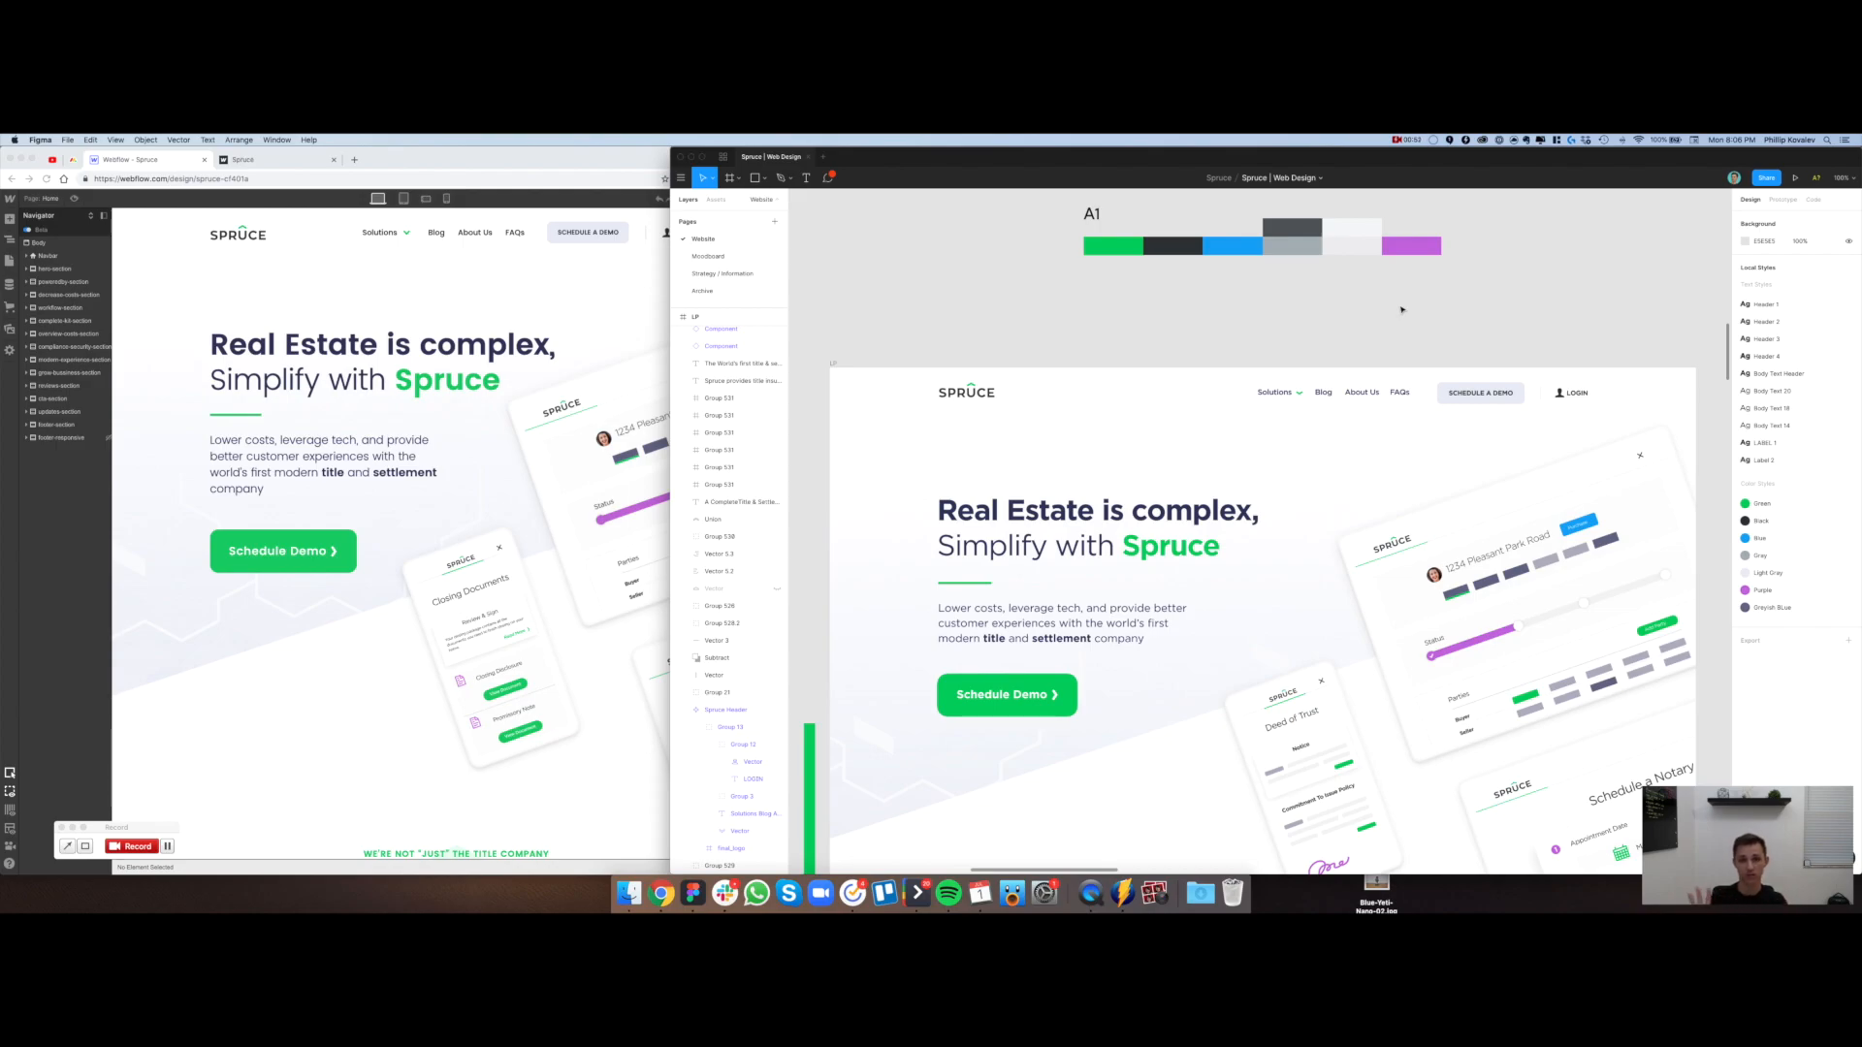
# Examine the header of the Spruce landing page design, from the logo to the Solutions, Blog, About Us, FAQs, demo and login items
pyautogui.hscroll(1, 1260, 336)
pyautogui.scroll(-1, 1181, 338)
pyautogui.hscroll(-1, 1132, 335)
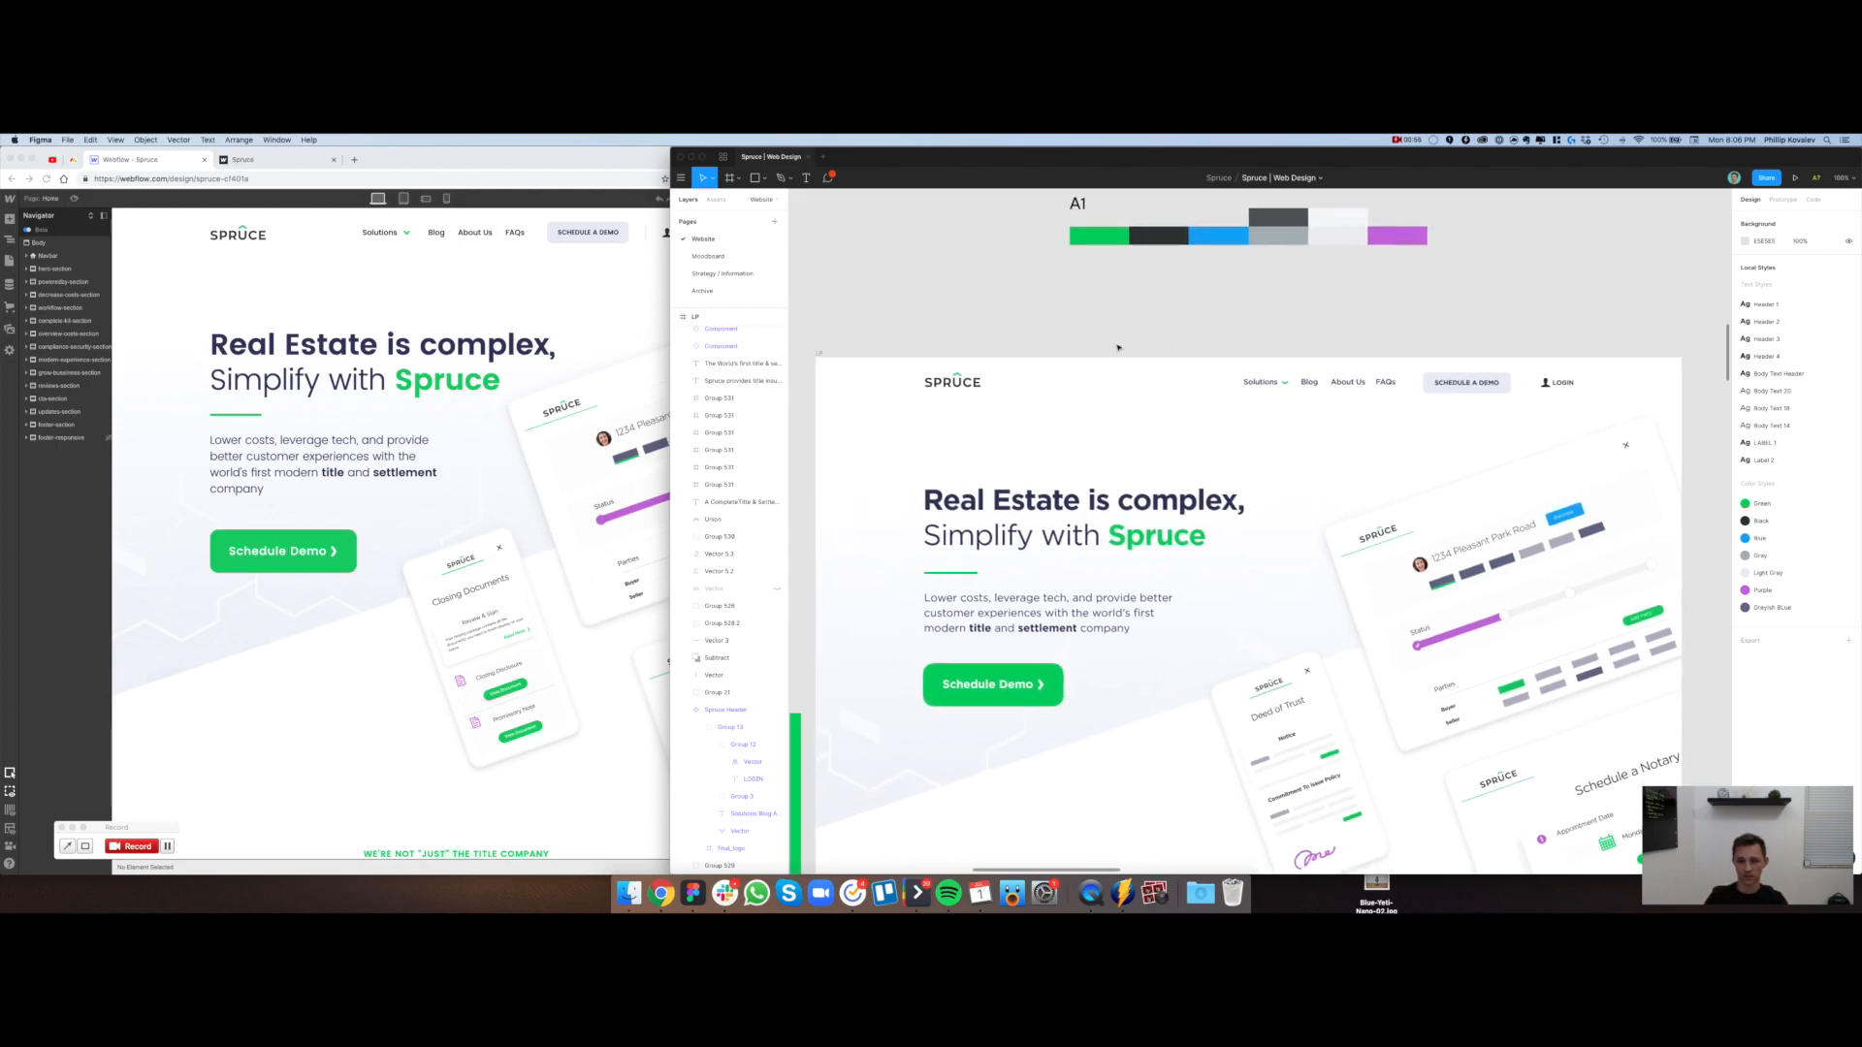
pyautogui.hscroll(2, 970, 378)
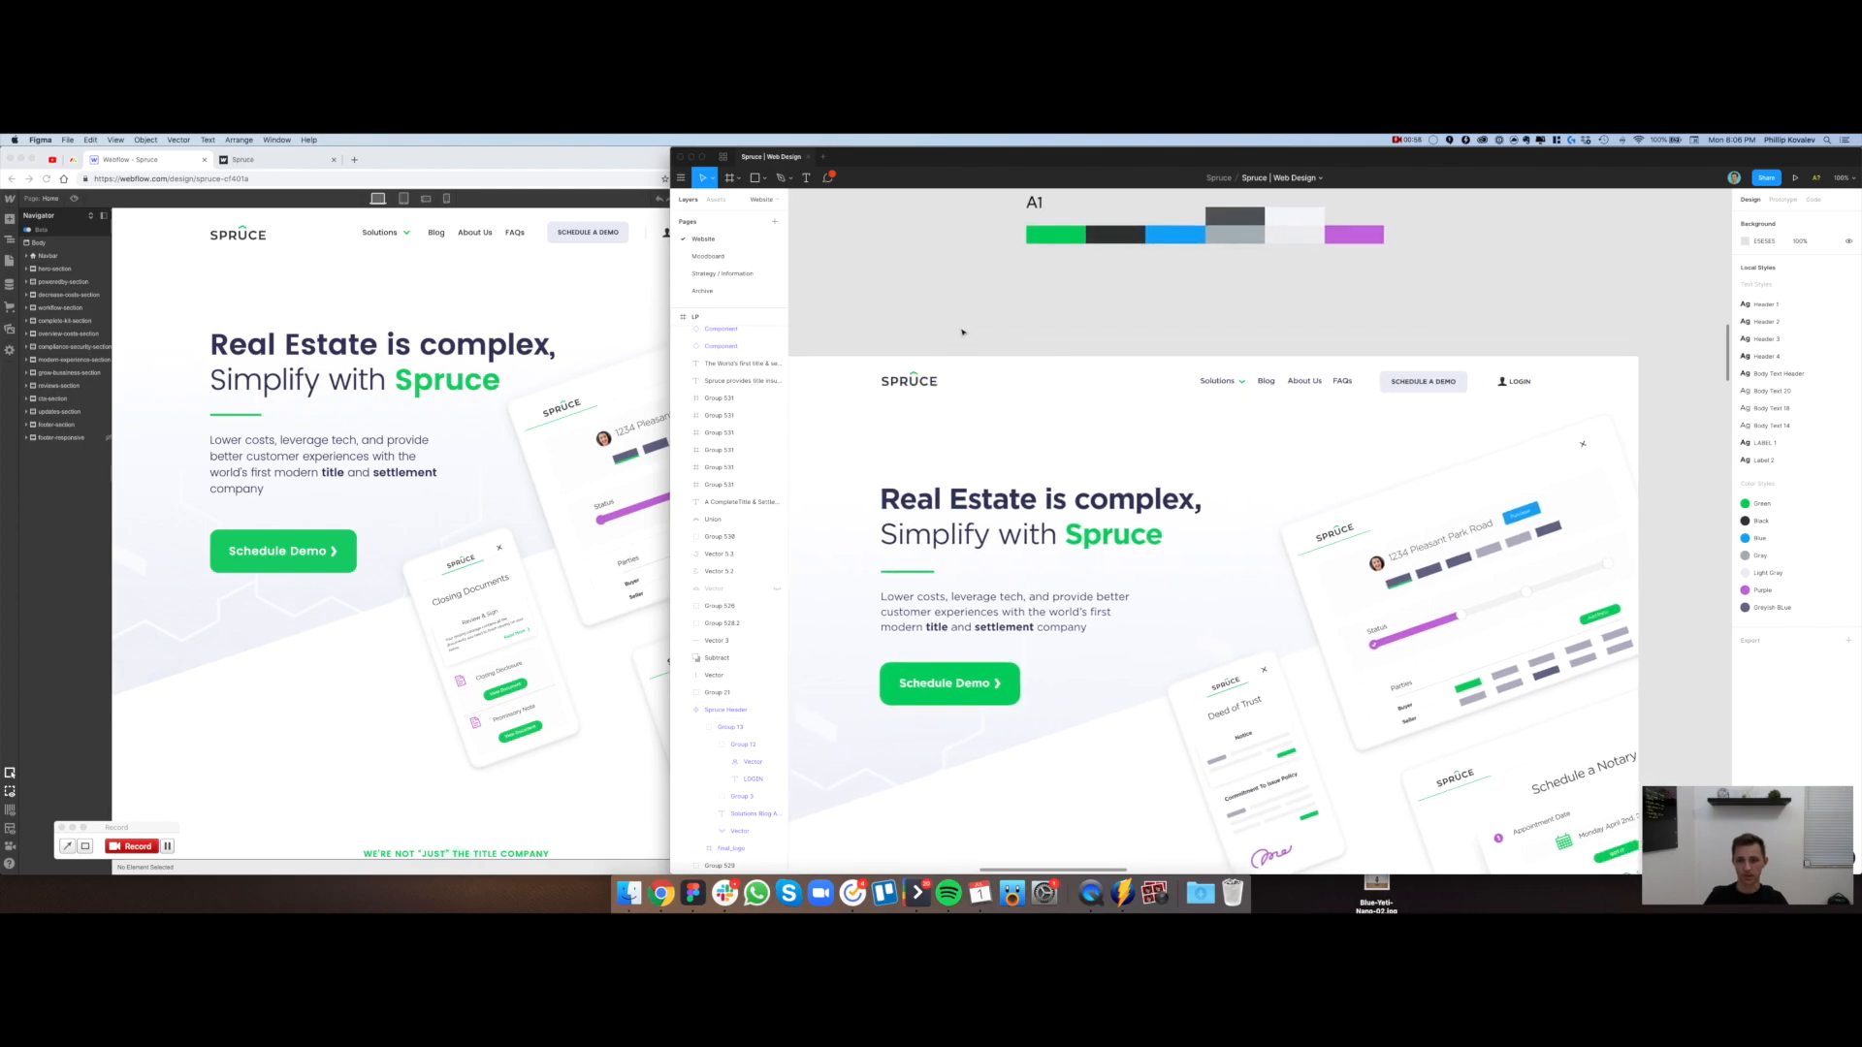
pyautogui.hscroll(1, 883, 385)
pyautogui.scroll(-1, 970, 378)
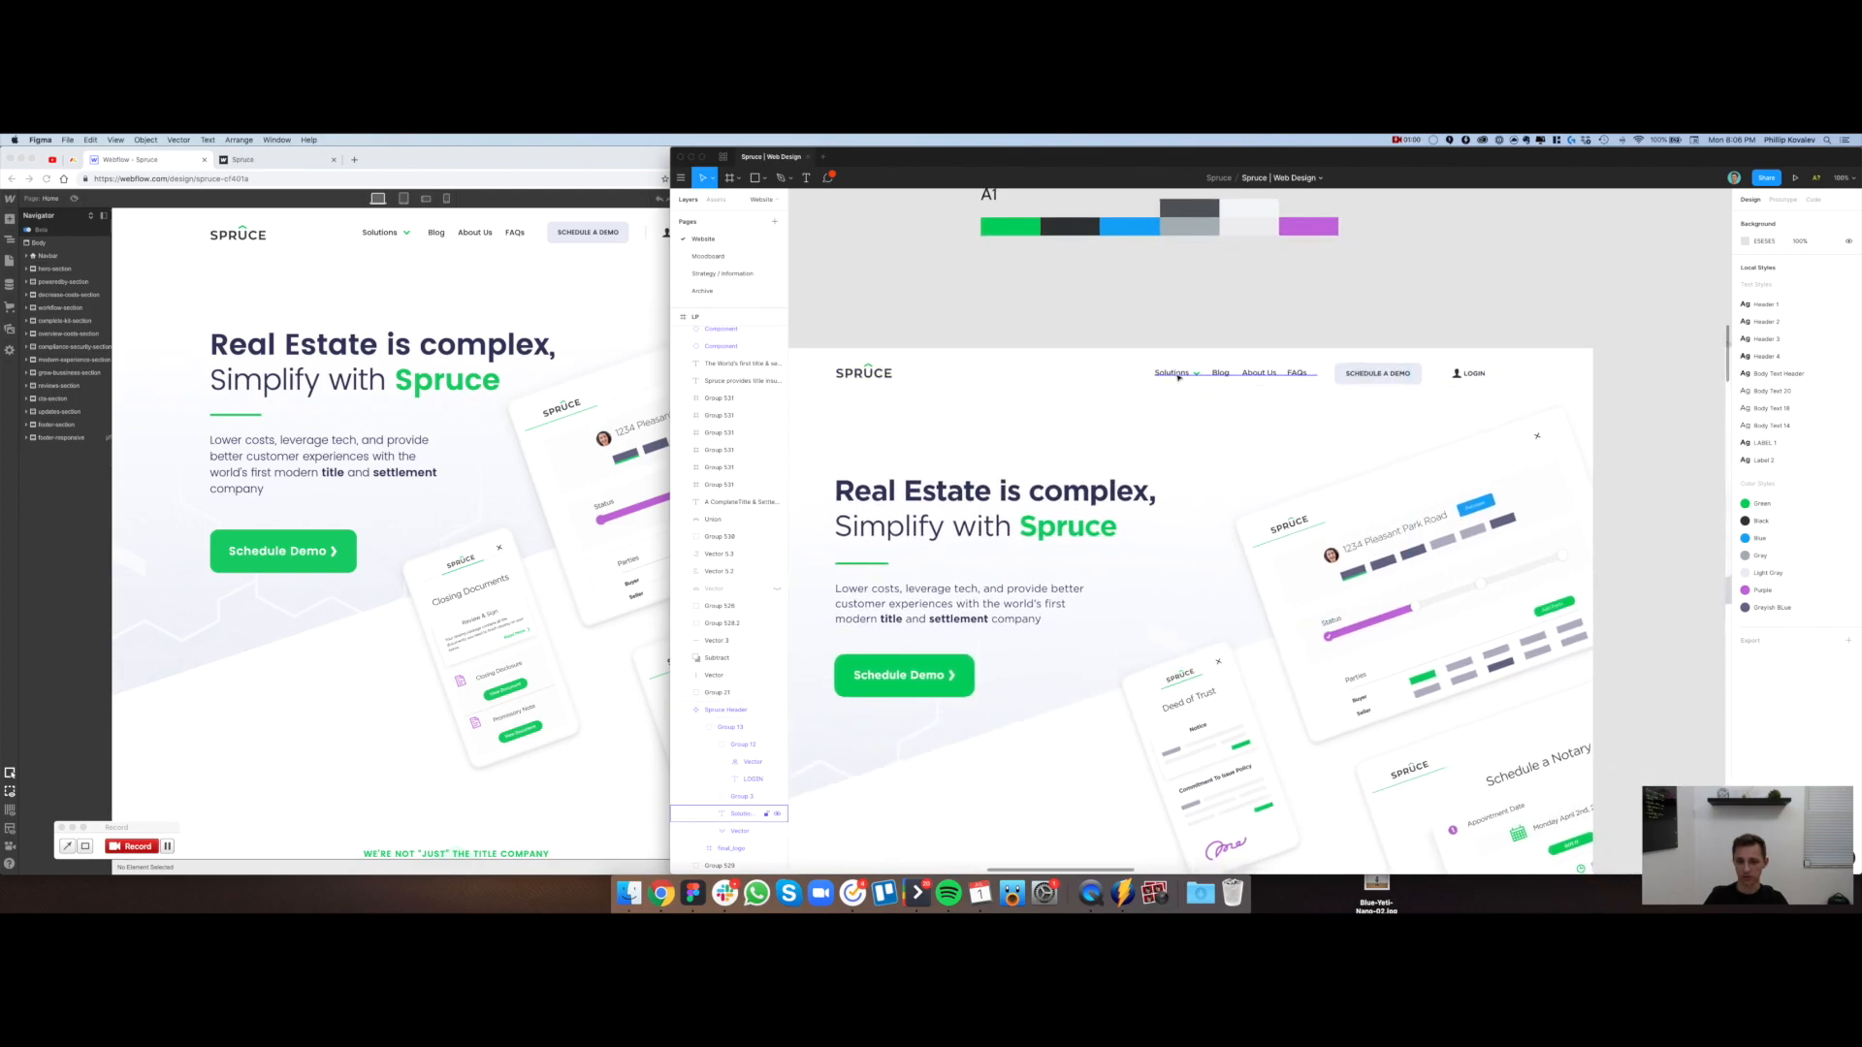
pyautogui.hscroll(2, 1296, 304)
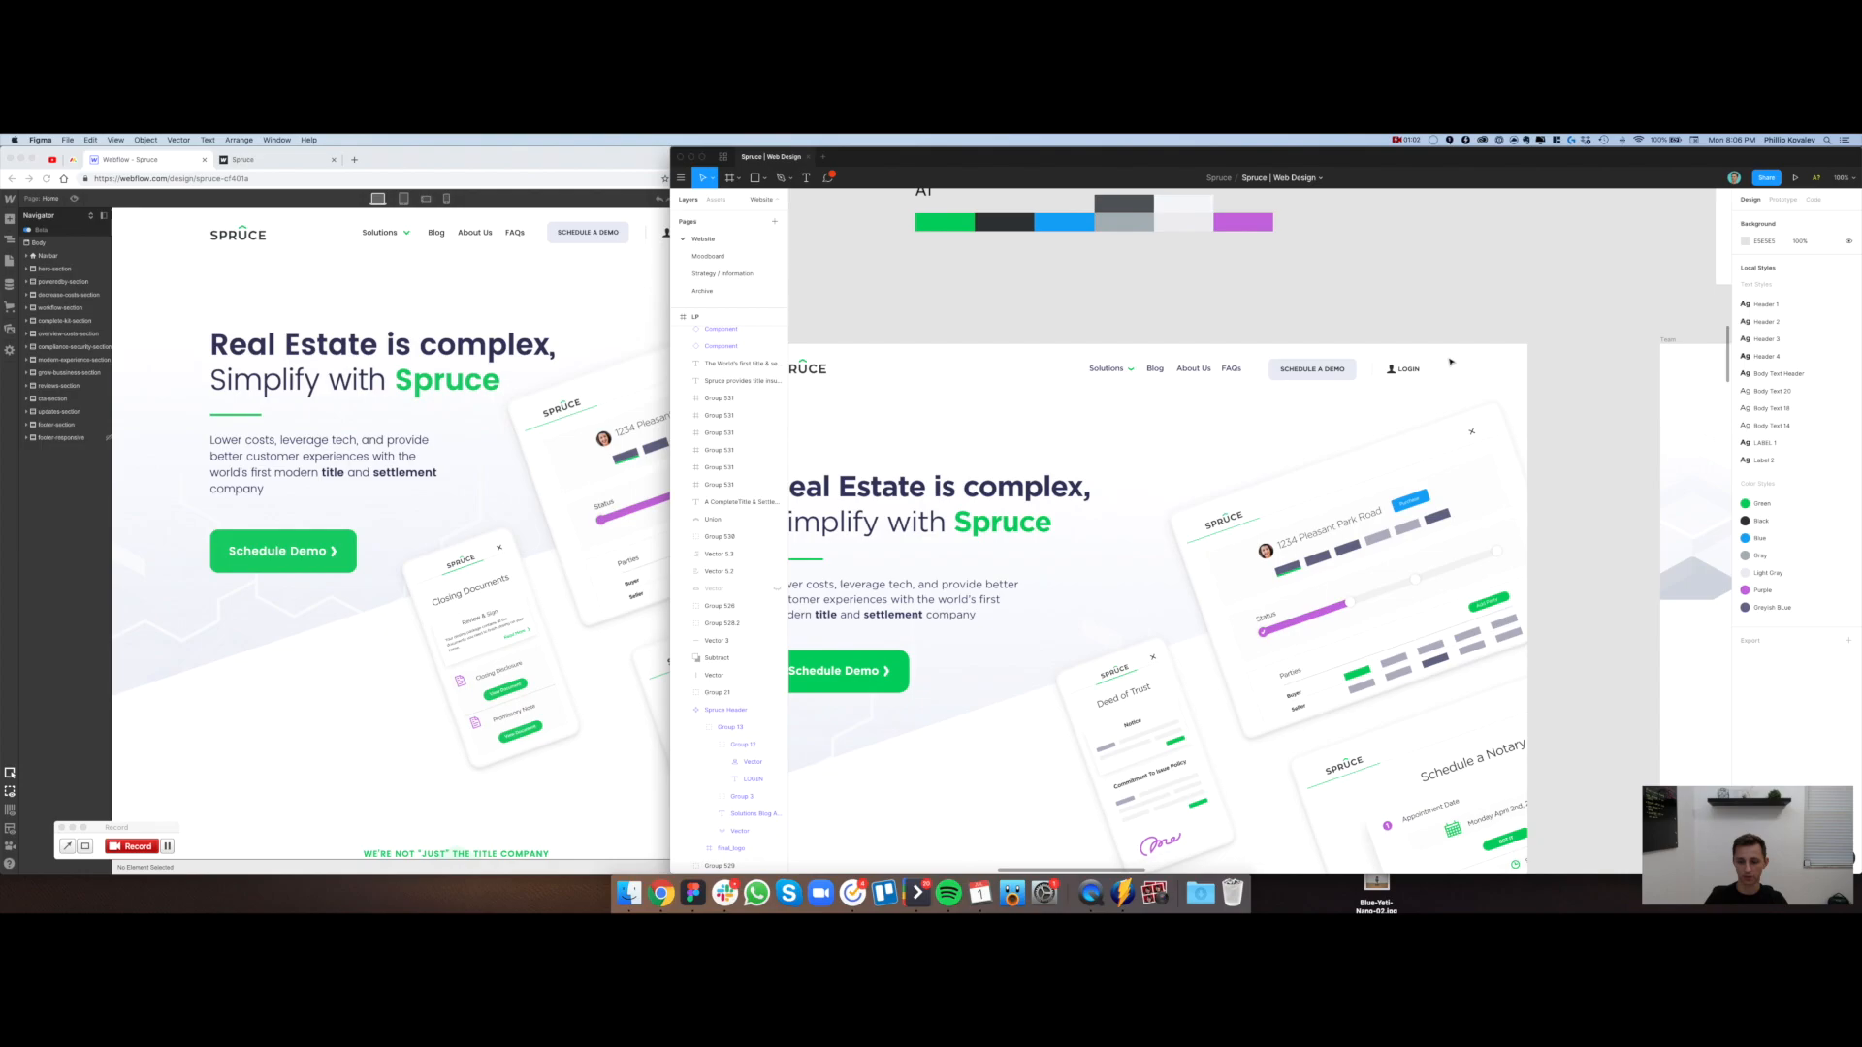
pyautogui.hscroll(-4, 1207, 308)
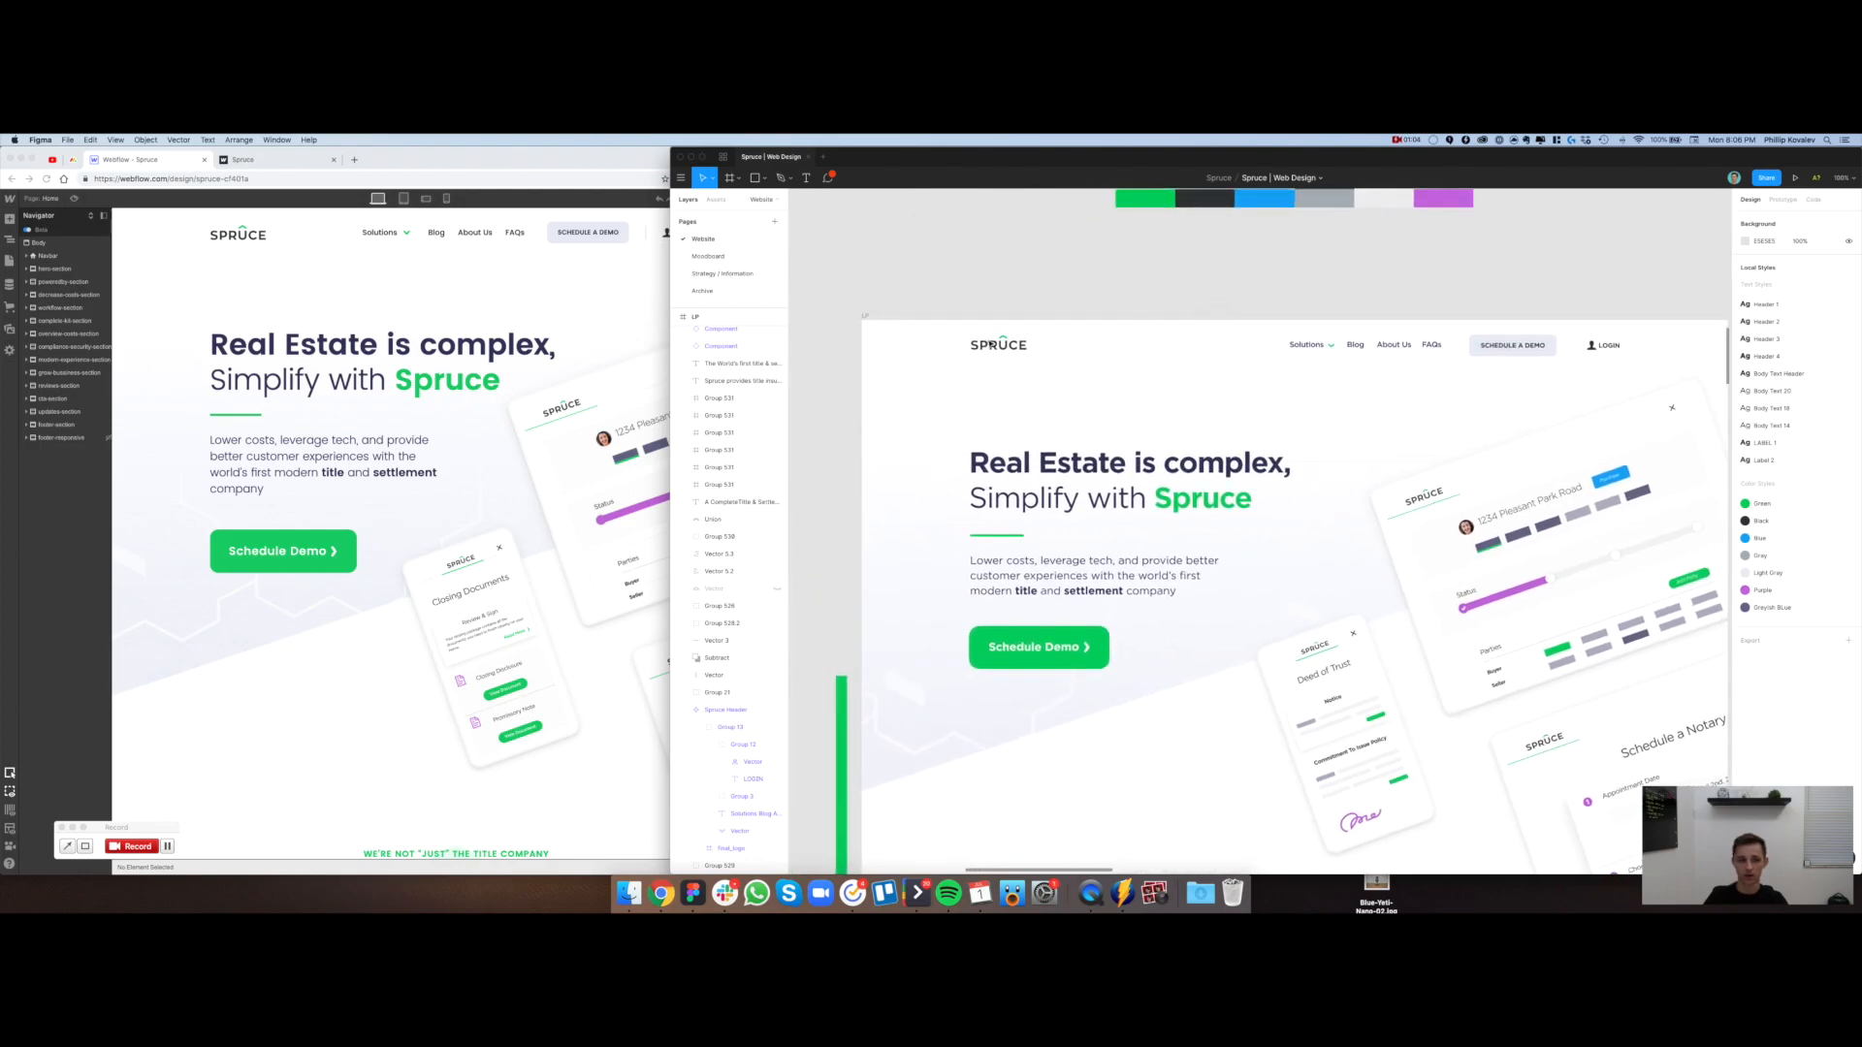
# Switch to Chrome and examine the Solutions dropdown in the header of the published Spruce site
pyautogui.click(558, 339)
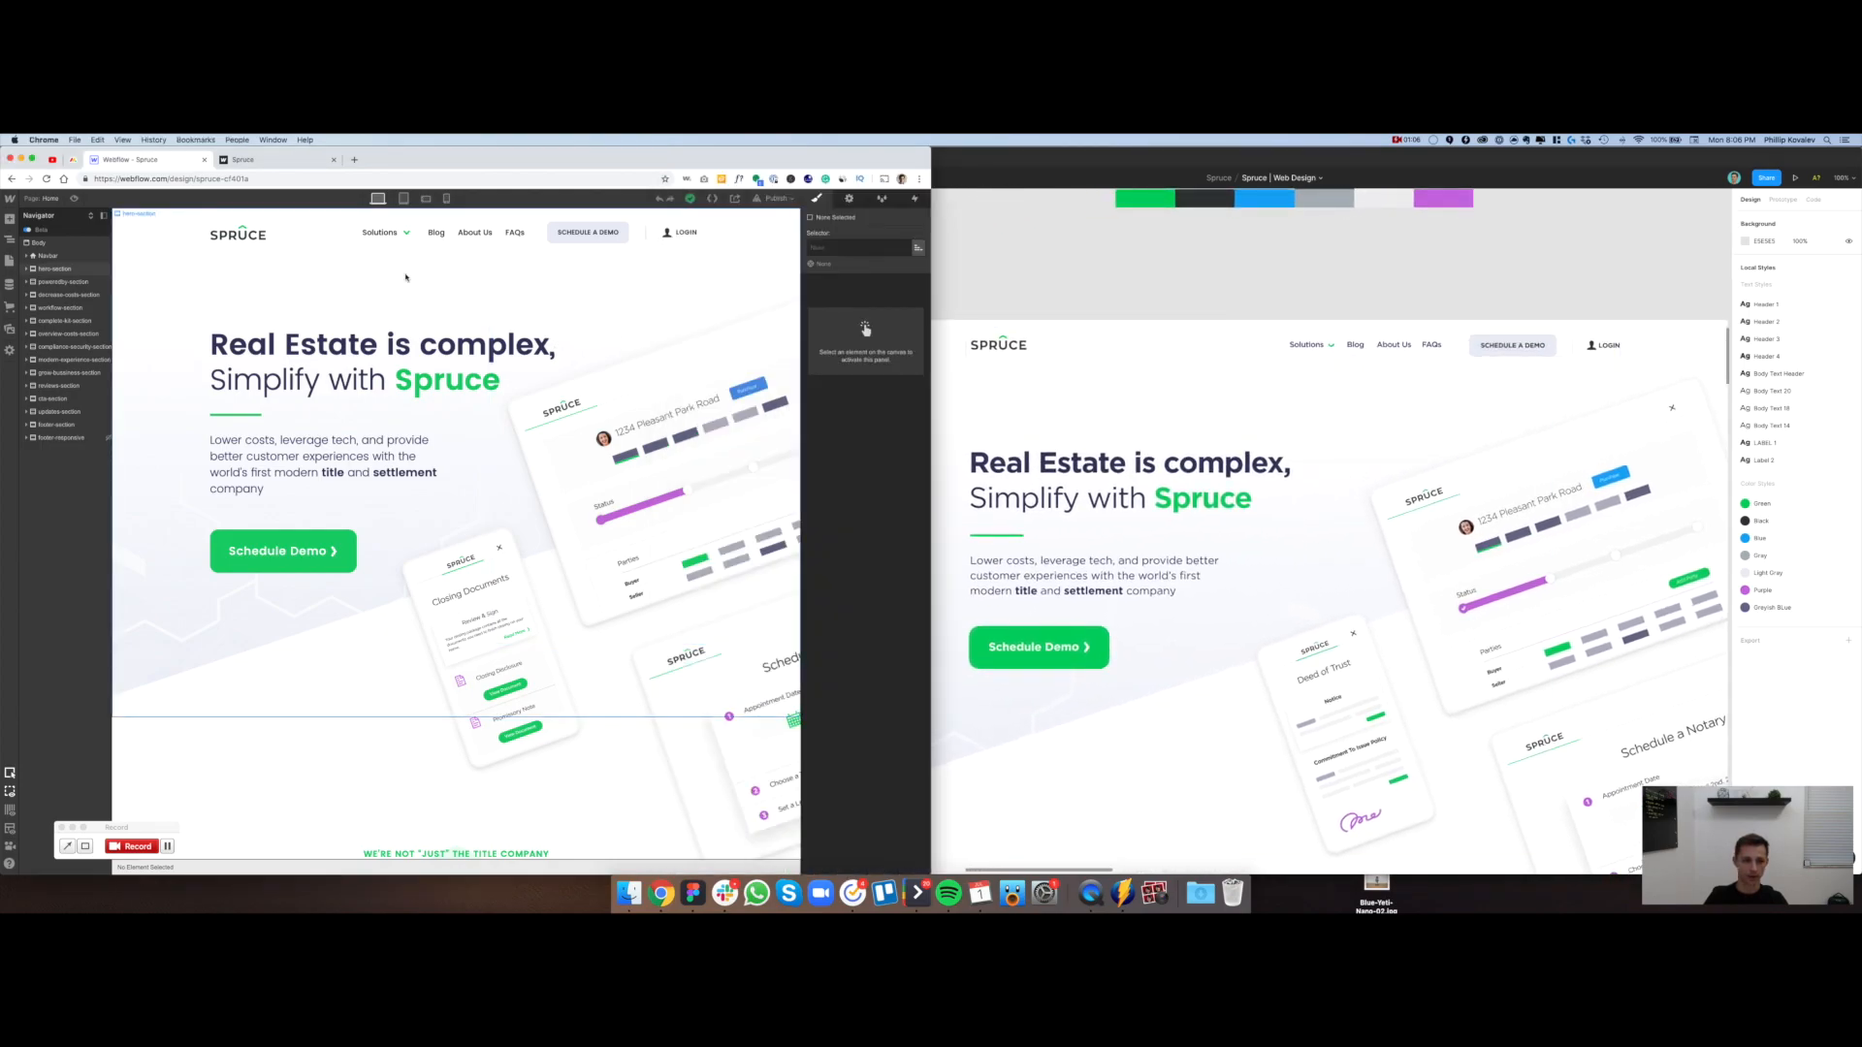
pyautogui.click(243, 159)
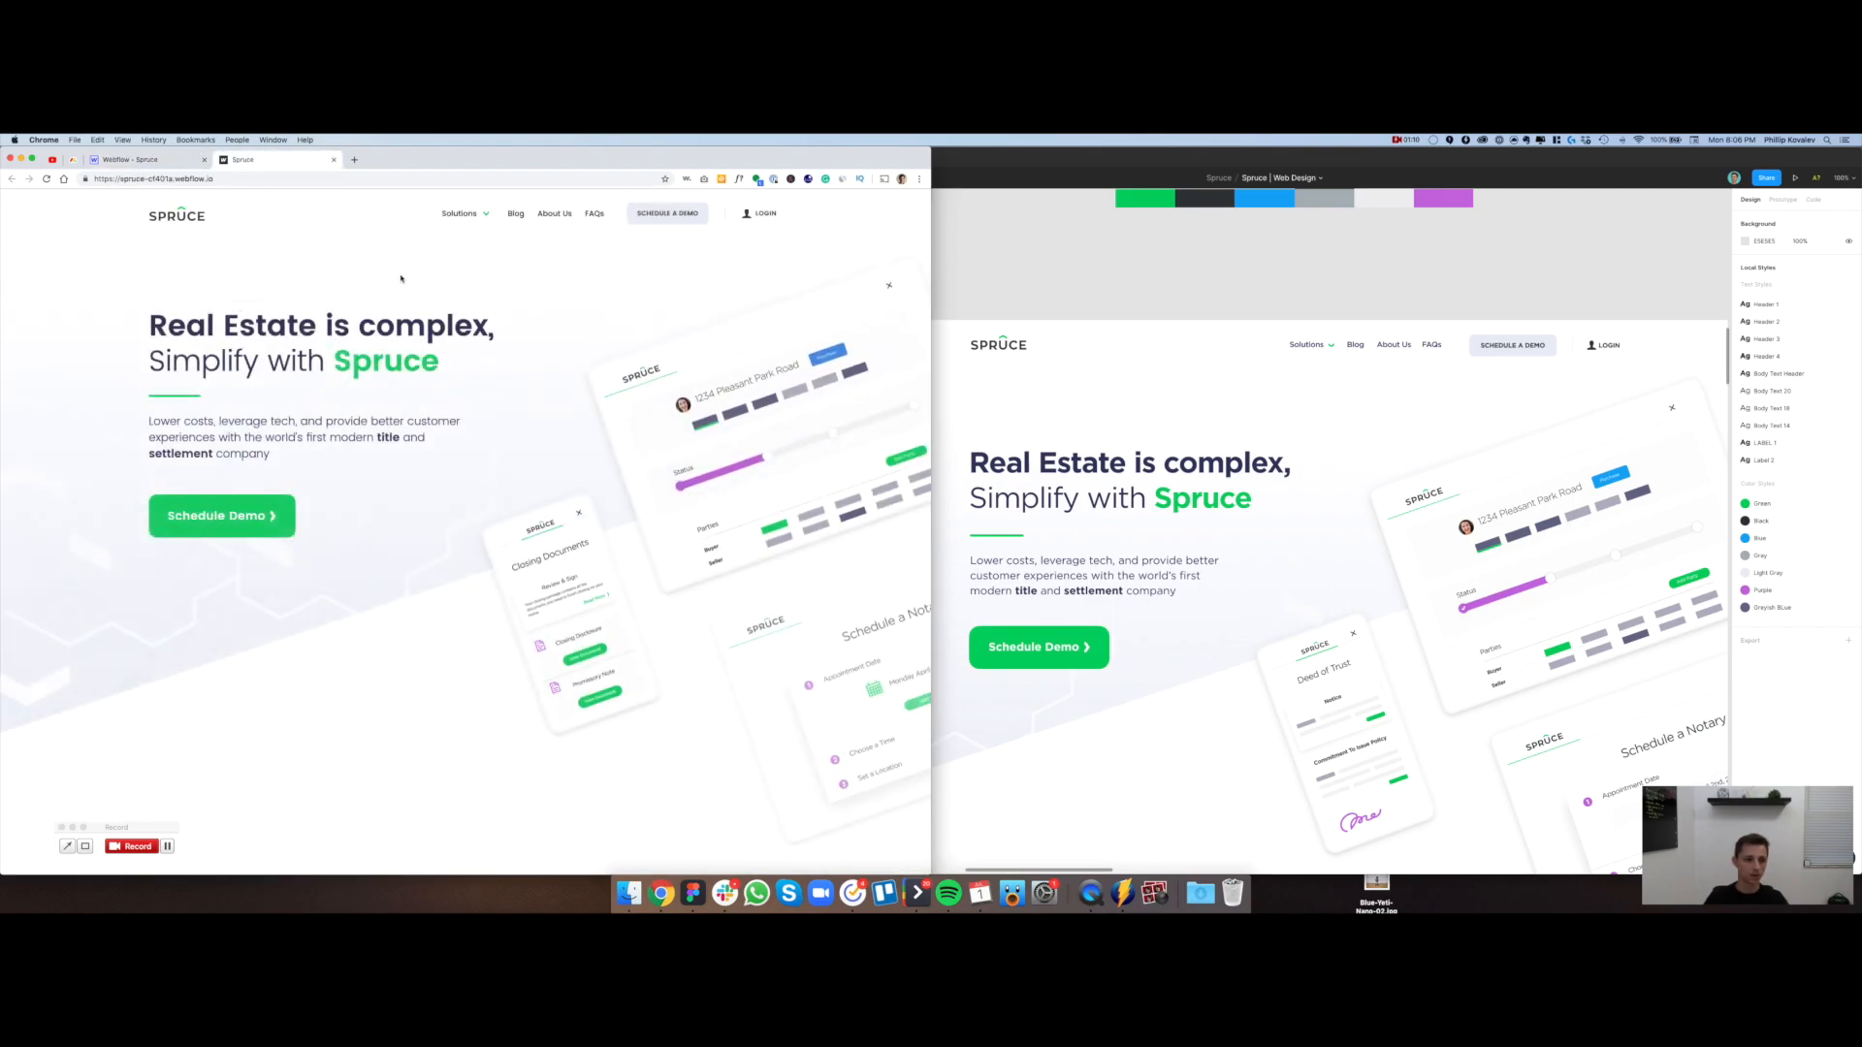
pyautogui.click(474, 217)
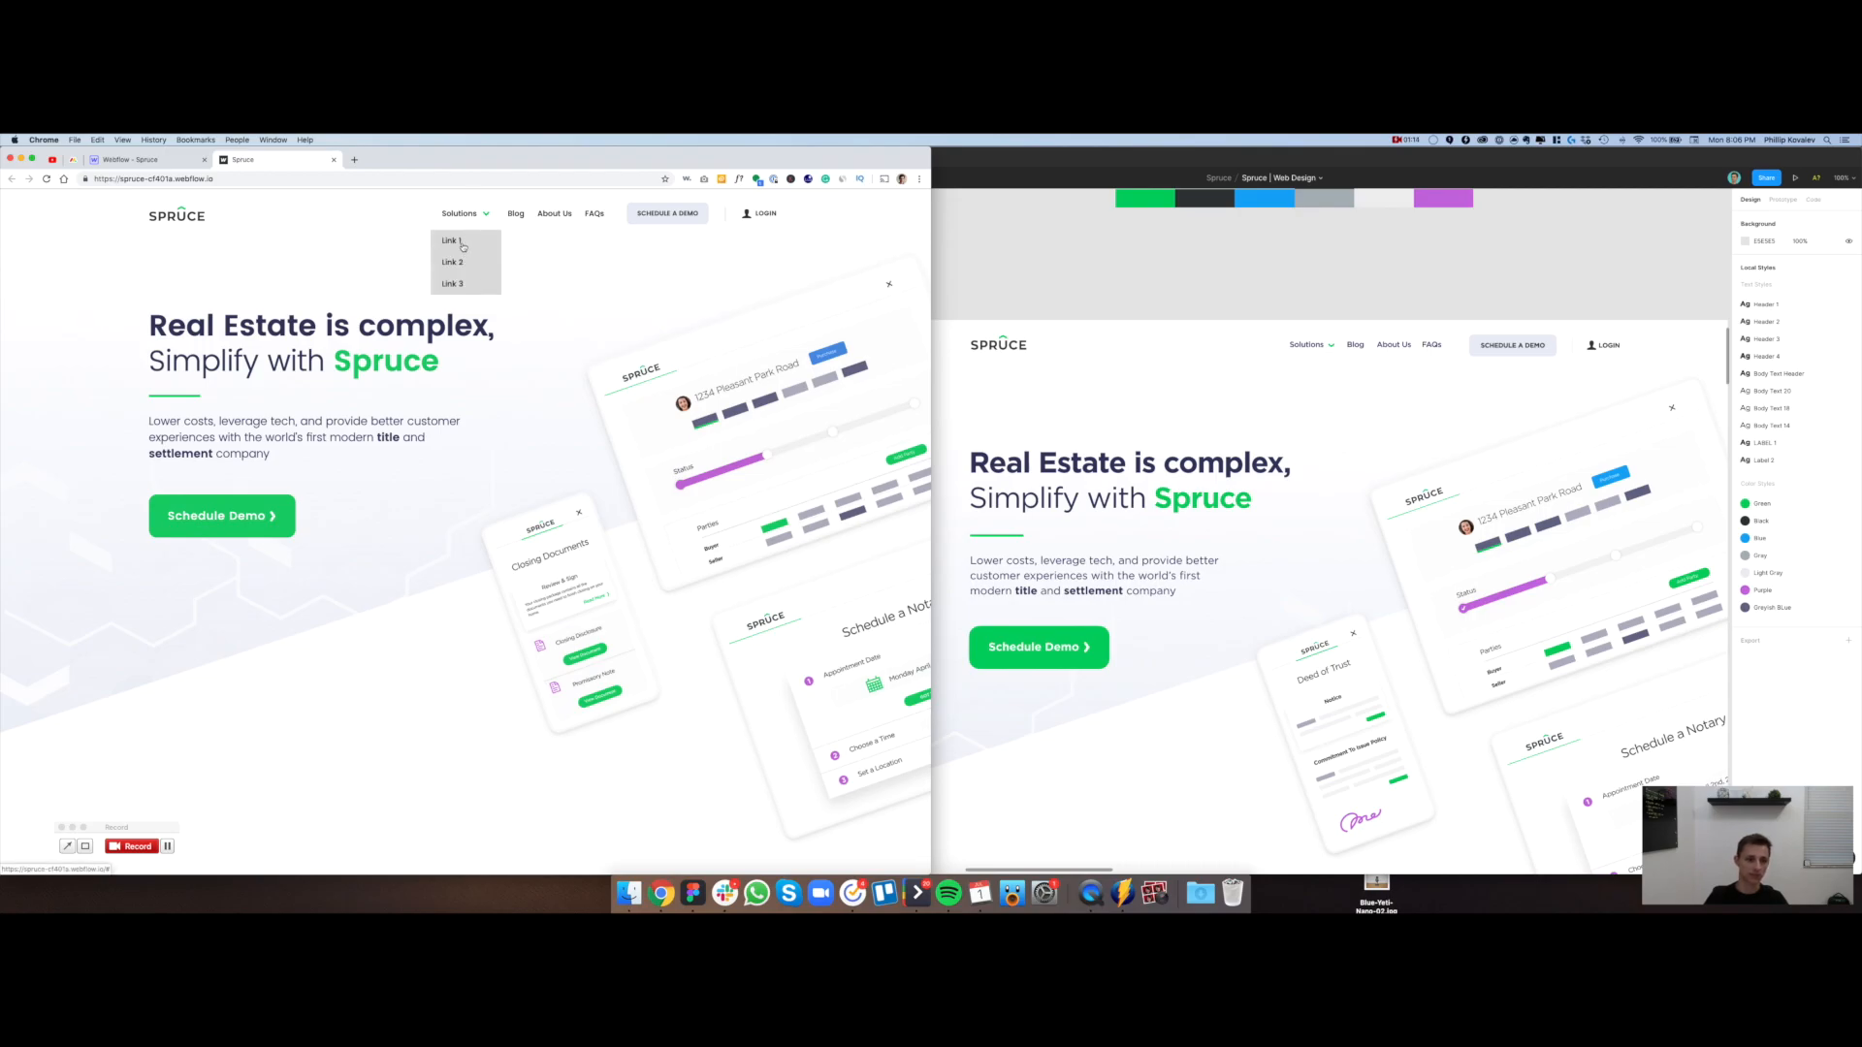
pyautogui.click(478, 211)
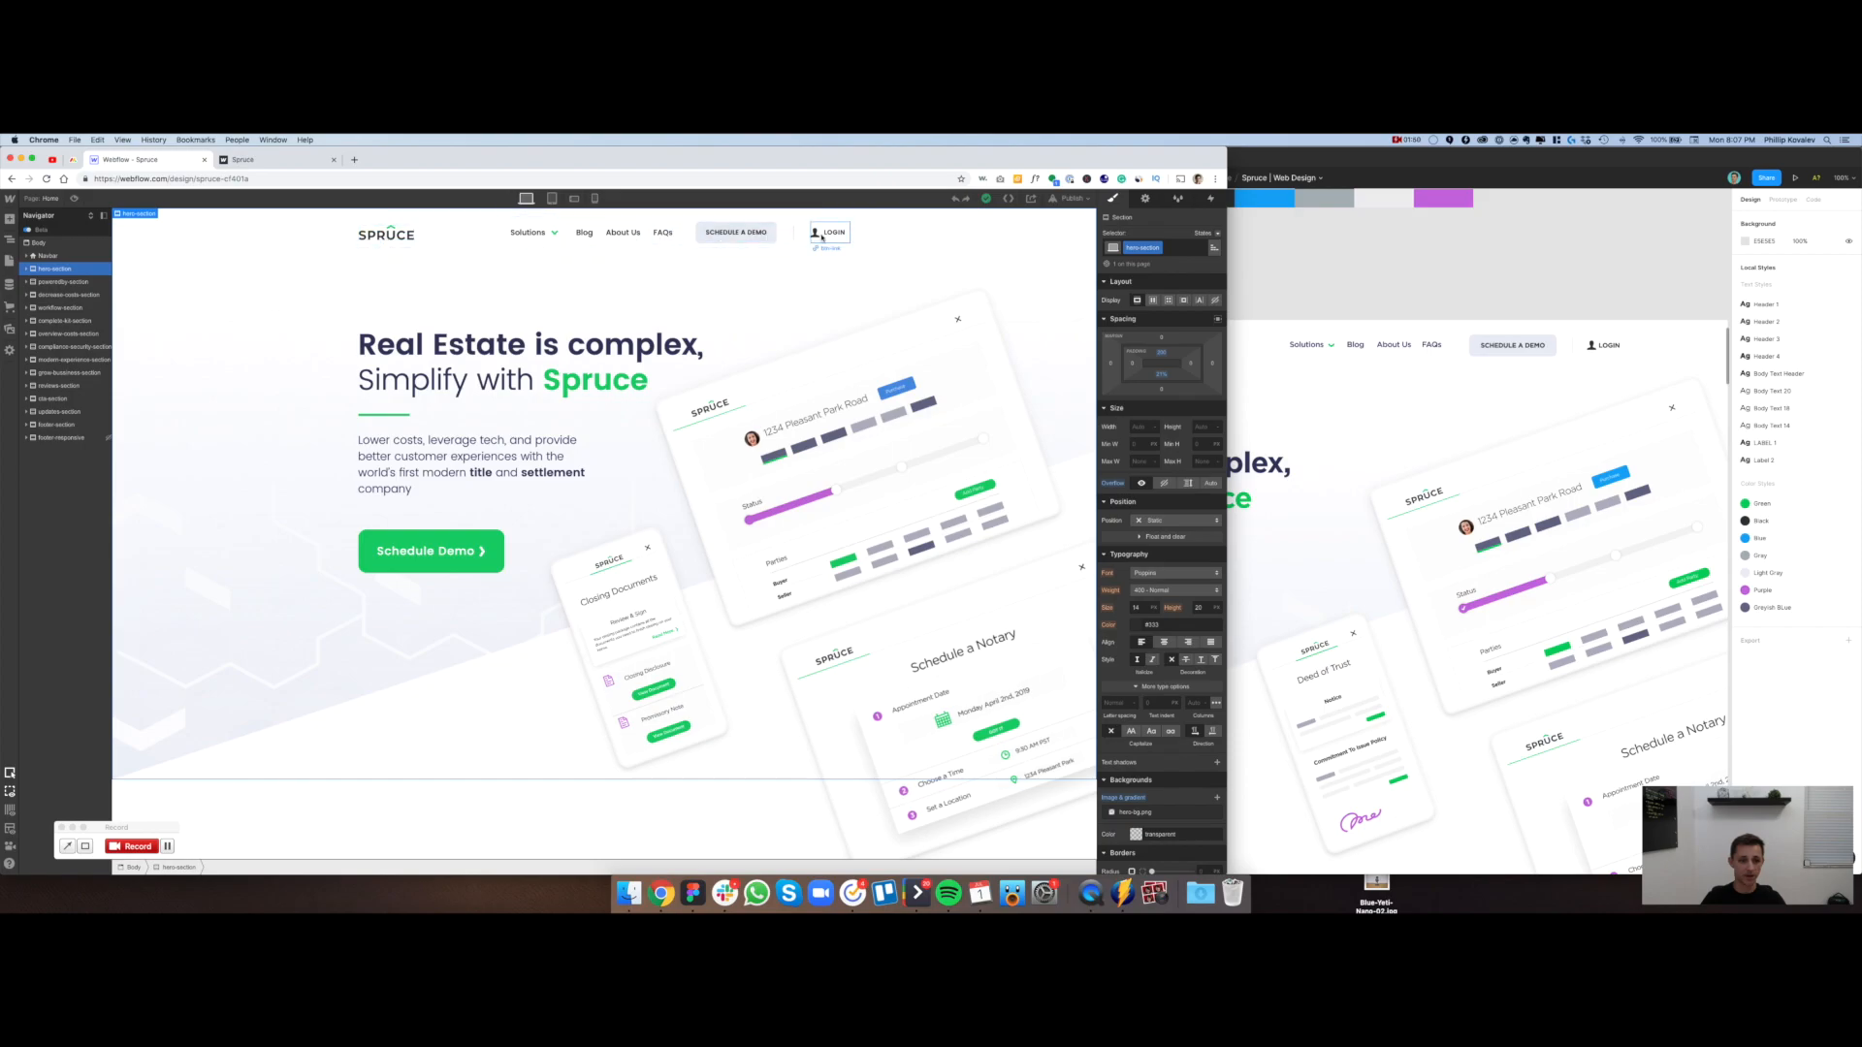
# Set the existing Navbar's display to none and add a new Navbar component above it at the start of the page body
pyautogui.click(258, 247)
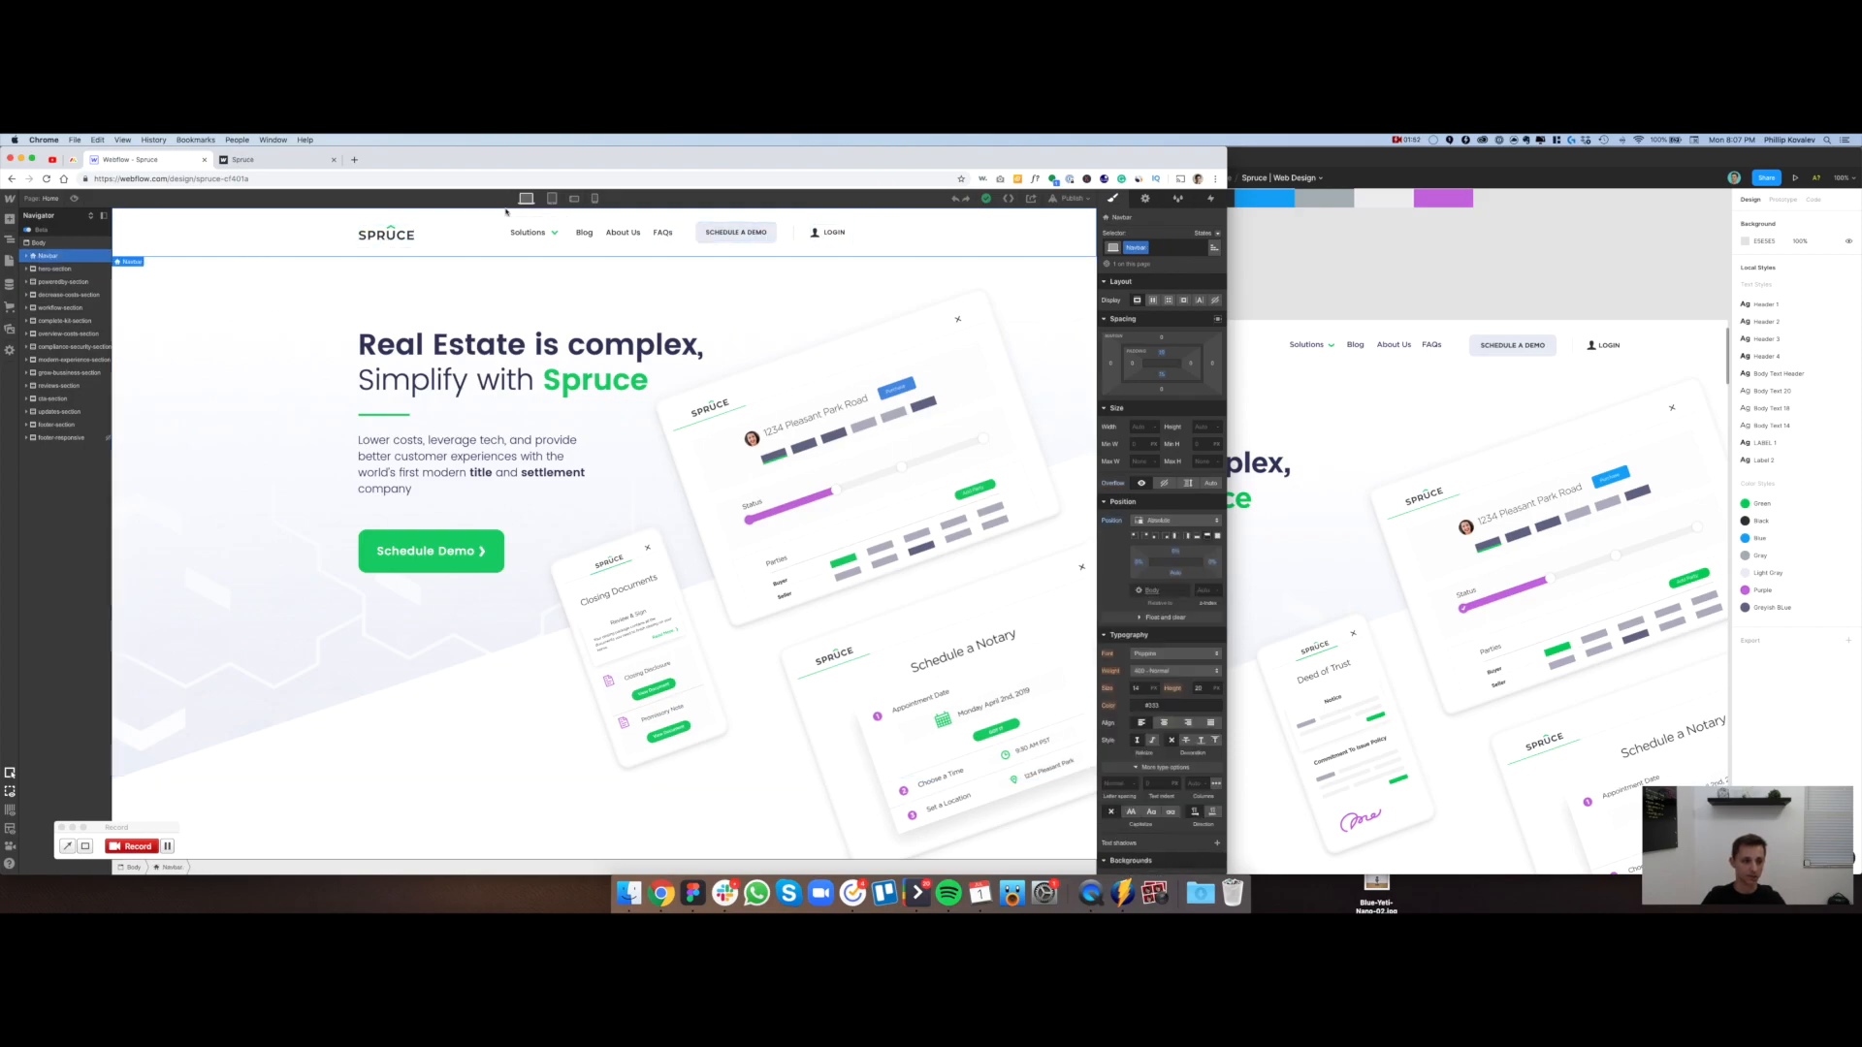
pyautogui.click(1216, 301)
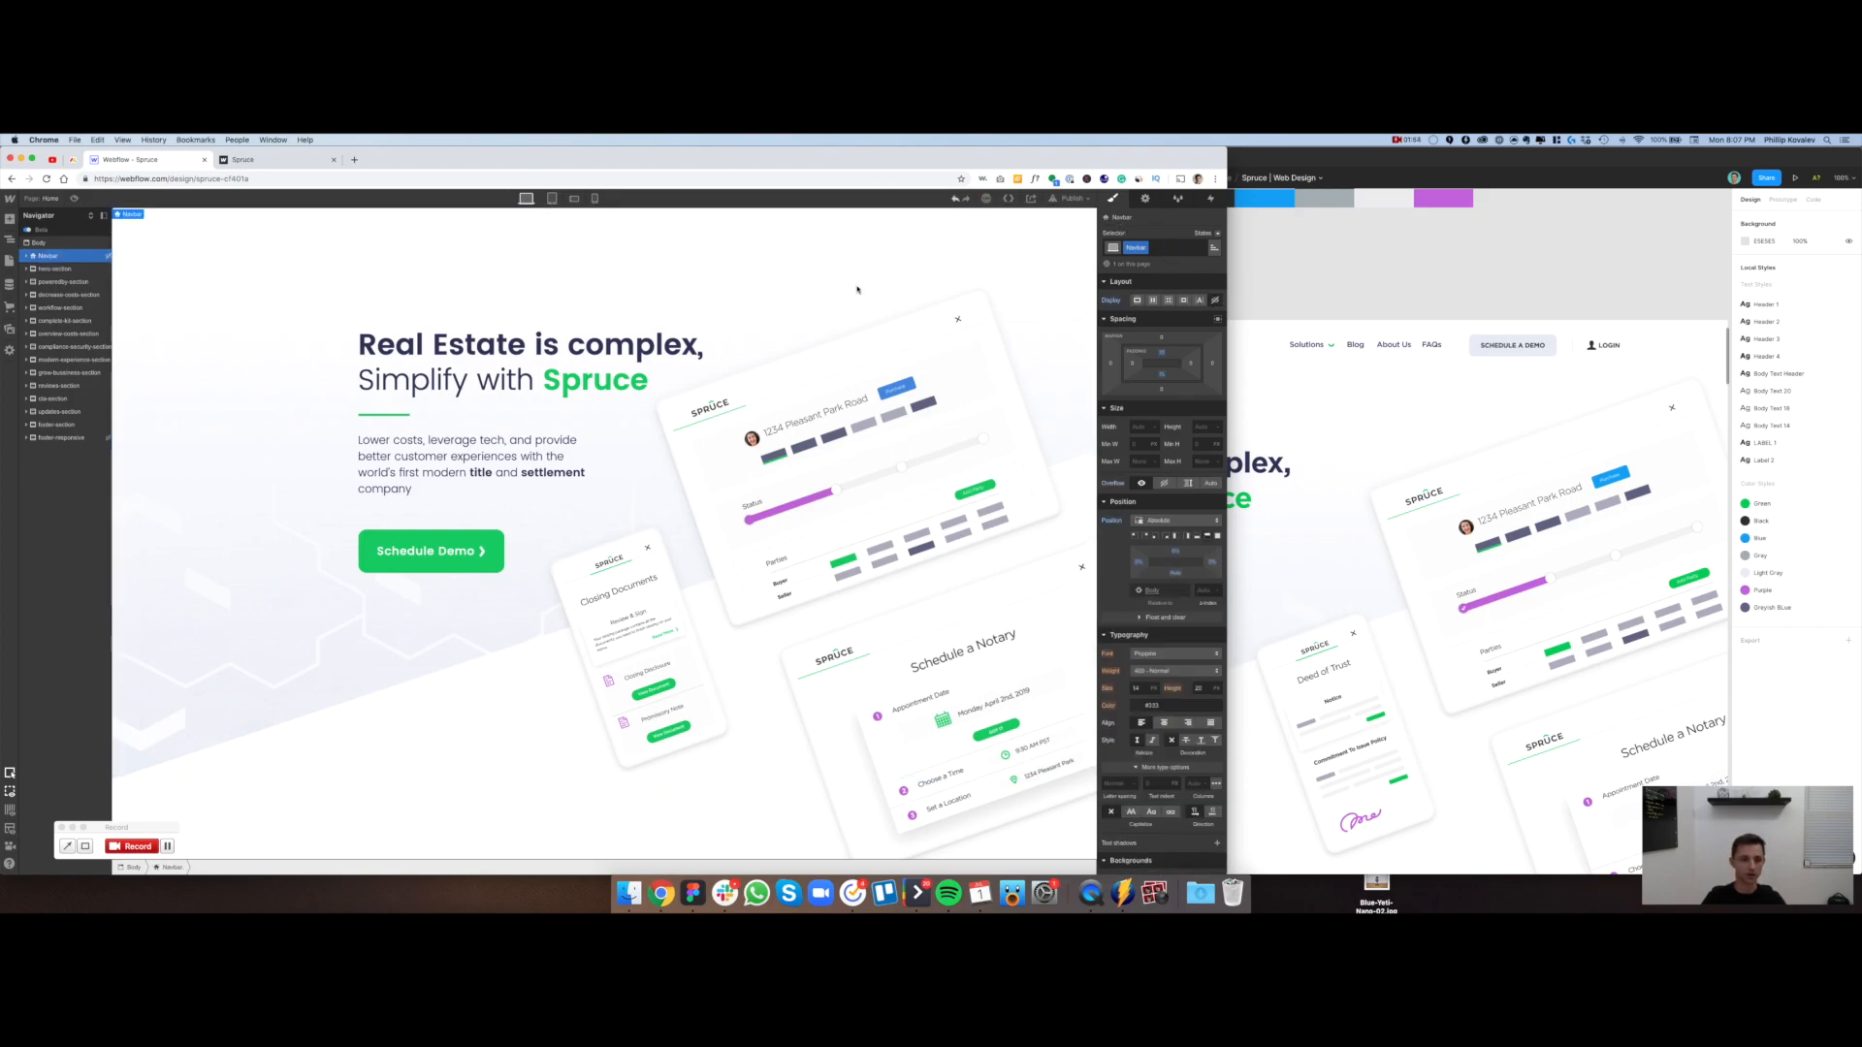
pyautogui.click(9, 219)
pyautogui.scroll(-5, 97, 581)
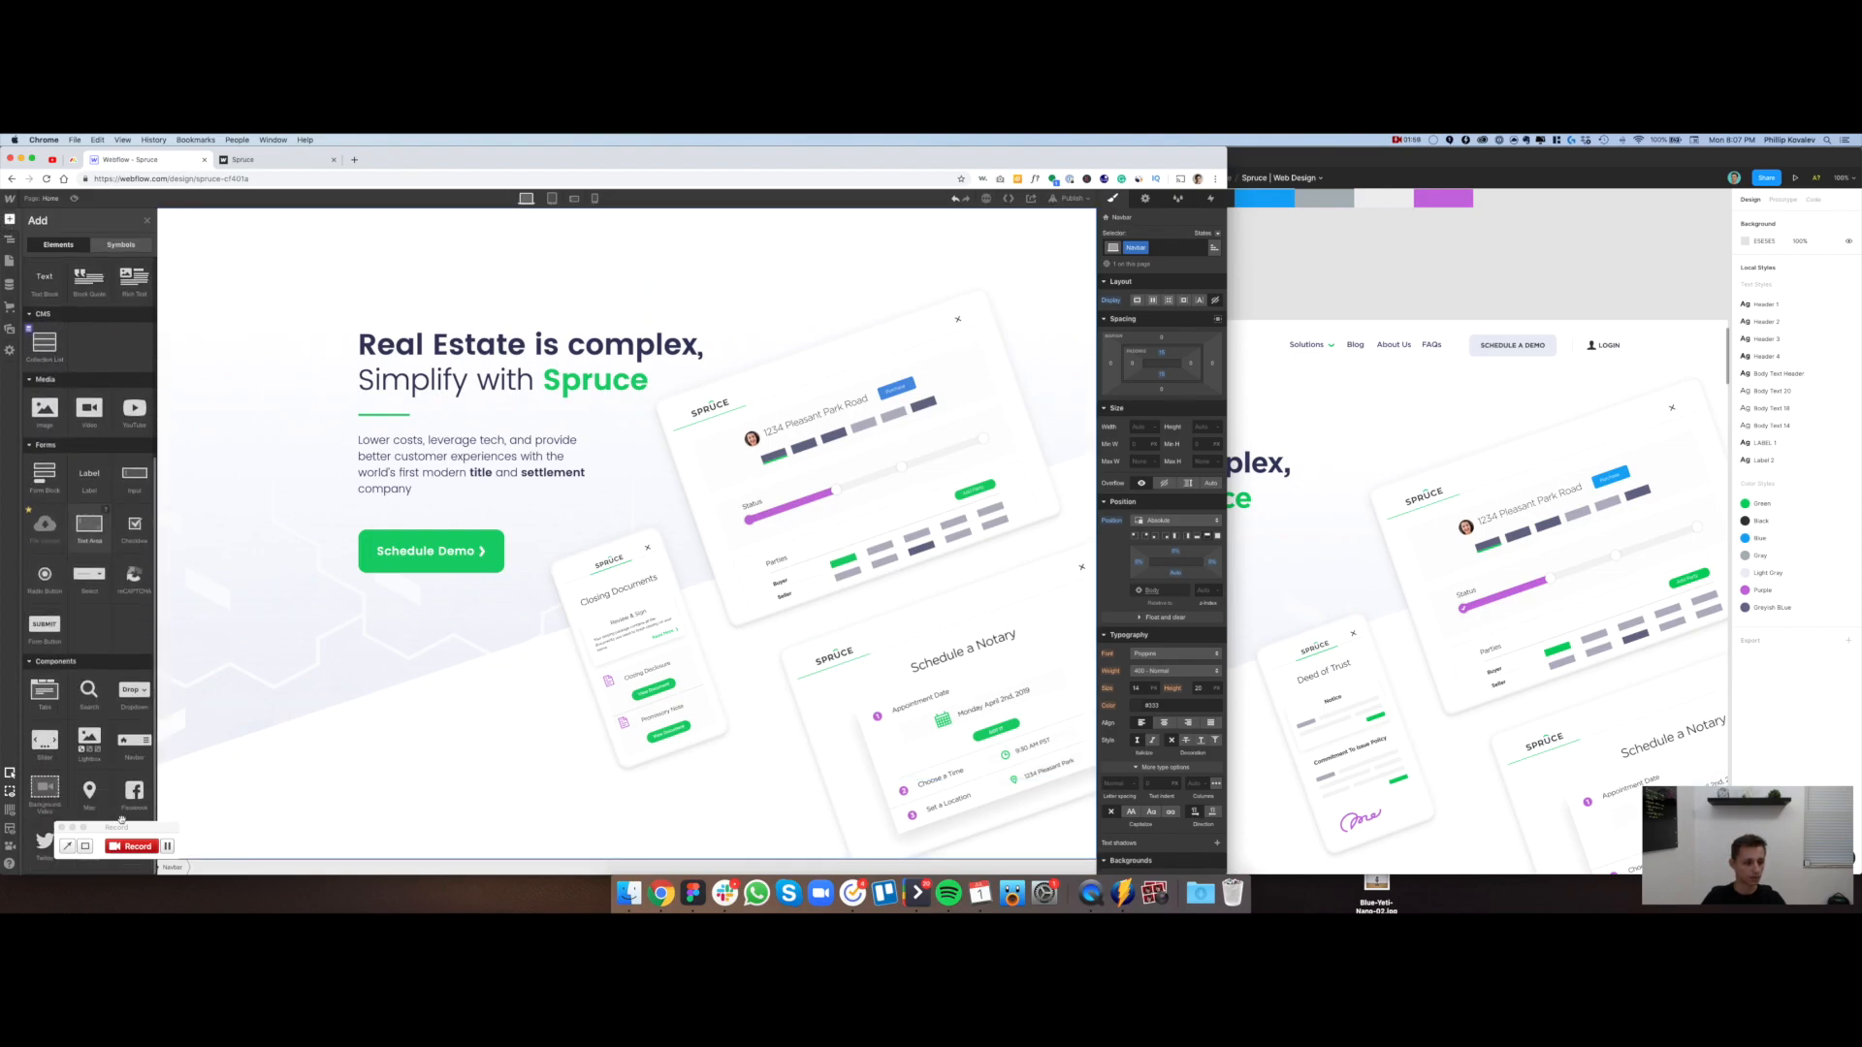
pyautogui.moveTo(132, 850); pyautogui.dragTo(385, 899)
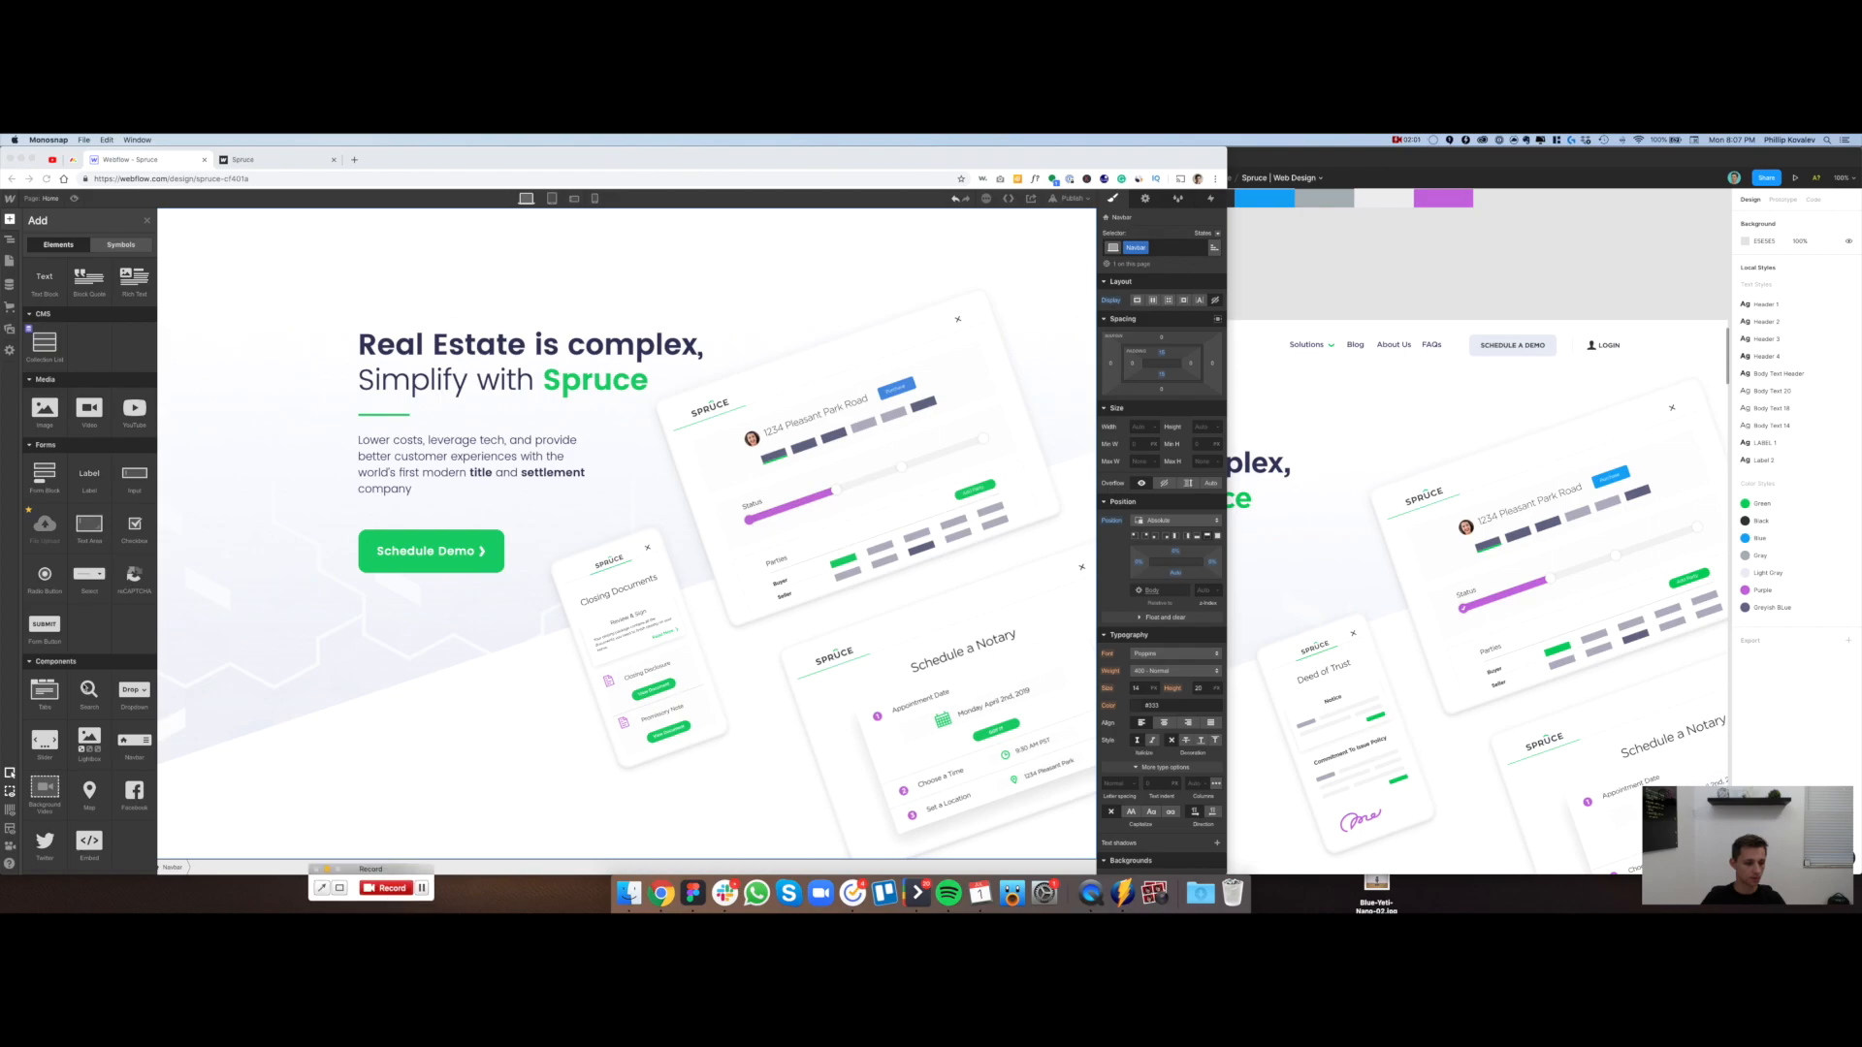
pyautogui.scroll(1, 118, 654)
pyautogui.click(143, 743)
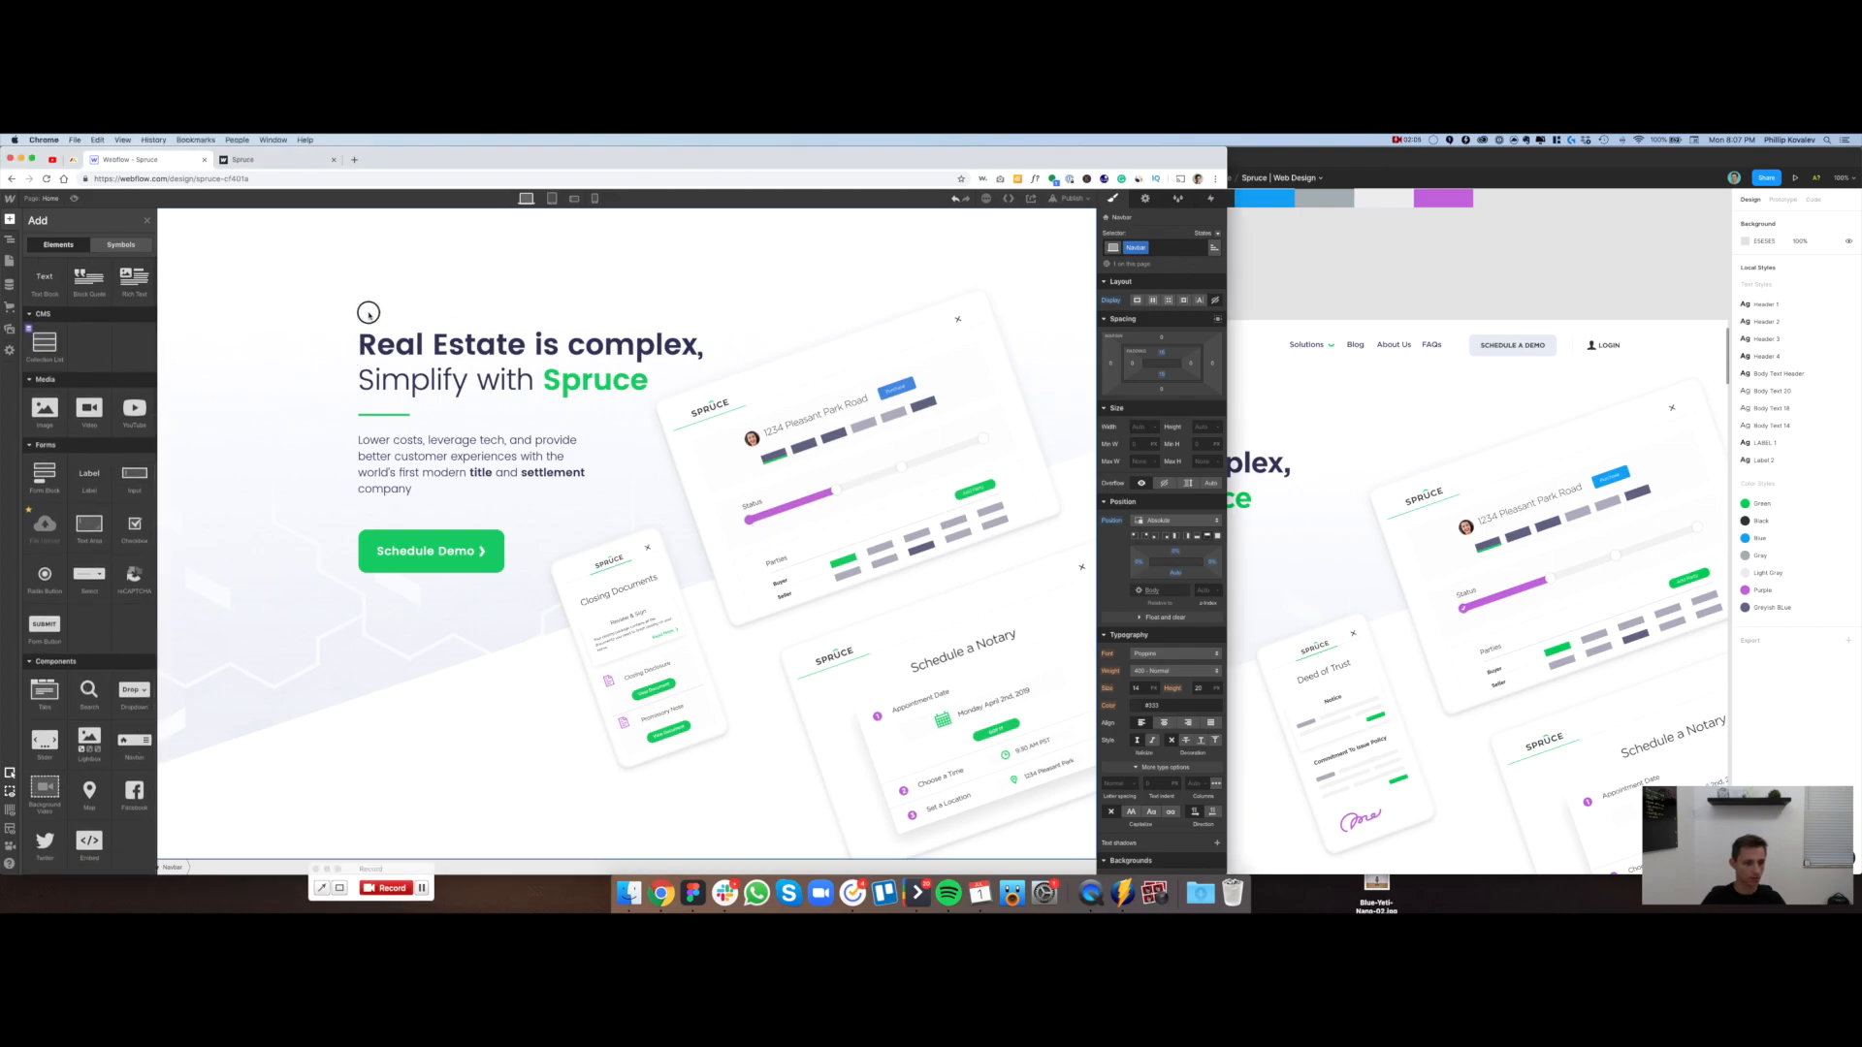
pyautogui.moveTo(133, 748); pyautogui.dragTo(165, 266)
pyautogui.moveTo(43, 274); pyautogui.dragTo(42, 254)
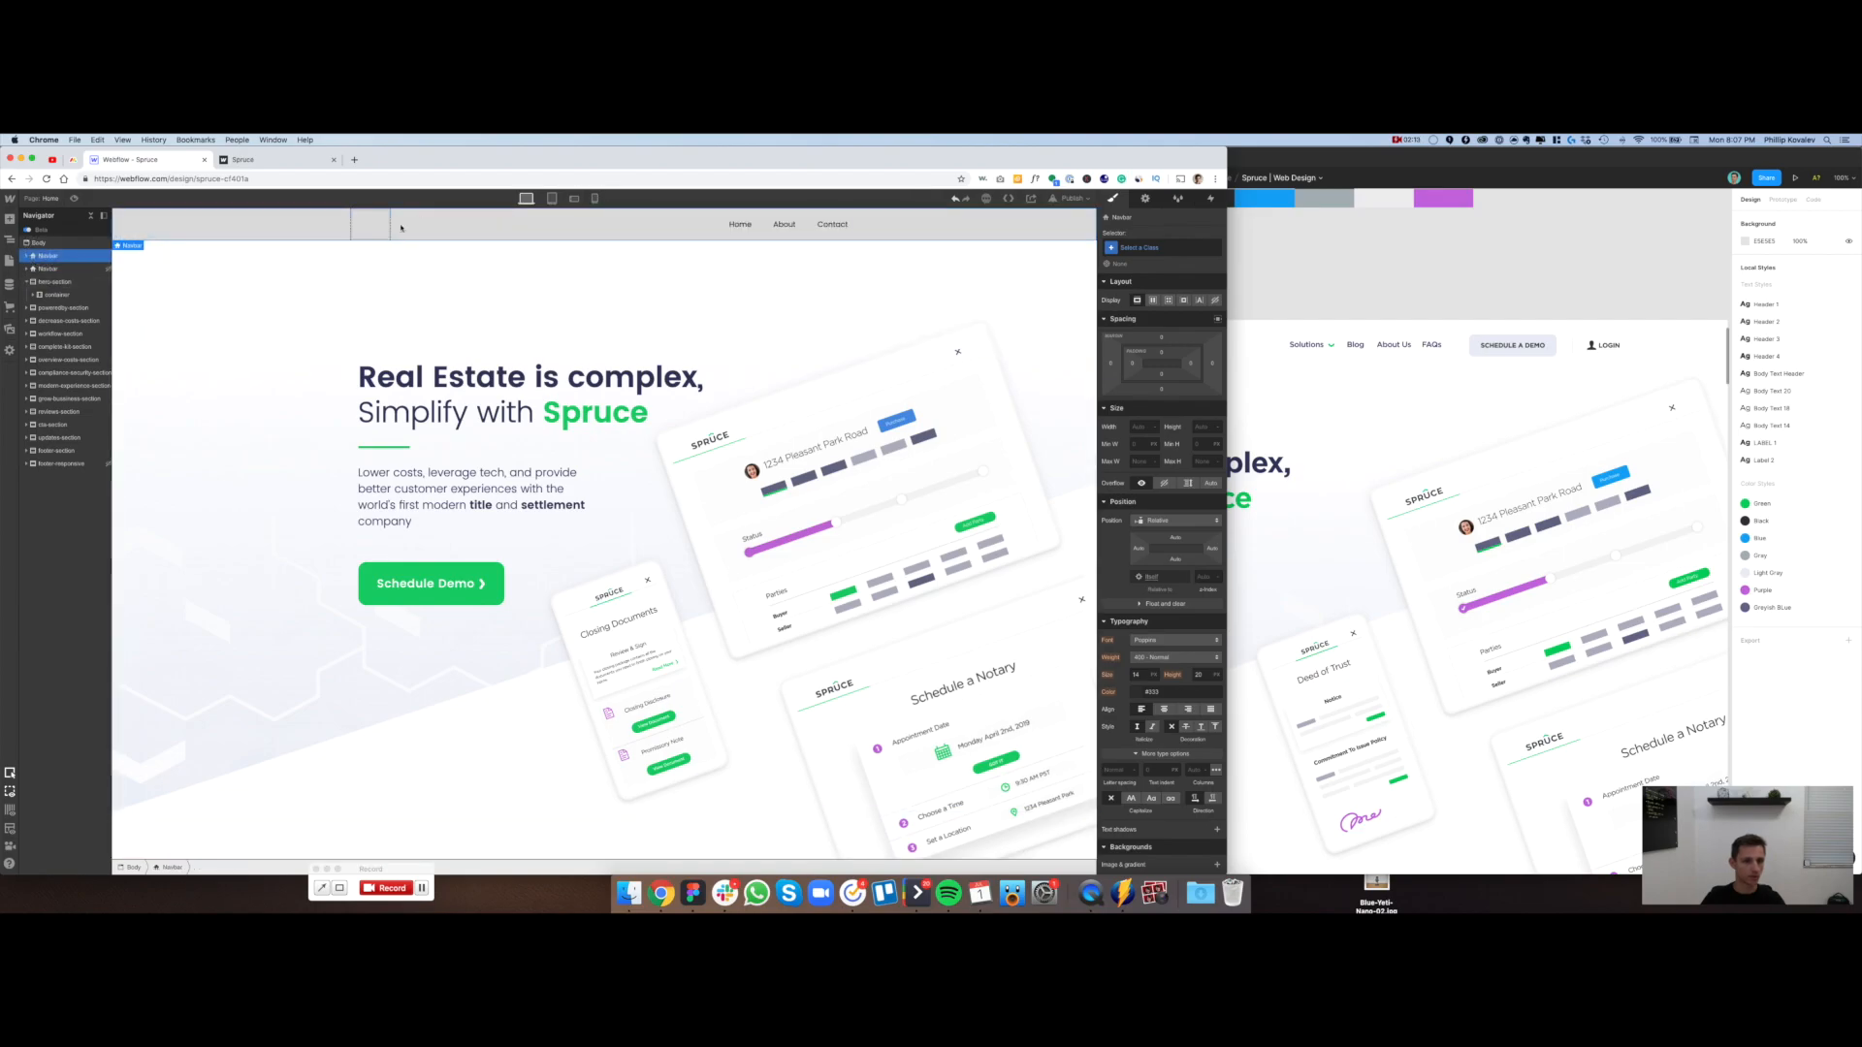
# Preview the new navbar at the tablet breakpoint, open and close its menu, and return to the desktop design view
pyautogui.scroll(-3, 466, 257)
pyautogui.scroll(3, 527, 281)
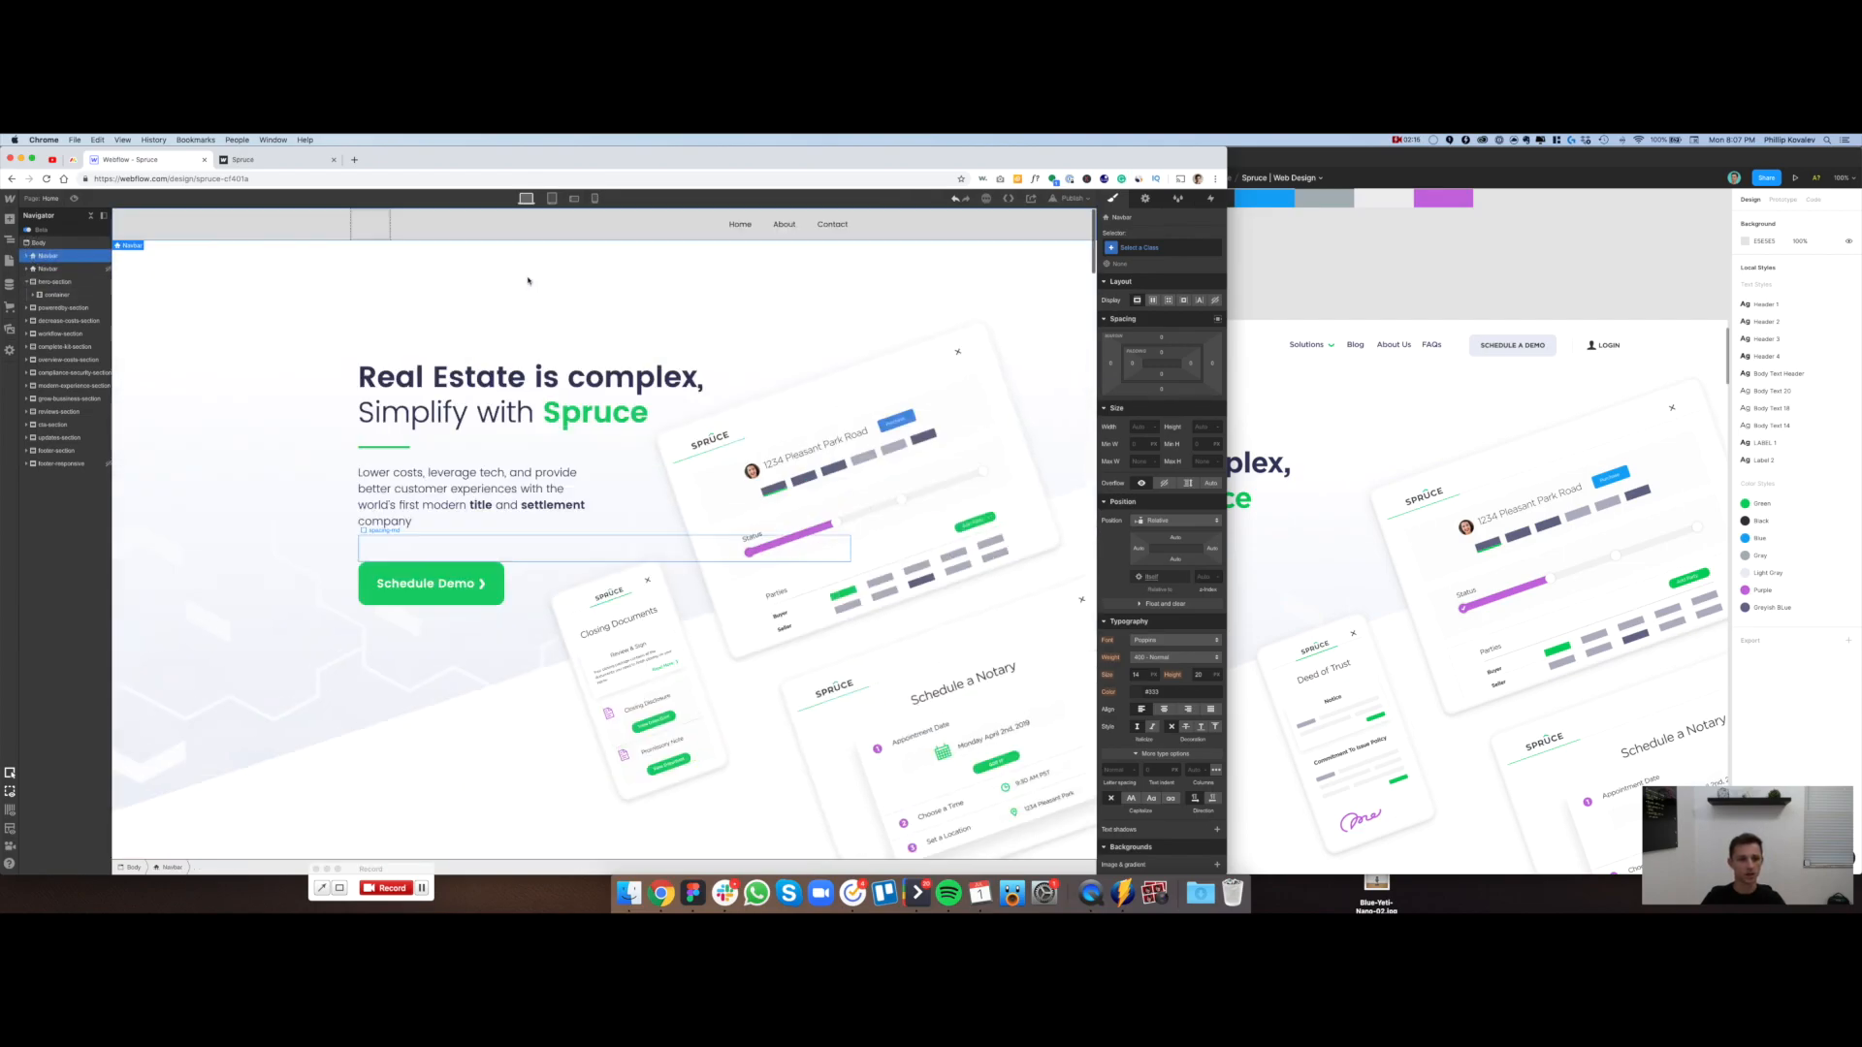
pyautogui.click(552, 198)
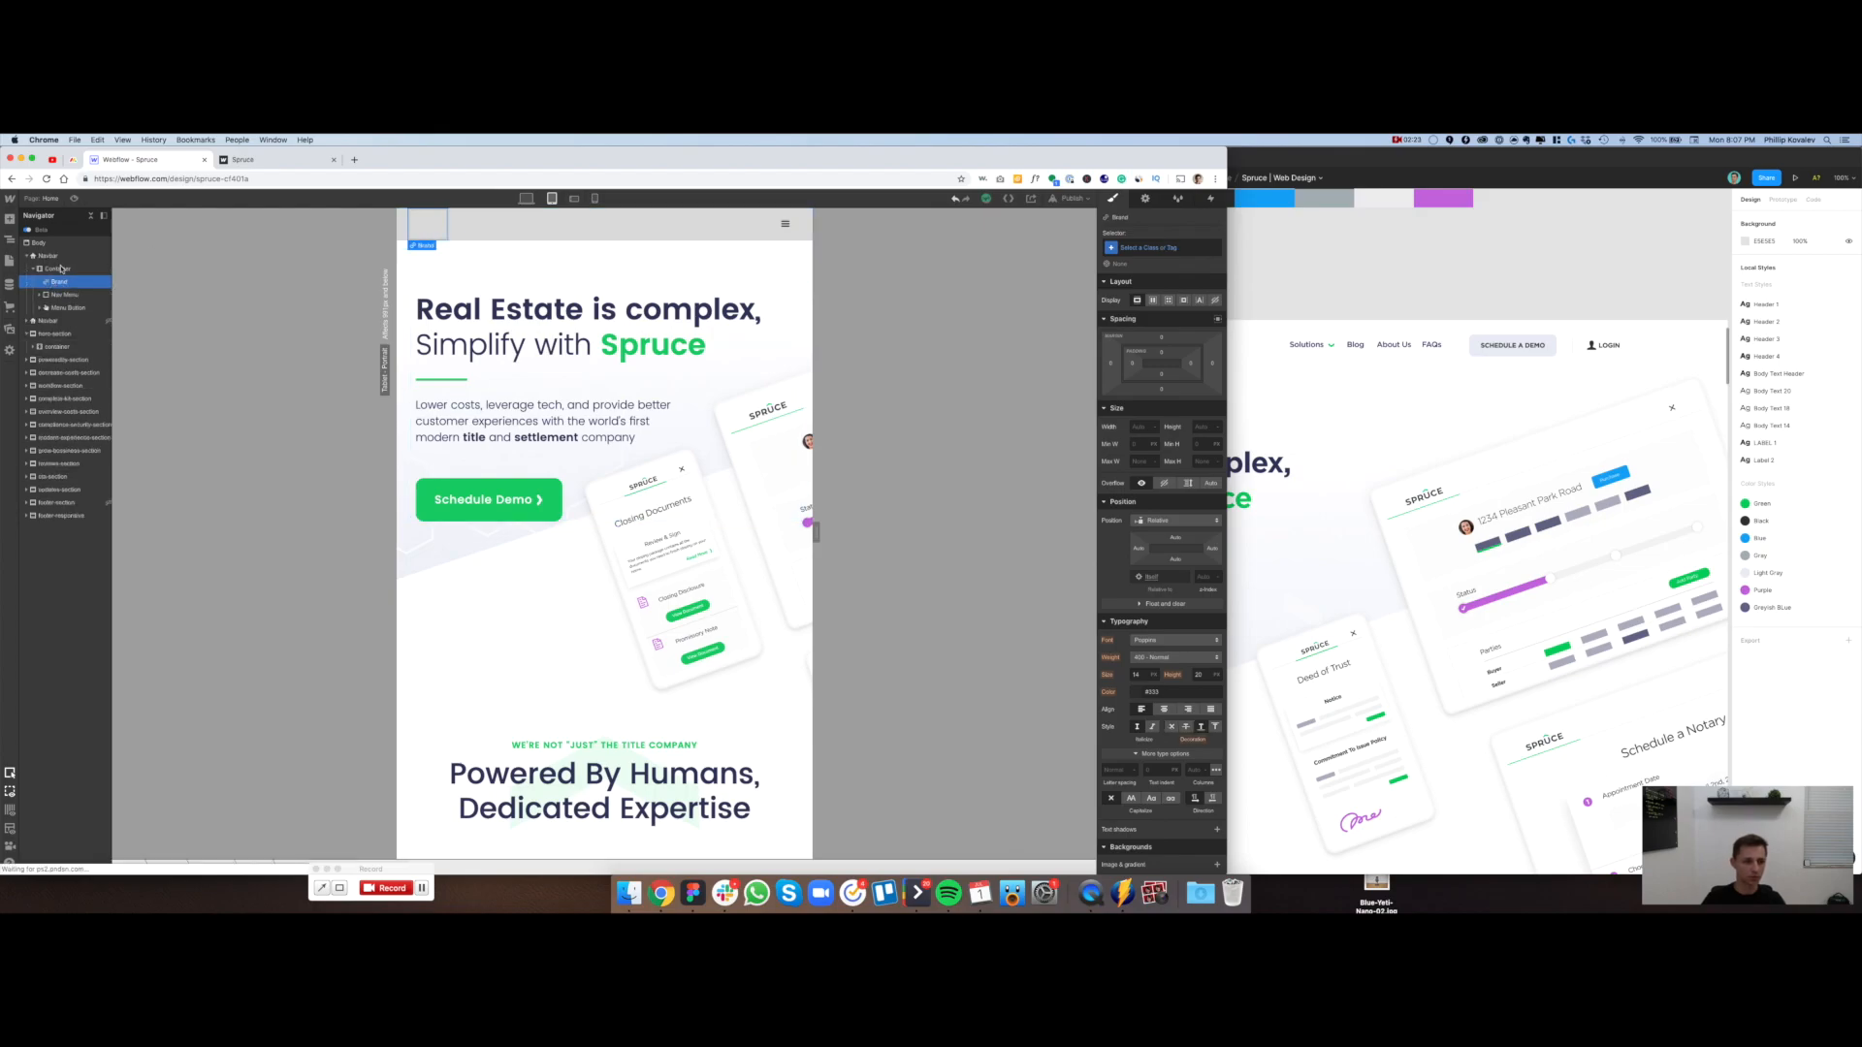
pyautogui.click(73, 200)
pyautogui.click(796, 227)
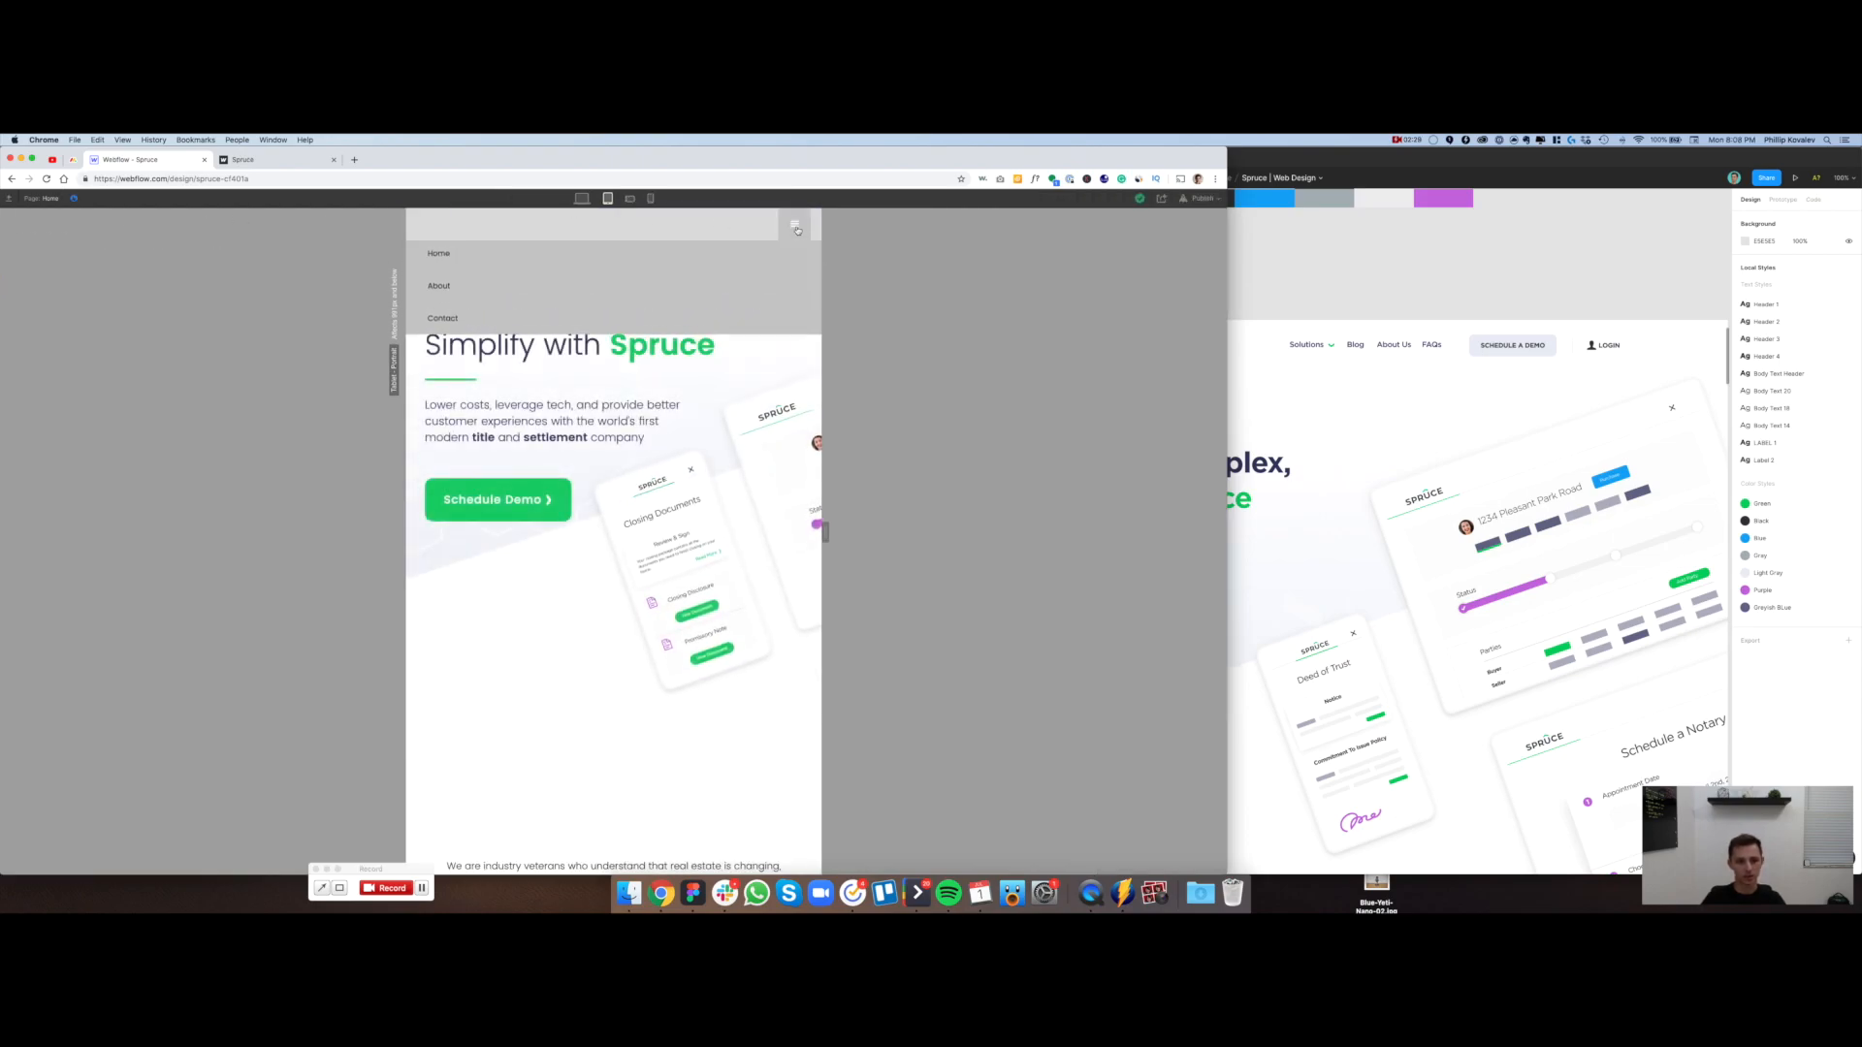
pyautogui.click(796, 227)
pyautogui.click(796, 228)
pyautogui.click(796, 228)
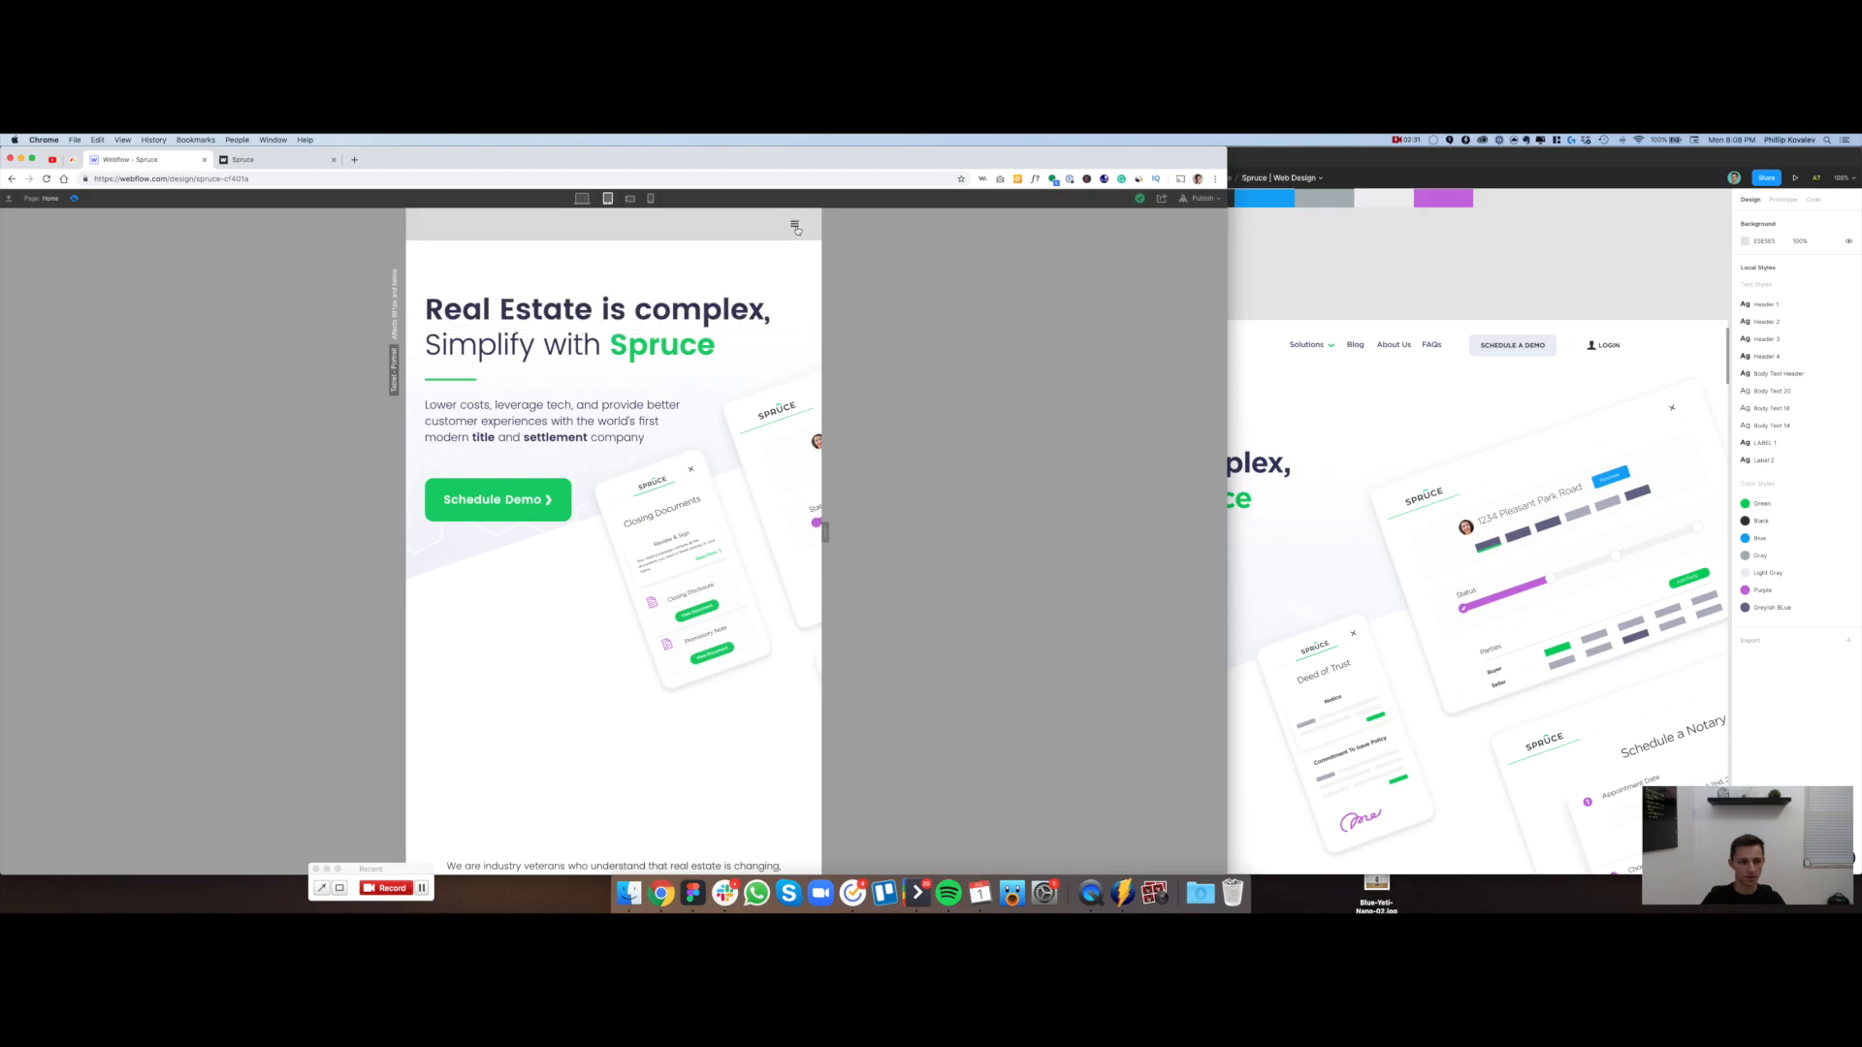
pyautogui.click(797, 228)
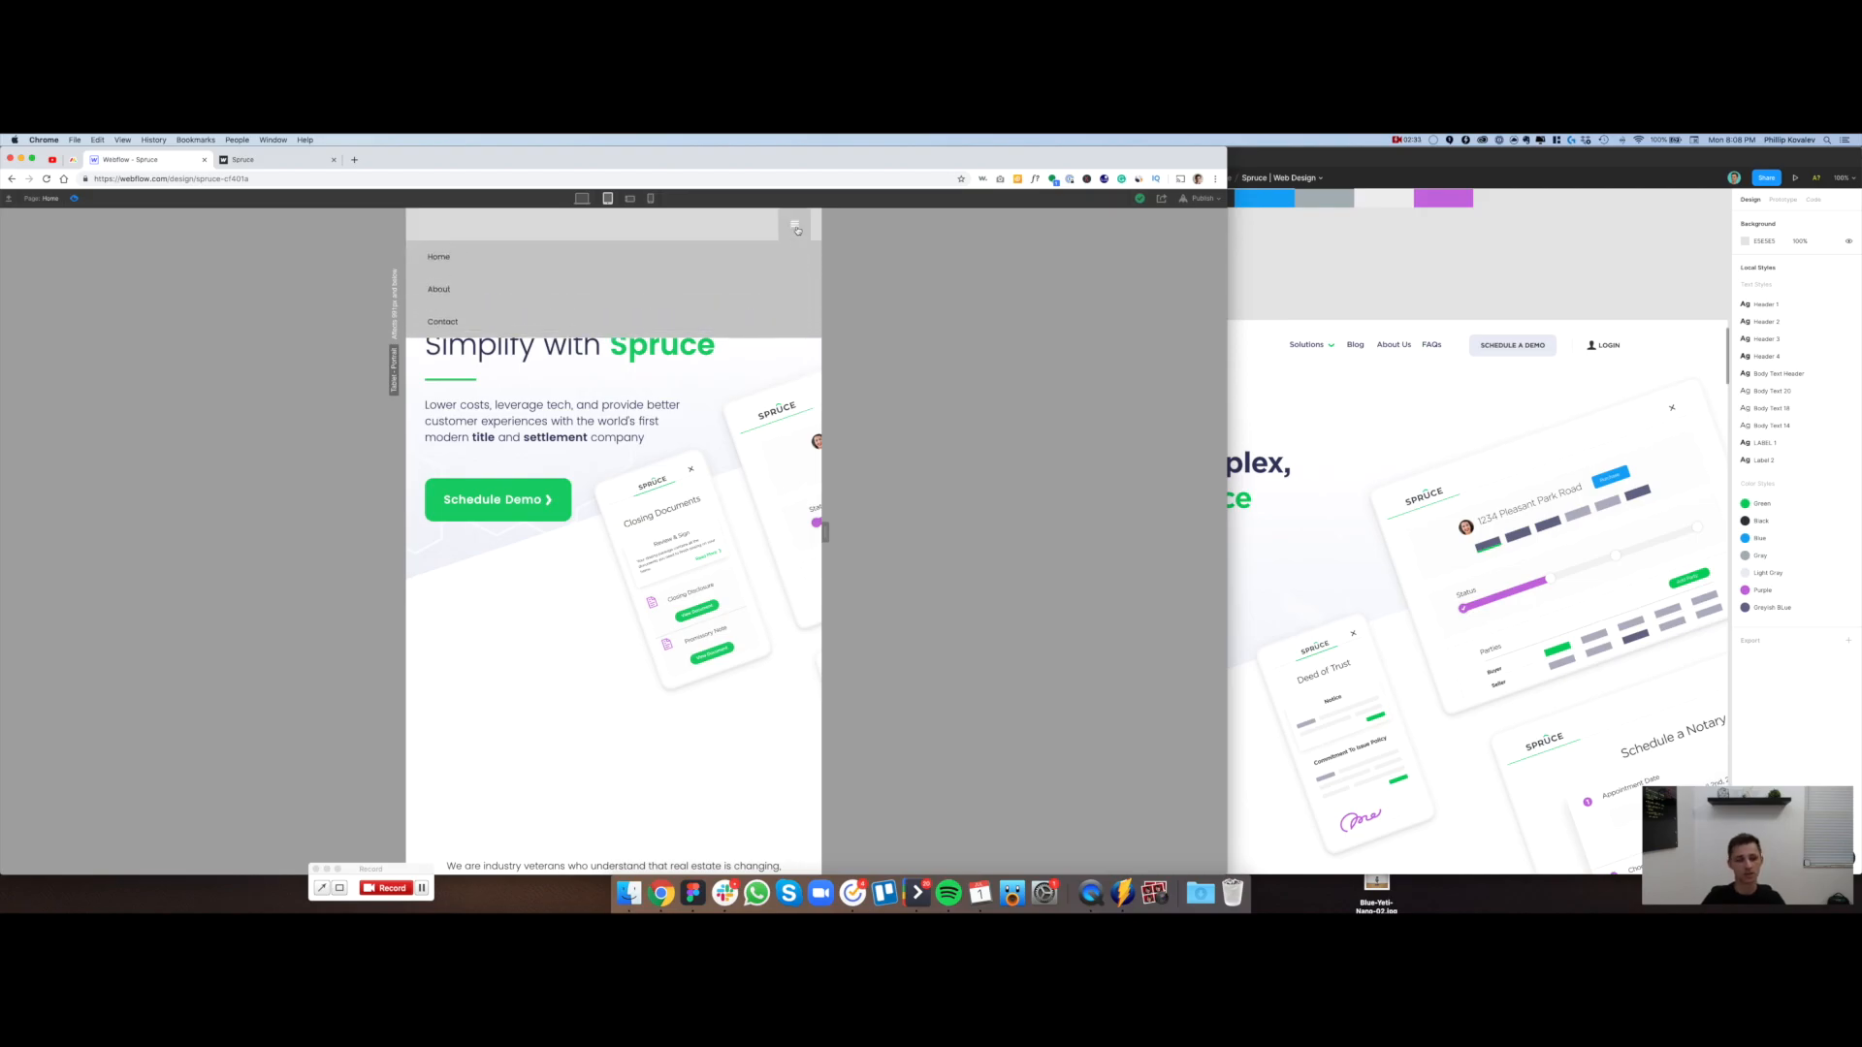
pyautogui.click(796, 228)
pyautogui.hotkey('shift', '1')
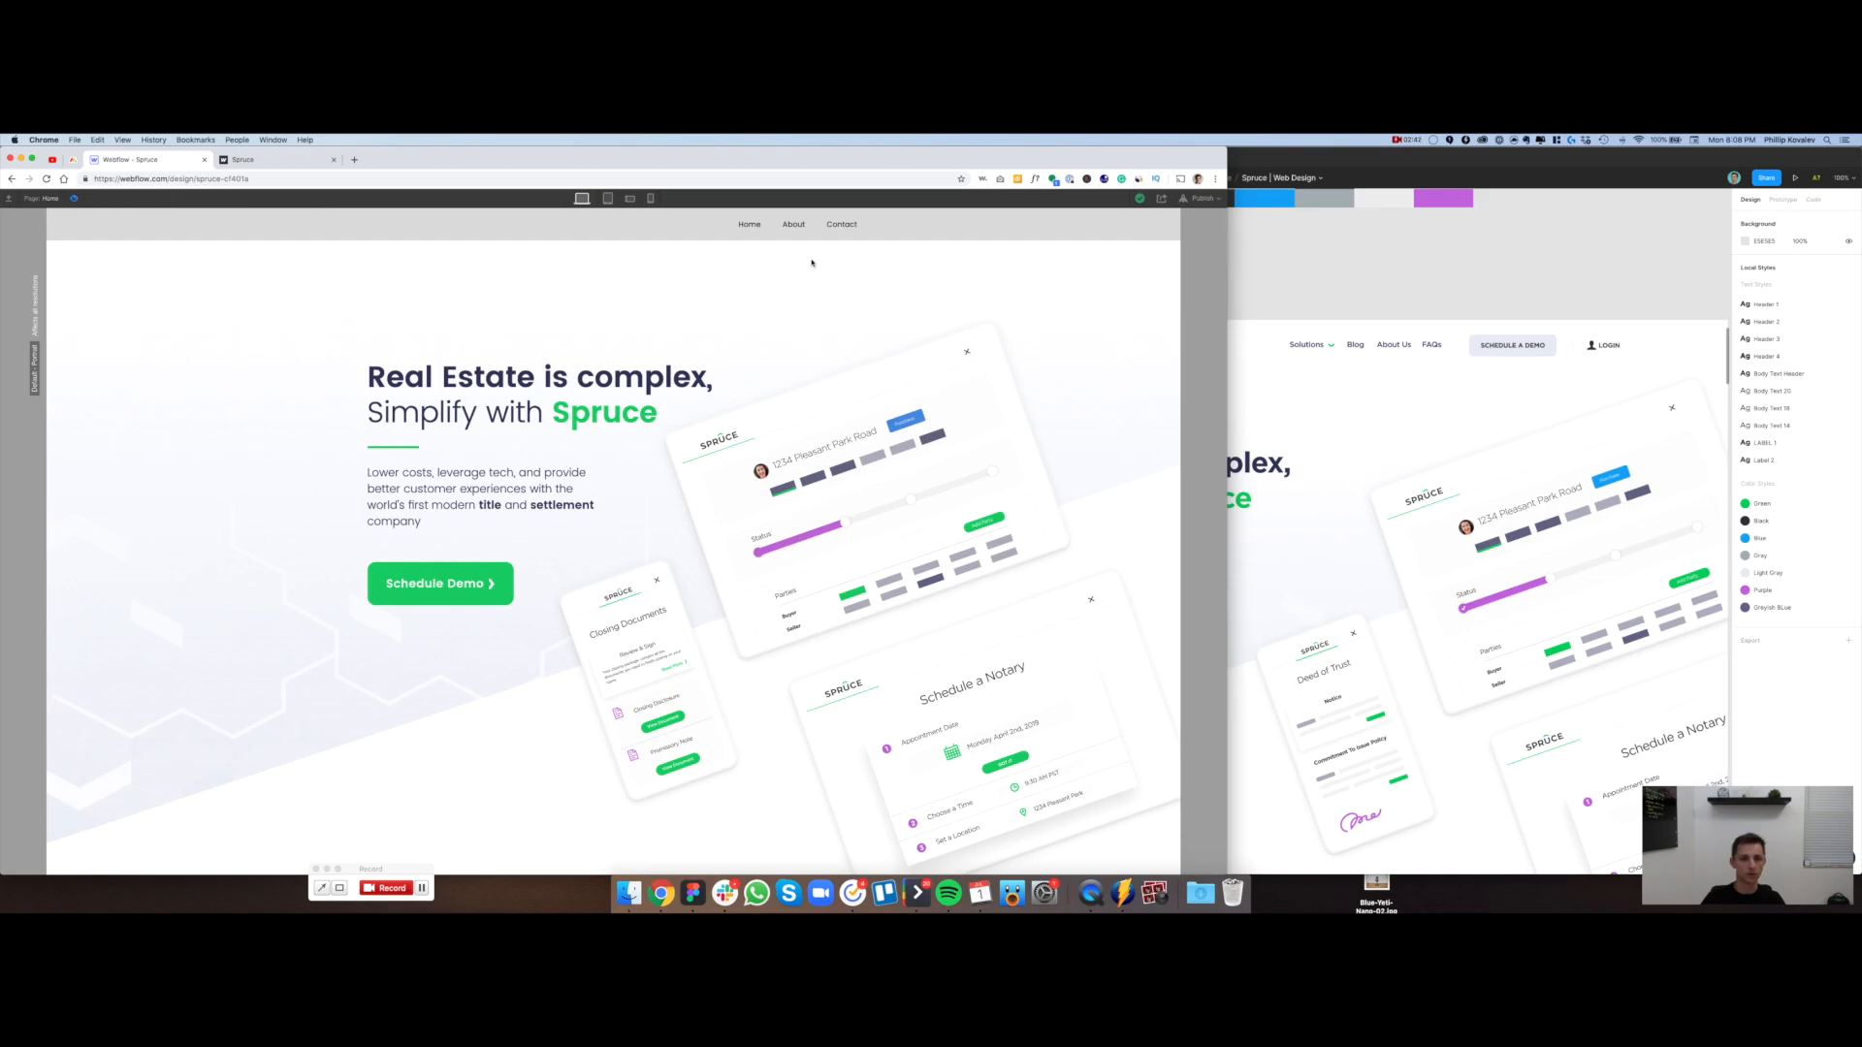
pyautogui.press('super+shift+p')
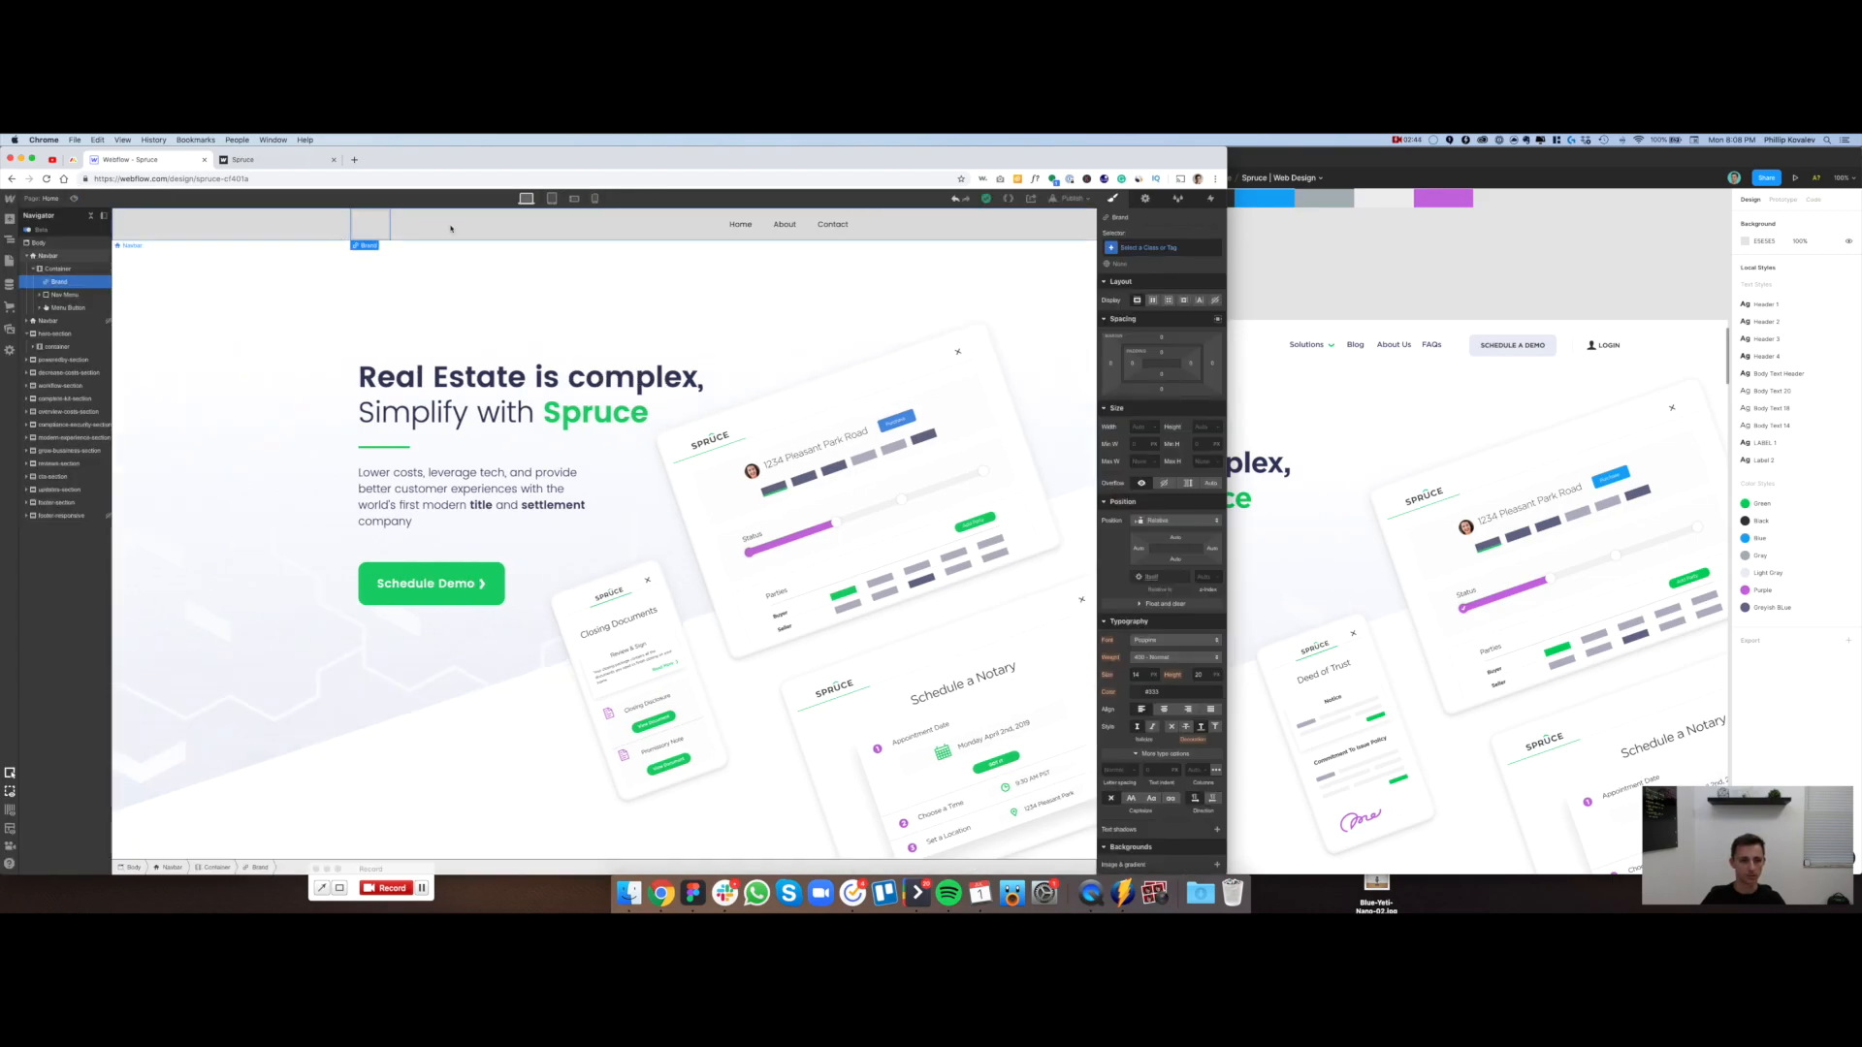
# Switch to Figma and inspect the Spruce logo in the landing page header
pyautogui.click(1450, 379)
pyautogui.moveTo(1262, 308)
pyautogui.mouseDown()
pyautogui.moveTo(1278, 304)
pyautogui.moveTo(1218, 303)
pyautogui.moveTo(1288, 294)
pyautogui.mouseUp()
pyautogui.moveTo(1132, 288)
pyautogui.mouseDown()
pyautogui.moveTo(1201, 288)
pyautogui.moveTo(1108, 296)
pyautogui.mouseUp()
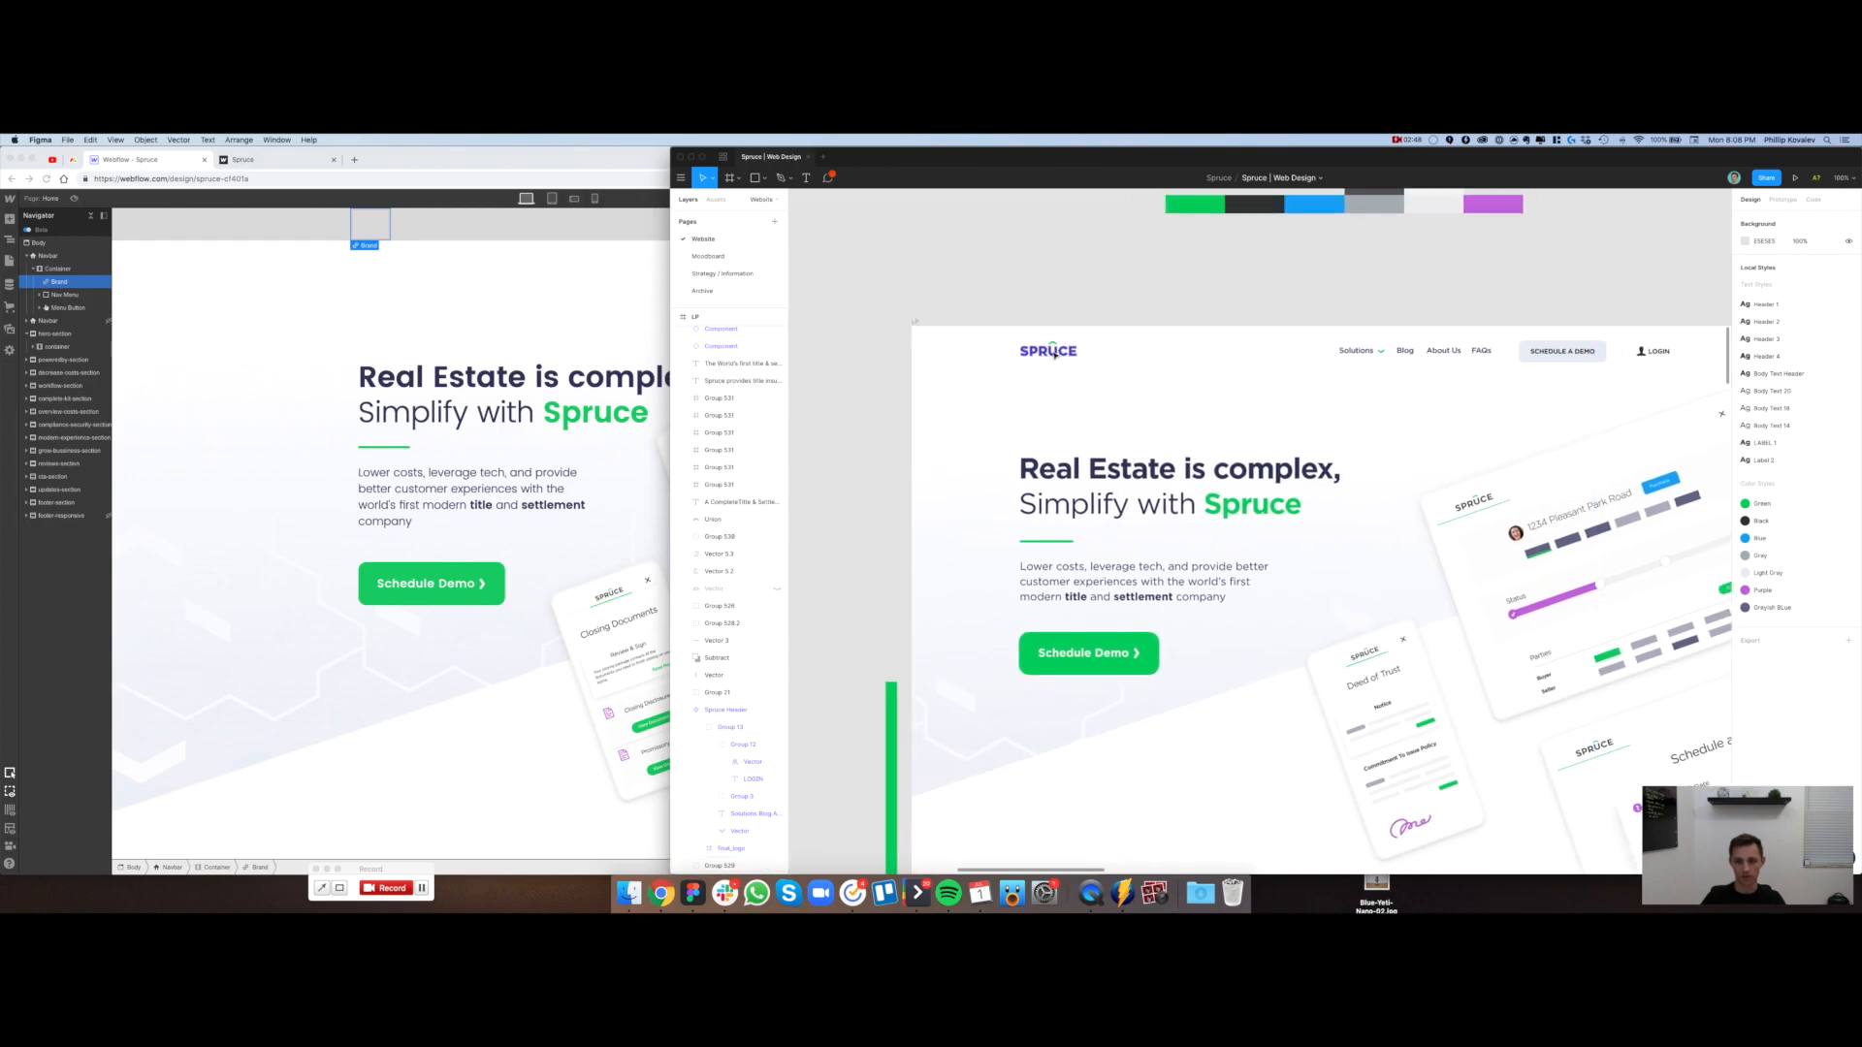
pyautogui.doubleClick(1054, 354)
pyautogui.click(1045, 304)
pyautogui.moveTo(1048, 300); pyautogui.dragTo(978, 283)
# In Webflow, insert an Image element into the new navbar's Brand block and assign the Spruce logo asset with HiDPI enabled
pyautogui.click(200, 420)
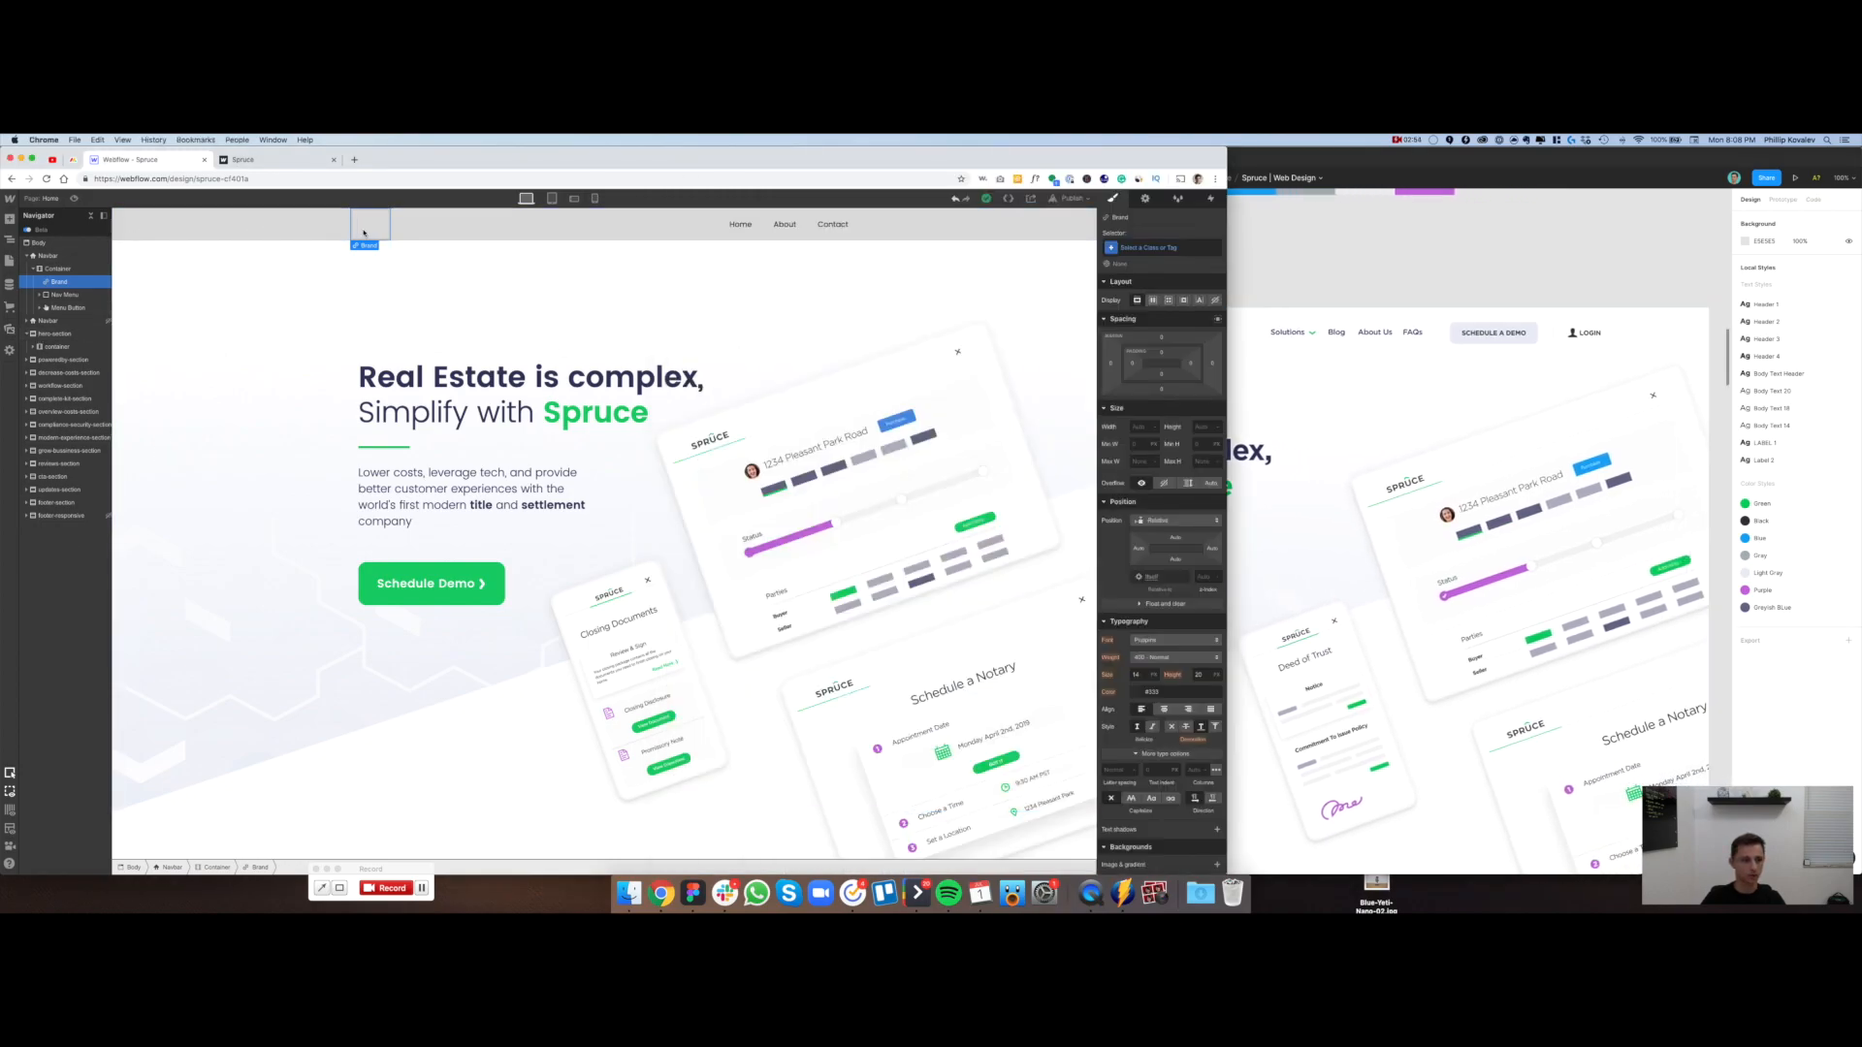
pyautogui.click(9, 220)
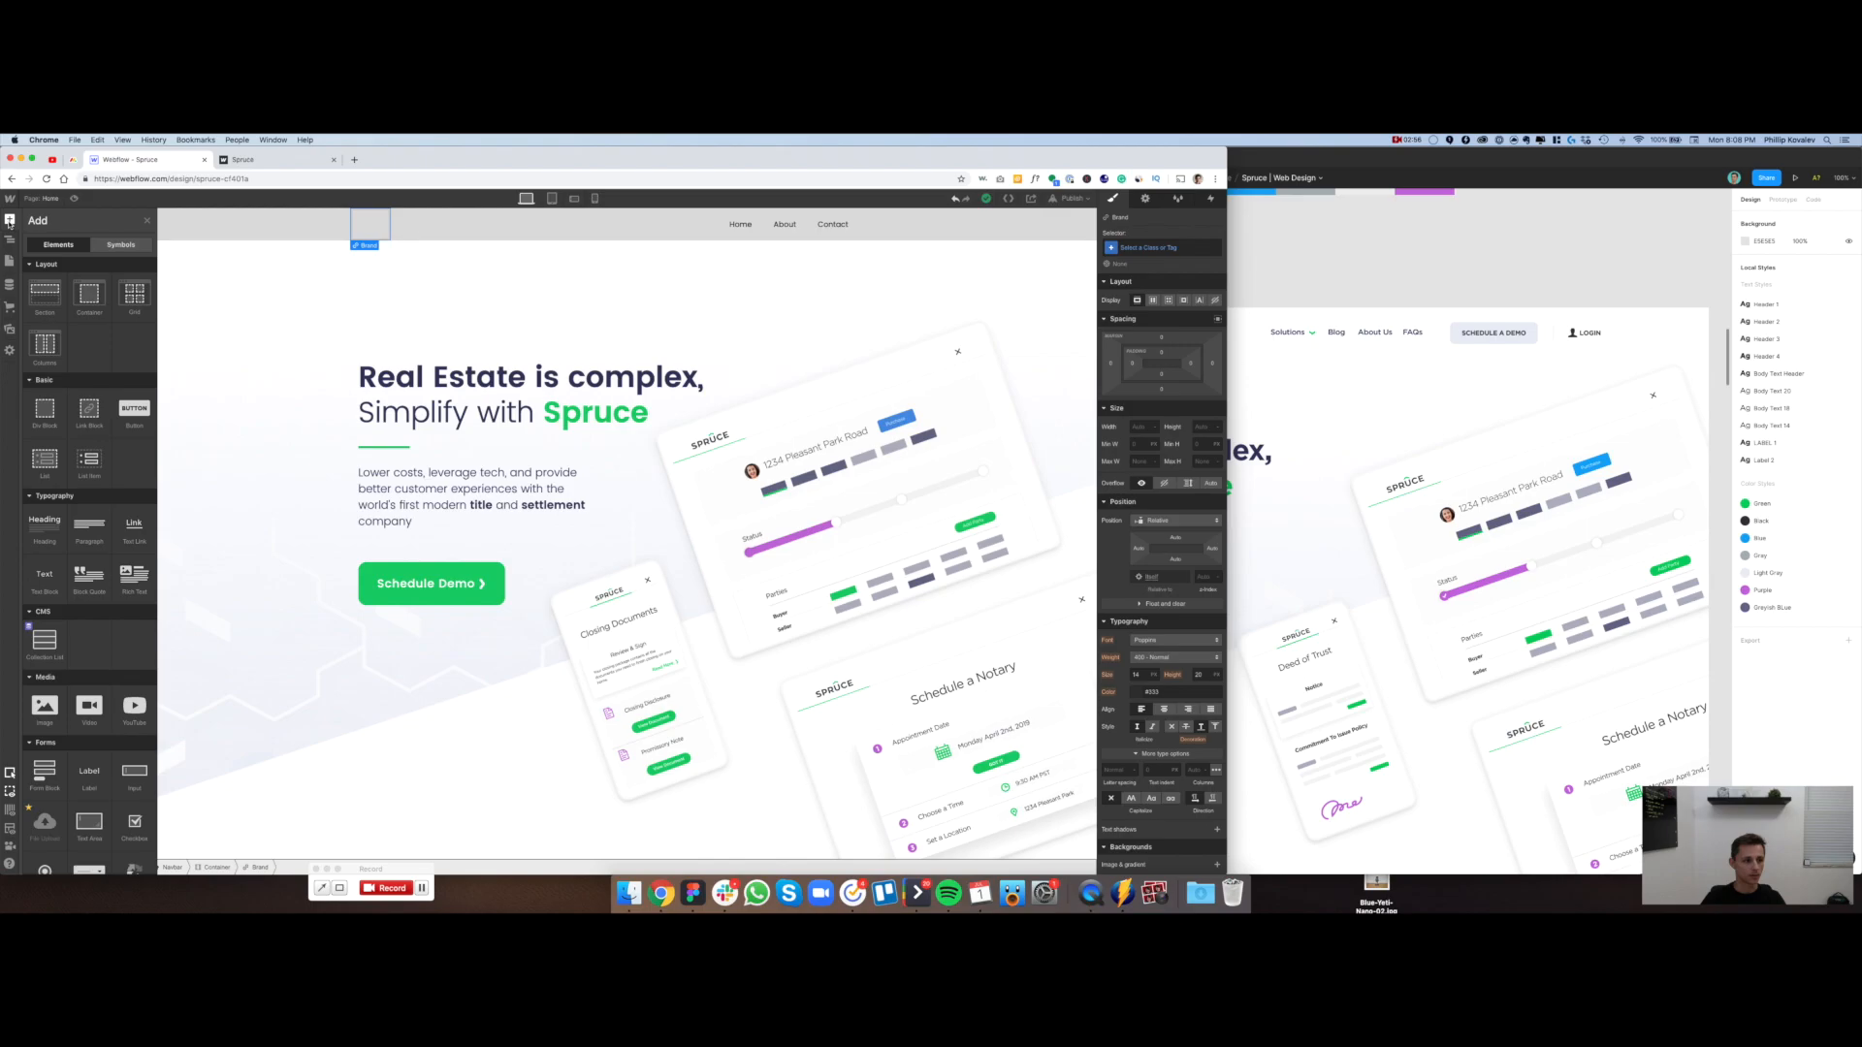
pyautogui.moveTo(44, 705); pyautogui.dragTo(373, 227)
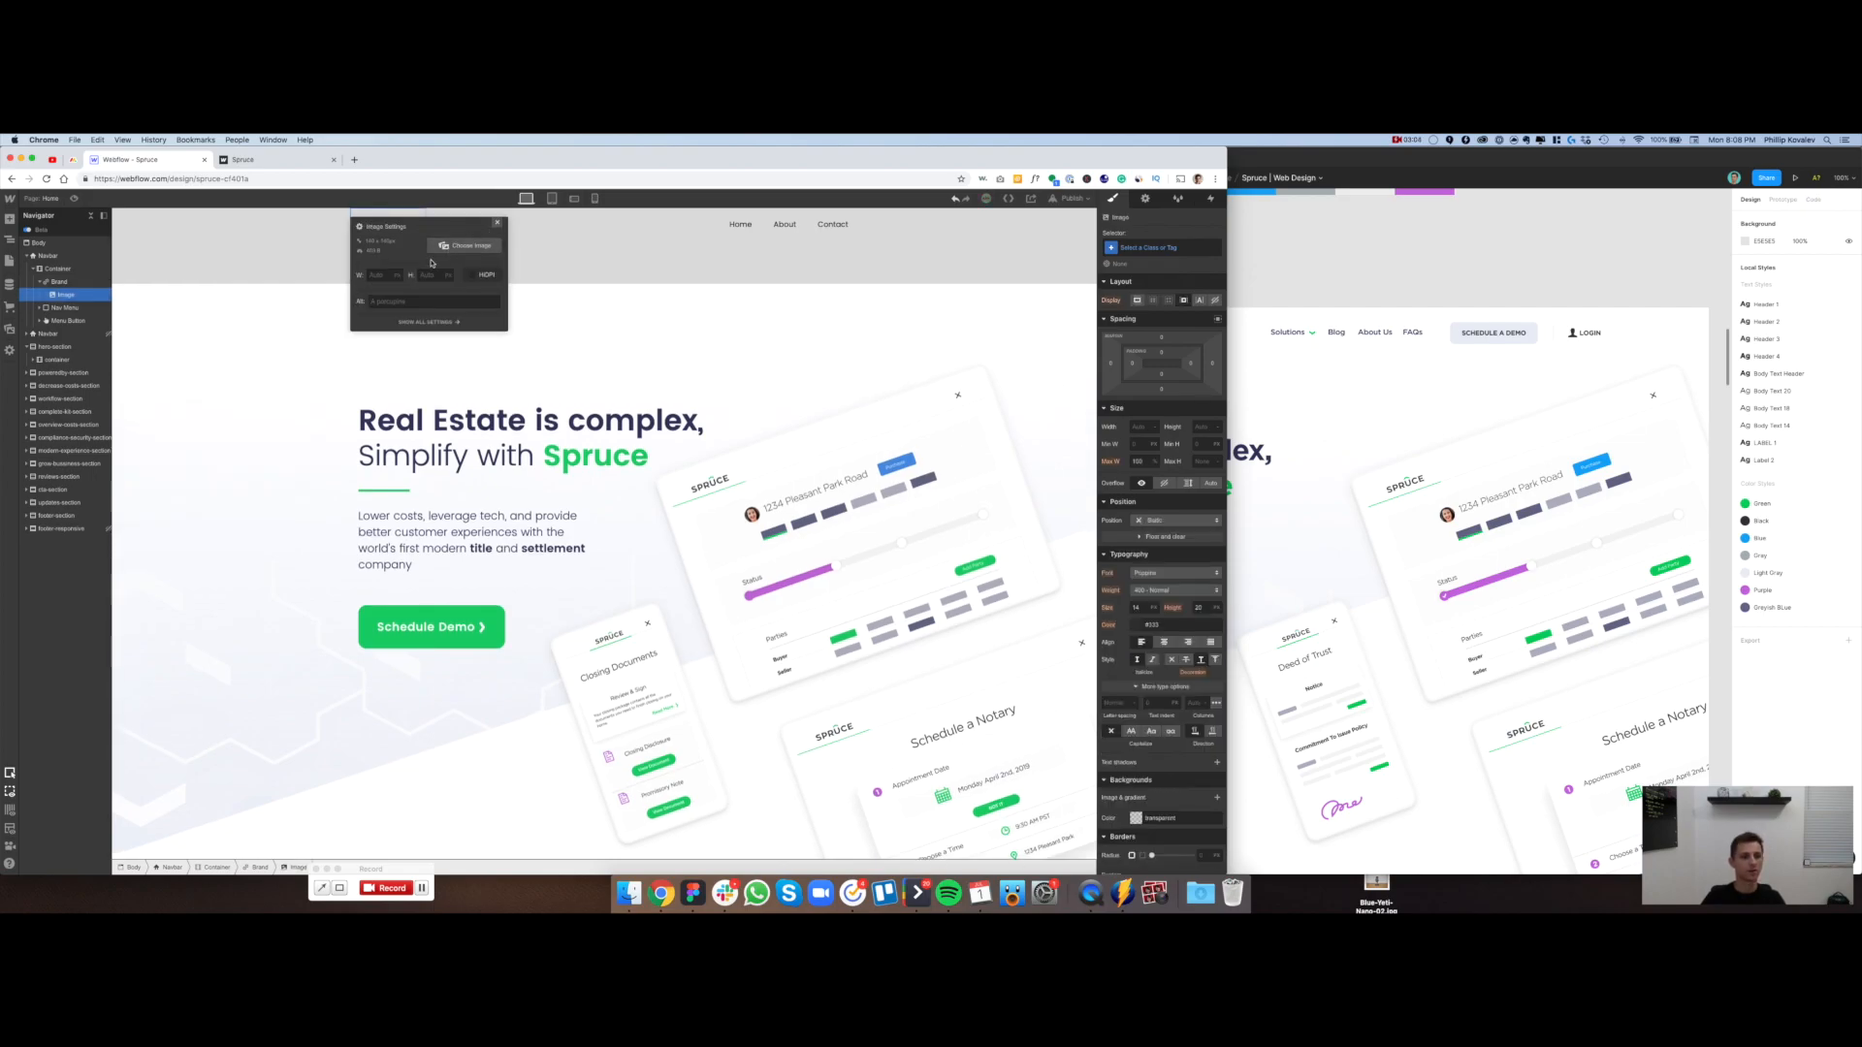
pyautogui.click(466, 249)
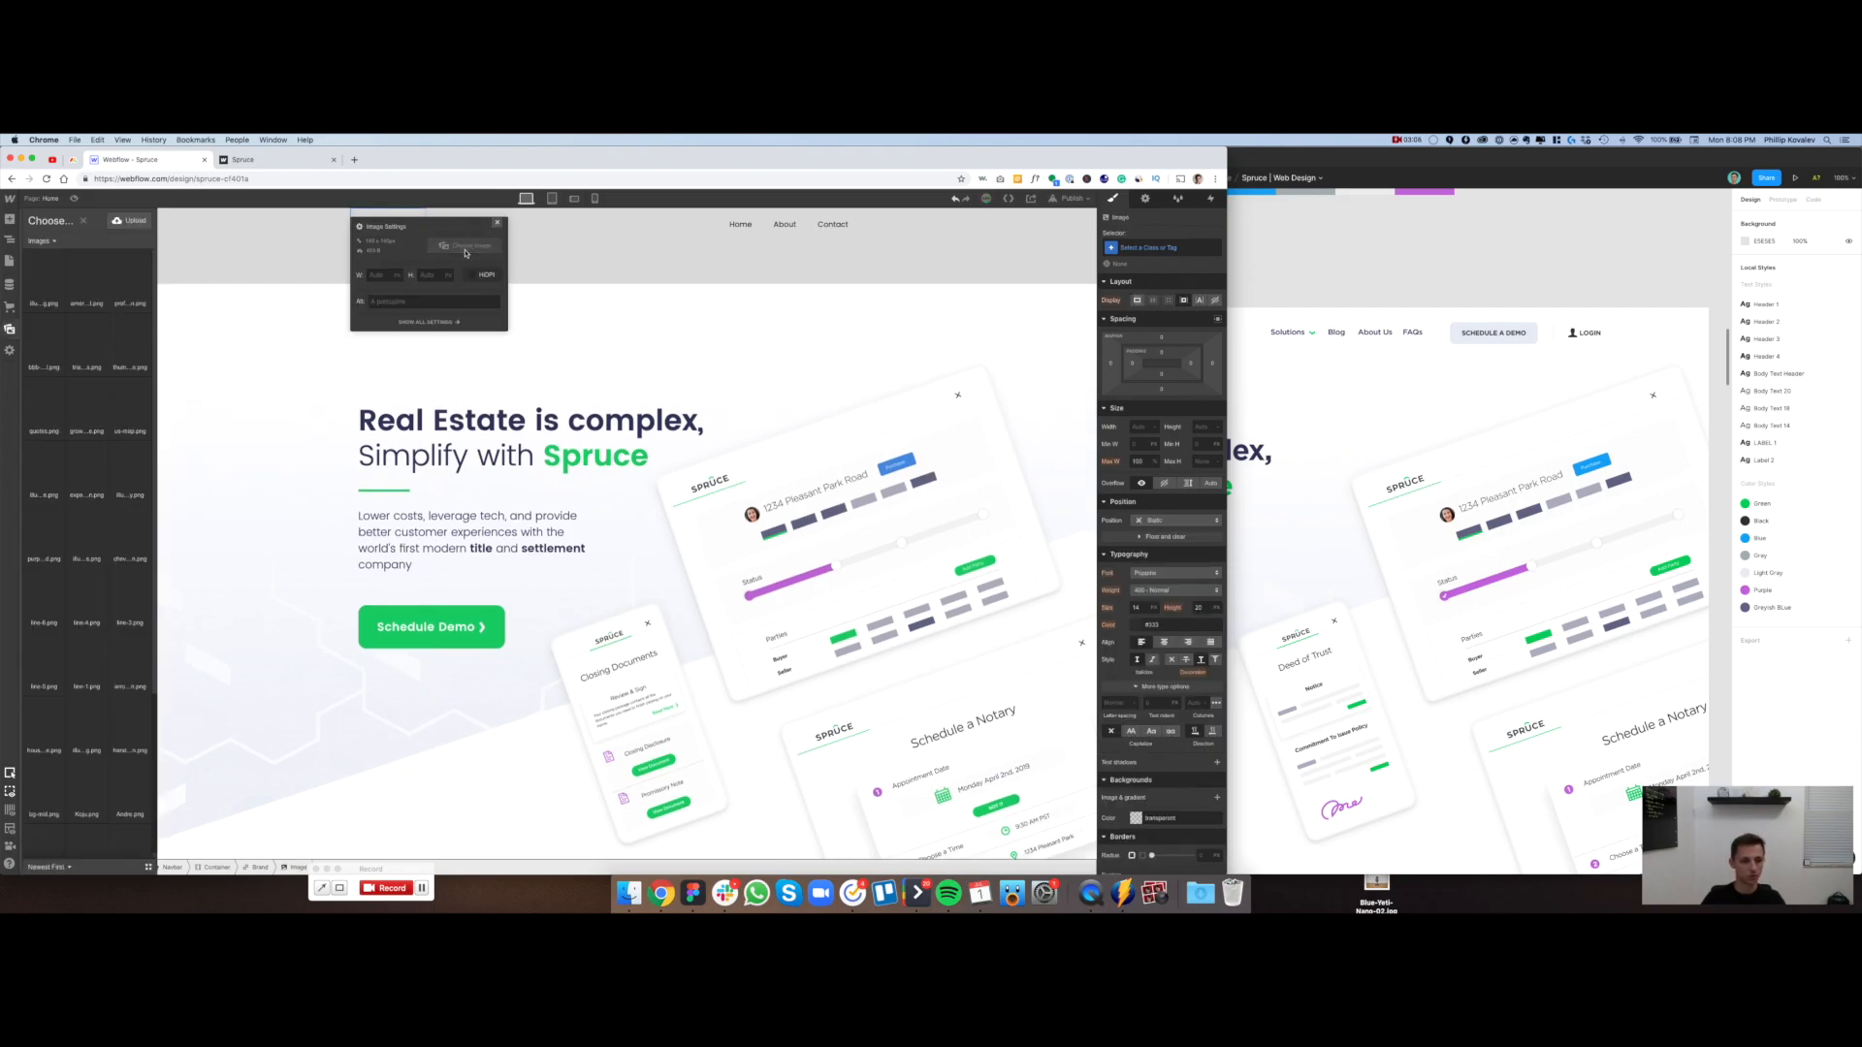
pyautogui.scroll(-4, 76, 395)
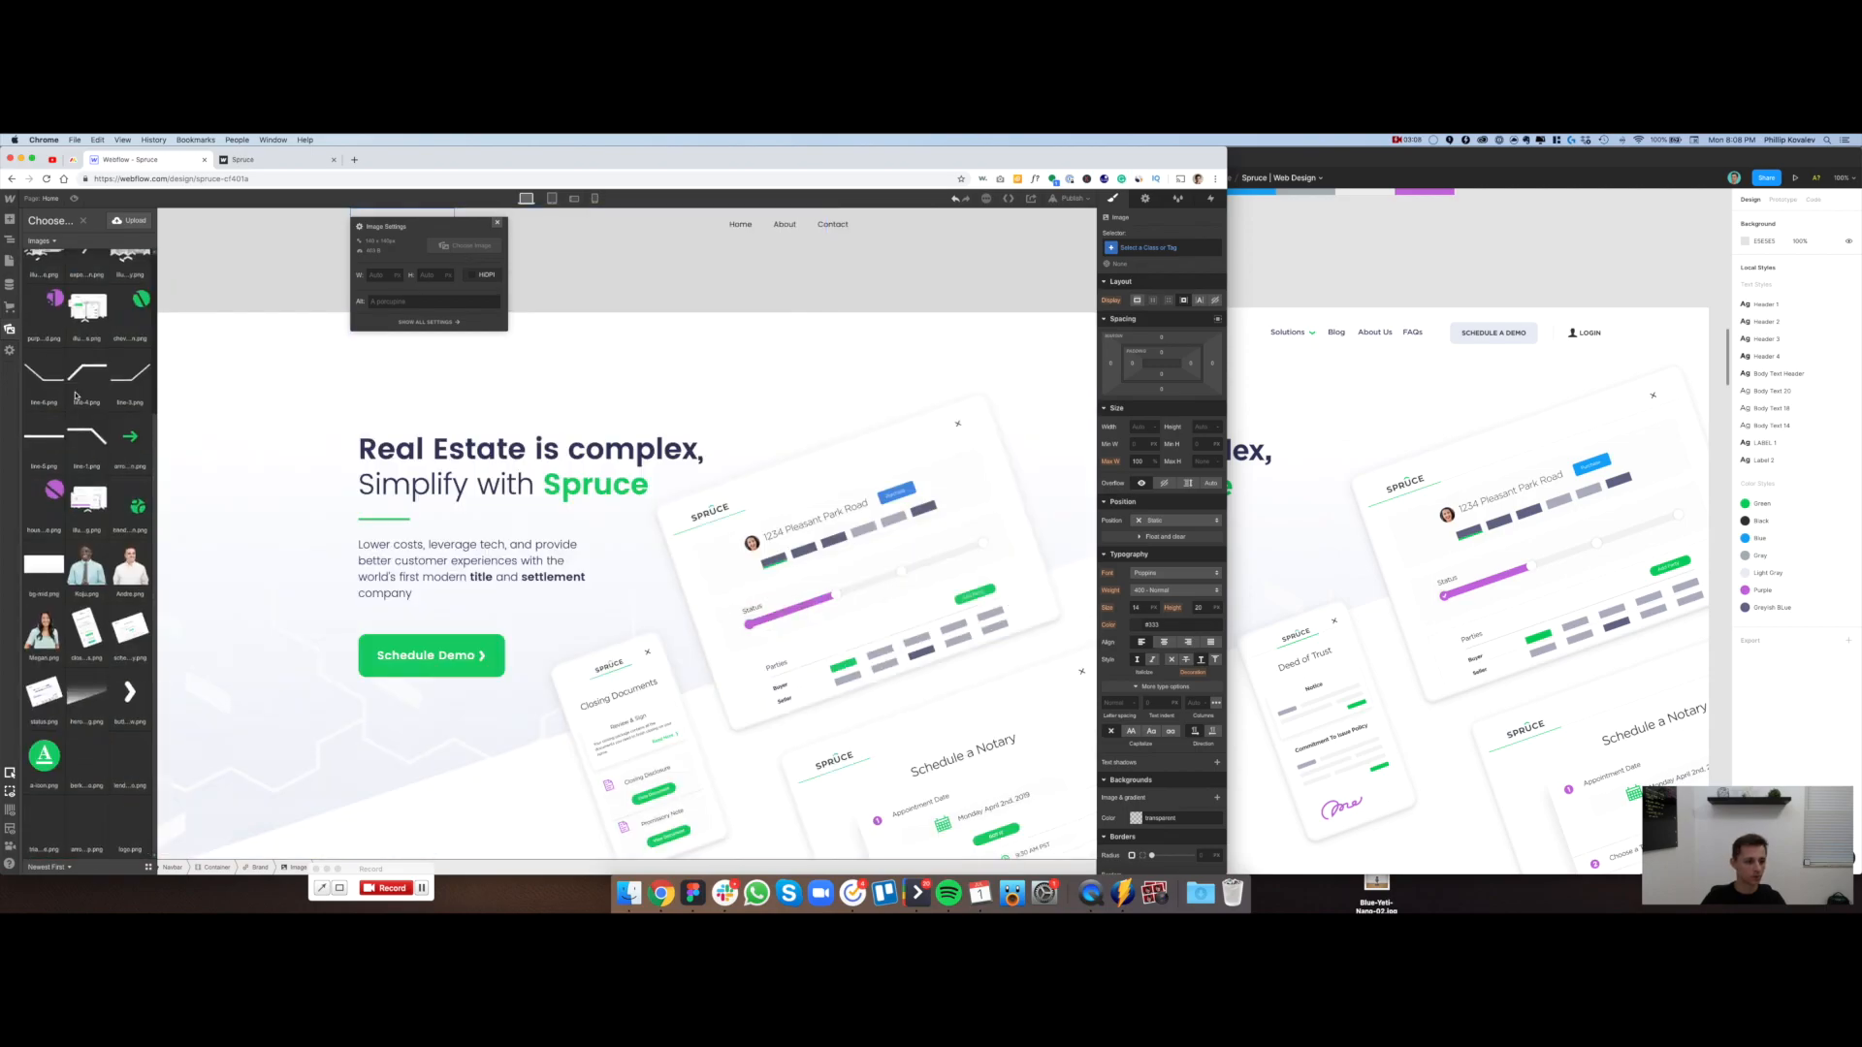
pyautogui.click(139, 827)
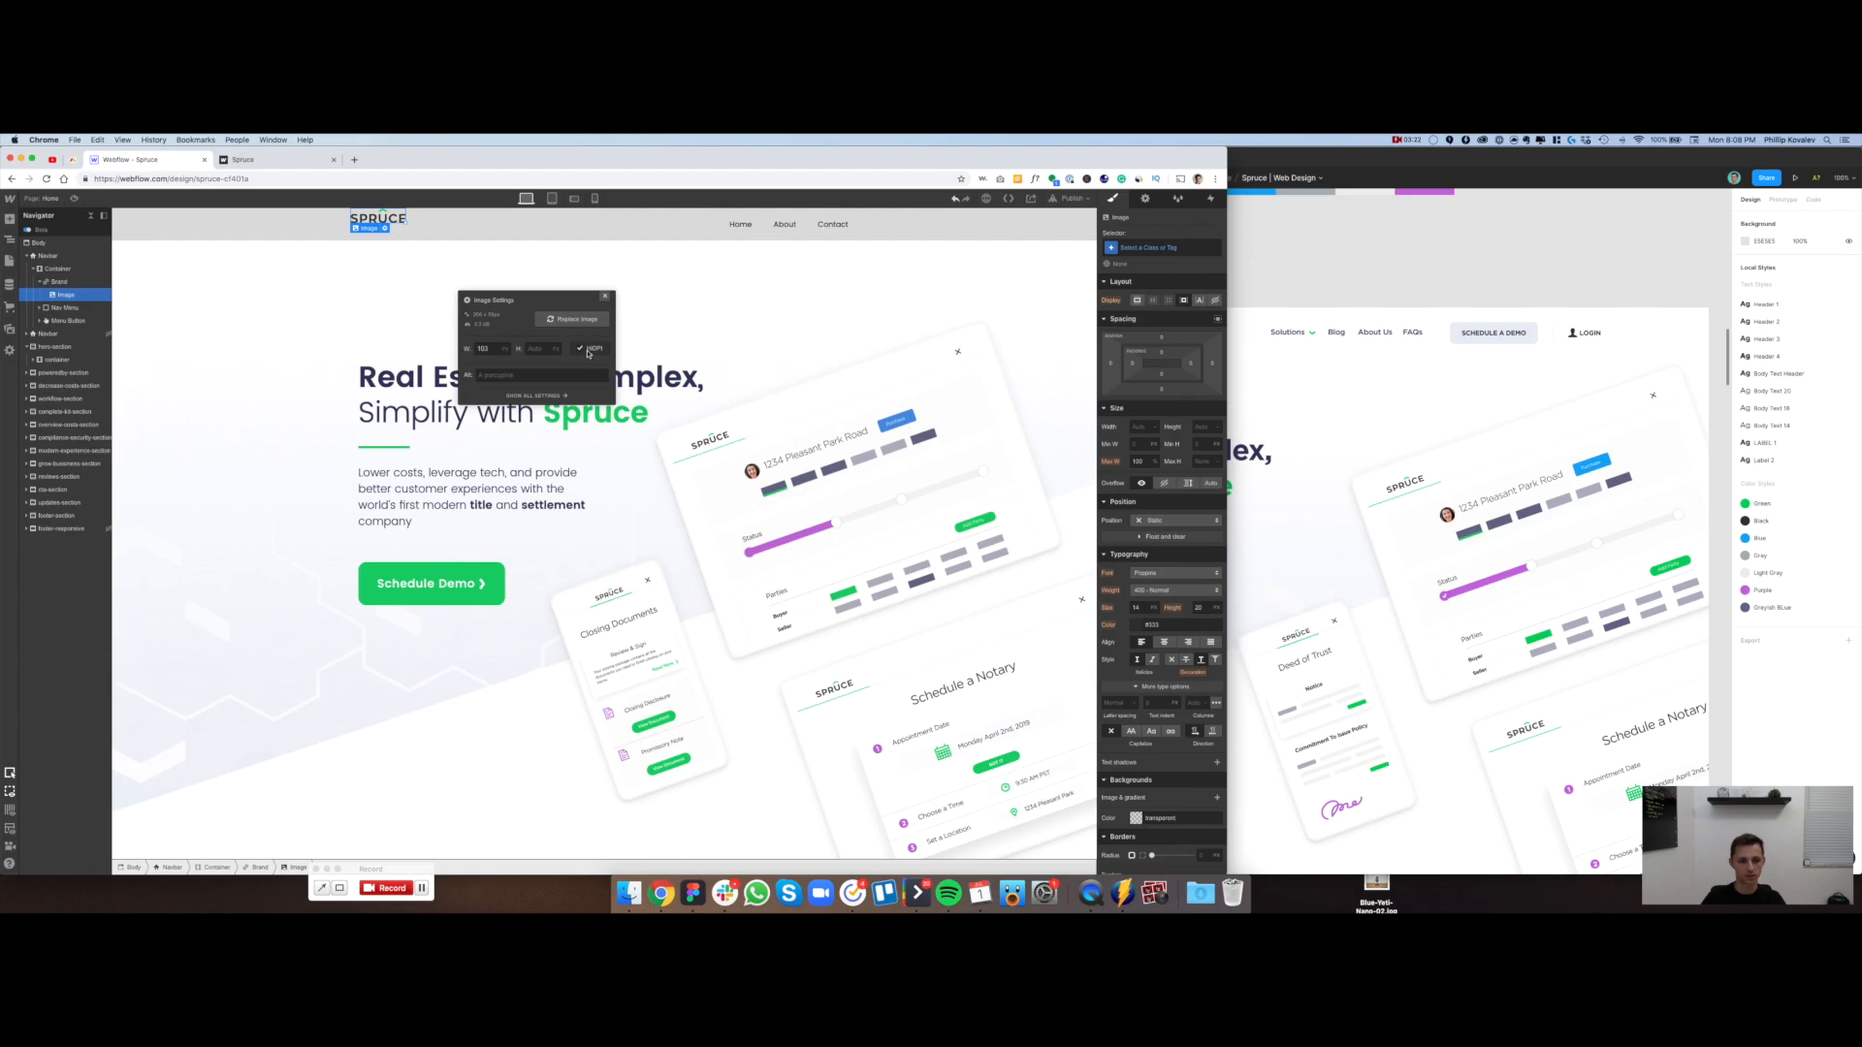
# Compare the navbar logo with the one in the Figma header and close the image settings in Webflow
pyautogui.click(1404, 383)
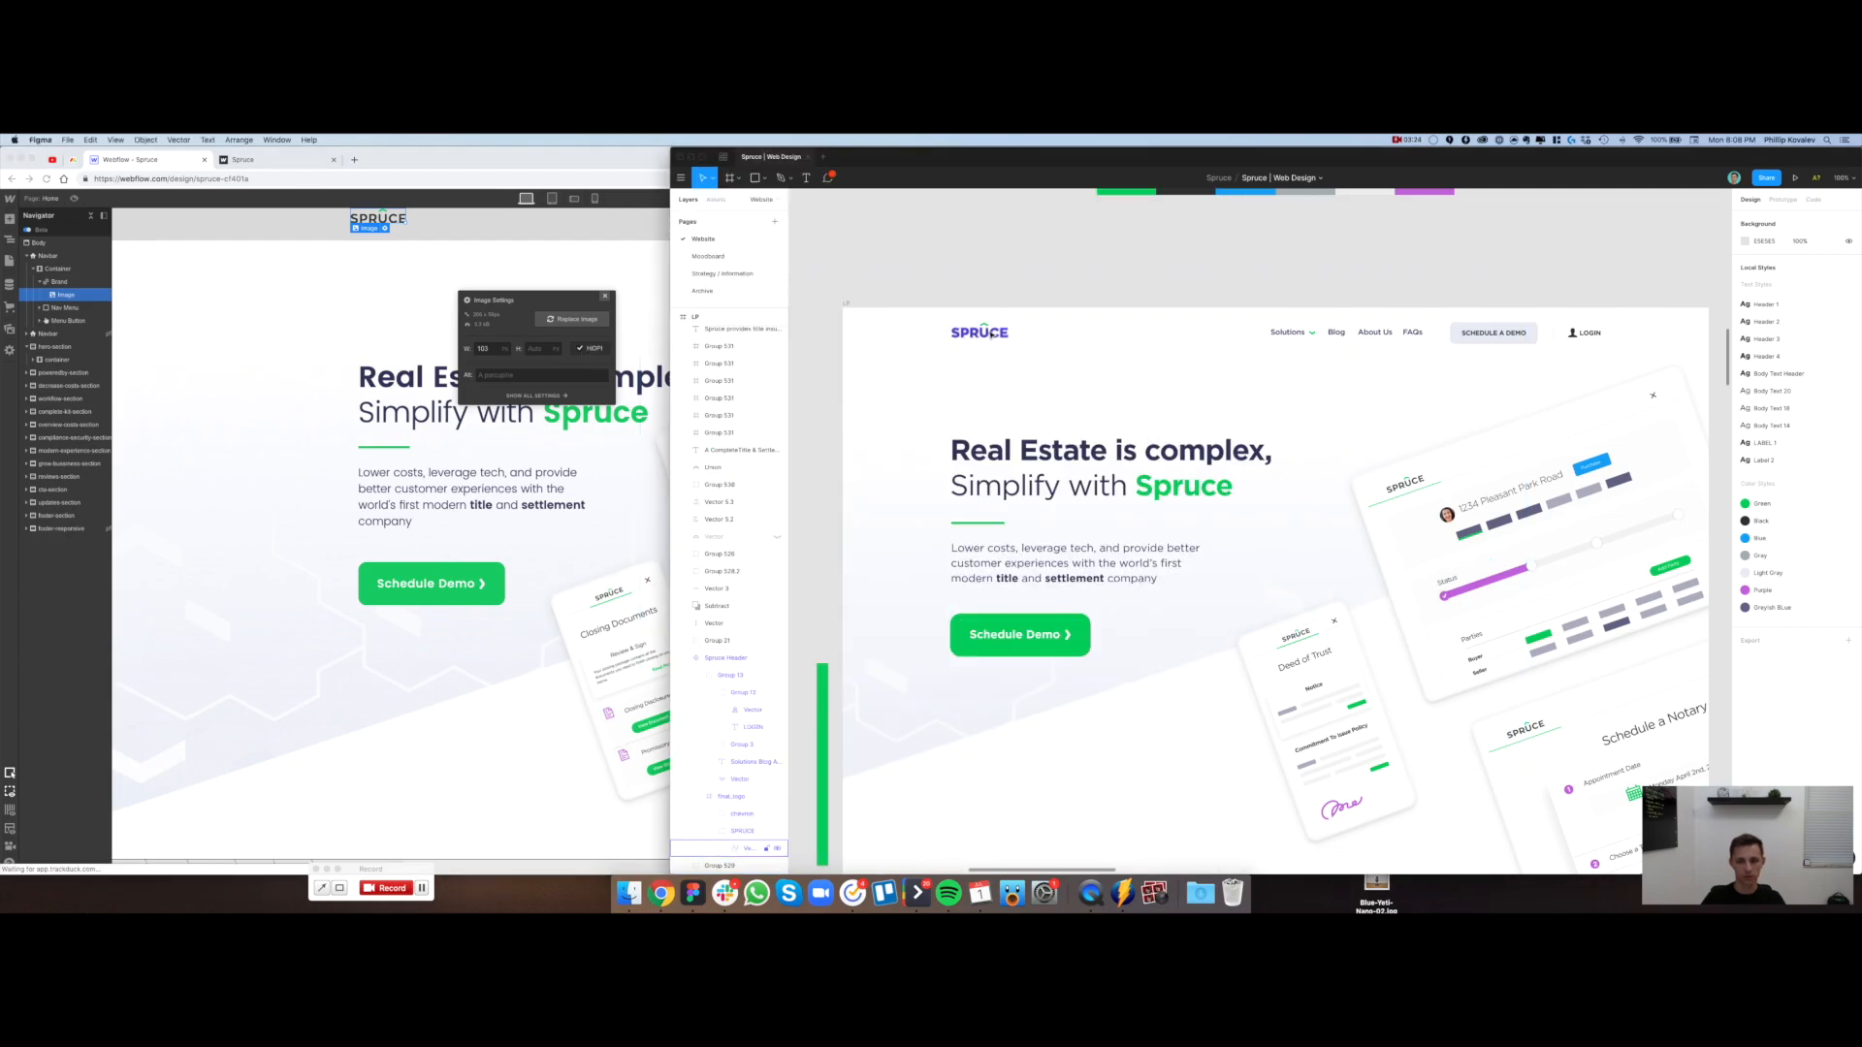
pyautogui.scroll(3, 1019, 307)
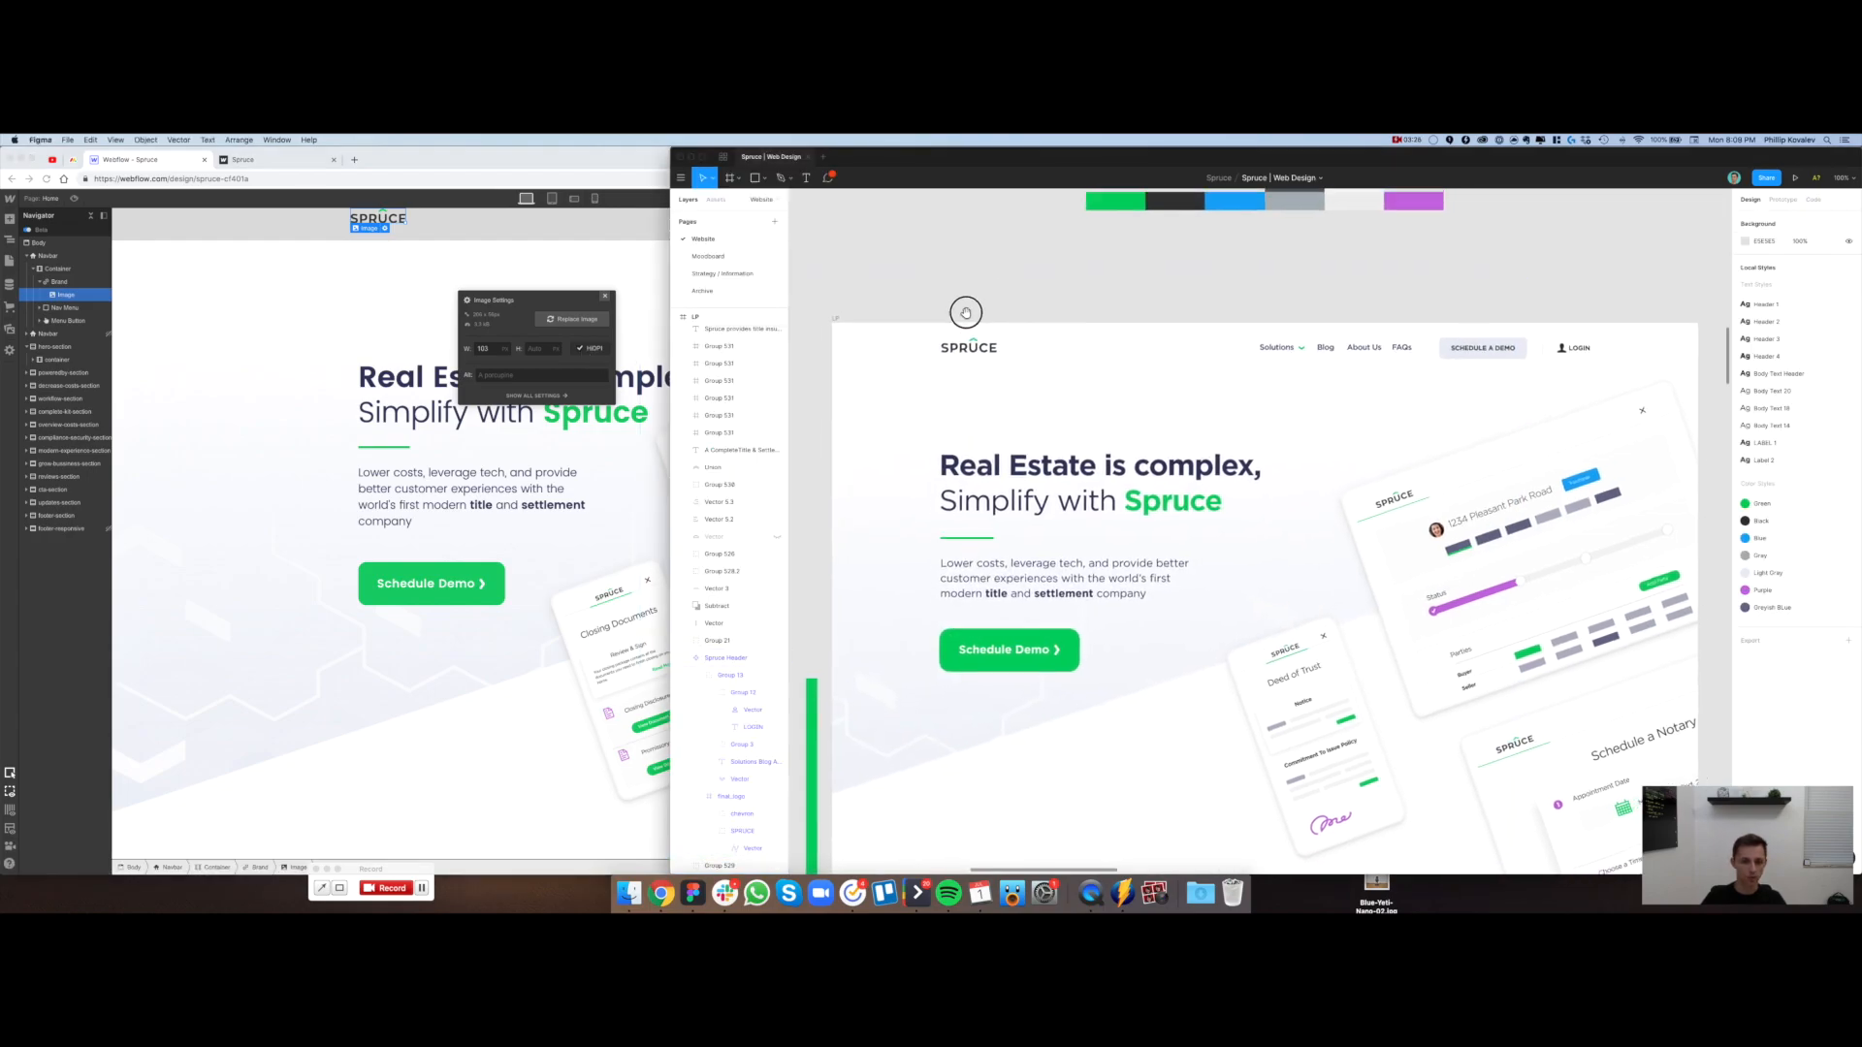
pyautogui.click(575, 288)
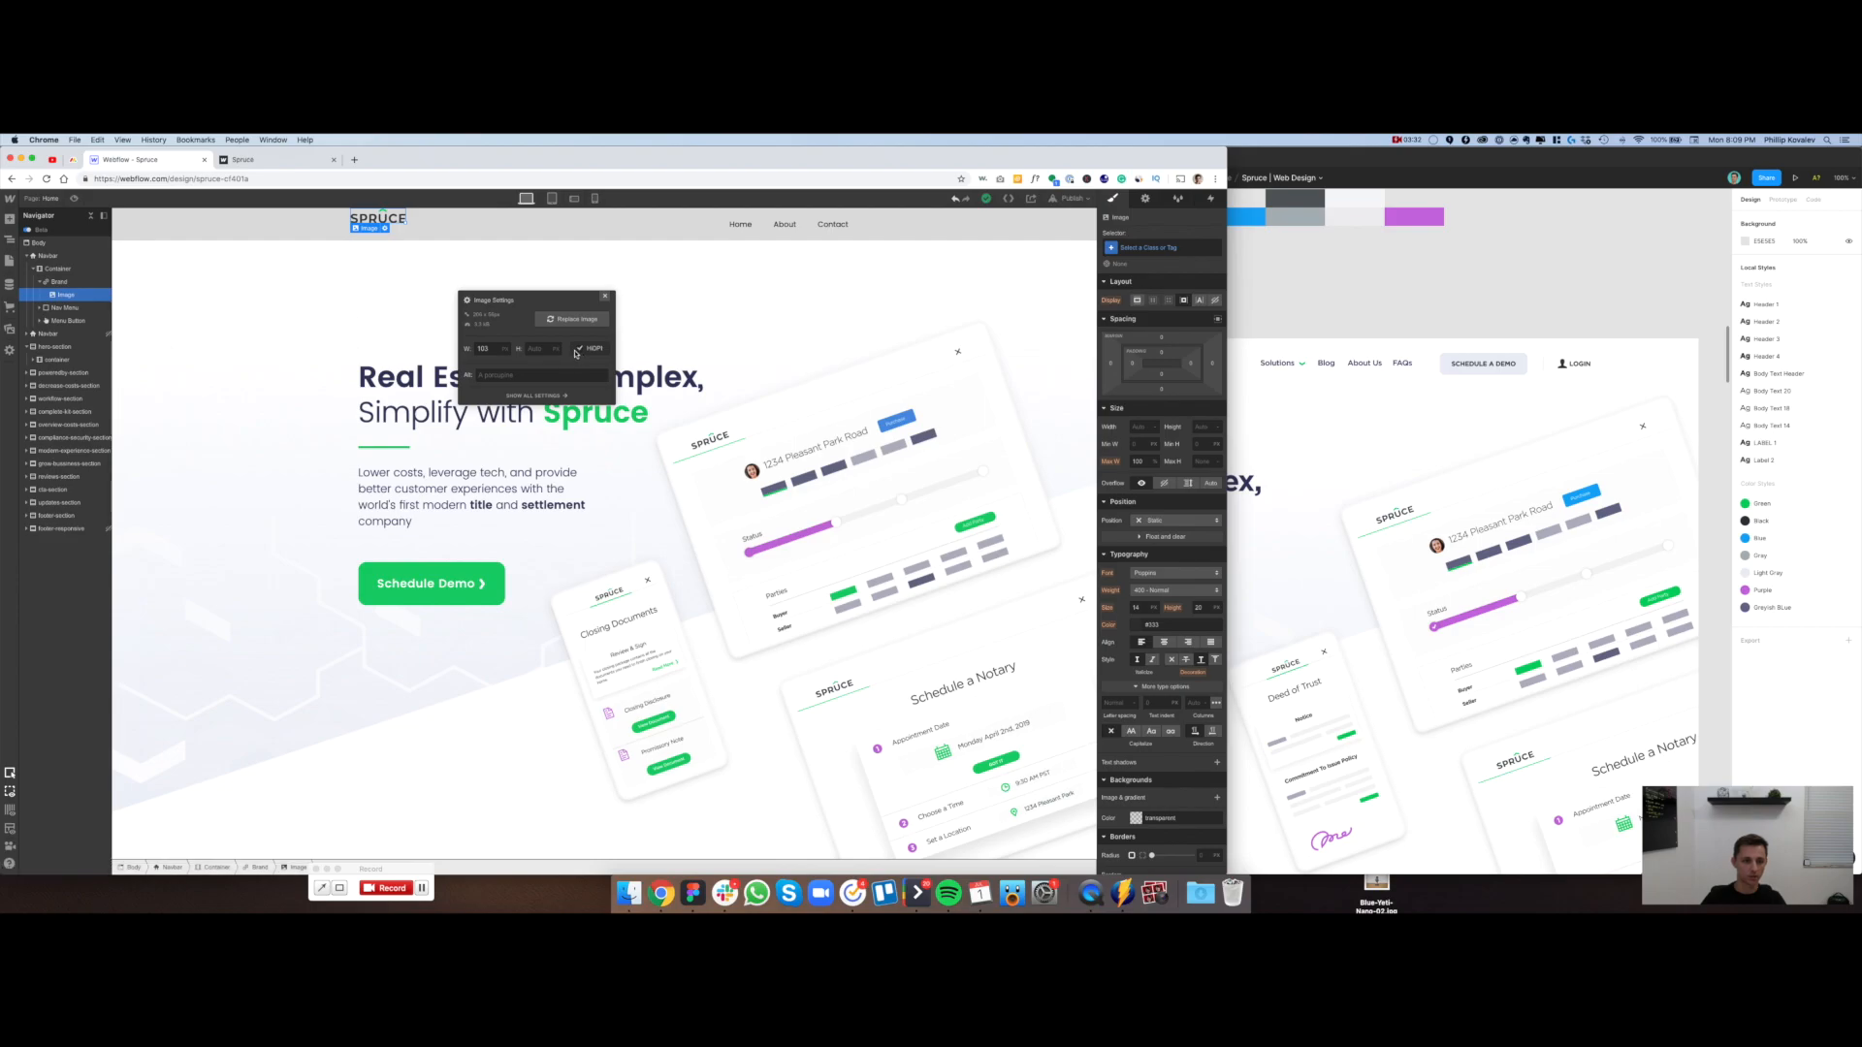
pyautogui.click(605, 296)
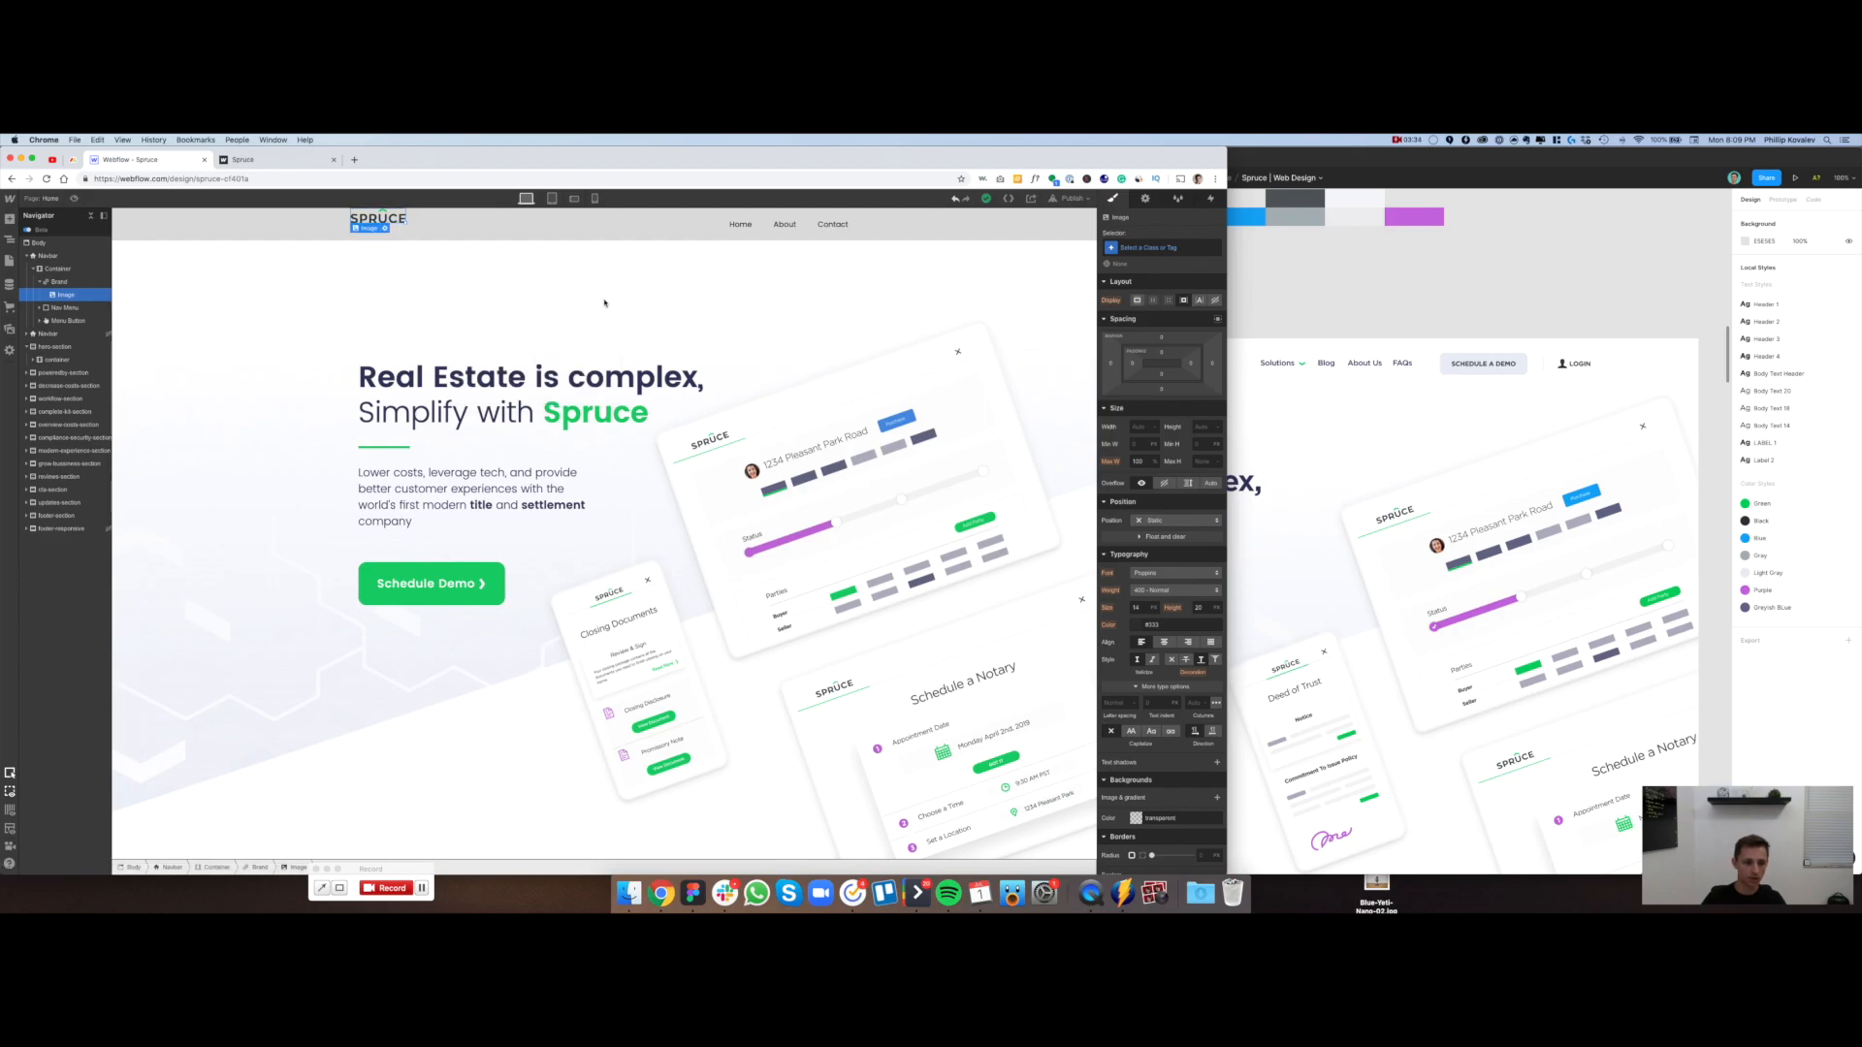
pyautogui.scroll(-1, 369, 234)
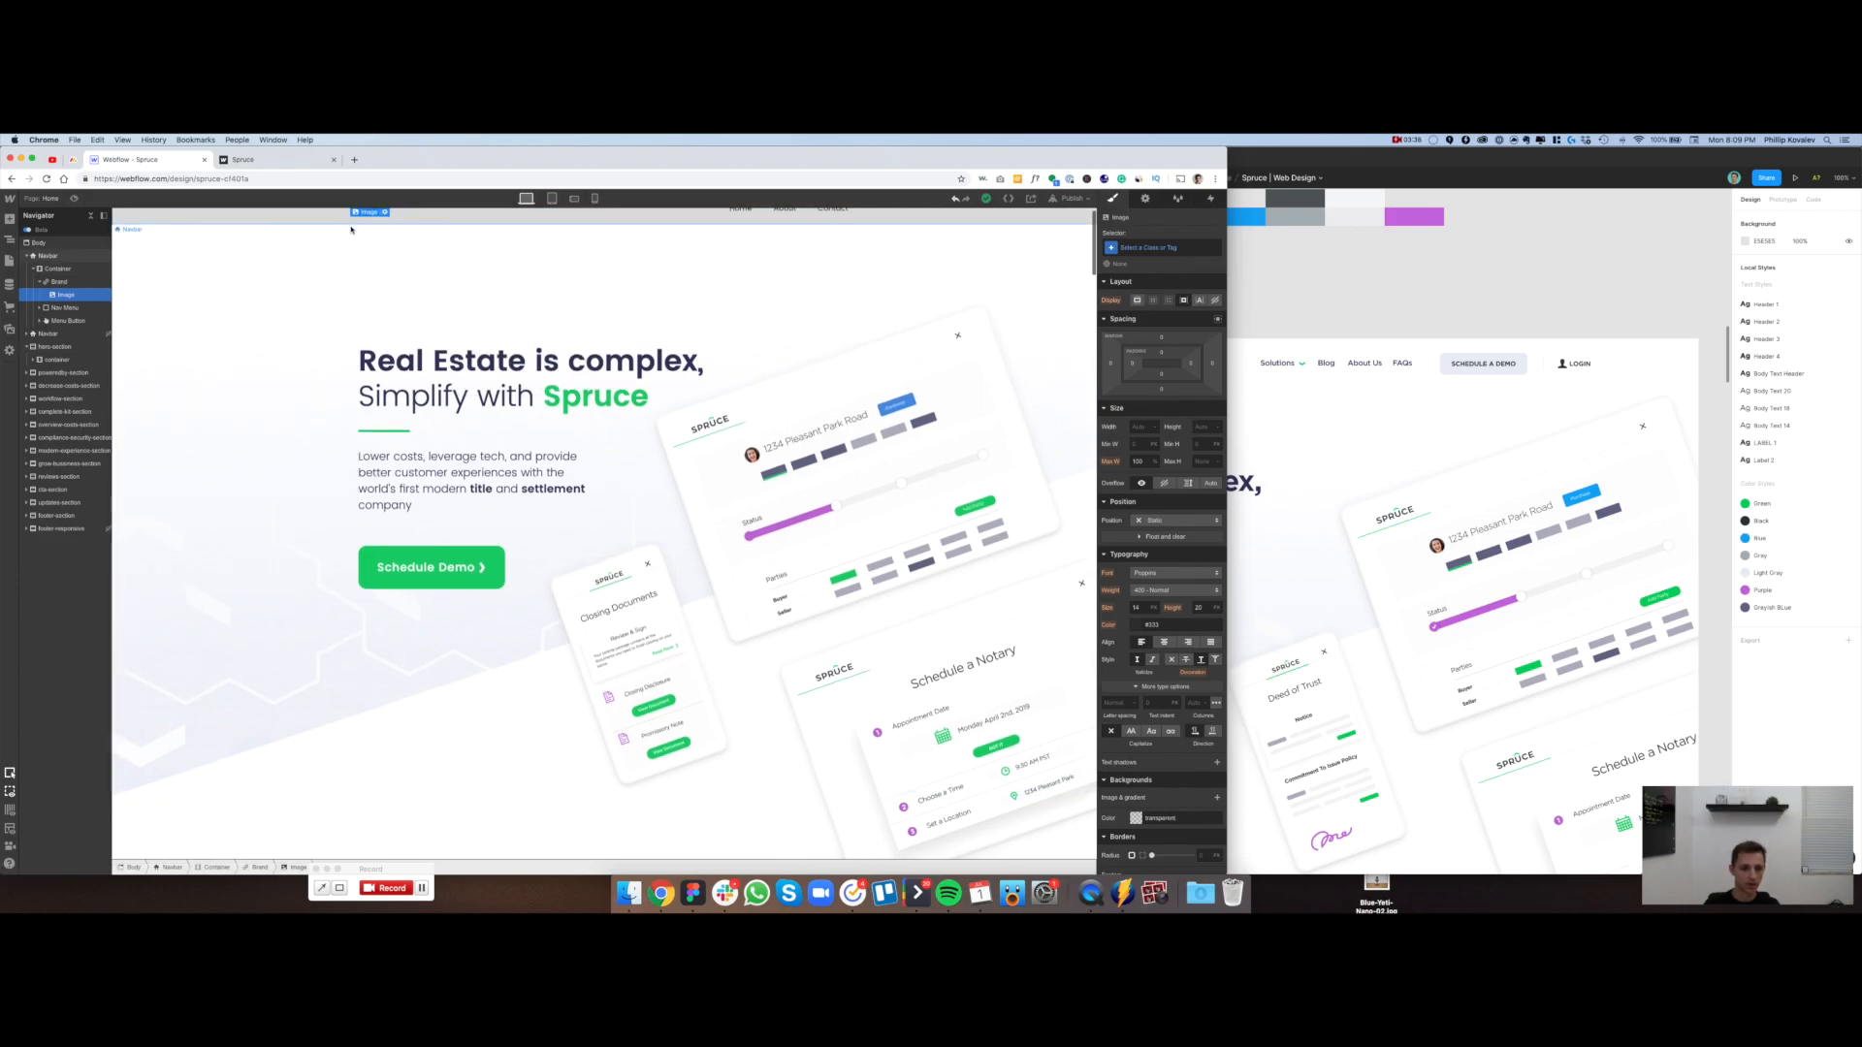
pyautogui.scroll(1, 368, 238)
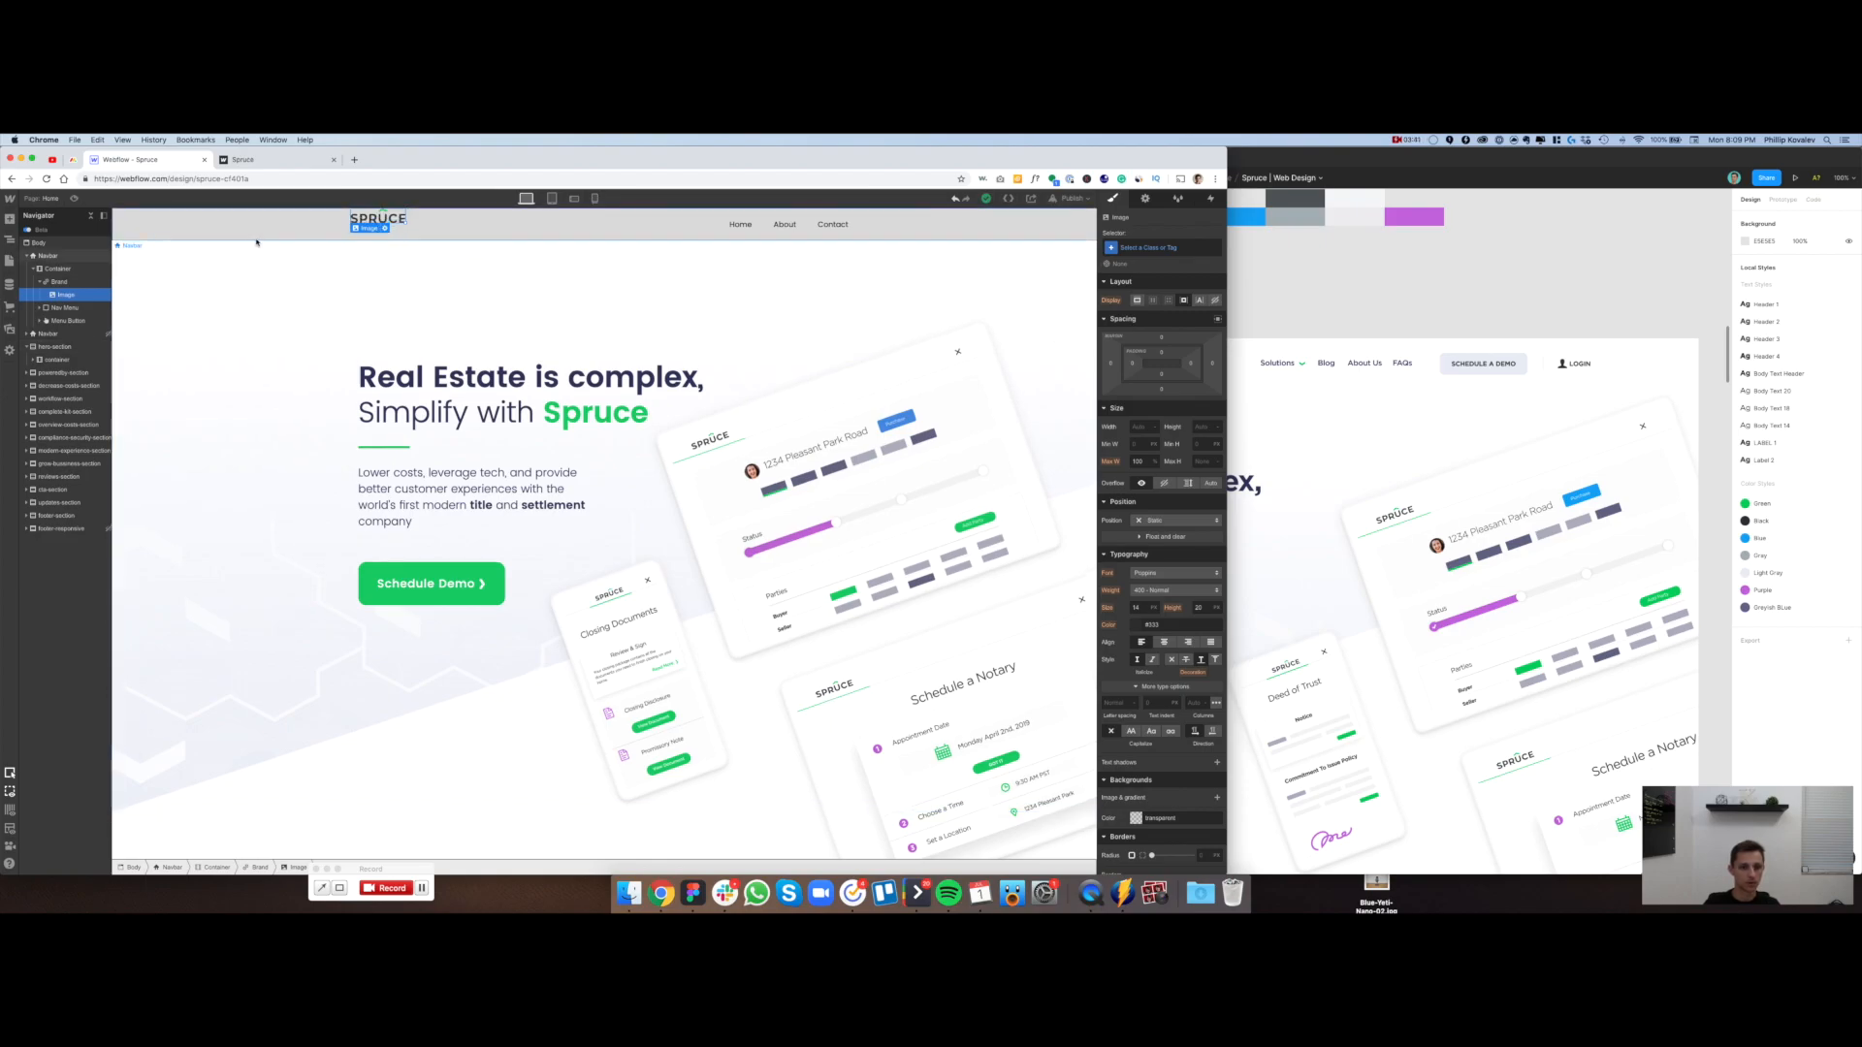
# Switch to Figma, examine the navigation links in the landing page header, and return to Webflow
pyautogui.click(1330, 282)
pyautogui.hscroll(2, 1289, 324)
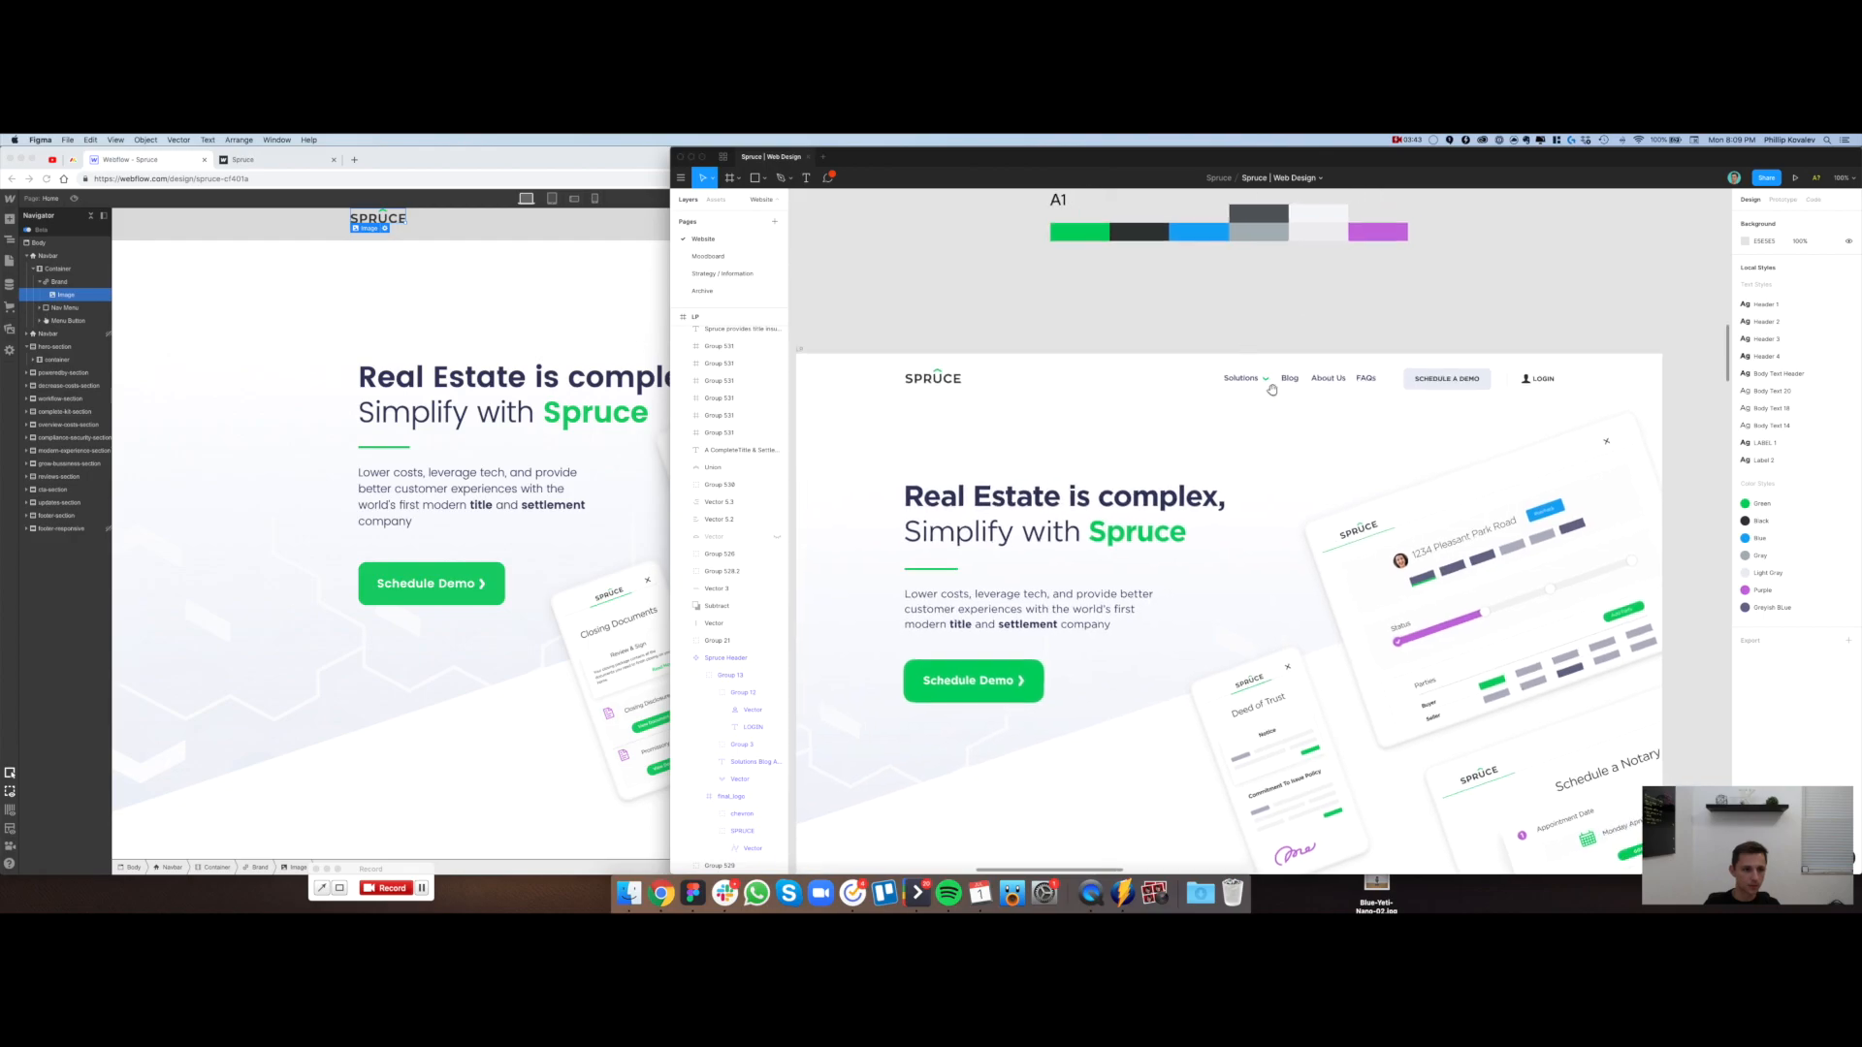
pyautogui.hscroll(3, 1317, 341)
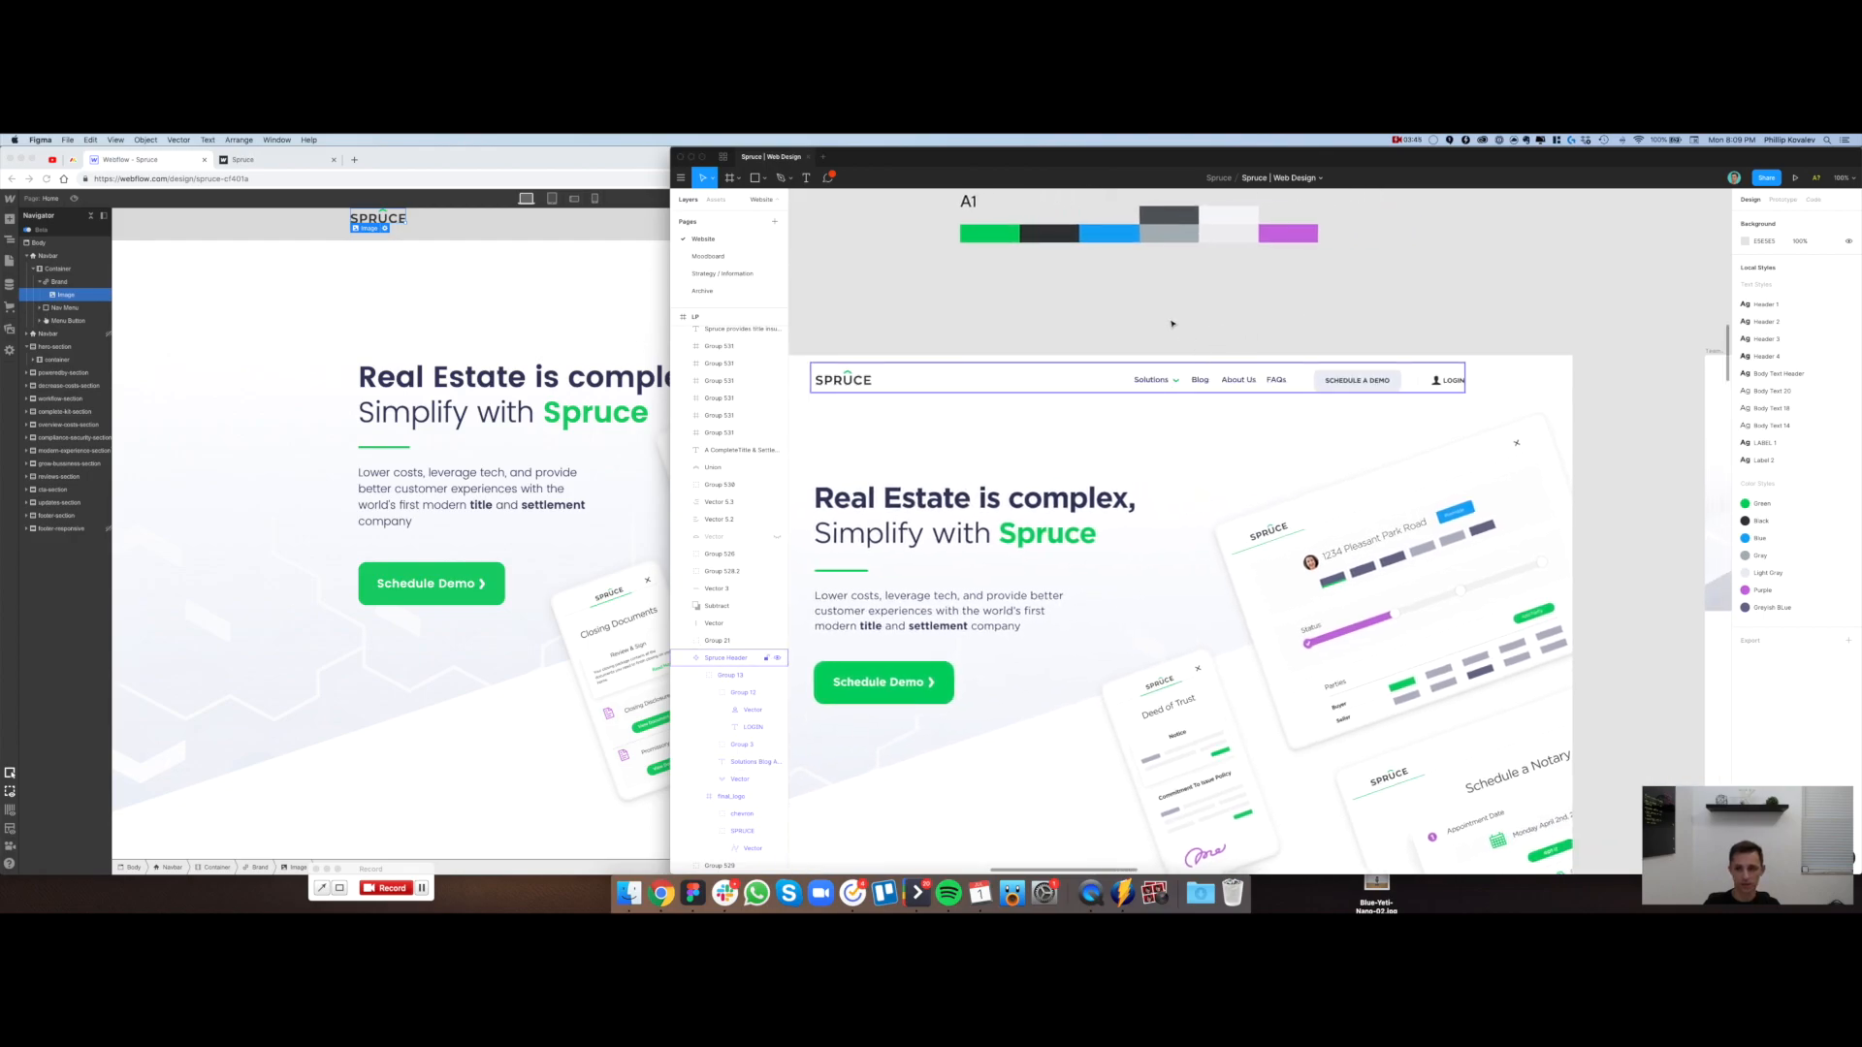
pyautogui.hscroll(1, 1174, 325)
pyautogui.click(543, 324)
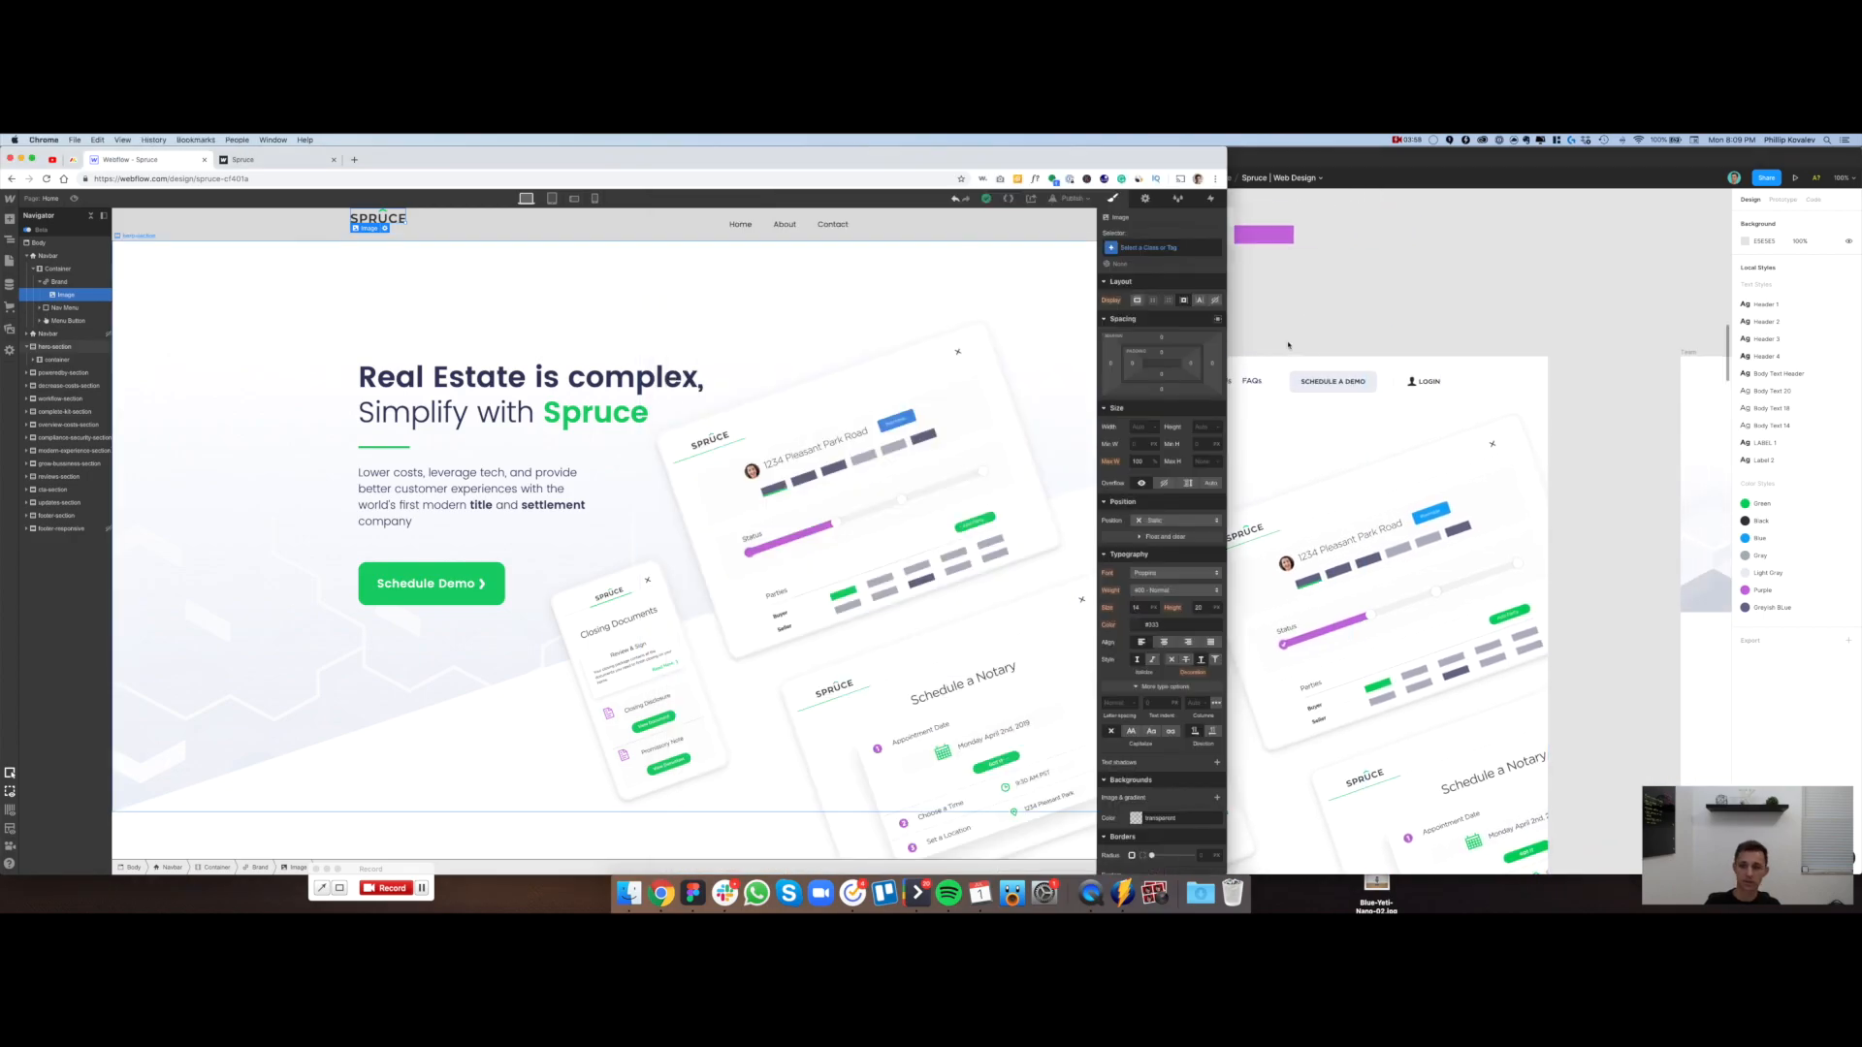
pyautogui.click(1182, 385)
pyautogui.click(537, 328)
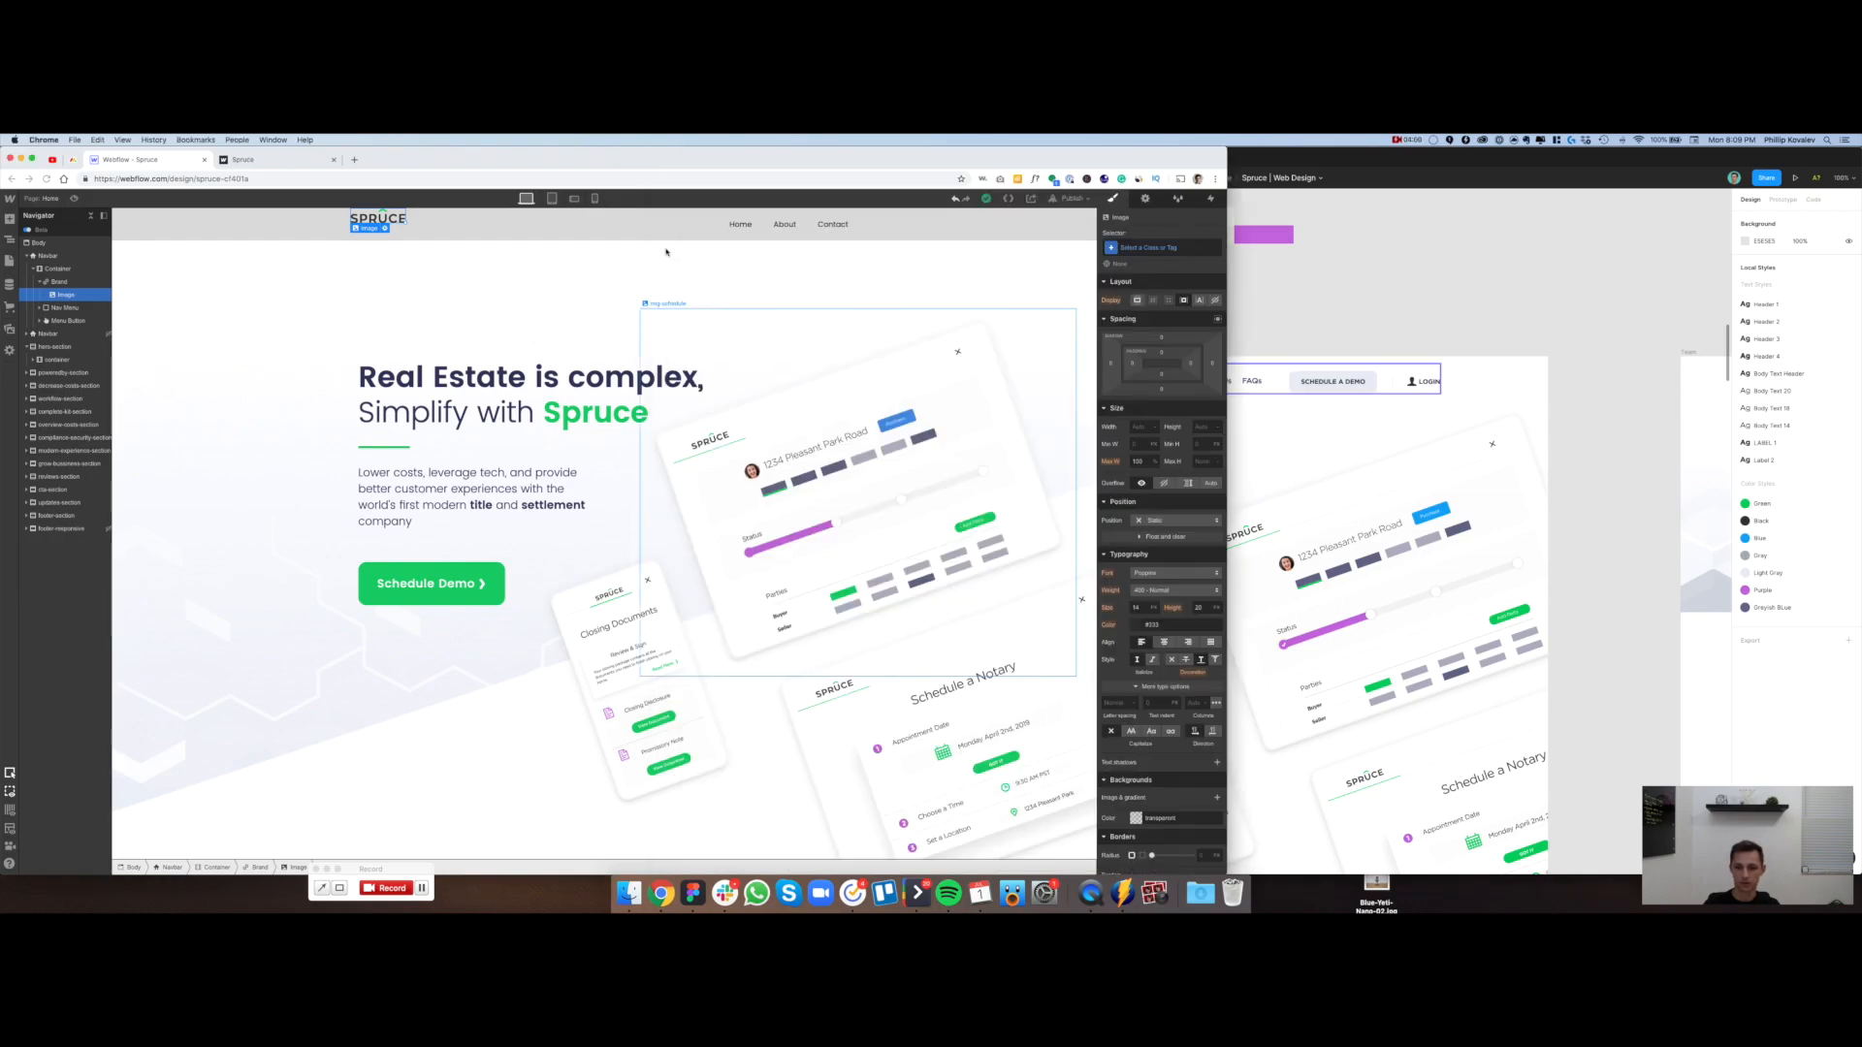
# Change the text of the navbar's Home link to "Blog", checking the label against the Figma header
pyautogui.click(740, 229)
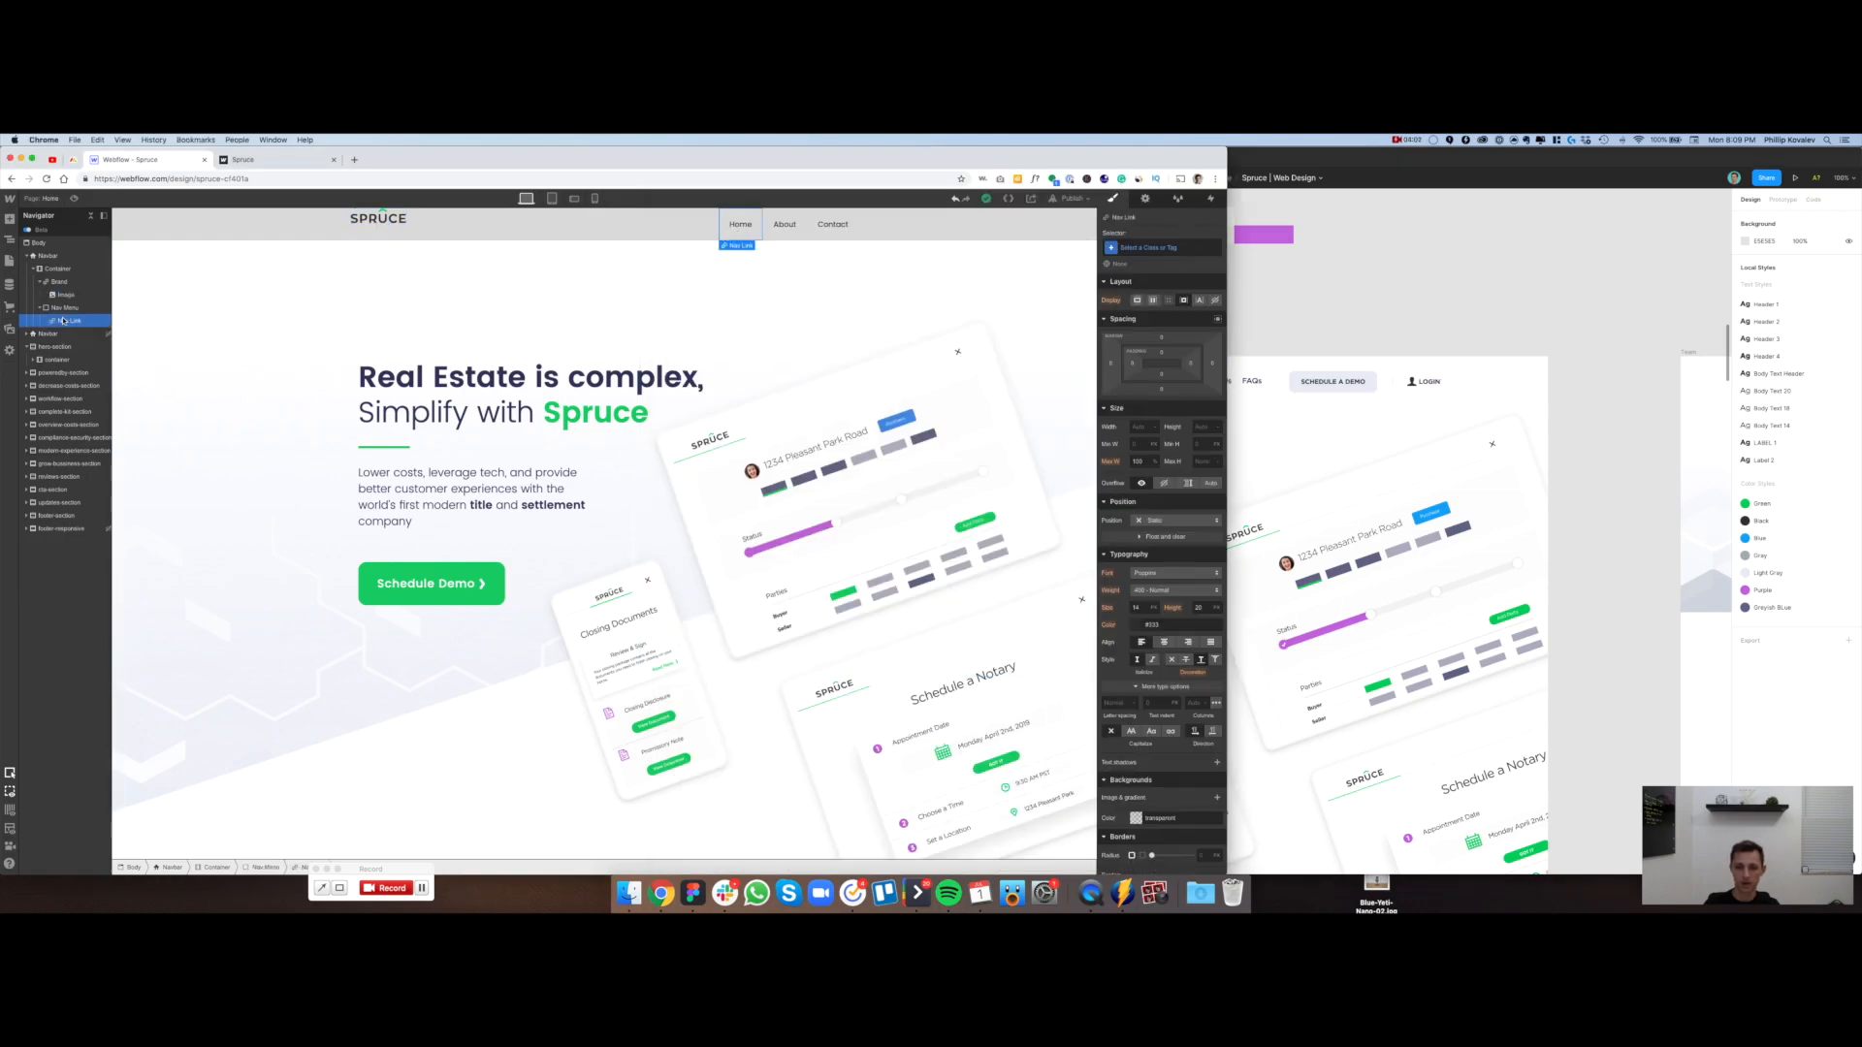
pyautogui.doubleClick(740, 224)
pyautogui.write('Blogs')
pyautogui.click(1330, 300)
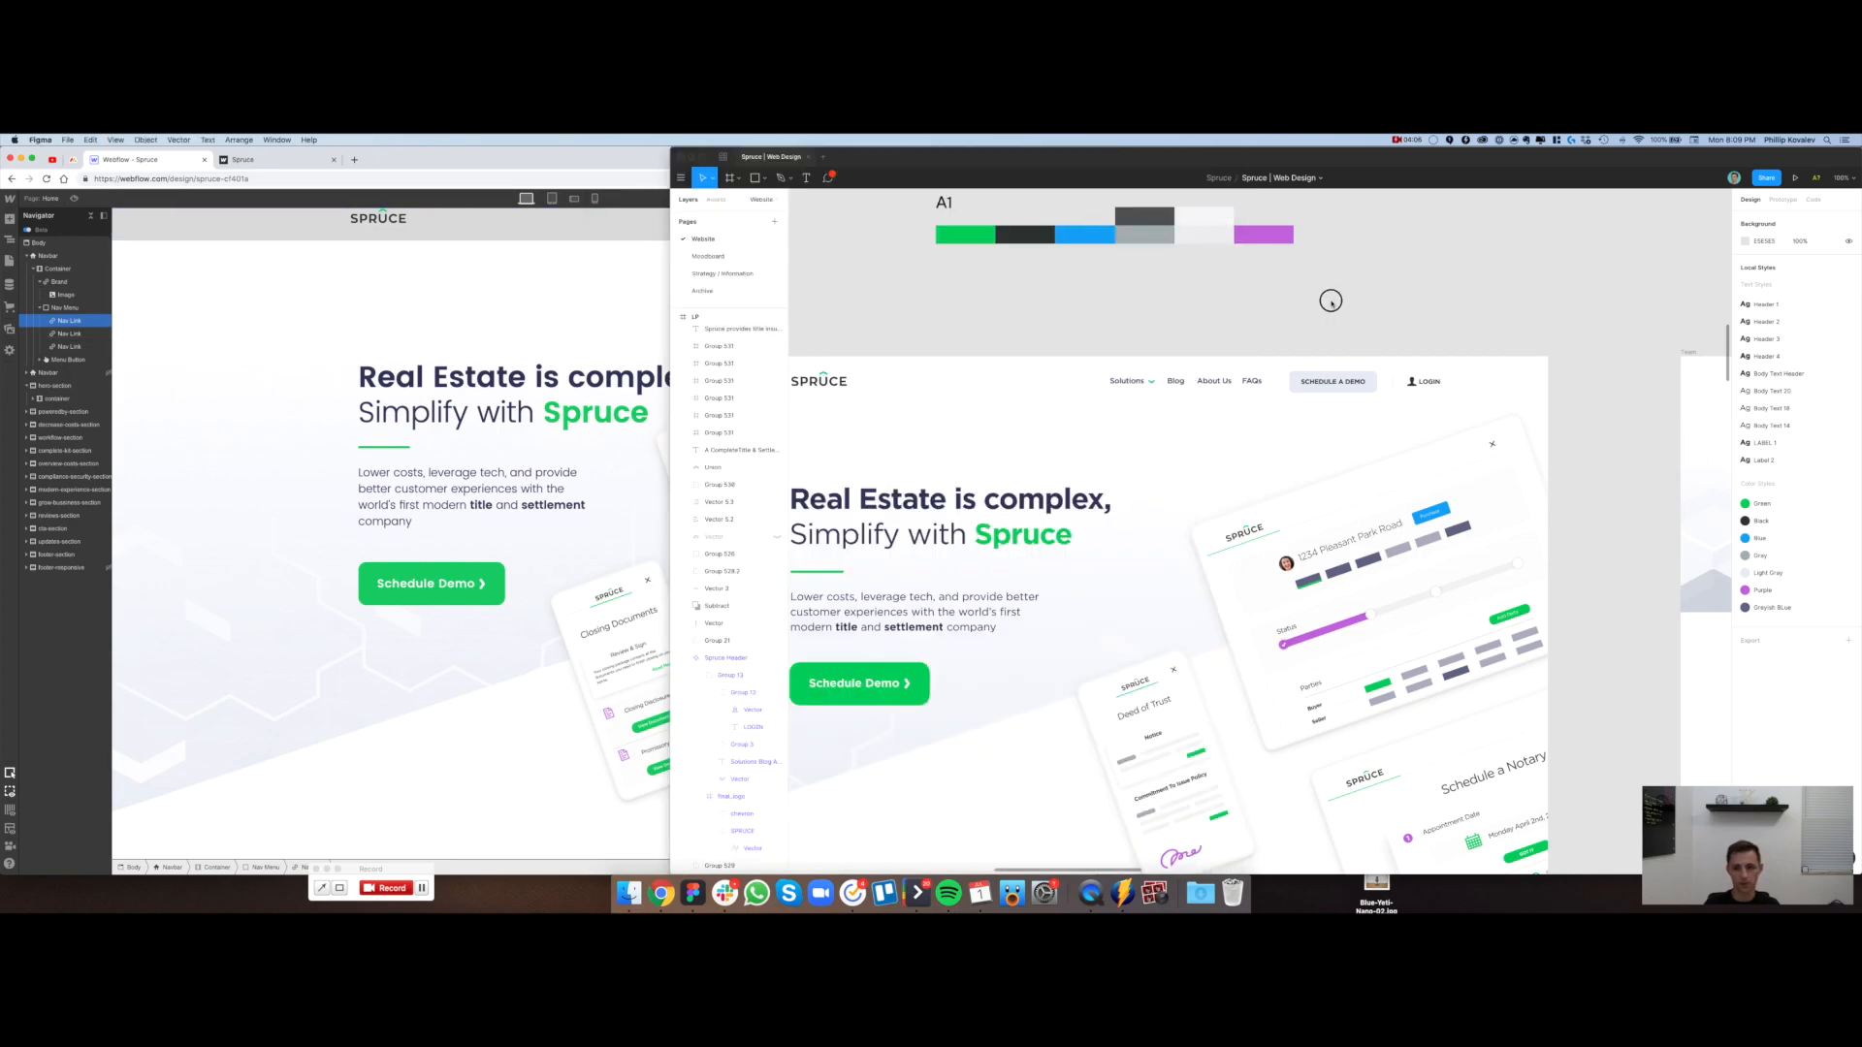
pyautogui.click(651, 399)
pyautogui.press('BackSpace')
# Change the navbar's About link text to "About Us", matching the capitalization in the Figma header
pyautogui.click(784, 224)
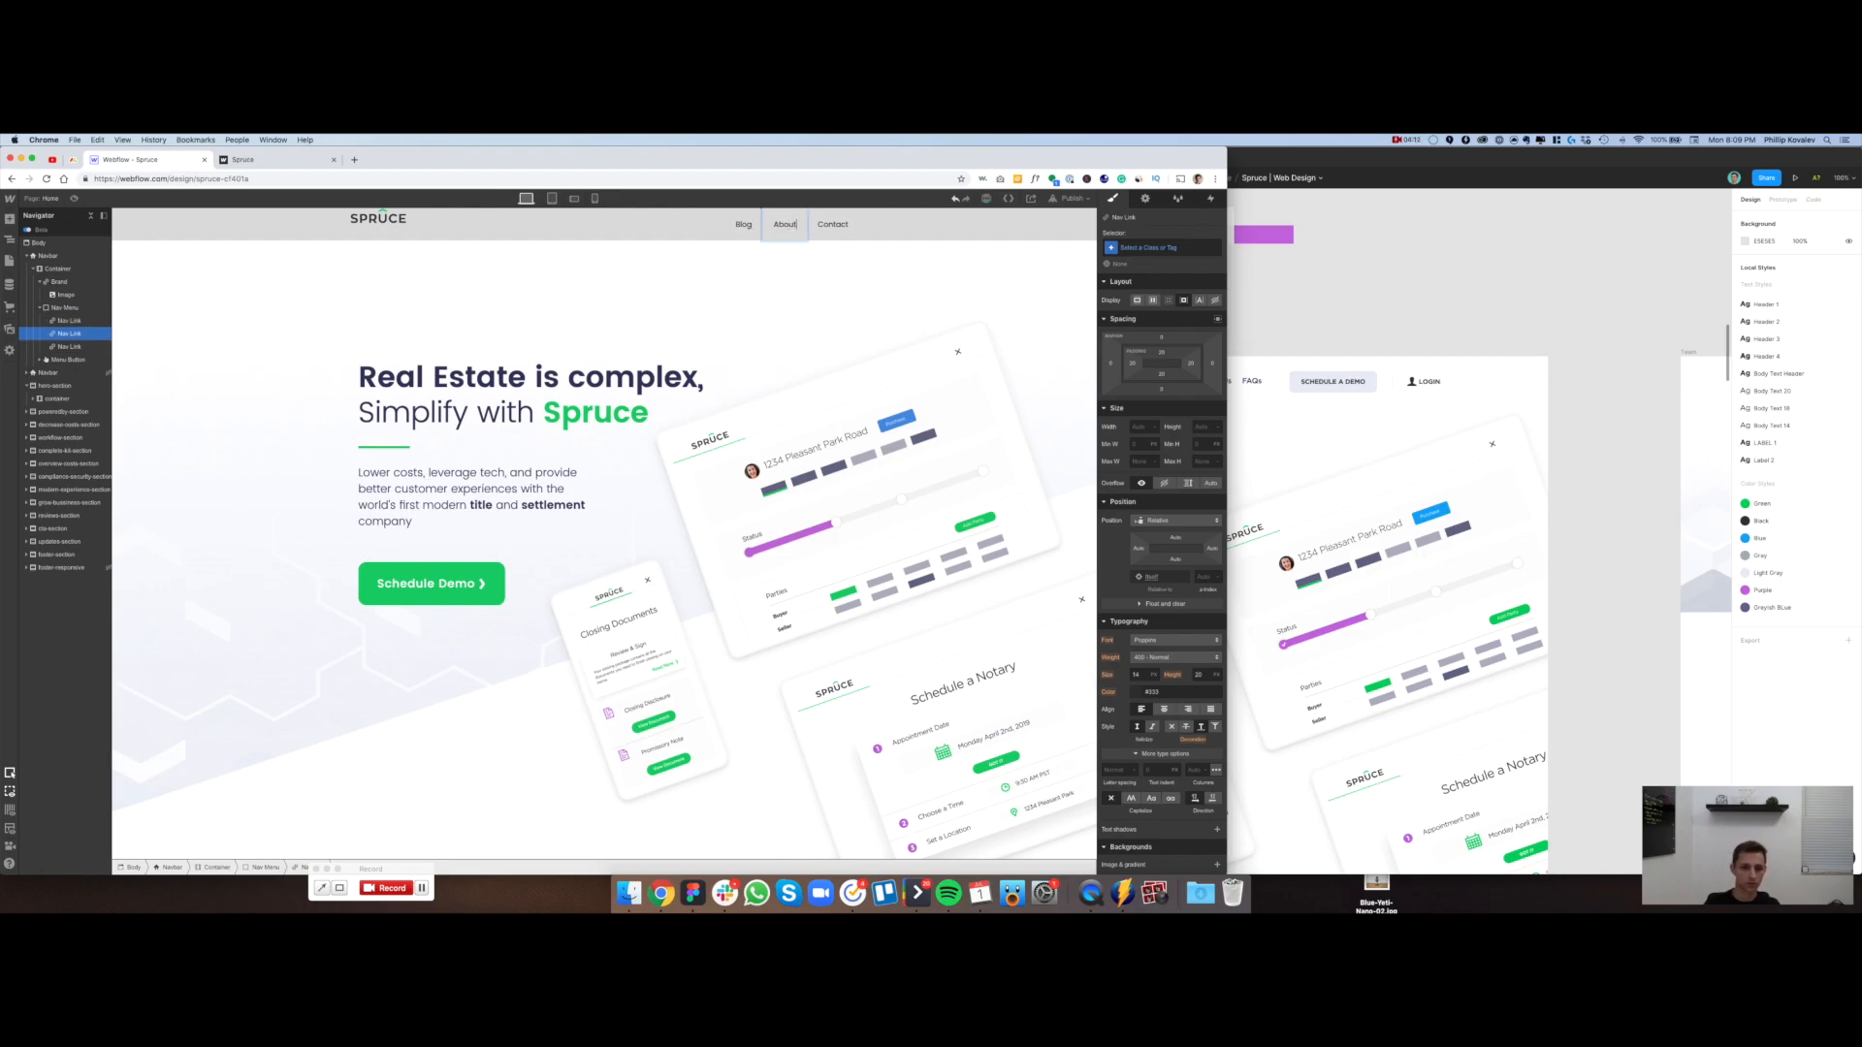
pyautogui.write('us')
pyautogui.click(1442, 320)
pyautogui.press('super+Tab')
pyautogui.click(1587, 340)
pyautogui.press('super+Tab')
pyautogui.press('Left')
pyautogui.press('BackSpace')
pyautogui.write('U')
# Check the third plain link in the Figma header and change Webflow's Contact link text to "FAQs"
pyautogui.click(1344, 331)
pyautogui.scroll(3, 1422, 311)
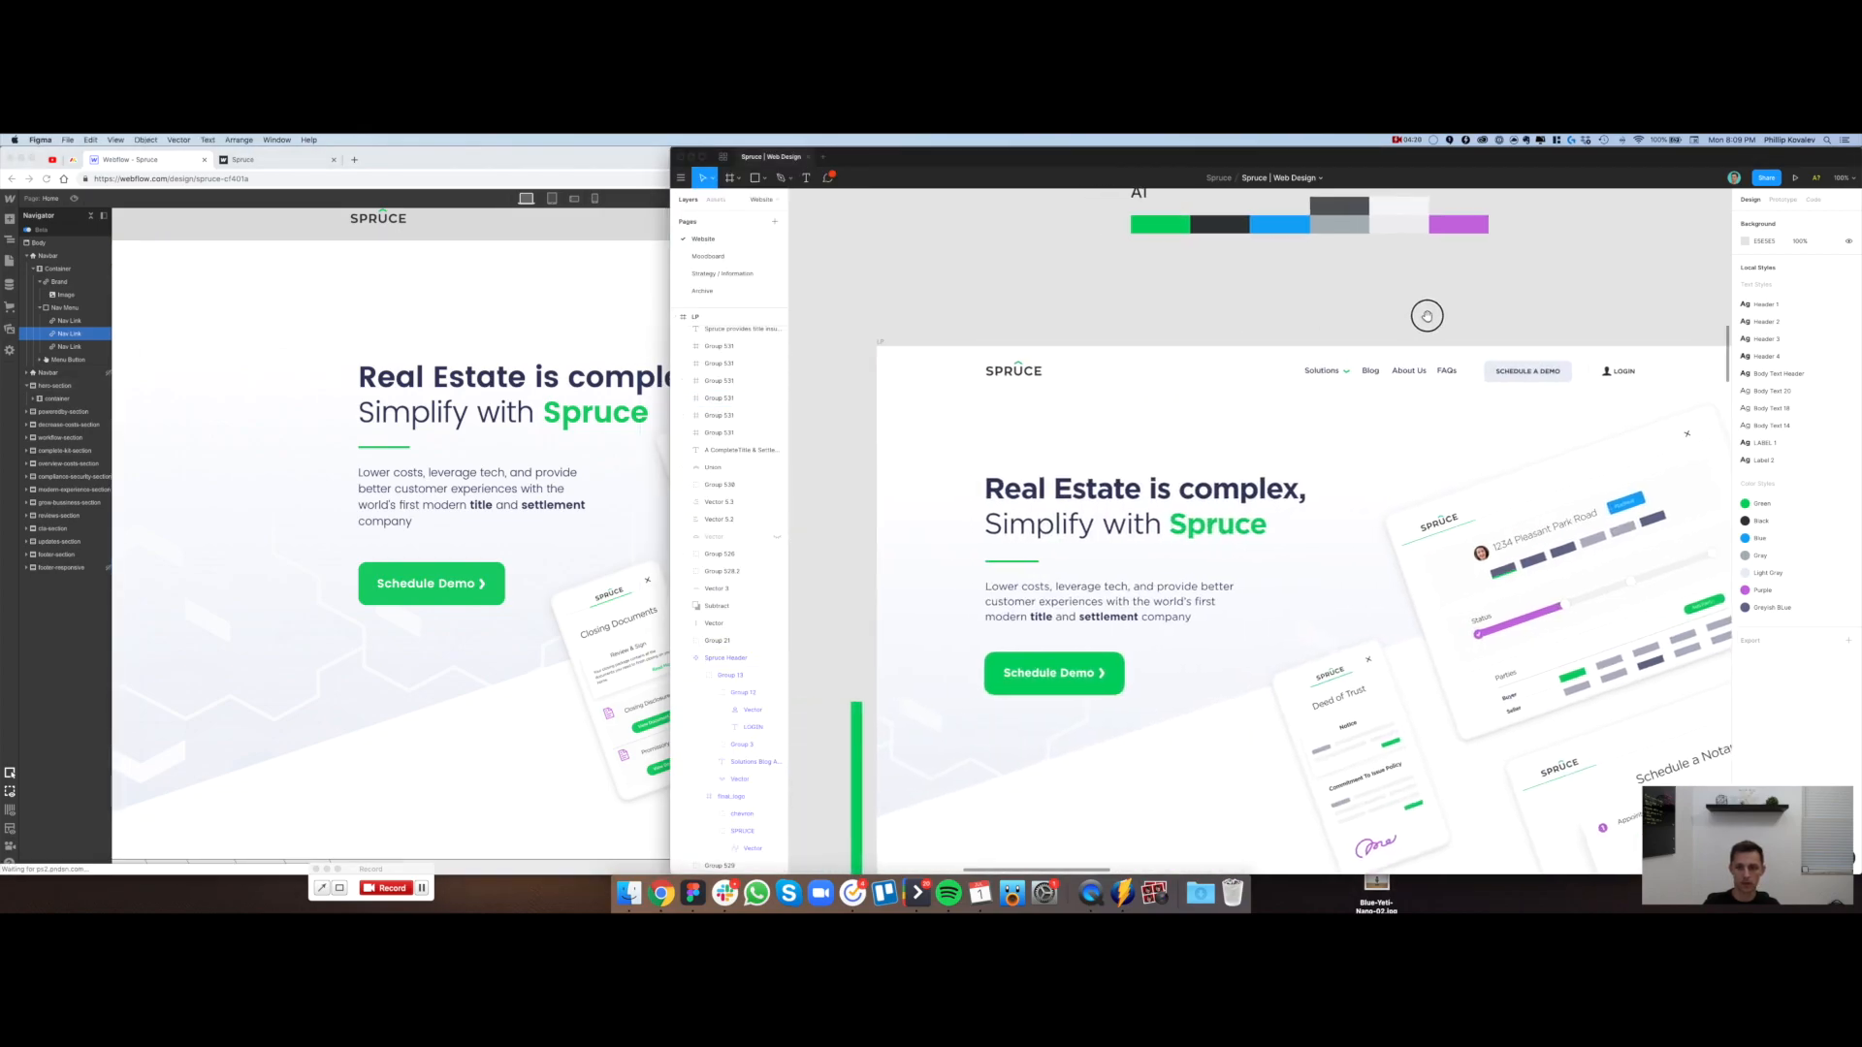
pyautogui.press('super+Tab')
pyautogui.doubleClick(819, 227)
pyautogui.write('FAQs')
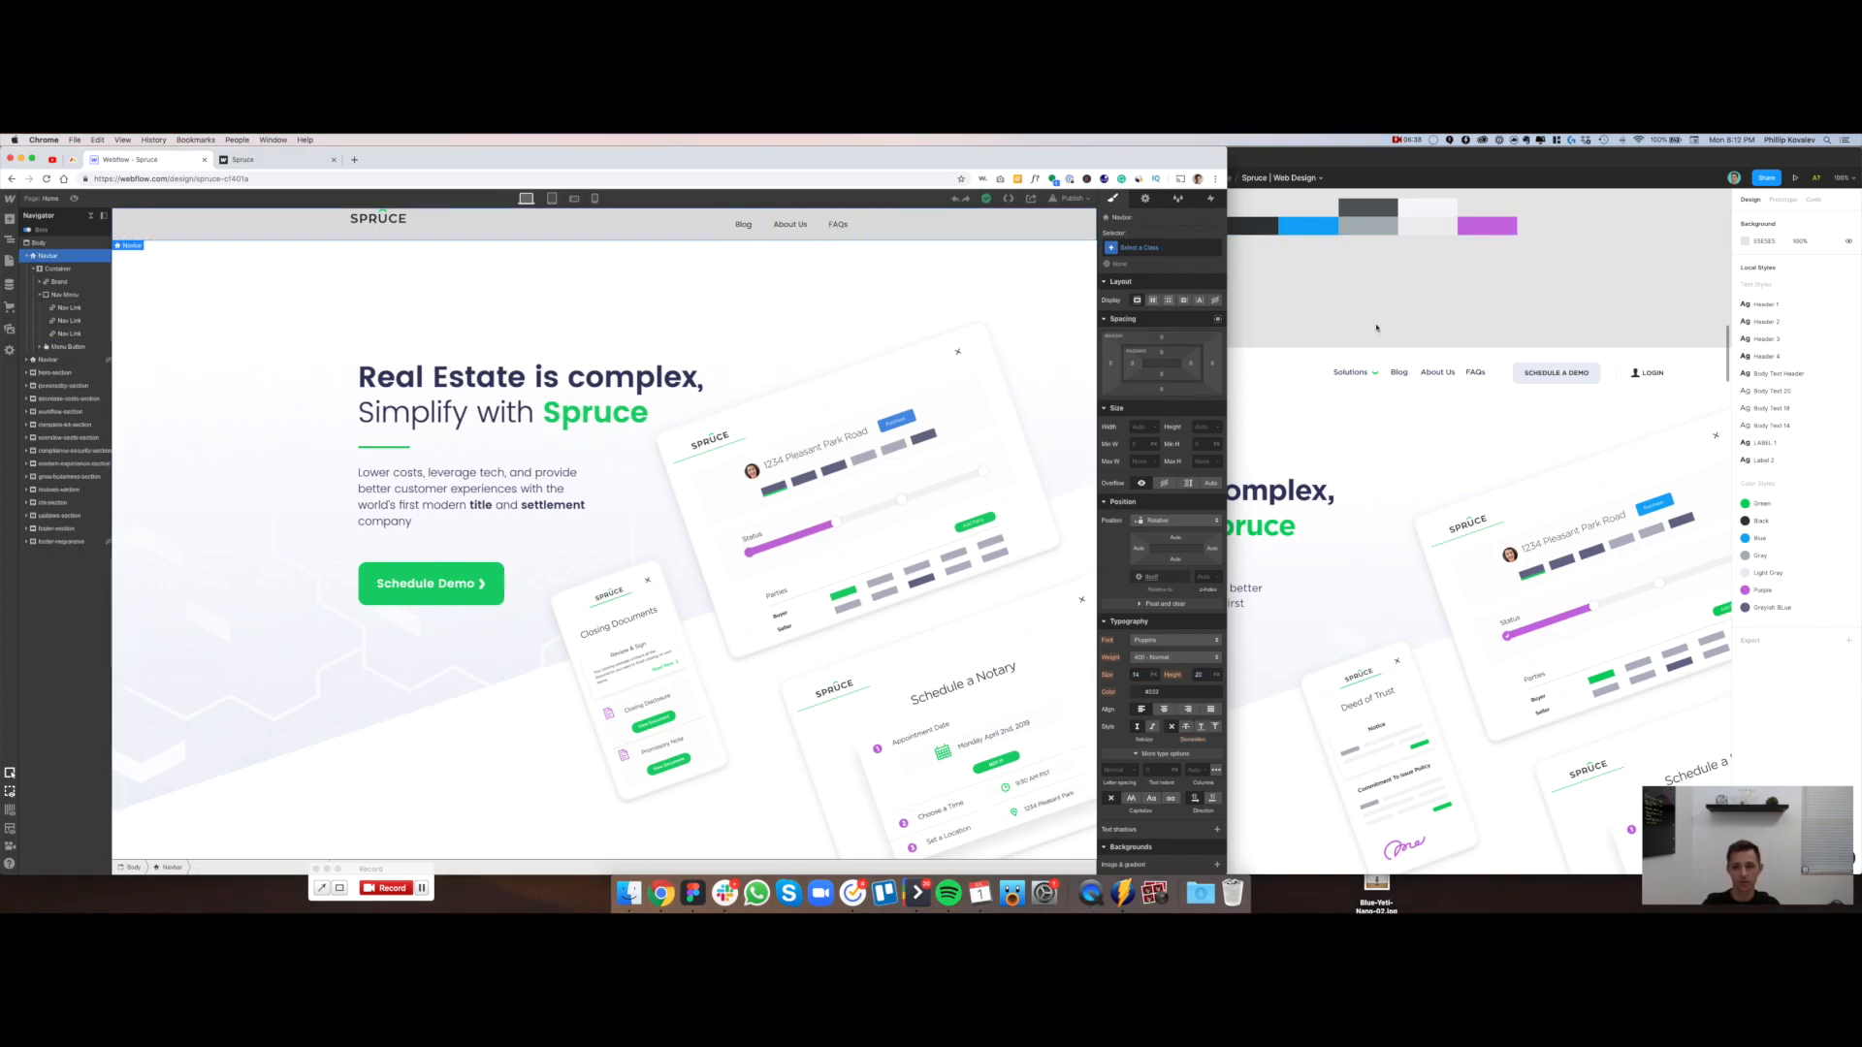
# Check the Solutions item in the Figma header and insert a Dropdown component before the Blog link in Webflow's Nav Menu
pyautogui.click(1363, 380)
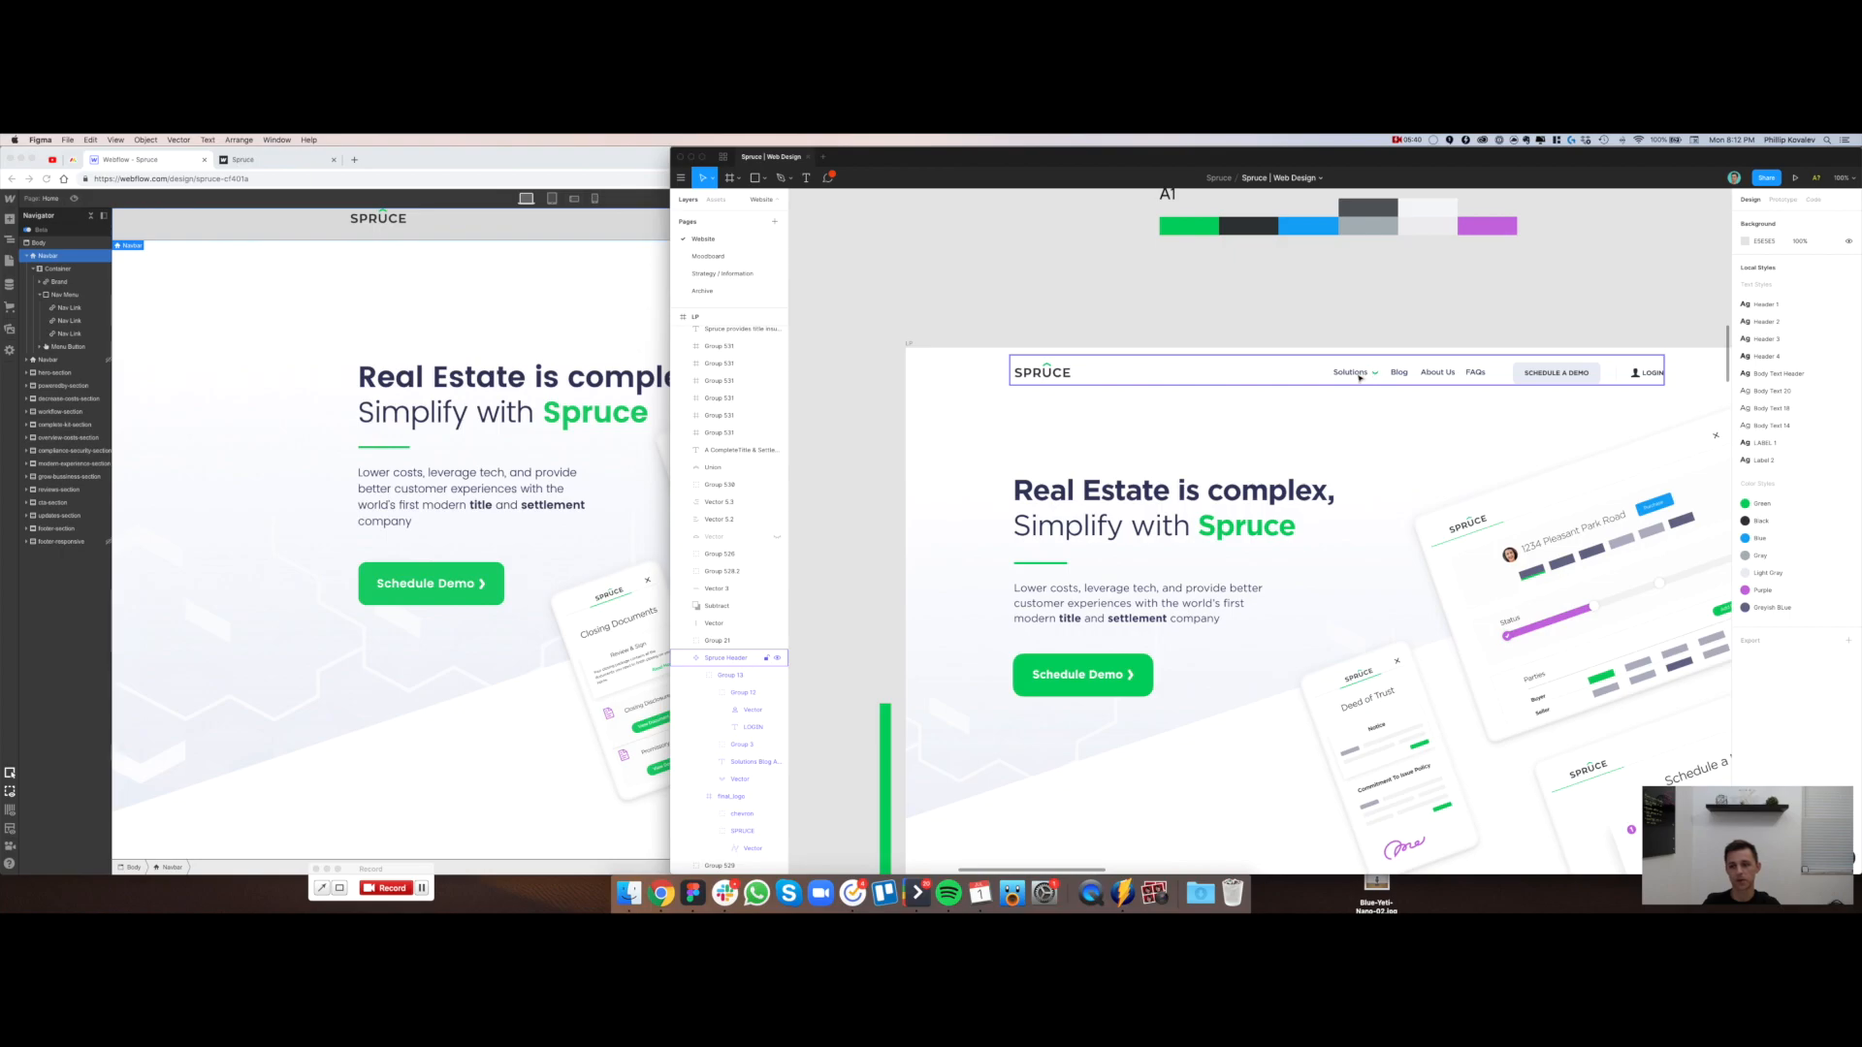
pyautogui.click(230, 316)
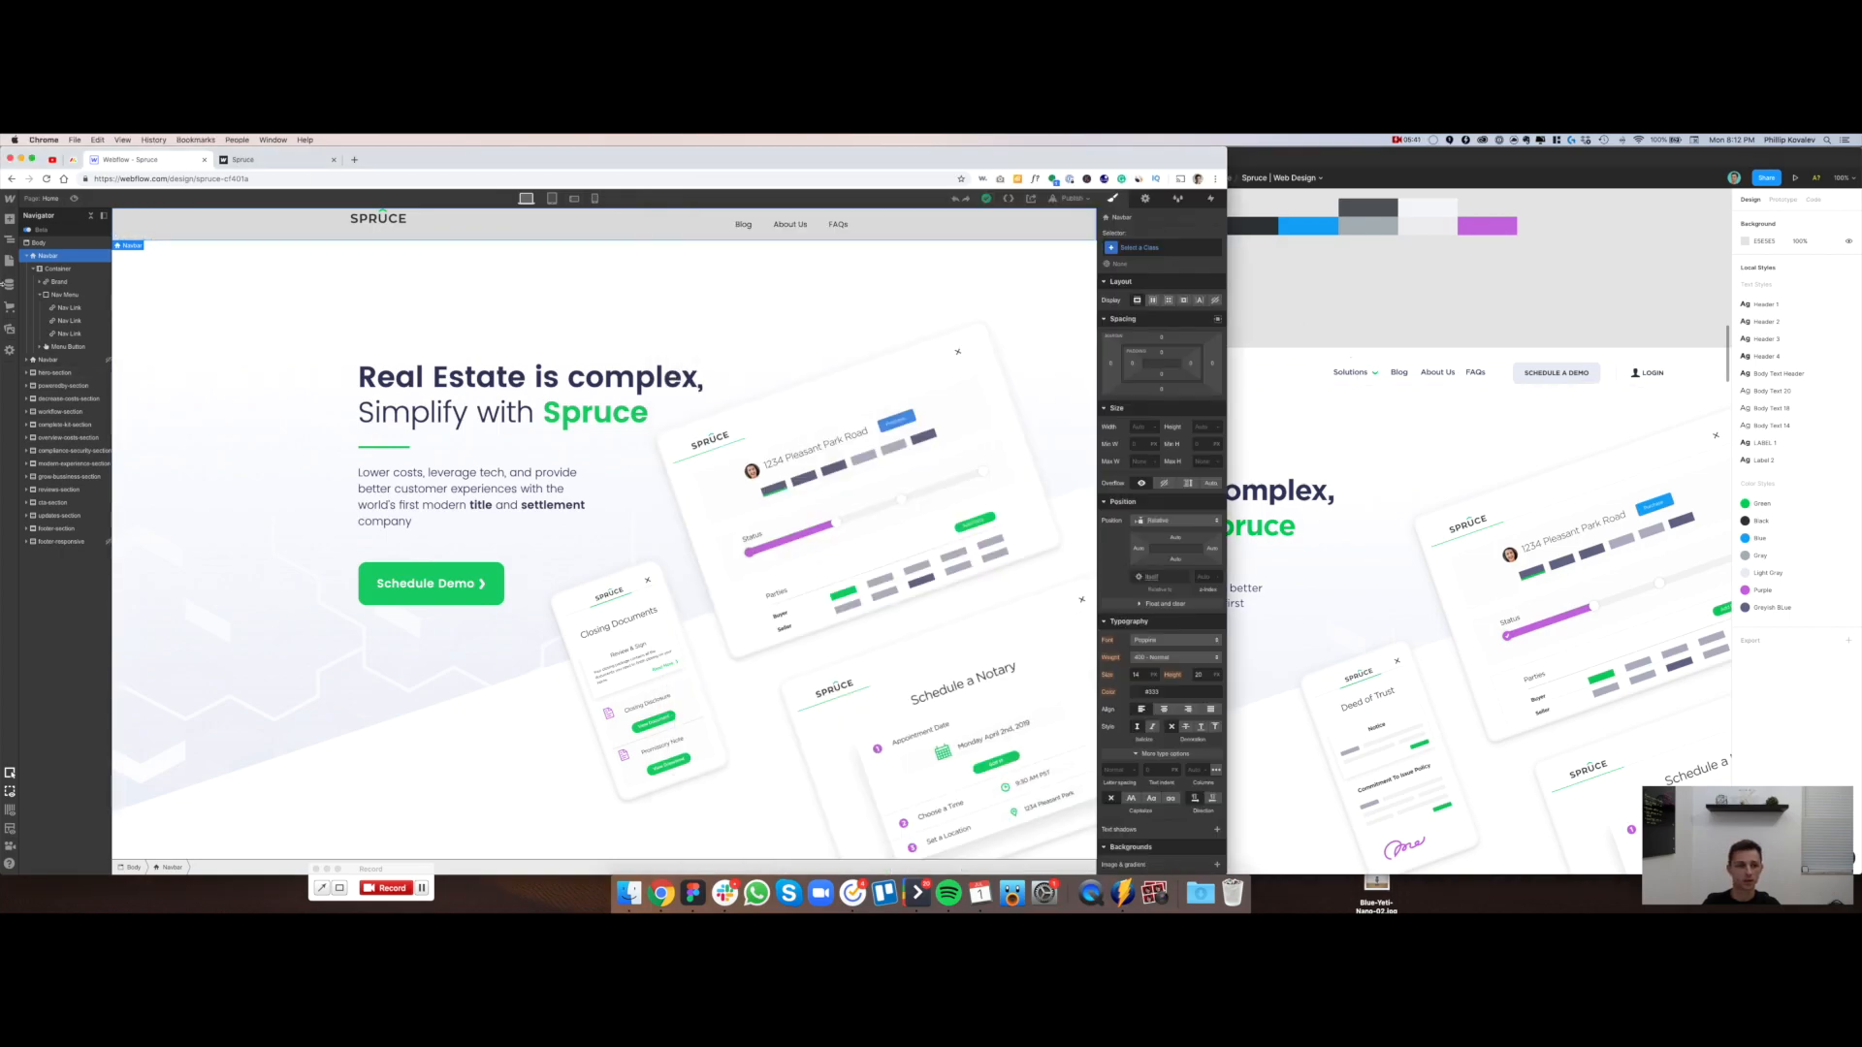
pyautogui.click(11, 220)
pyautogui.scroll(-6, 118, 482)
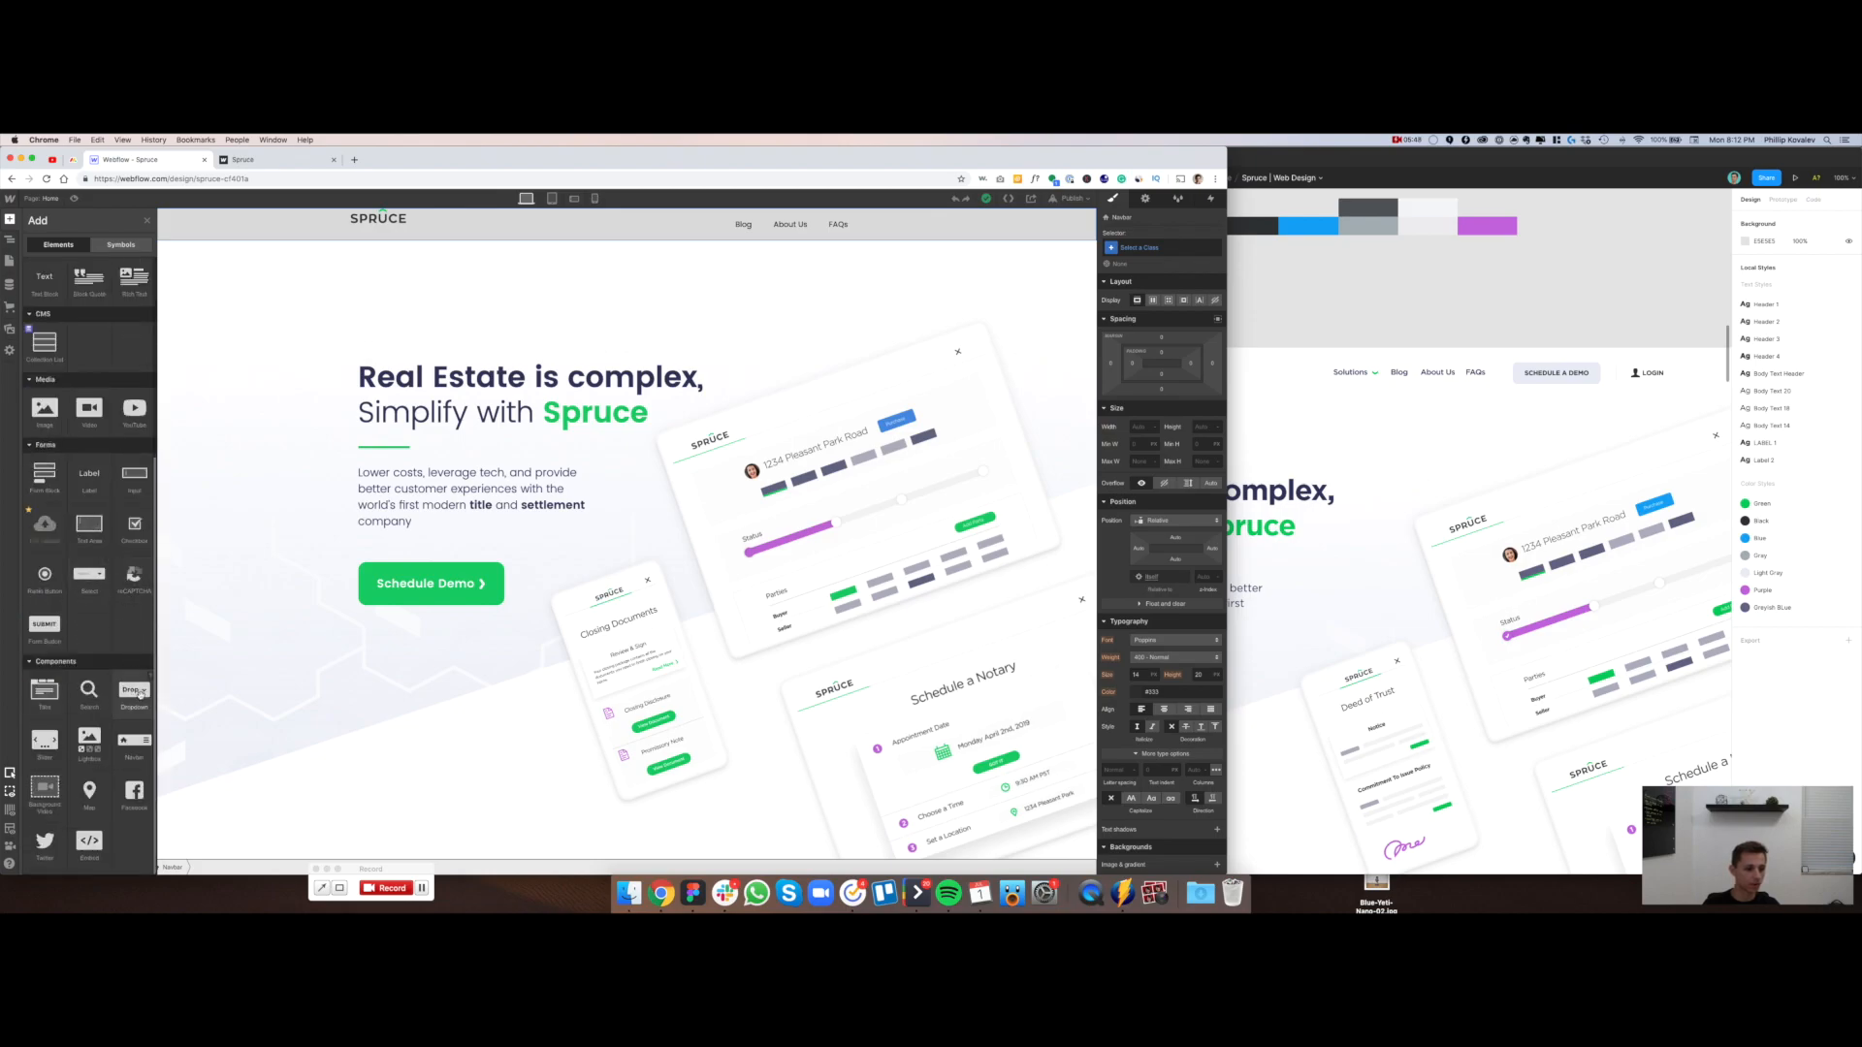
pyautogui.moveTo(132, 691); pyautogui.dragTo(727, 231)
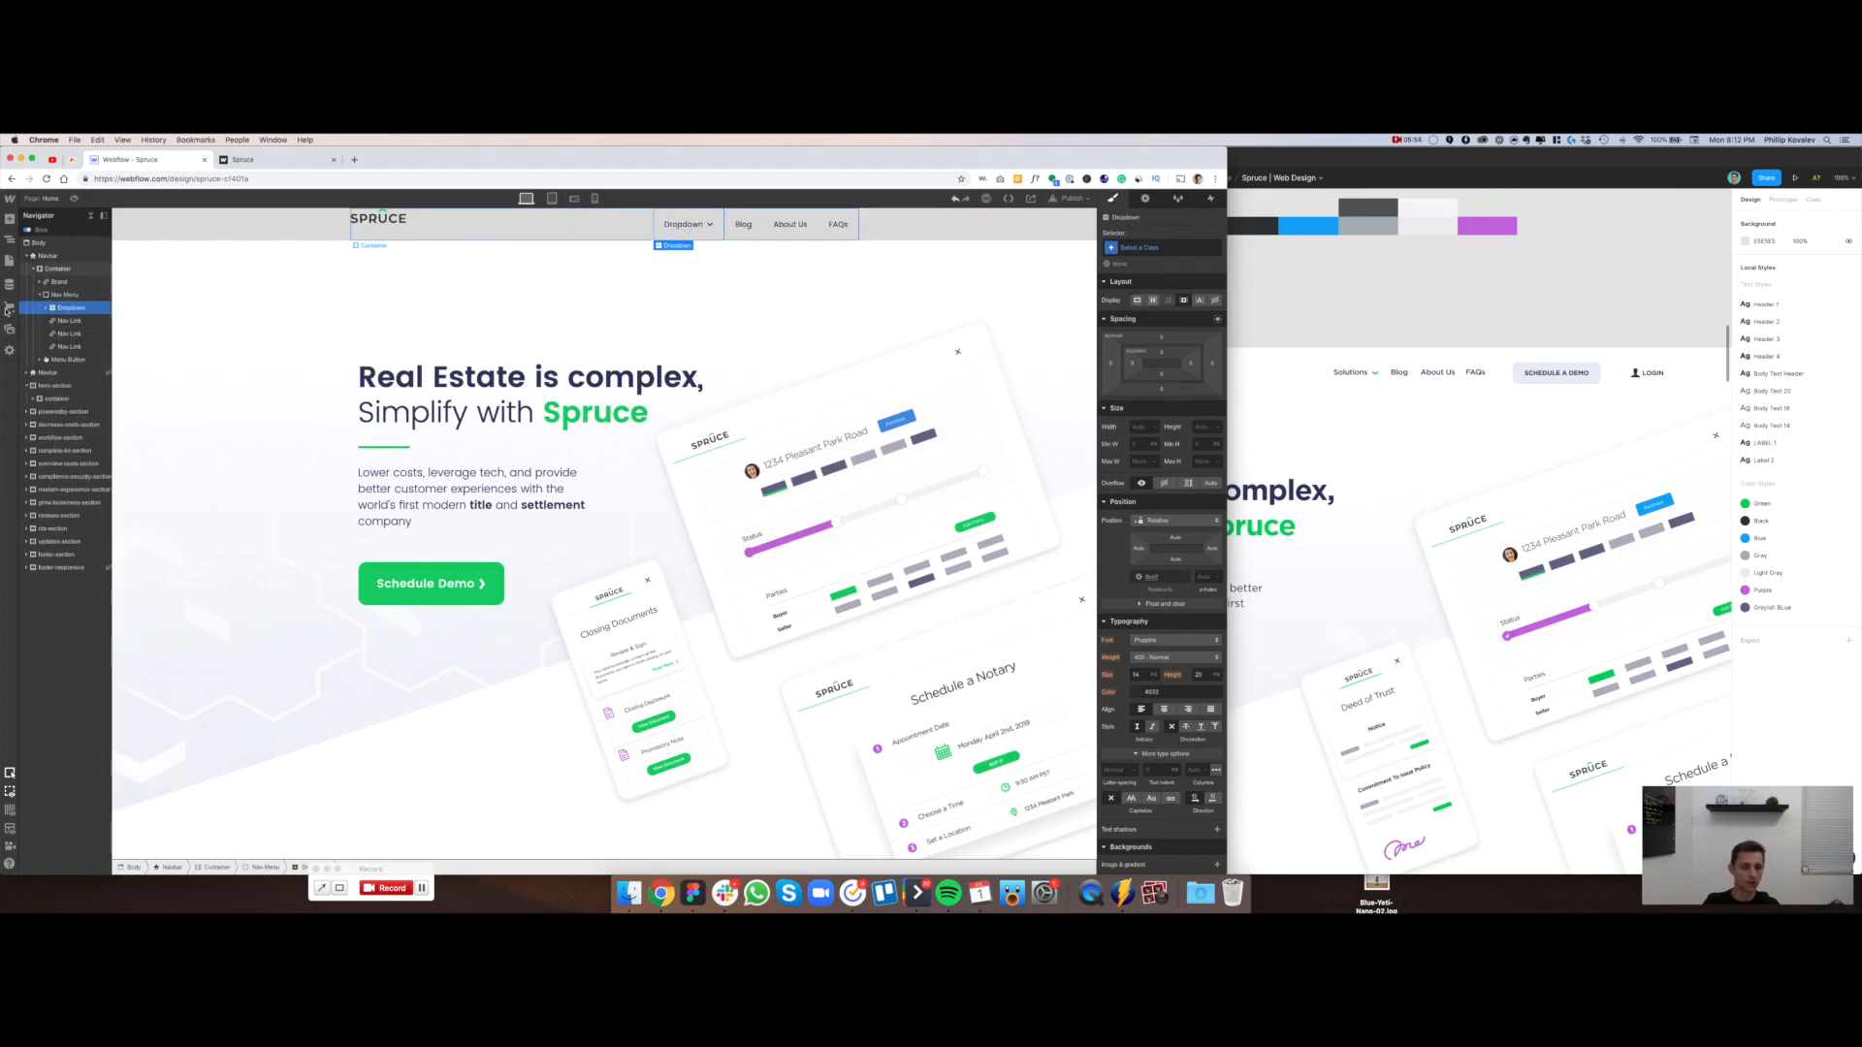
# Preview the navbar, opening its dropdown at the desktop and tablet breakpoints, and return to the desktop breakpoint
pyautogui.click(64, 323)
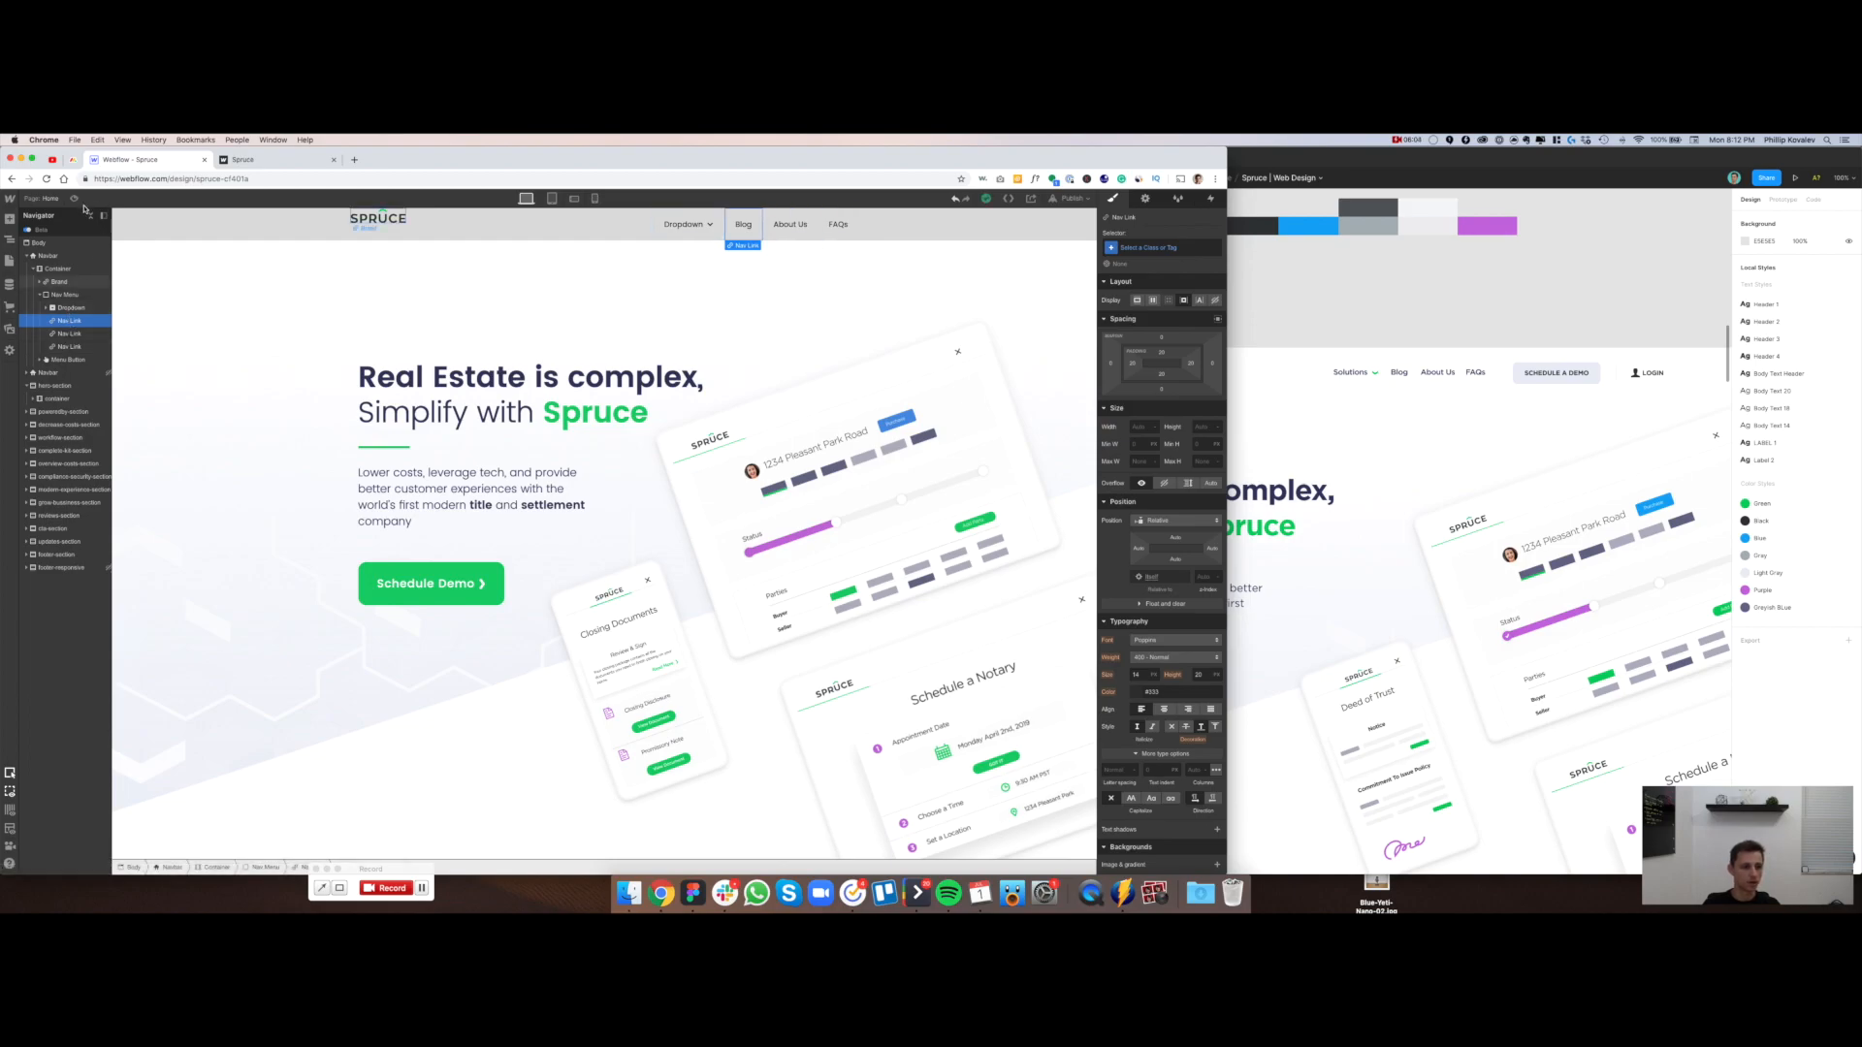
pyautogui.press('super+shift+p')
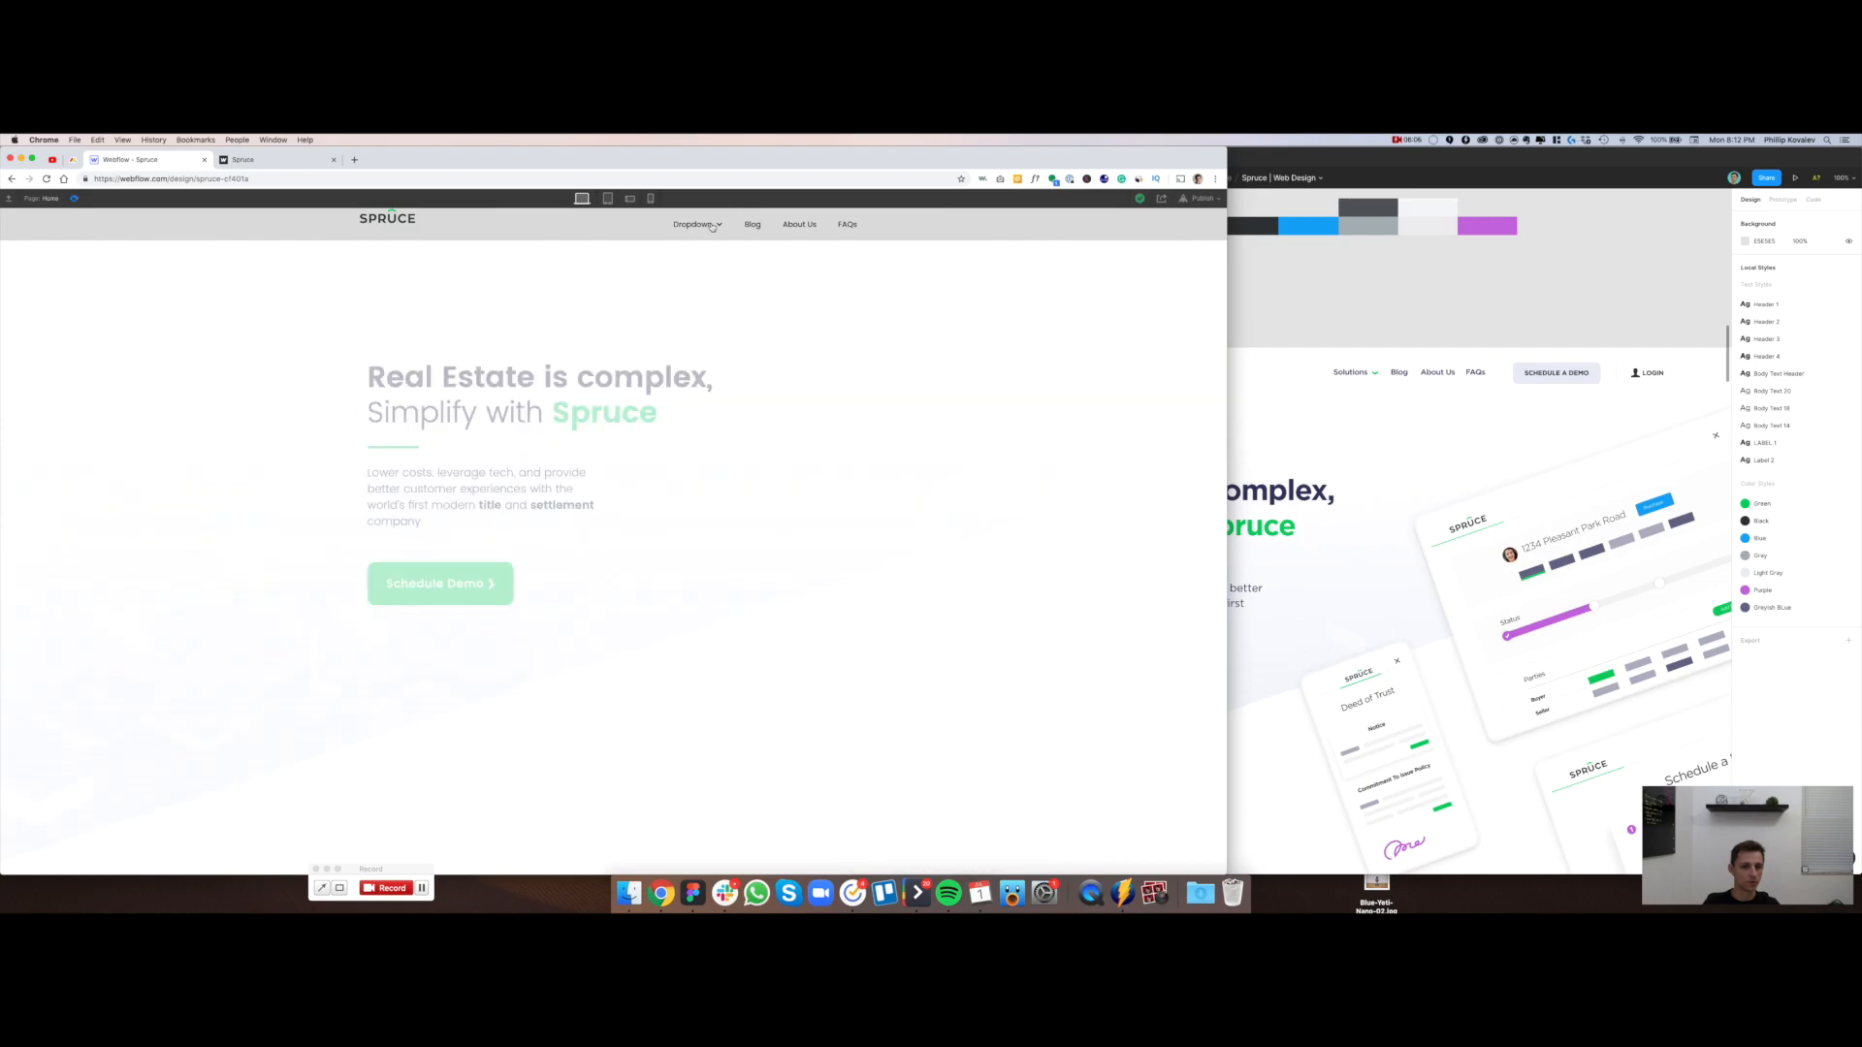
pyautogui.click(712, 226)
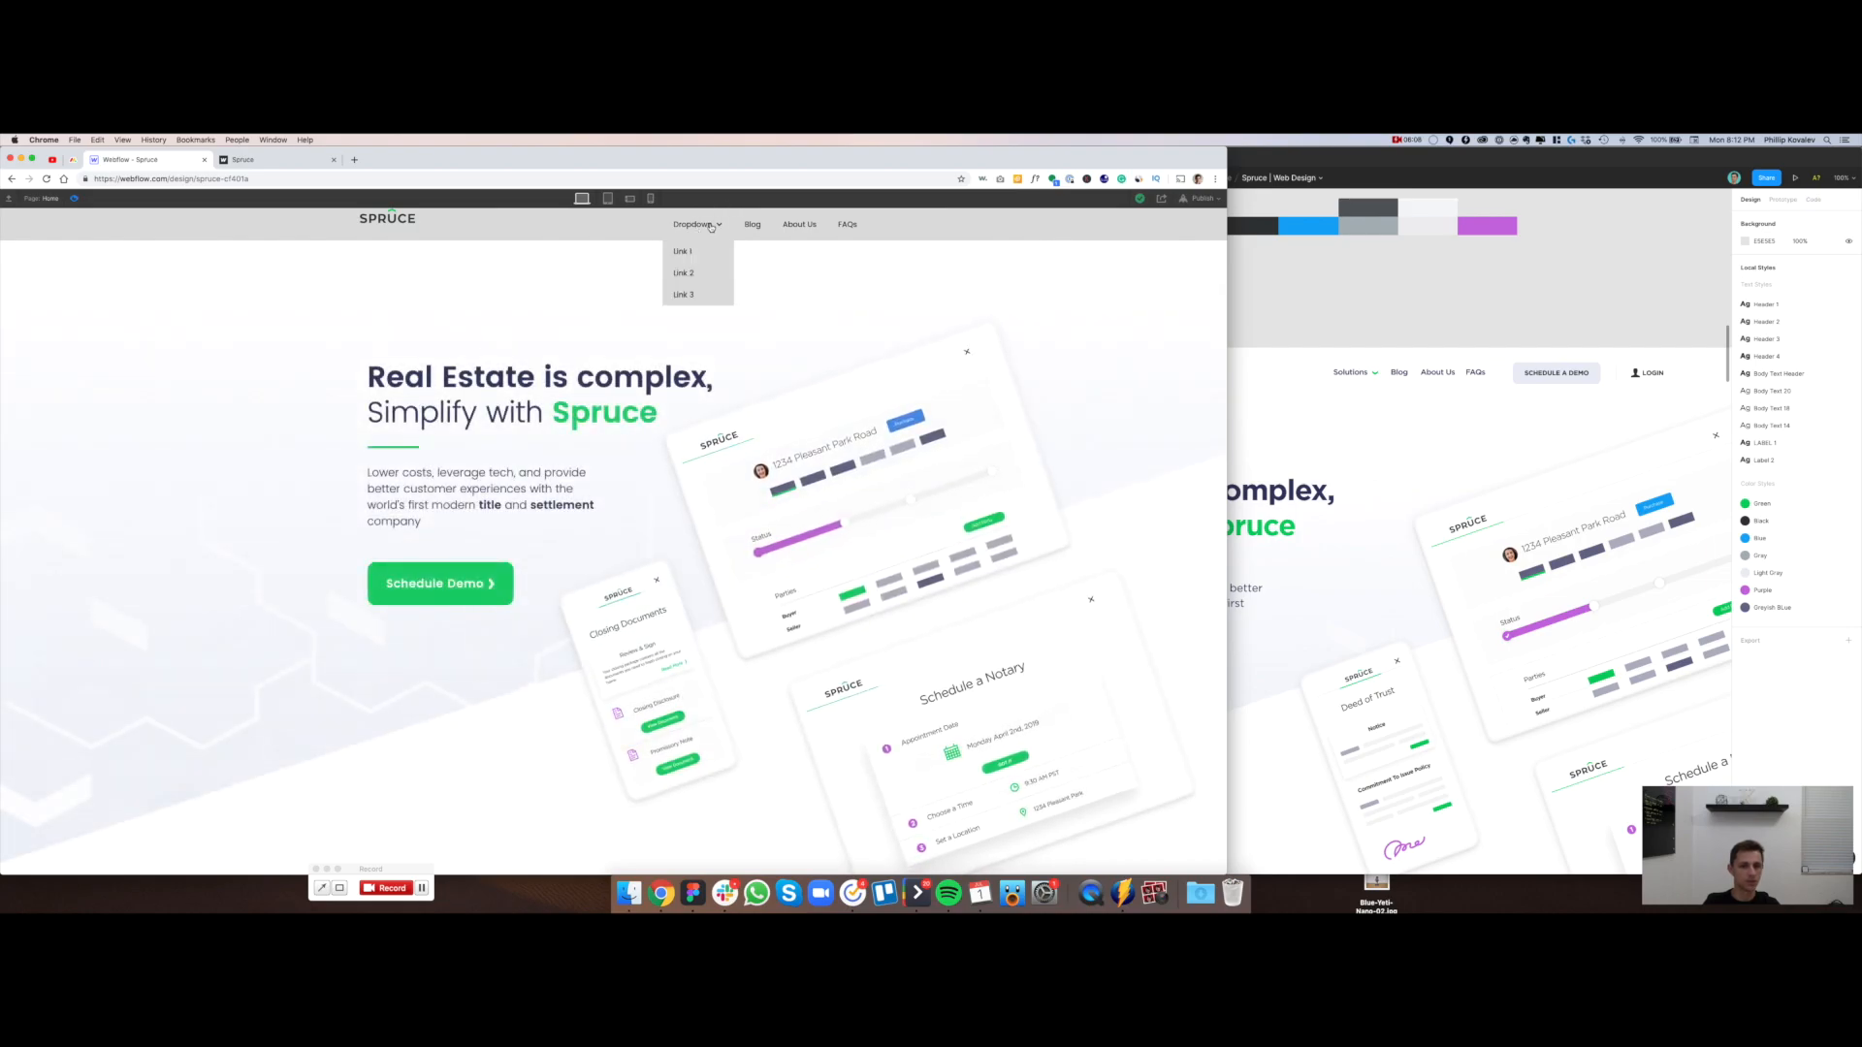
pyautogui.click(608, 199)
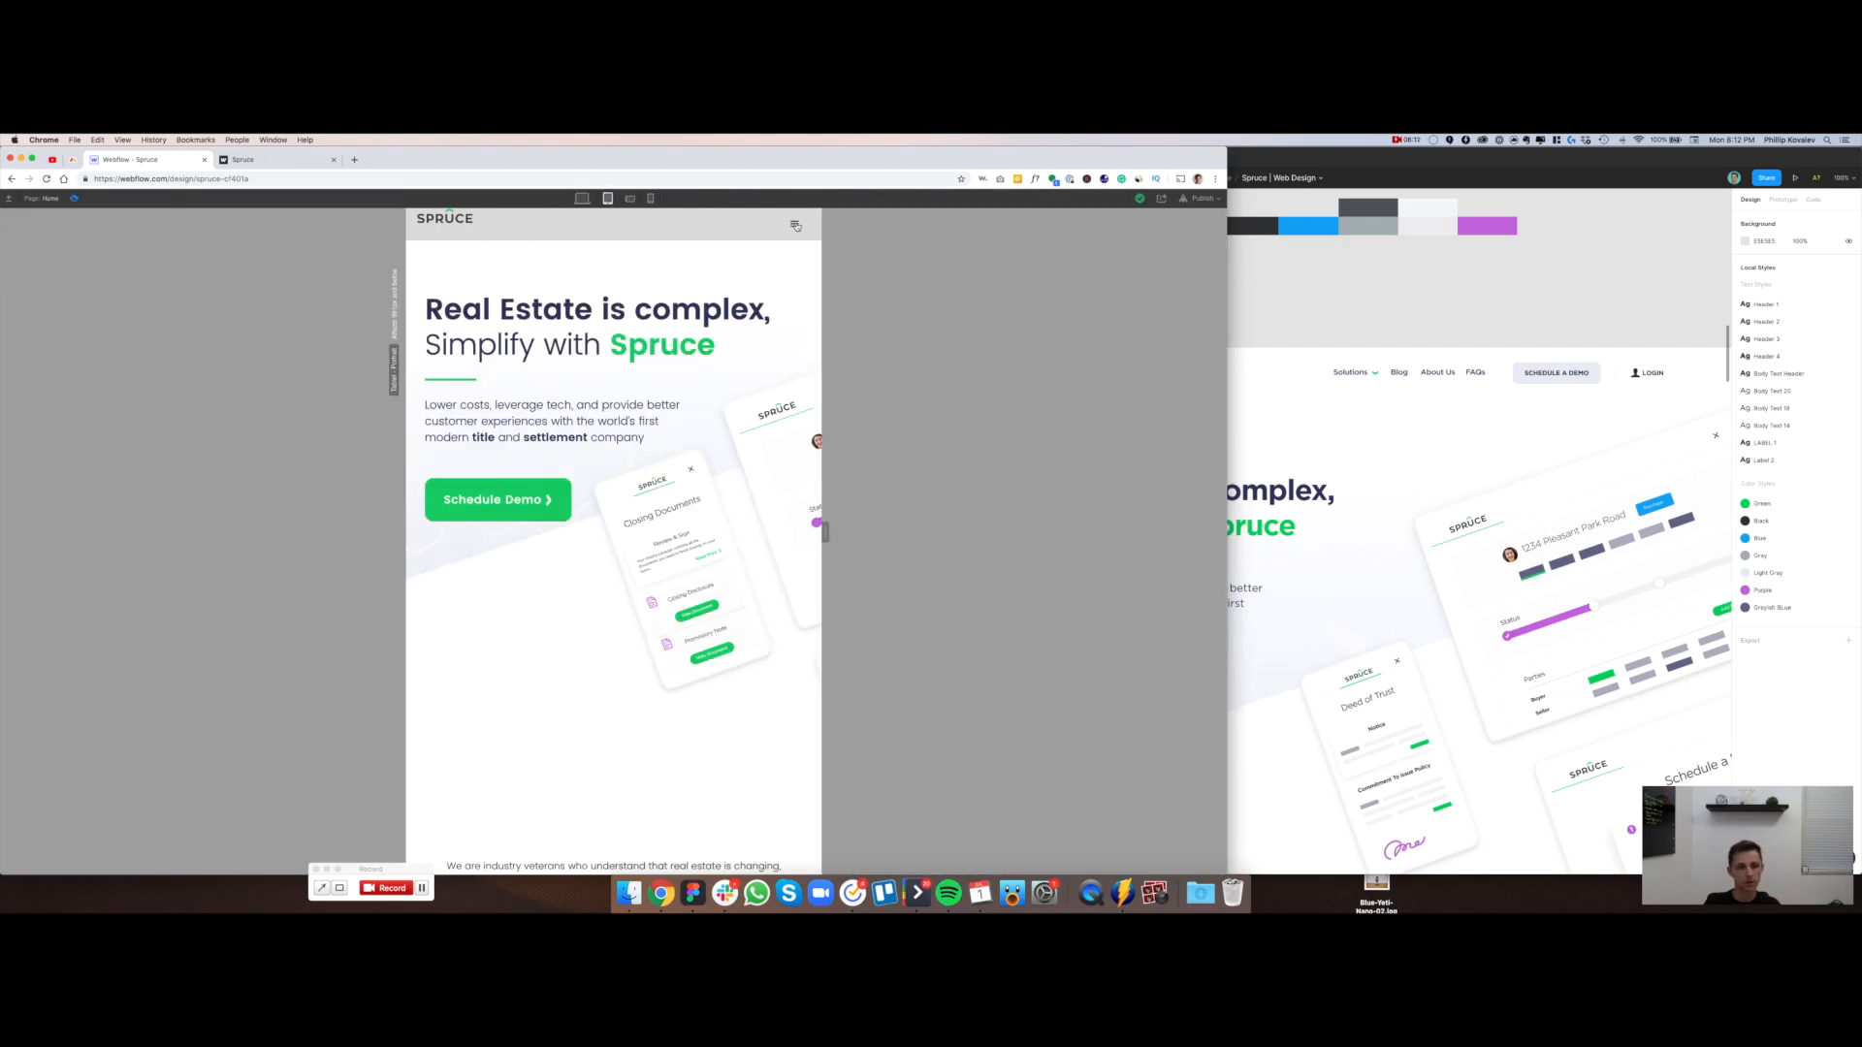
pyautogui.click(794, 227)
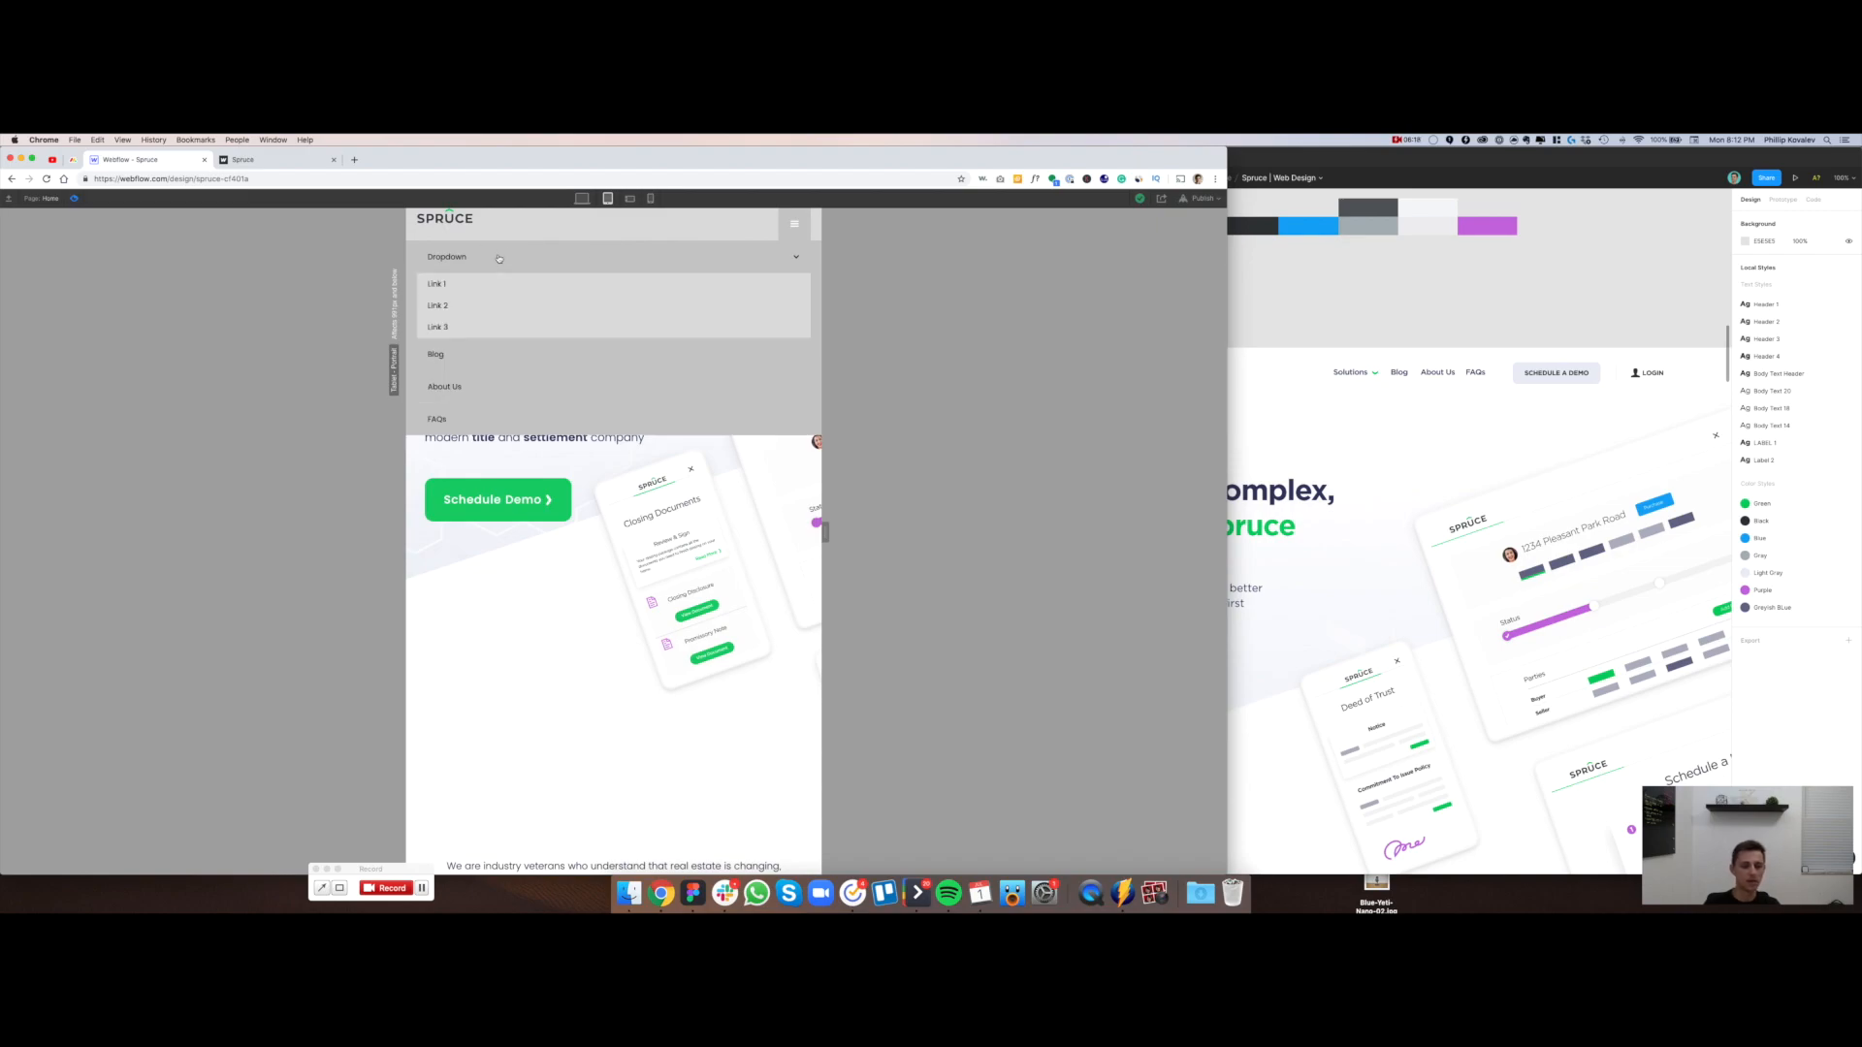
pyautogui.click(498, 258)
pyautogui.moveTo(553, 262)
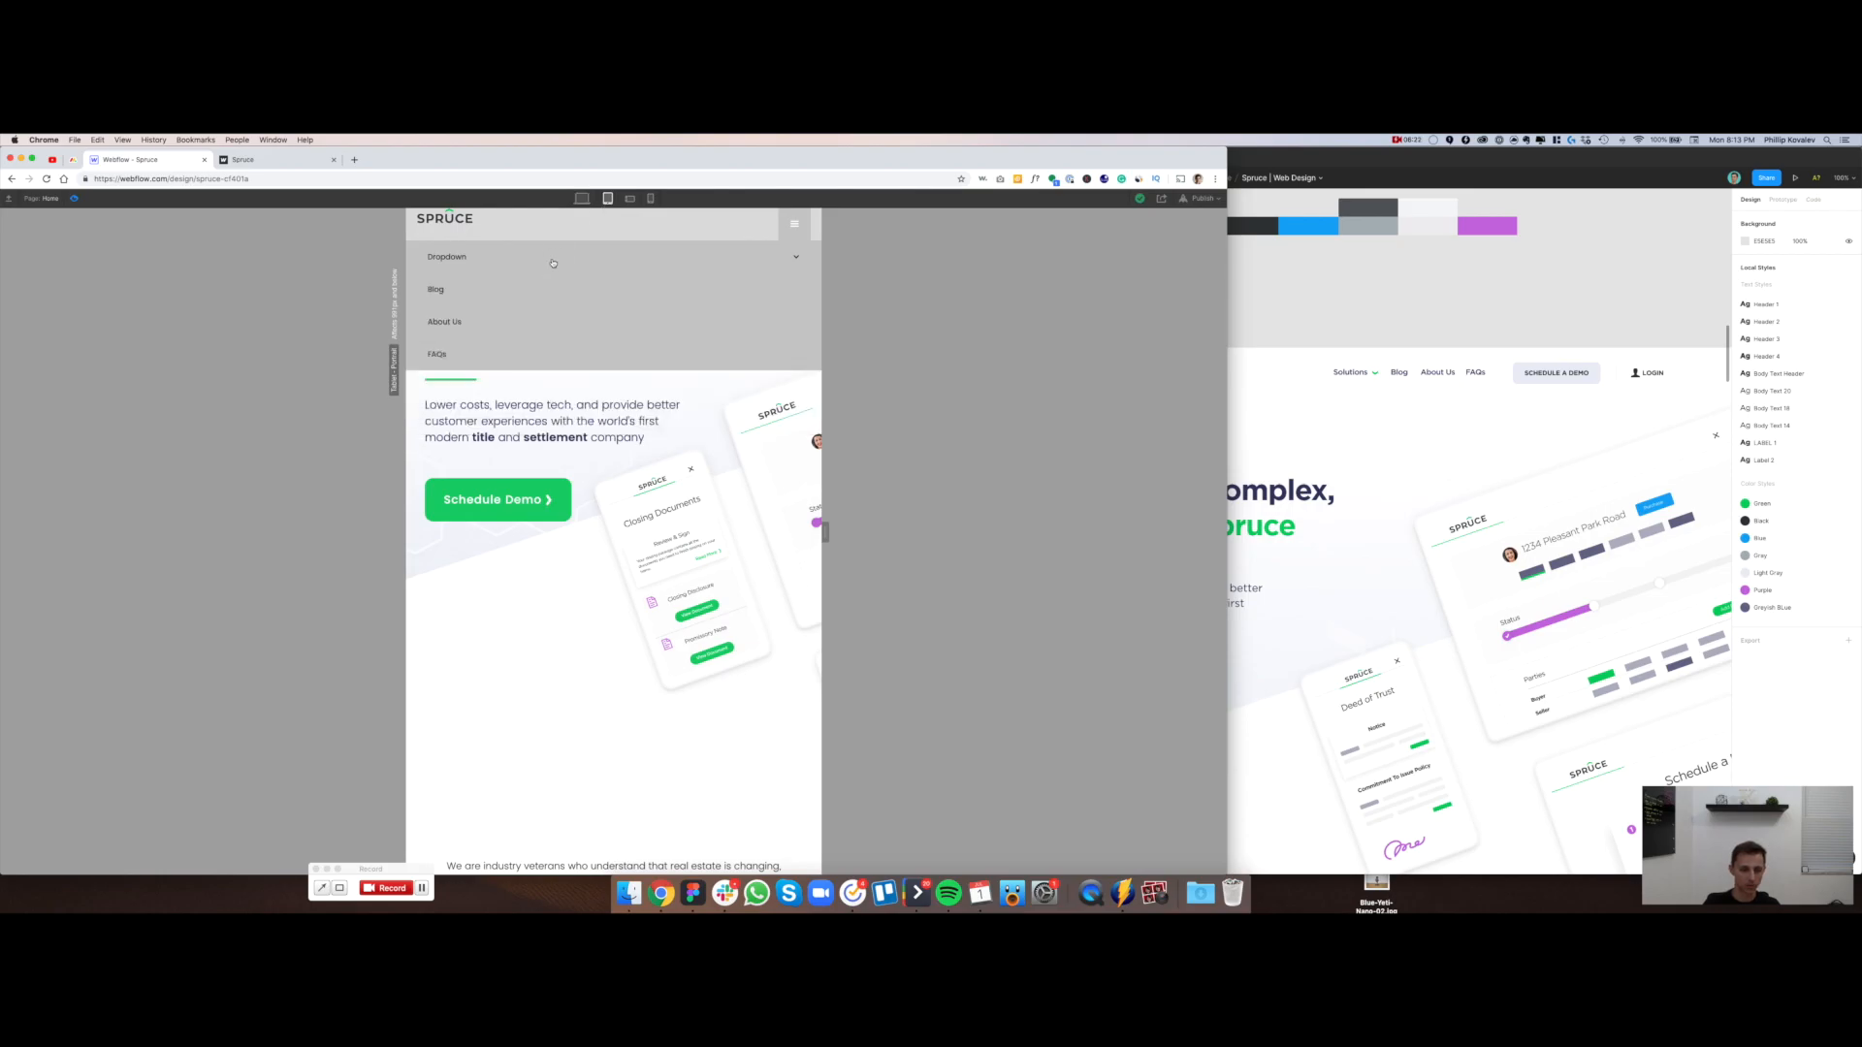
pyautogui.click(581, 199)
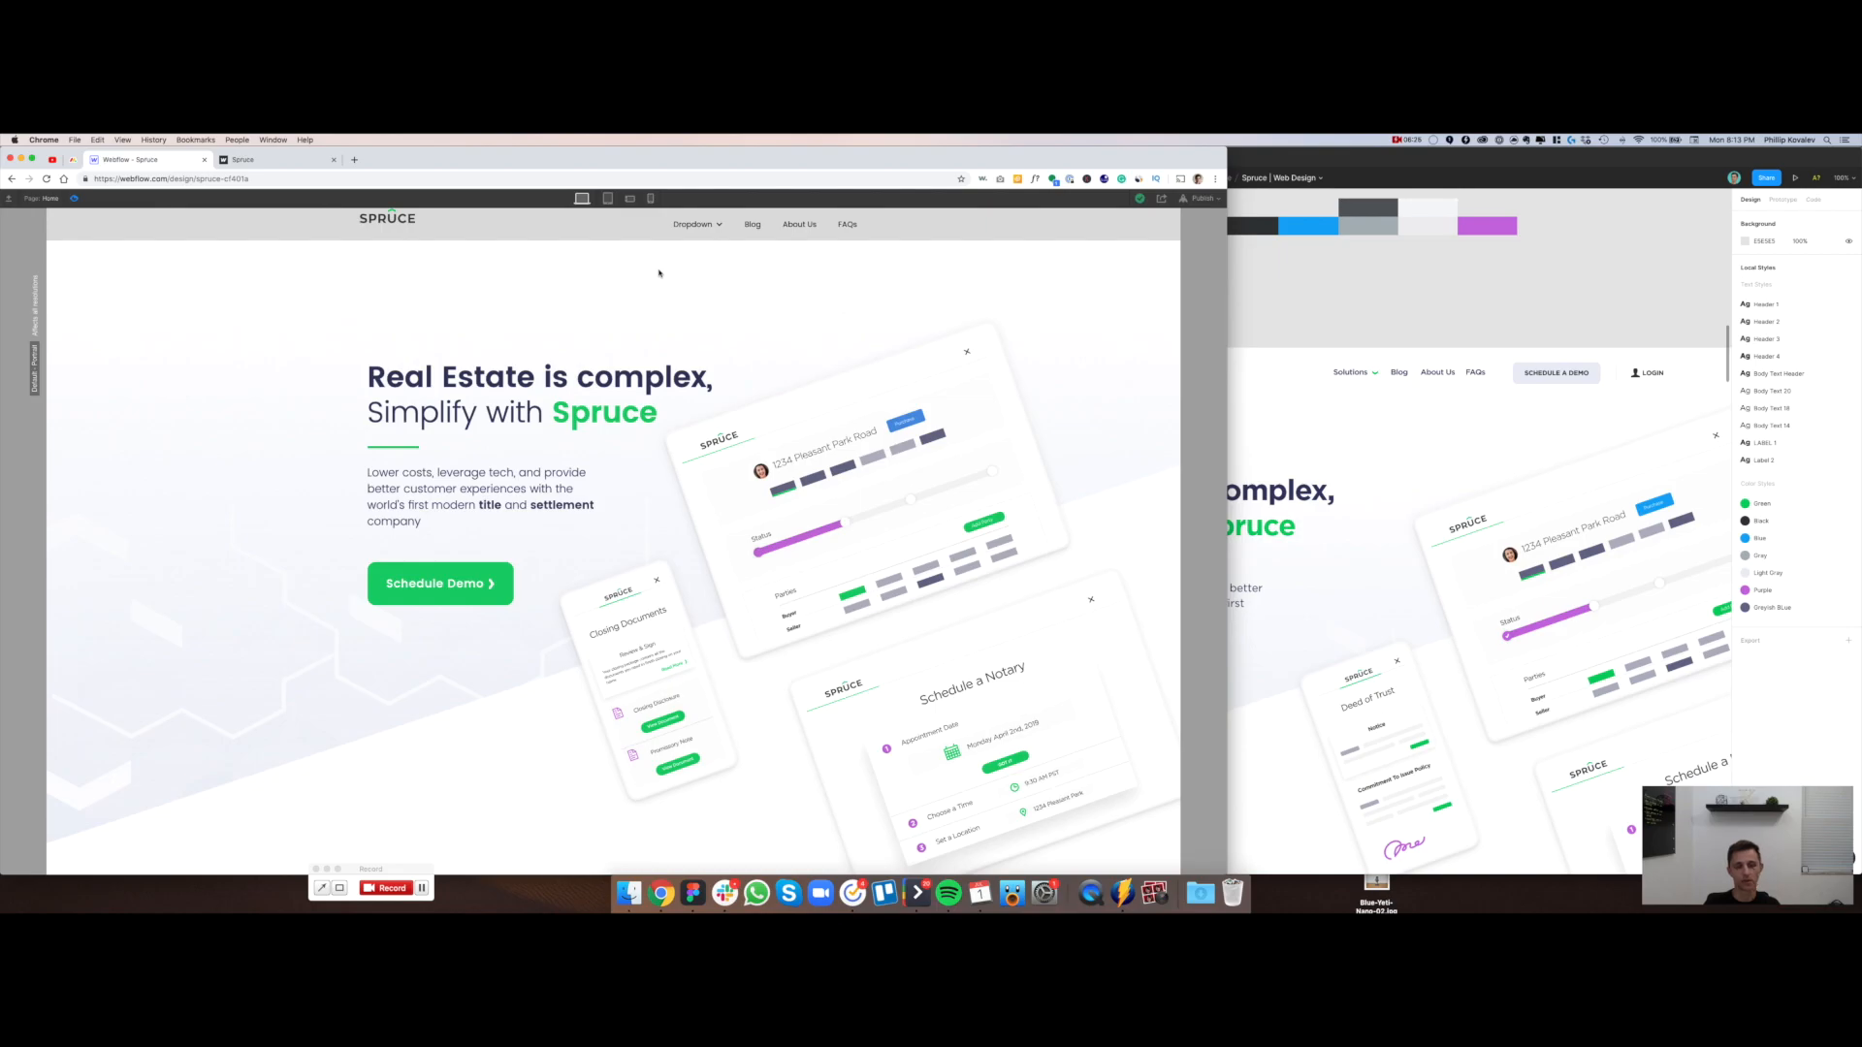
# Look at the header's action buttons in Figma, and leave preview mode back in Webflow
pyautogui.click(1406, 344)
pyautogui.hscroll(5, 1396, 369)
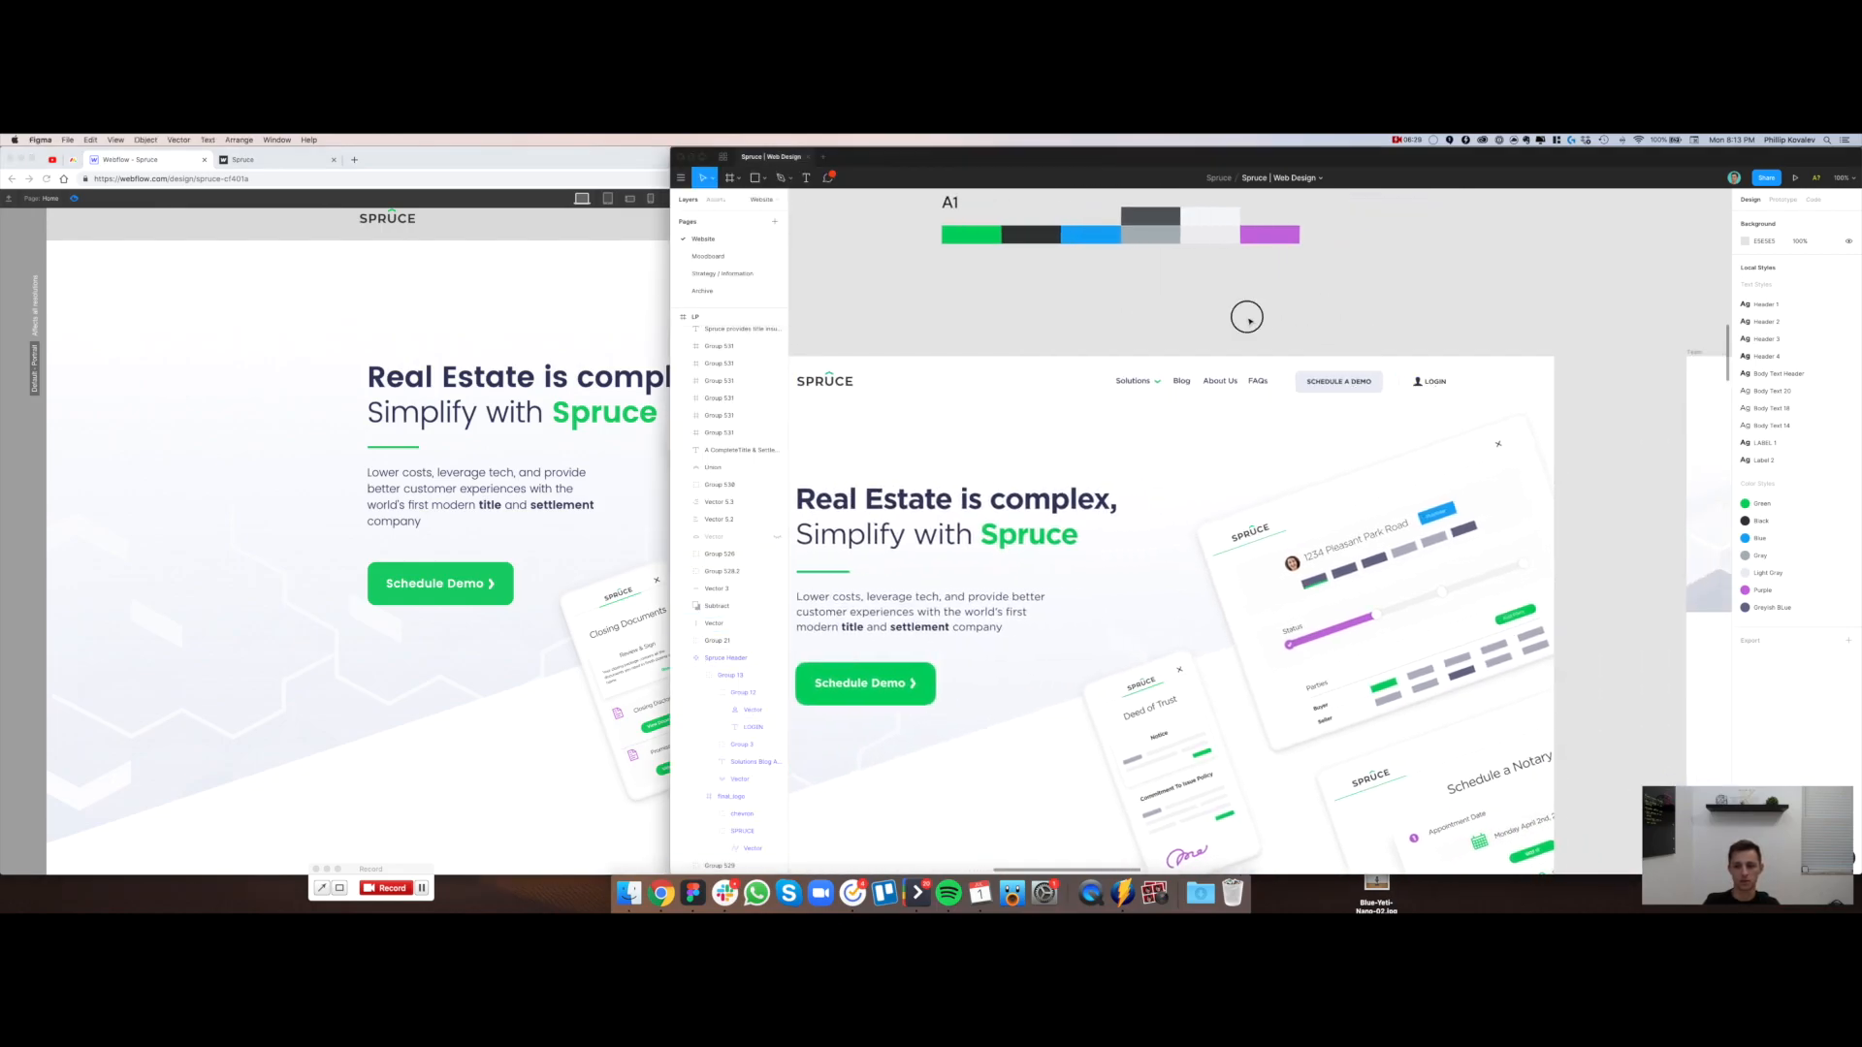
pyautogui.click(398, 287)
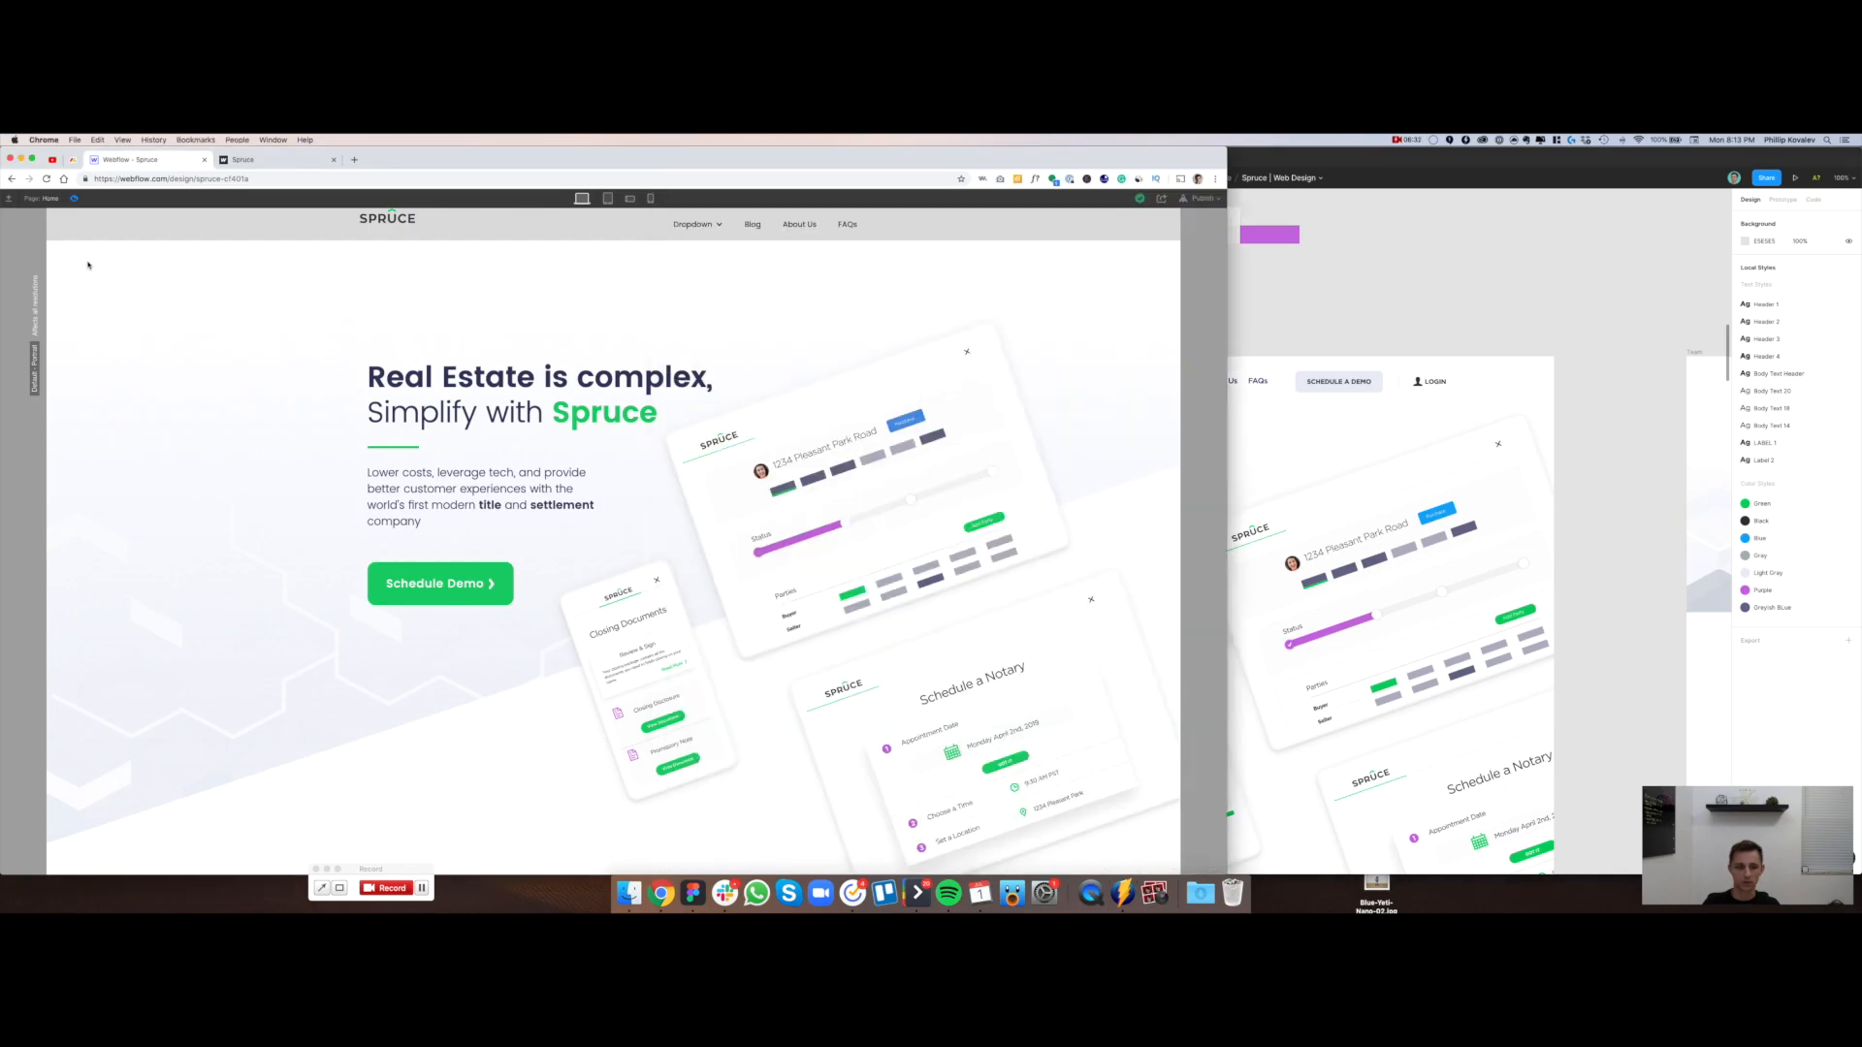
pyautogui.click(75, 199)
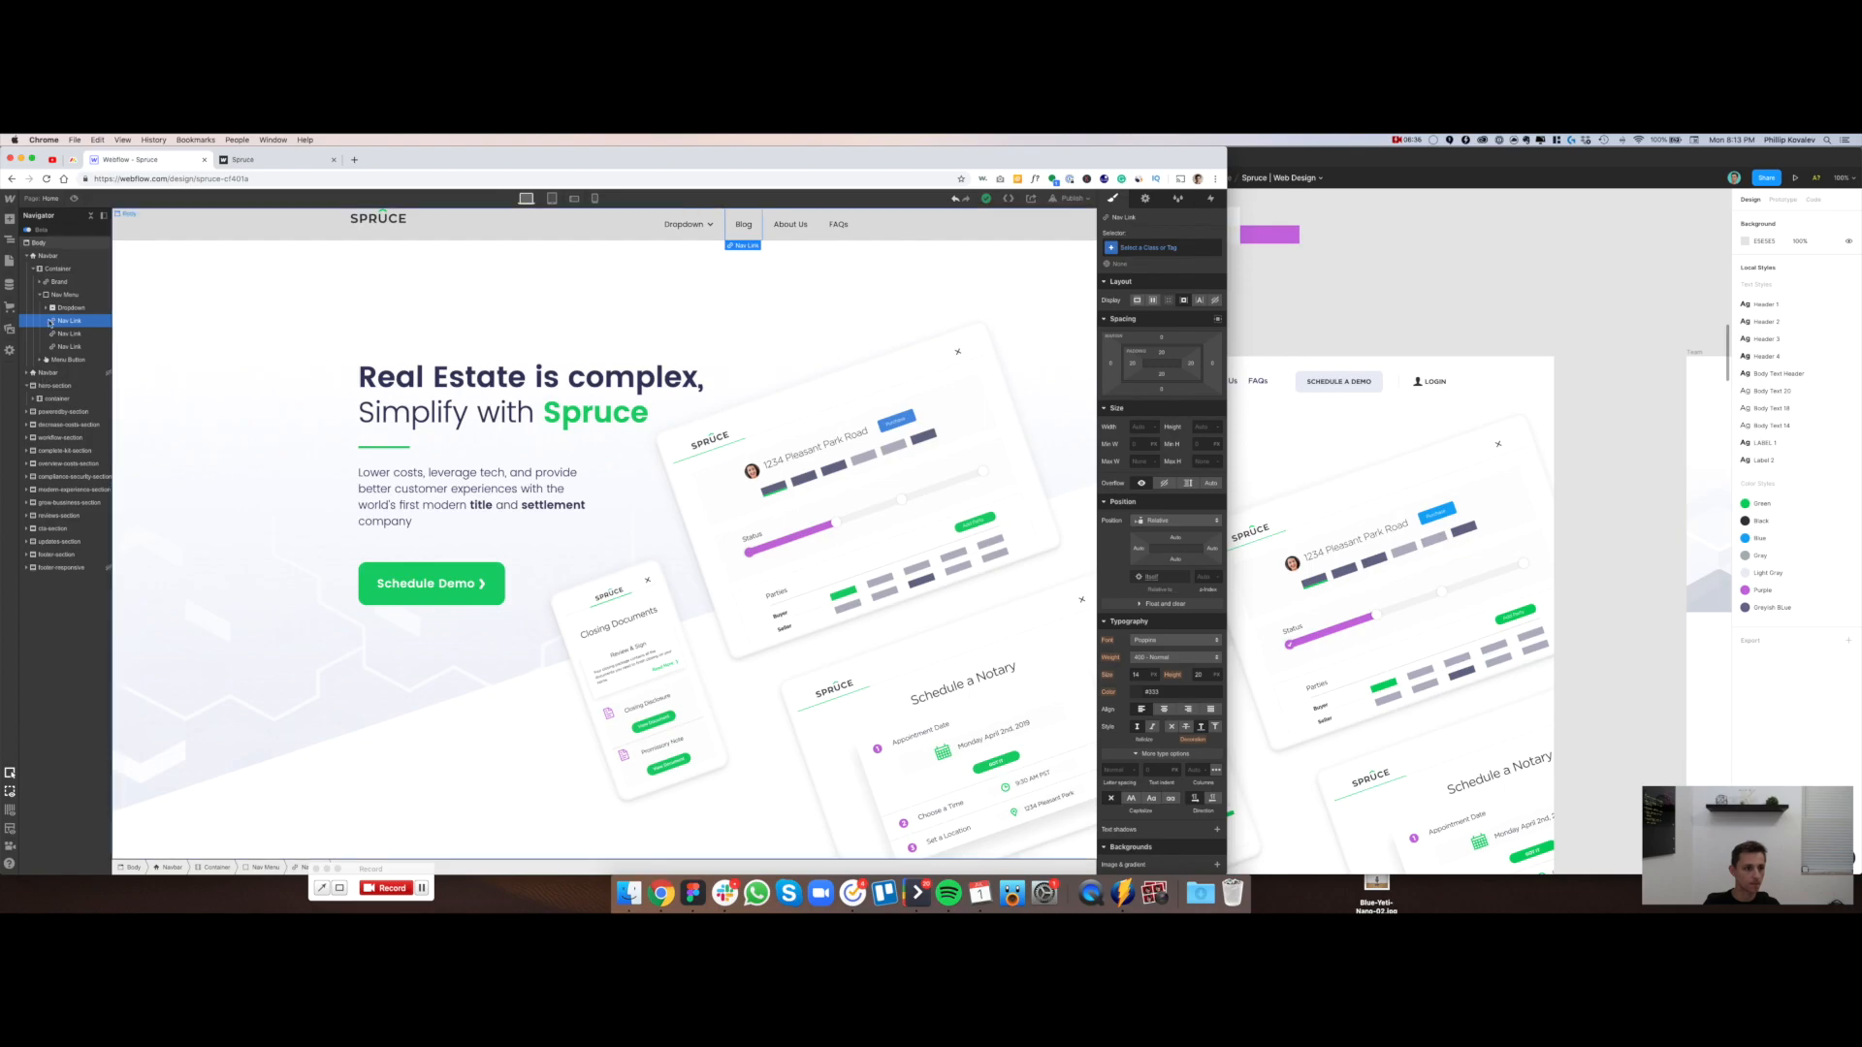
# Insert a Button element after the FAQs link in the Nav Menu and duplicate it
pyautogui.click(9, 221)
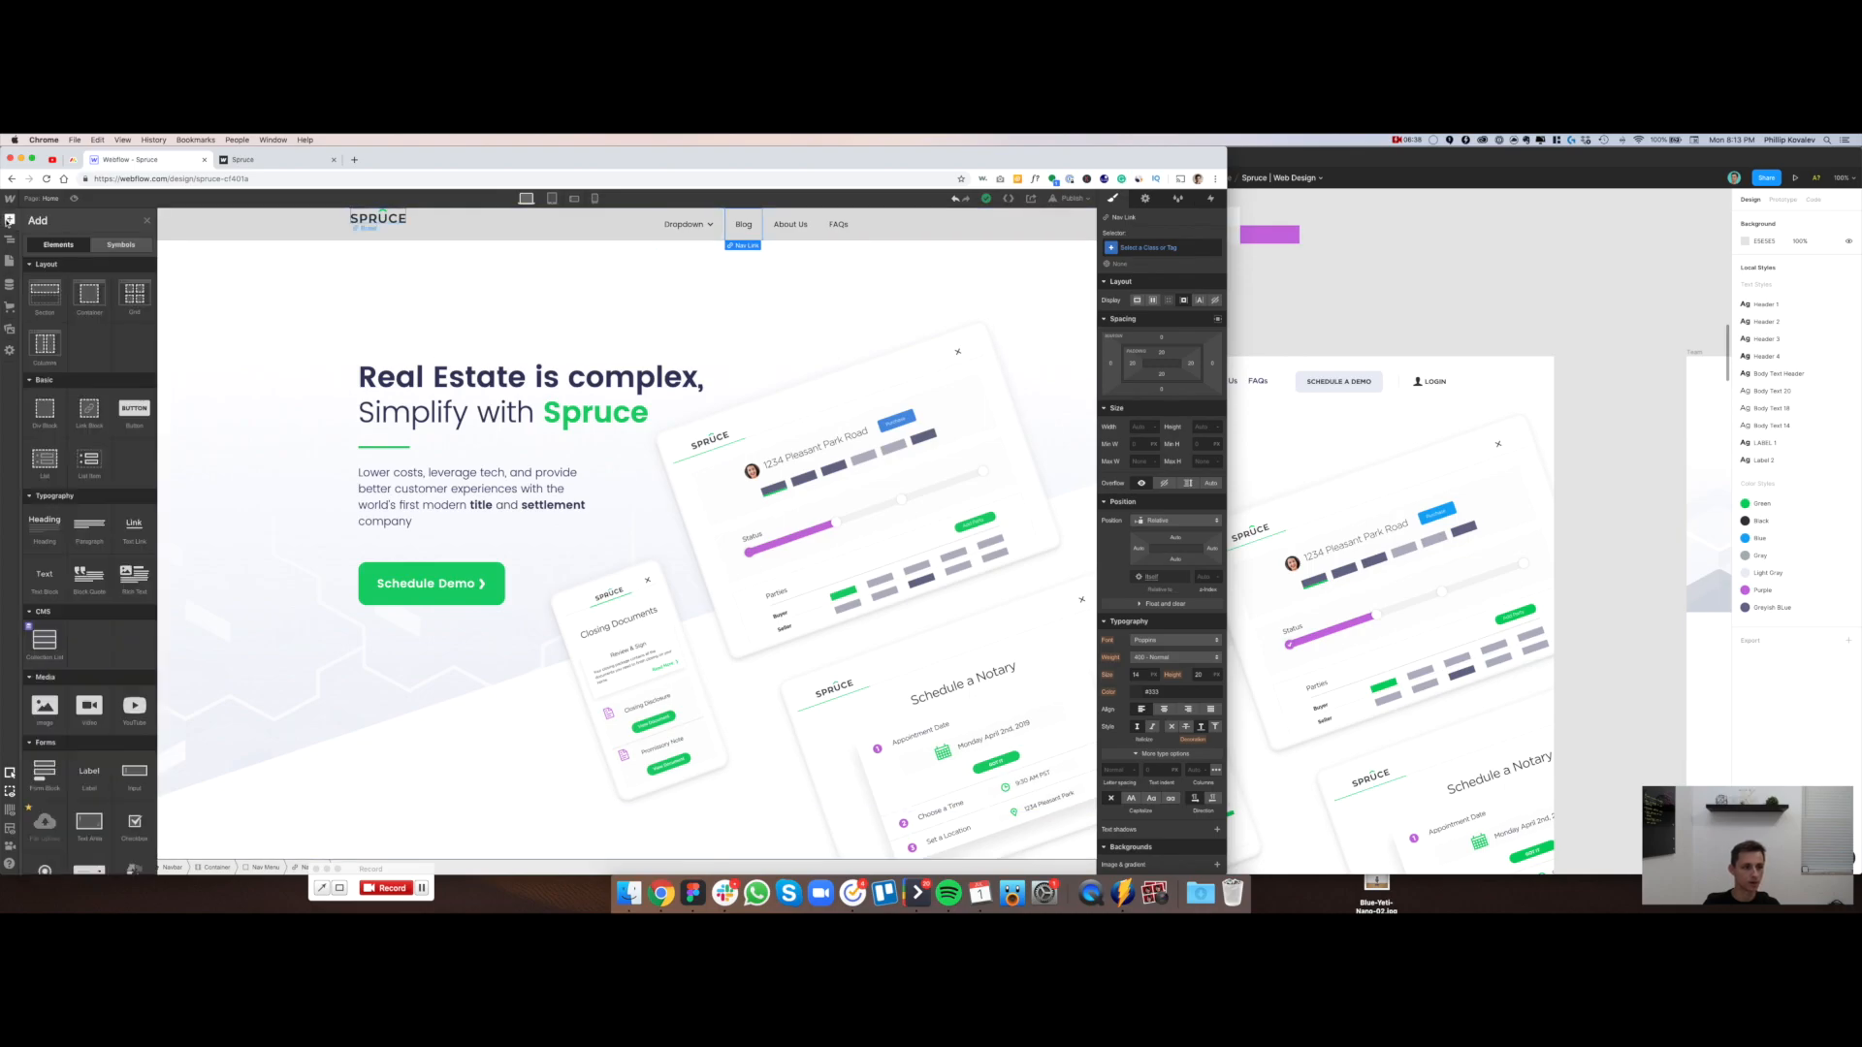
pyautogui.scroll(-3, 93, 622)
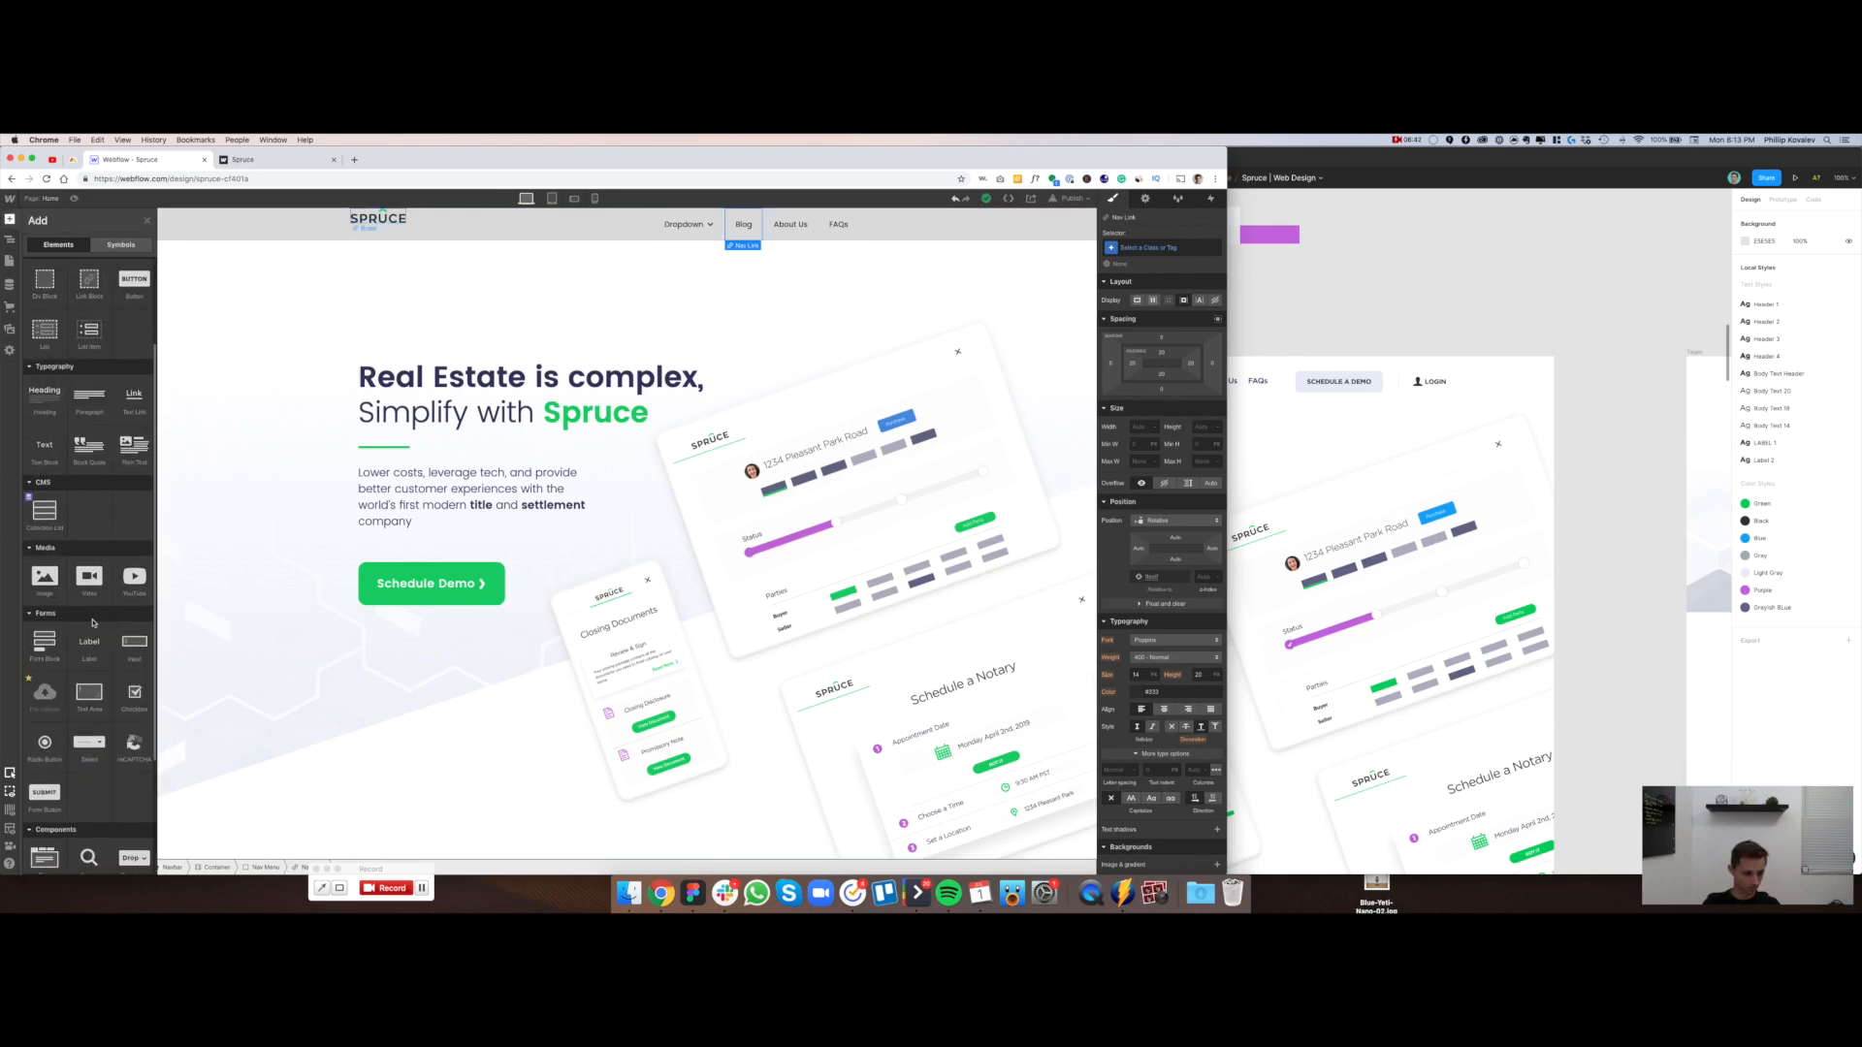
pyautogui.scroll(3, 93, 622)
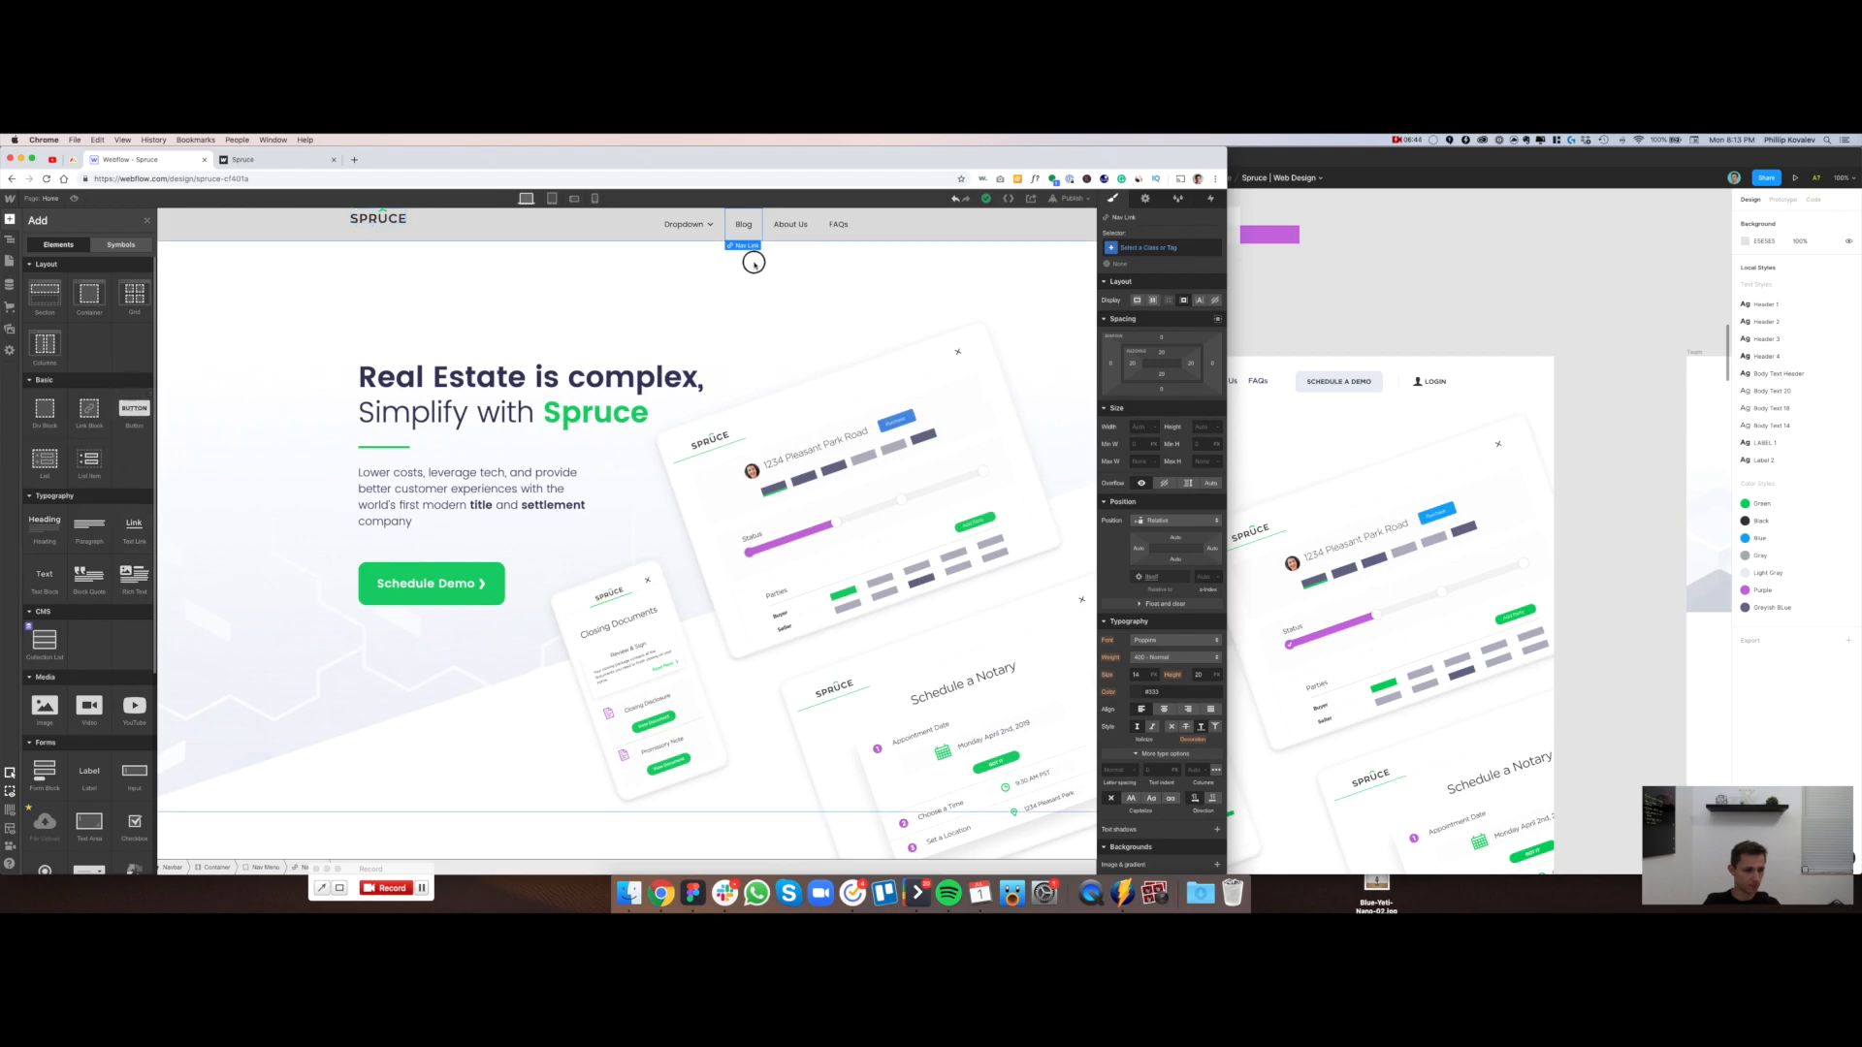
pyautogui.moveTo(851, 231); pyautogui.dragTo(843, 223)
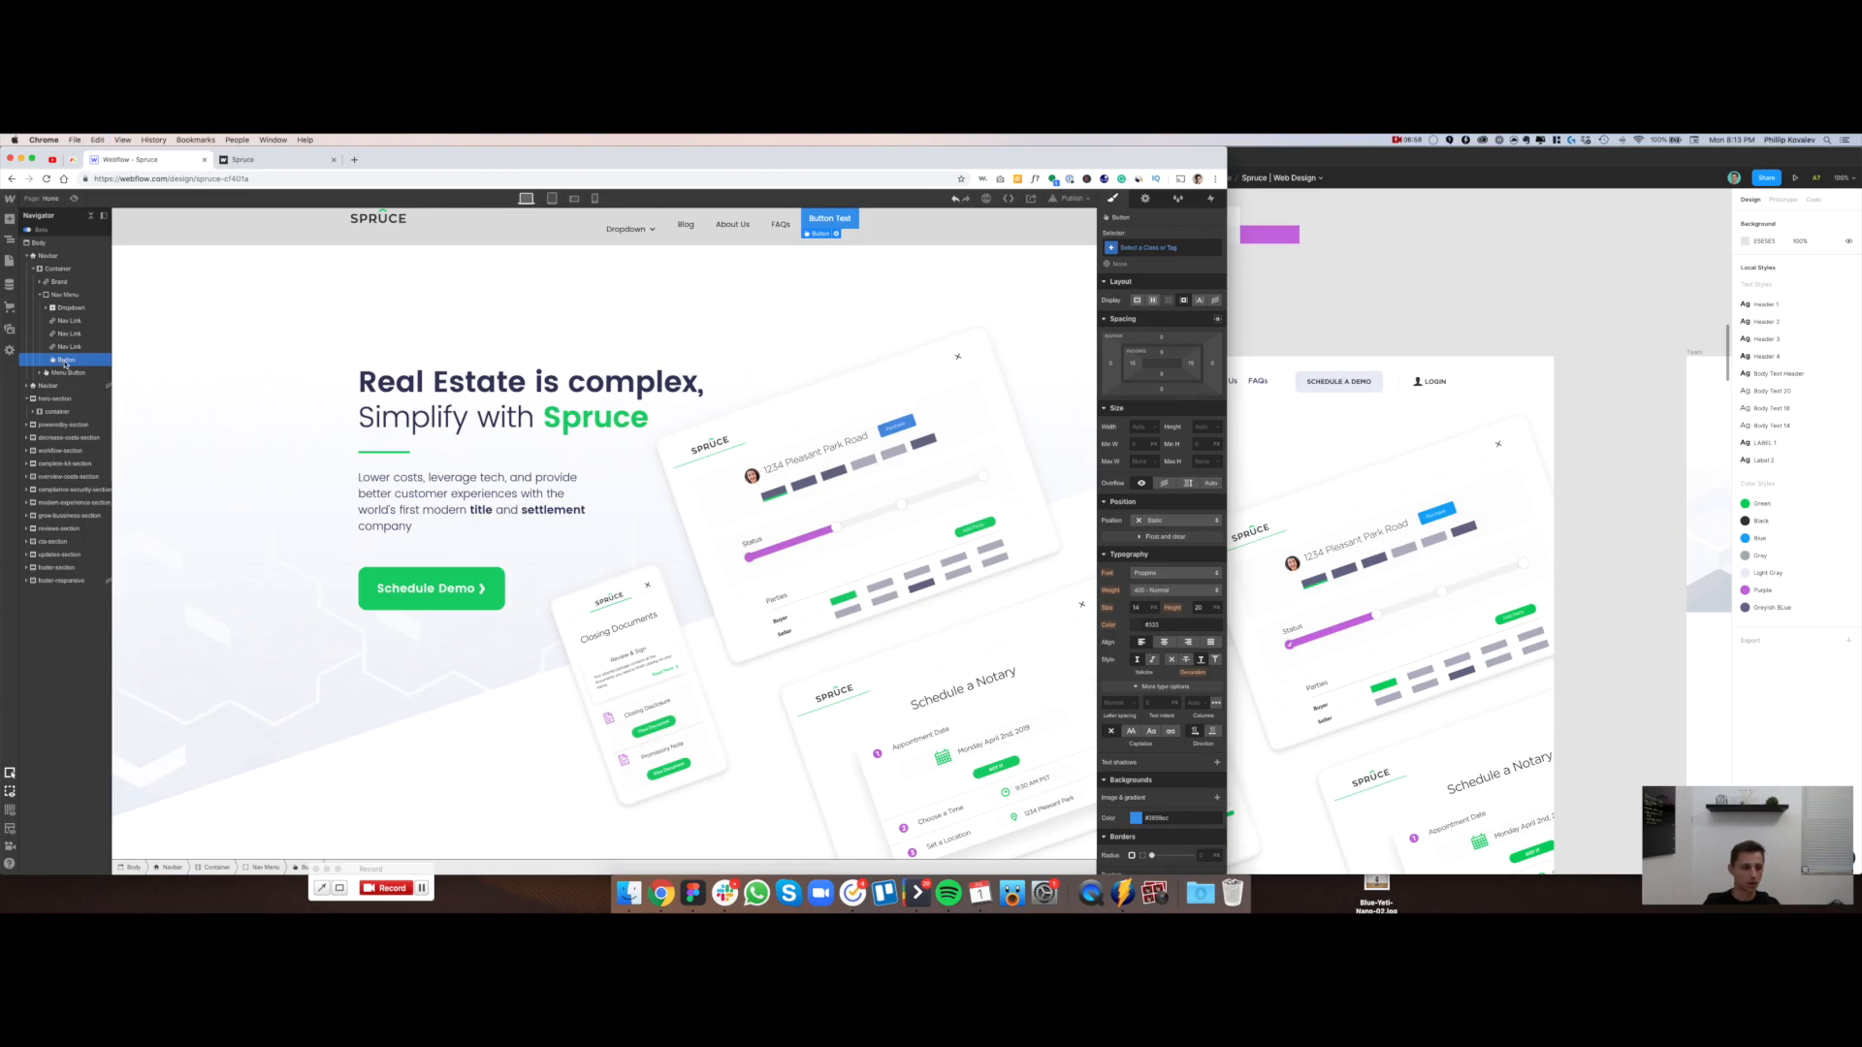
pyautogui.press('super+d')
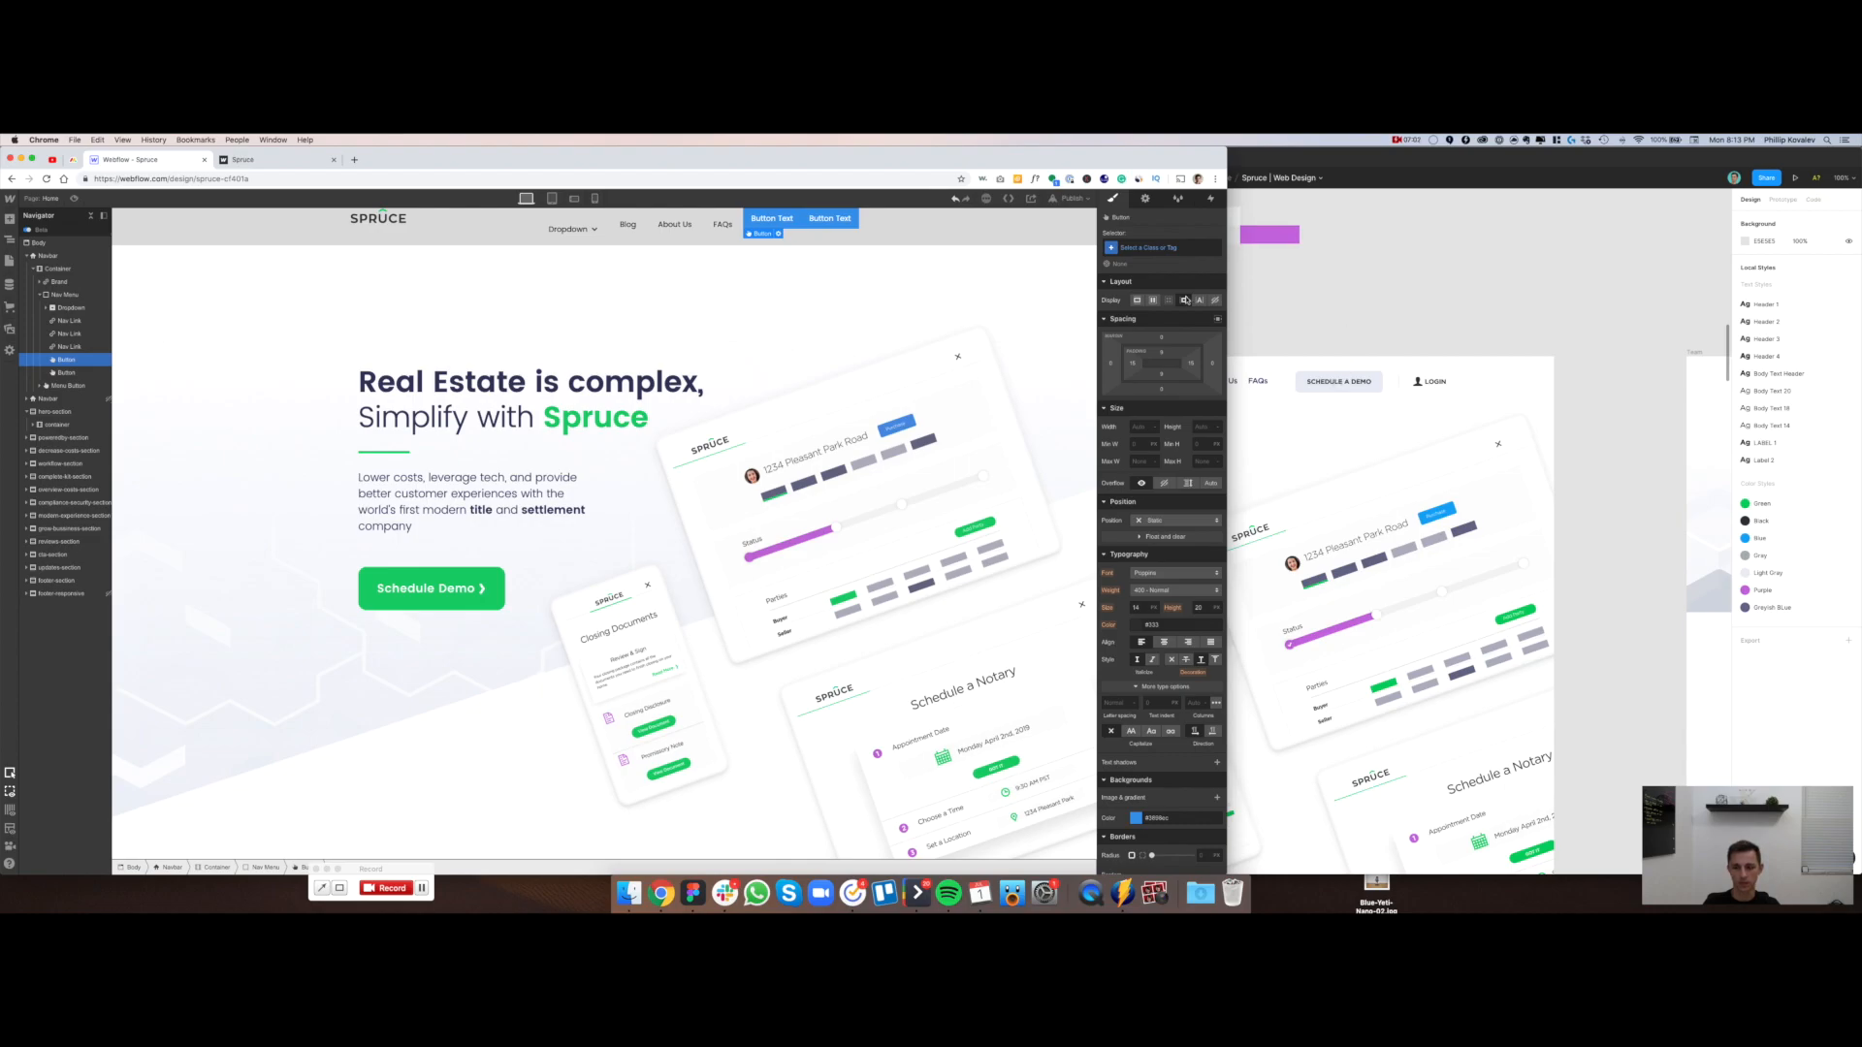
# Change the first navbar button's text to "Schedule a Demo"
pyautogui.doubleClick(773, 219)
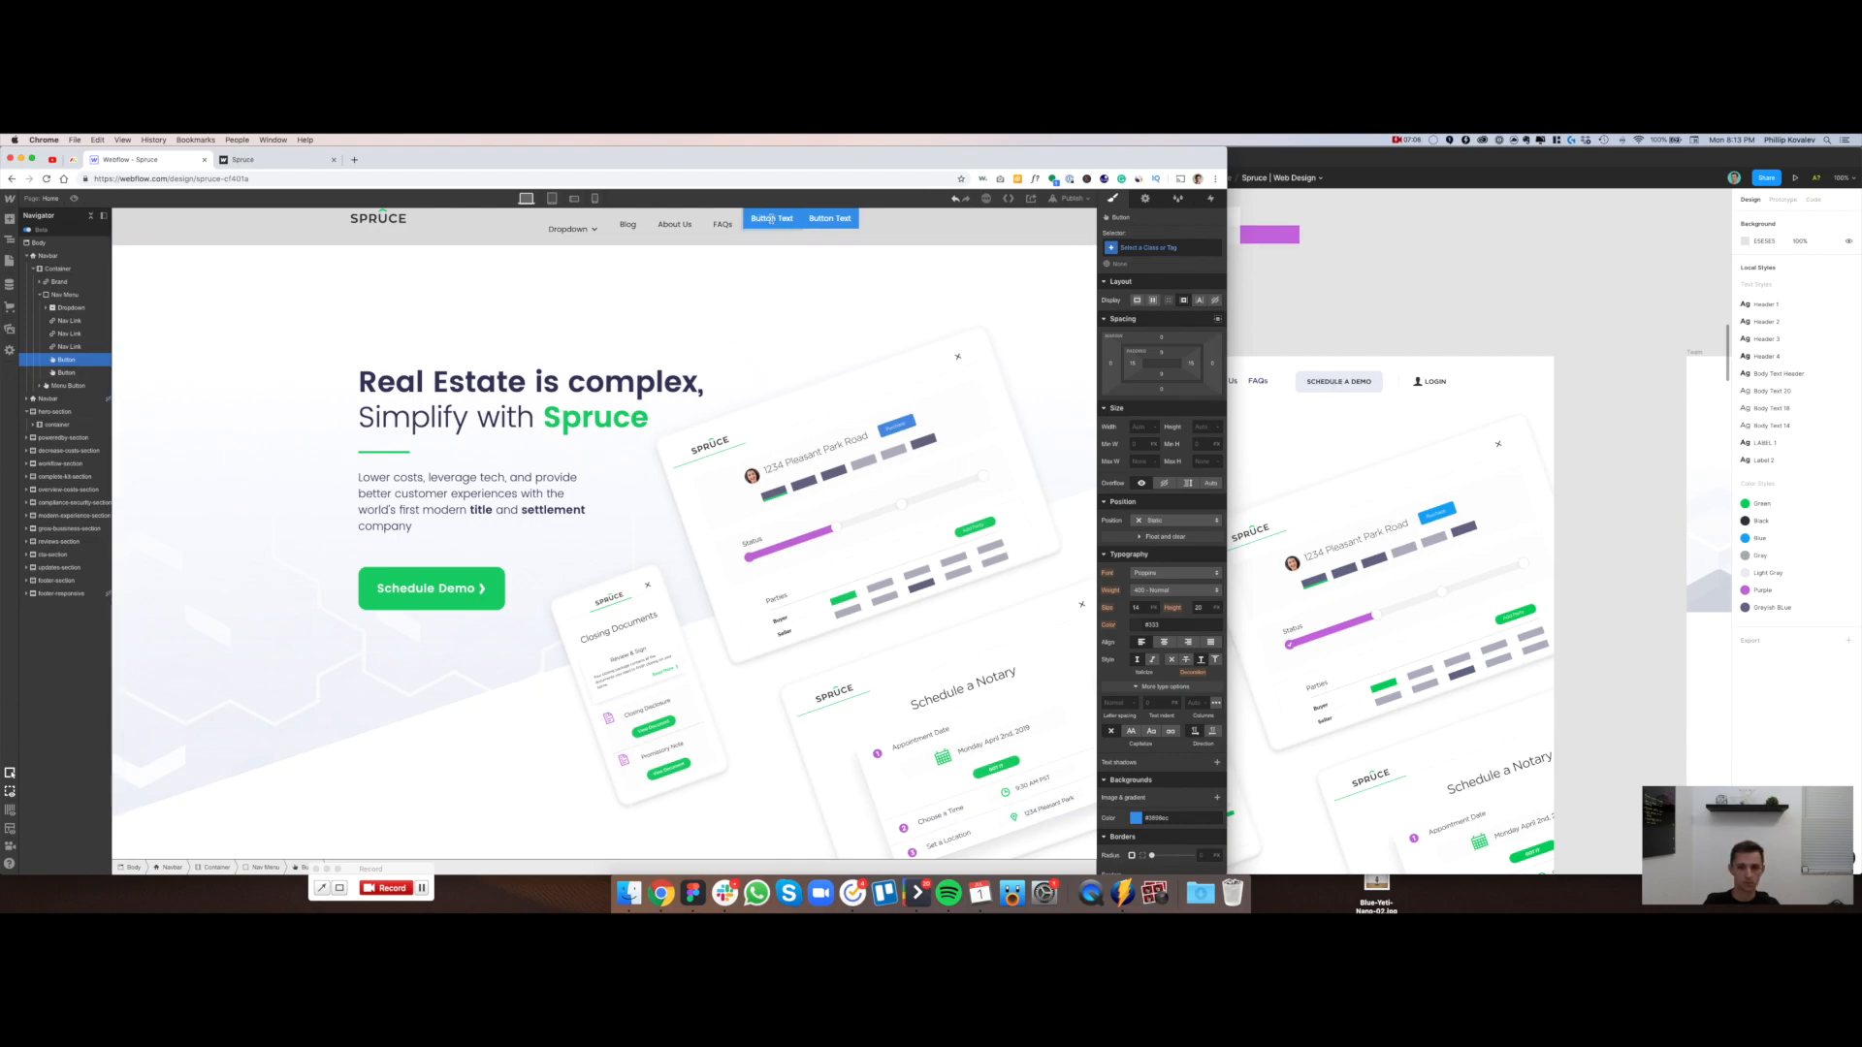
pyautogui.press('super+a')
pyautogui.write('Schedu')
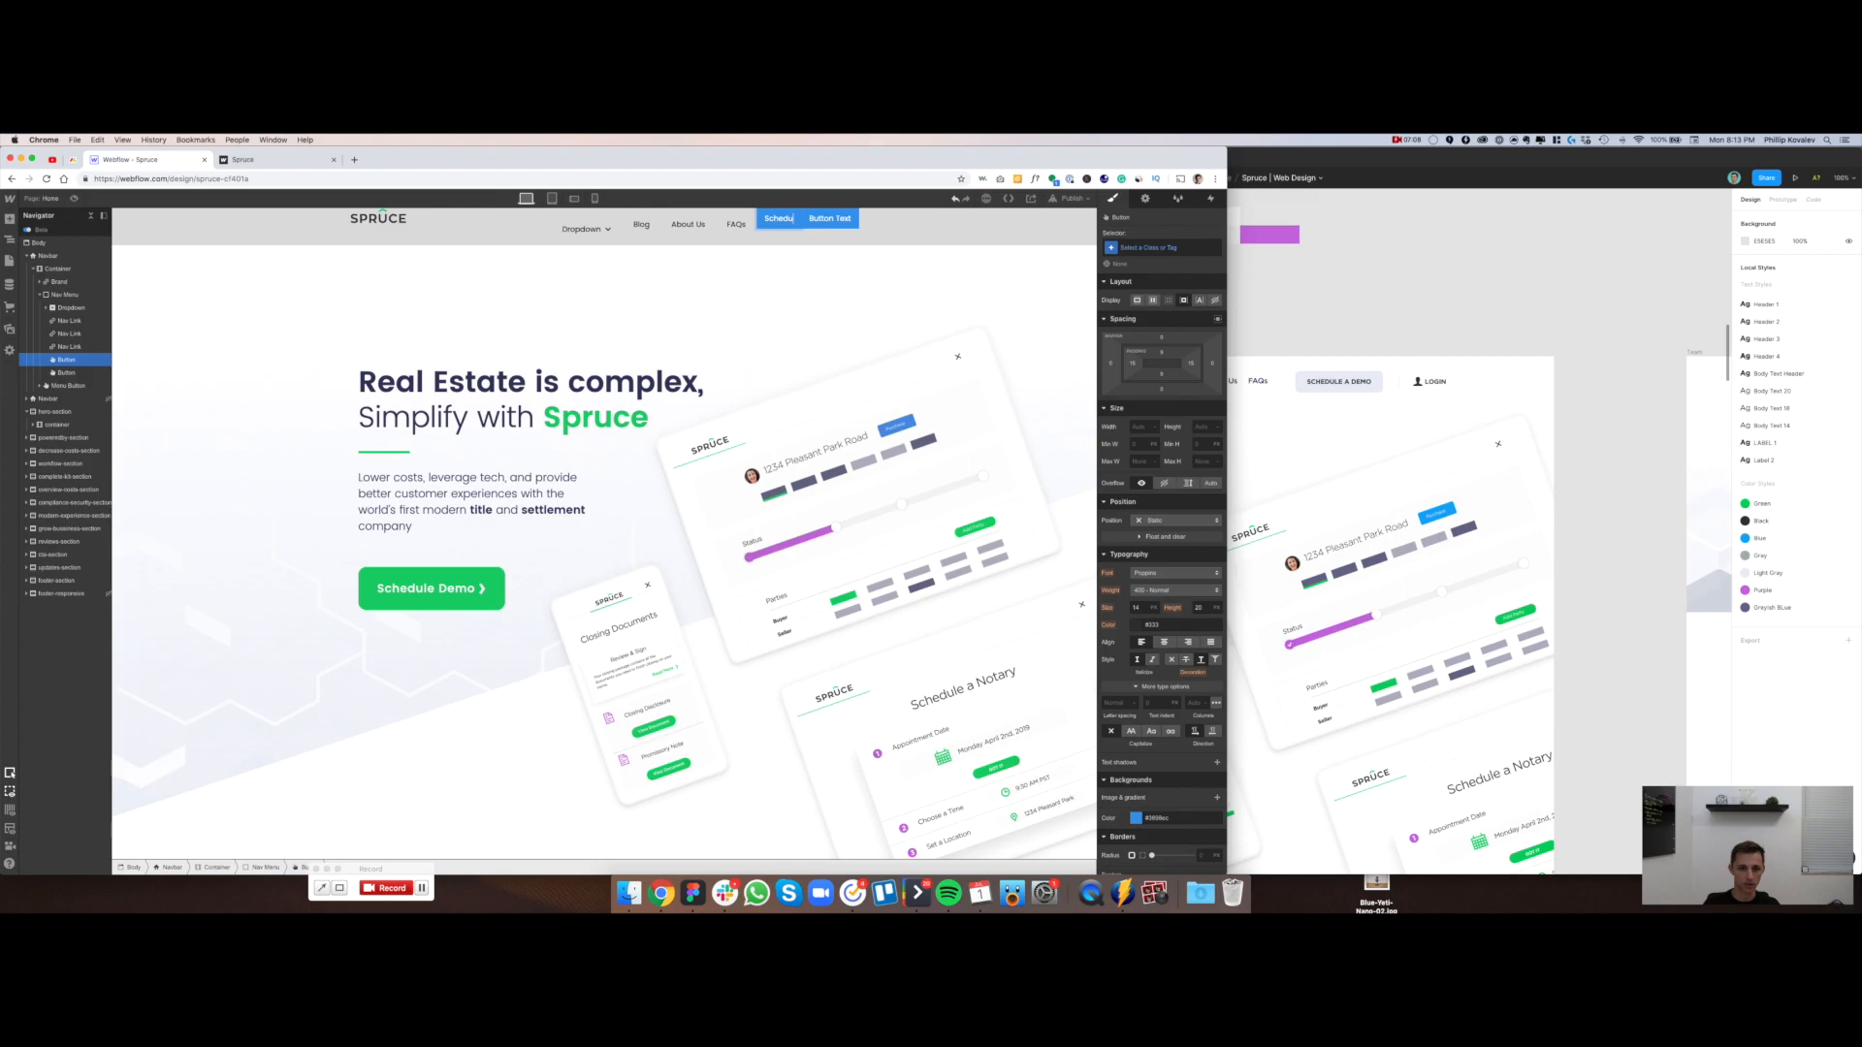
pyautogui.write('le a Demo')
pyautogui.press('Escape')
# Change the second navbar button's text to "Login"
pyautogui.click(839, 217)
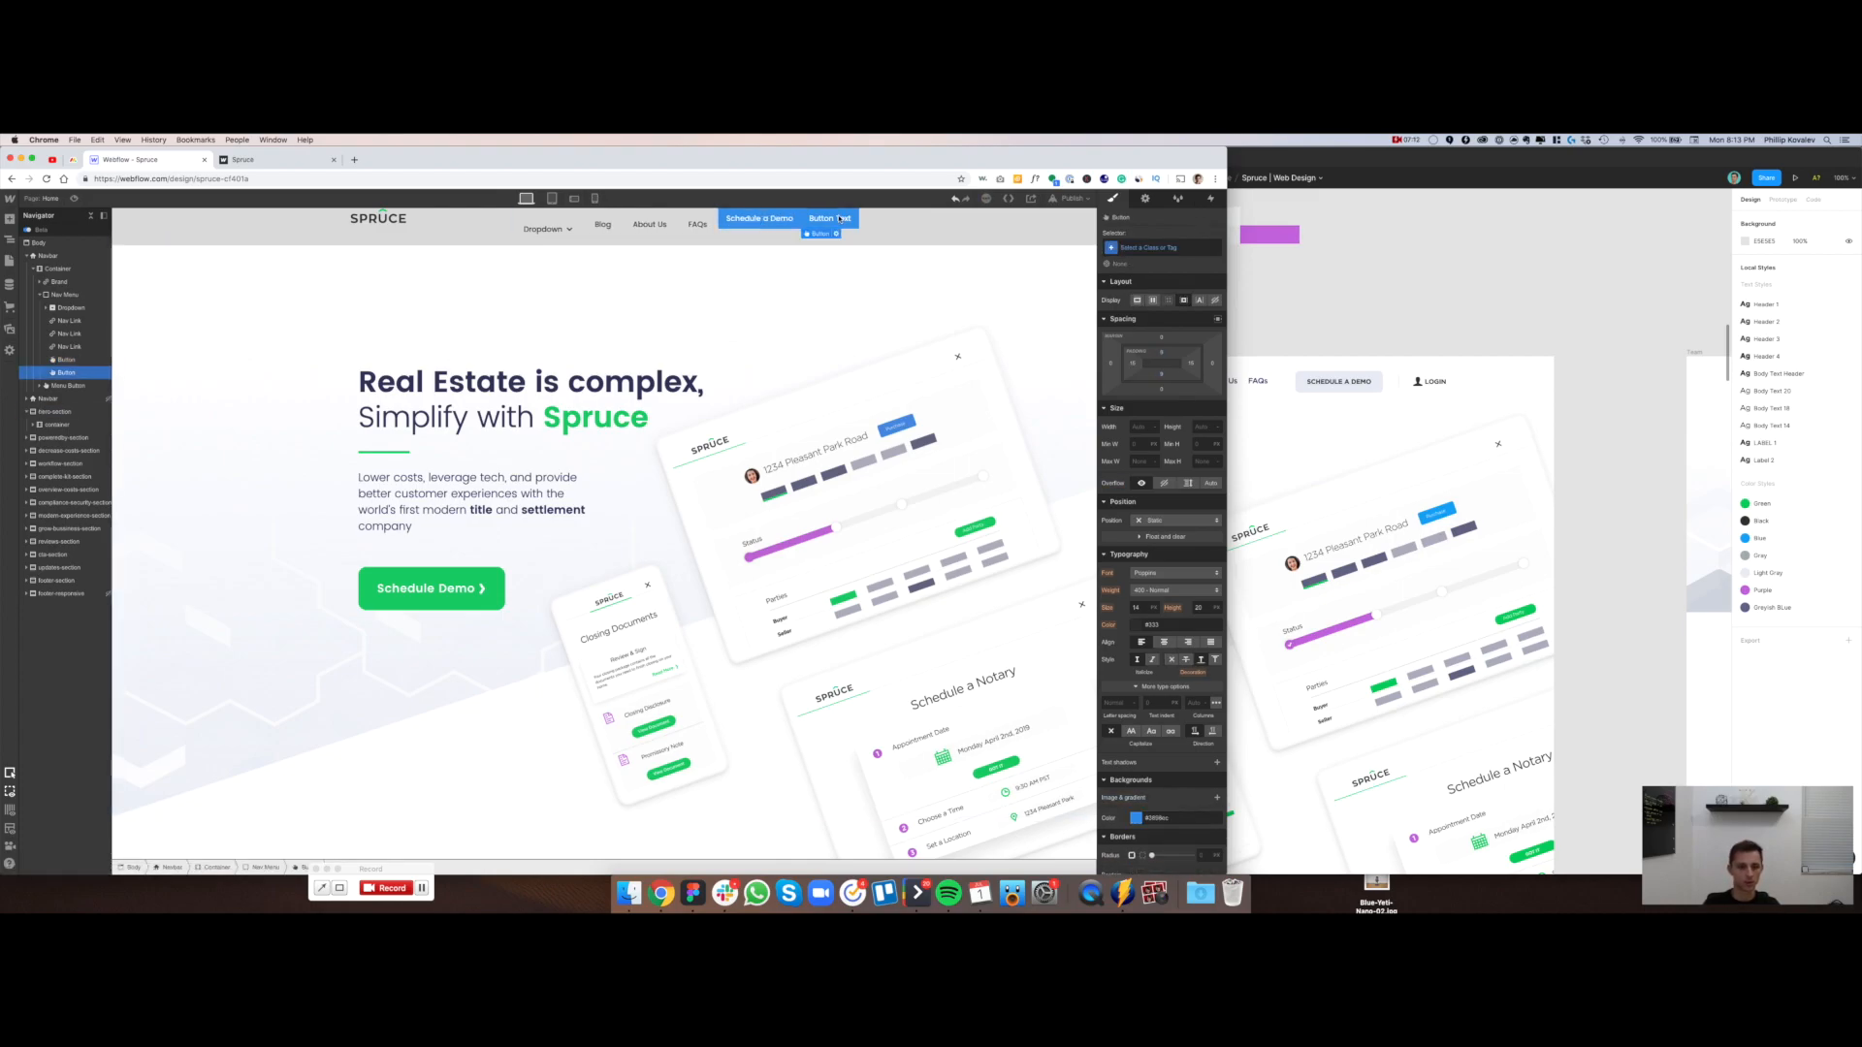
pyautogui.doubleClick(835, 220)
pyautogui.press('super+a')
pyautogui.write('Login')
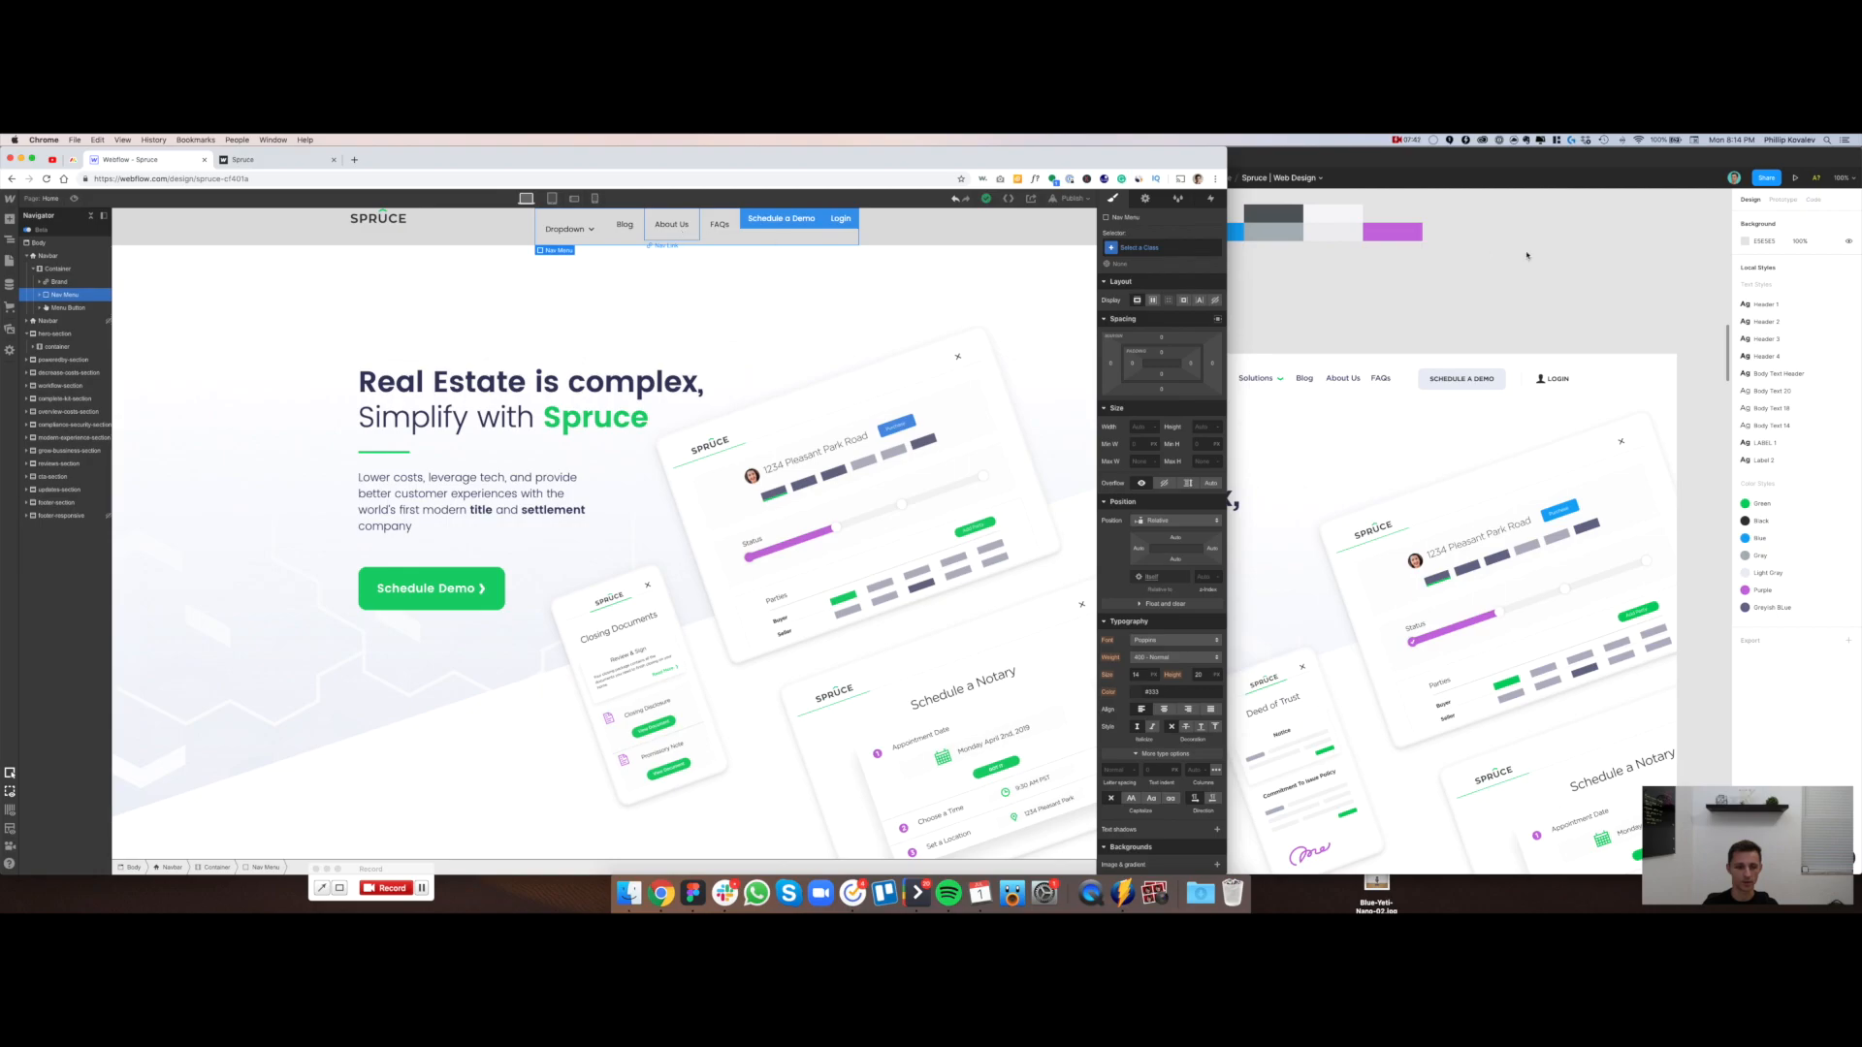
# Compare the layout of the Webflow navbar's logo, links and buttons with the header in Figma
pyautogui.click(1482, 250)
pyautogui.hscroll(2, 1299, 380)
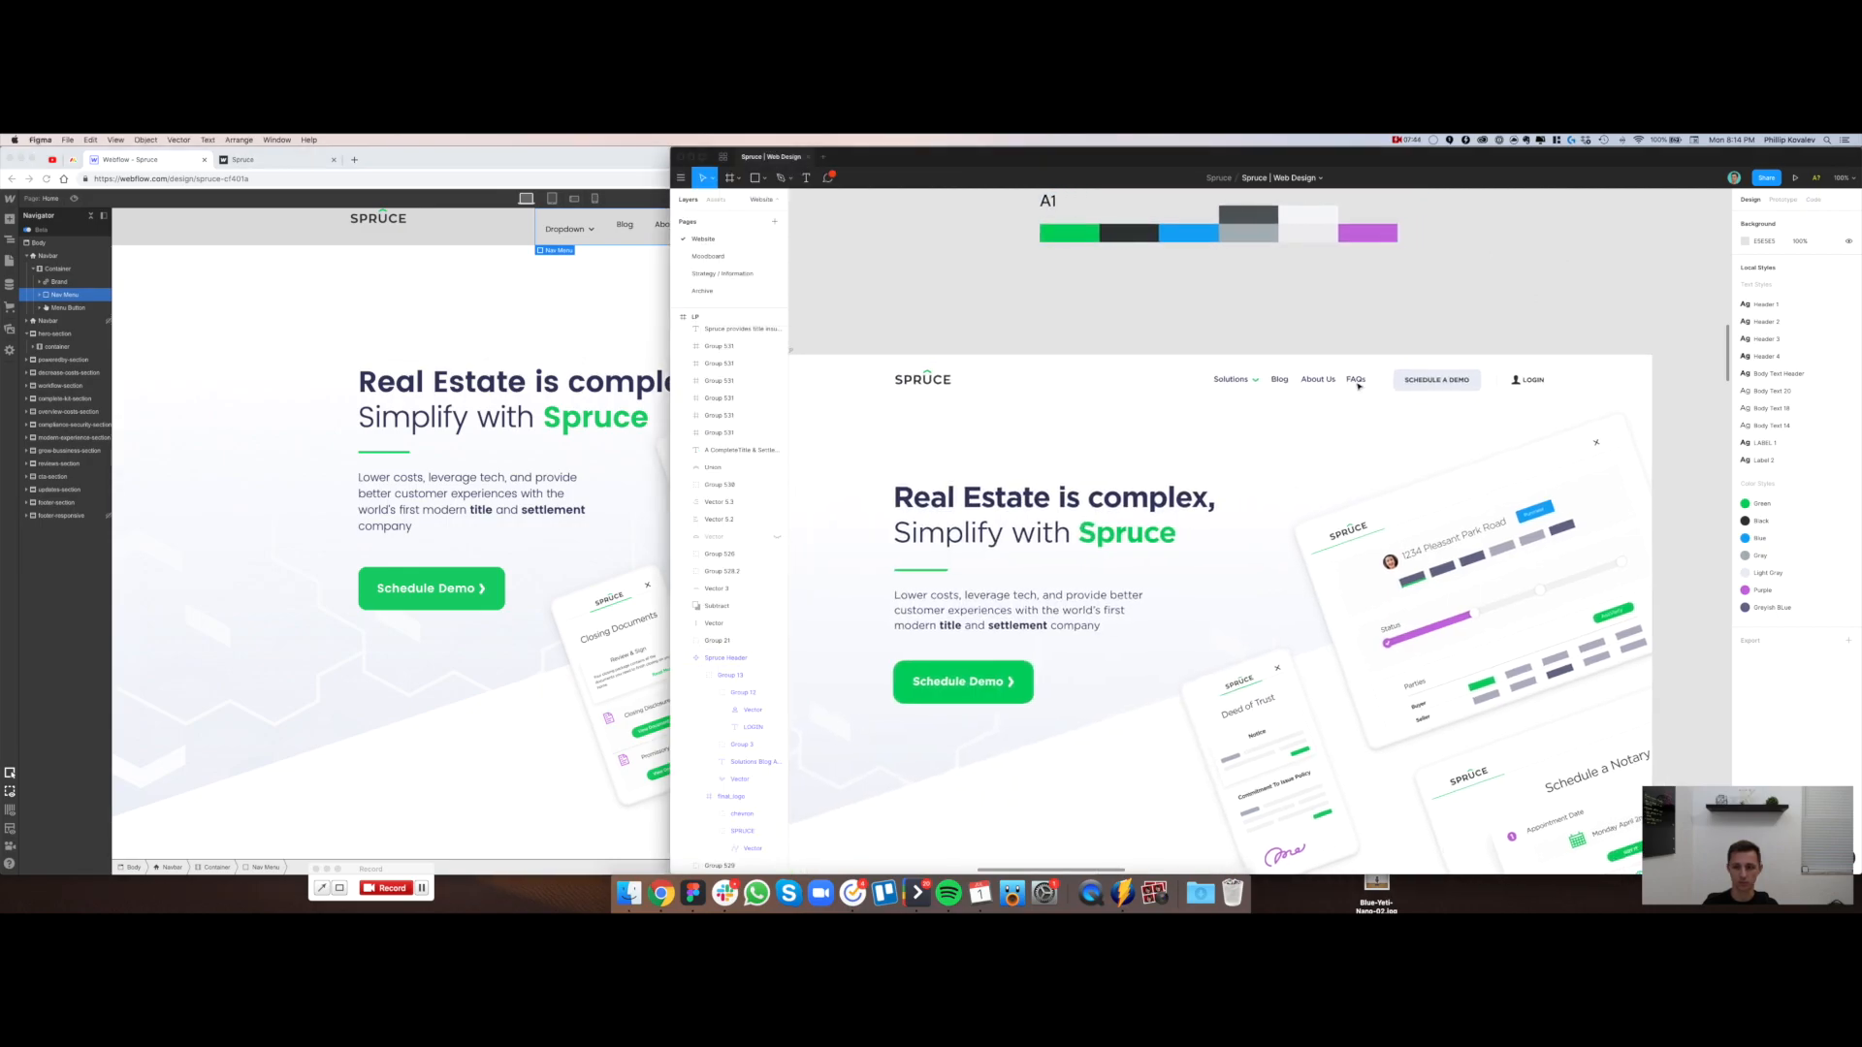
pyautogui.click(529, 343)
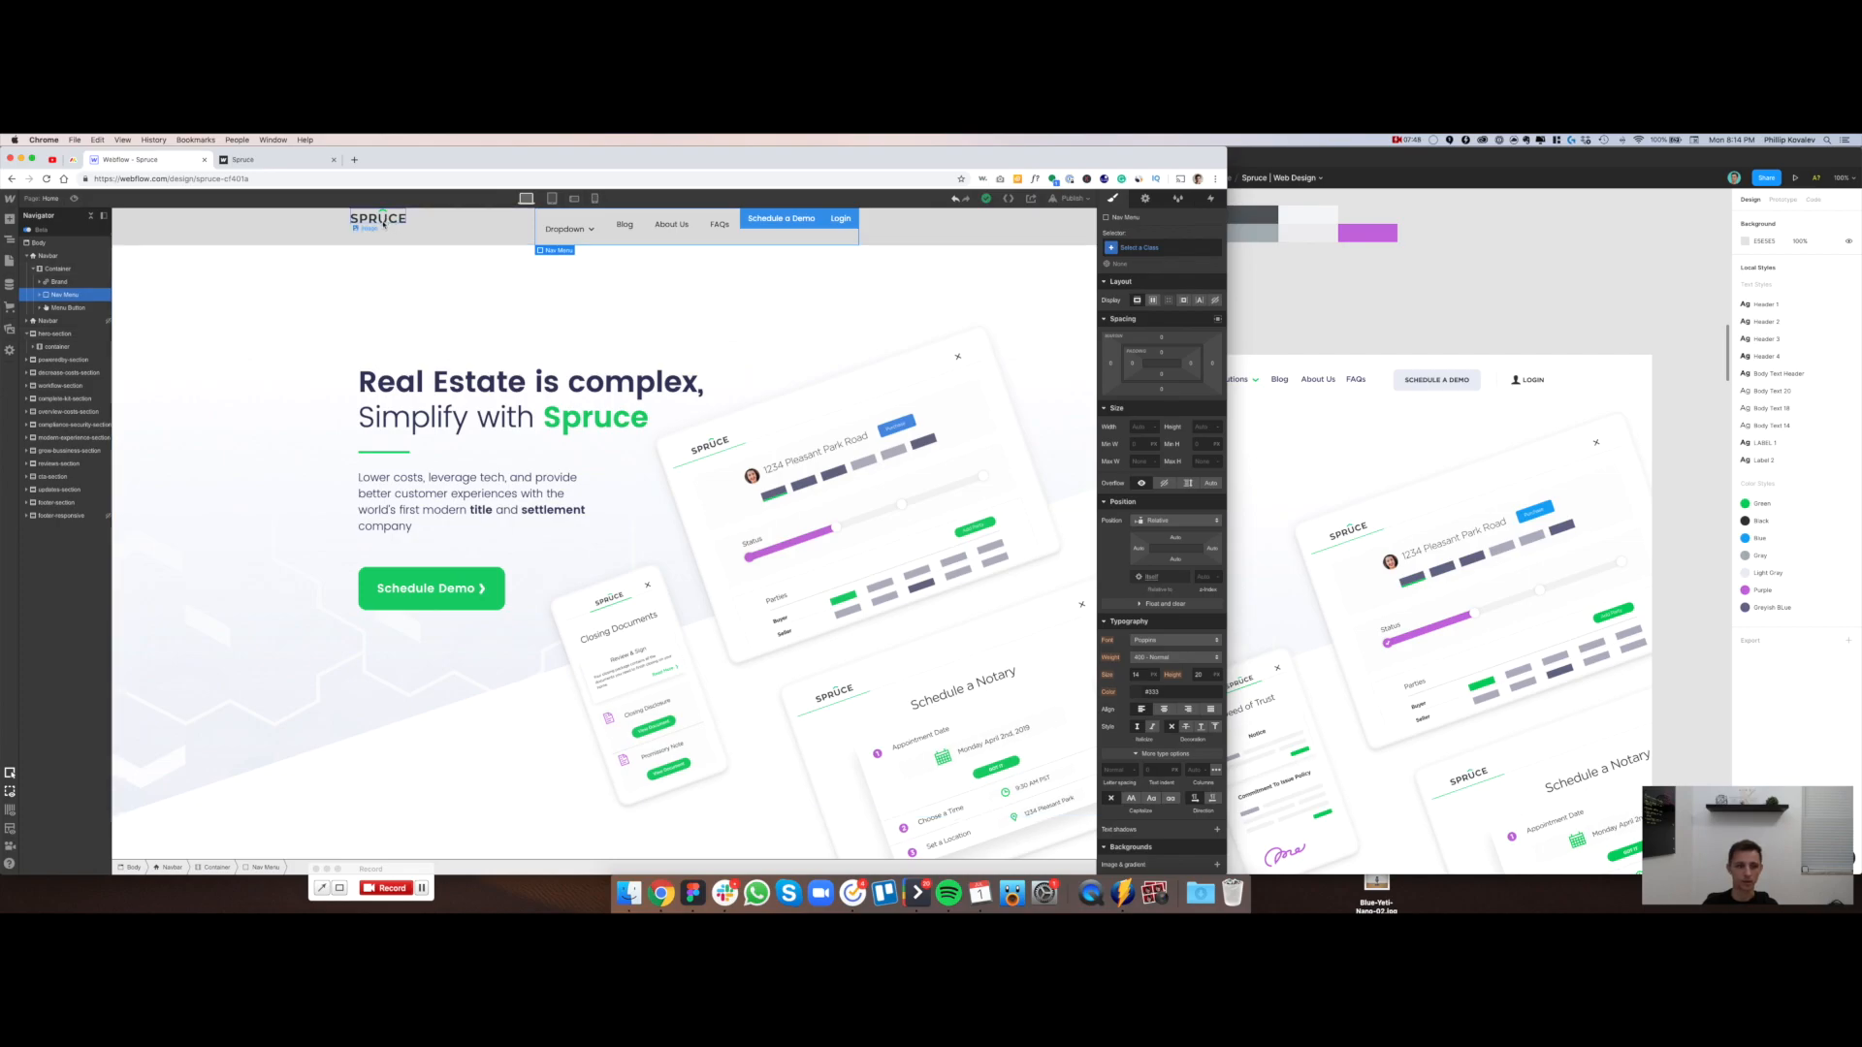
pyautogui.click(1267, 338)
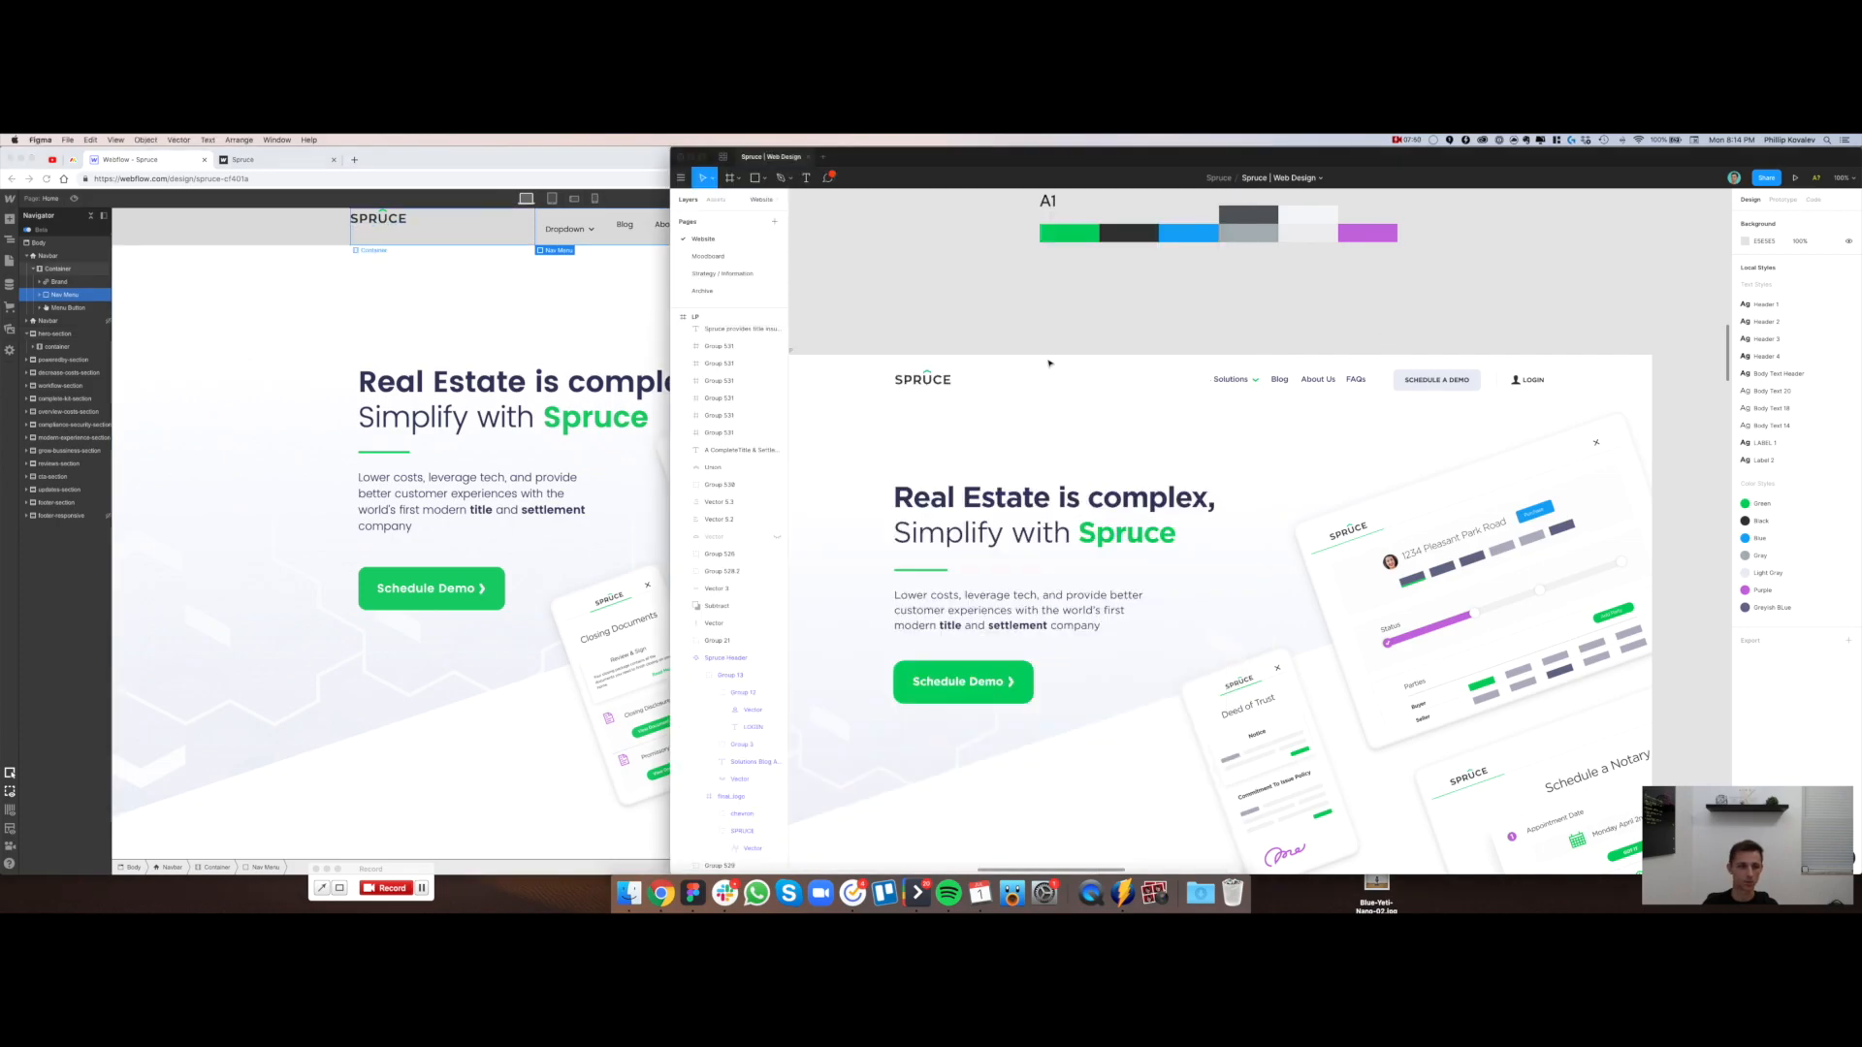
pyautogui.moveTo(945, 386); pyautogui.dragTo(1008, 387)
pyautogui.moveTo(1069, 314); pyautogui.dragTo(1044, 314)
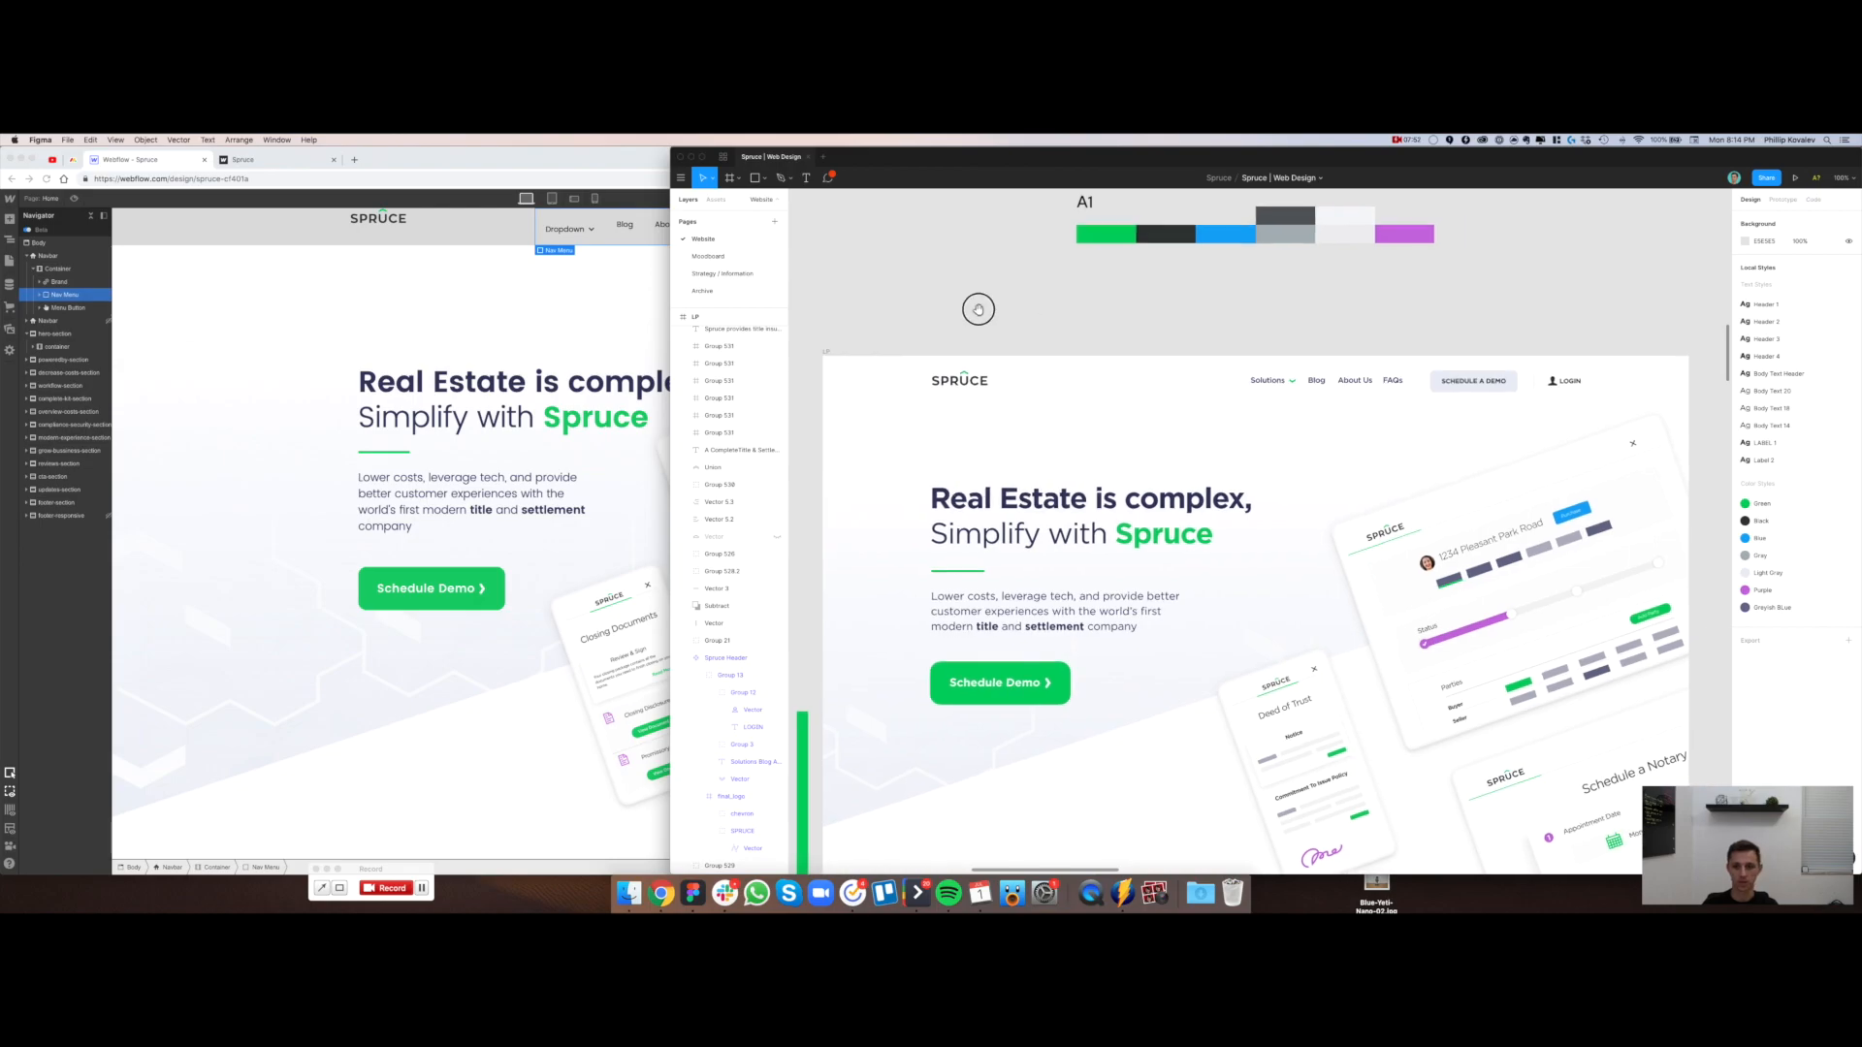
pyautogui.scroll(-1, 980, 307)
pyautogui.hscroll(1, 981, 308)
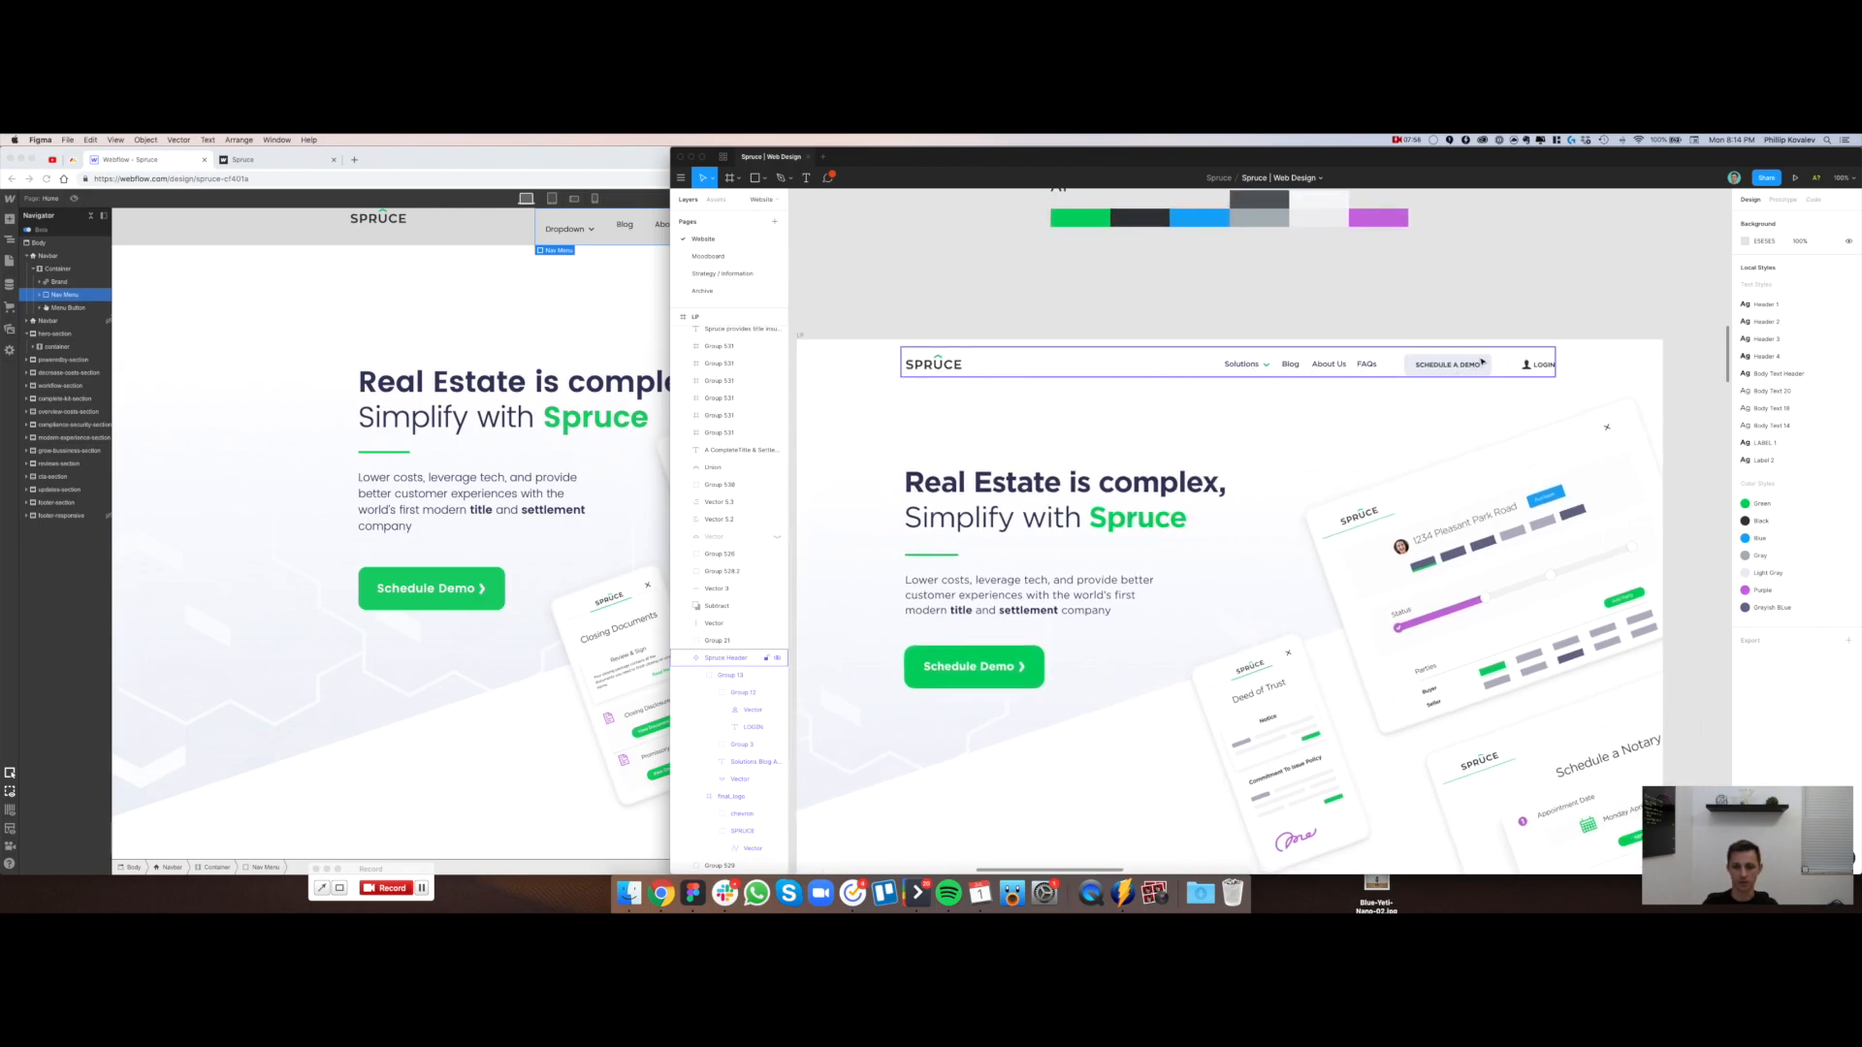
pyautogui.hscroll(-1, 968, 331)
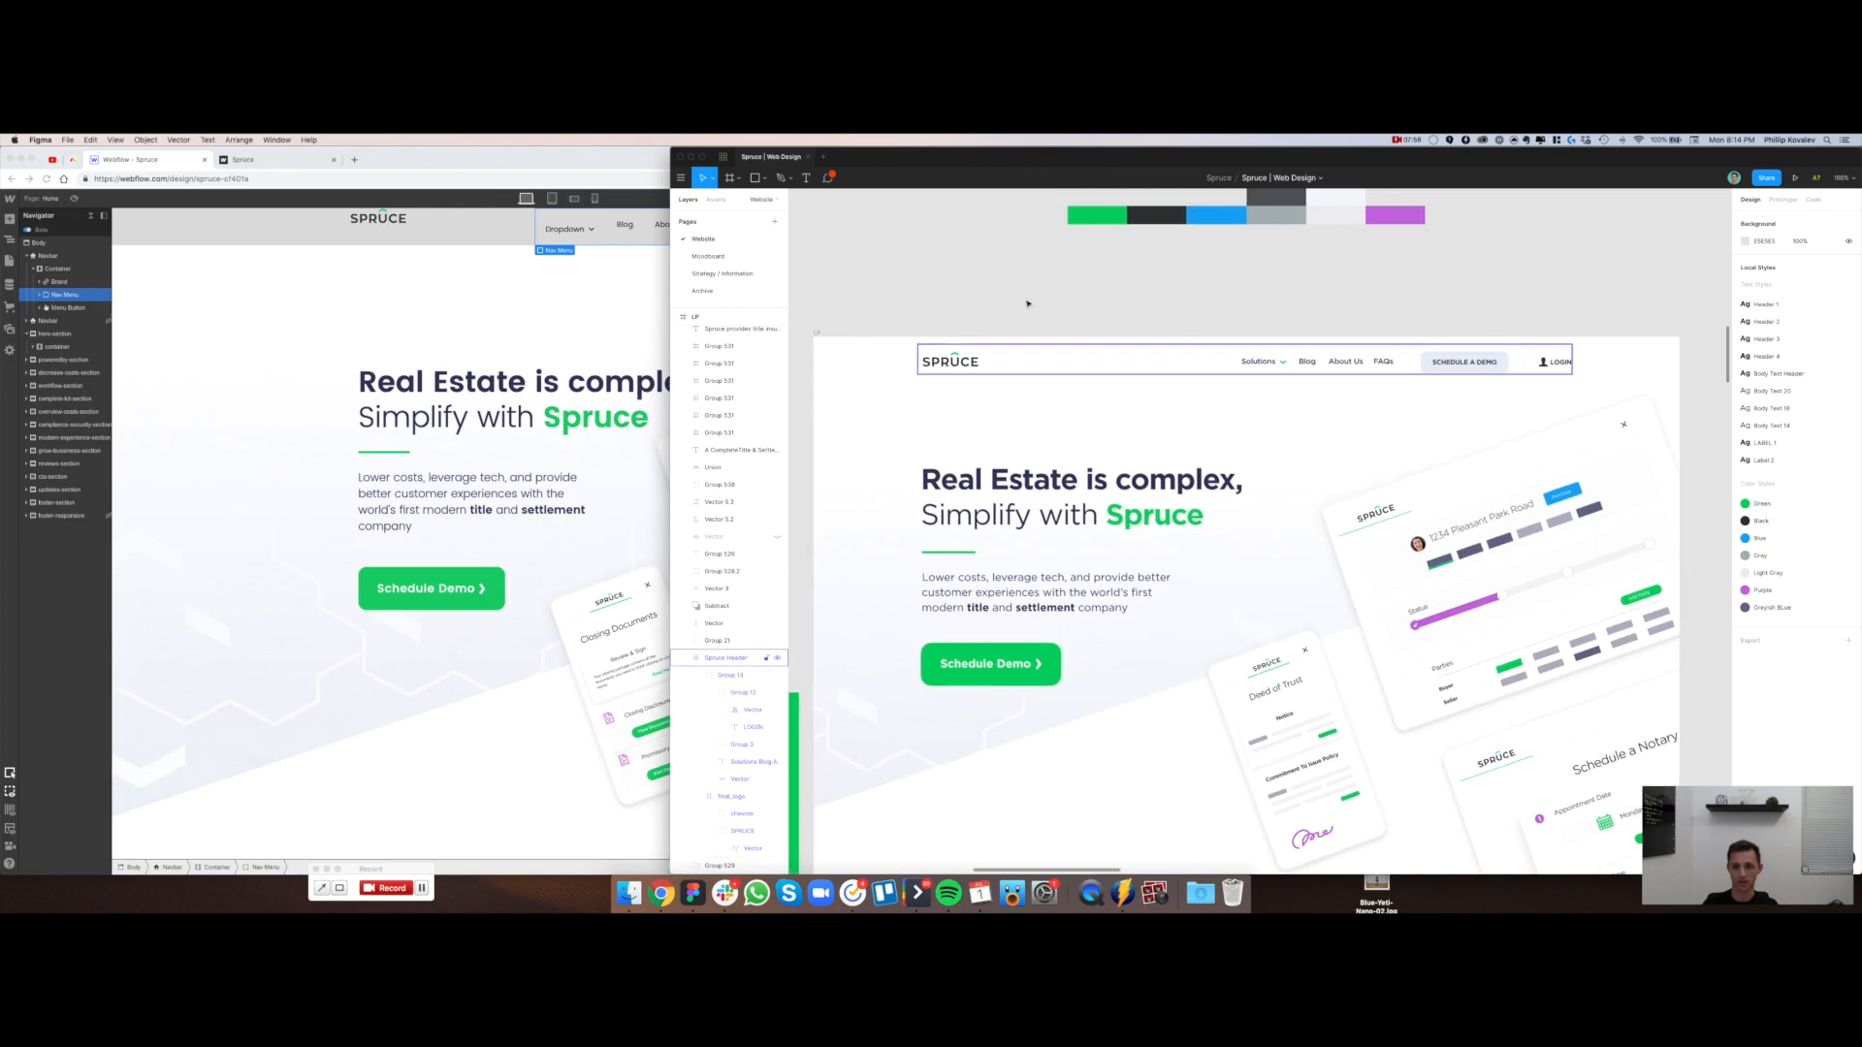
pyautogui.hscroll(2, 1241, 339)
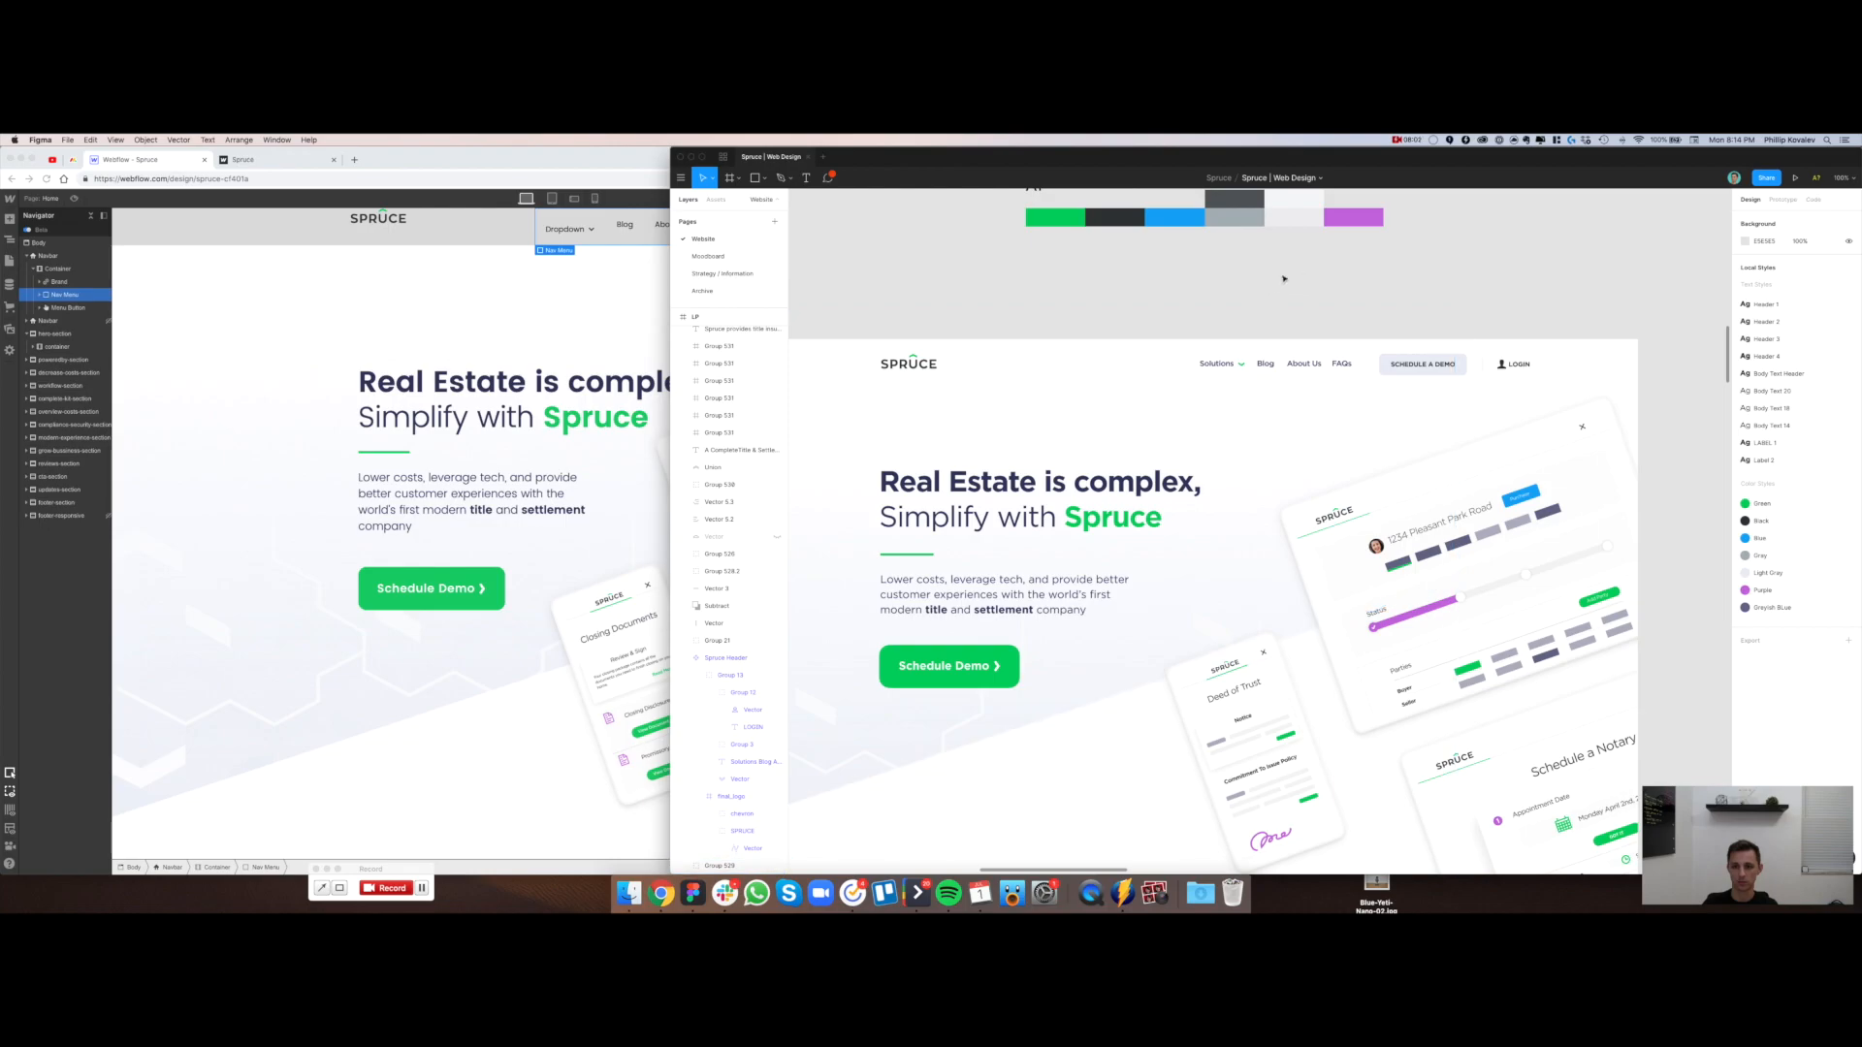
# In Webflow, set the navbar's Nav Menu to a horizontal flex layout with its items aligned to the center
pyautogui.click(373, 234)
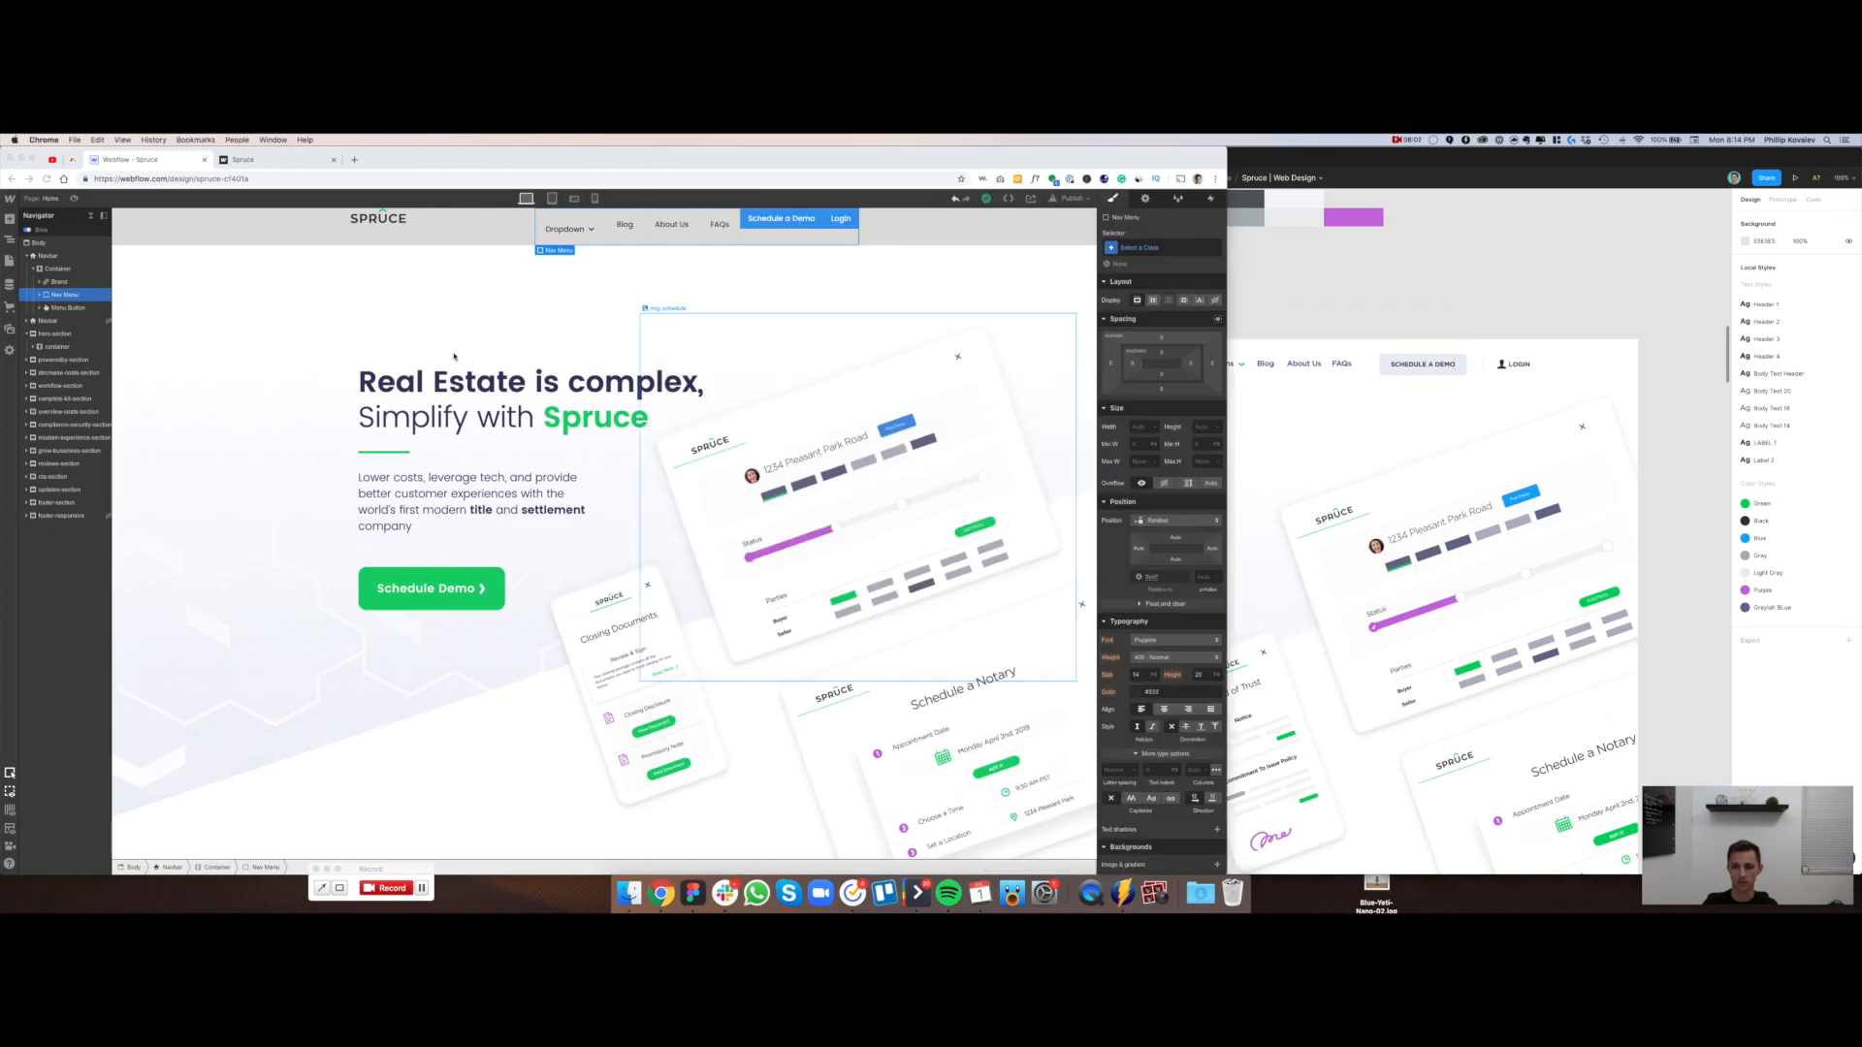
pyautogui.click(39, 296)
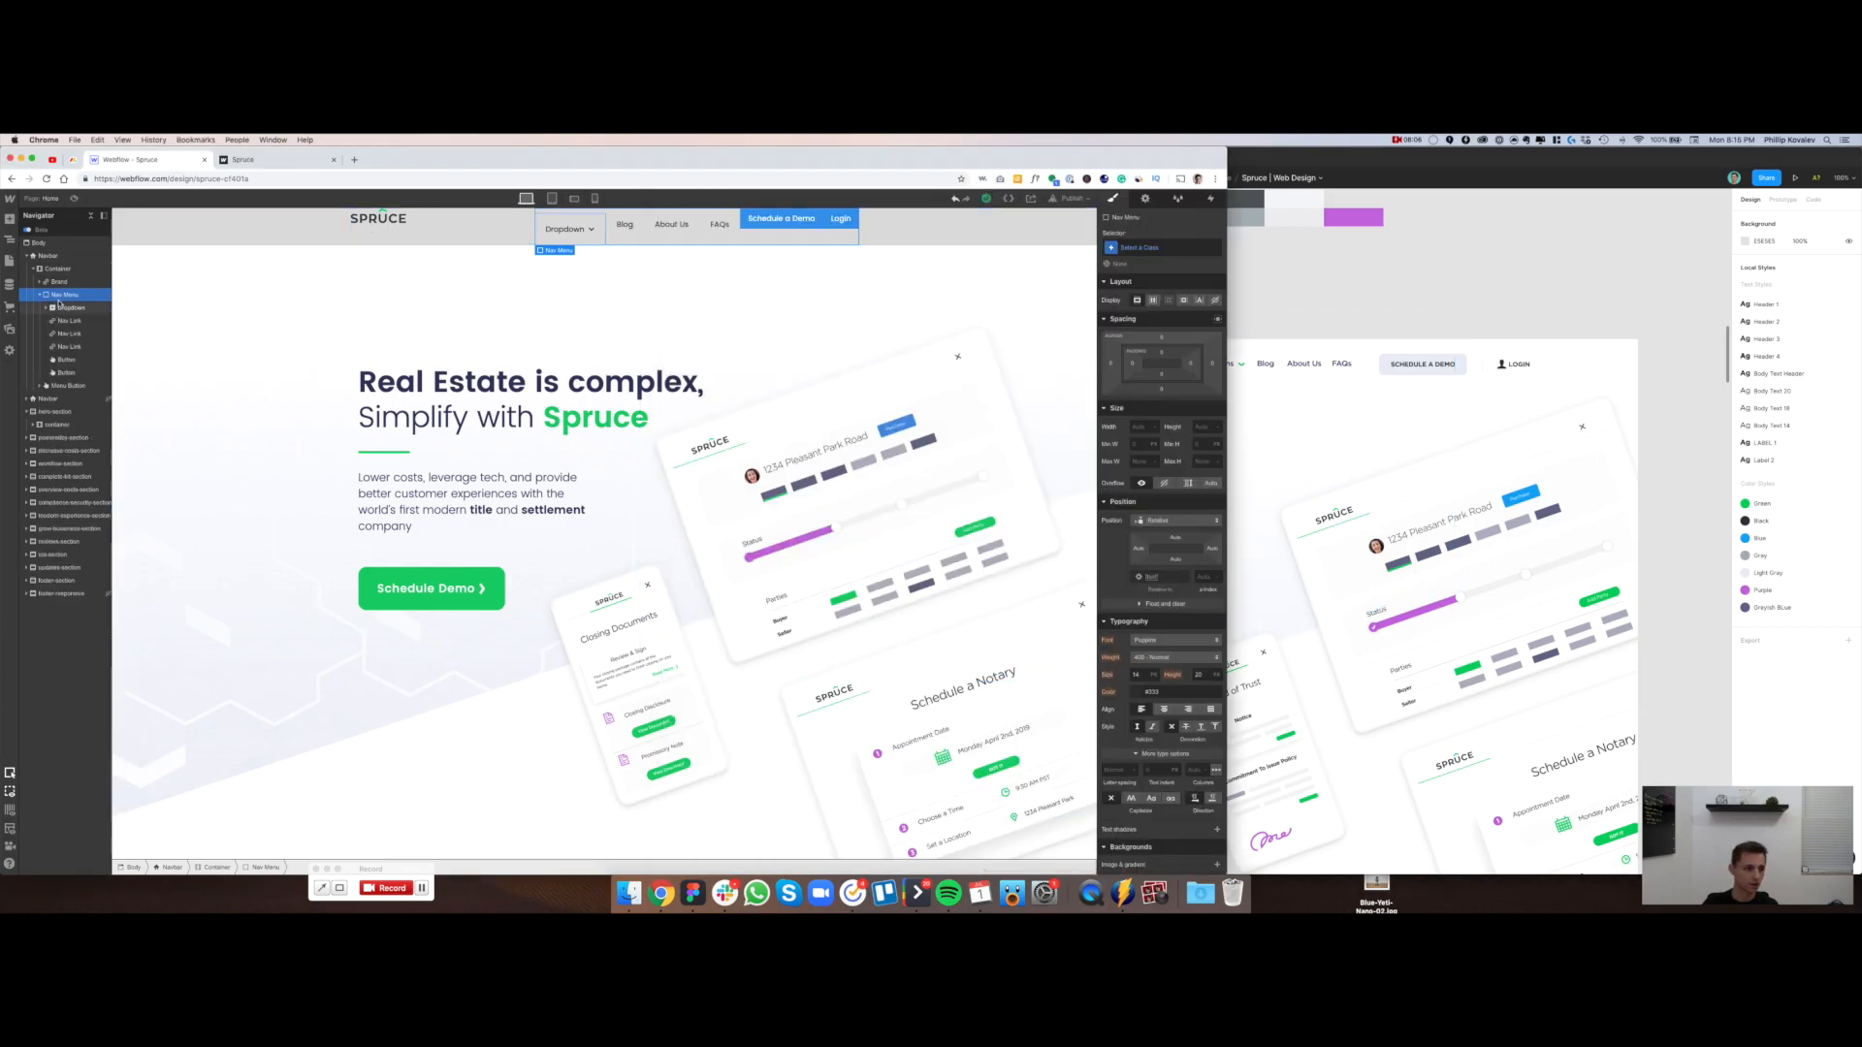
pyautogui.click(1152, 302)
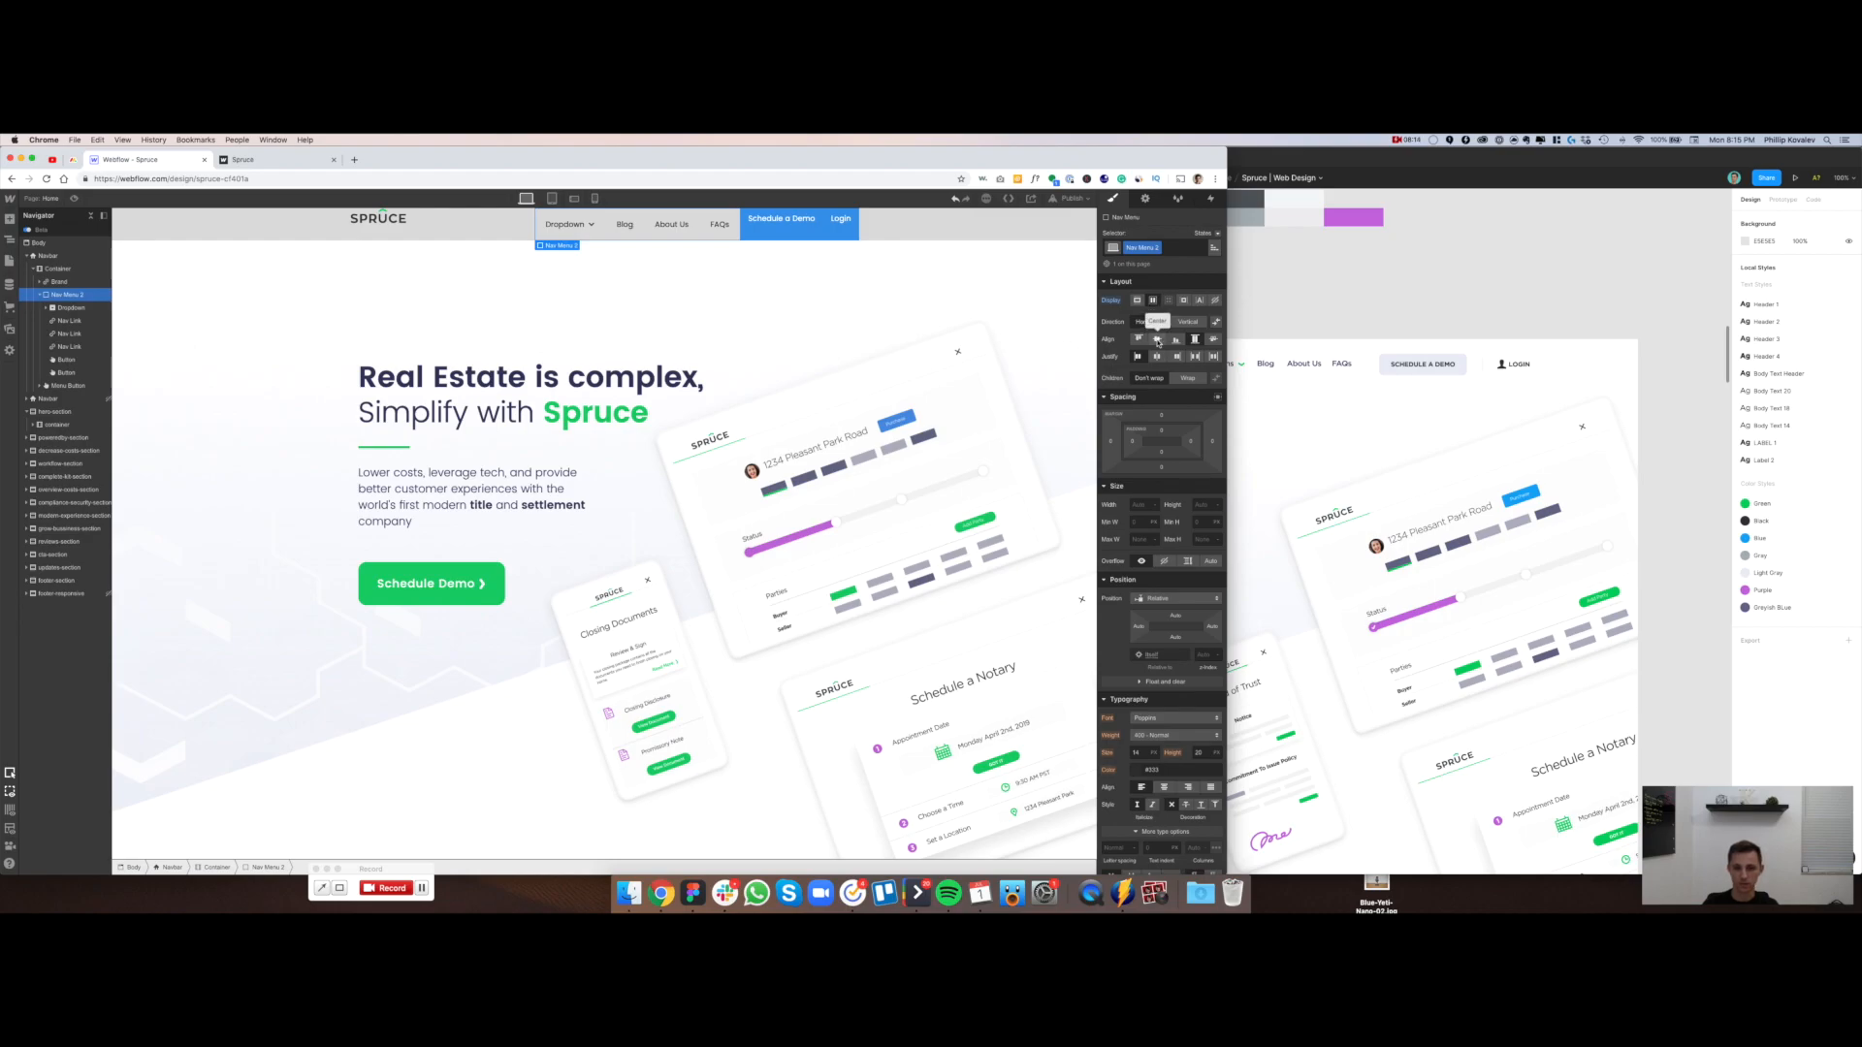
pyautogui.click(1157, 340)
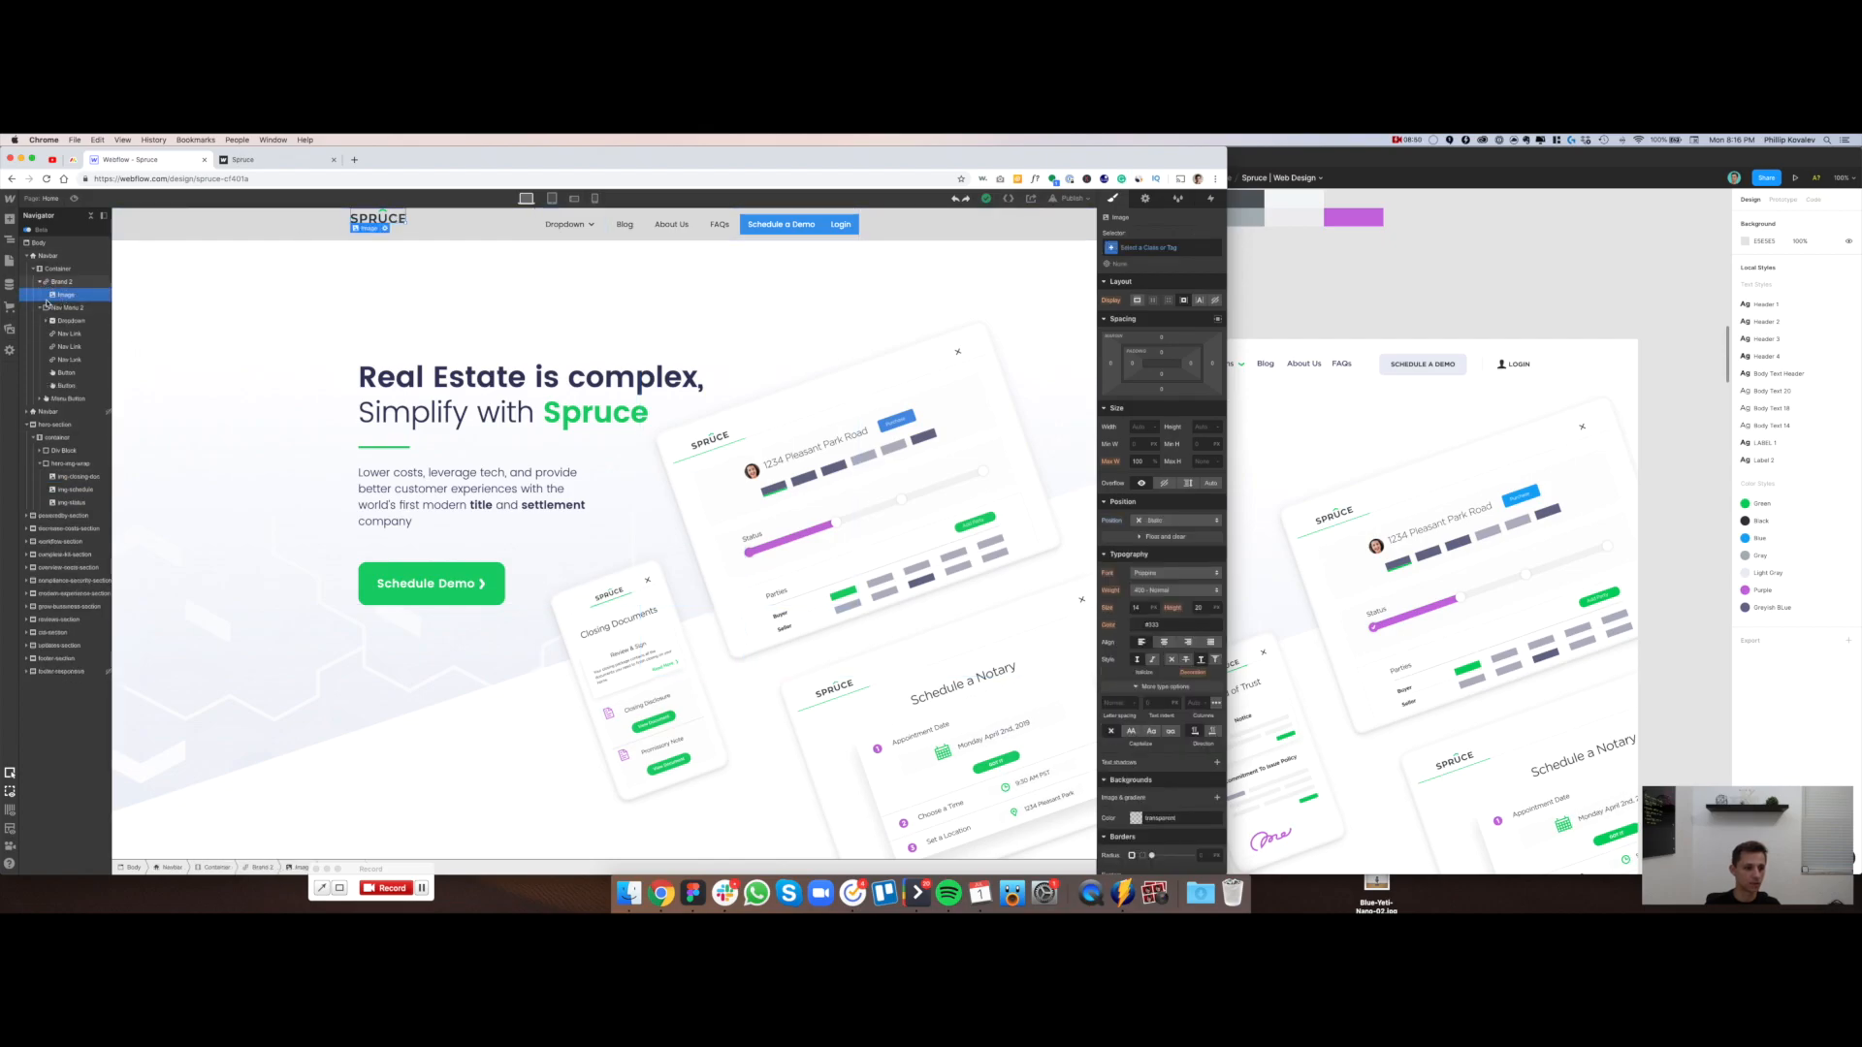
# Add a Div Block inside the navbar's Container and nest the Brand and Nav Menu in it
pyautogui.click(58, 308)
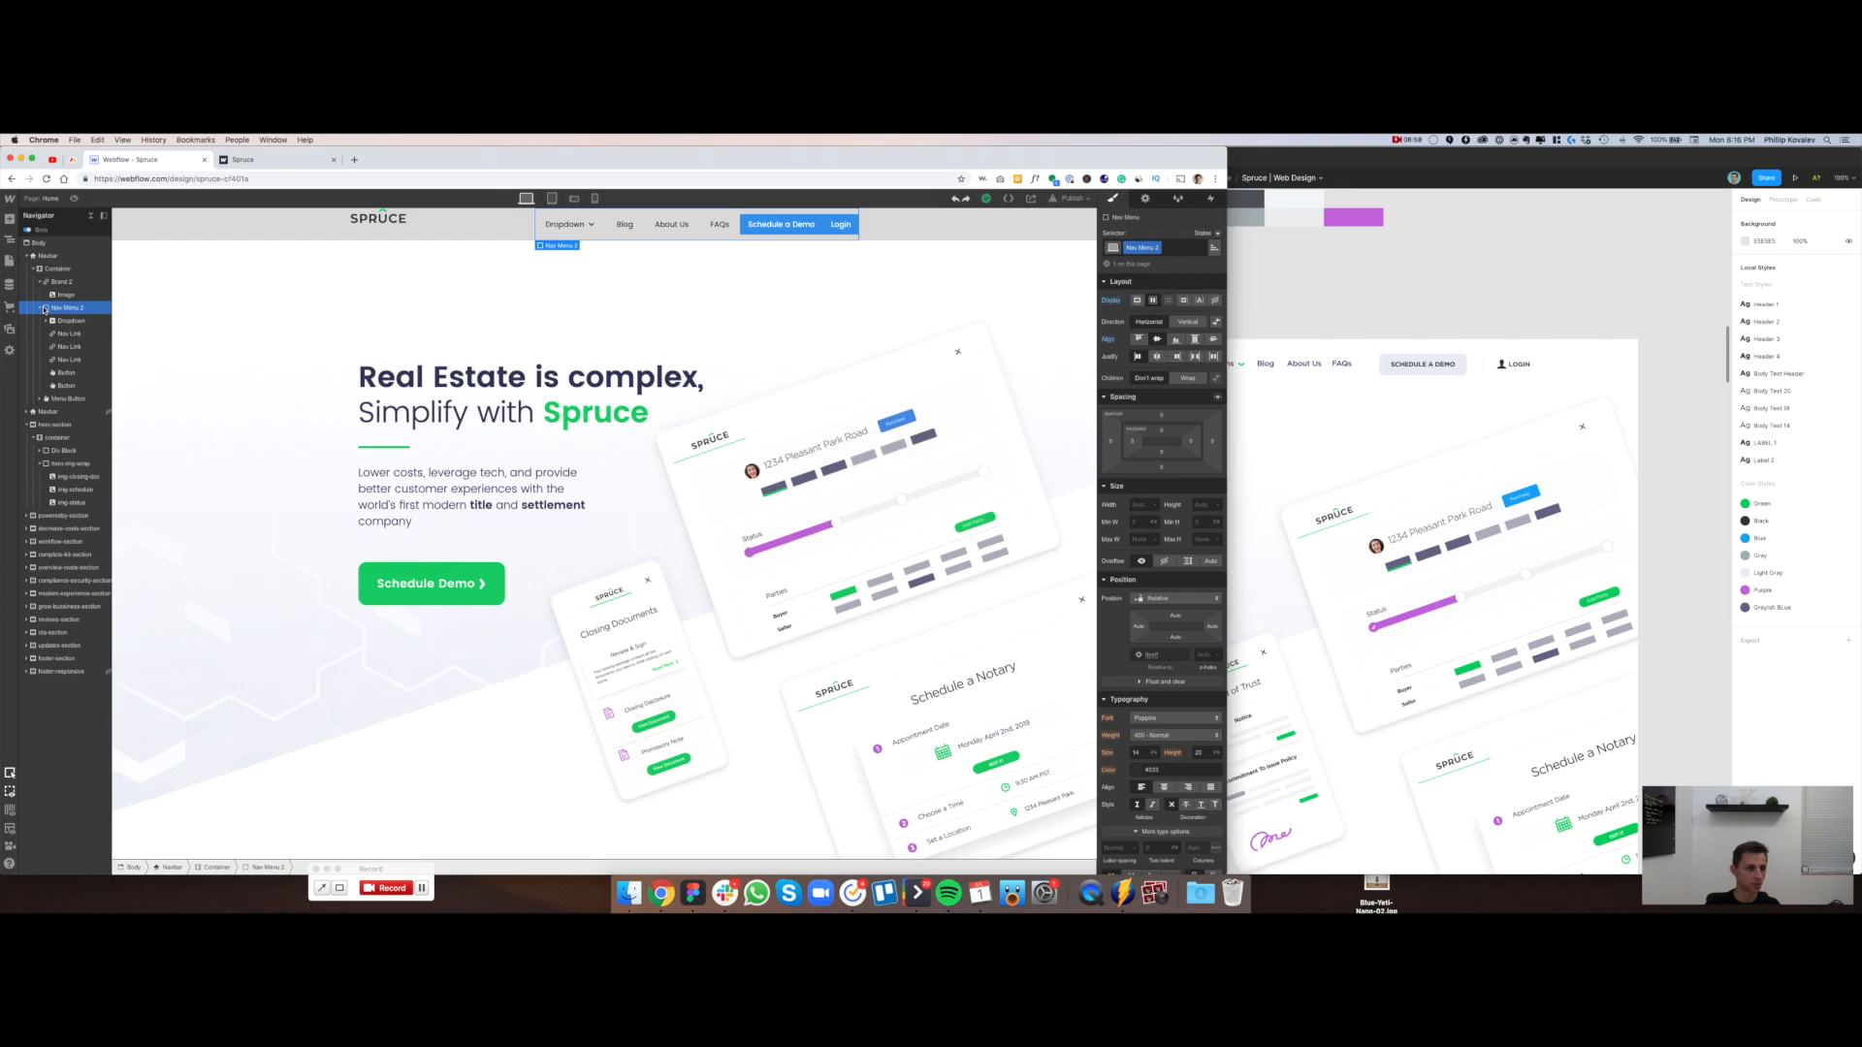
pyautogui.click(44, 308)
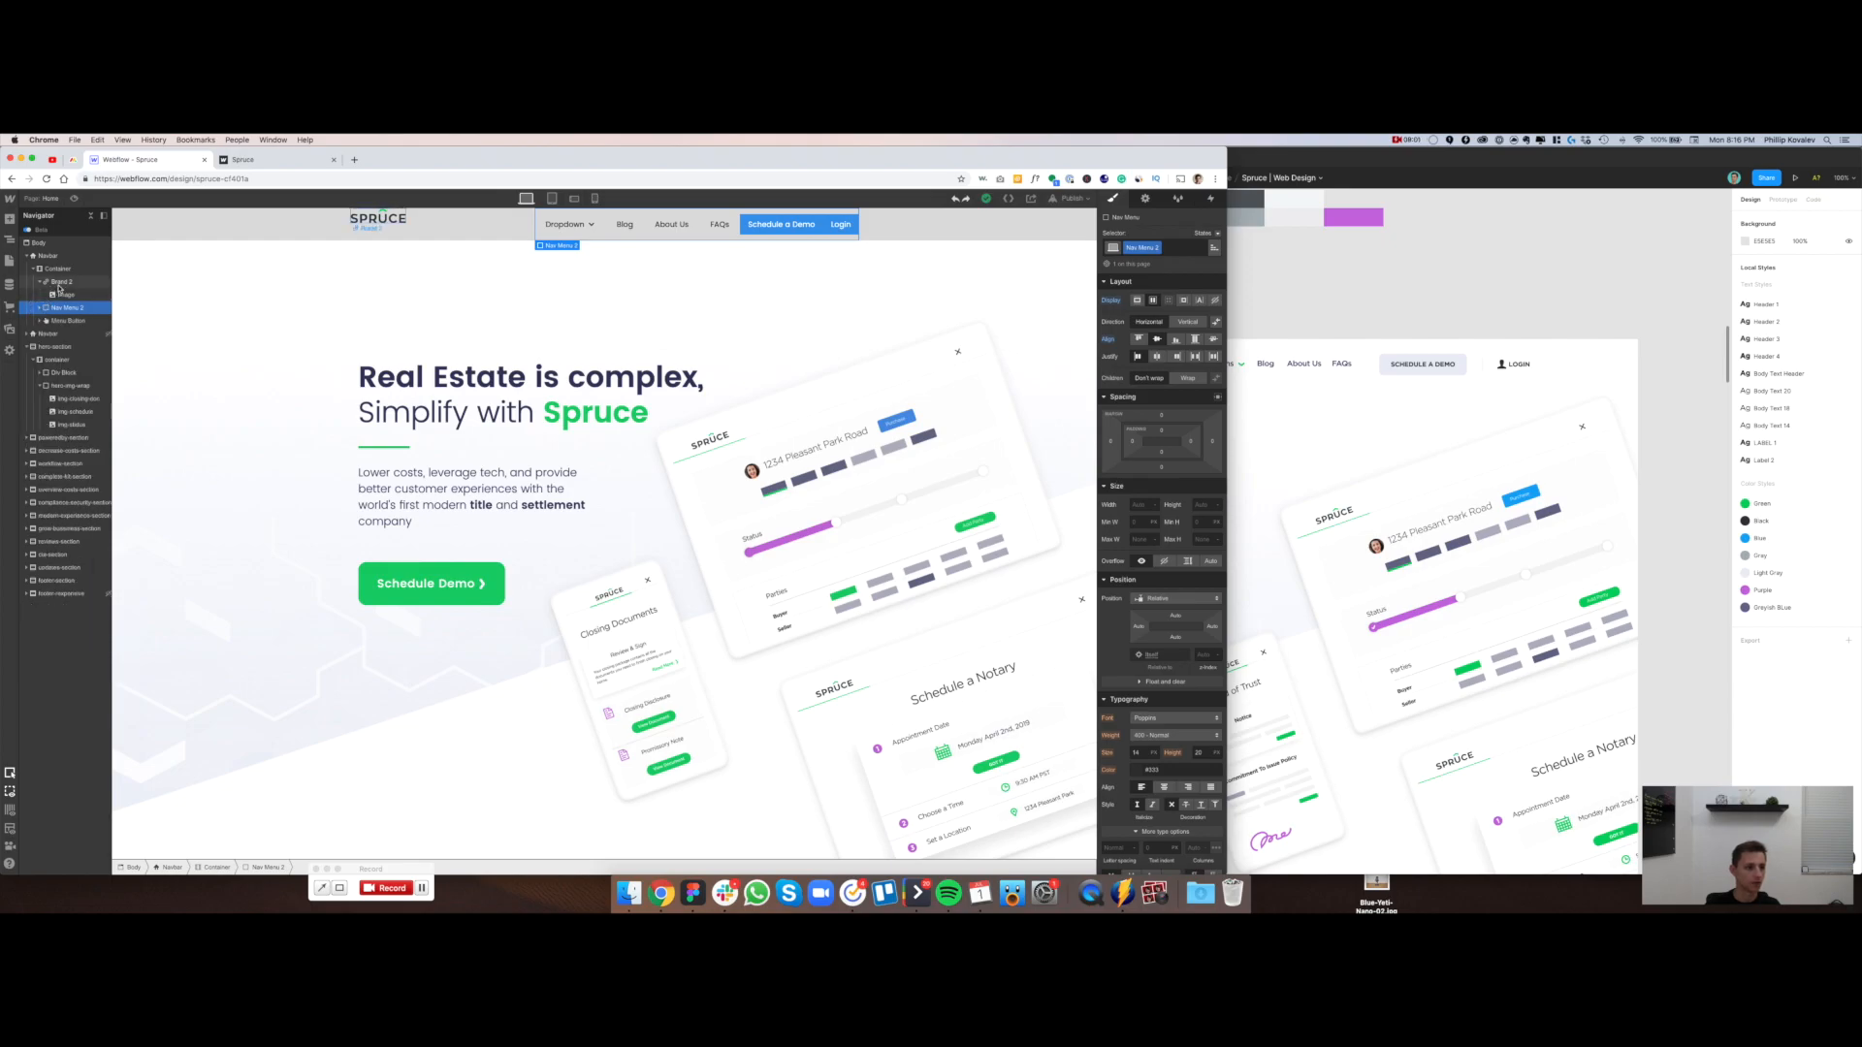
pyautogui.click(40, 282)
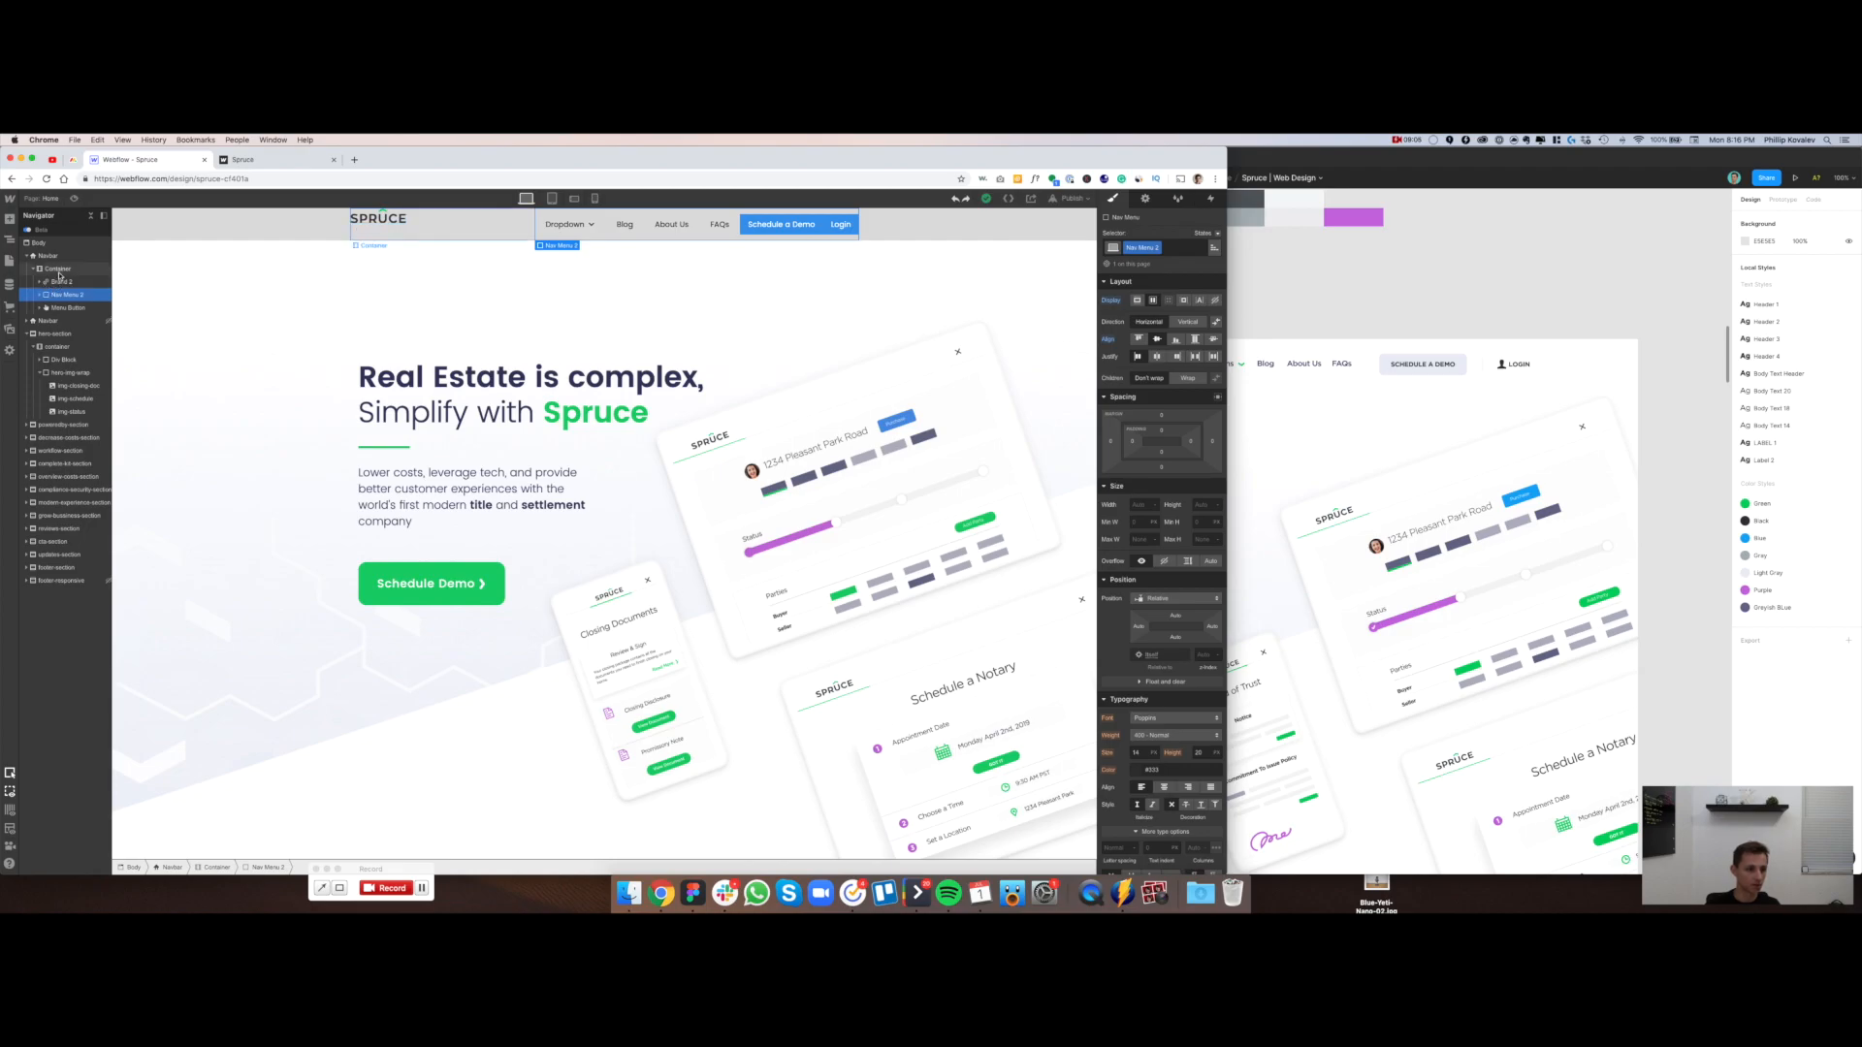
pyautogui.click(58, 269)
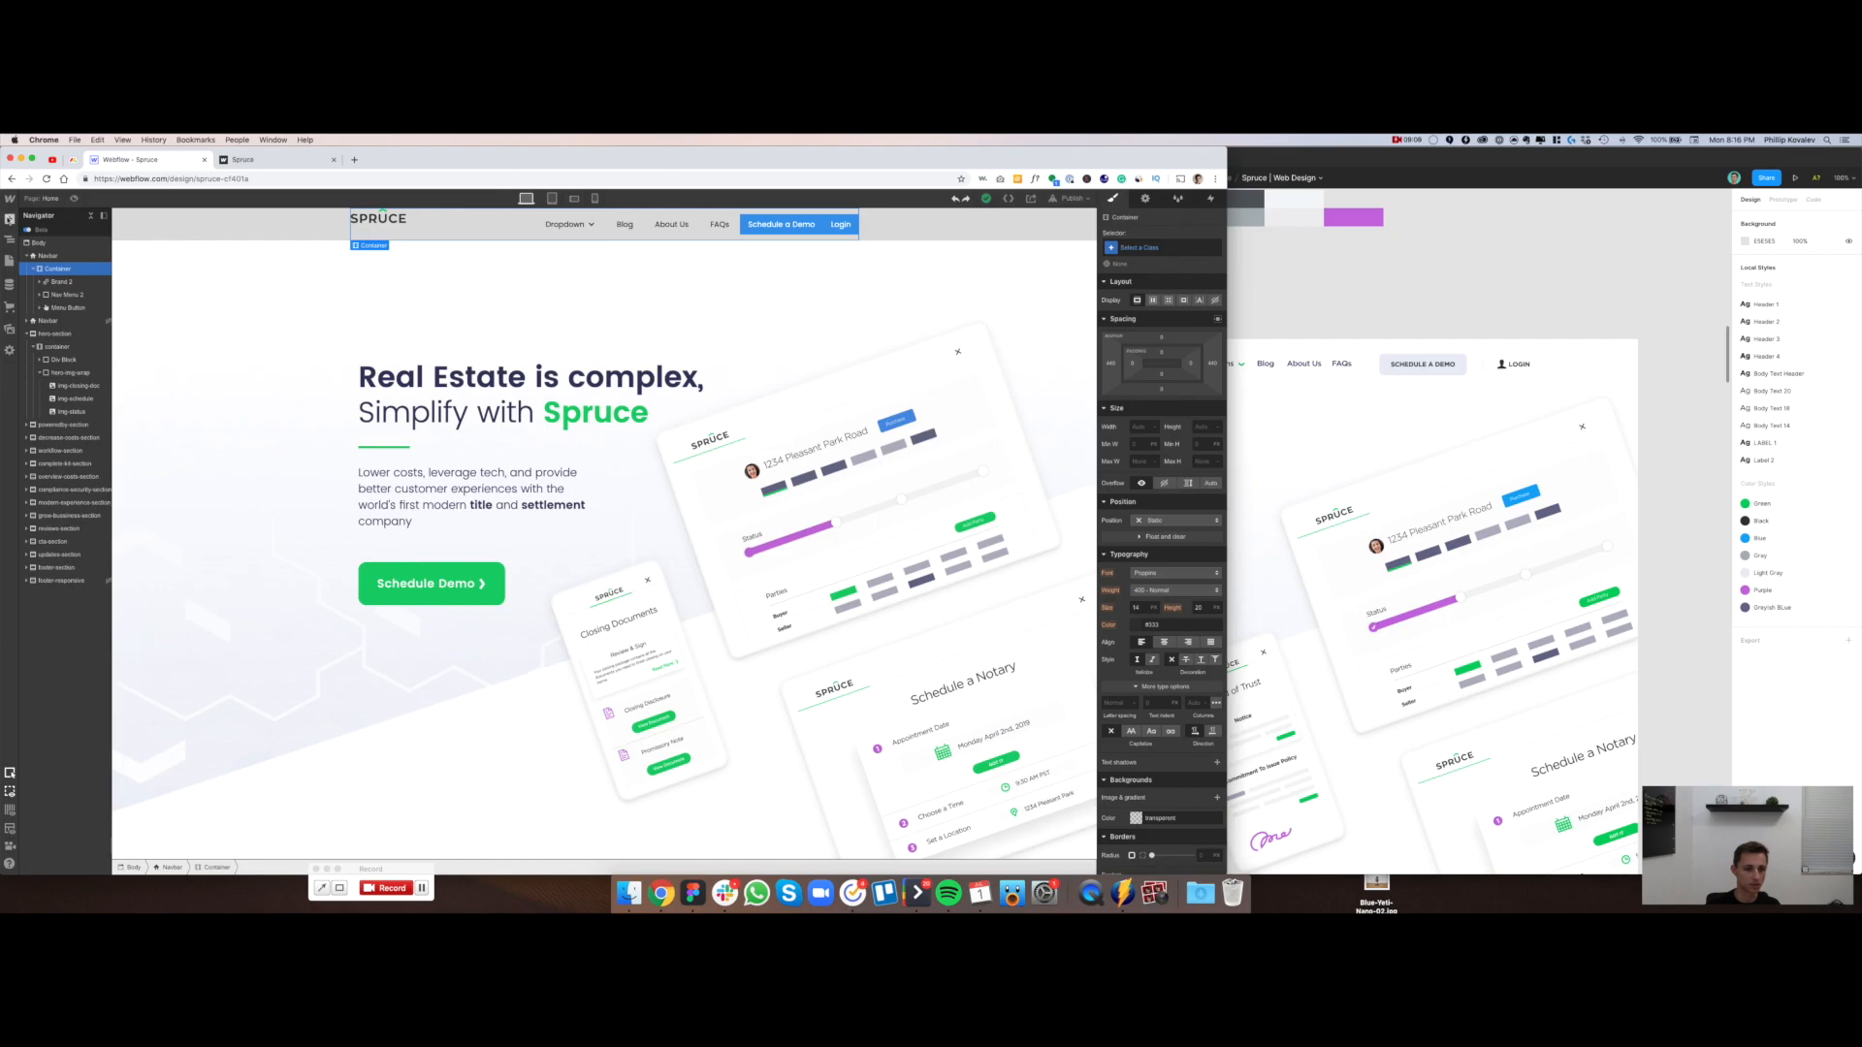
pyautogui.click(9, 219)
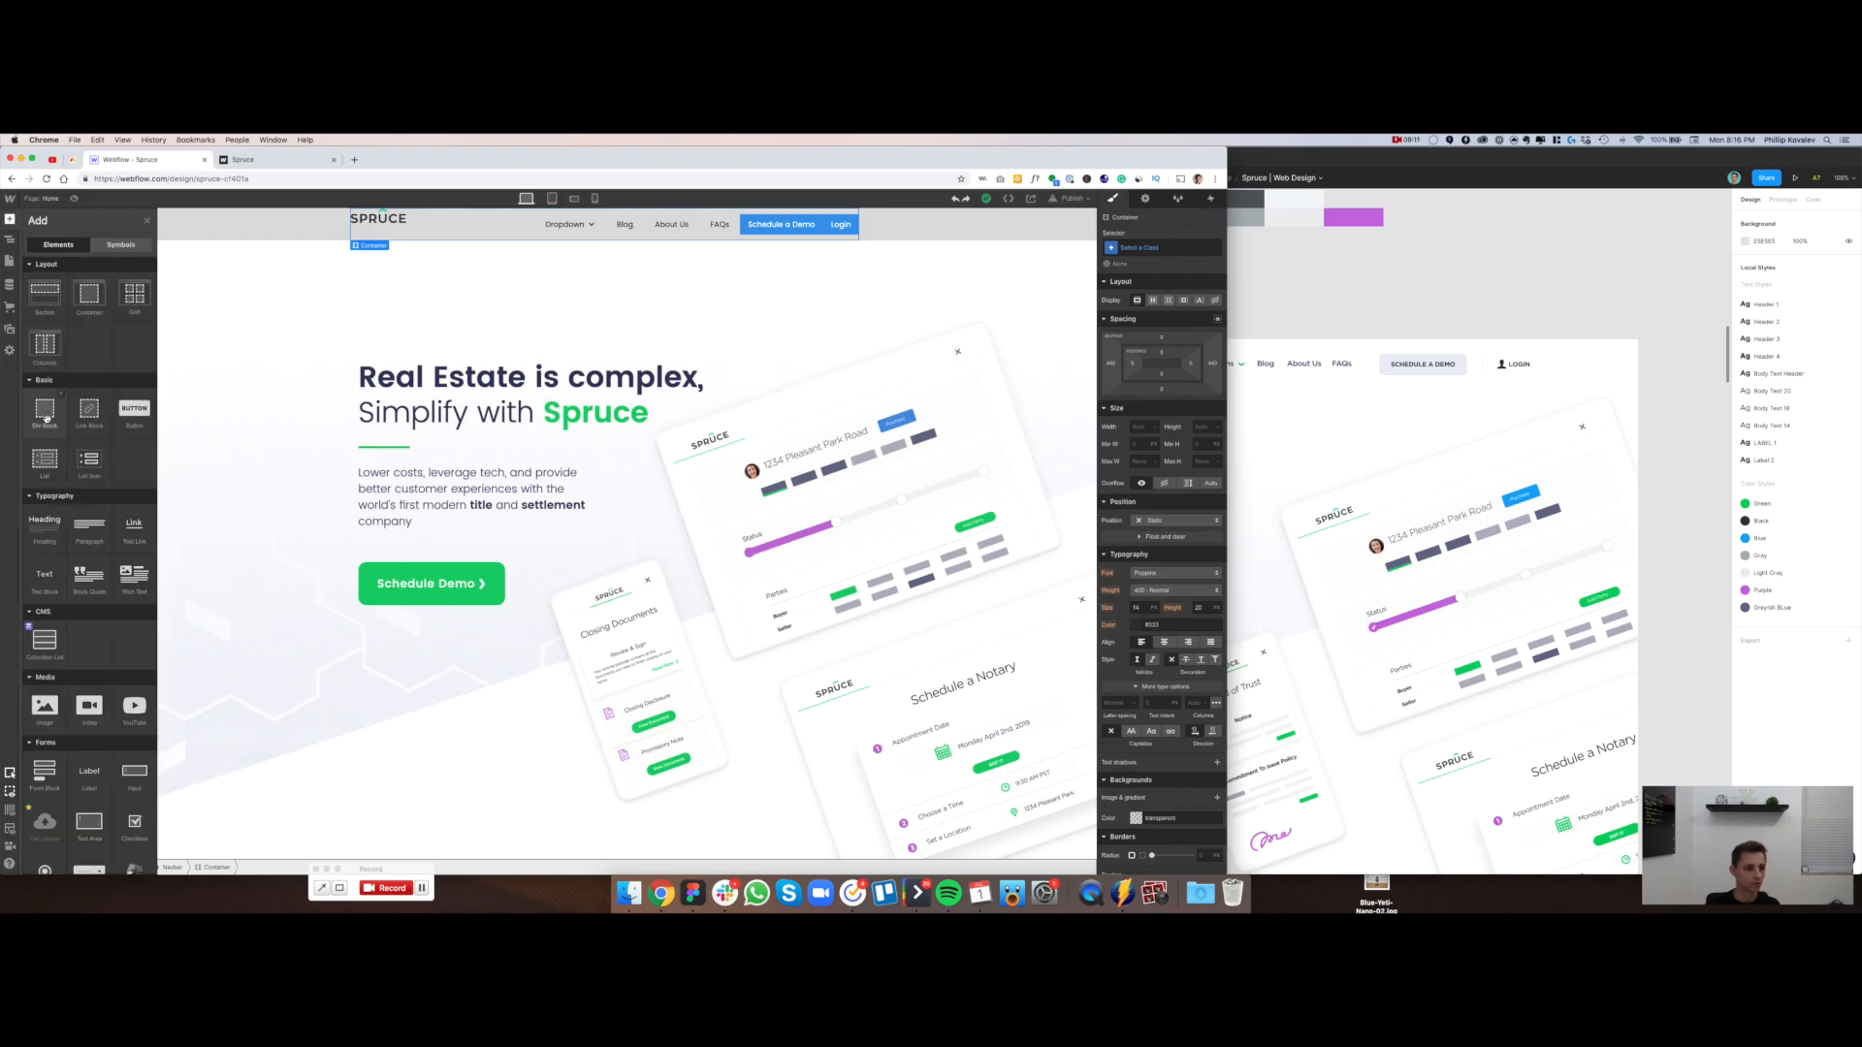
pyautogui.moveTo(46, 419); pyautogui.dragTo(64, 289)
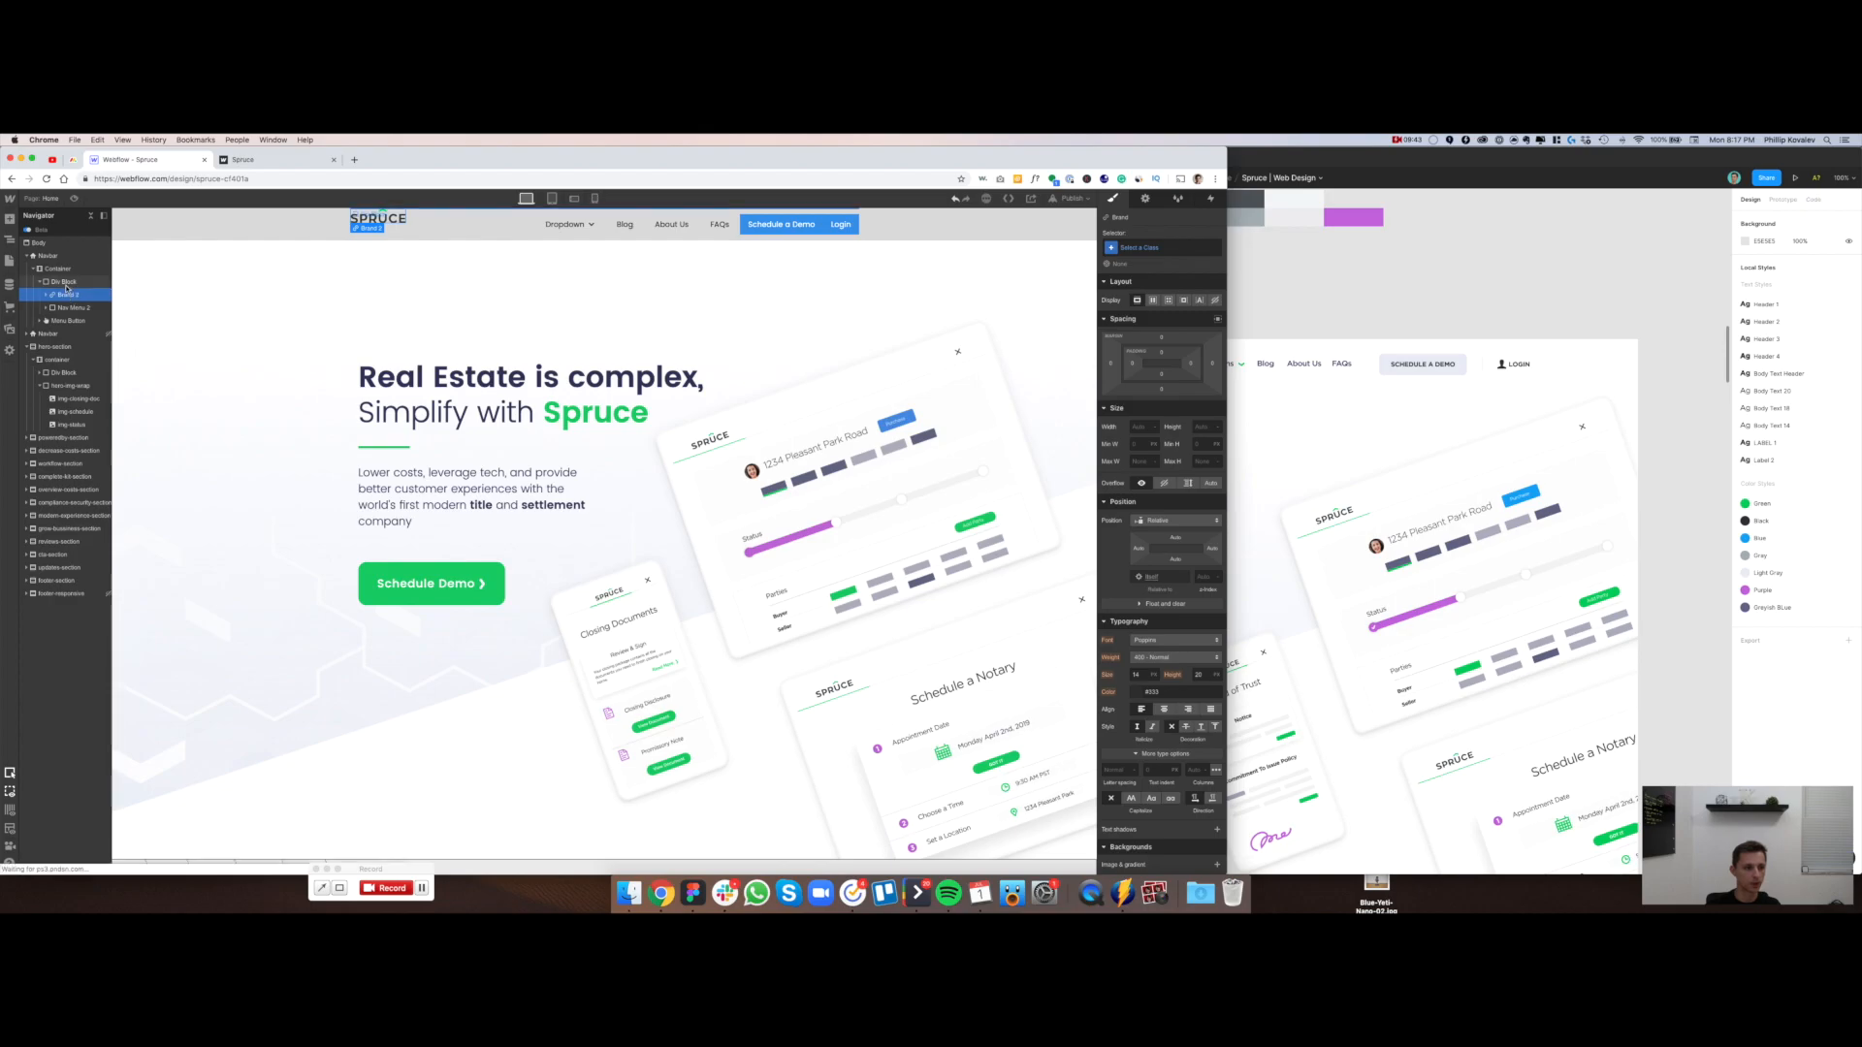
# Give the new Div Block the class navigation-inner and set it to horizontal flex, center-aligned and justified with space between
pyautogui.click(65, 283)
pyautogui.click(1110, 249)
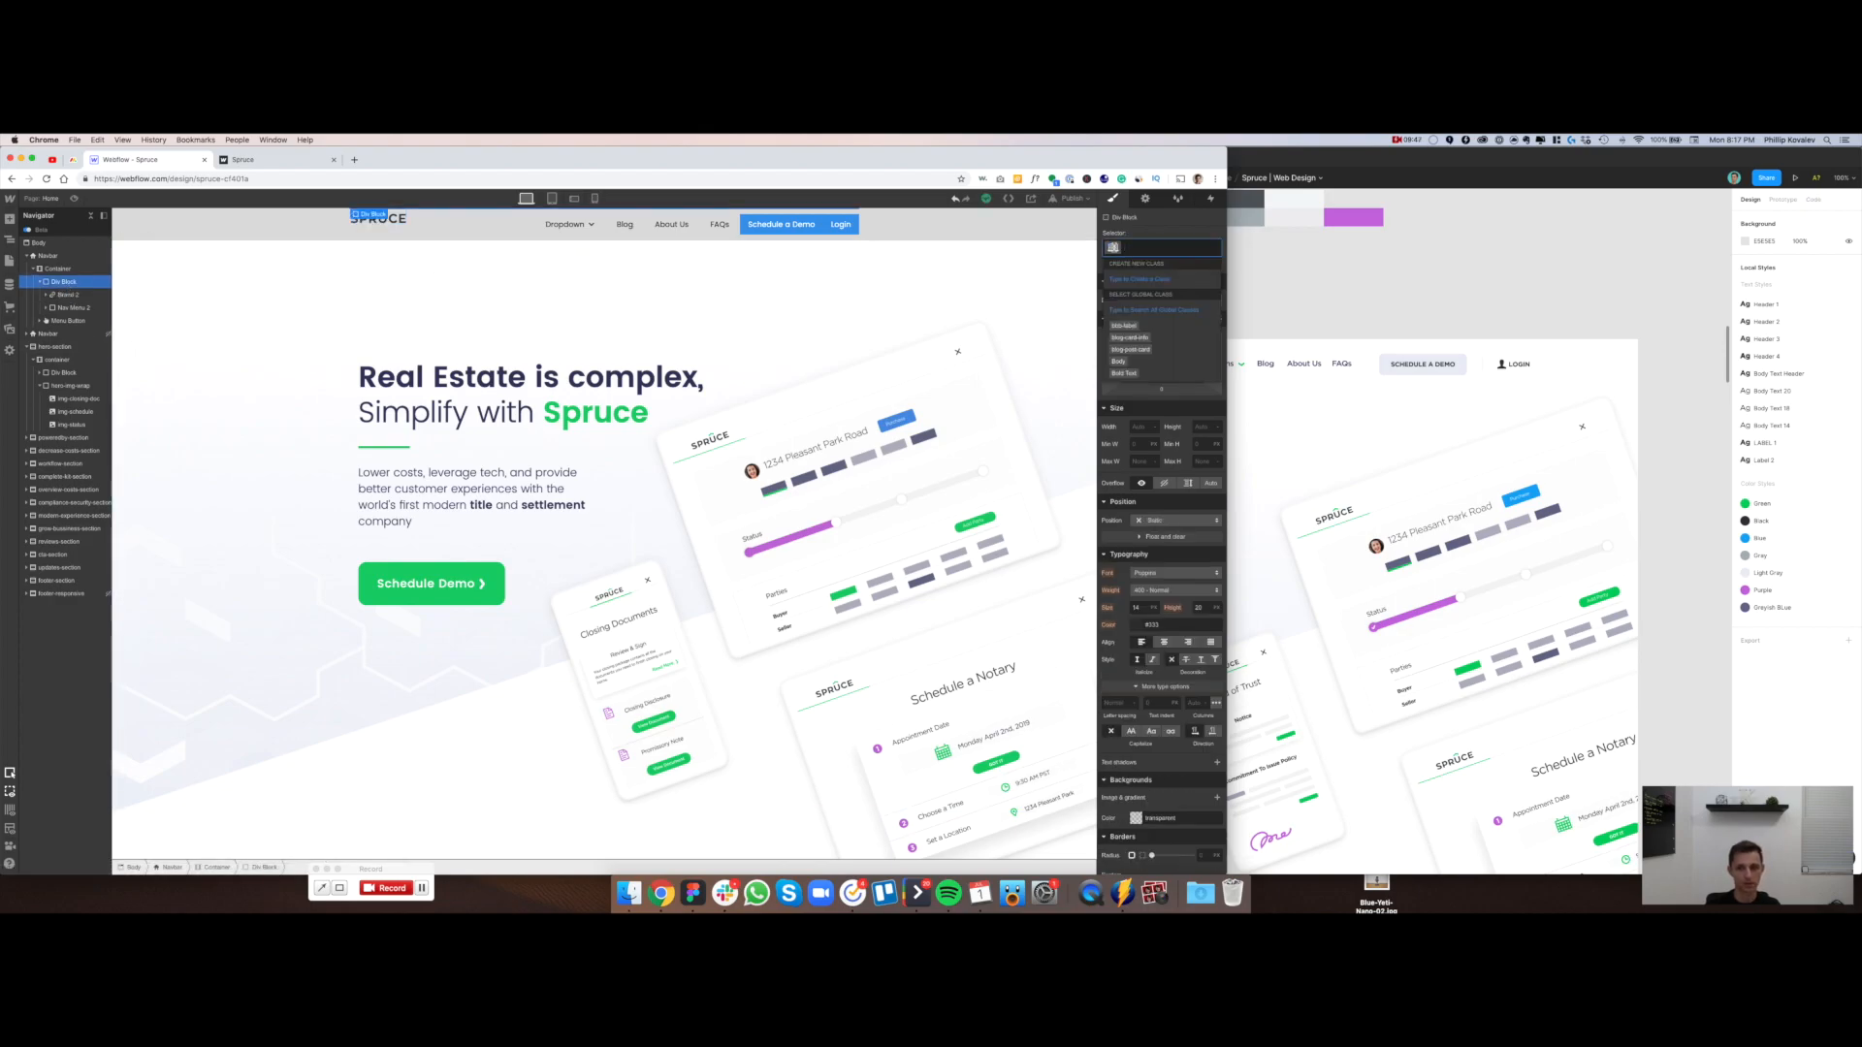
pyautogui.write('navigation-inner')
pyautogui.click(1140, 276)
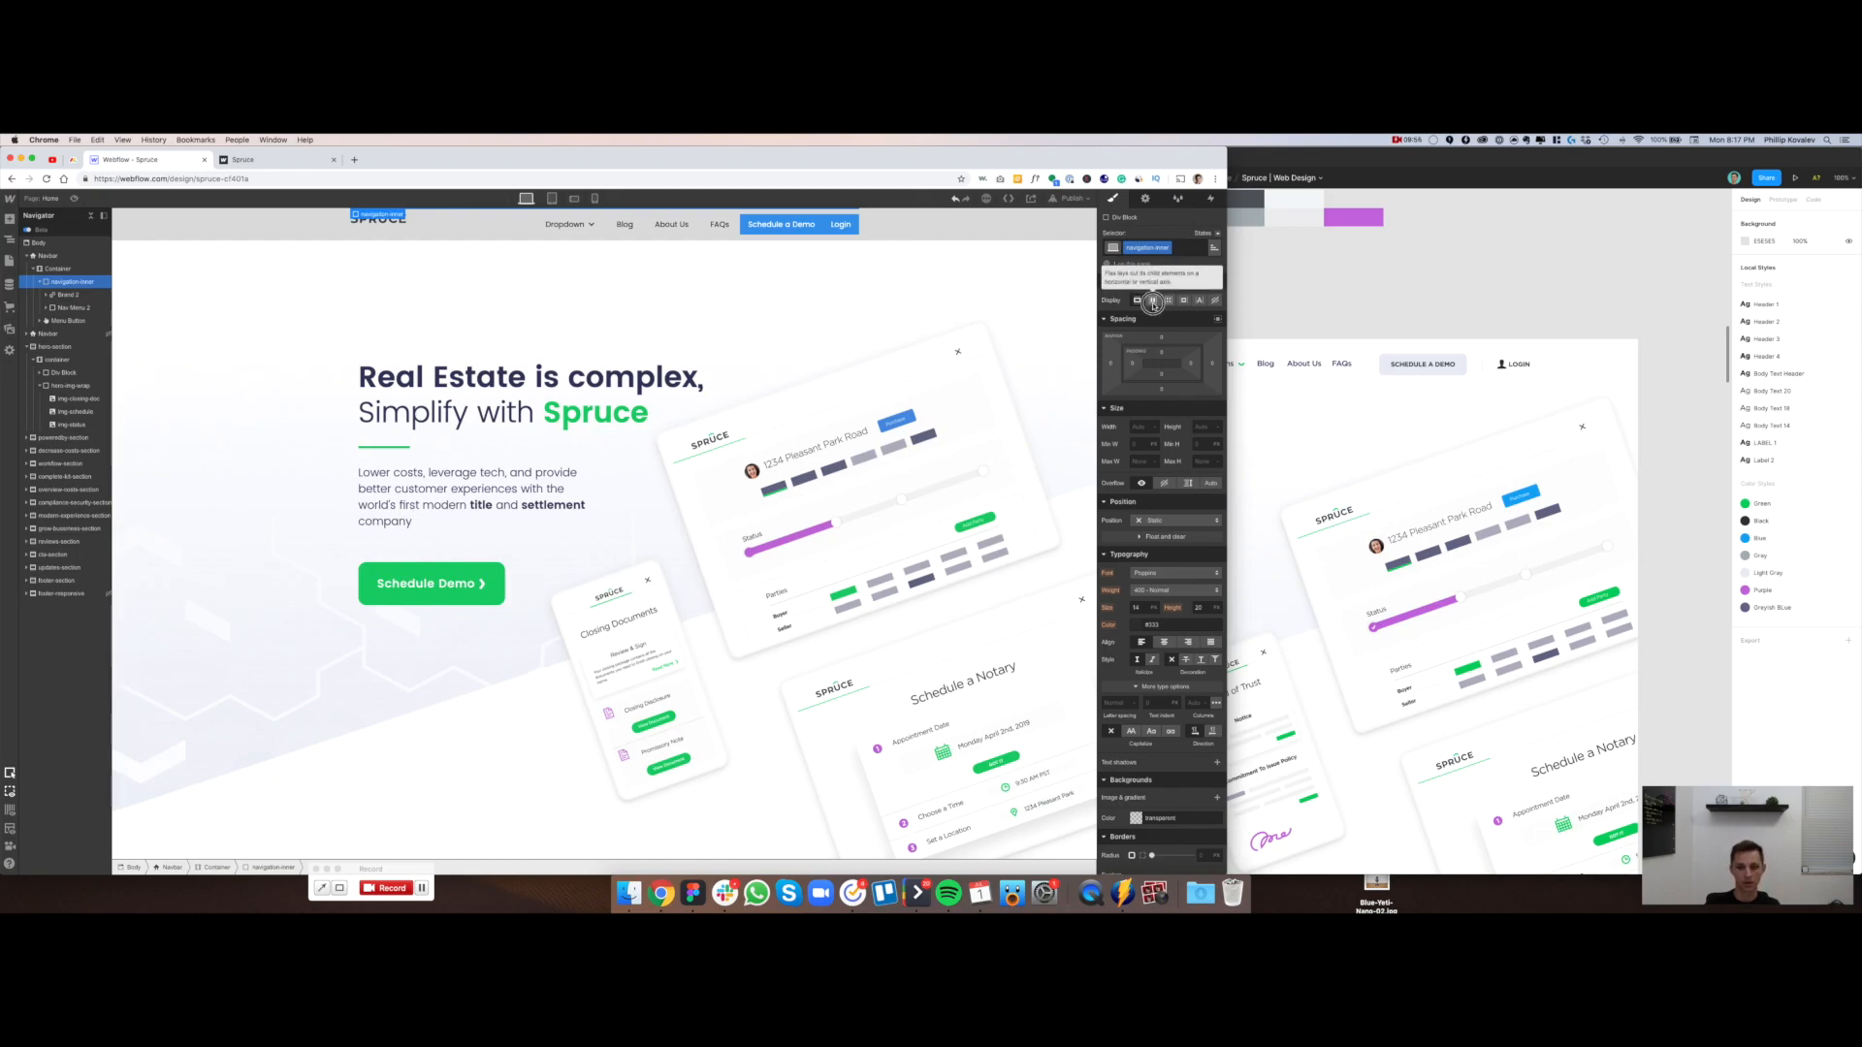
pyautogui.click(1153, 301)
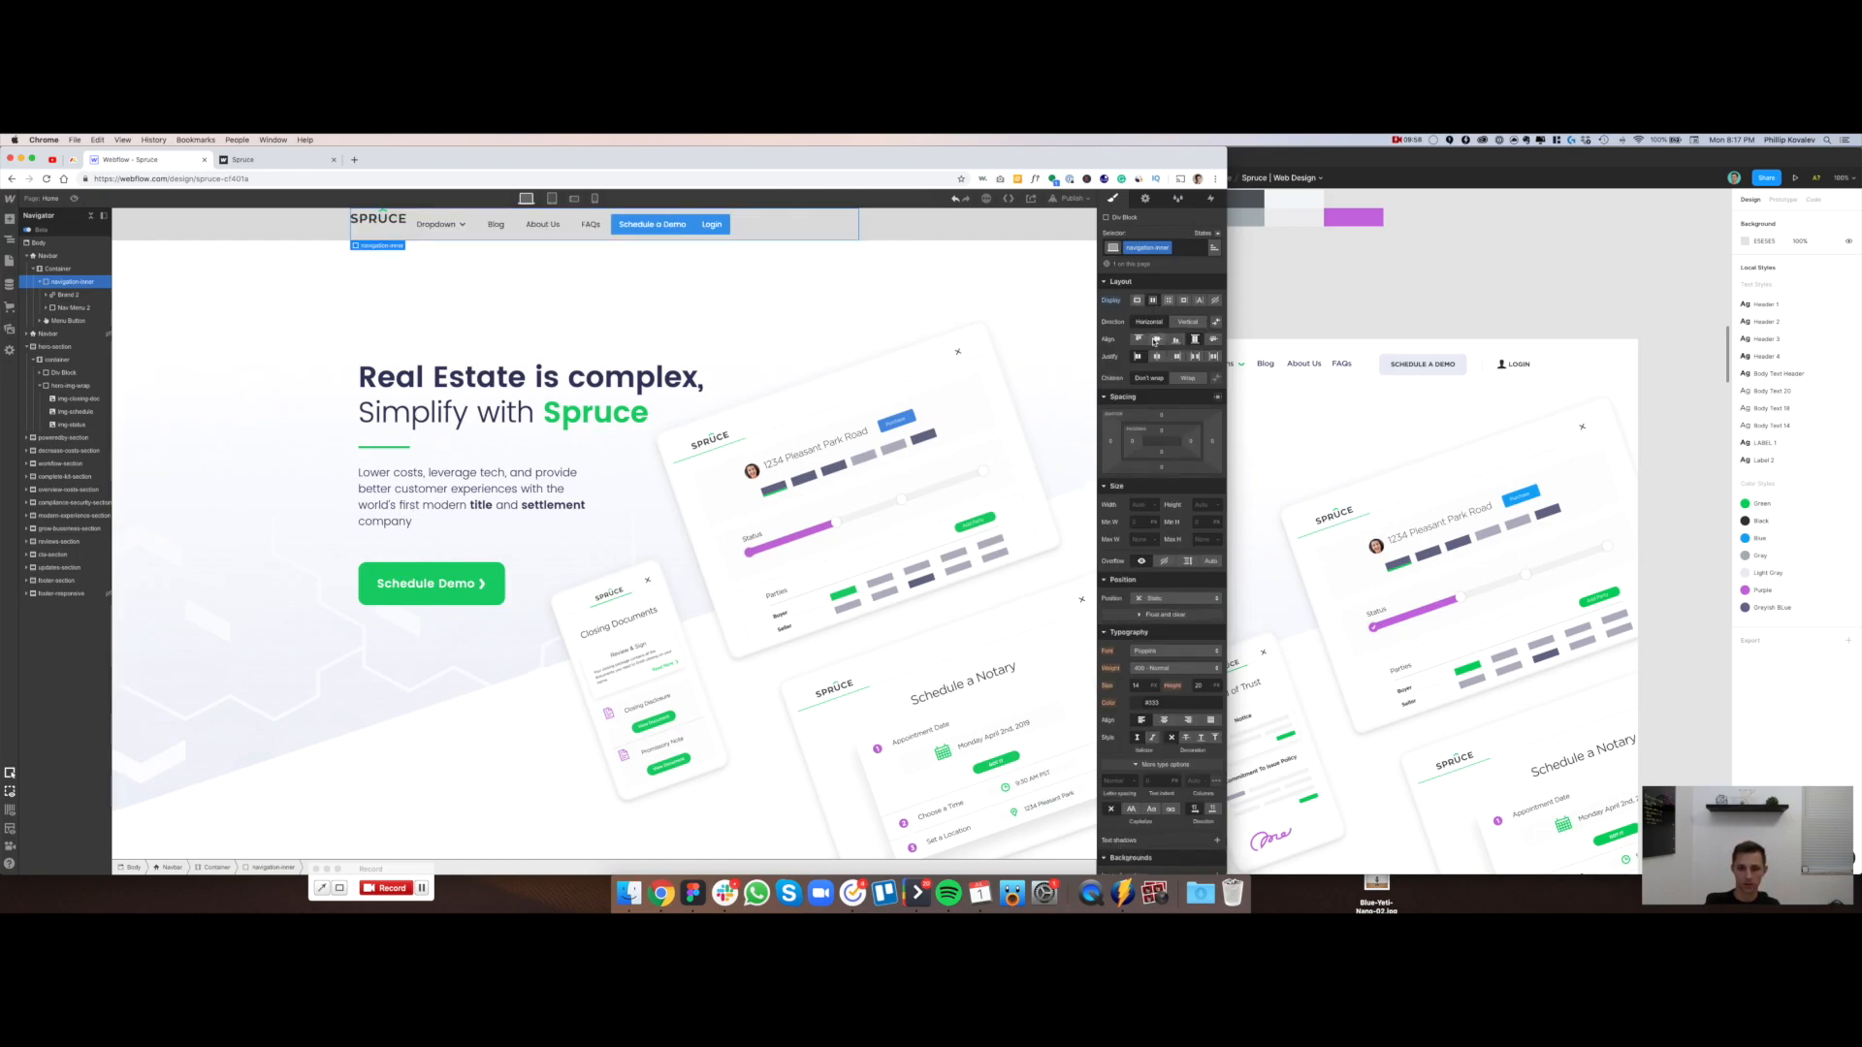
pyautogui.click(1157, 340)
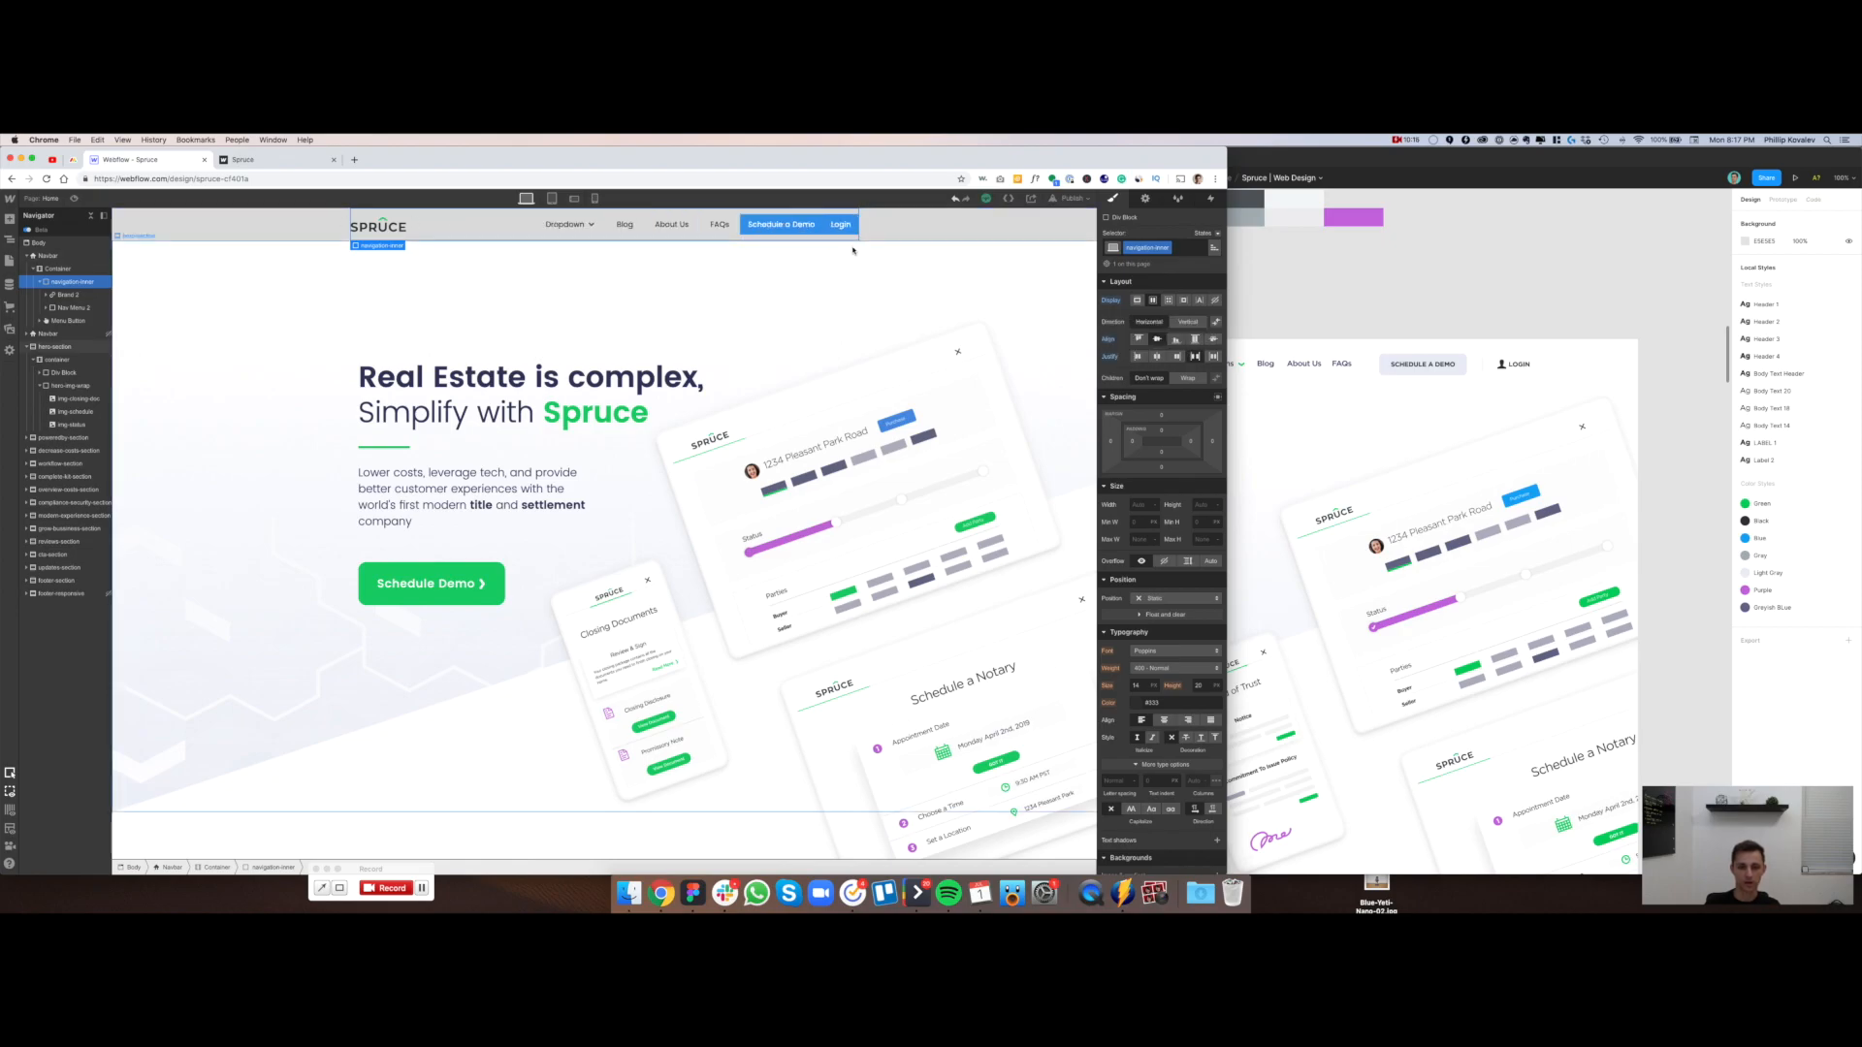
# Compare the alignment and spacing of the Webflow navbar with the header in the Figma design
pyautogui.click(1455, 420)
pyautogui.scroll(3, 1261, 316)
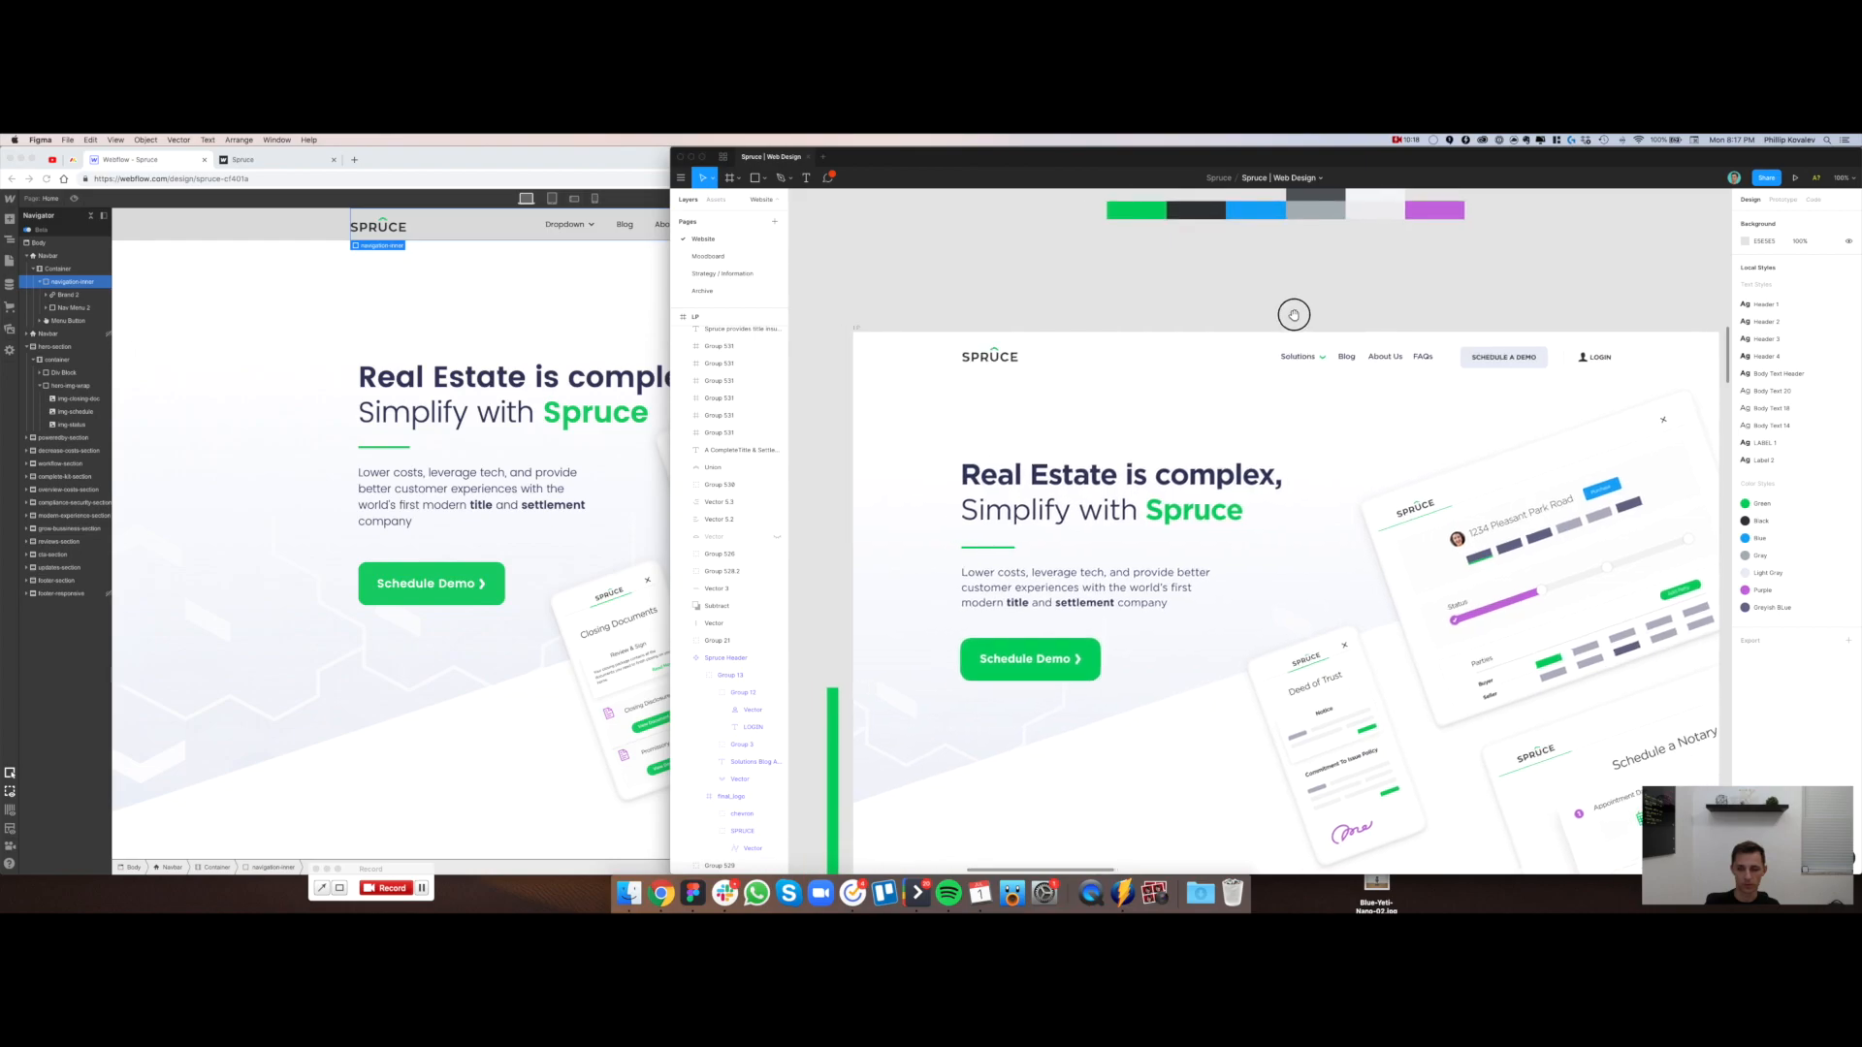
pyautogui.click(486, 288)
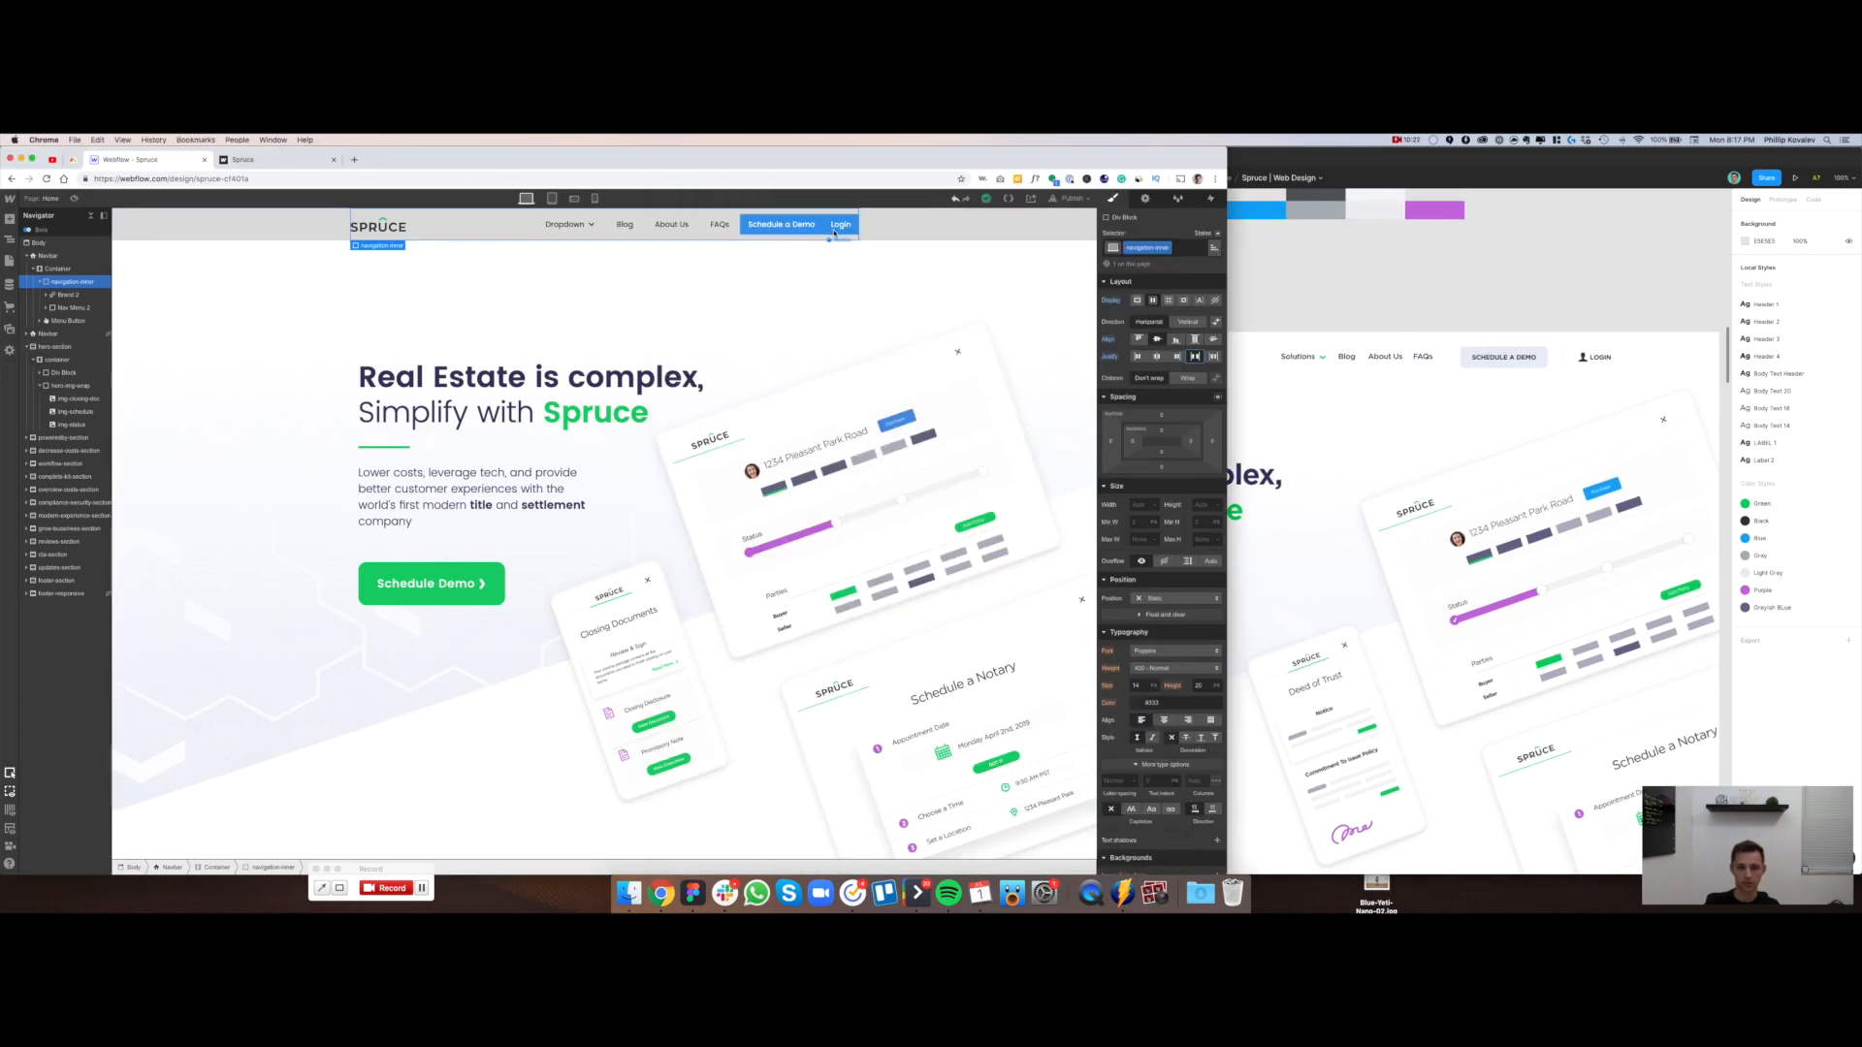
pyautogui.click(1245, 300)
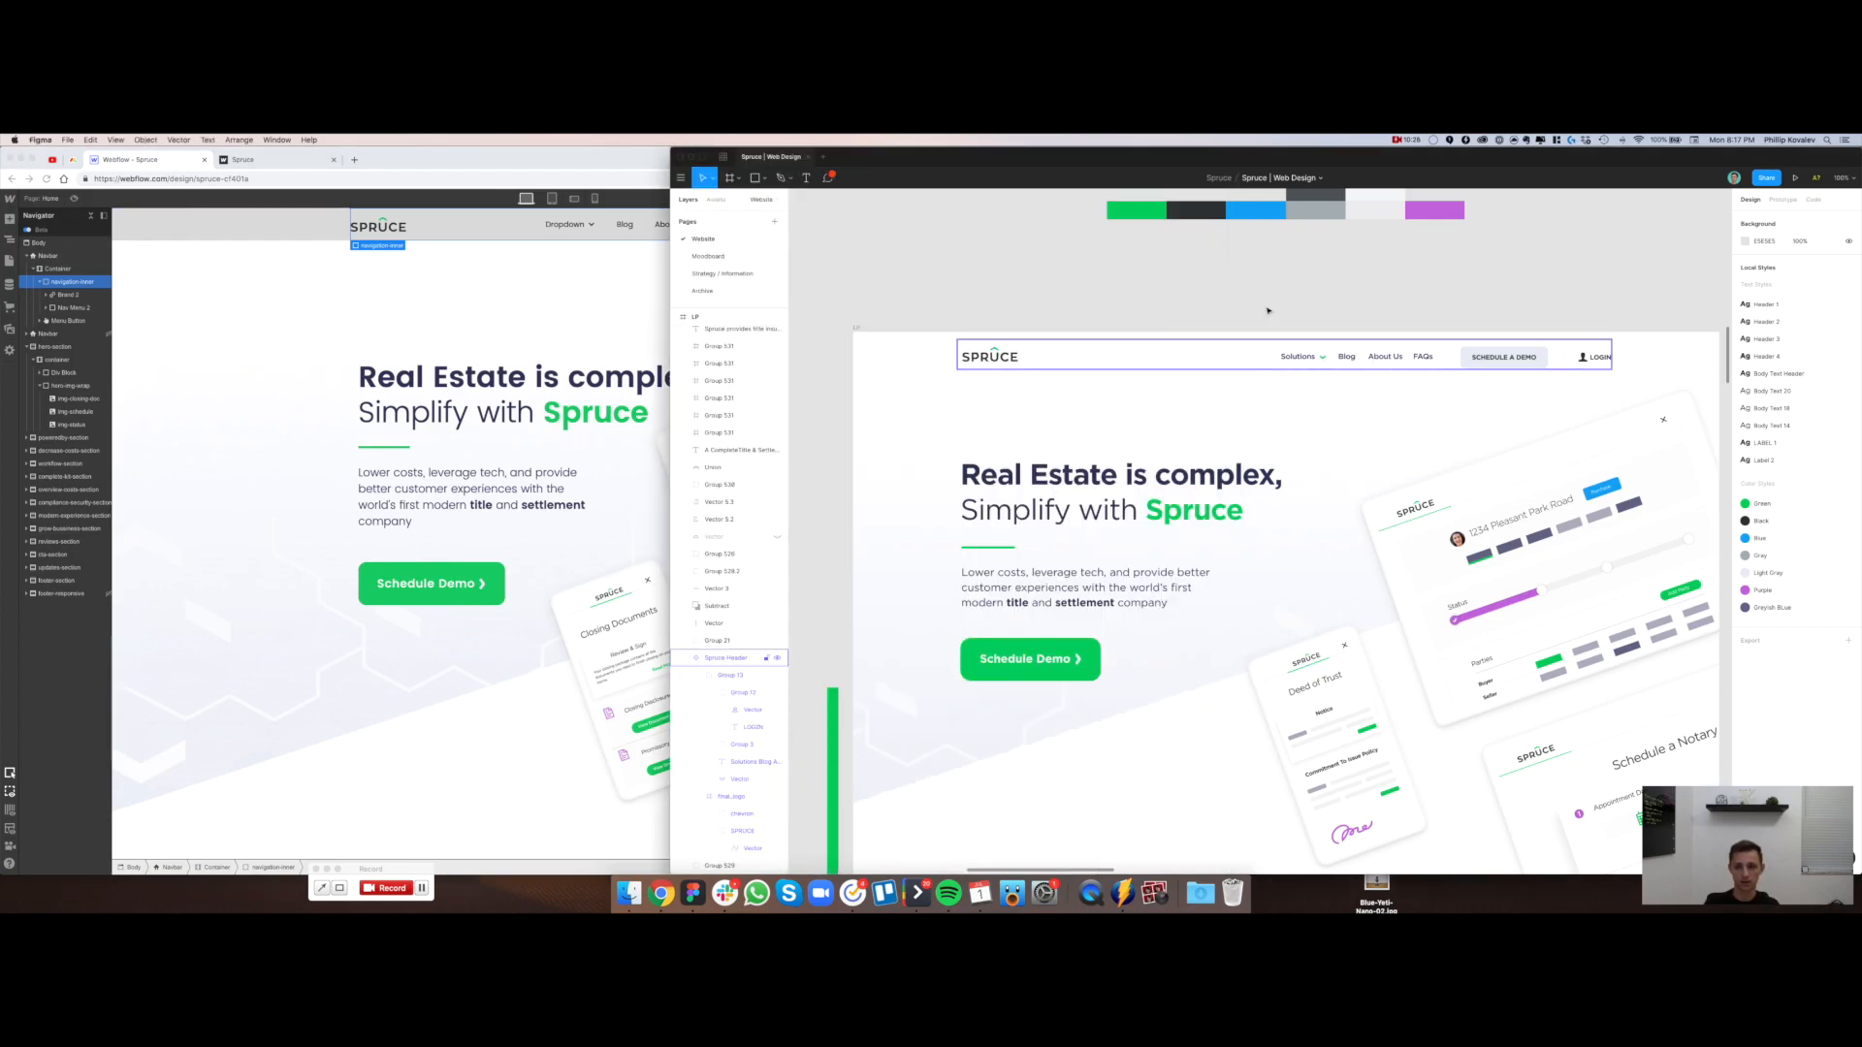
# In Webflow, add top and bottom padding to the Navbar element
pyautogui.click(564, 279)
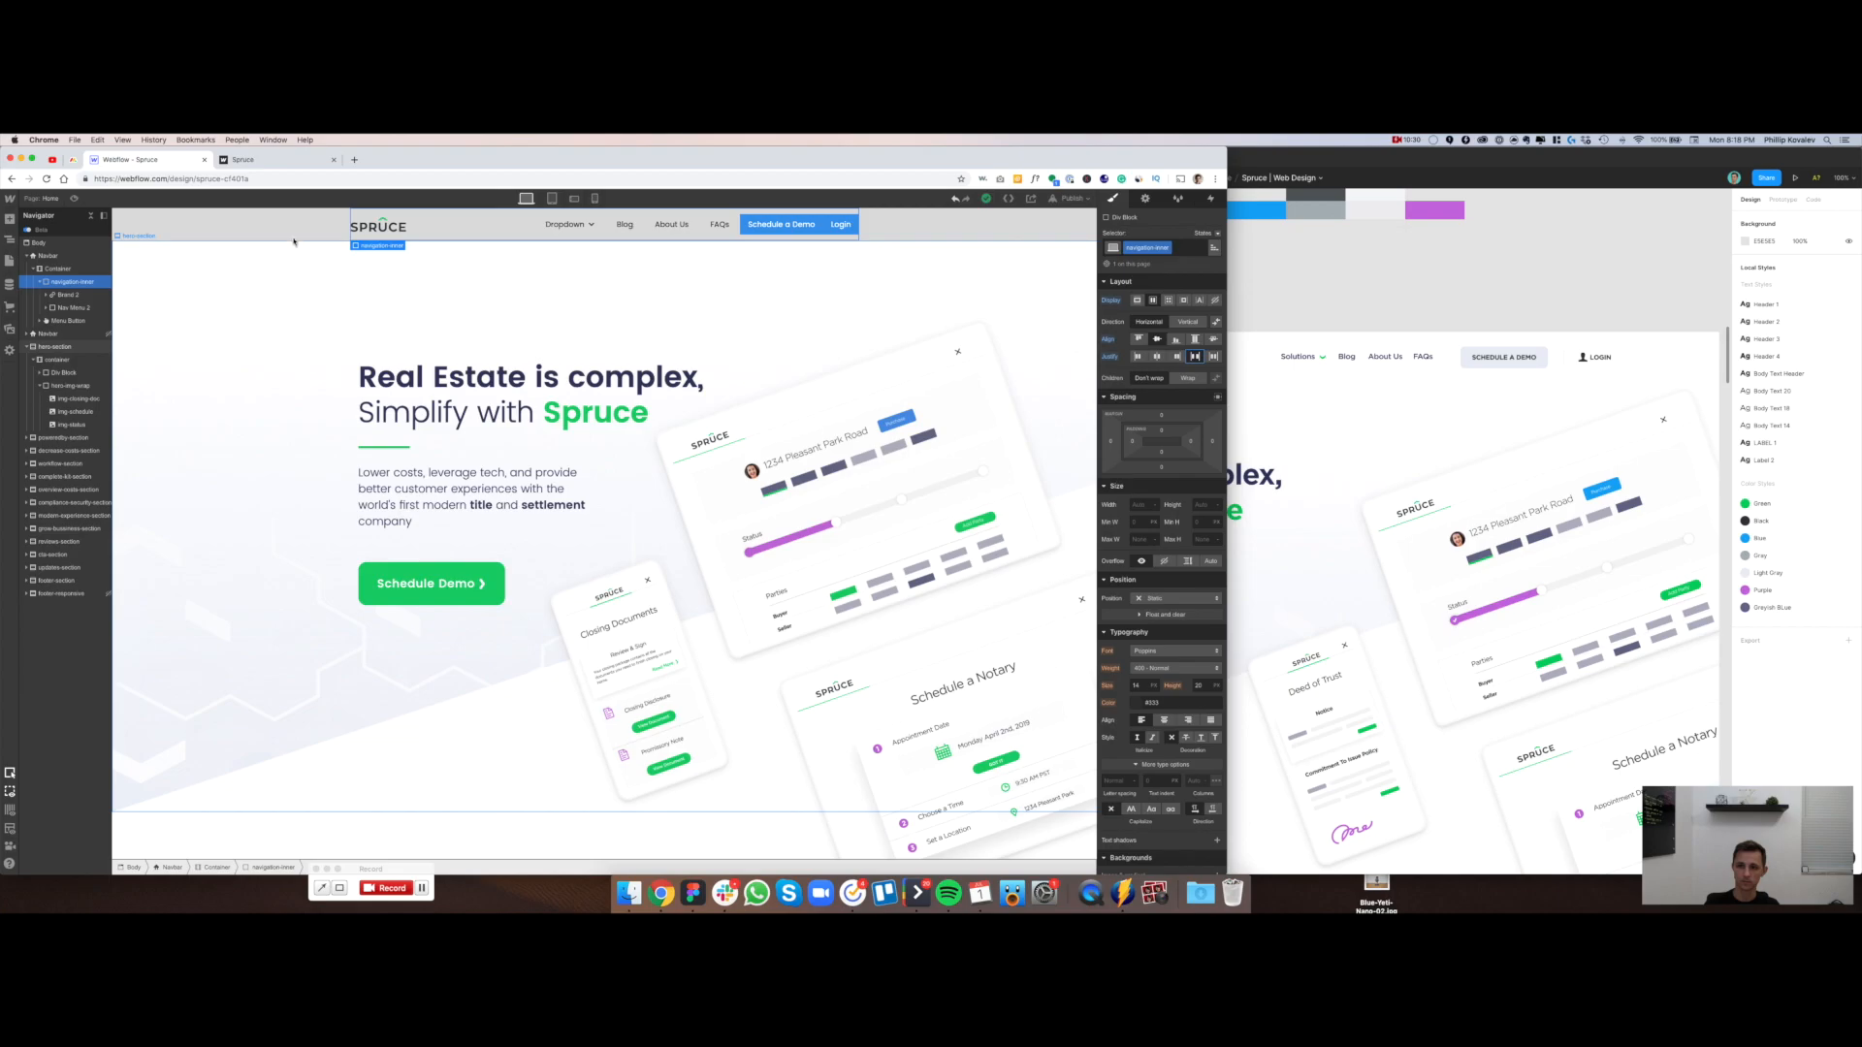
pyautogui.click(273, 235)
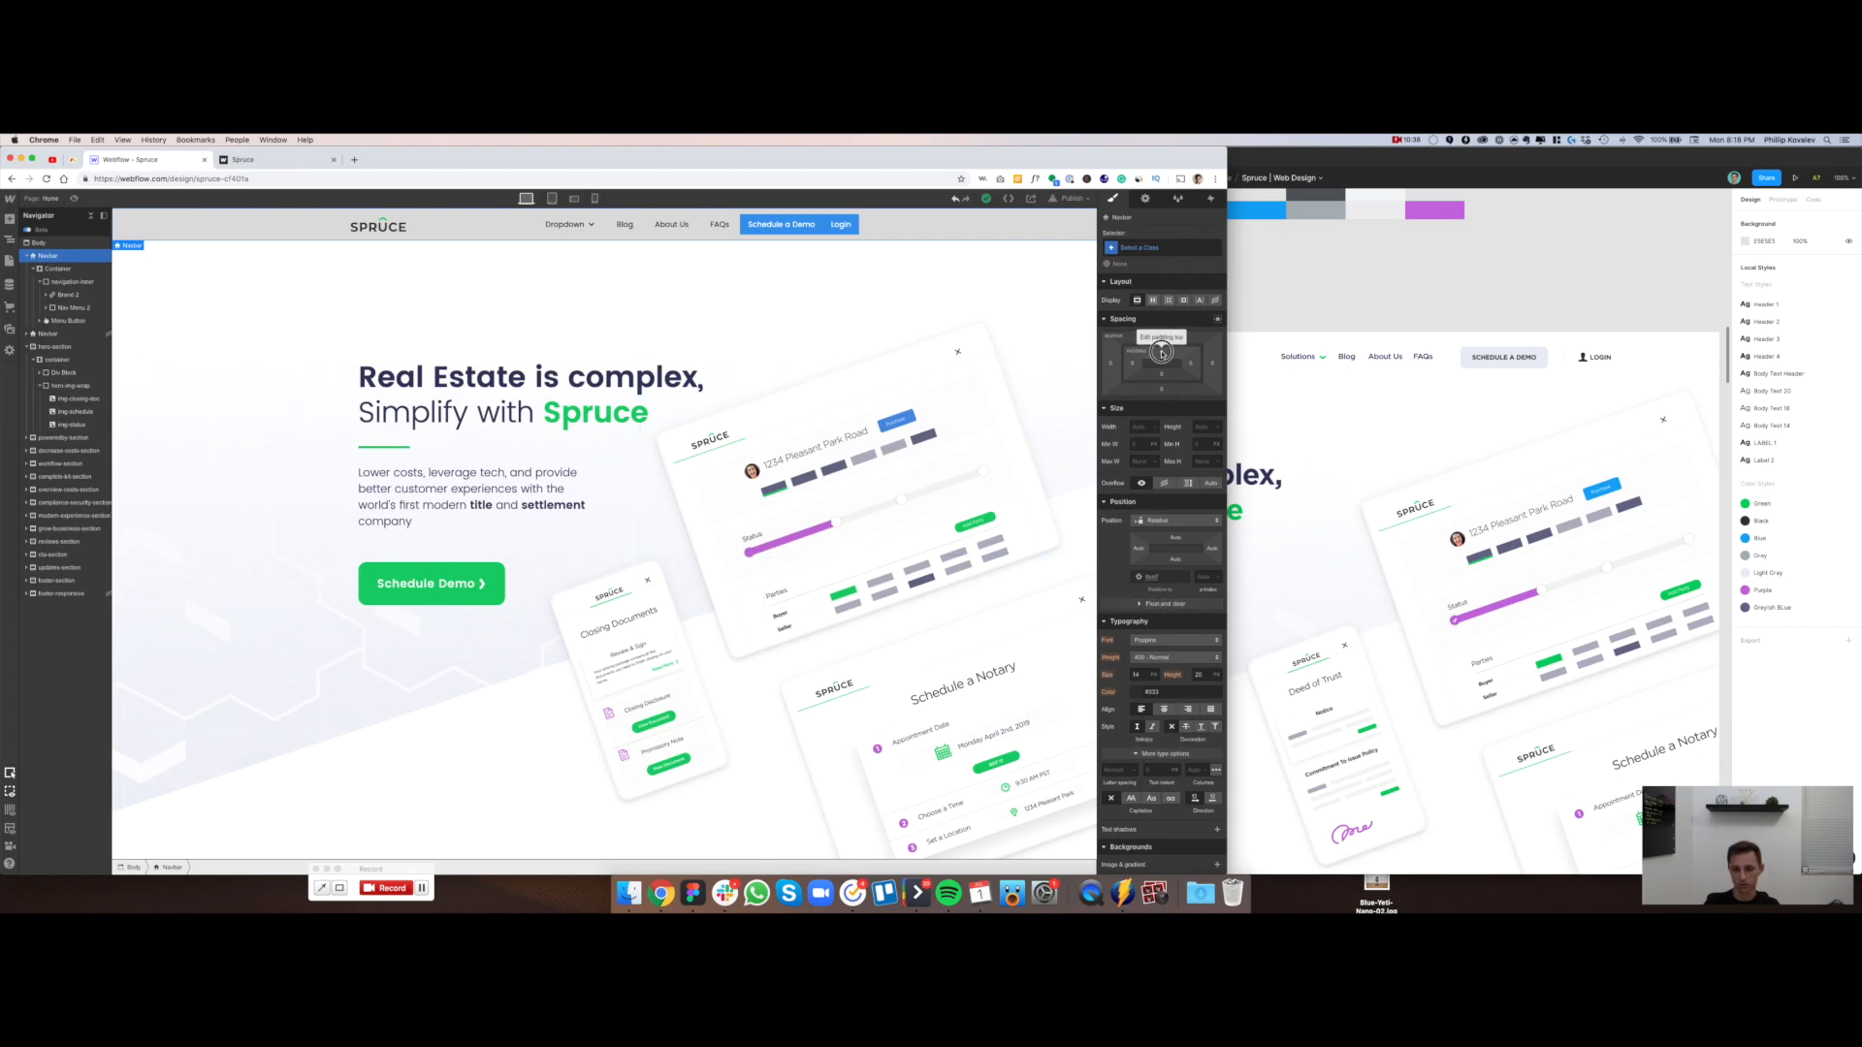
pyautogui.moveTo(1163, 368); pyautogui.dragTo(1168, 403)
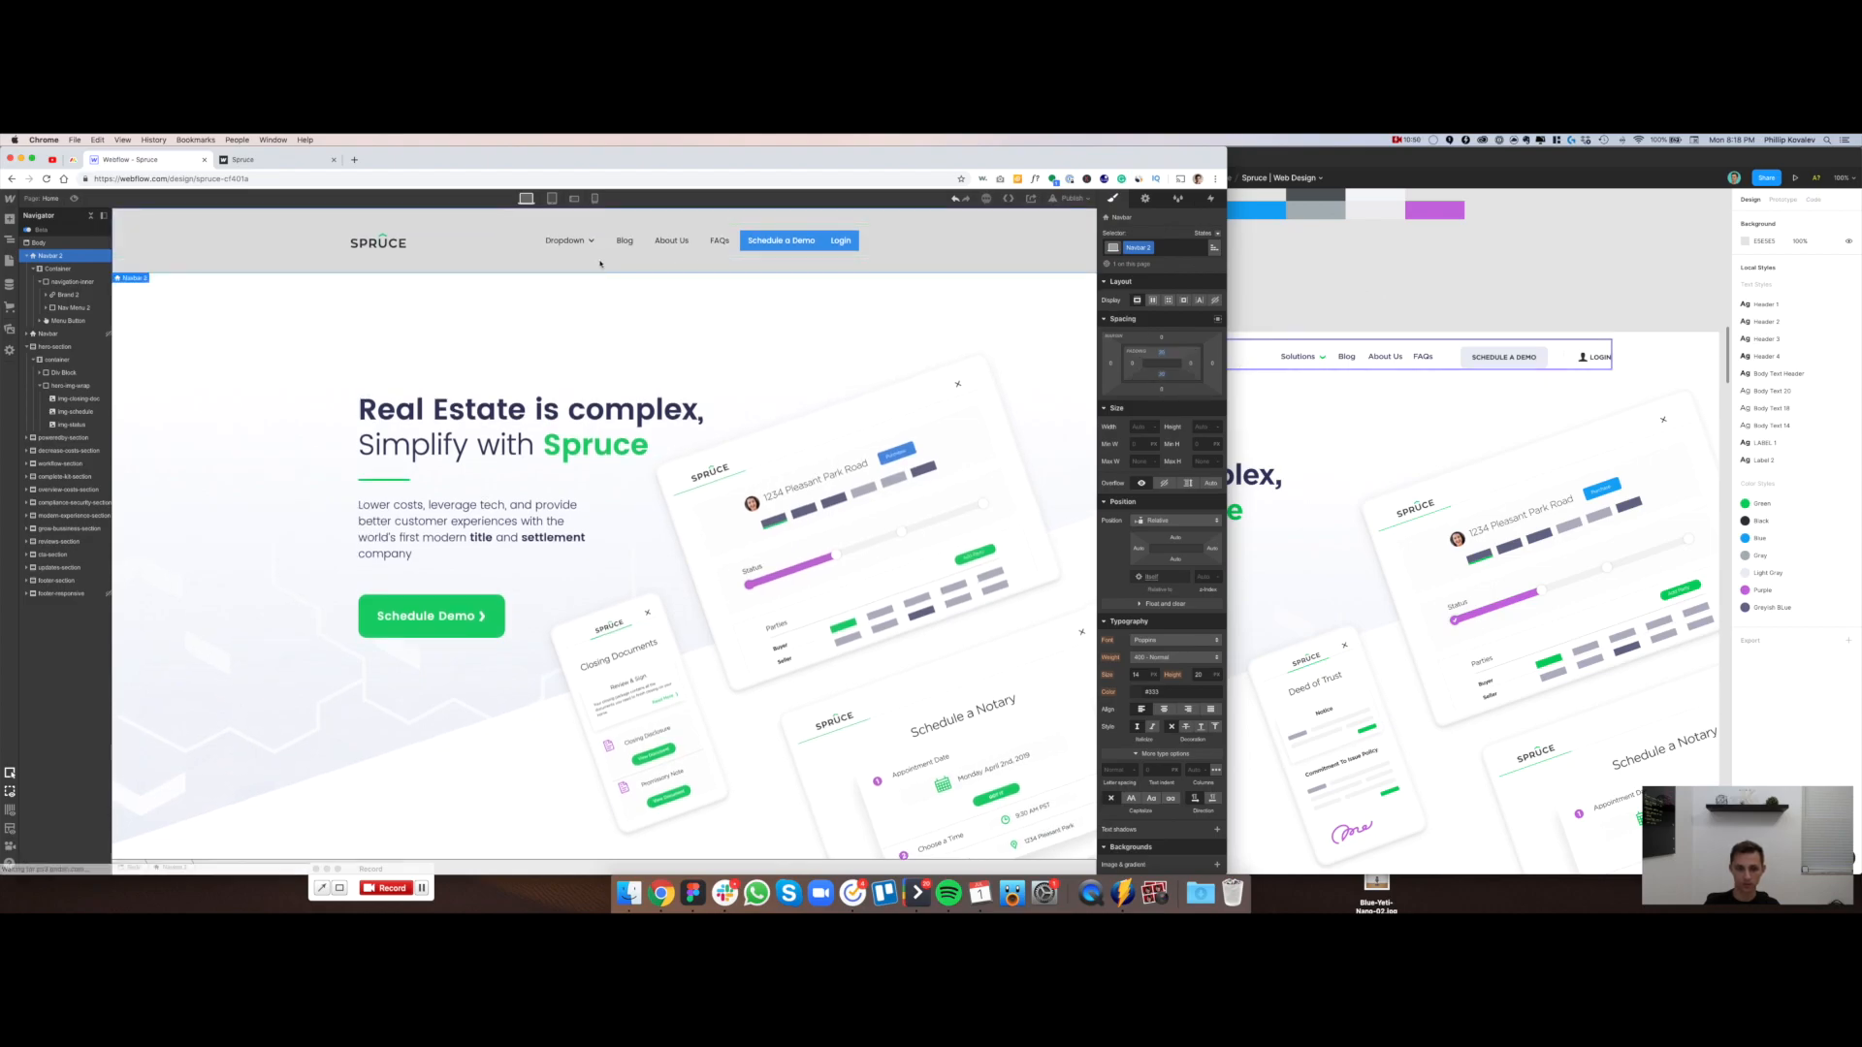
# Make the Navbar's background color fully transparent
pyautogui.scroll(-5, 1190, 611)
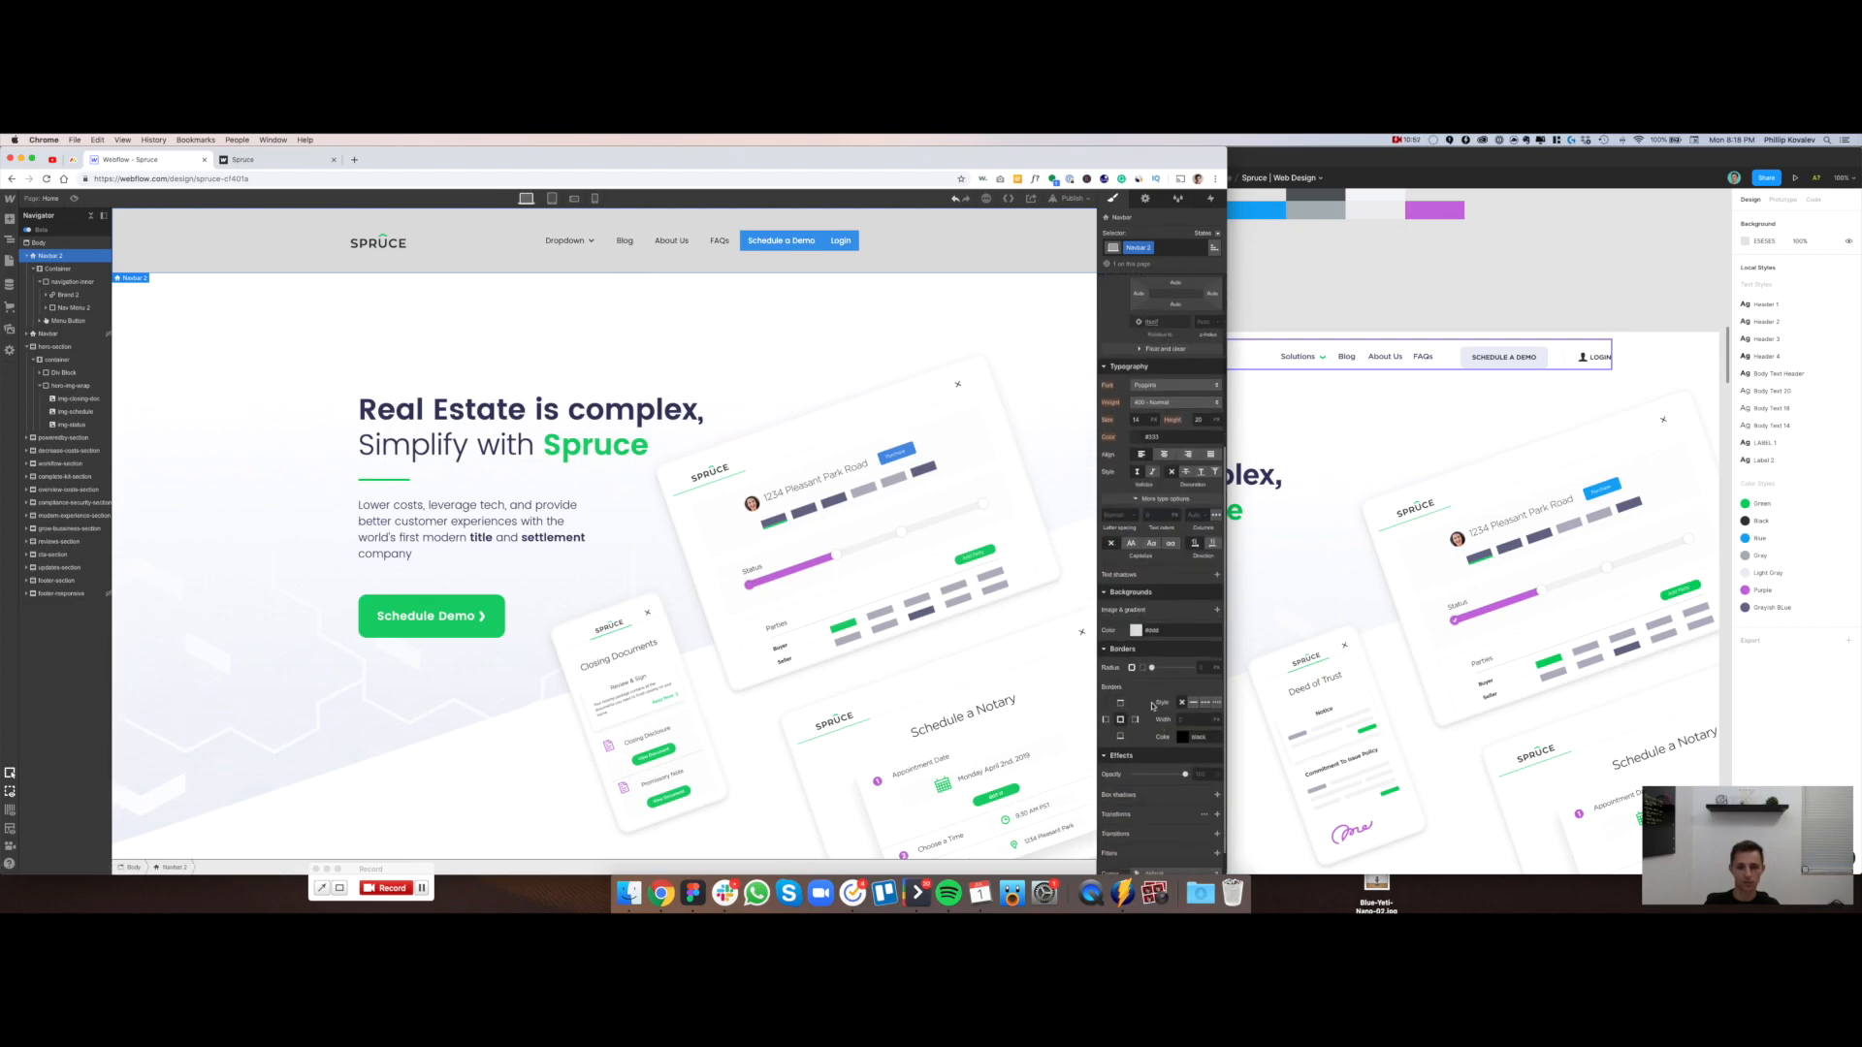
pyautogui.click(1135, 631)
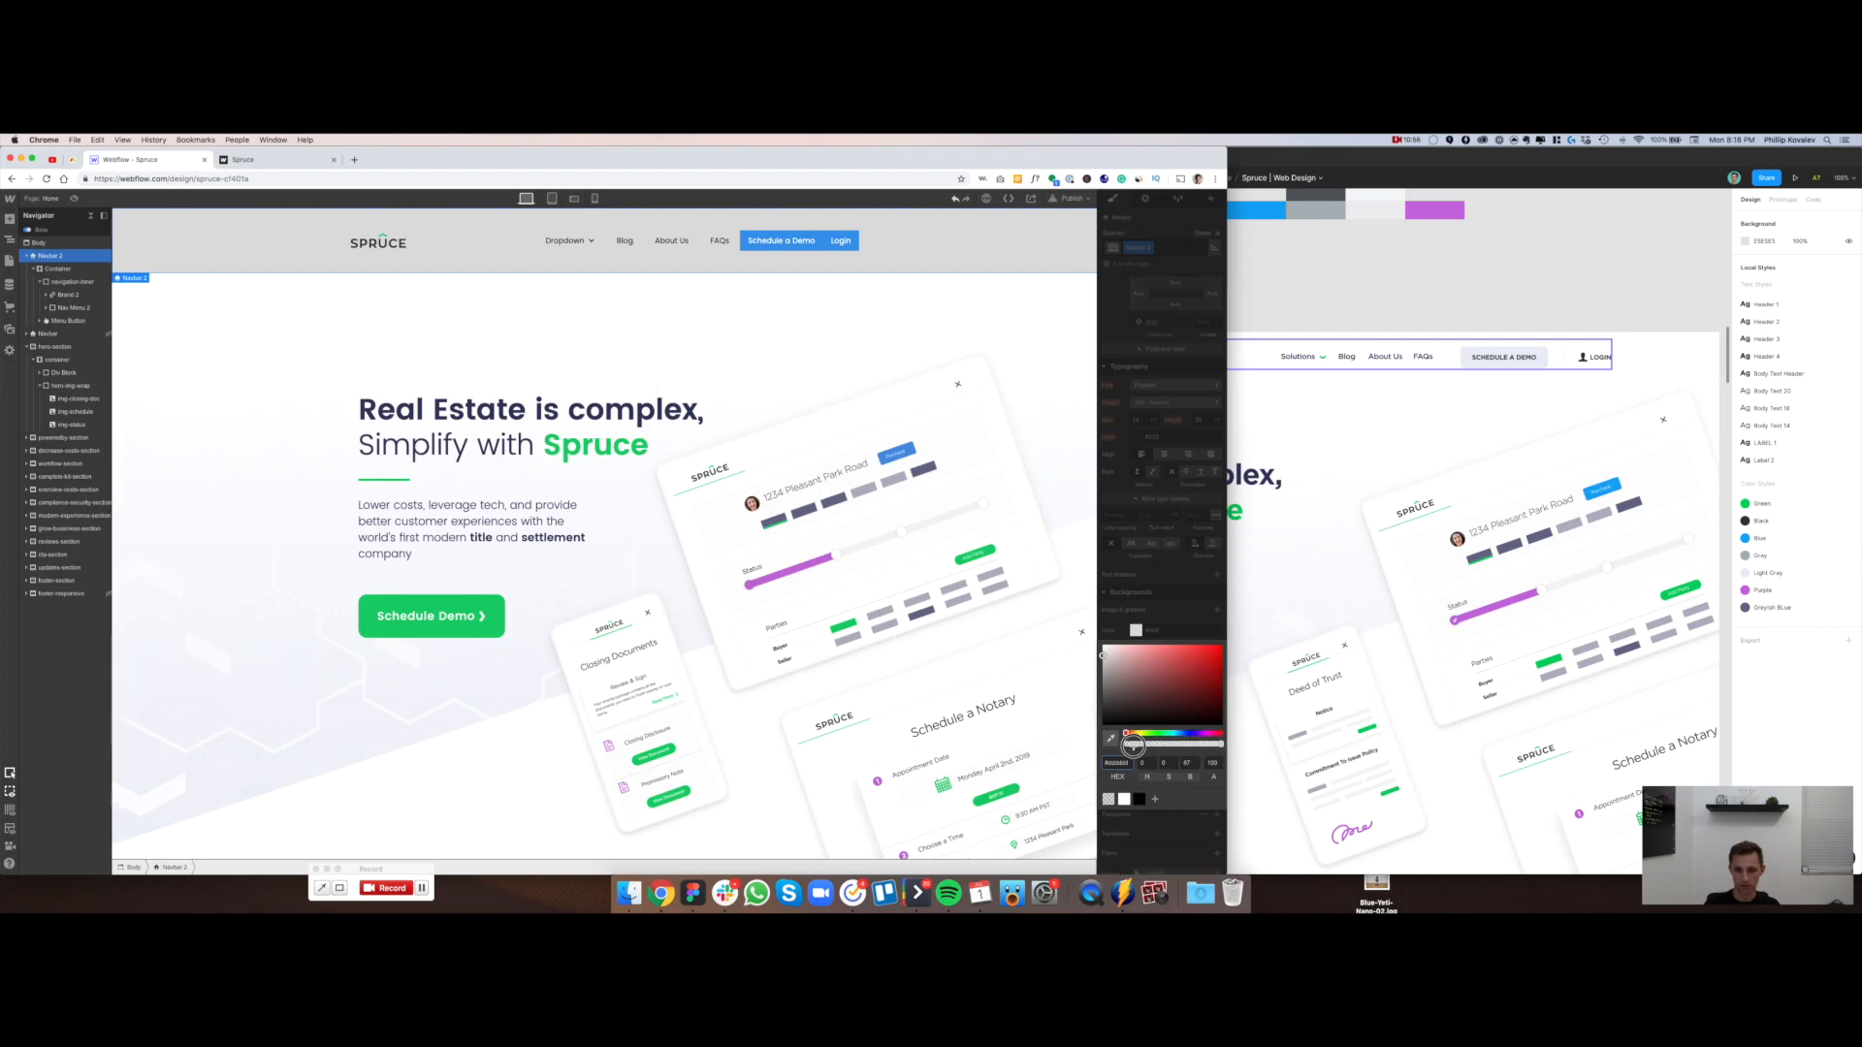
pyautogui.click(1127, 743)
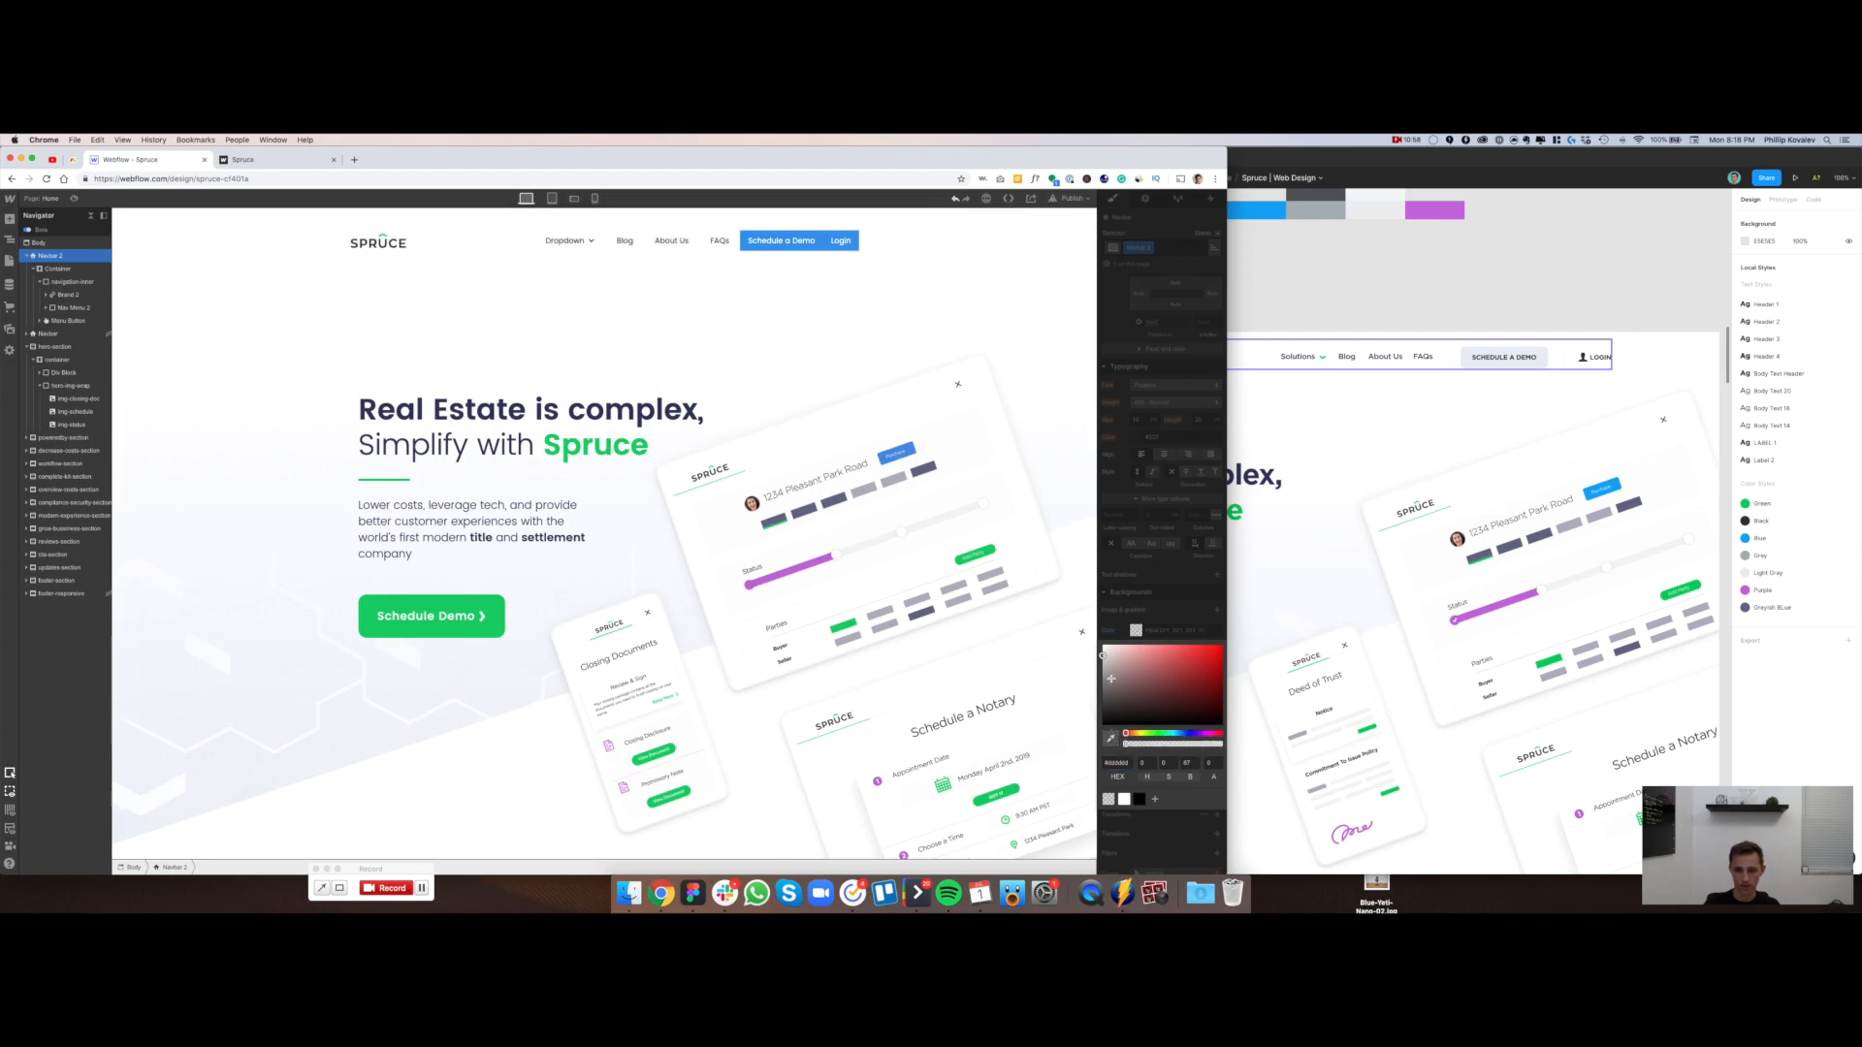
pyautogui.click(1018, 281)
pyautogui.click(479, 330)
# Review the links and button styling of the header in the Figma design
pyautogui.click(1327, 292)
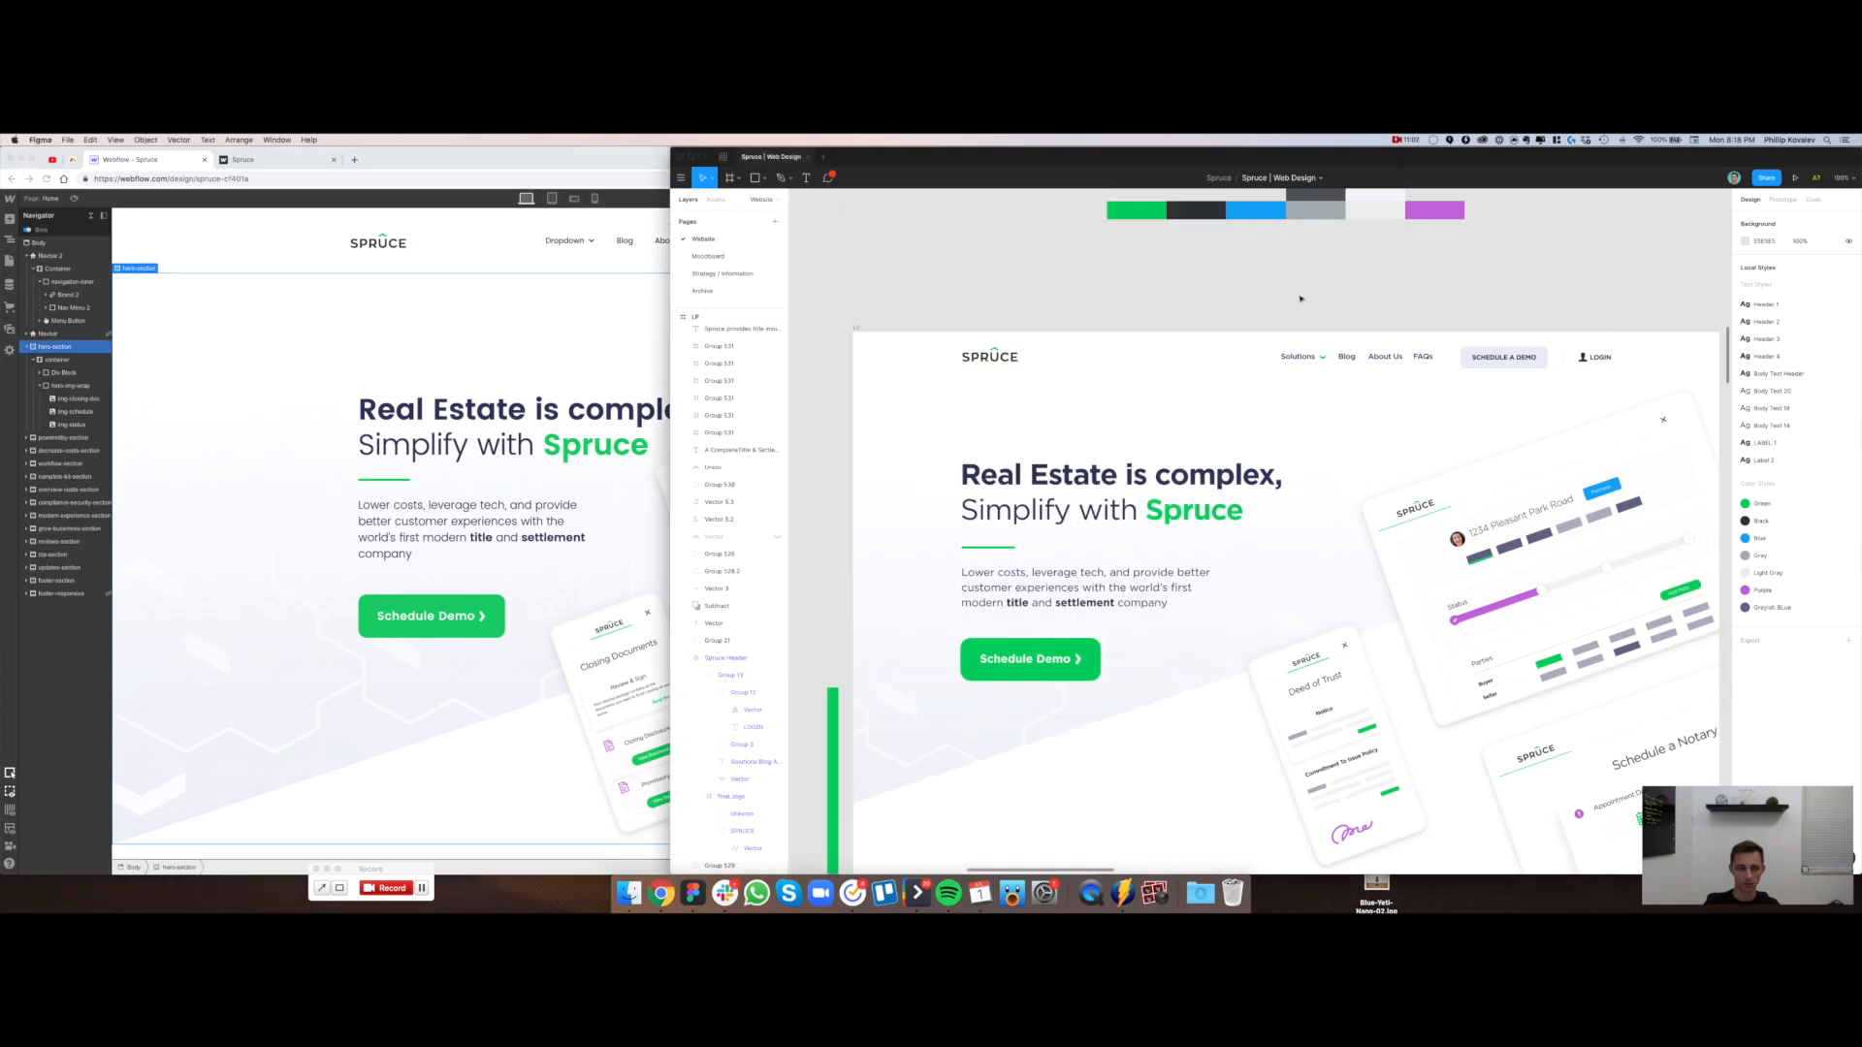
pyautogui.scroll(-1, 1168, 303)
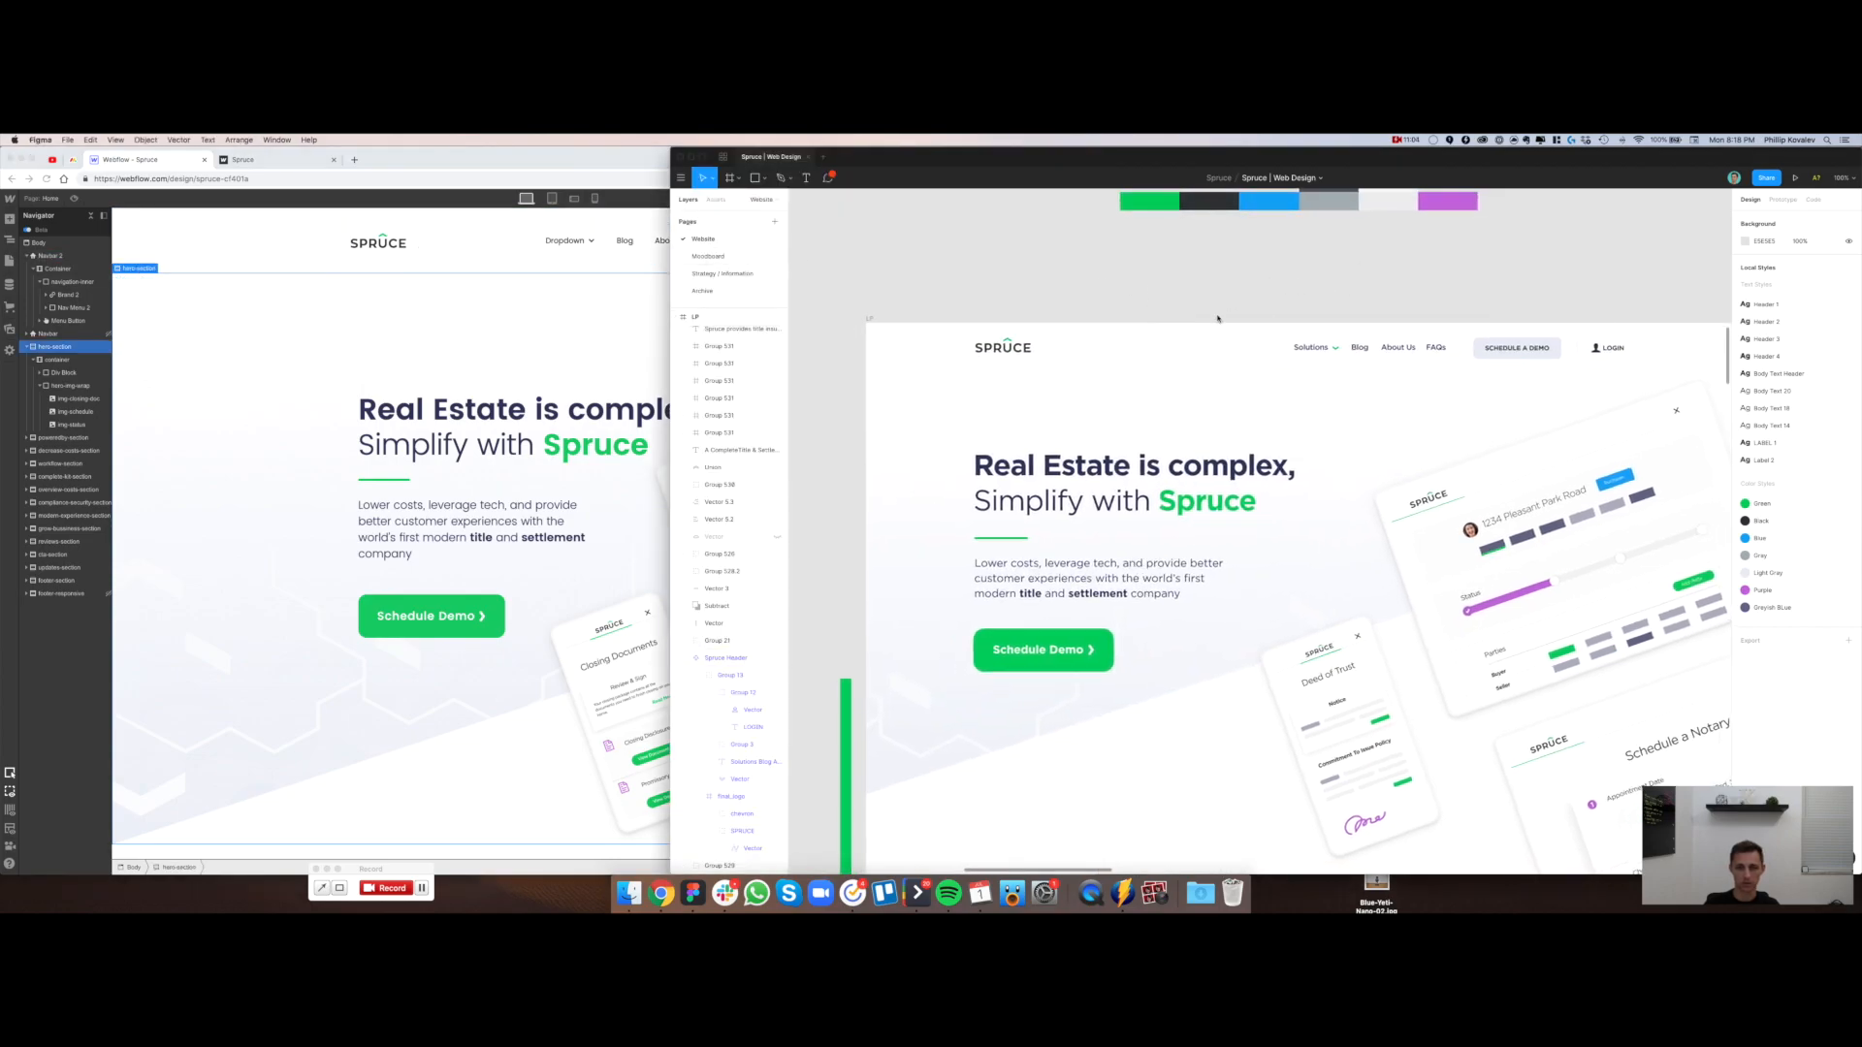
pyautogui.moveTo(1236, 296); pyautogui.dragTo(1186, 285)
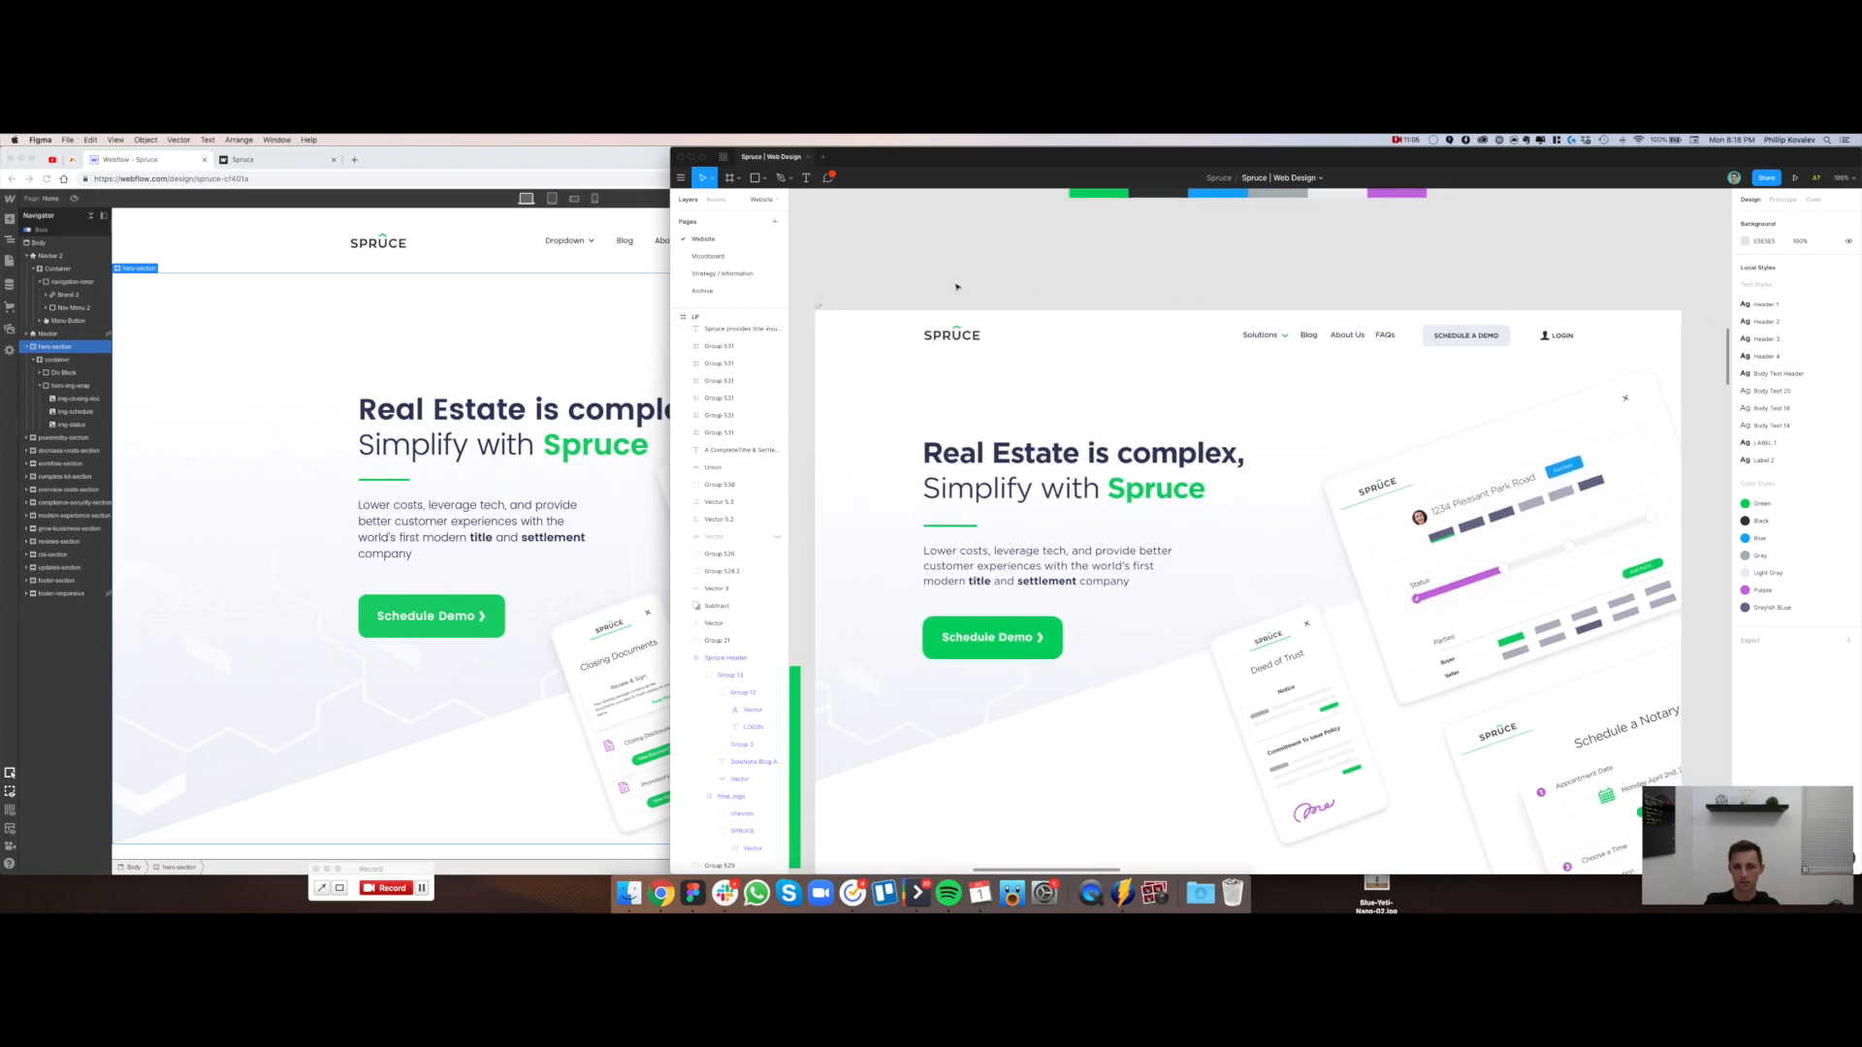
# Switch to Webflow and create a class named button on the Schedule a Demo button in the navbar
pyautogui.click(587, 304)
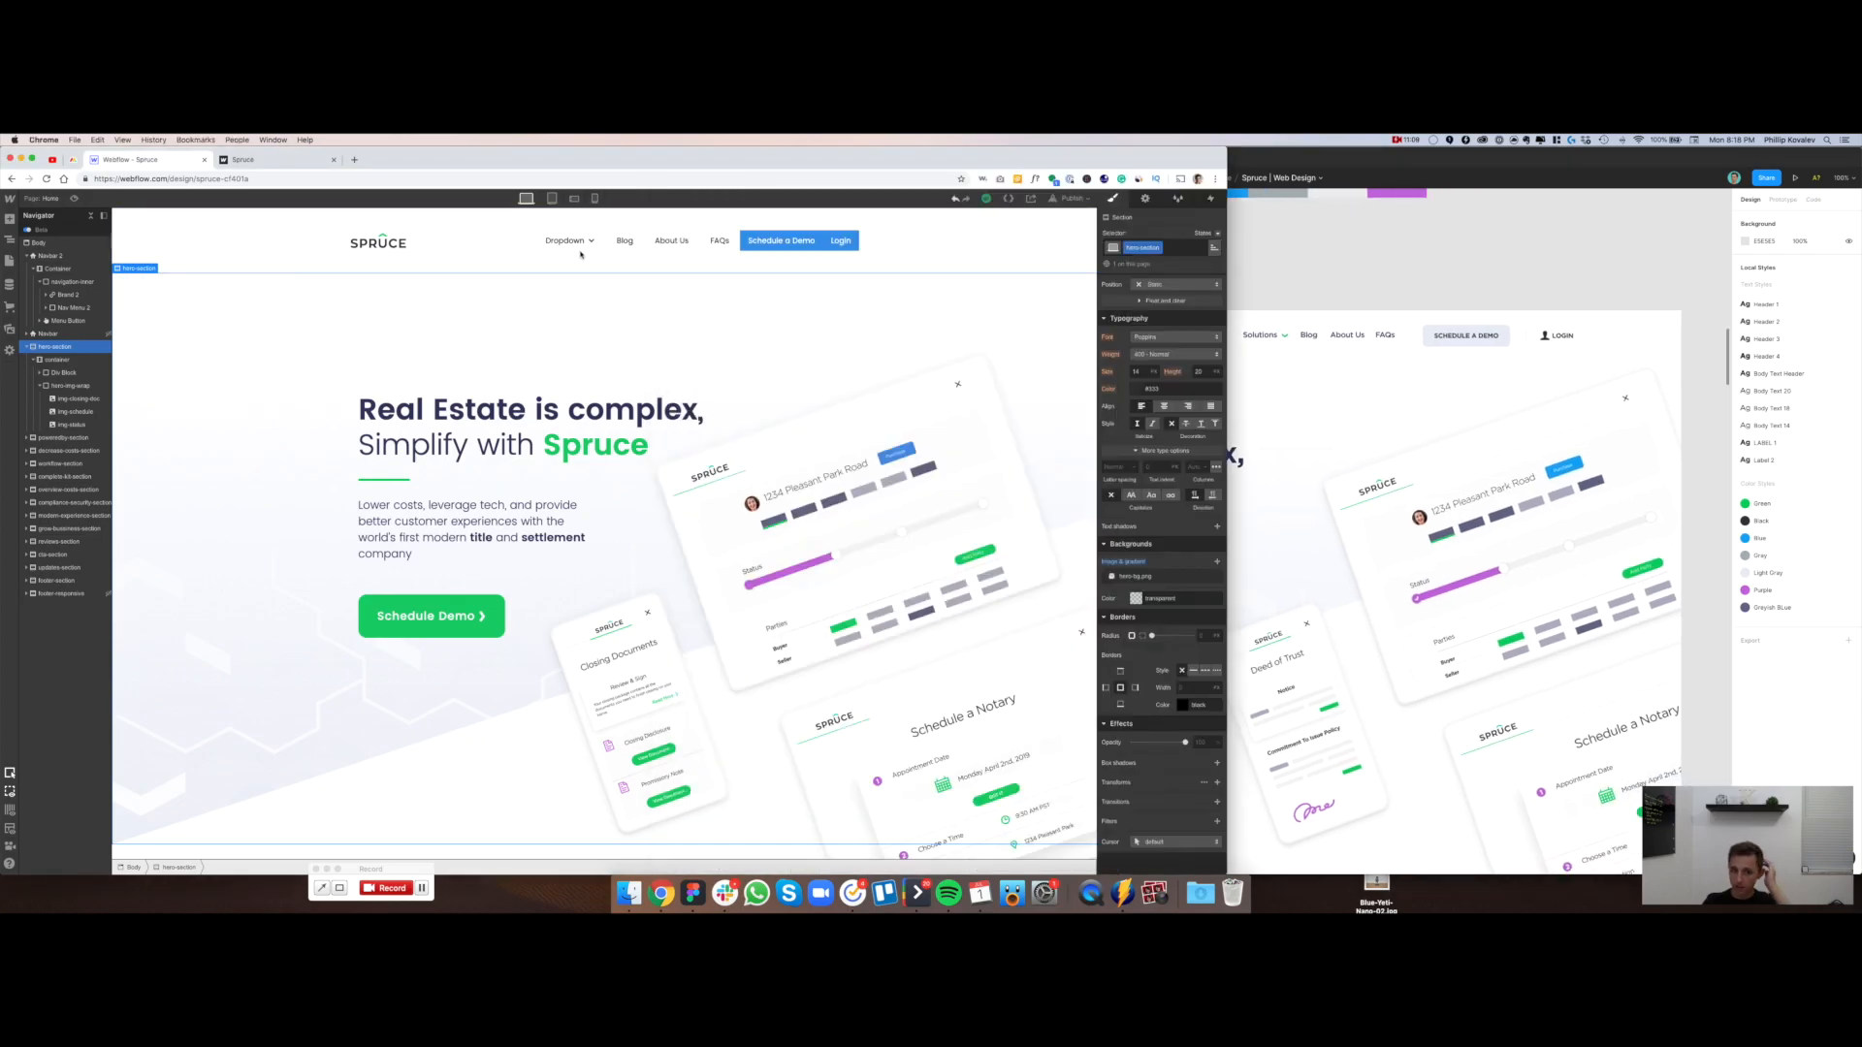
pyautogui.click(695, 315)
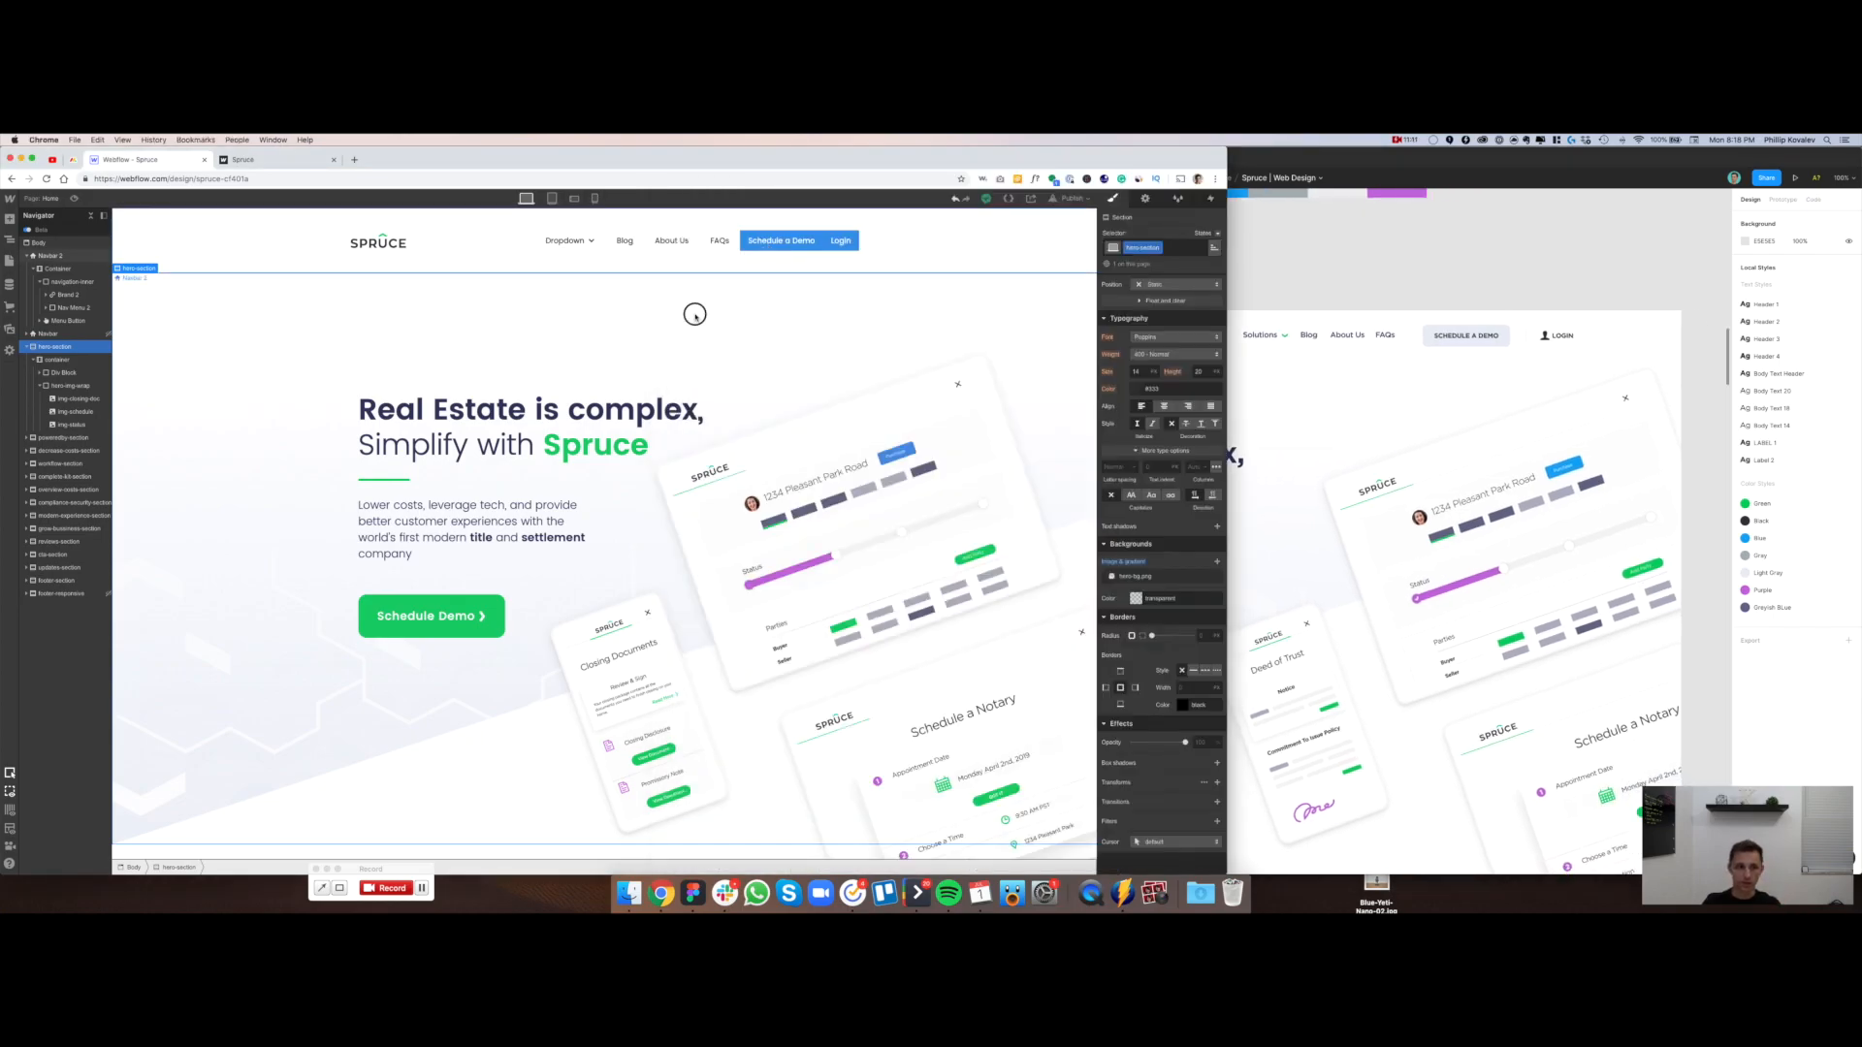
pyautogui.click(770, 238)
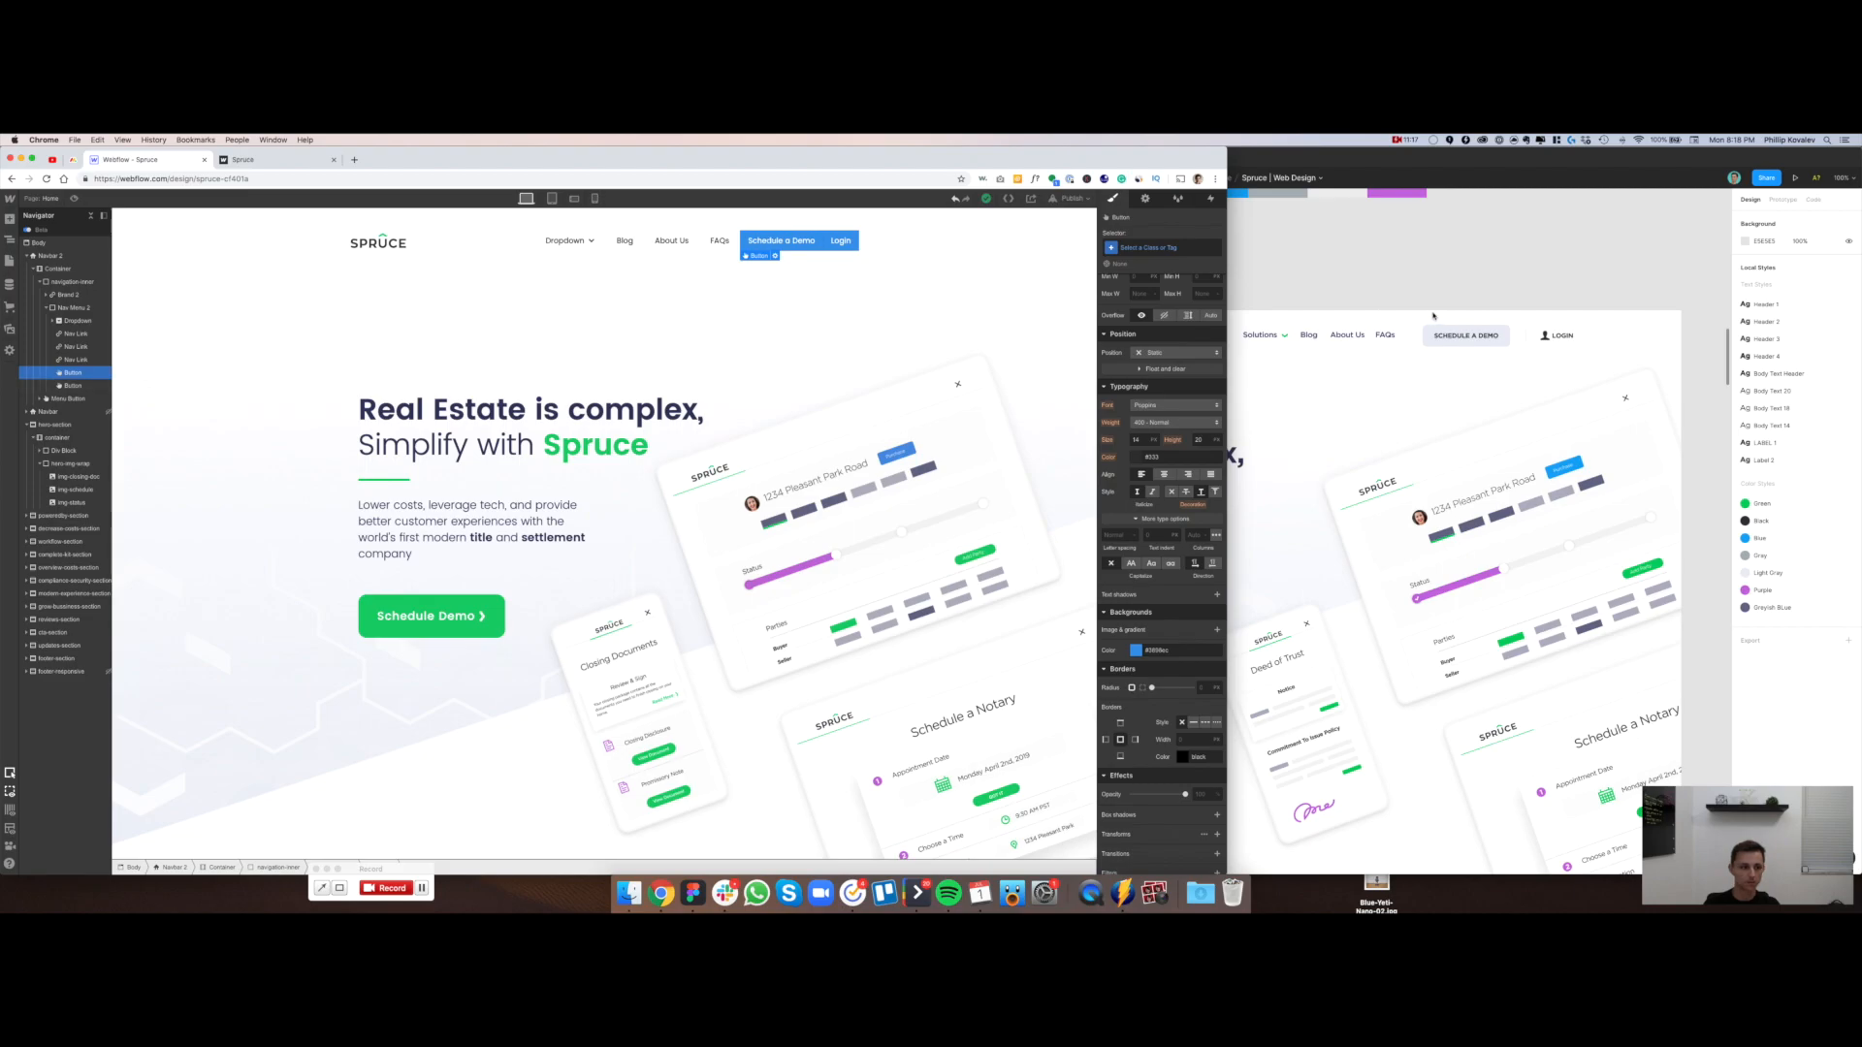
pyautogui.click(1152, 248)
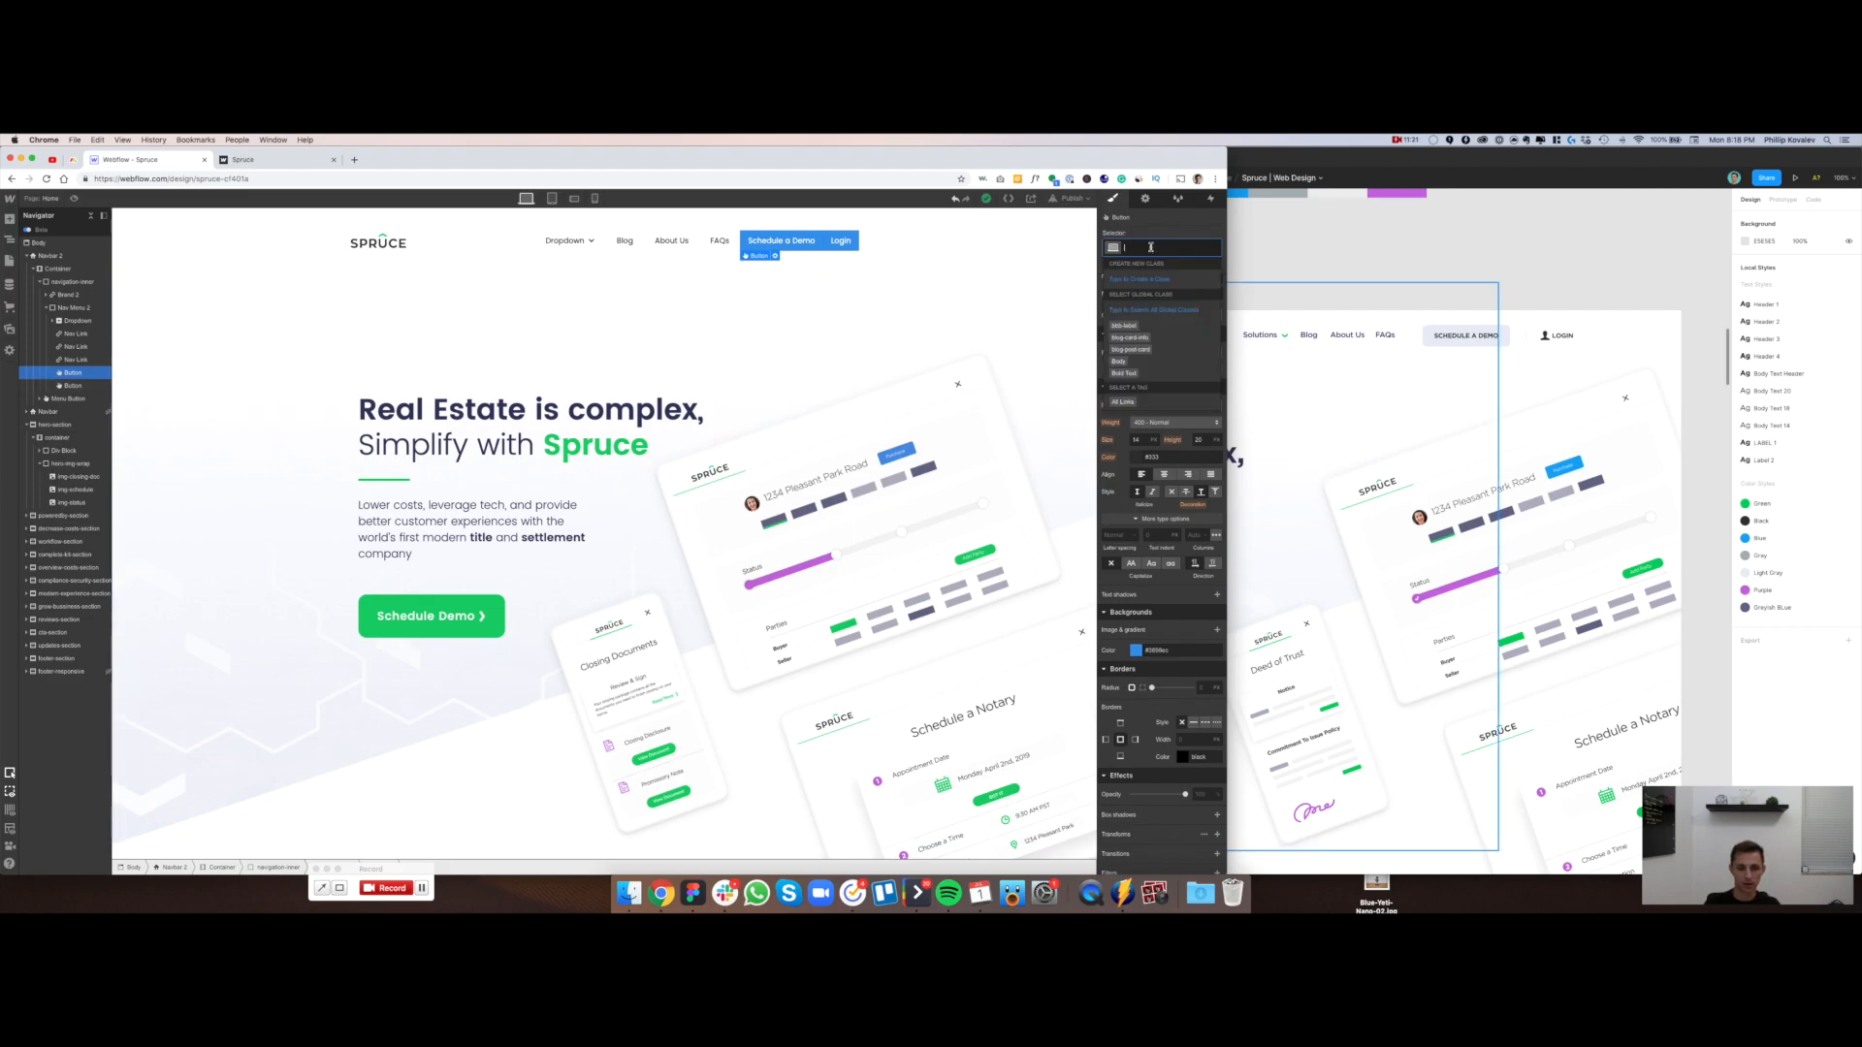
pyautogui.write('button')
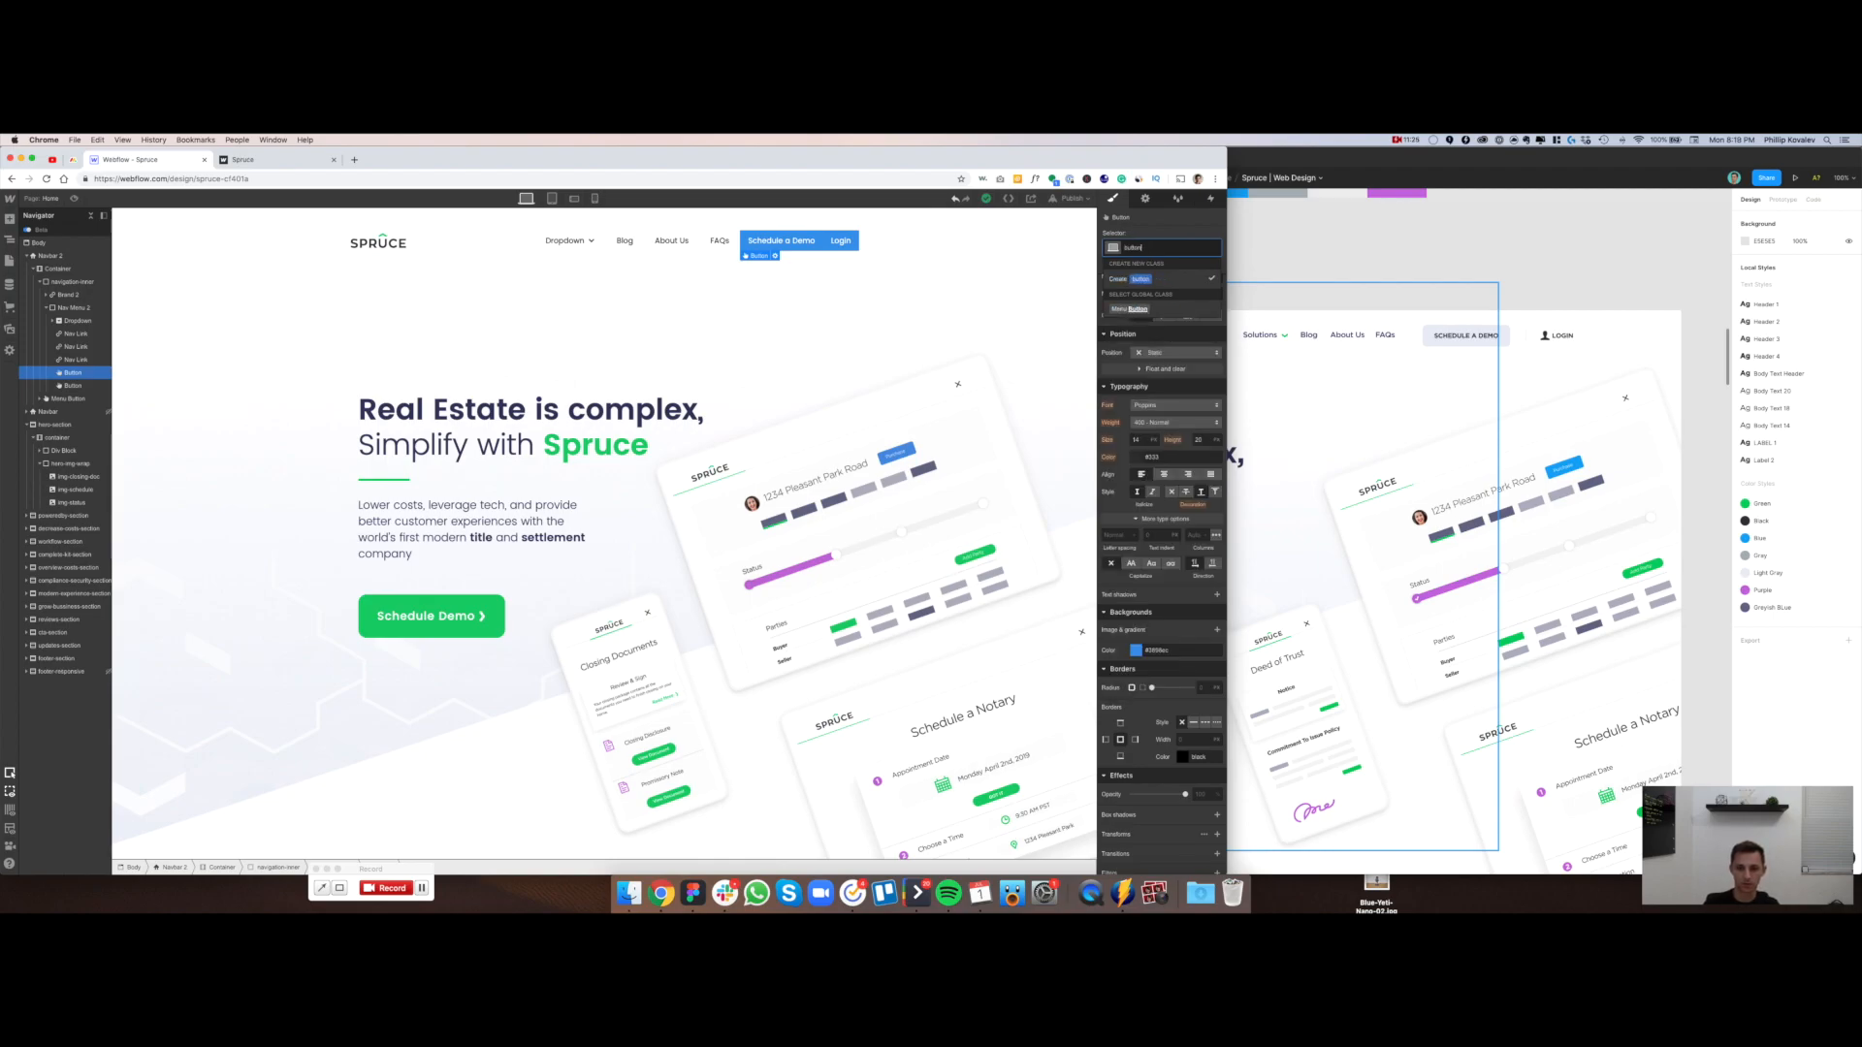
pyautogui.click(1180, 276)
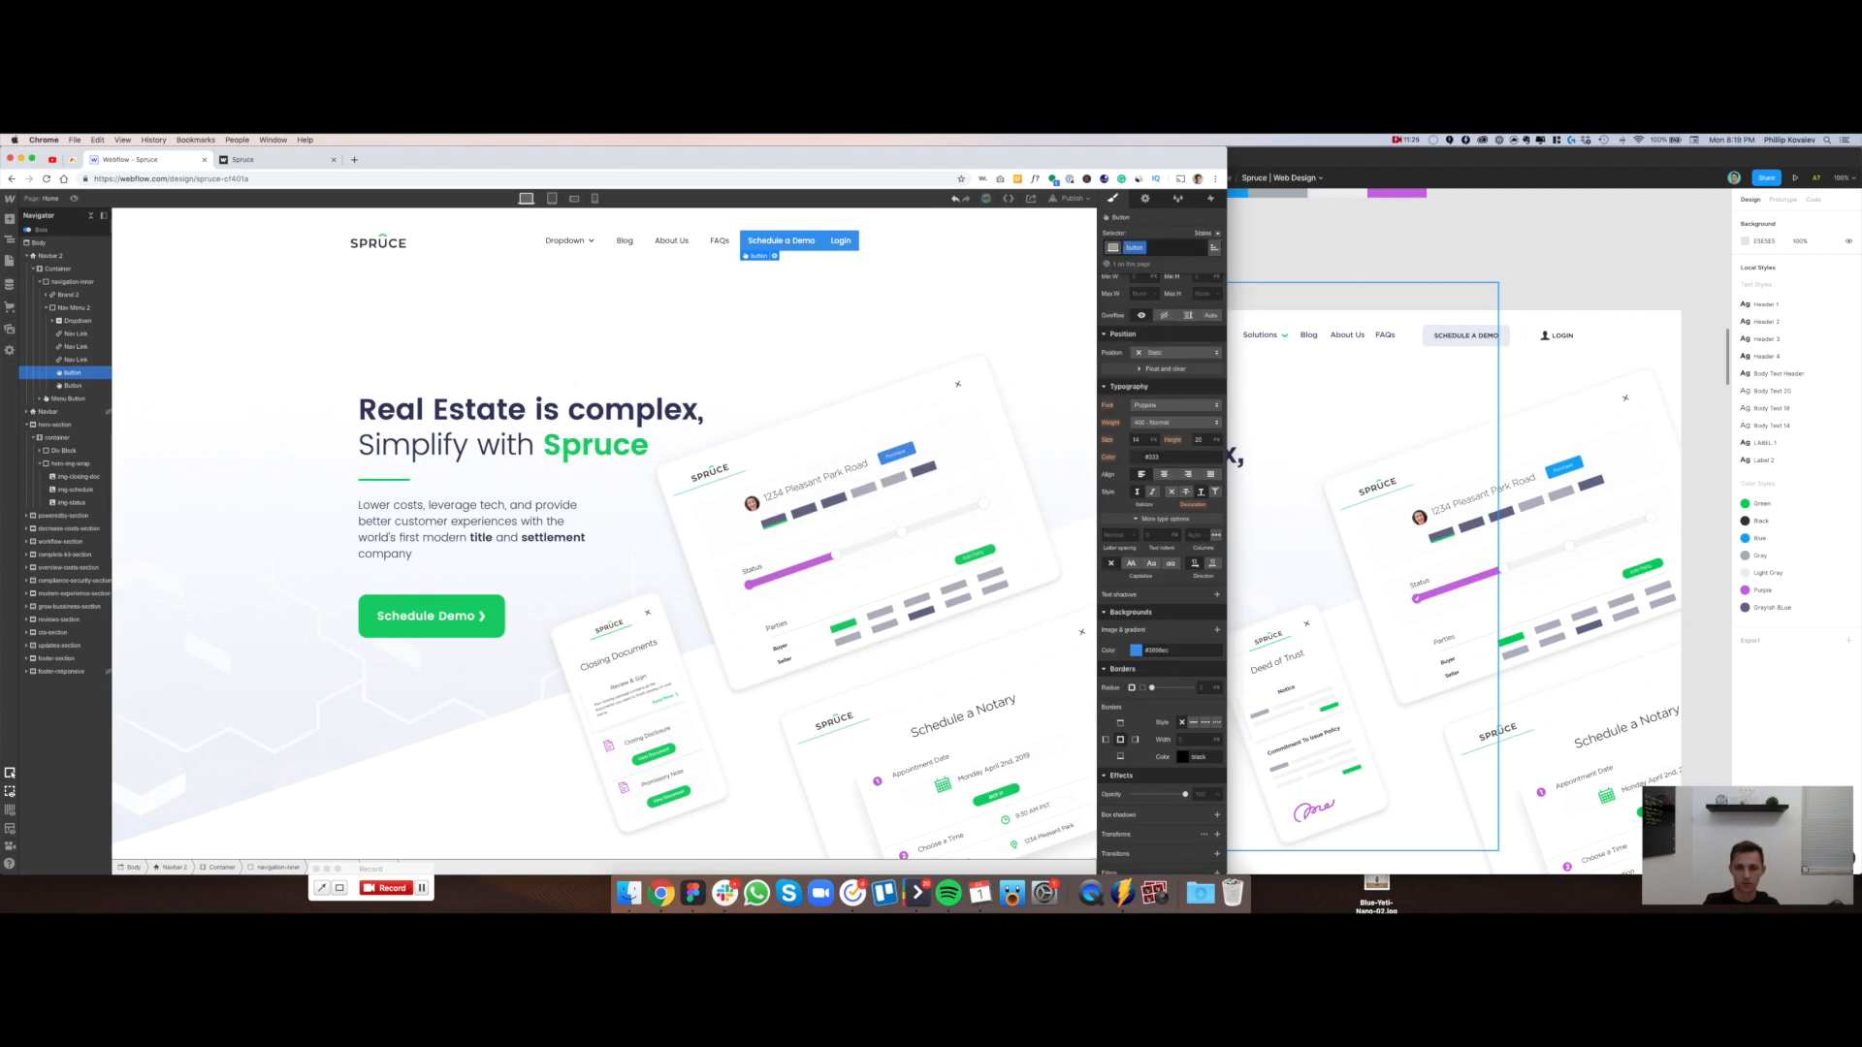
# Check the Schedule a Demo button's corner radius in Figma and set the button's border radius in Webflow to match
pyautogui.scroll(-2, 1179, 417)
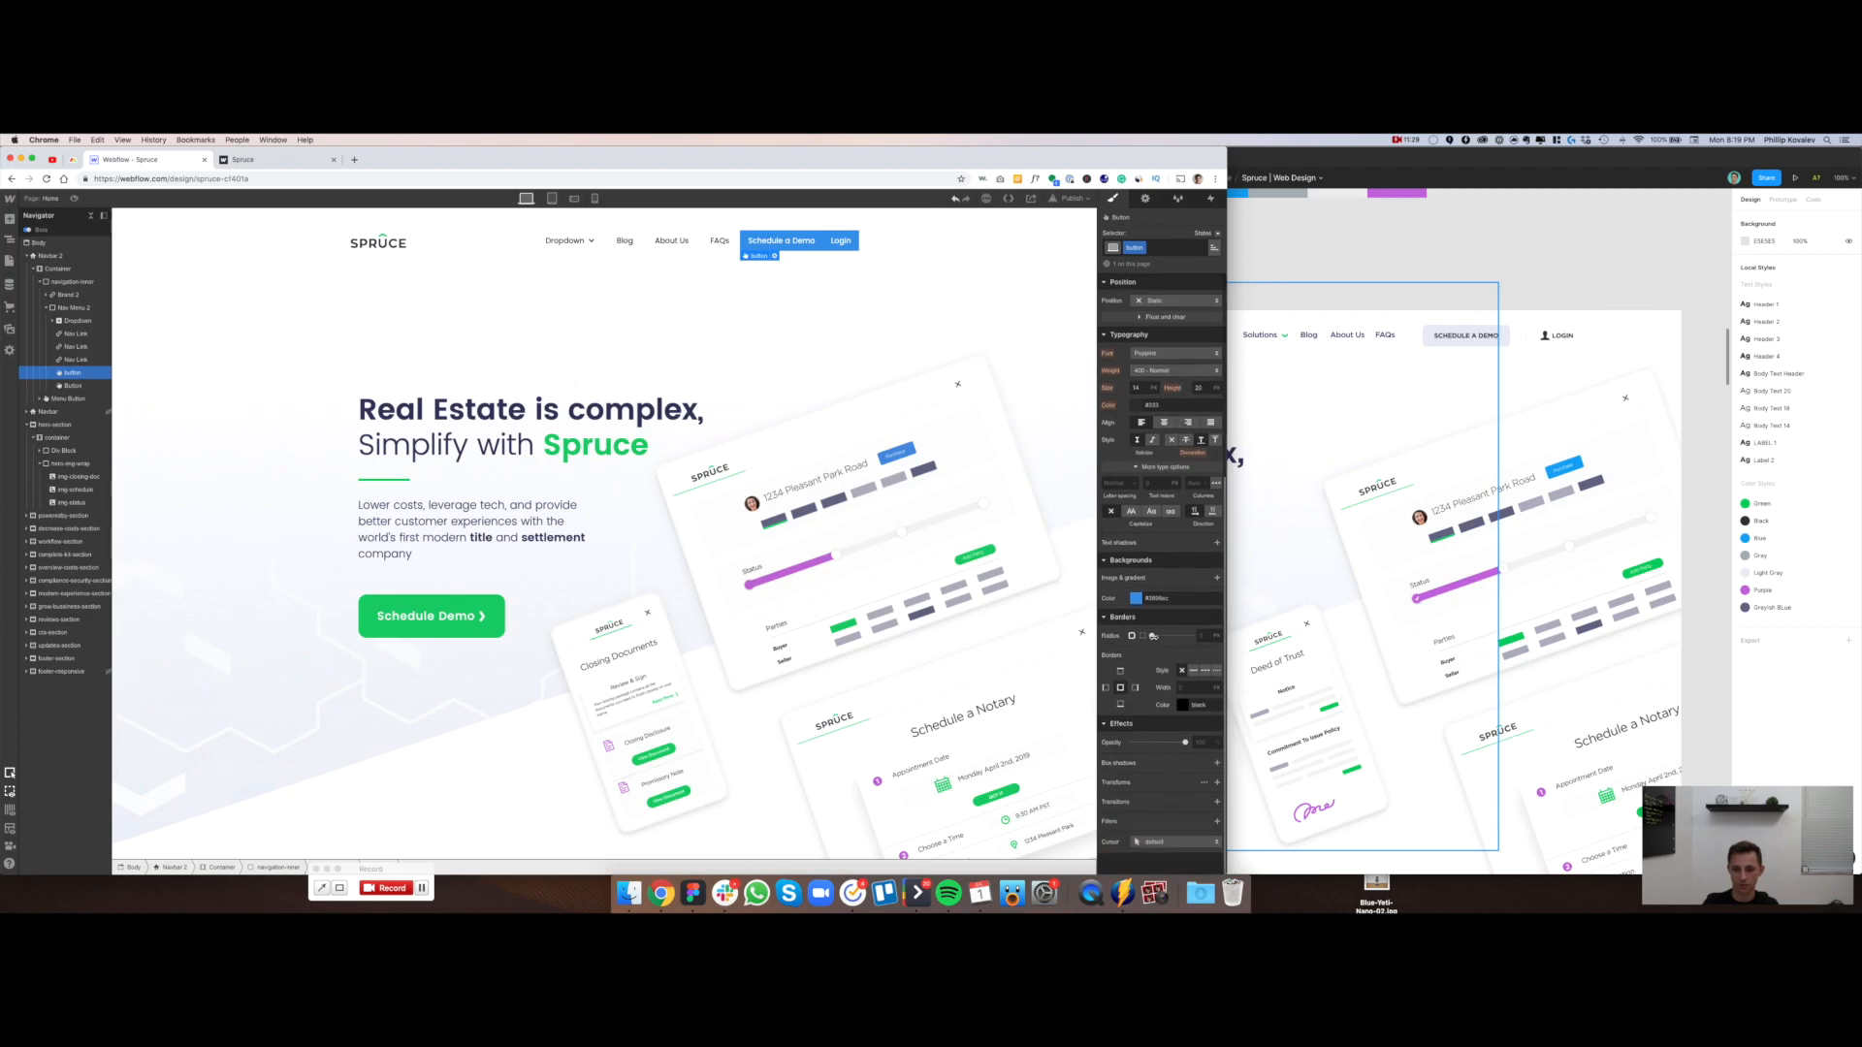
pyautogui.click(1531, 308)
pyautogui.click(1465, 336)
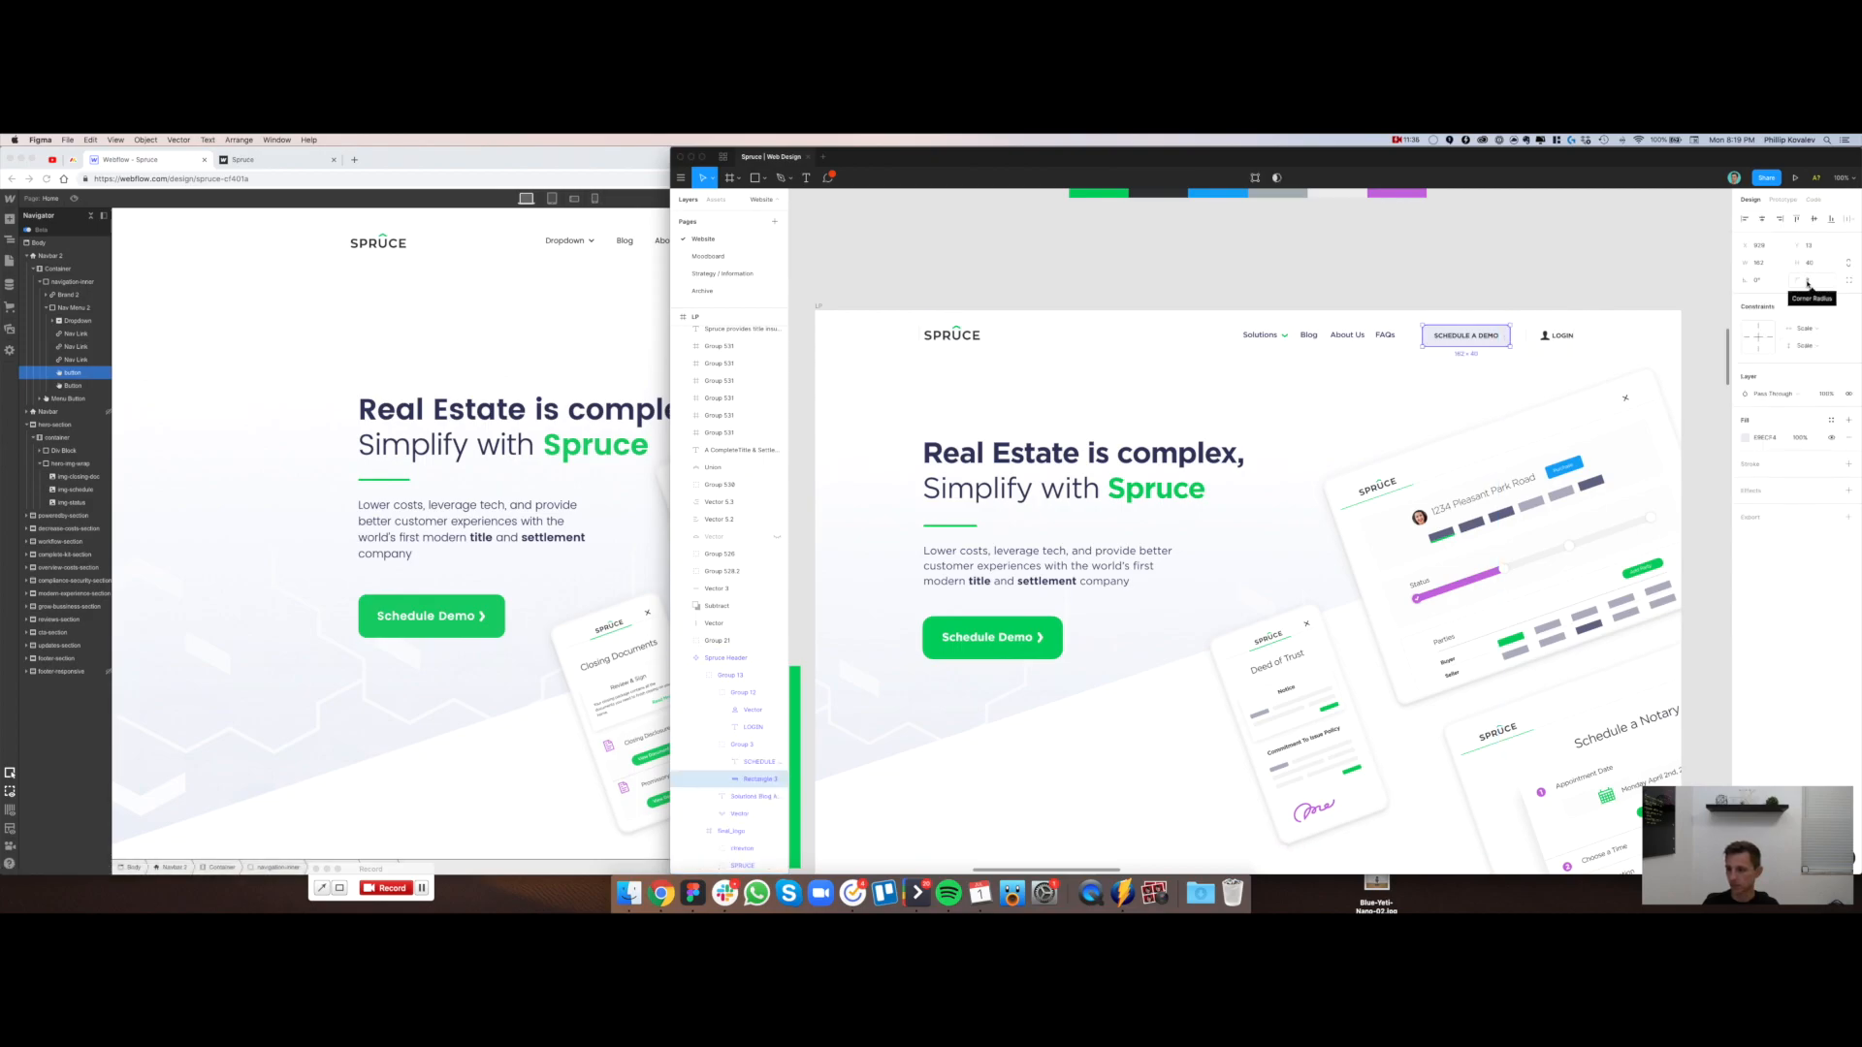
pyautogui.press('super+Tab')
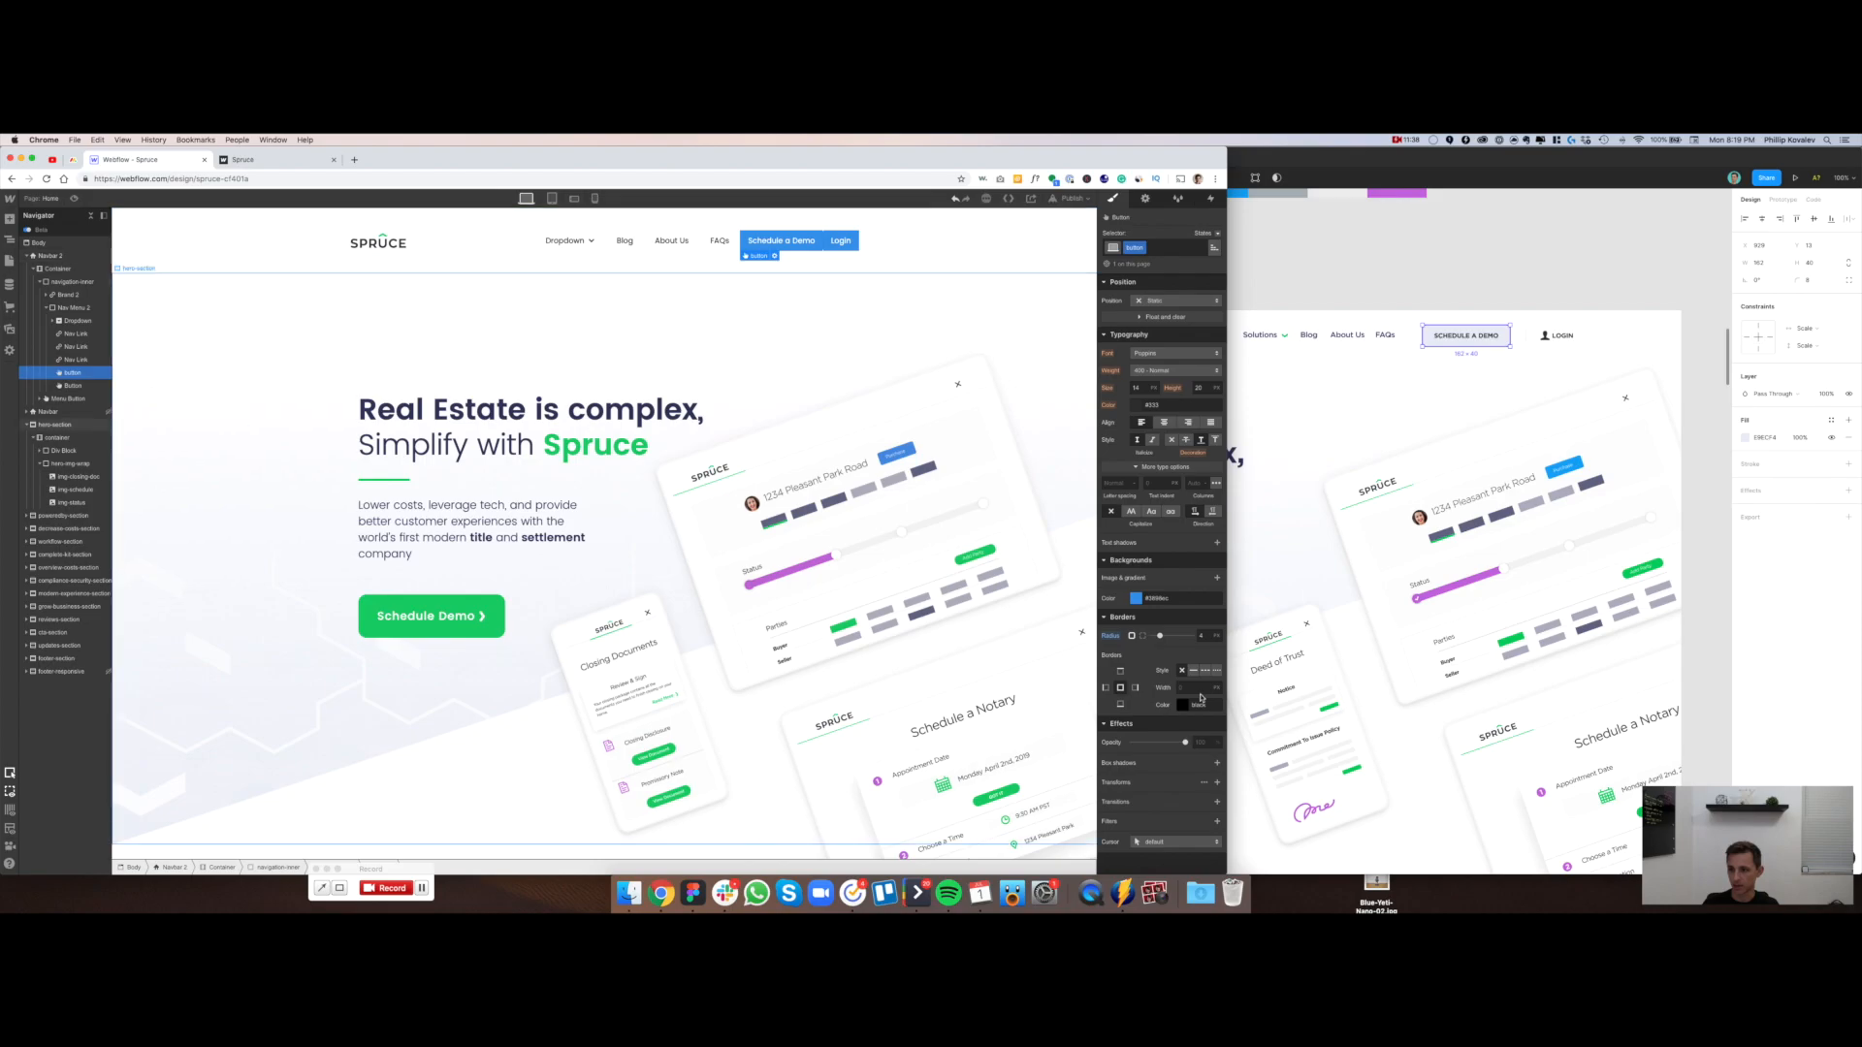
pyautogui.click(1203, 636)
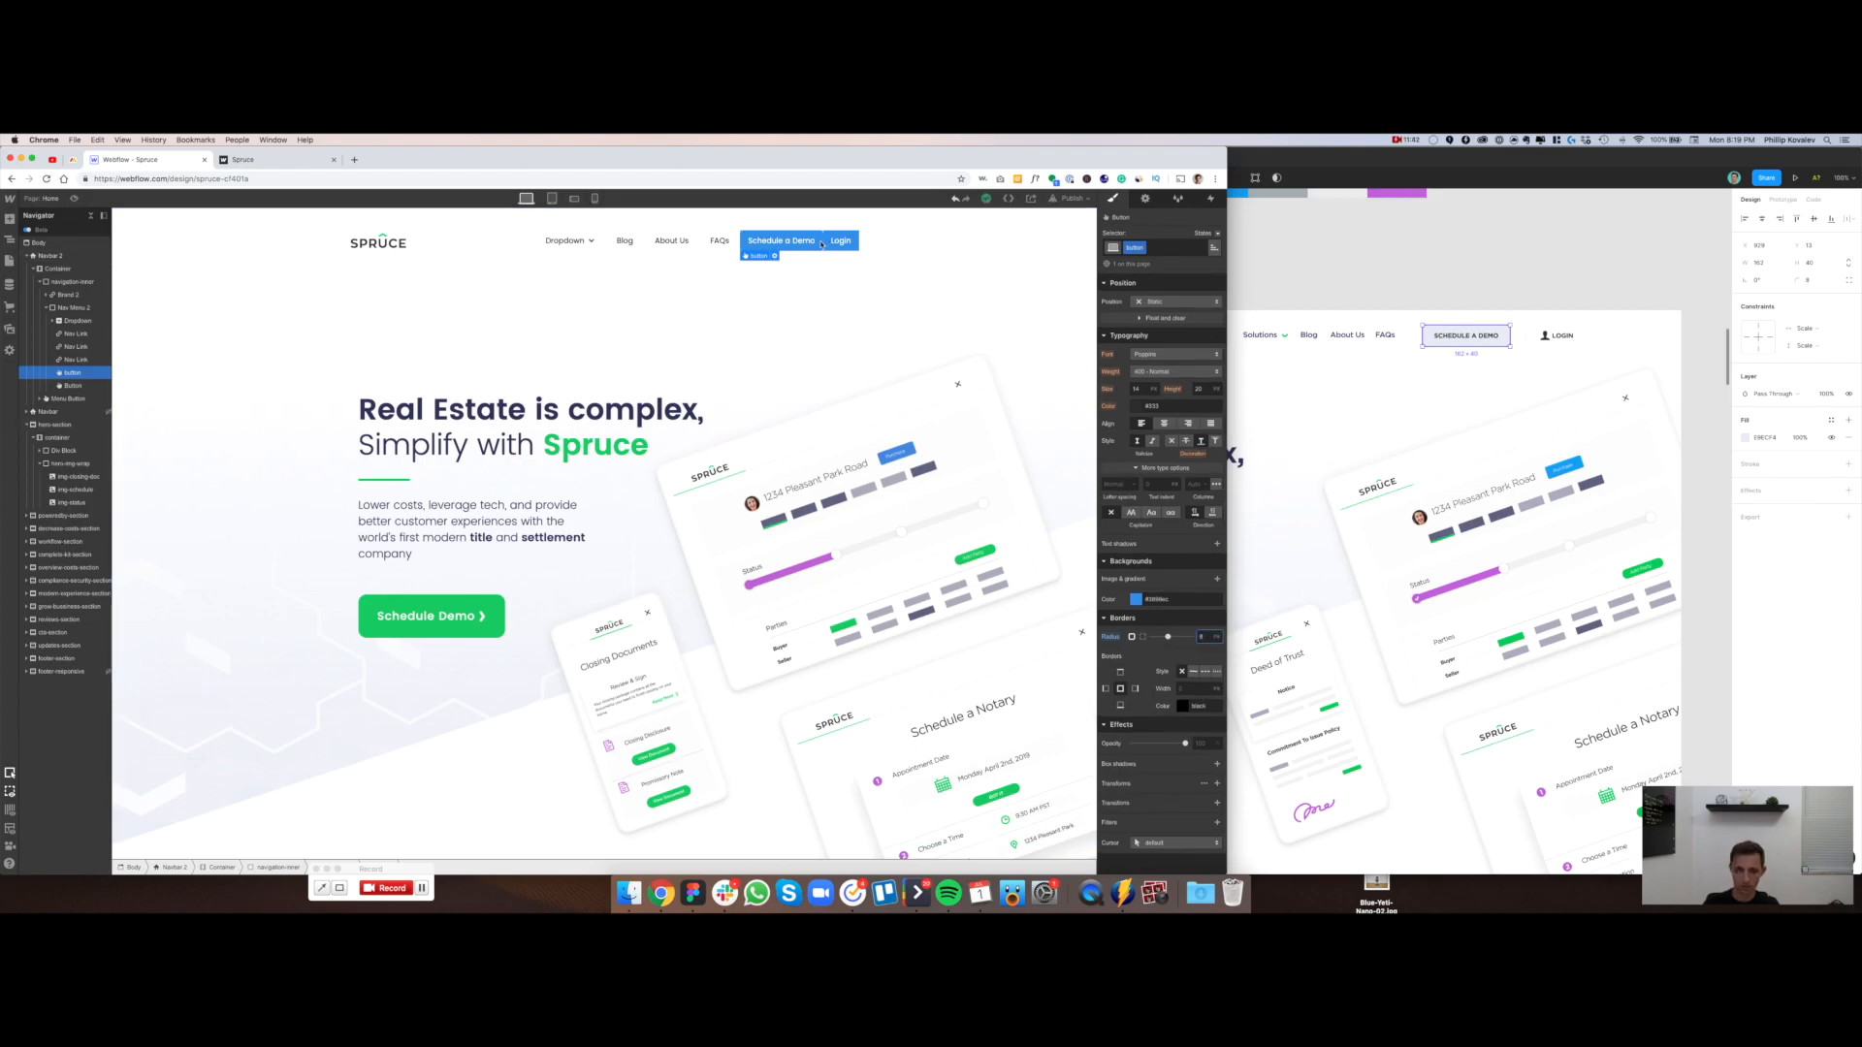
# In Figma, copy the fill color of the rectangle behind the Schedule a Demo label
pyautogui.click(1549, 300)
pyautogui.press('Escape')
pyautogui.keyDown('super'); pyautogui.click(1452, 346); pyautogui.keyUp('super')
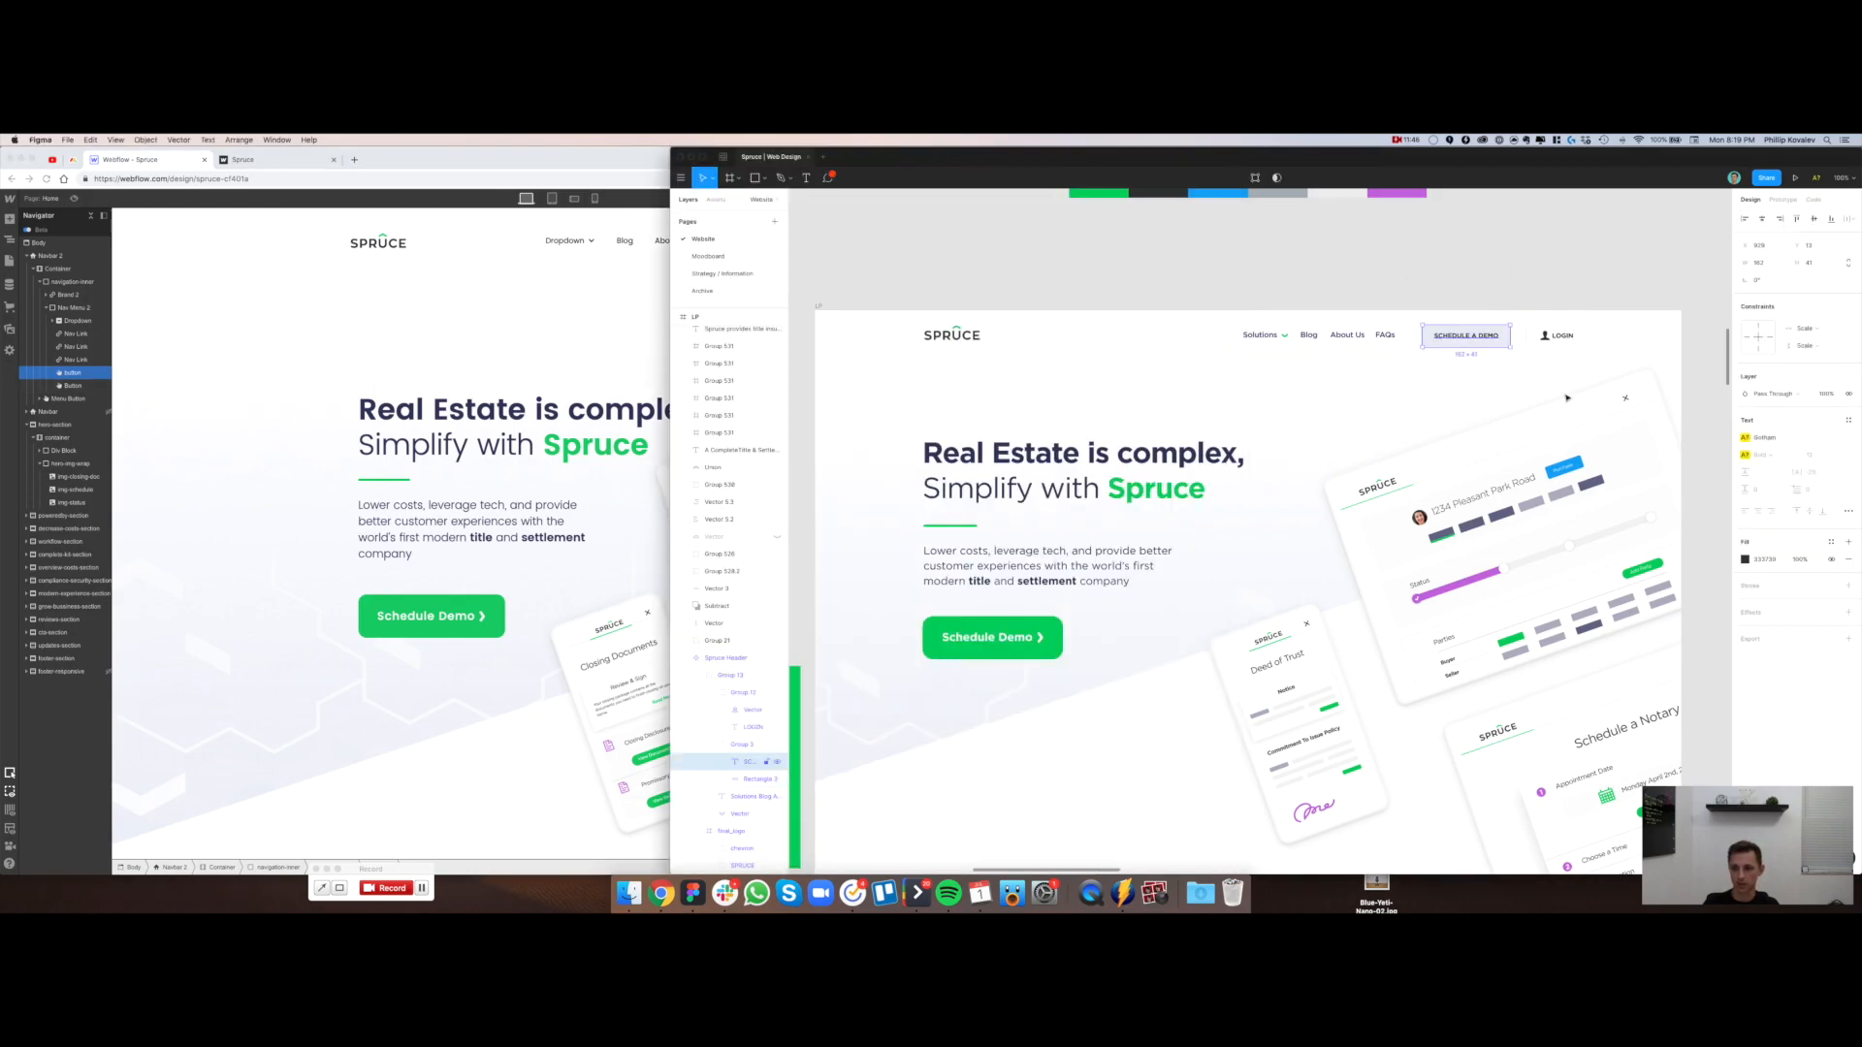
pyautogui.press('Escape')
pyautogui.keyDown('super'); pyautogui.click(1505, 341); pyautogui.keyUp('super')
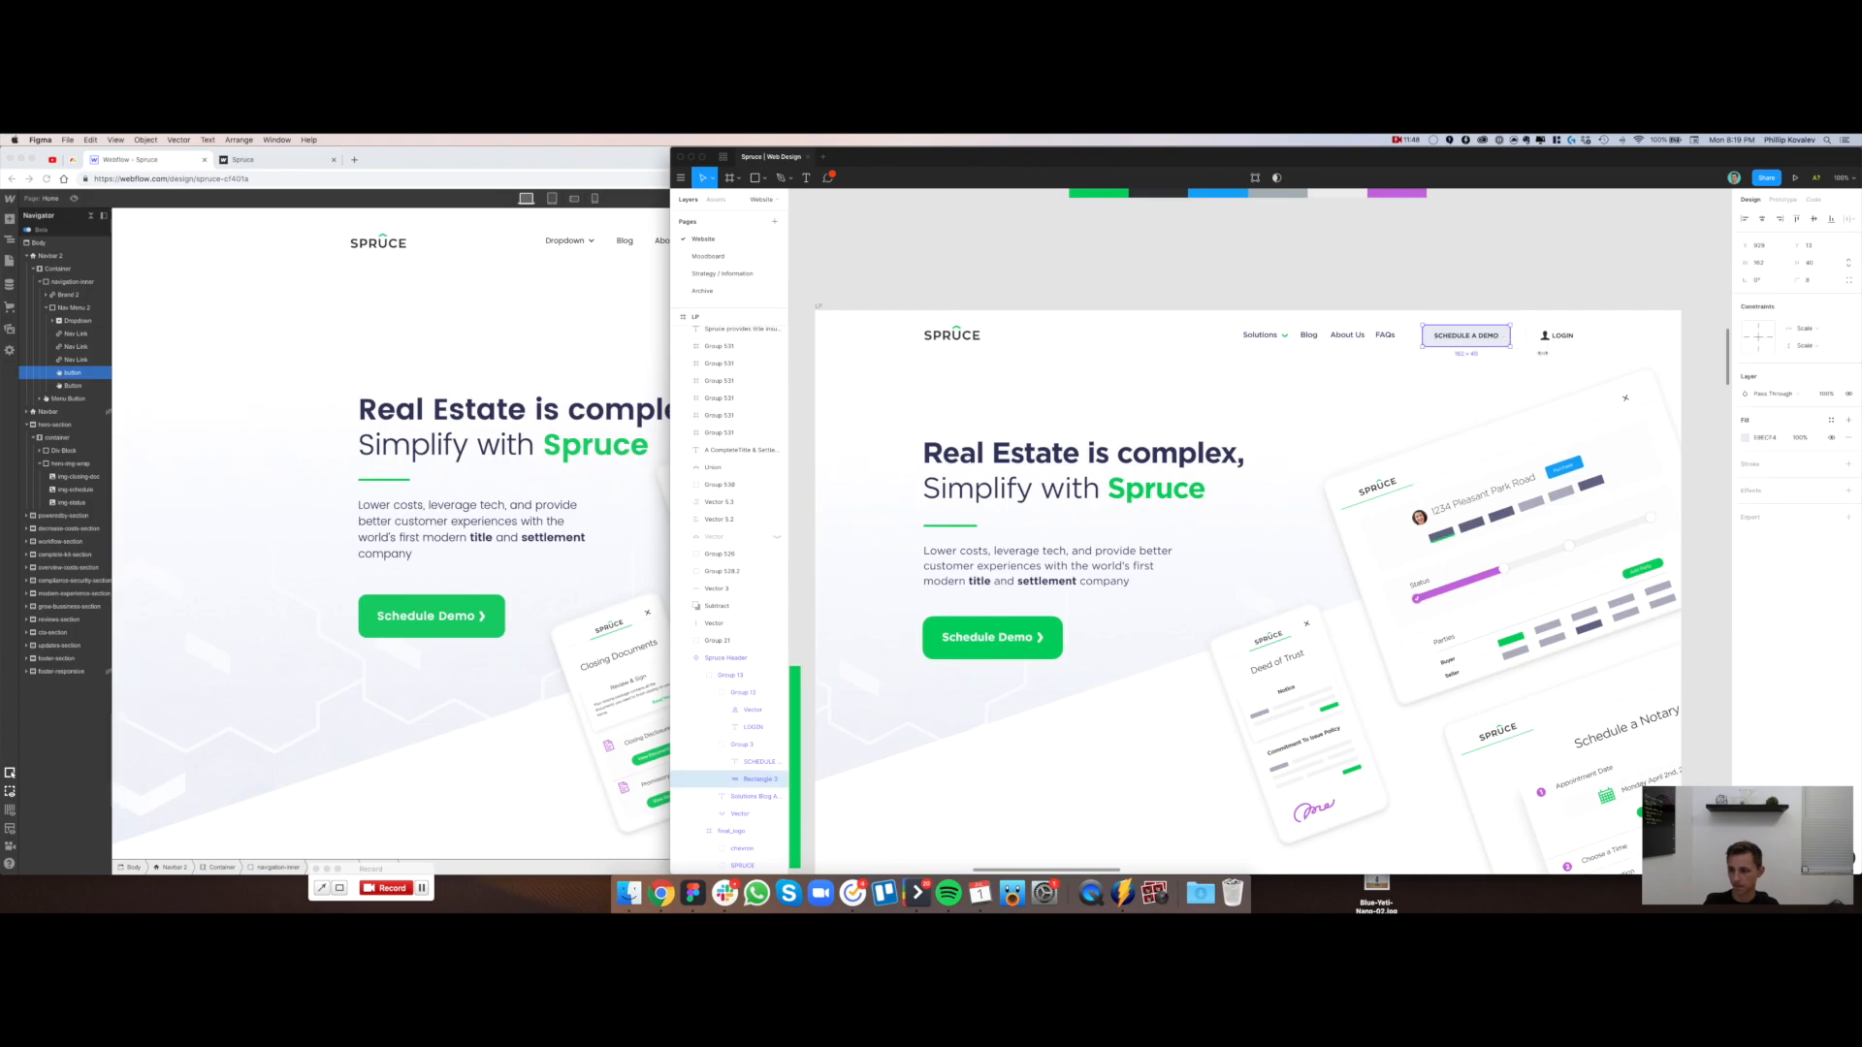
pyautogui.click(1765, 437)
pyautogui.press('super+c')
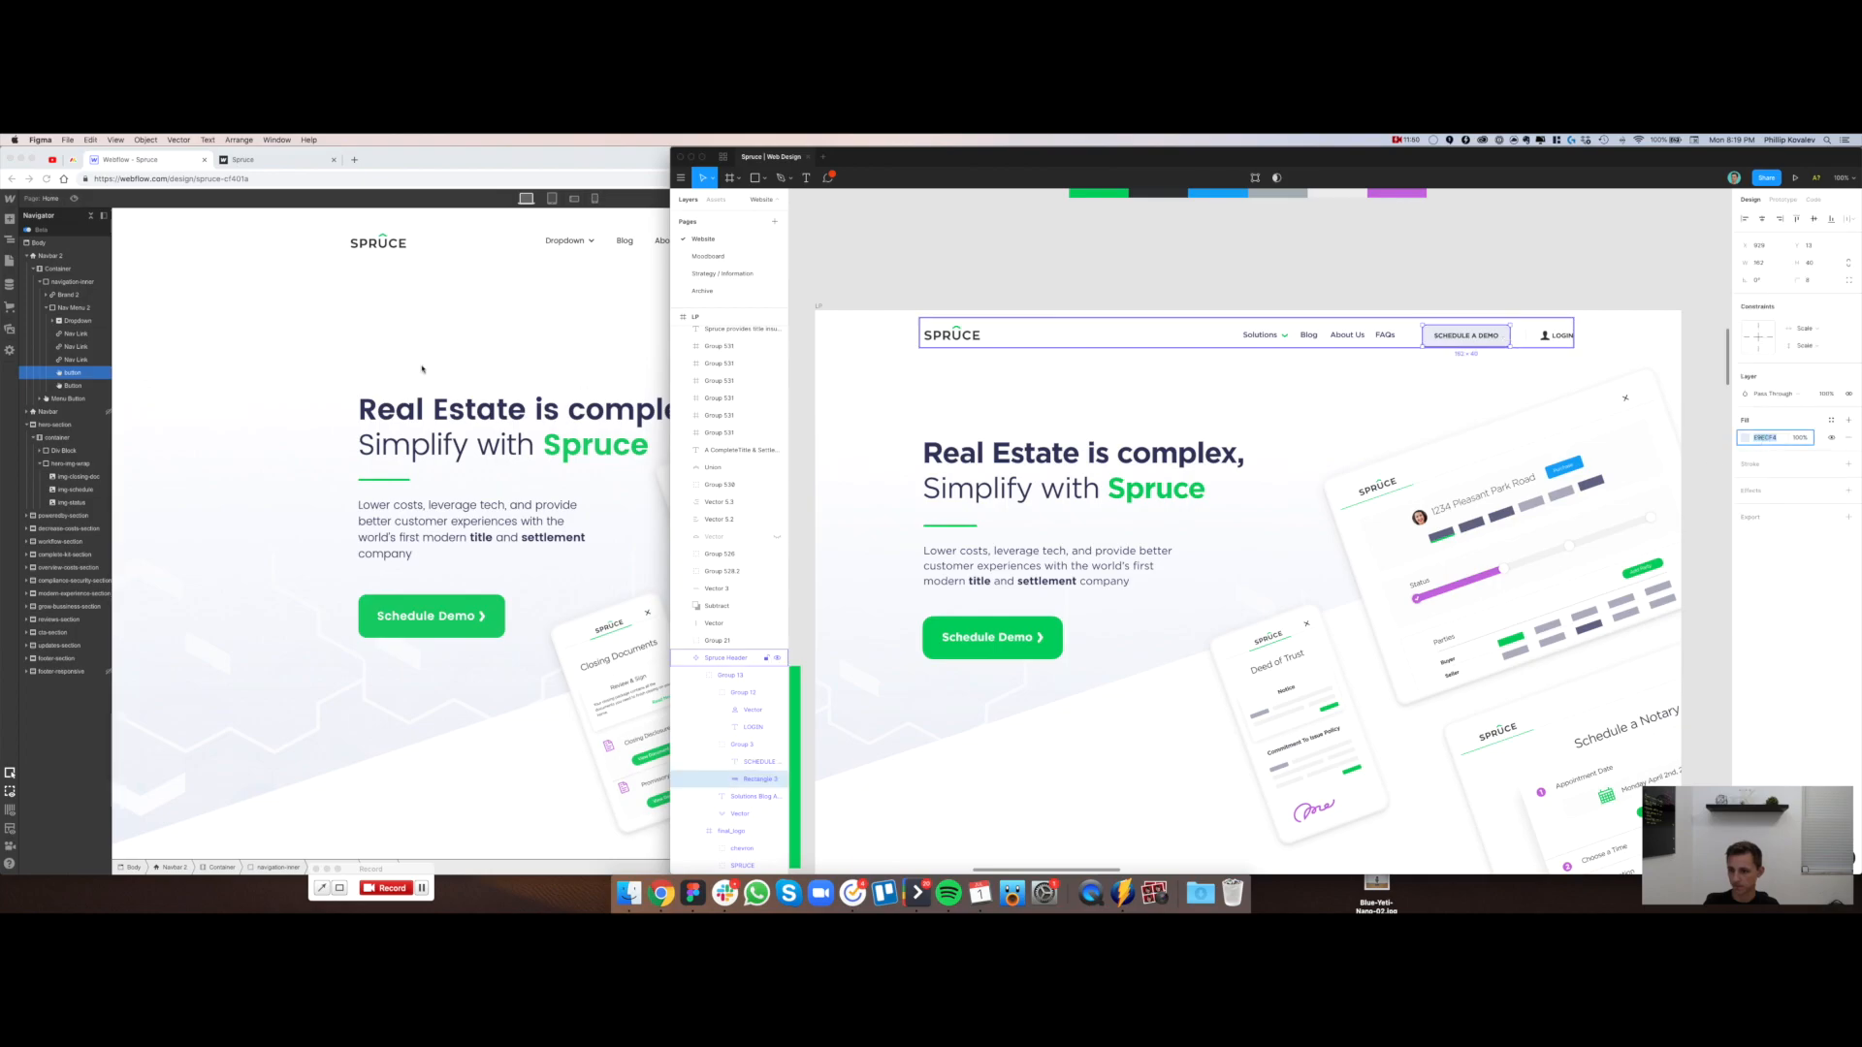
# In Webflow, add the combo class button-gray to the Schedule a Demo button and set its background to the copied fill color
pyautogui.click(422, 369)
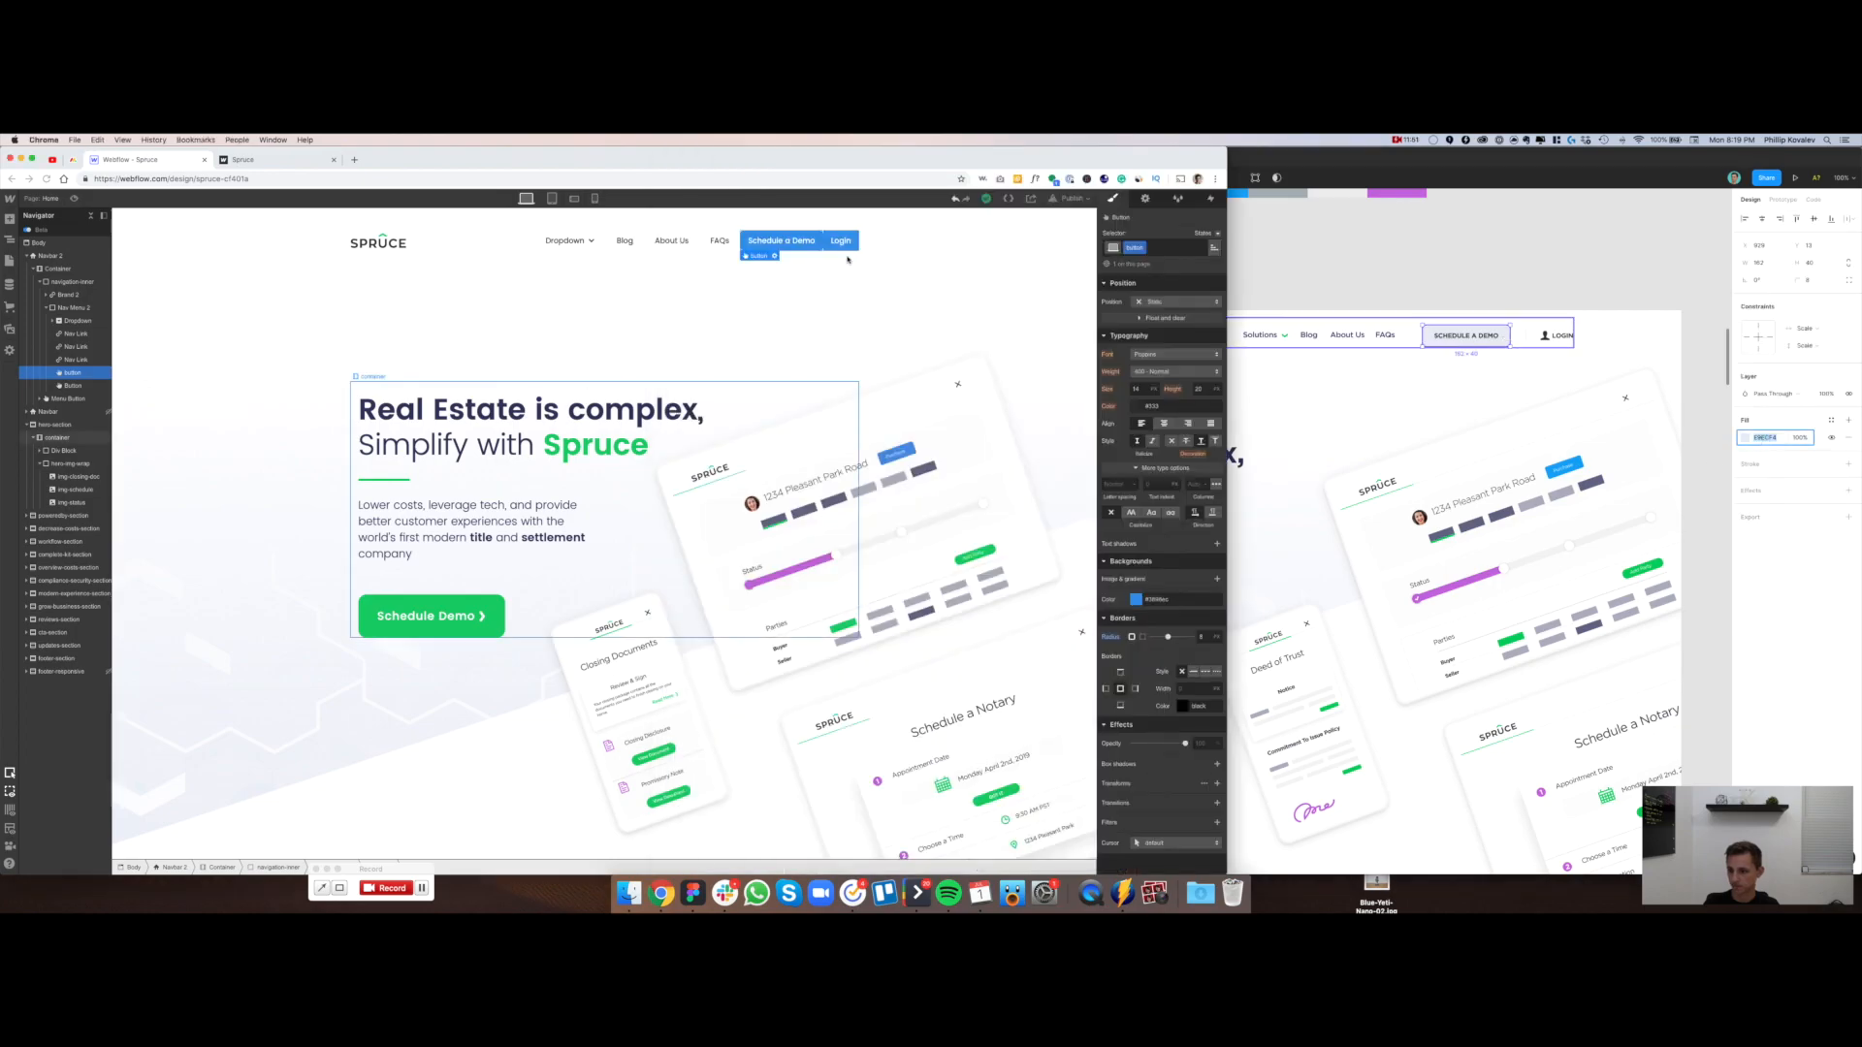
pyautogui.click(1165, 251)
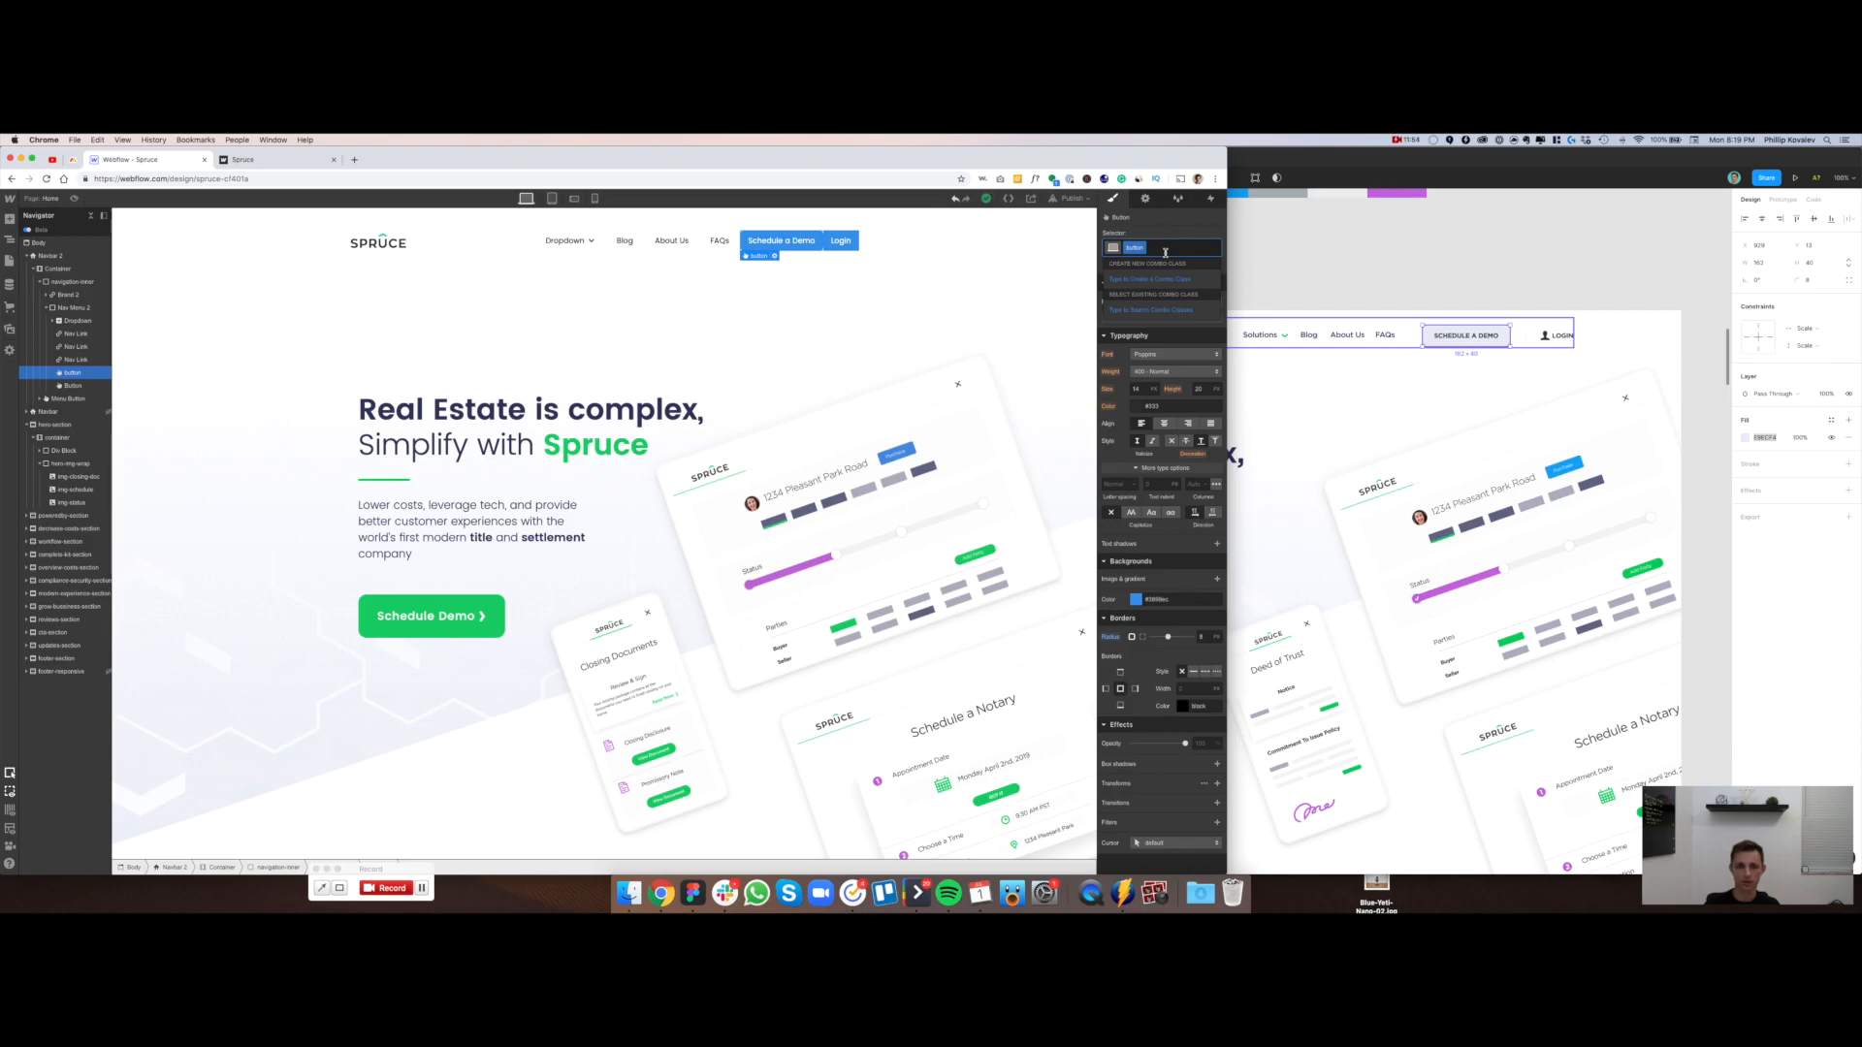
pyautogui.write('button-p')
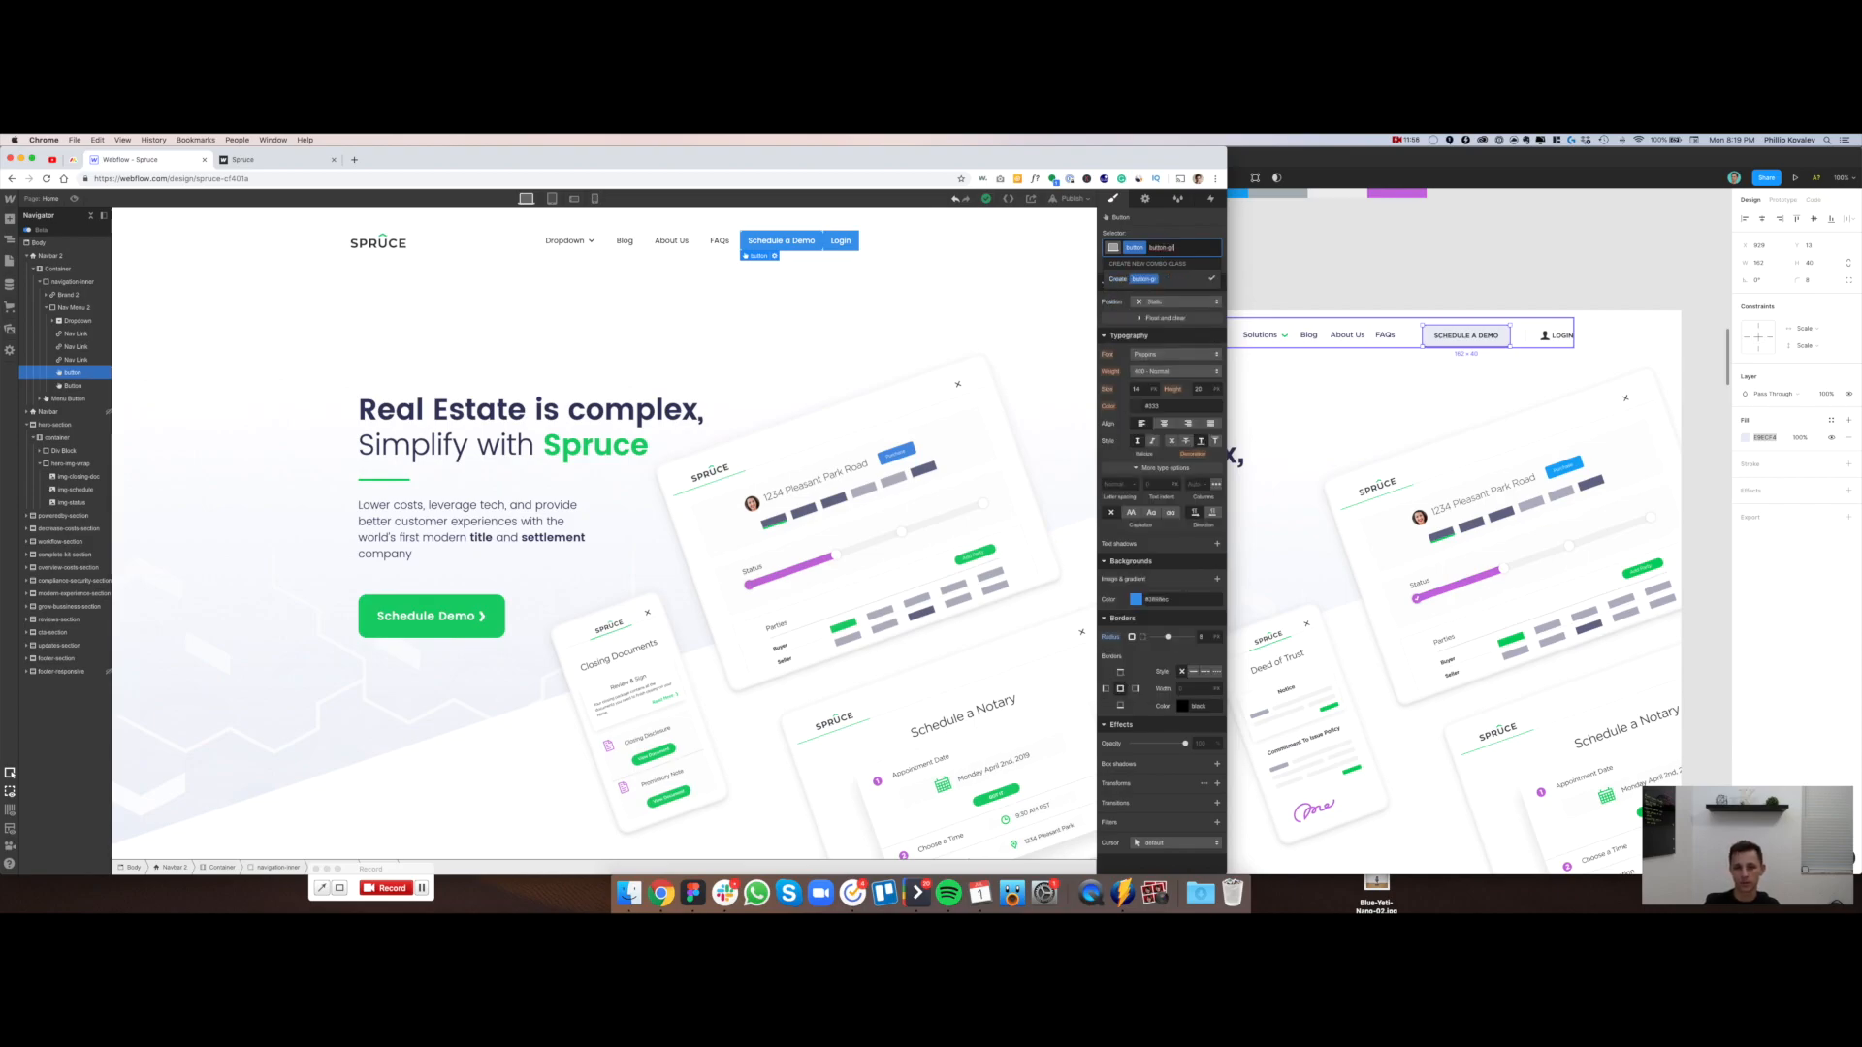
pyautogui.write('ray')
pyautogui.press('Return')
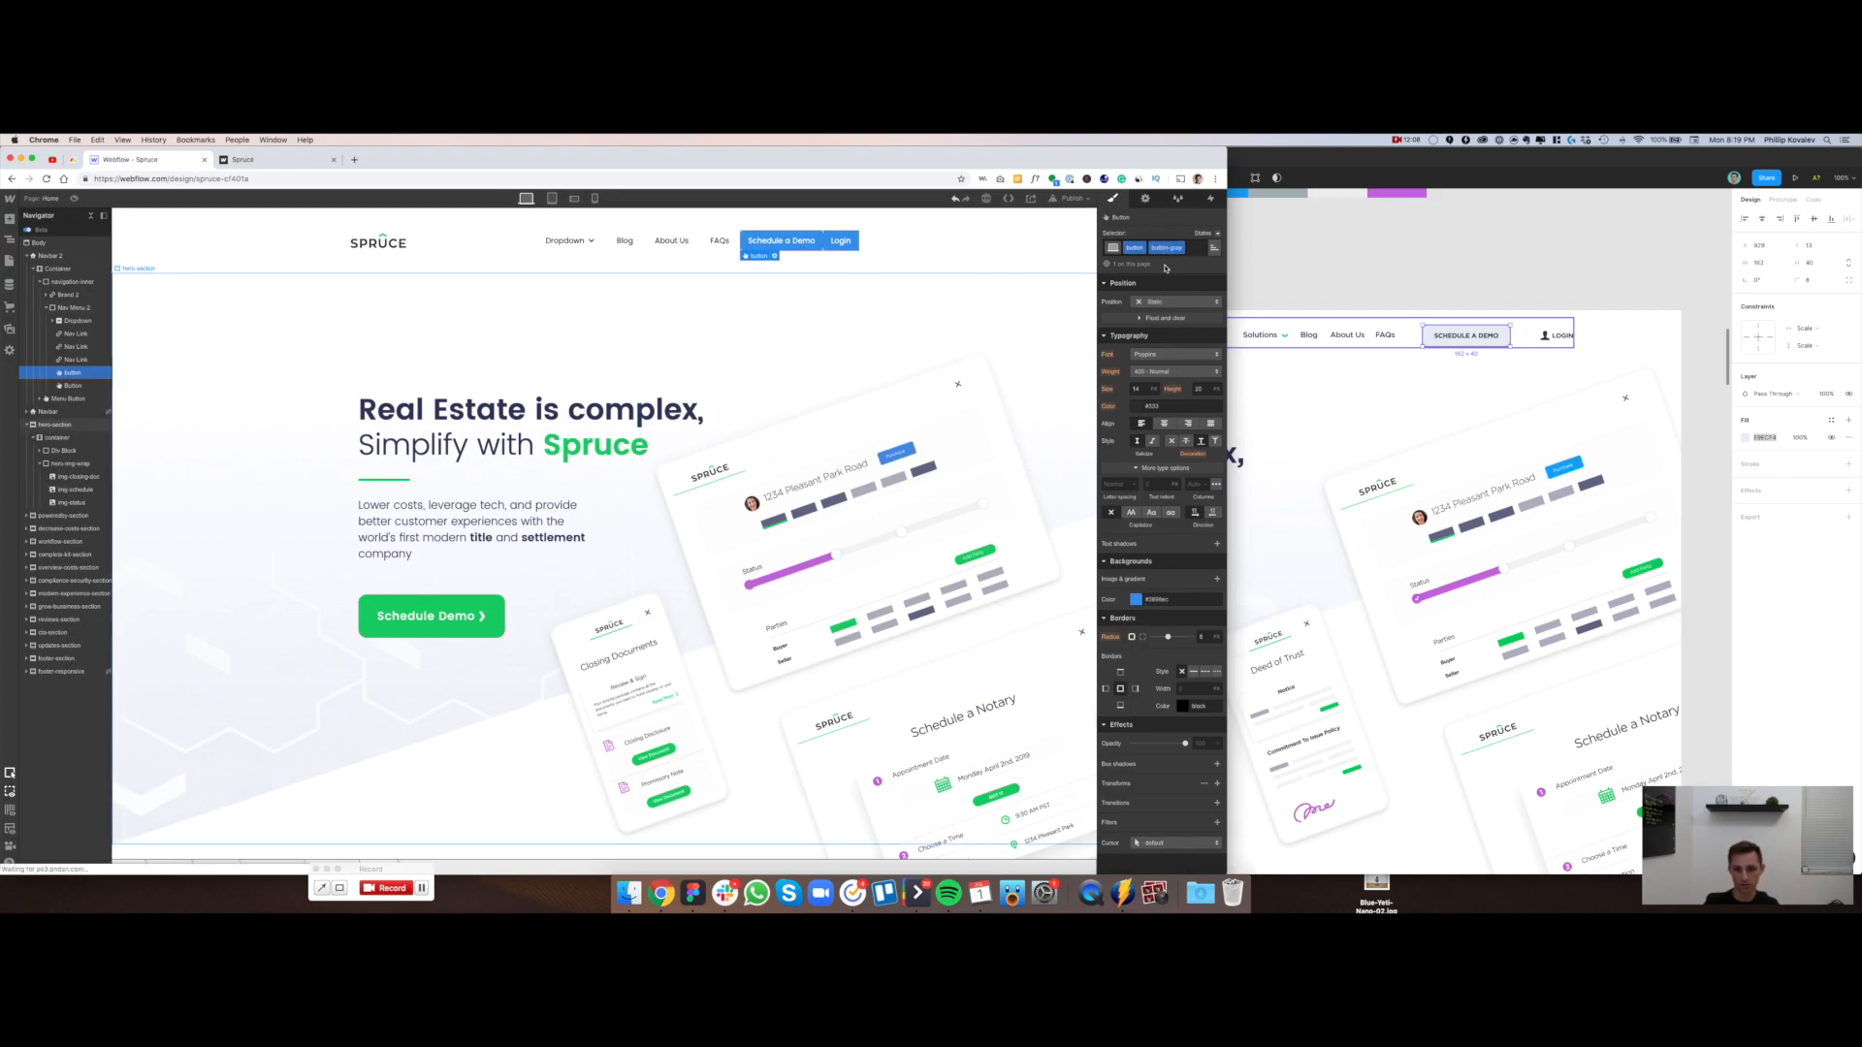
pyautogui.click(1157, 600)
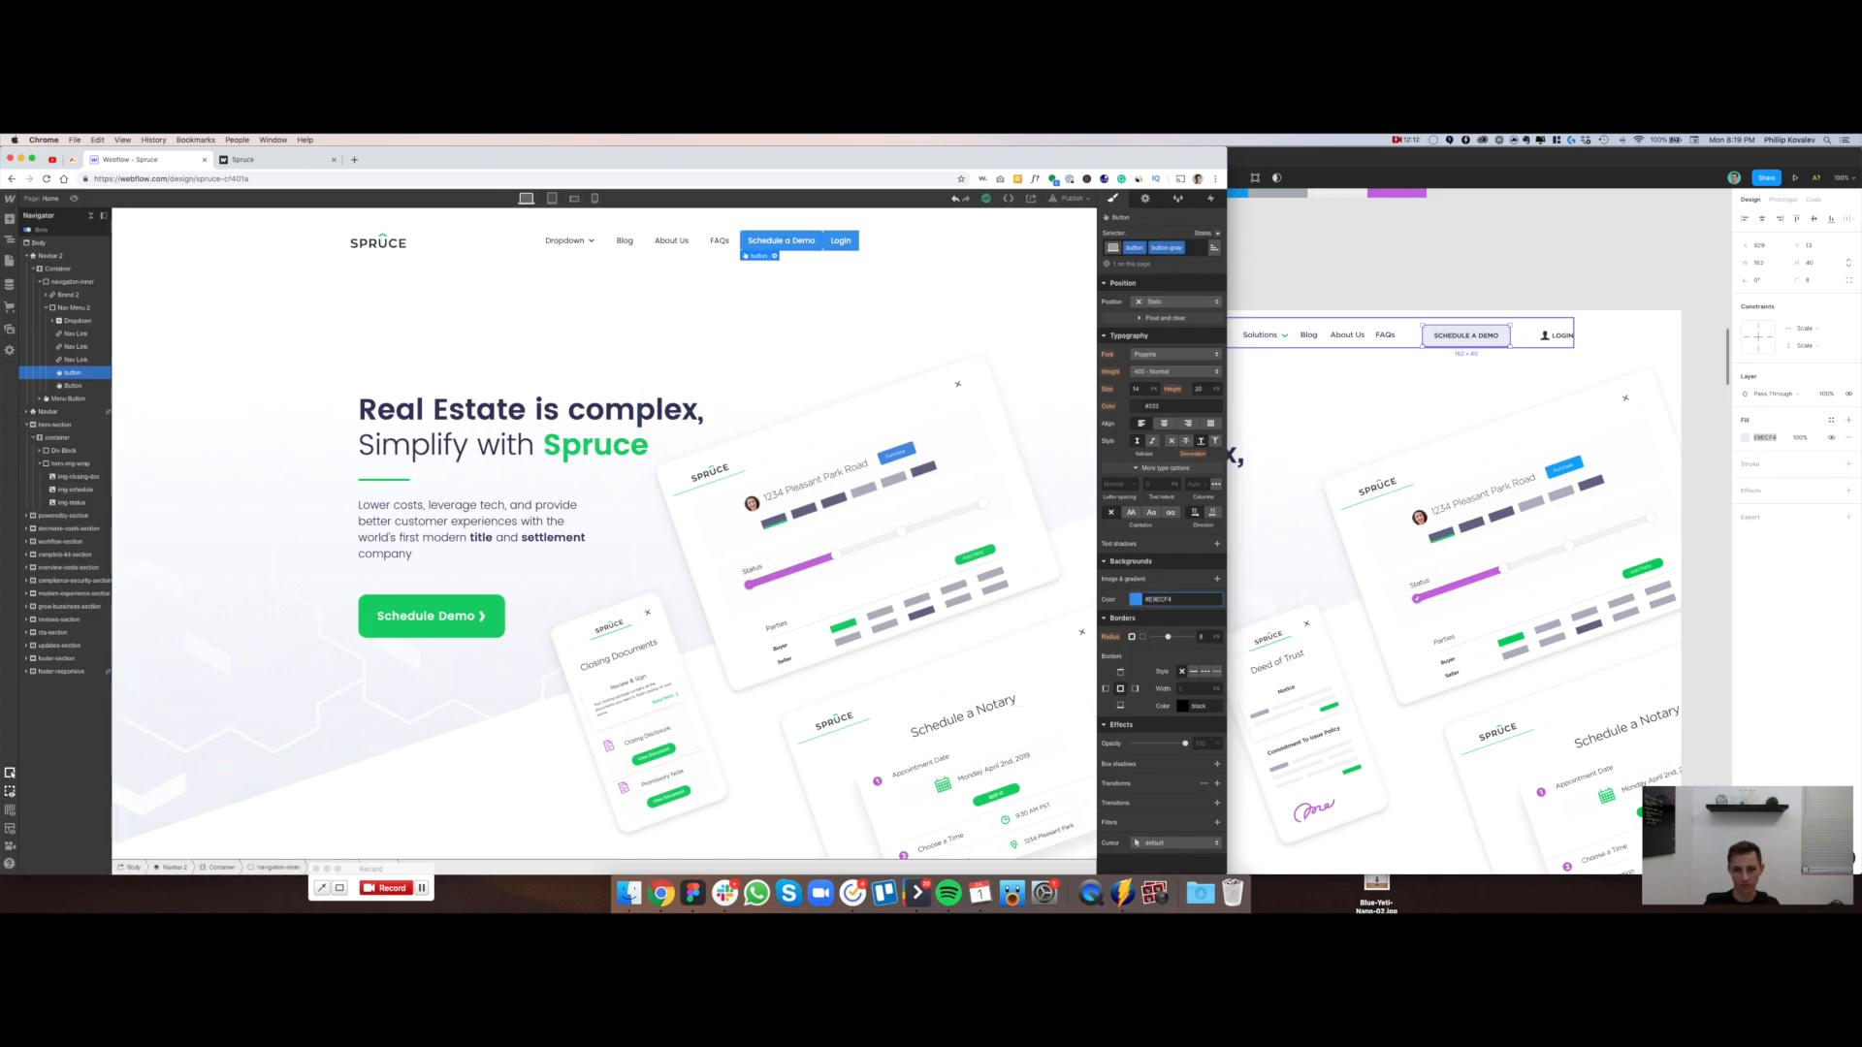
pyautogui.press('super+v')
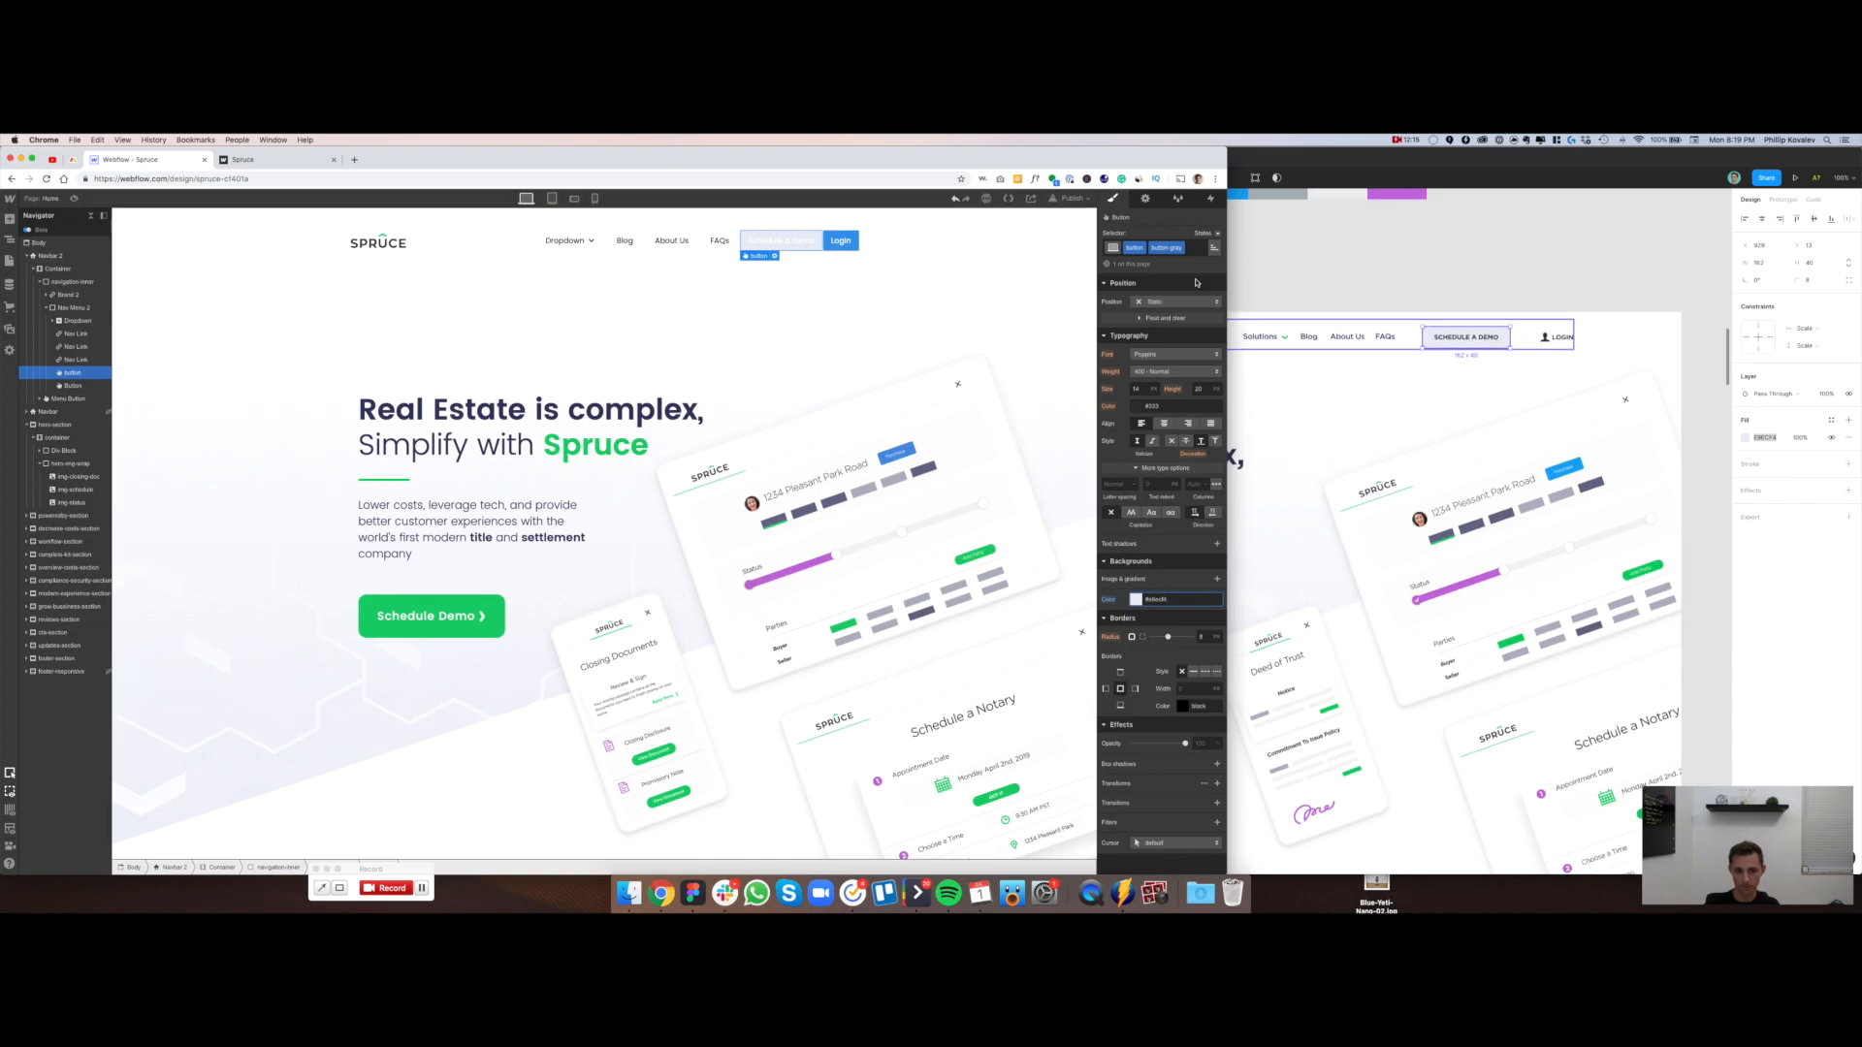
# Apply the Figma Schedule a Demo label's text color to the Schedule a Demo button's typography in Webflow
pyautogui.click(1438, 281)
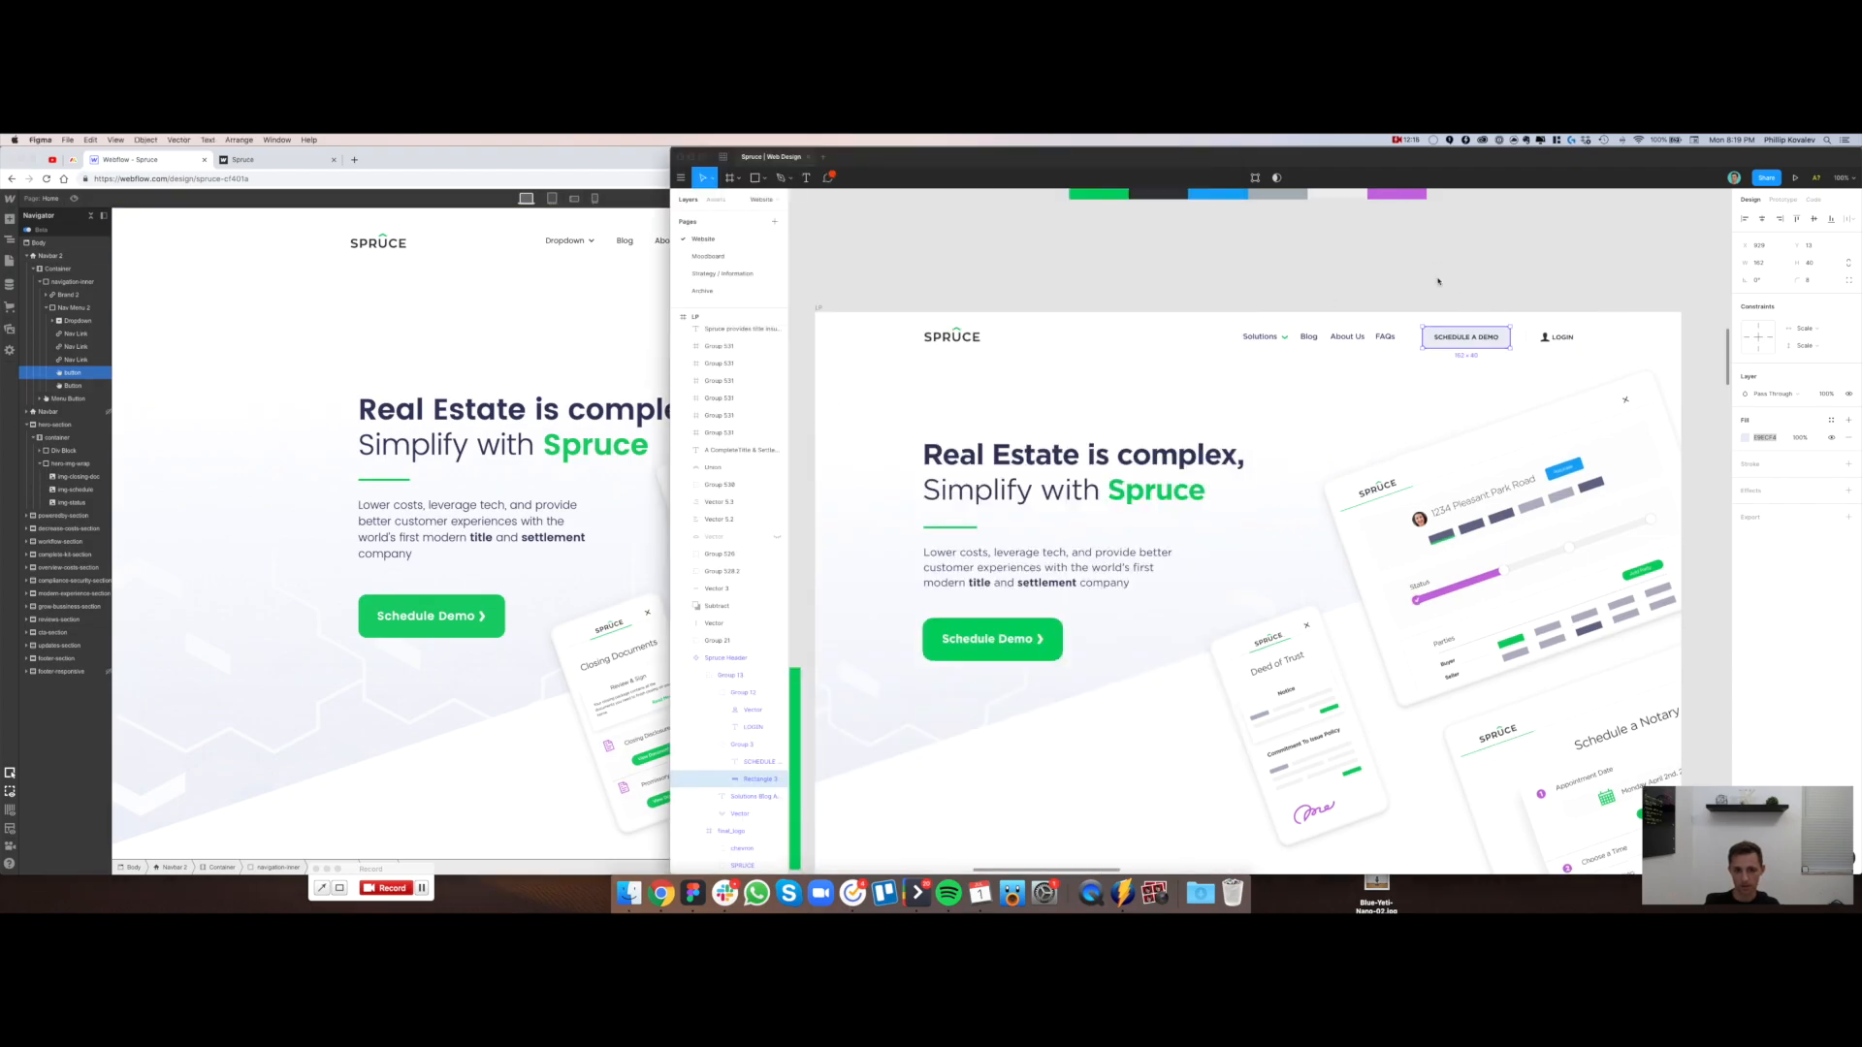
pyautogui.click(1466, 338)
pyautogui.click(1765, 560)
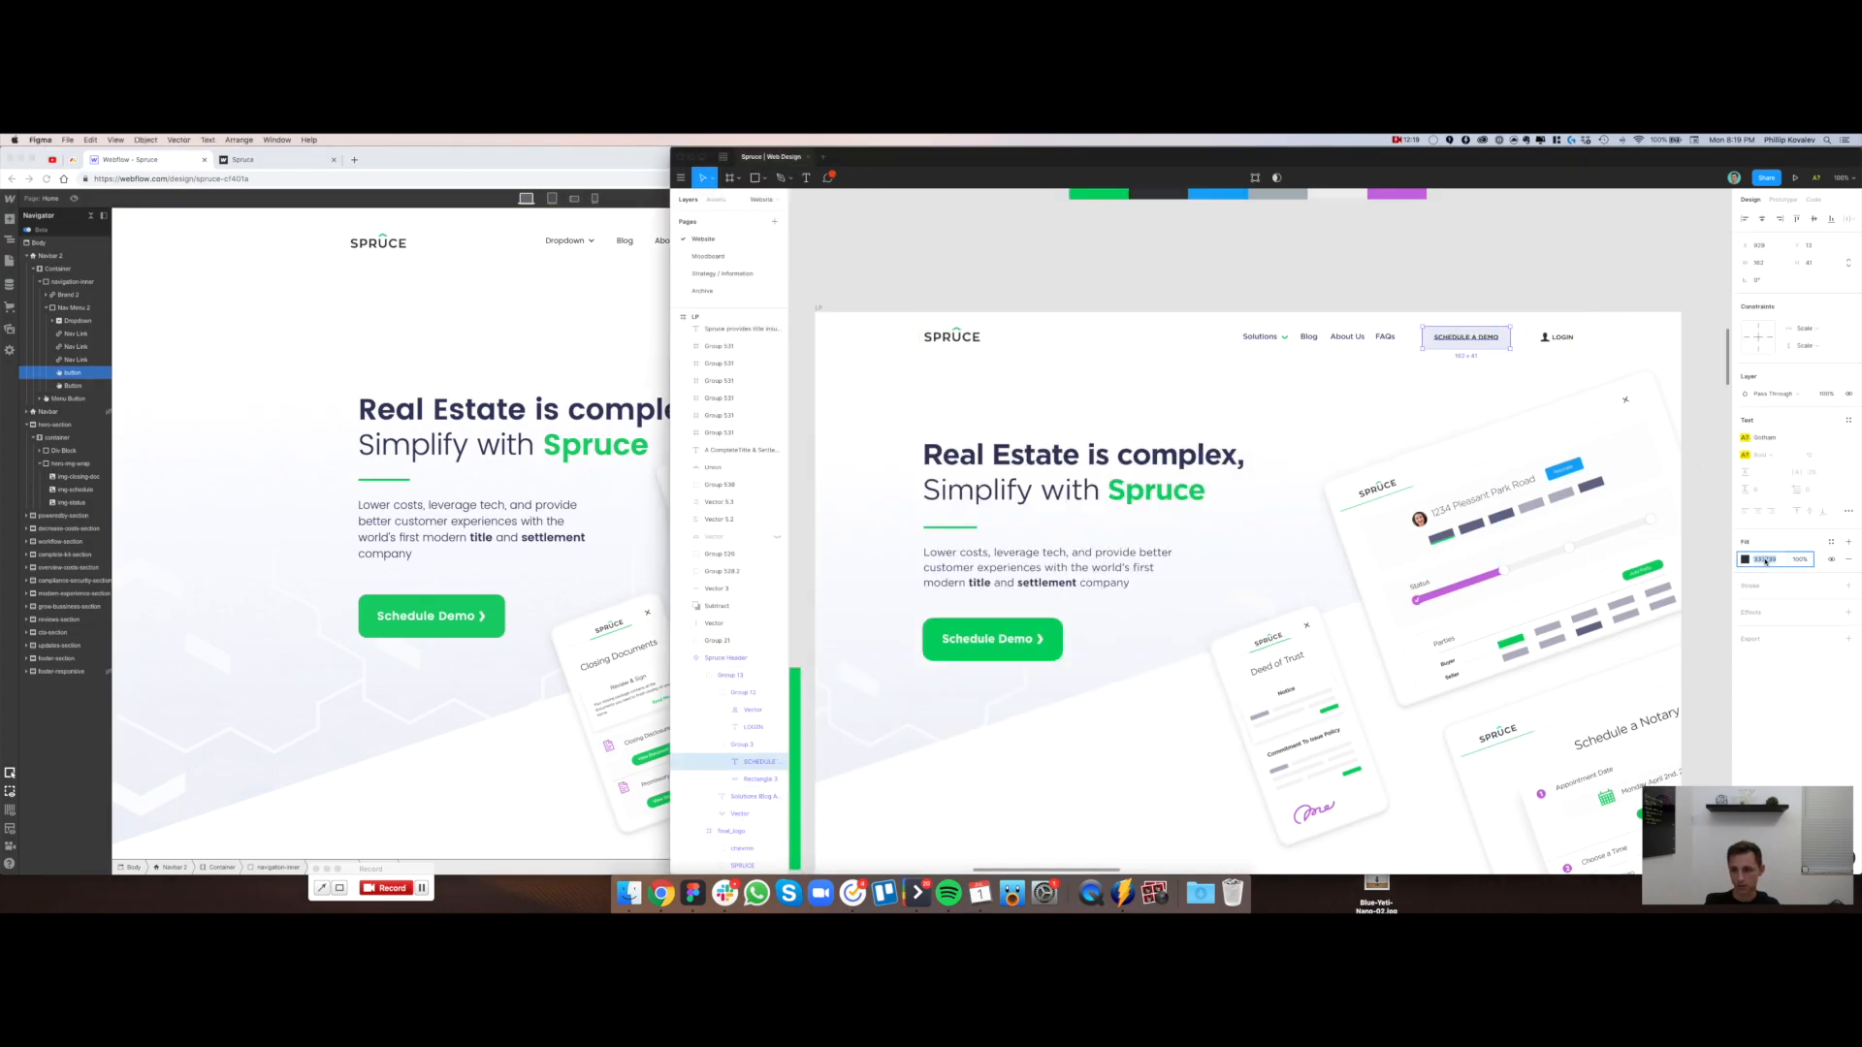
pyautogui.click(597, 333)
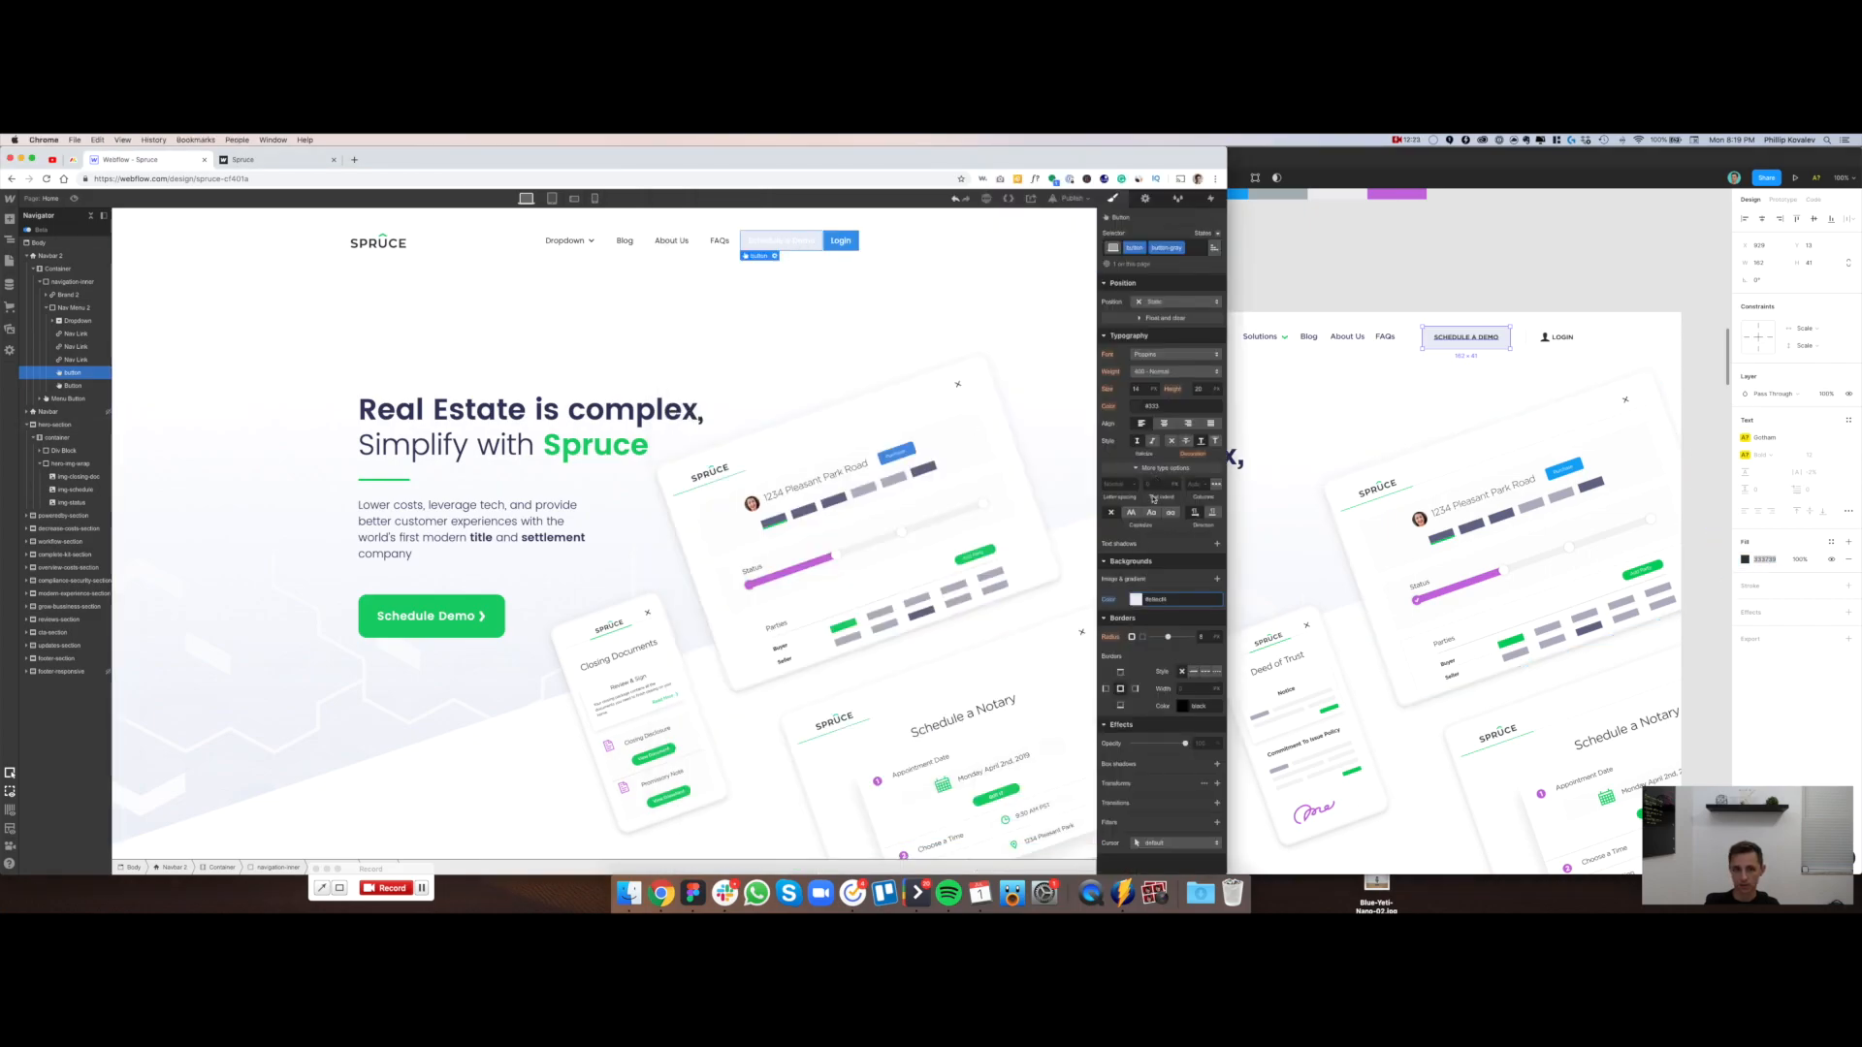
pyautogui.scroll(4, 1153, 407)
pyautogui.click(1154, 711)
pyautogui.press('super+v')
pyautogui.click(155, 301)
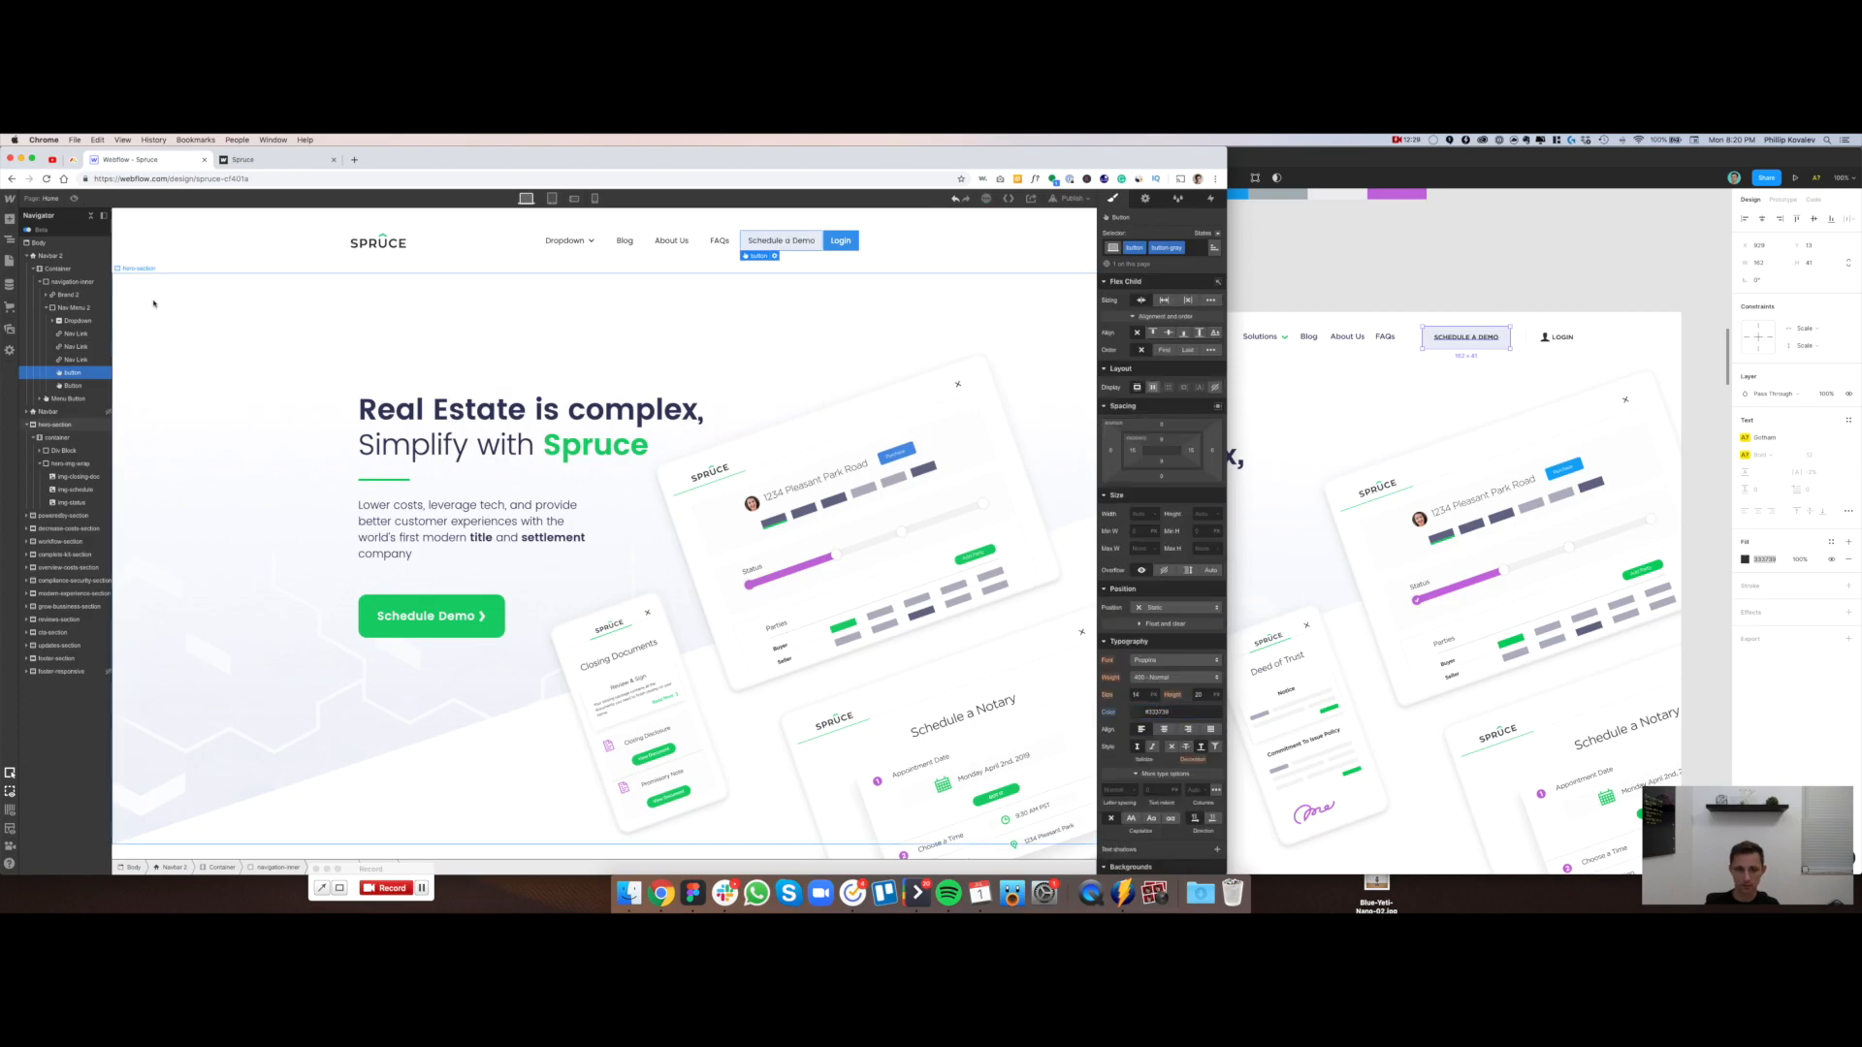
# Preview the page to compare the styled navbar with the Figma header, and return to editing
pyautogui.click(73, 199)
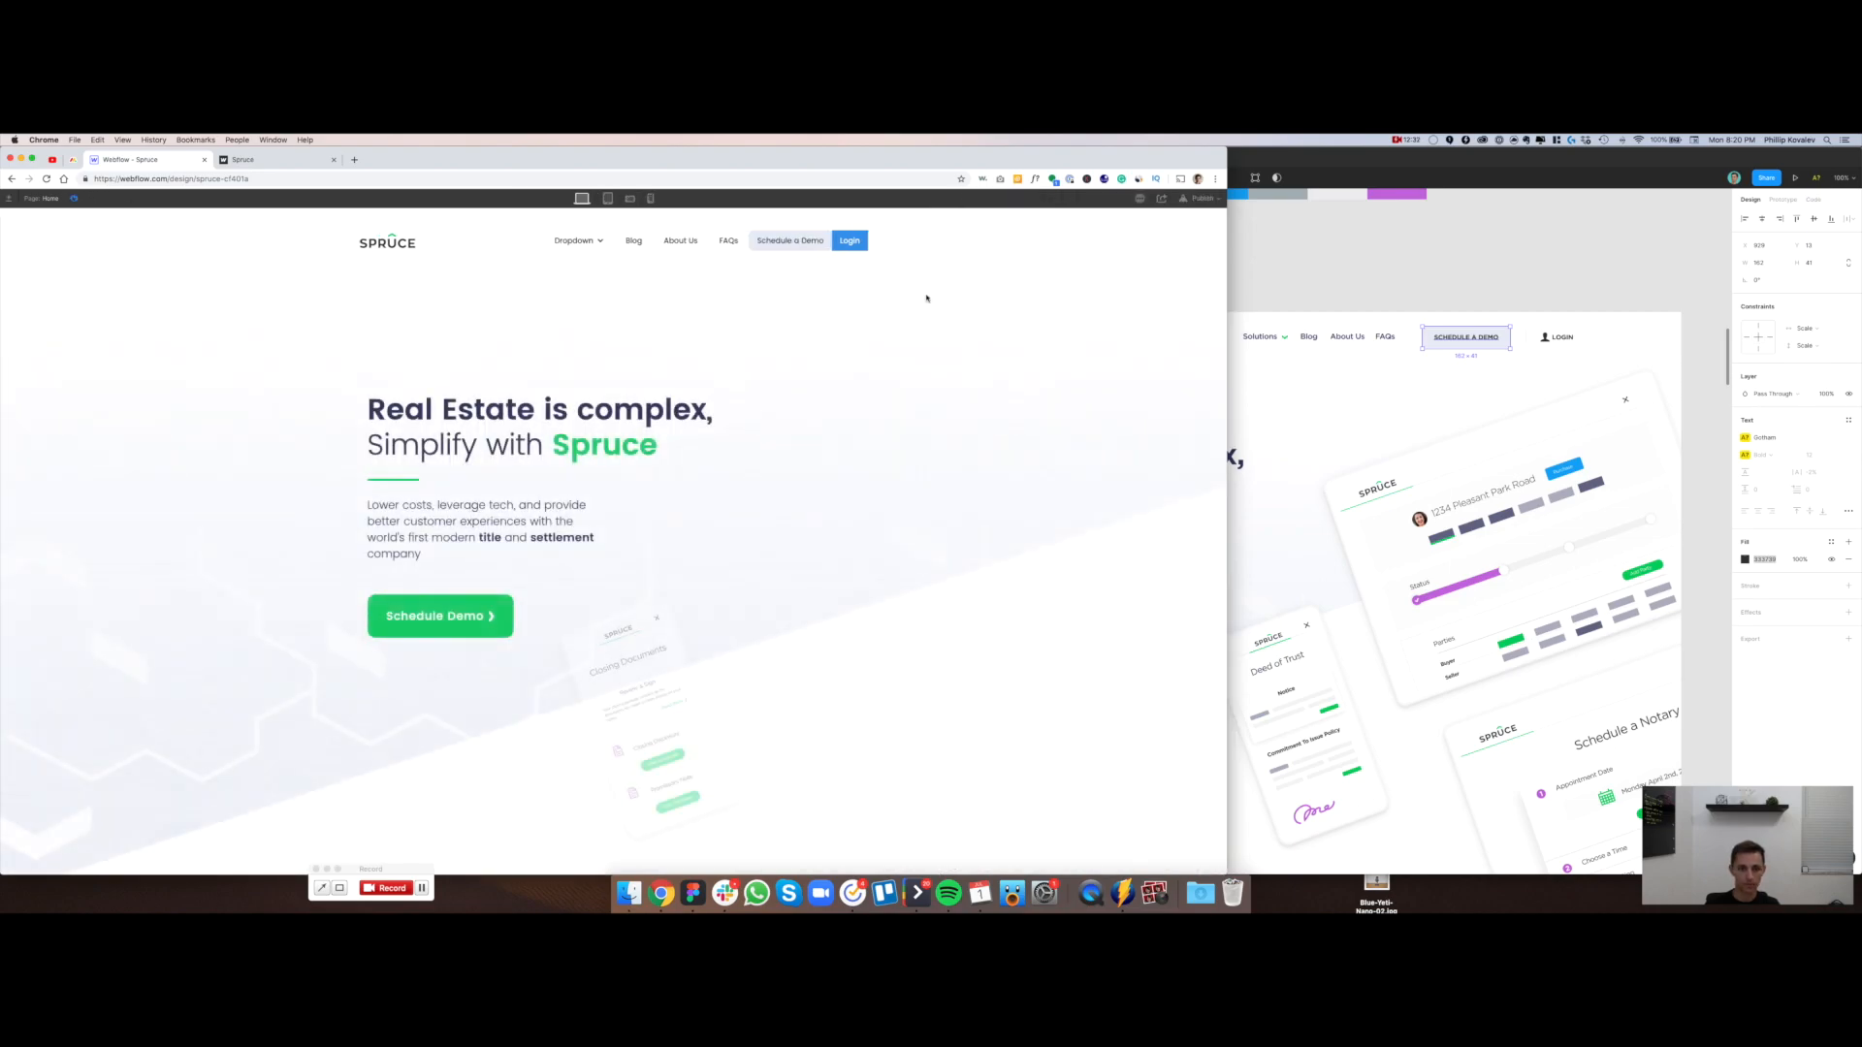
pyautogui.click(1466, 252)
pyautogui.click(480, 307)
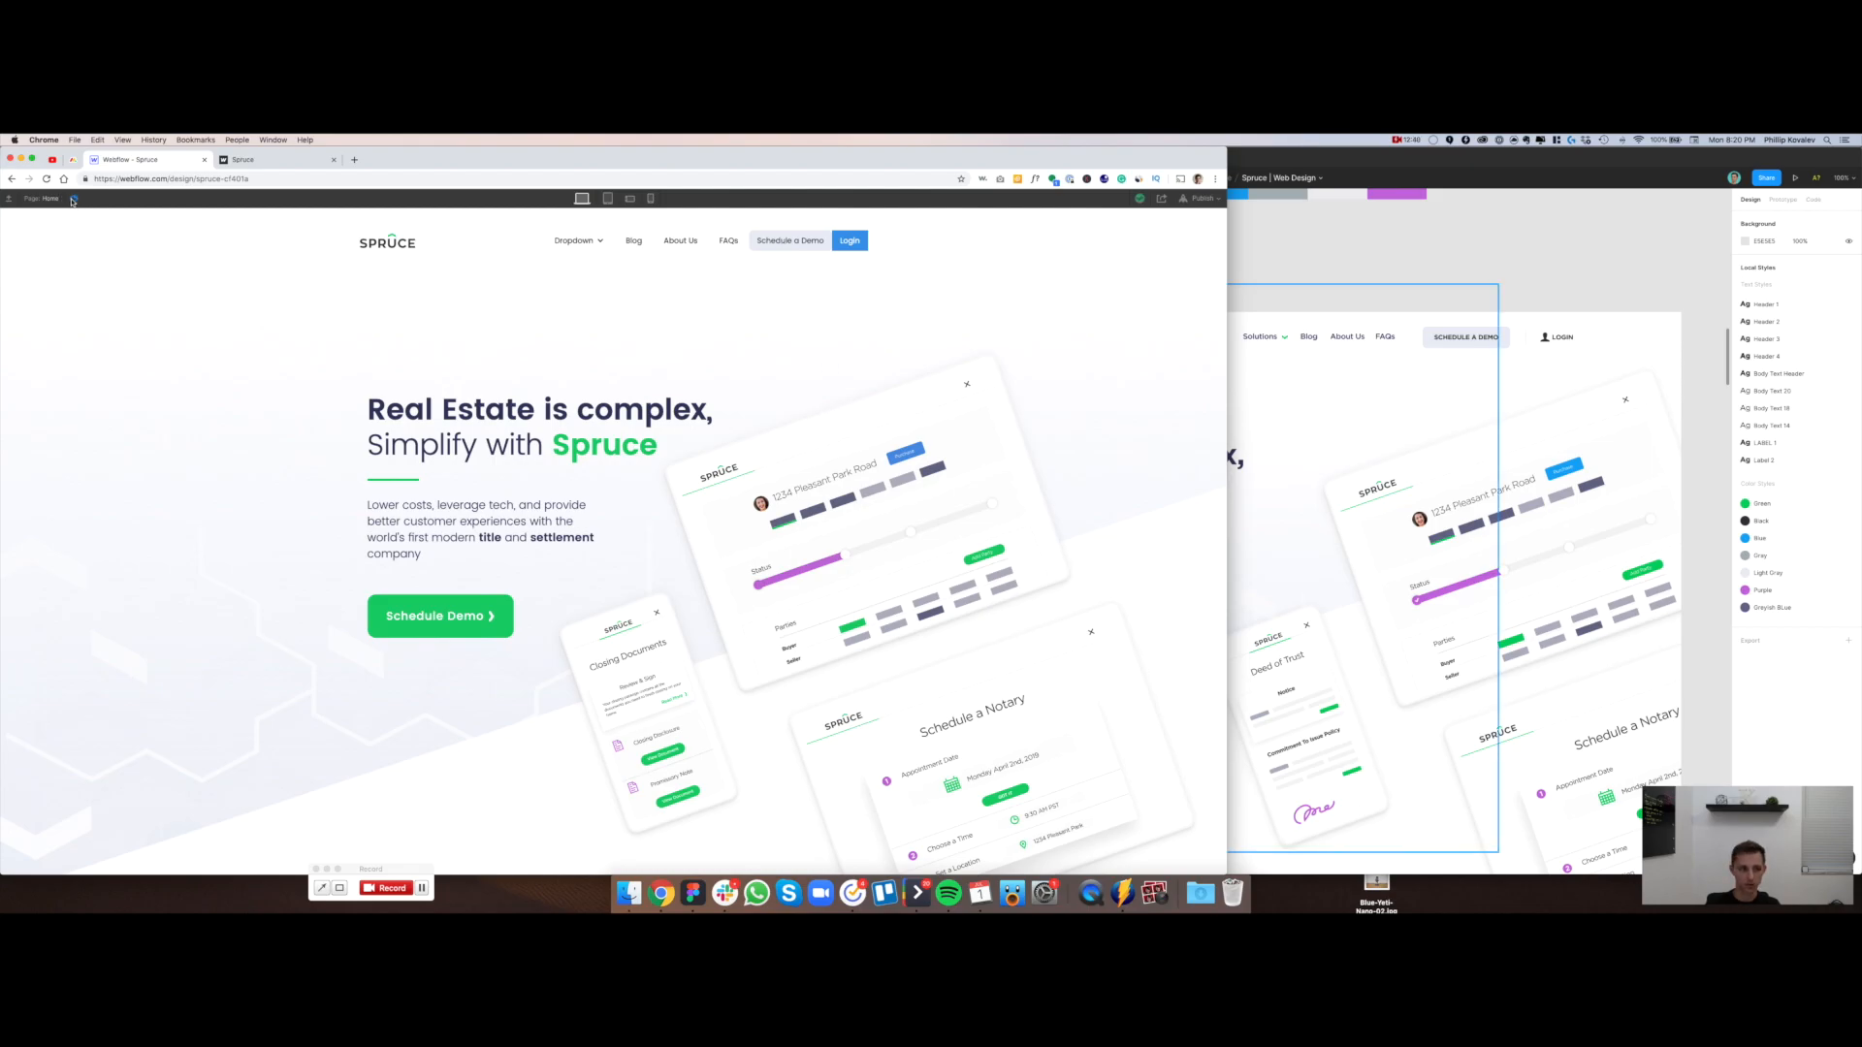
pyautogui.press('super+shift+p')
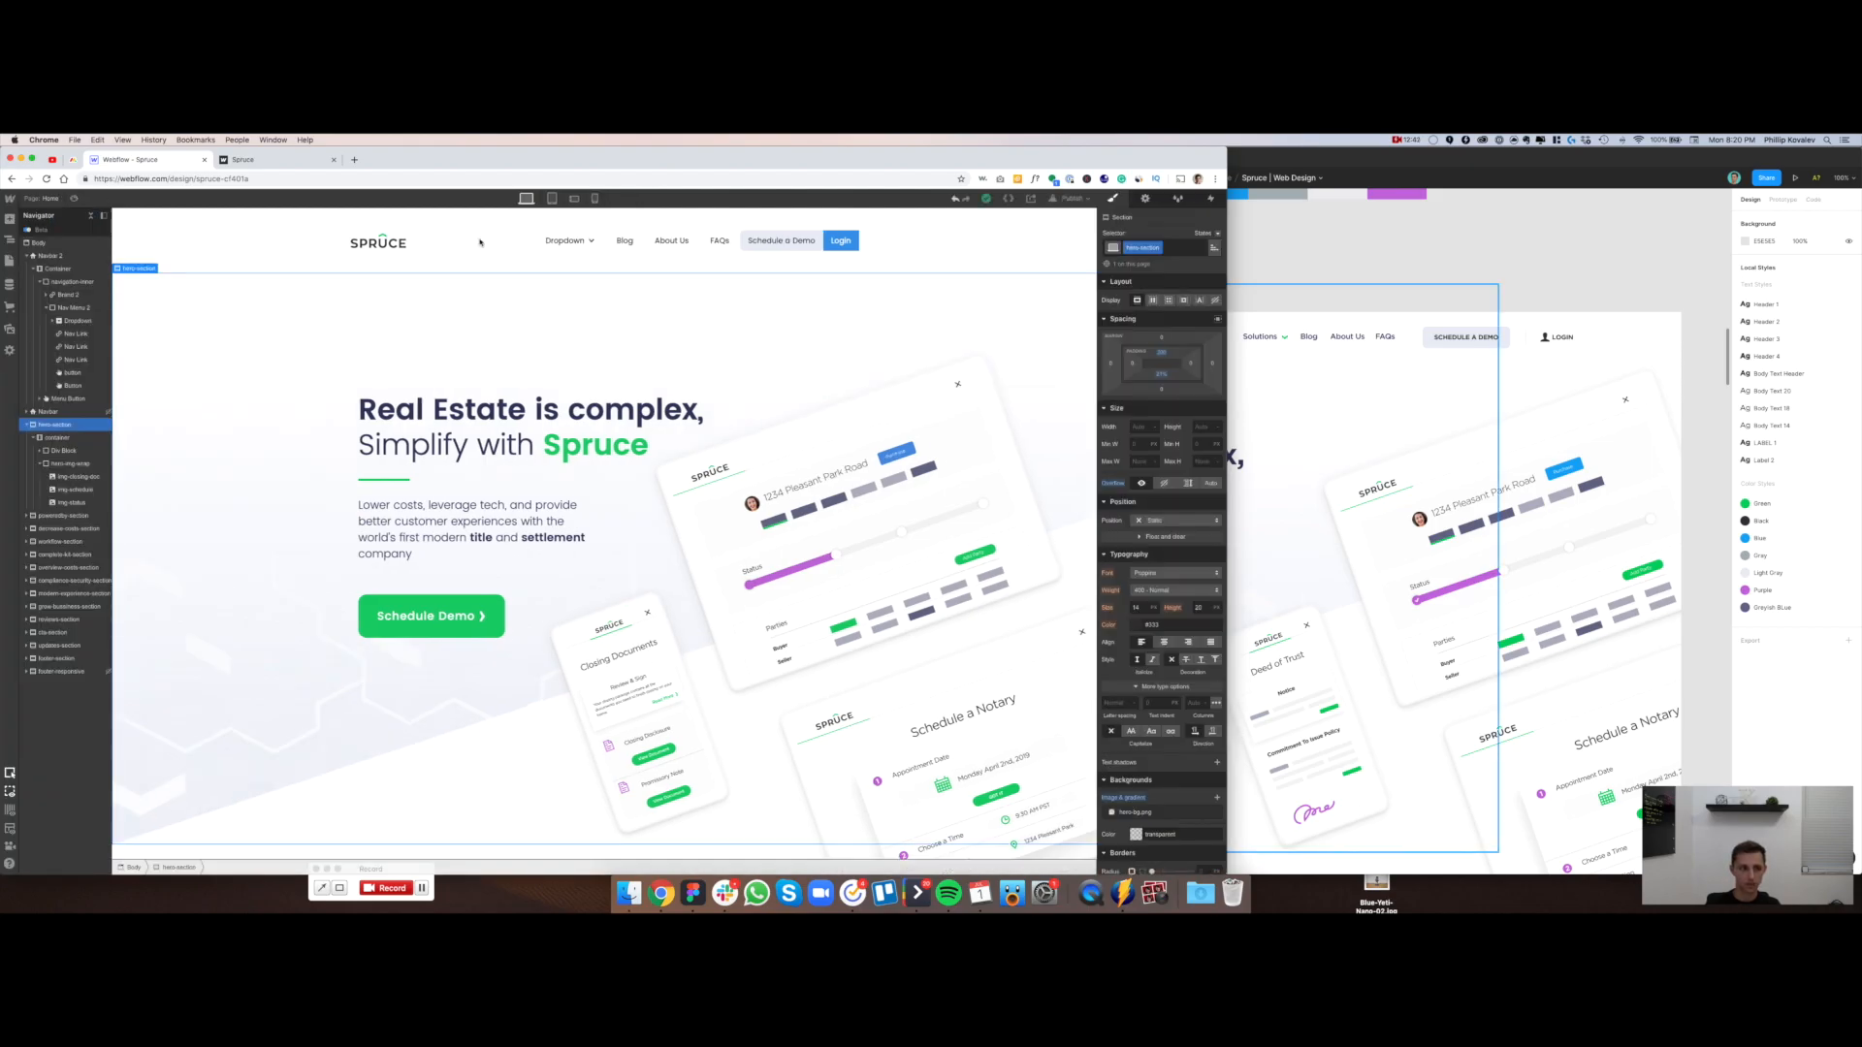
# Set the Schedule a Demo button's text to all caps with a 600 - Semi Bold weight
pyautogui.click(783, 239)
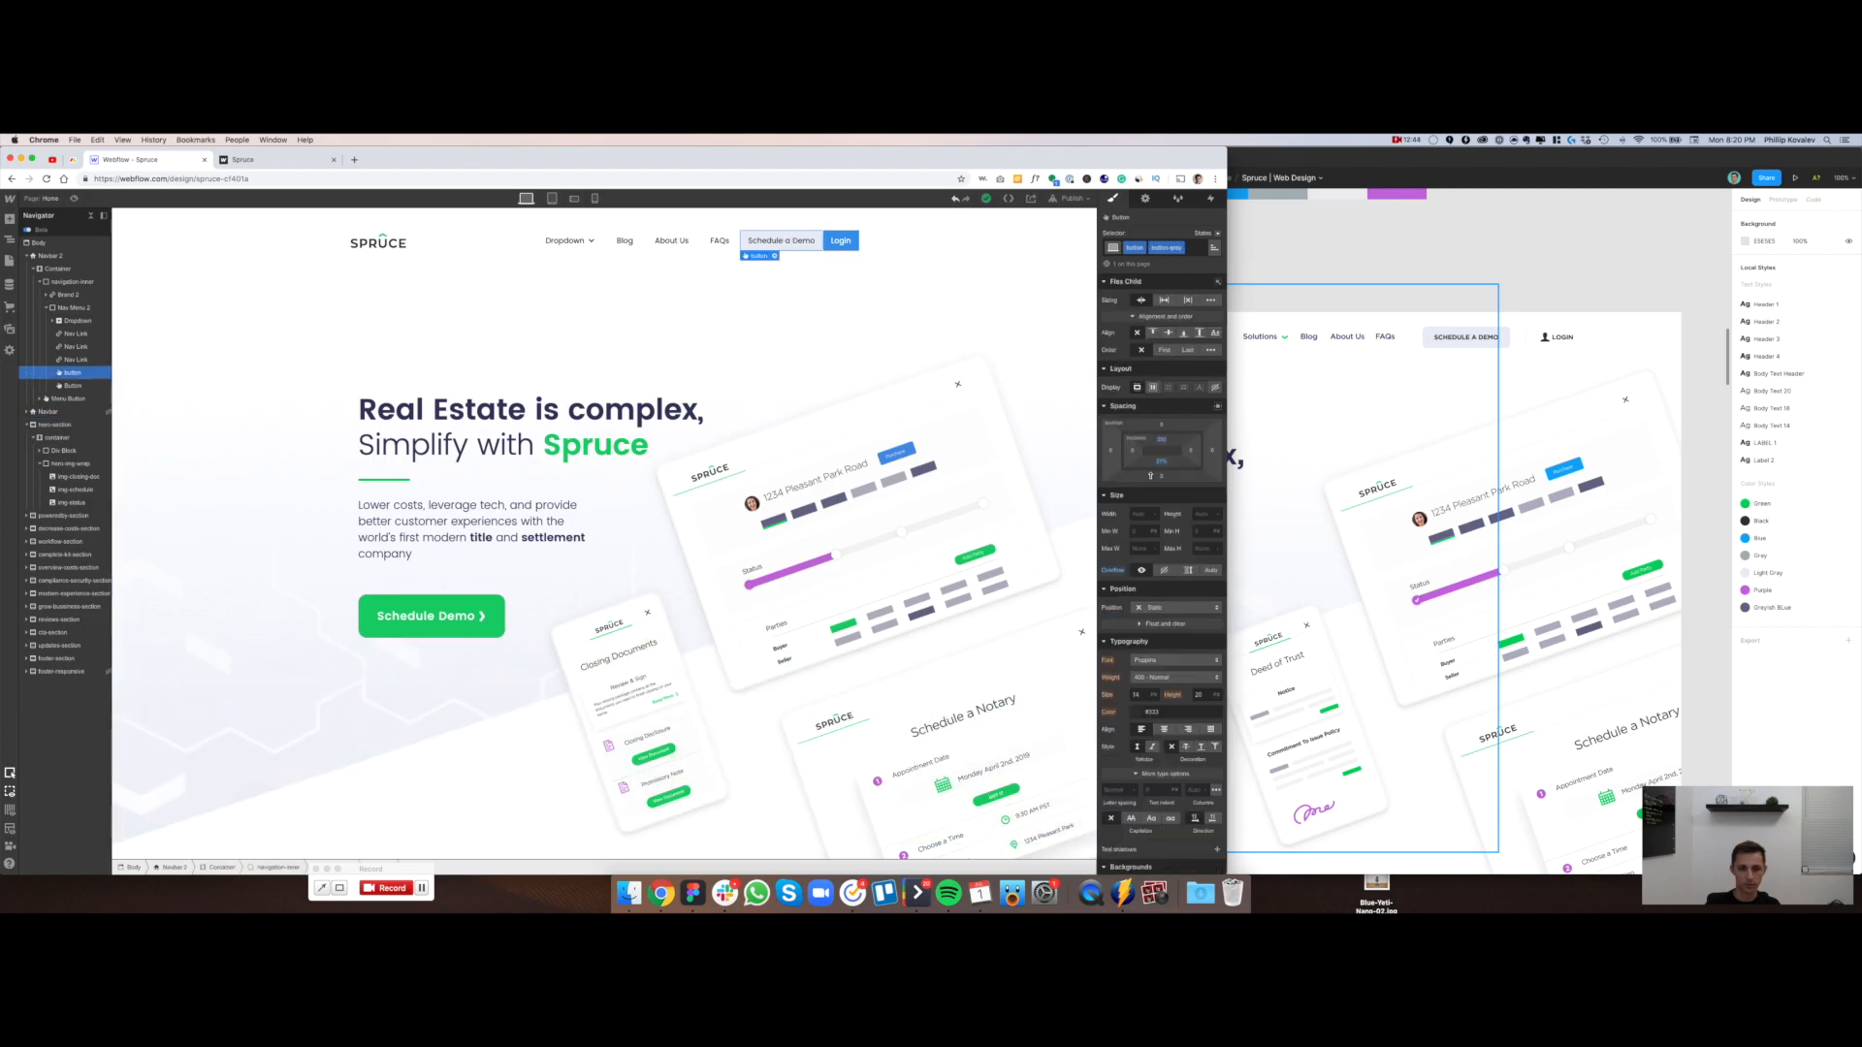
pyautogui.scroll(-2, 1175, 721)
pyautogui.scroll(-1, 1174, 722)
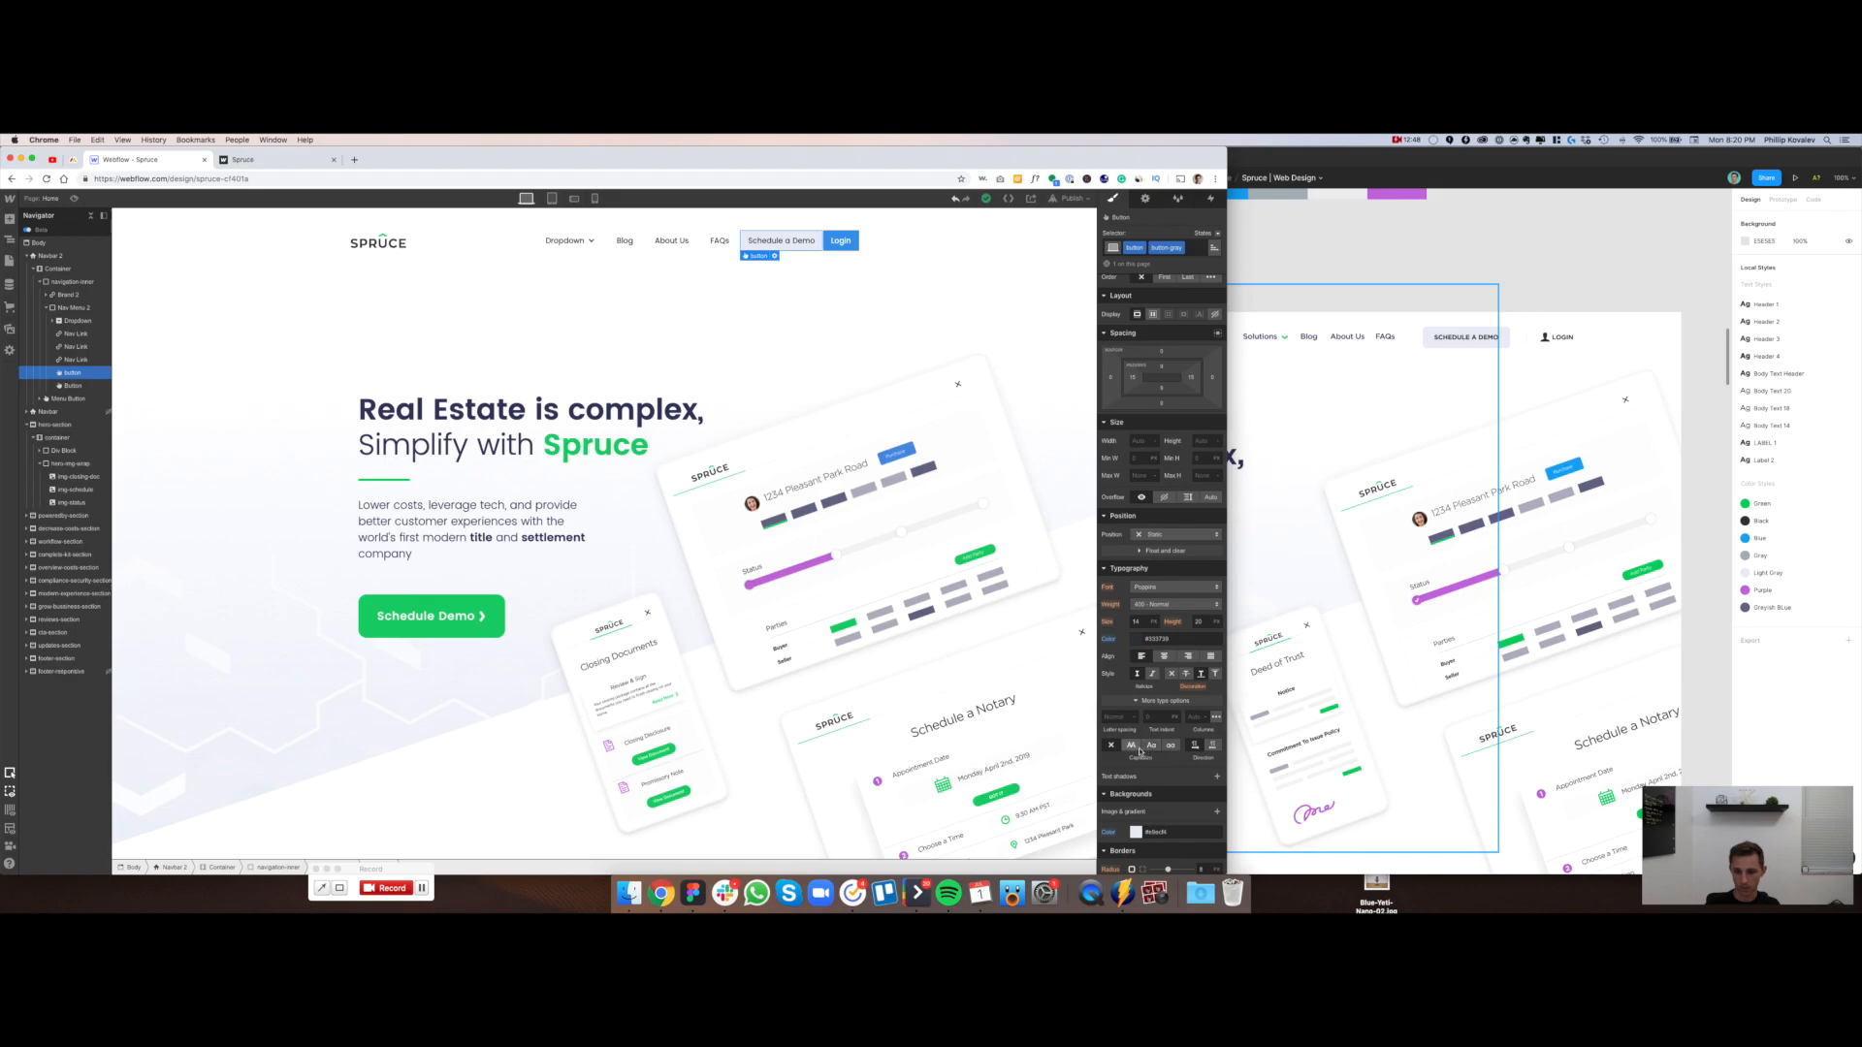
pyautogui.click(1132, 745)
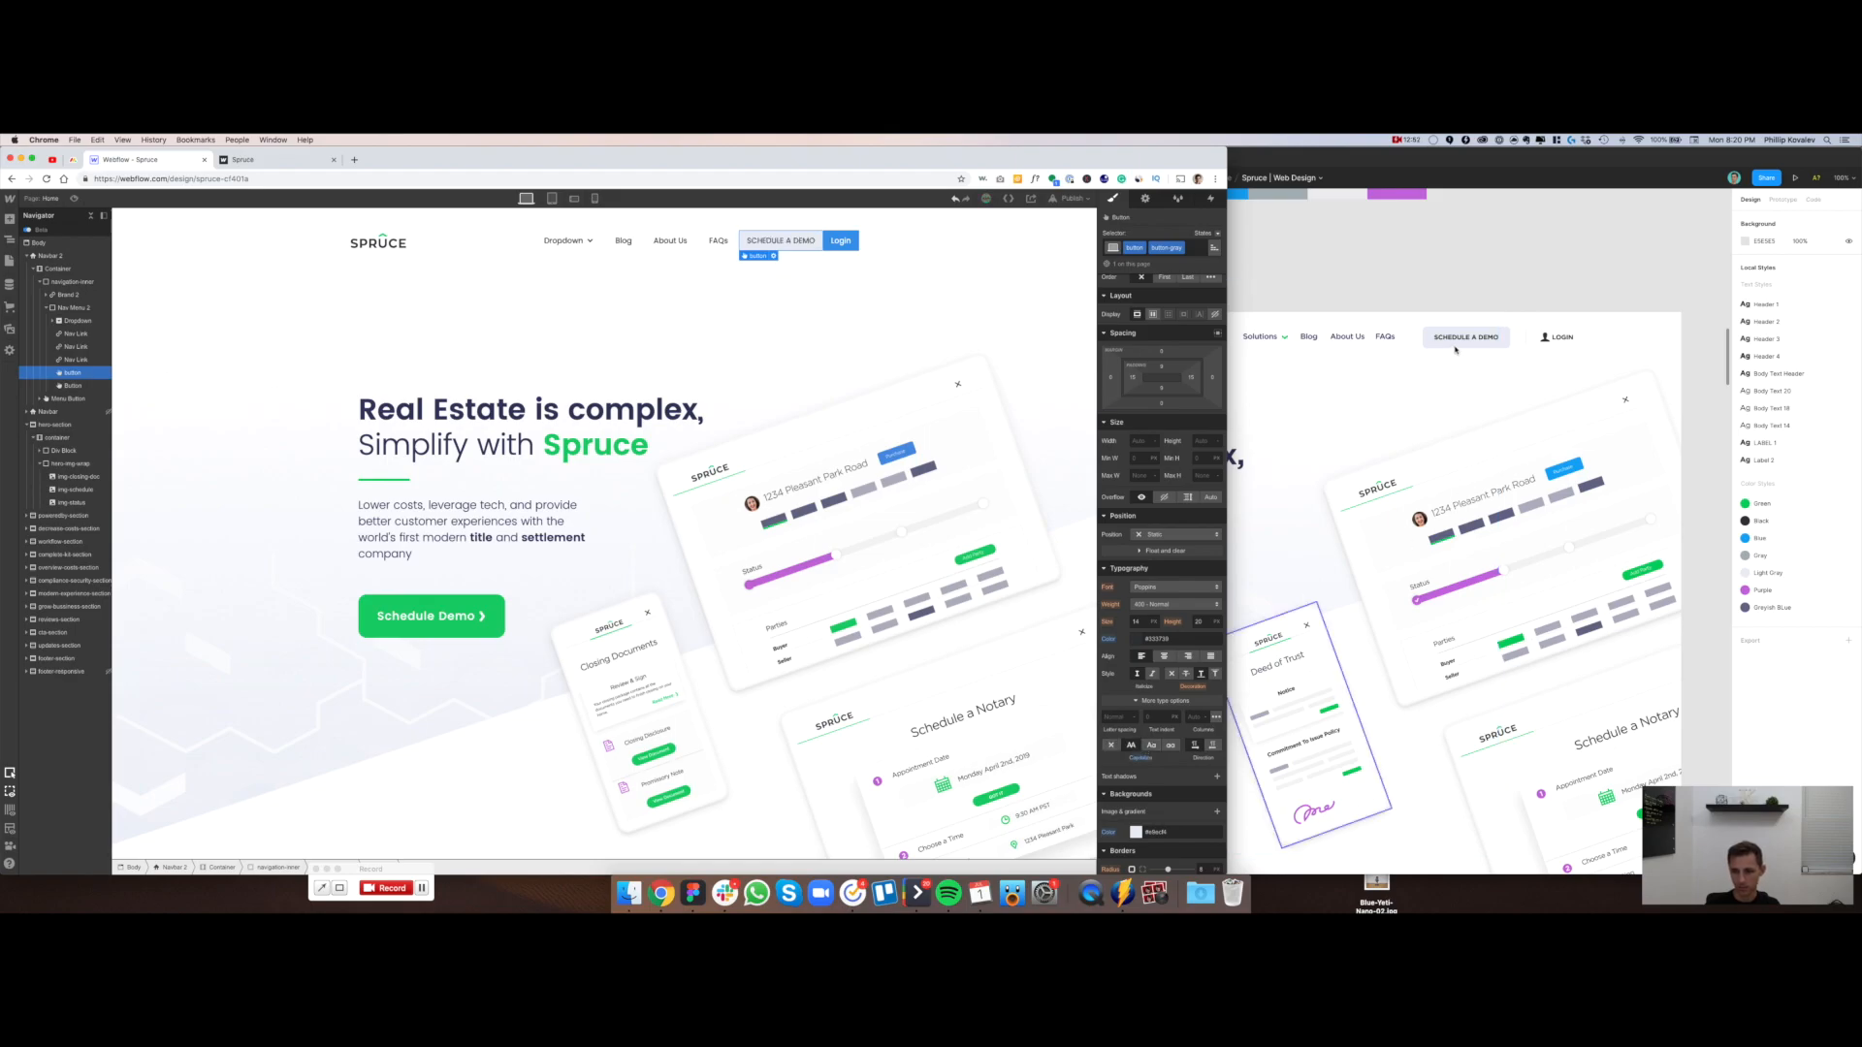
pyautogui.click(1154, 605)
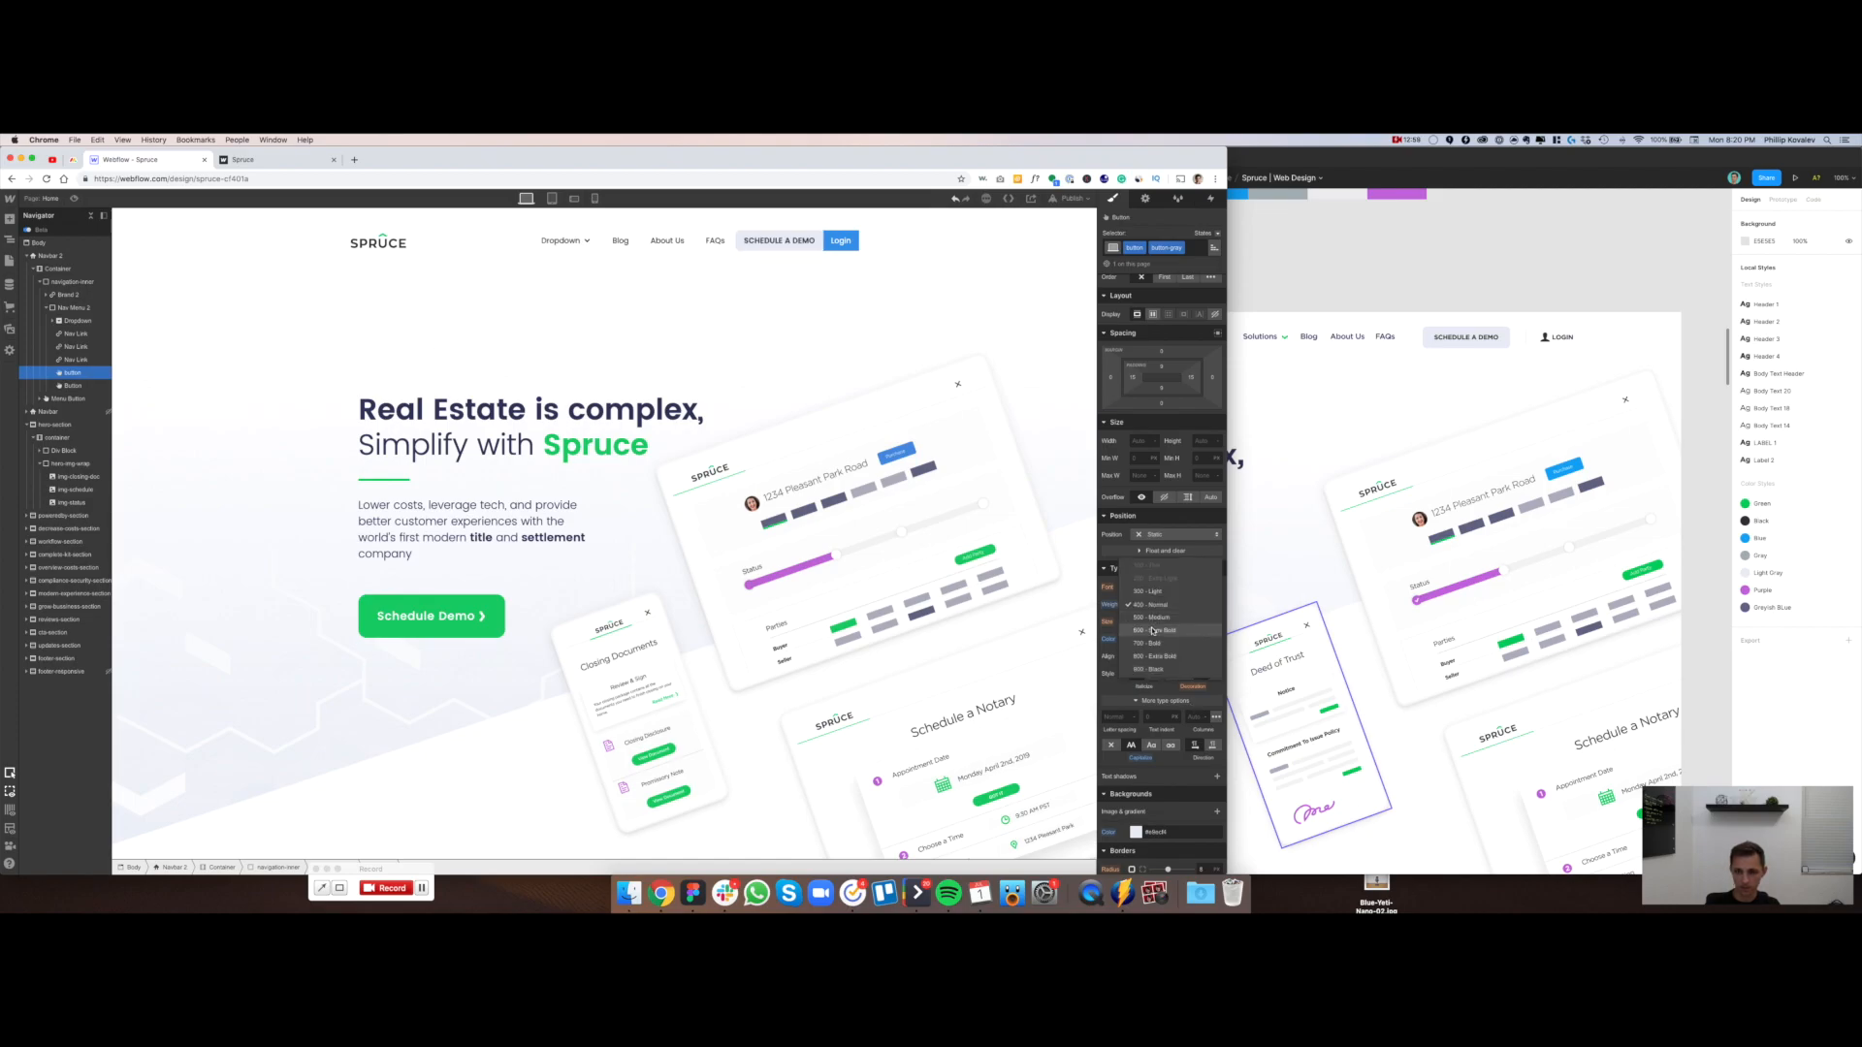
# Check the Schedule a Demo label's text settings in Figma and set the Webflow button's font size to 12 px
pyautogui.click(1406, 388)
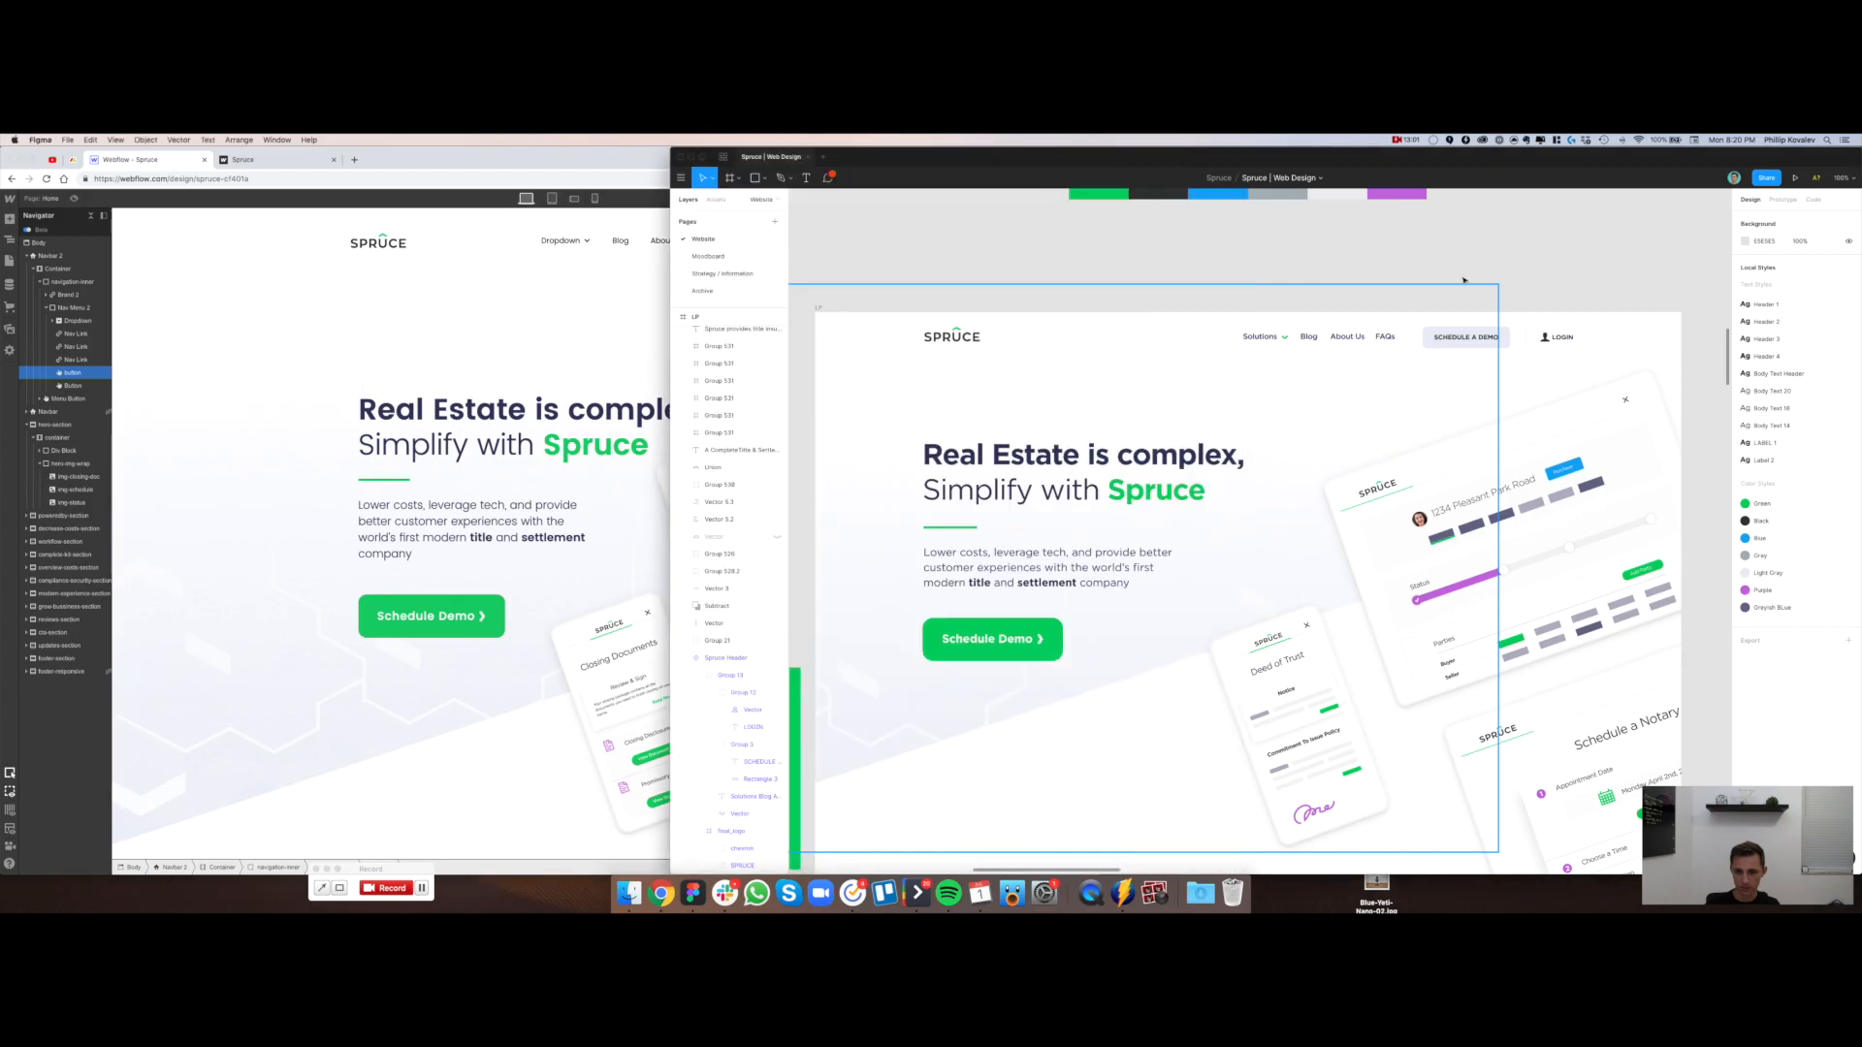
pyautogui.click(1450, 344)
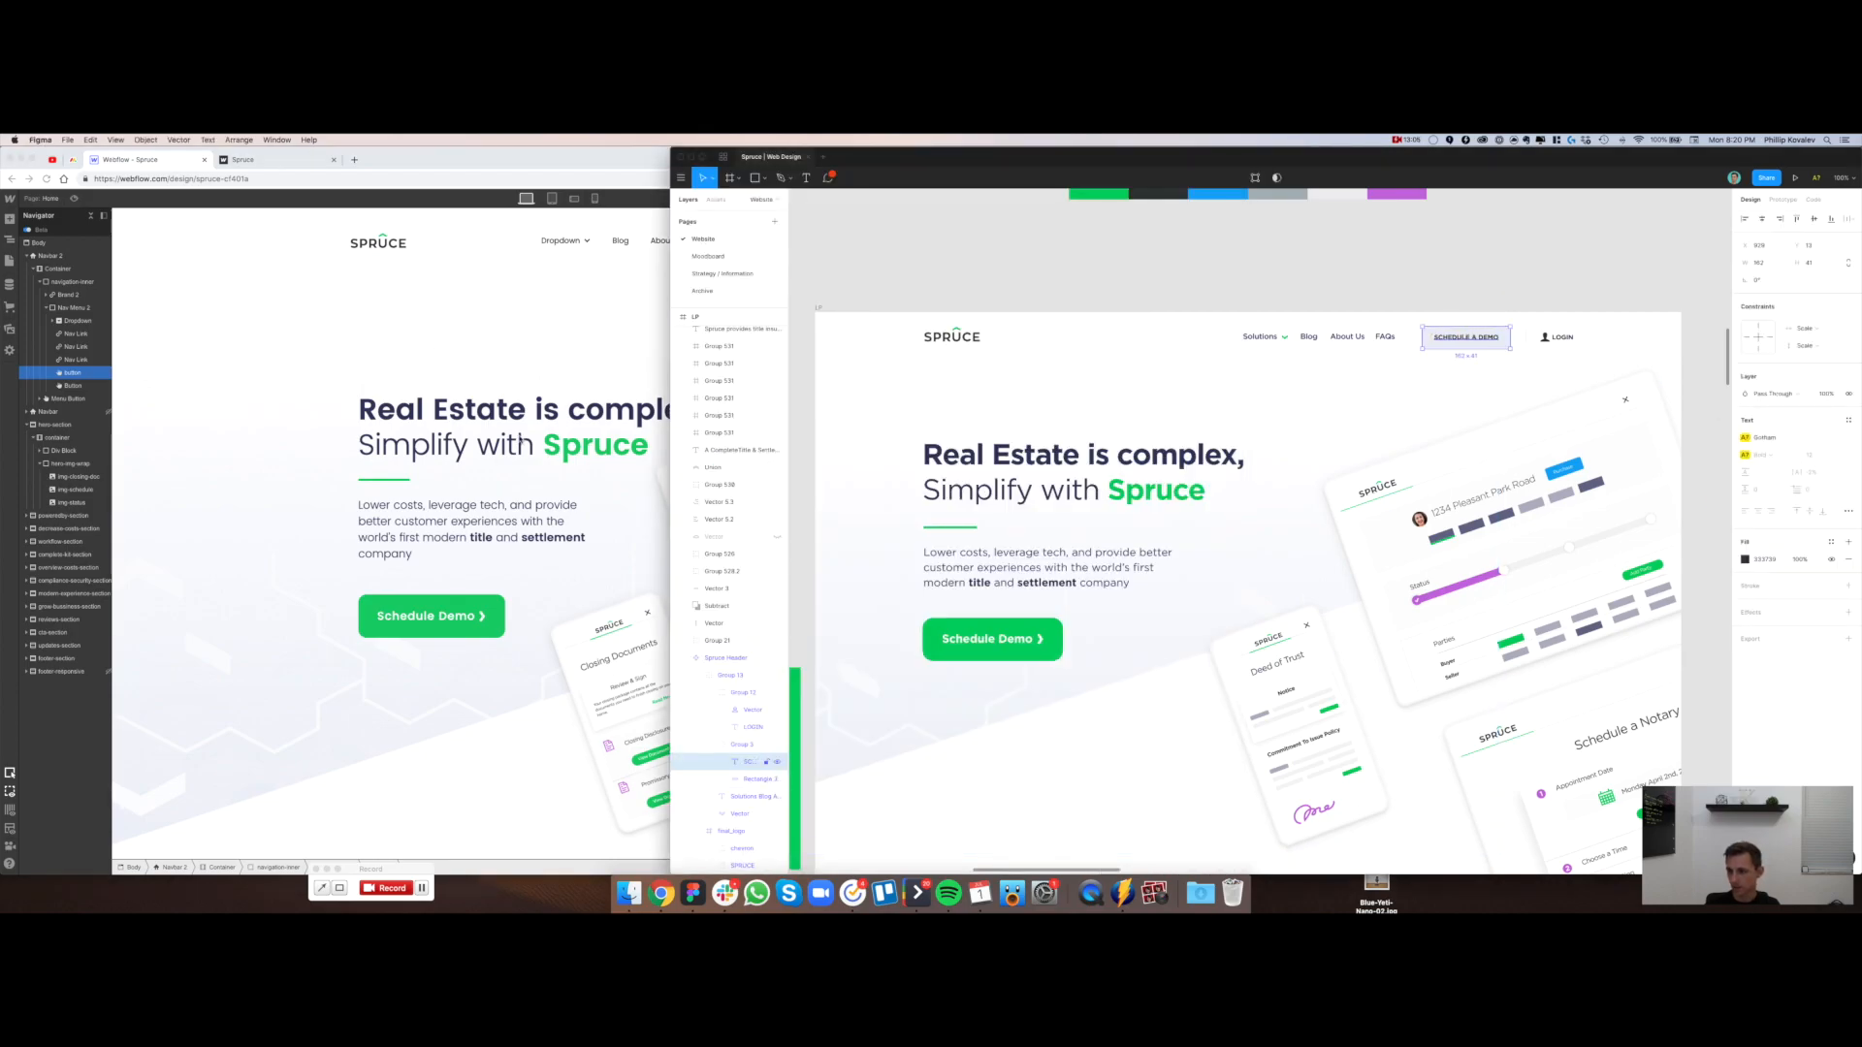
pyautogui.press('super+Tab')
pyautogui.click(1141, 622)
pyautogui.press('Down')
pyautogui.press('Down')
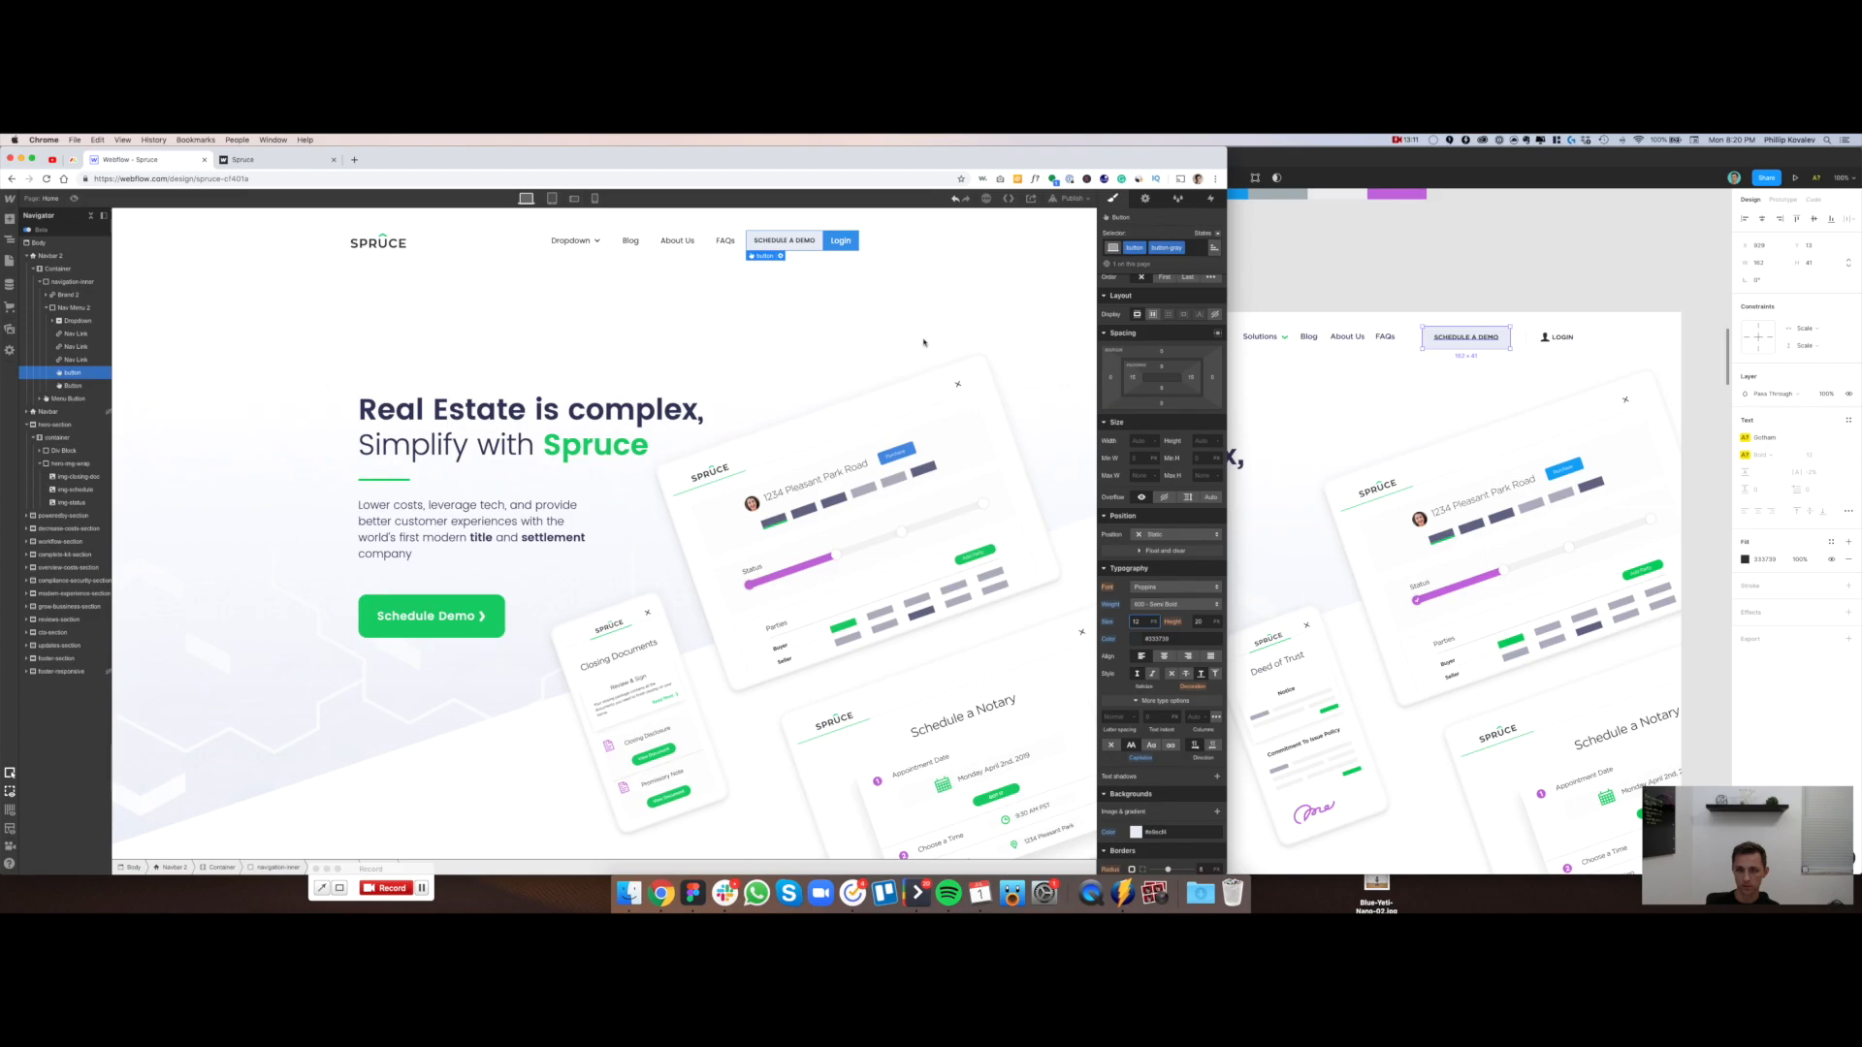
# Give the navbar's Login button the button class plus a button-link combo class
pyautogui.click(887, 270)
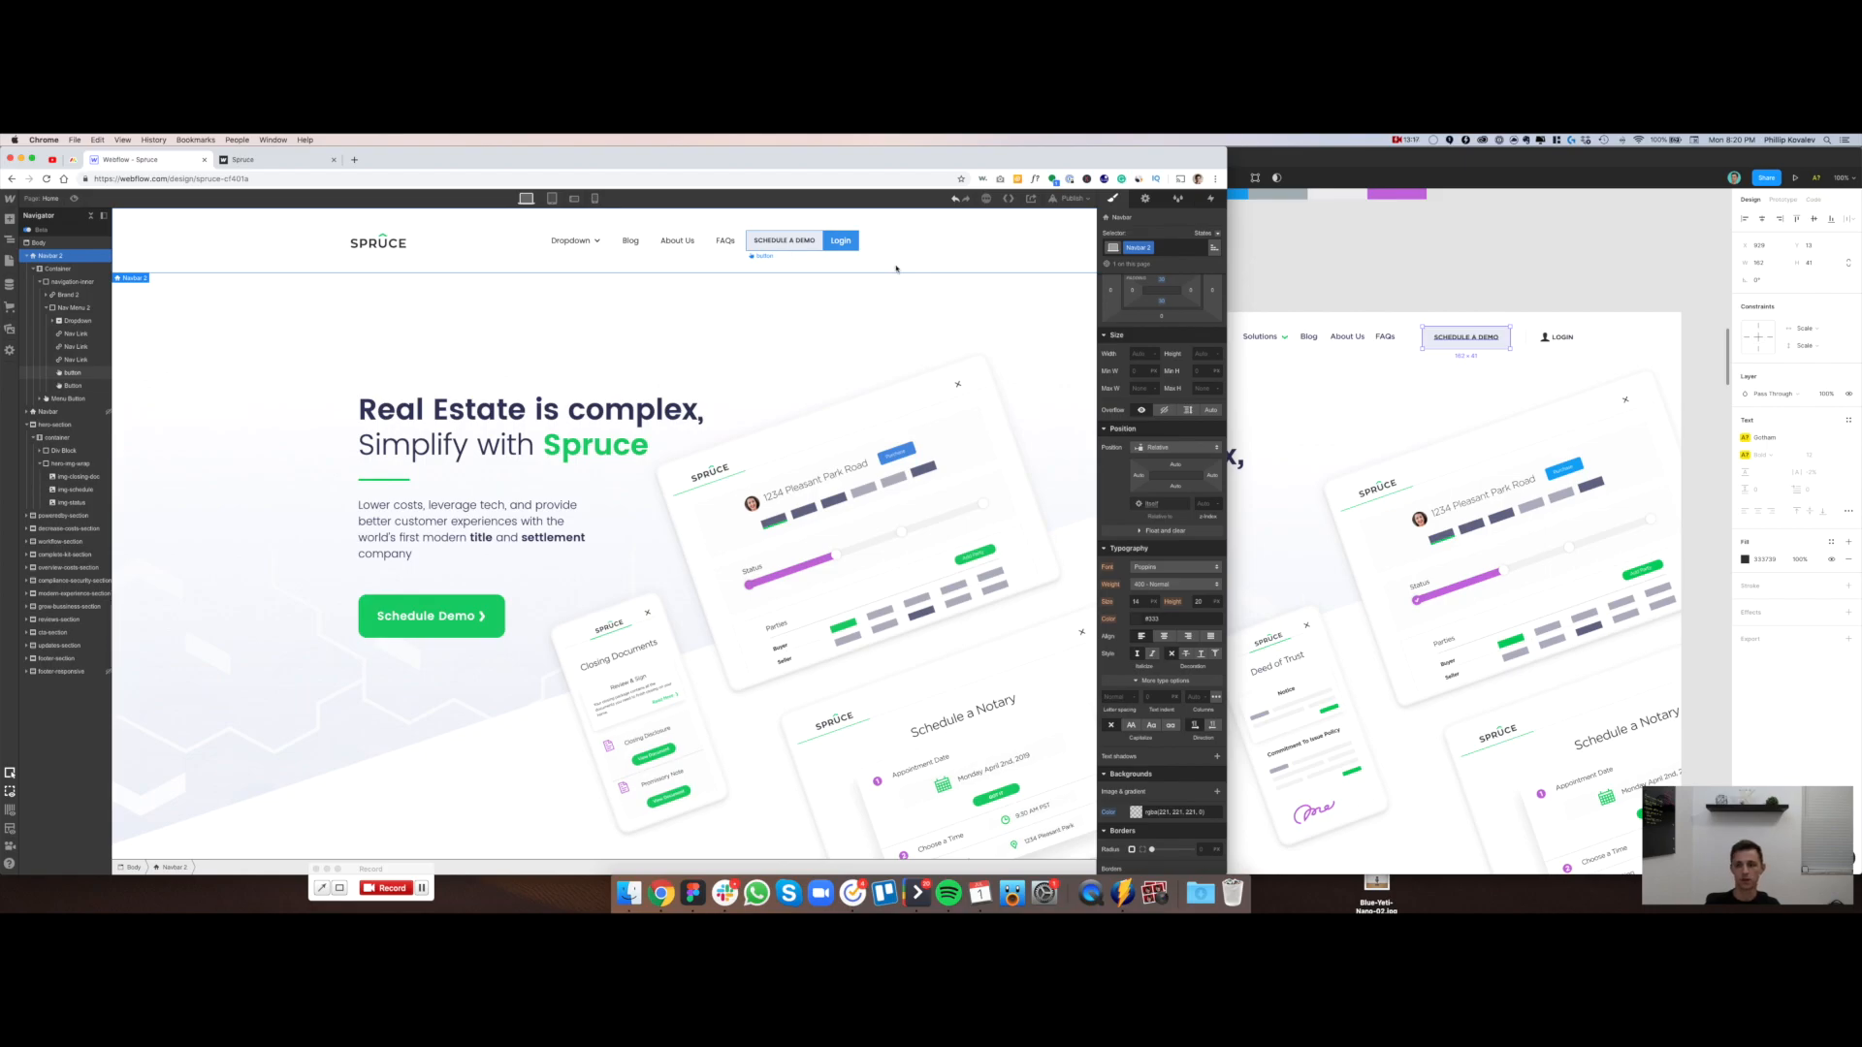
pyautogui.click(854, 239)
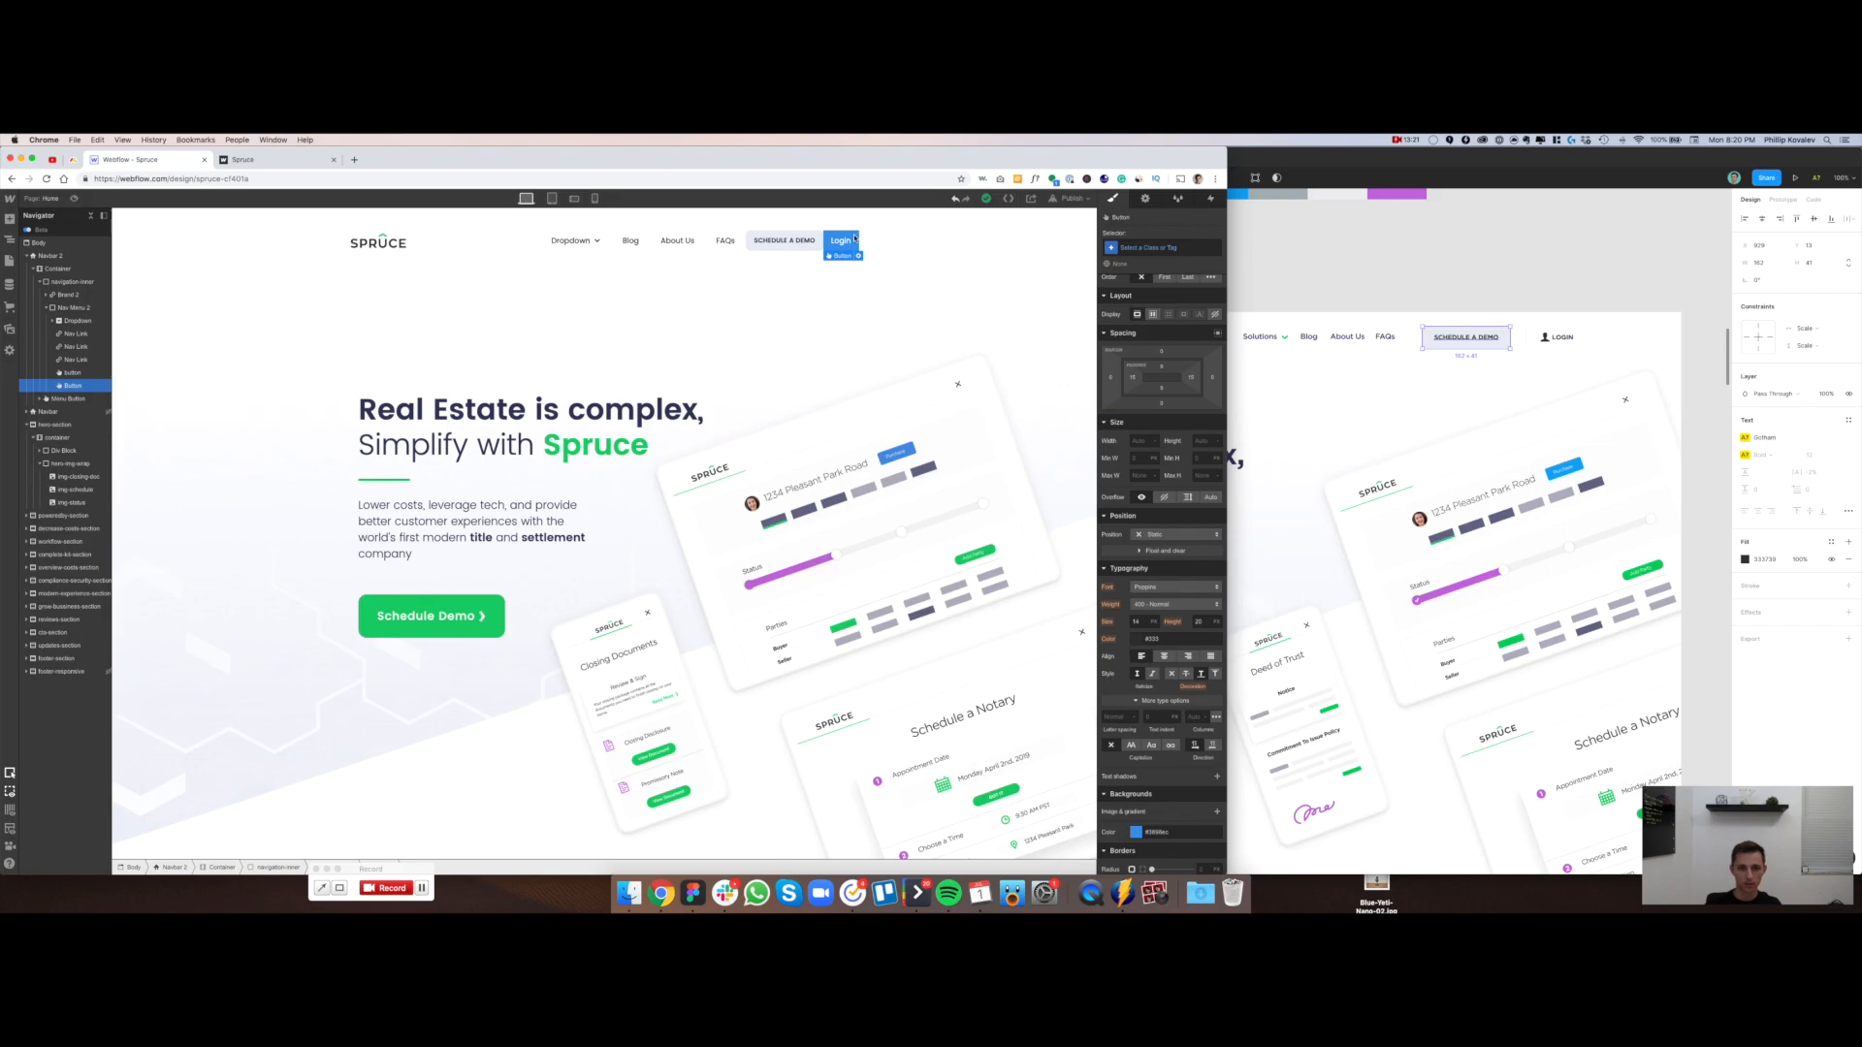
pyautogui.click(1143, 249)
pyautogui.write('button')
pyautogui.press('Return')
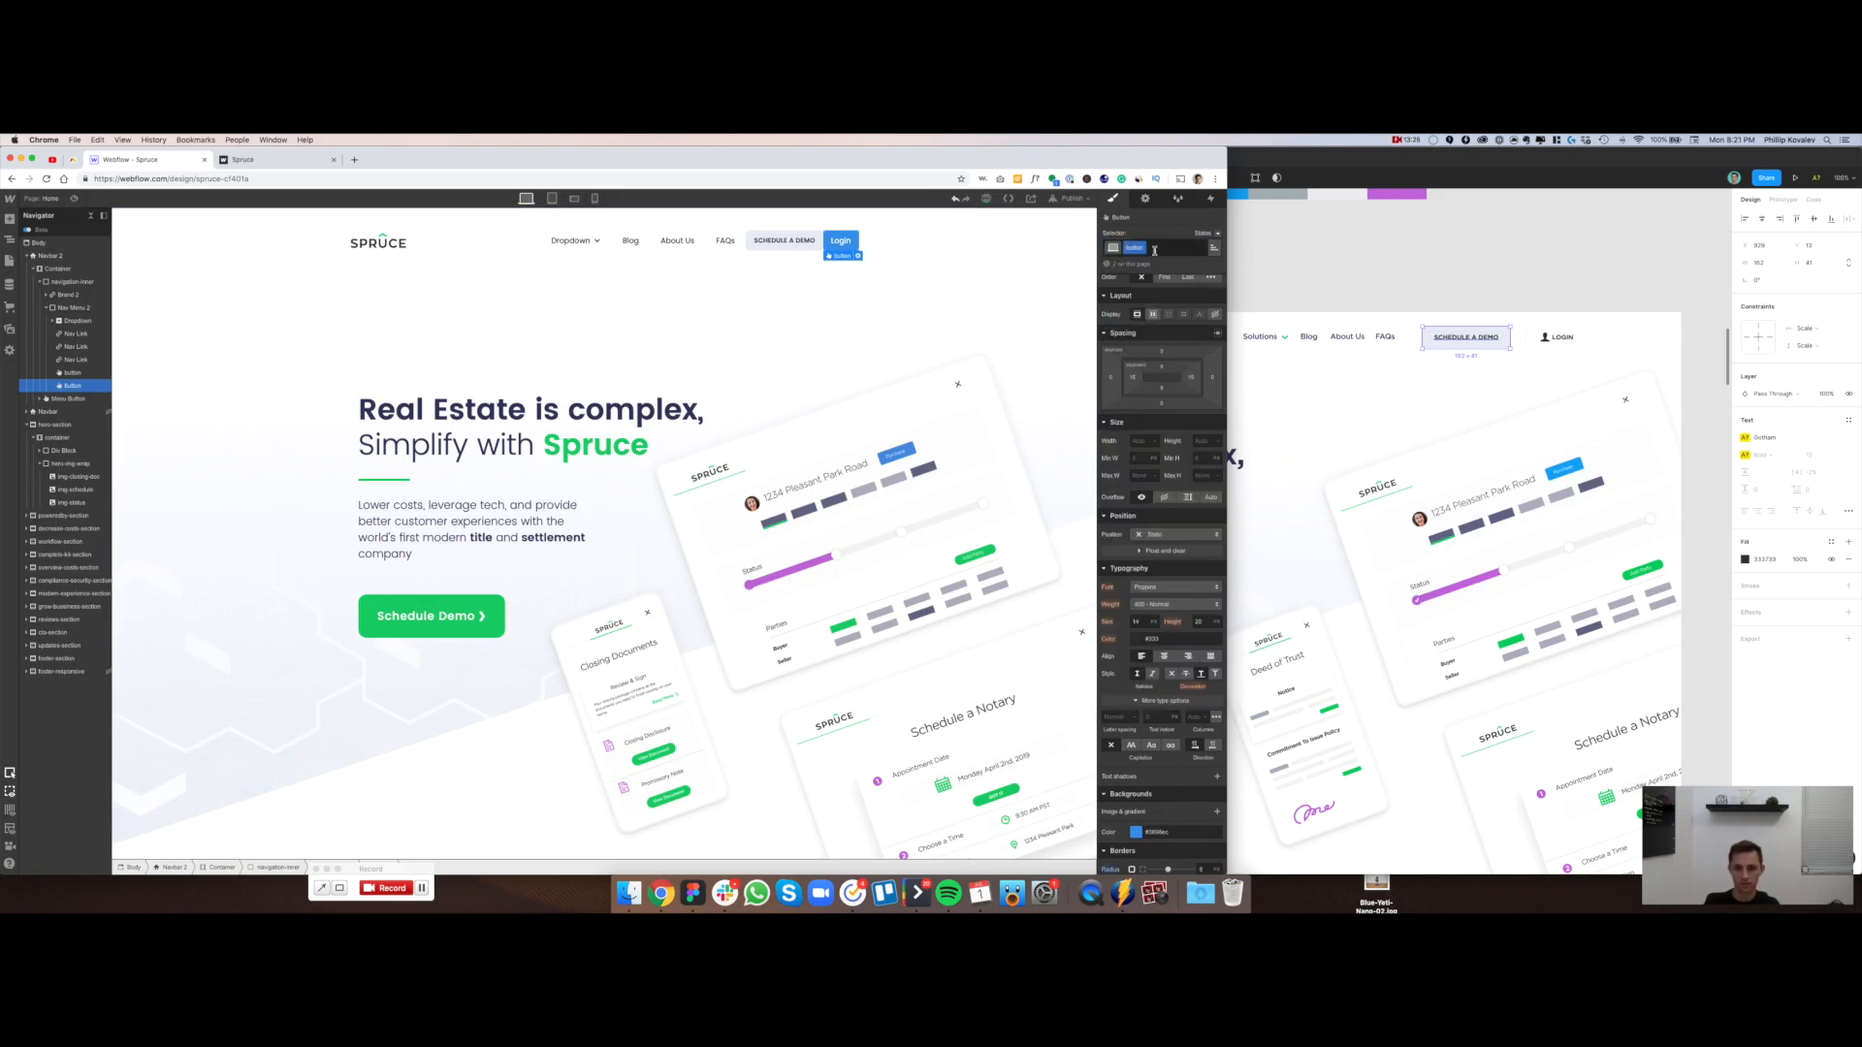
pyautogui.write('button-link')
pyautogui.press('Return')
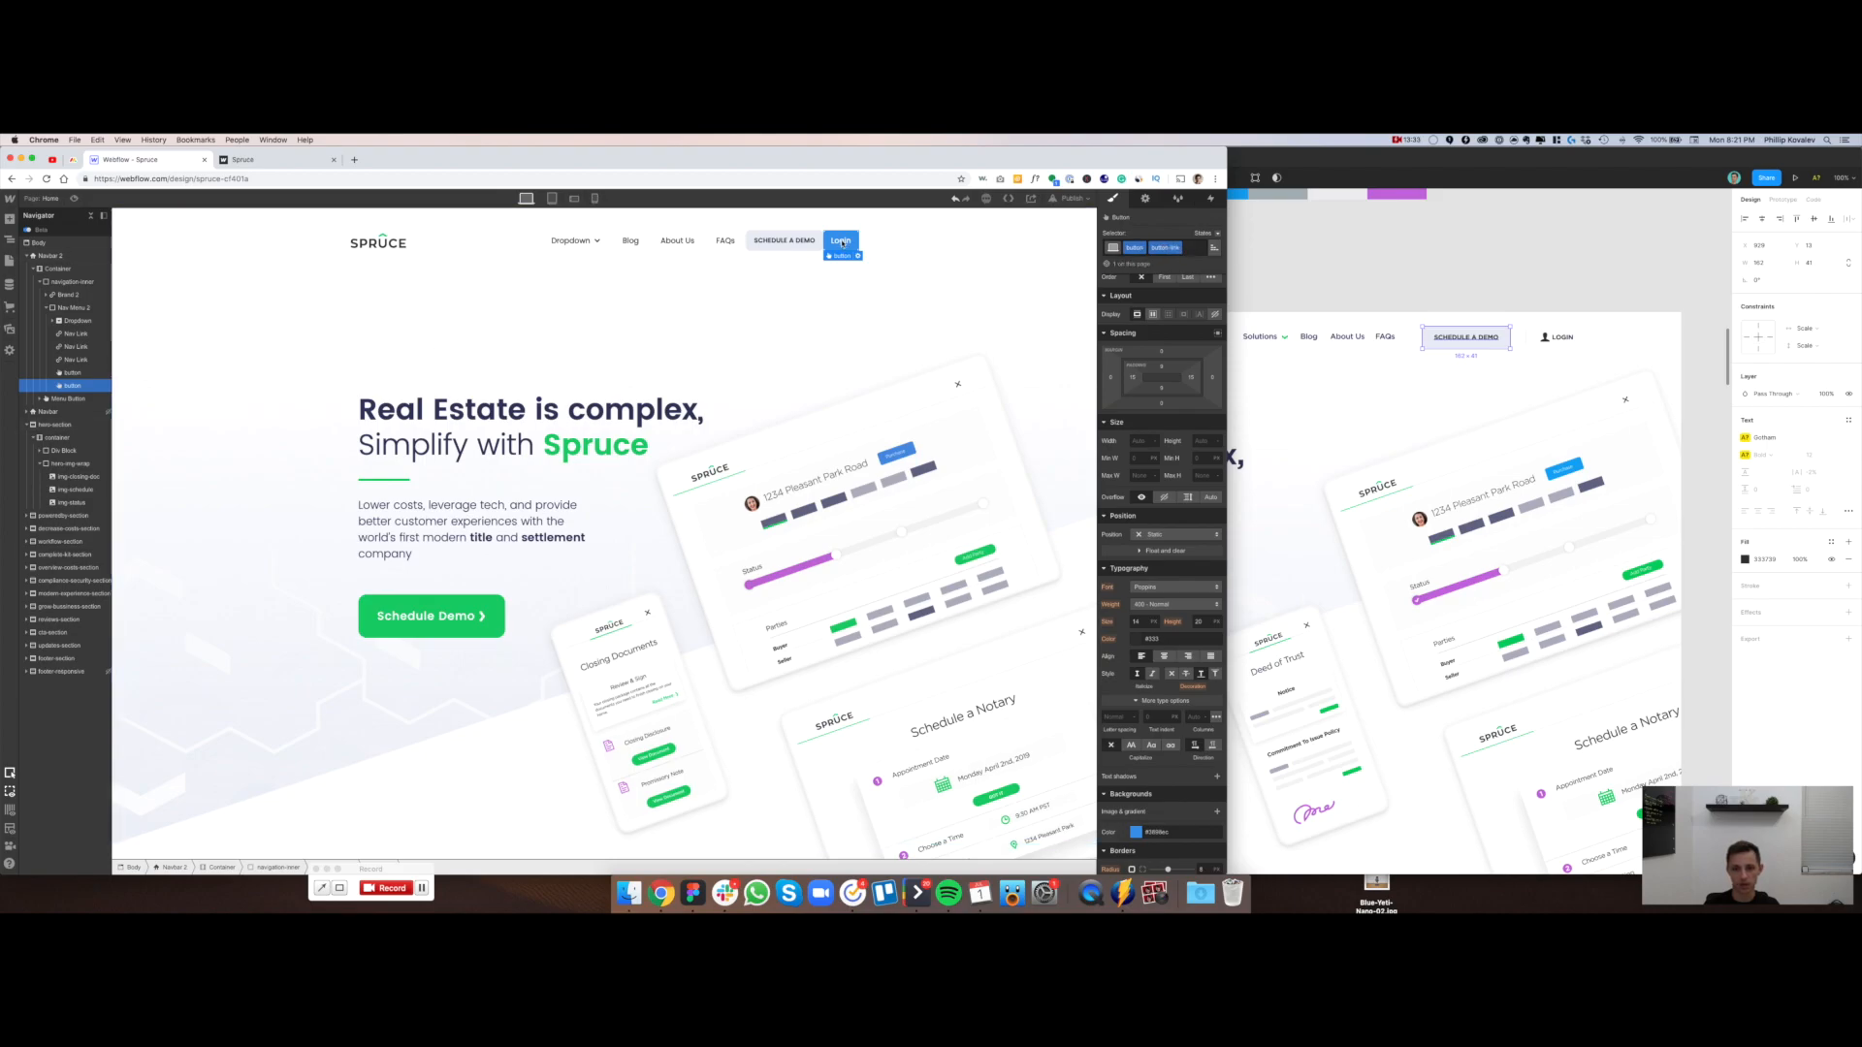
# Make the Login button's background color fully transparent
pyautogui.scroll(-4, 1187, 476)
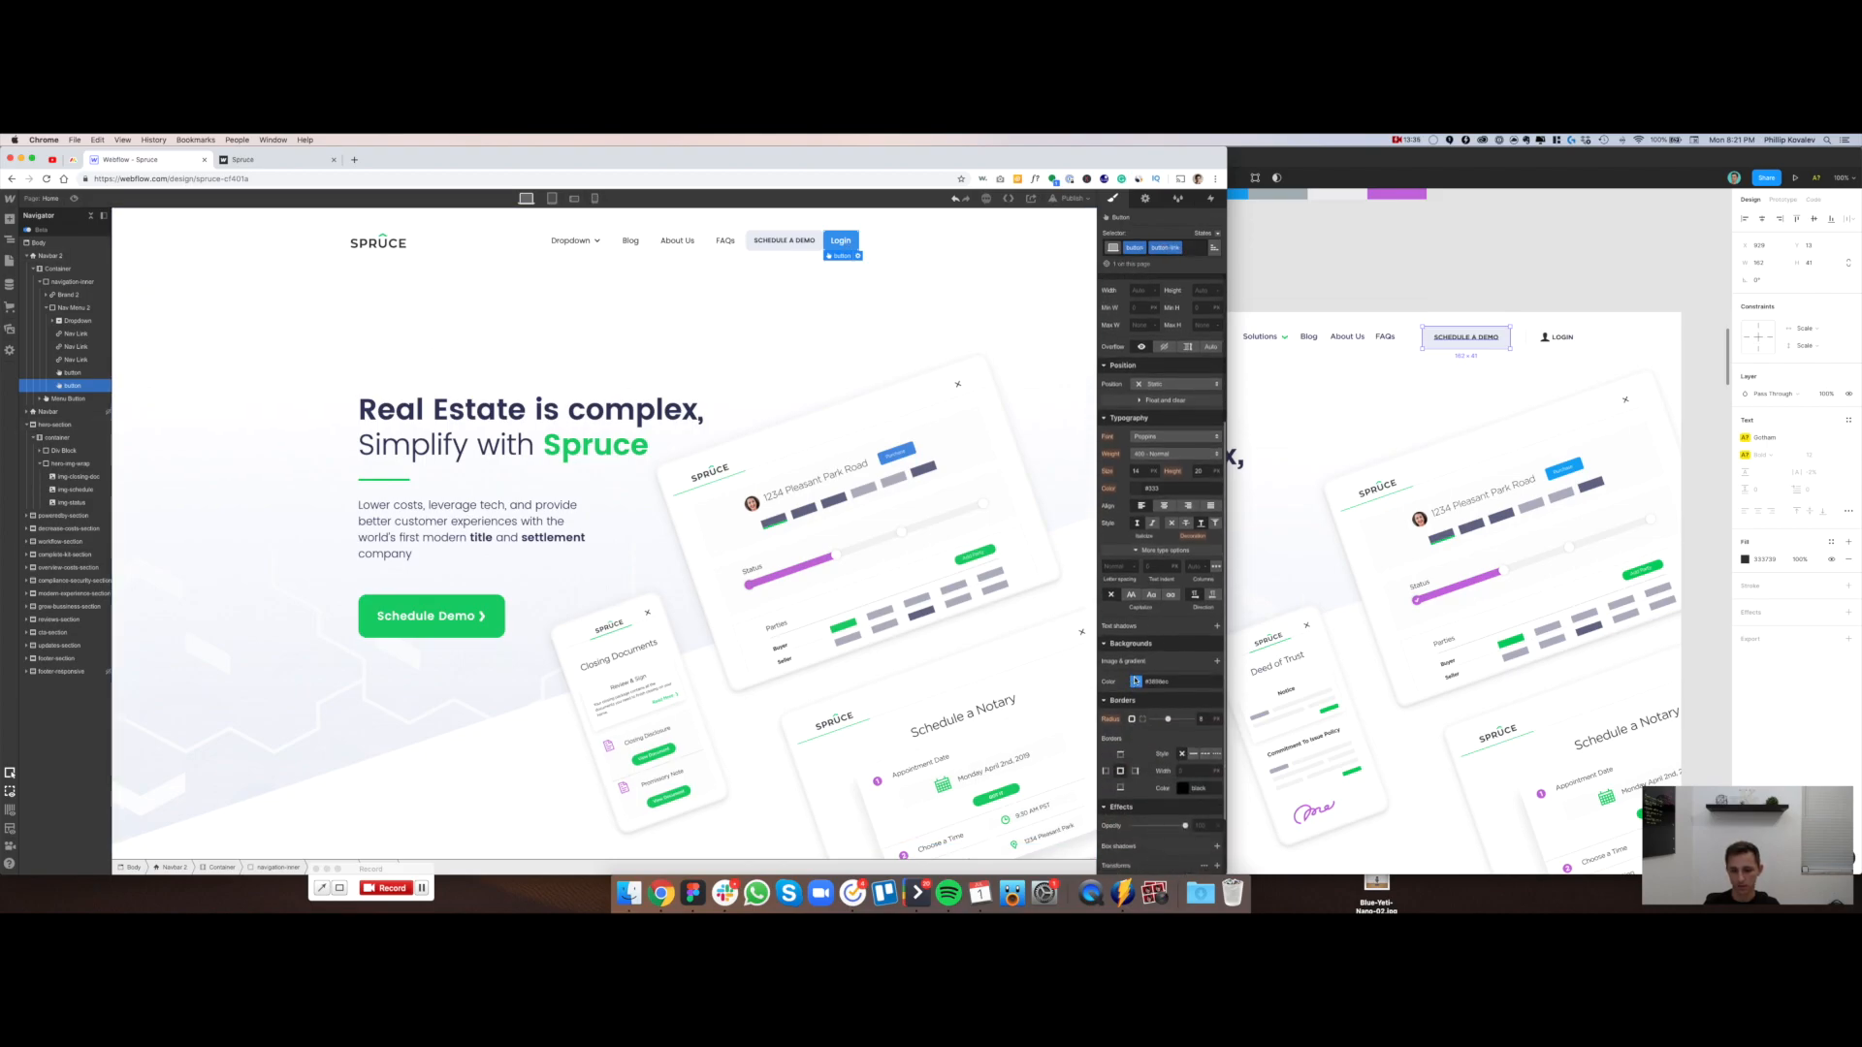
pyautogui.click(1136, 682)
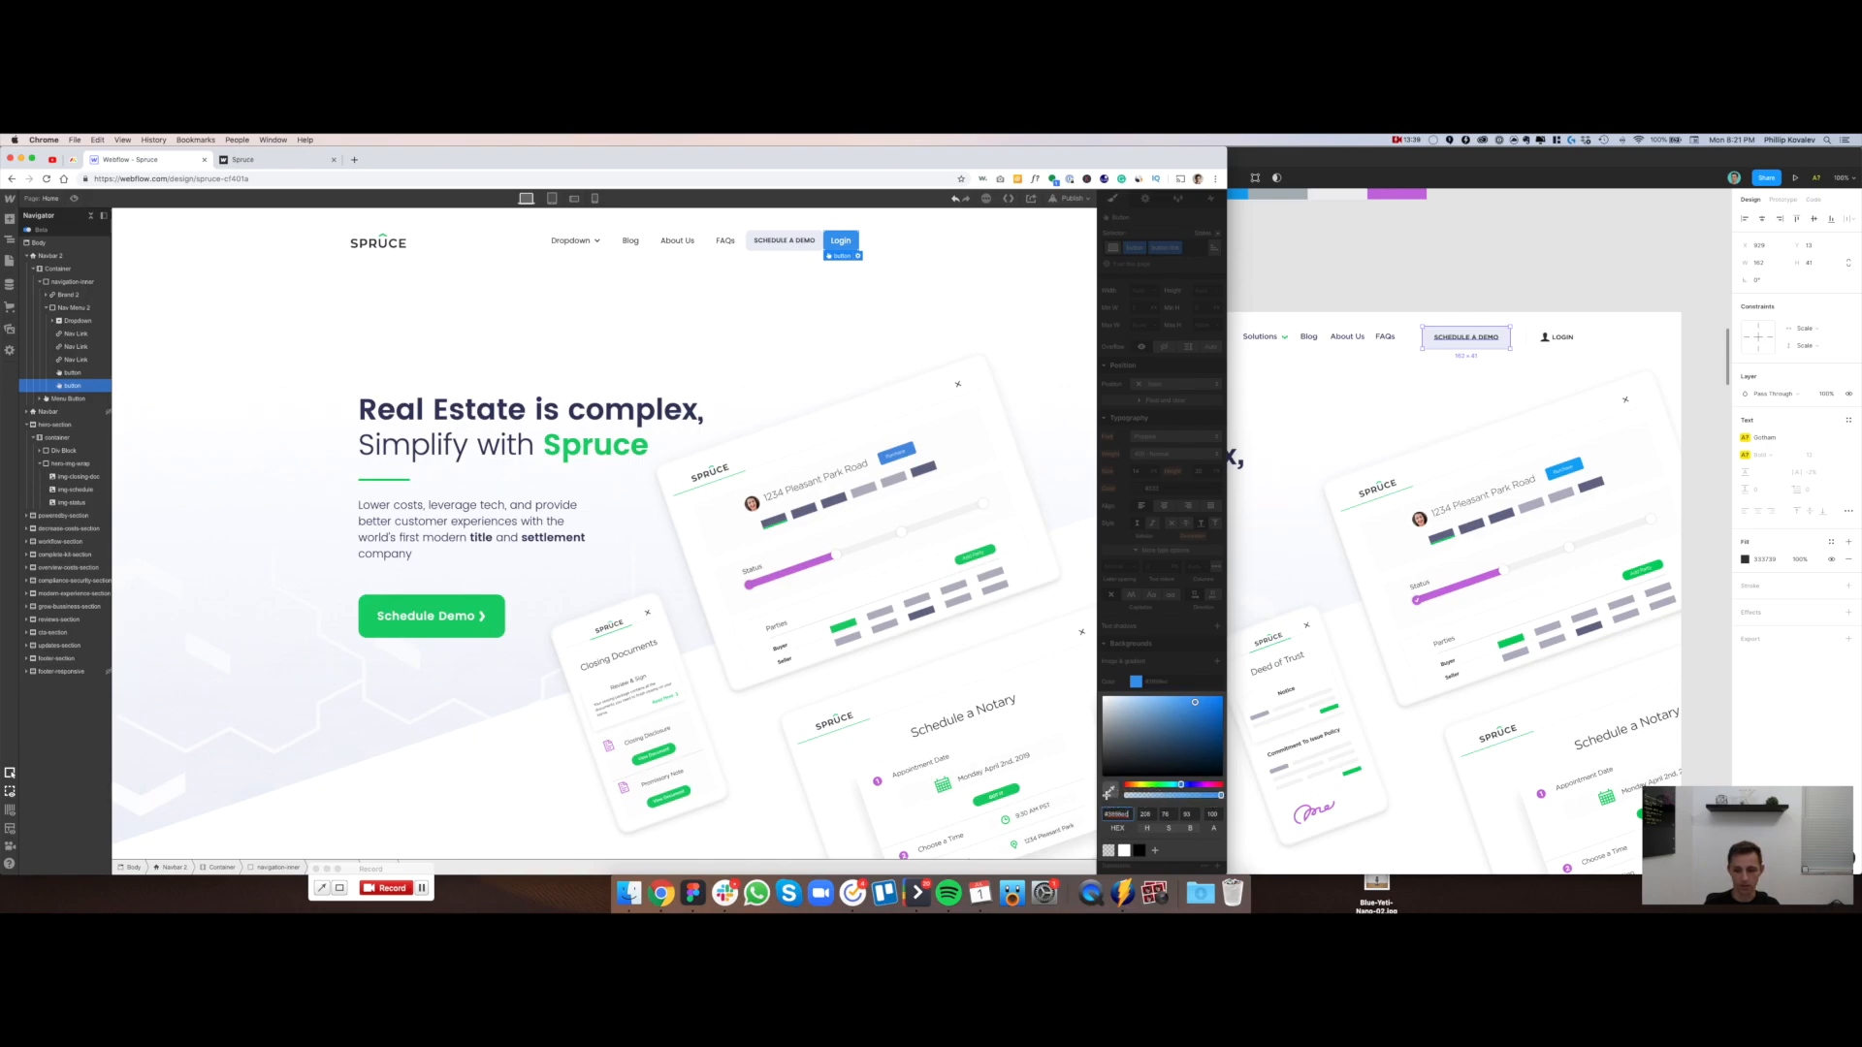
pyautogui.click(1126, 796)
pyautogui.click(1158, 596)
# Copy the LOGIN label's fill color from the Figma header and apply it to the Login button's text in Webflow
pyautogui.click(1564, 349)
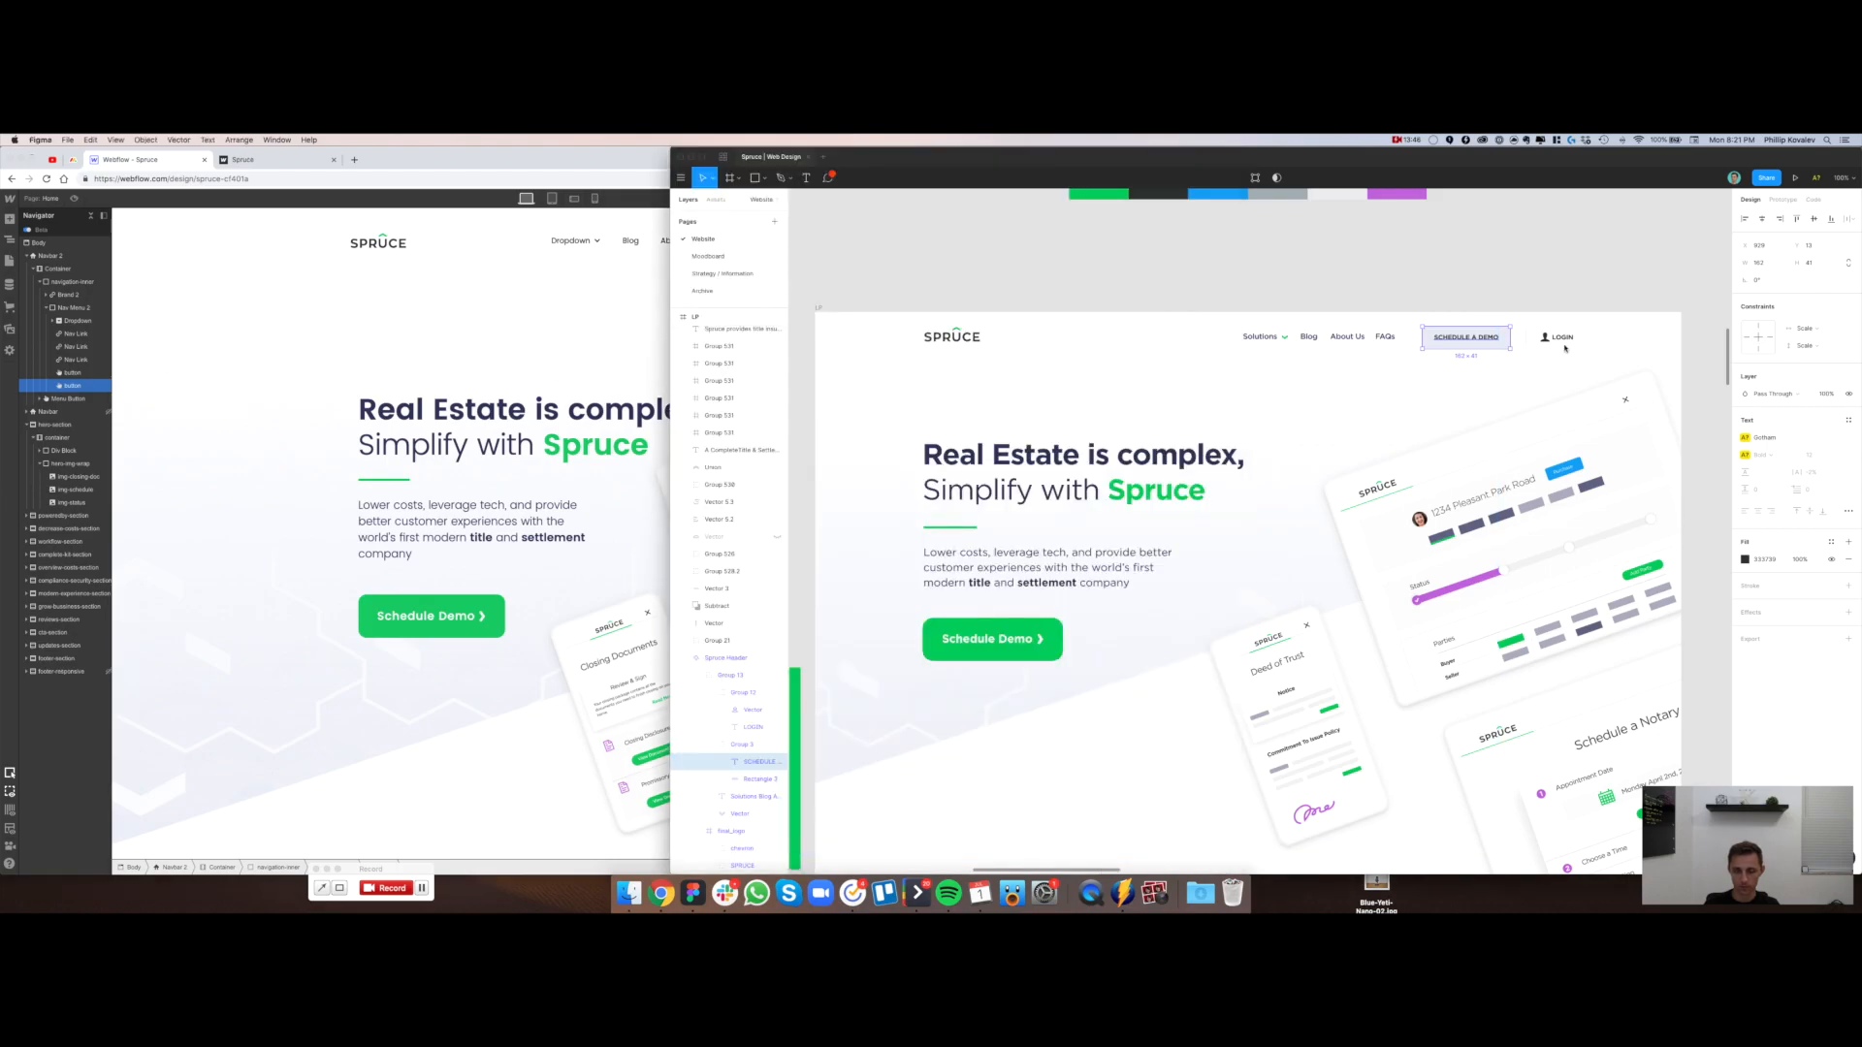
pyautogui.click(1561, 339)
pyautogui.click(1765, 560)
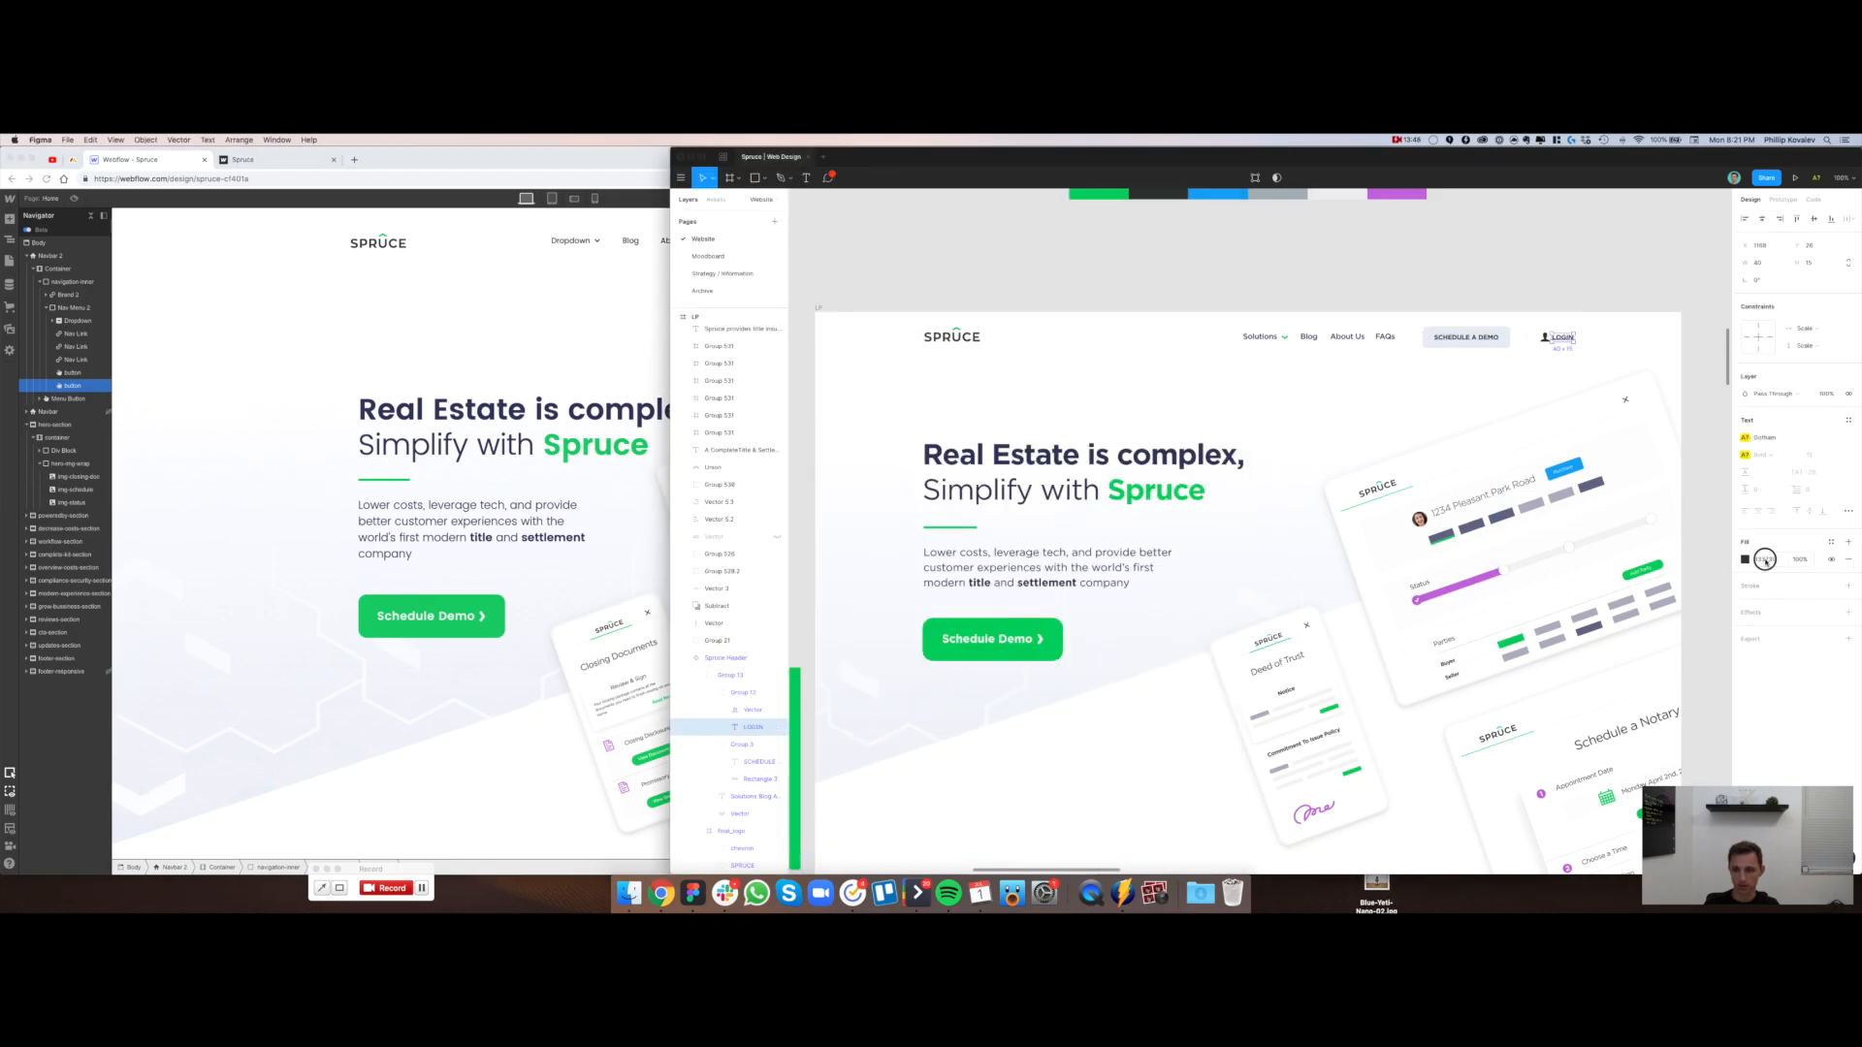
pyautogui.press('super+Tab')
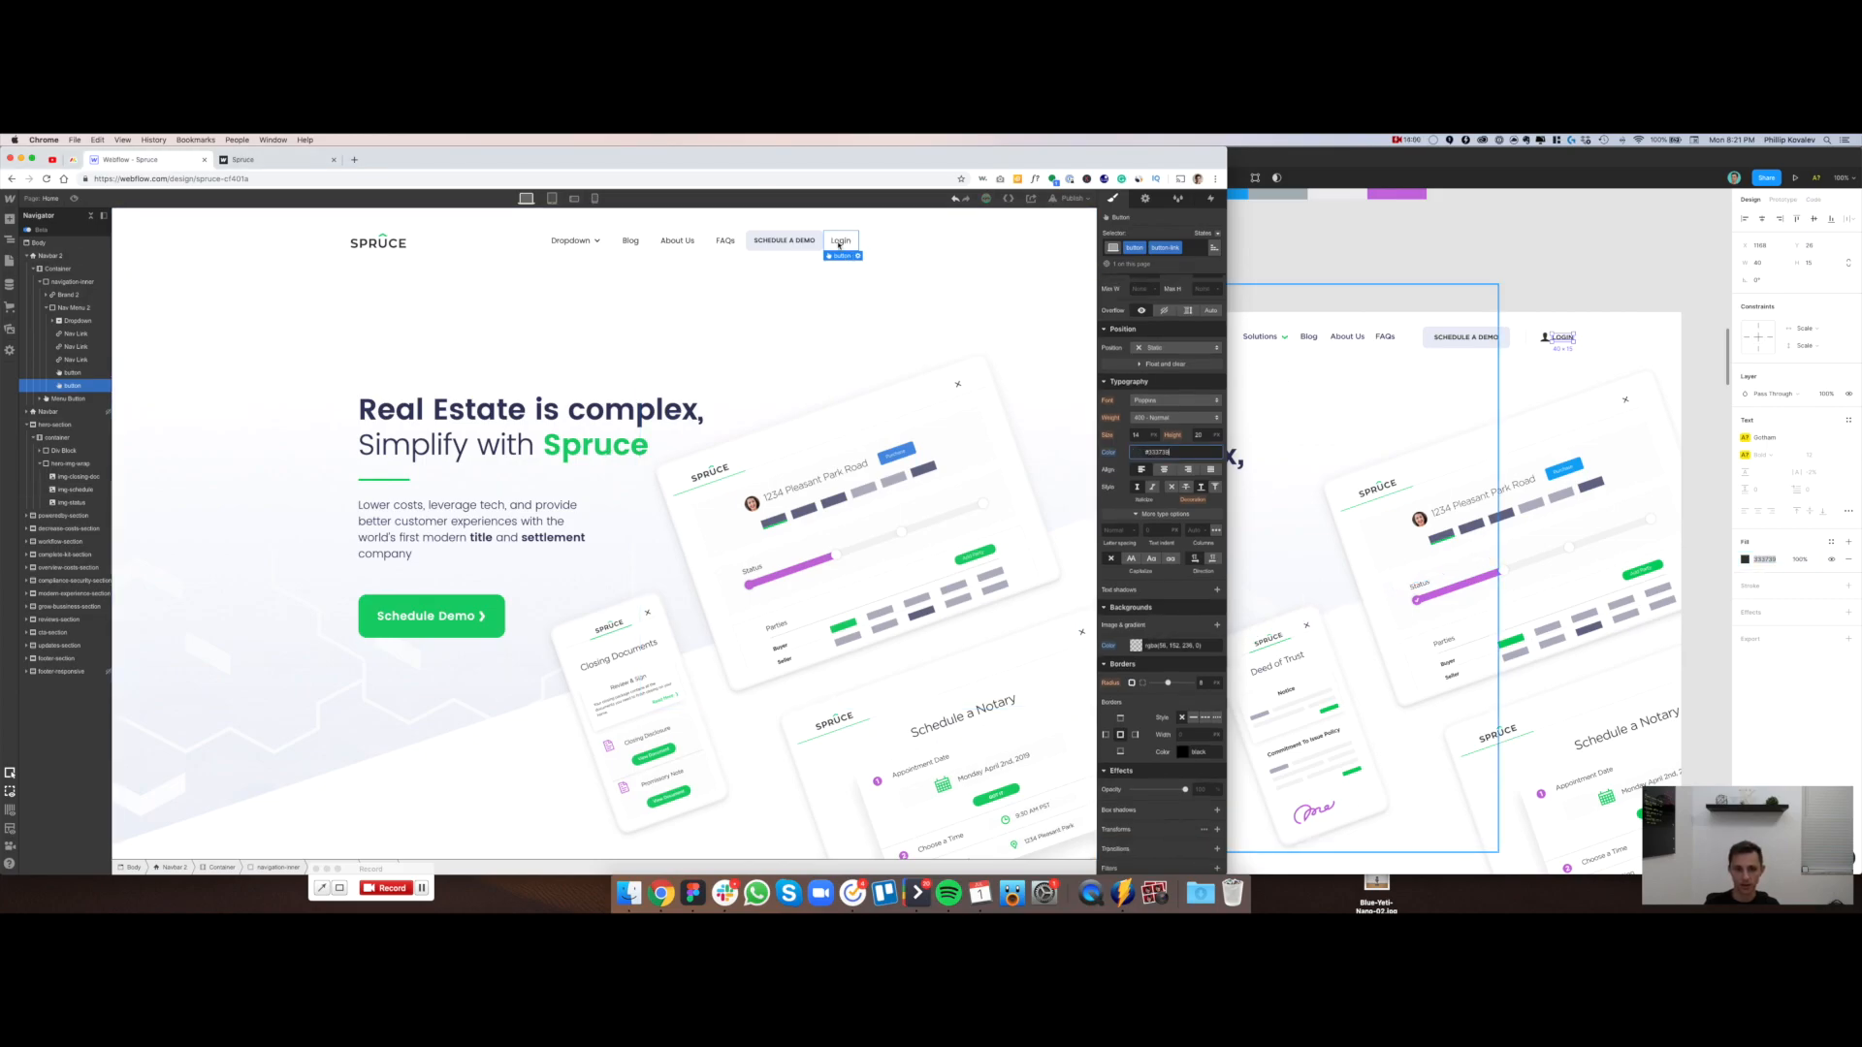
# Examine the profile icon beside the LOGIN label in the Figma header
pyautogui.click(1558, 296)
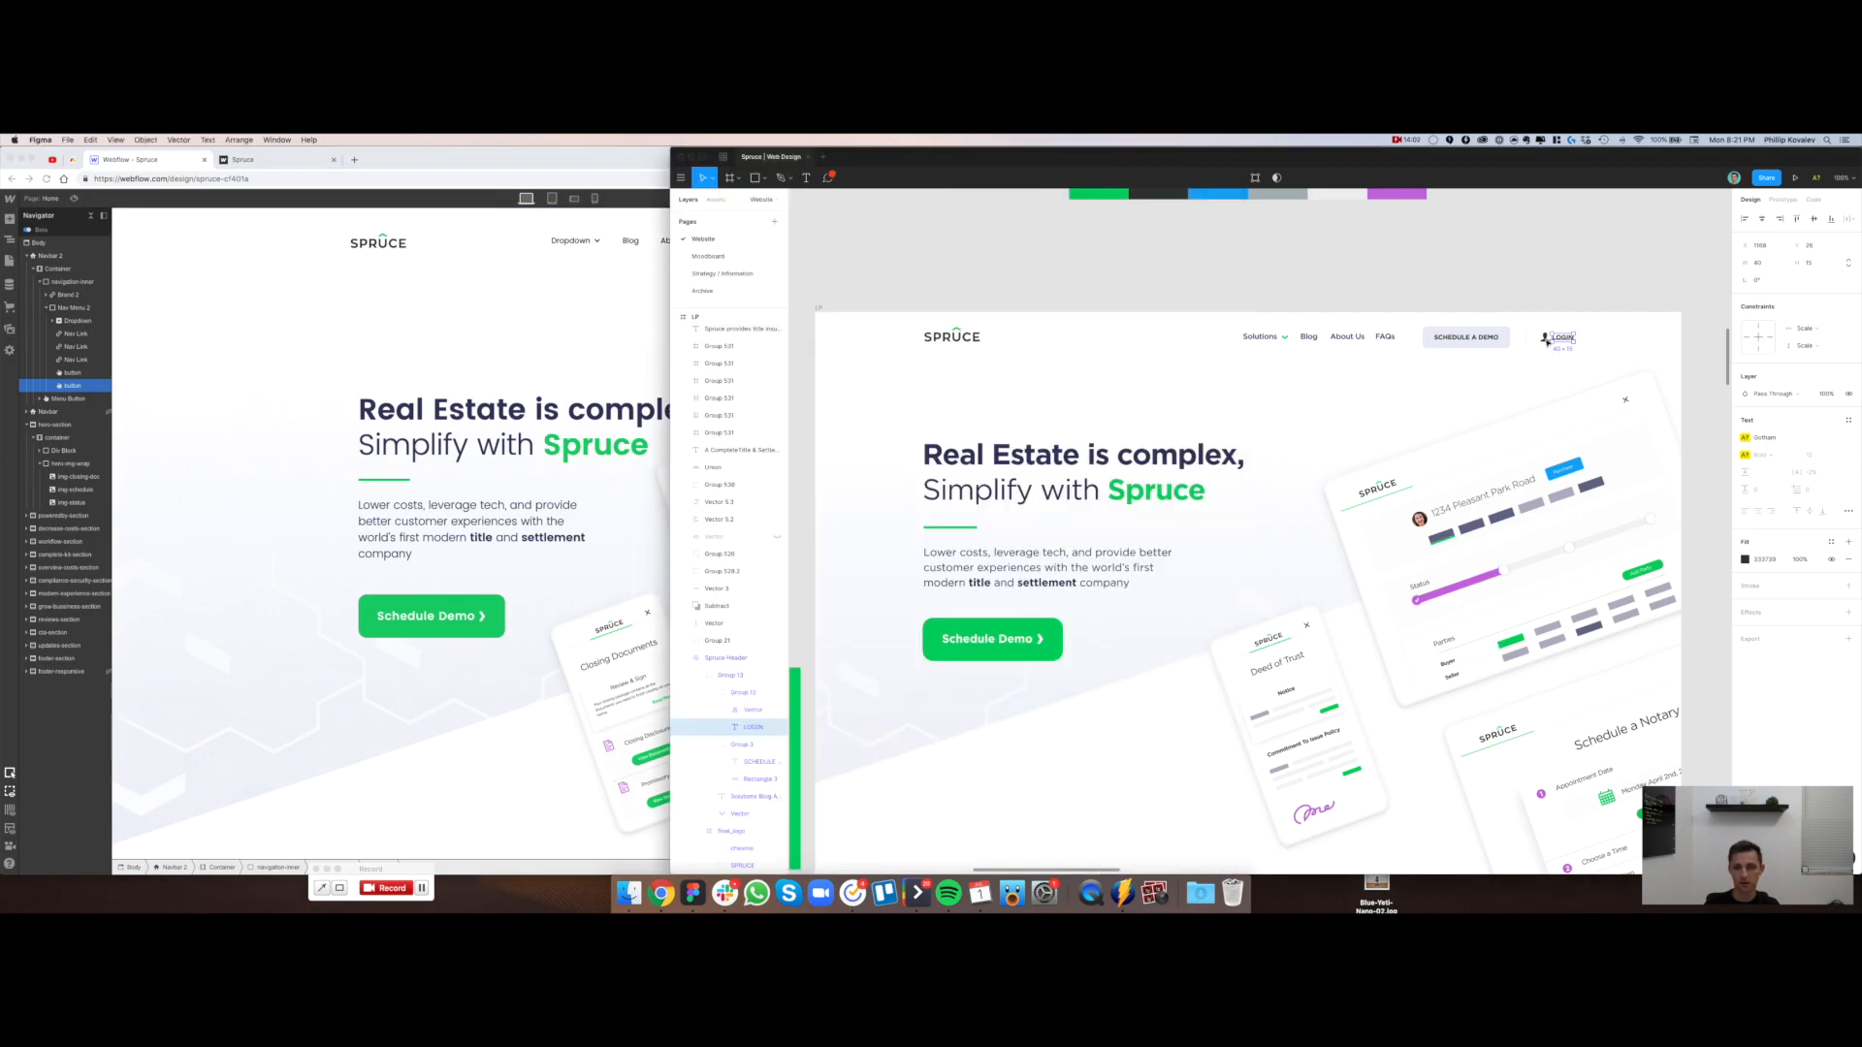
pyautogui.press('Escape')
pyautogui.click(1546, 339)
pyautogui.click(1567, 295)
pyautogui.moveTo(1567, 295); pyautogui.dragTo(1312, 393)
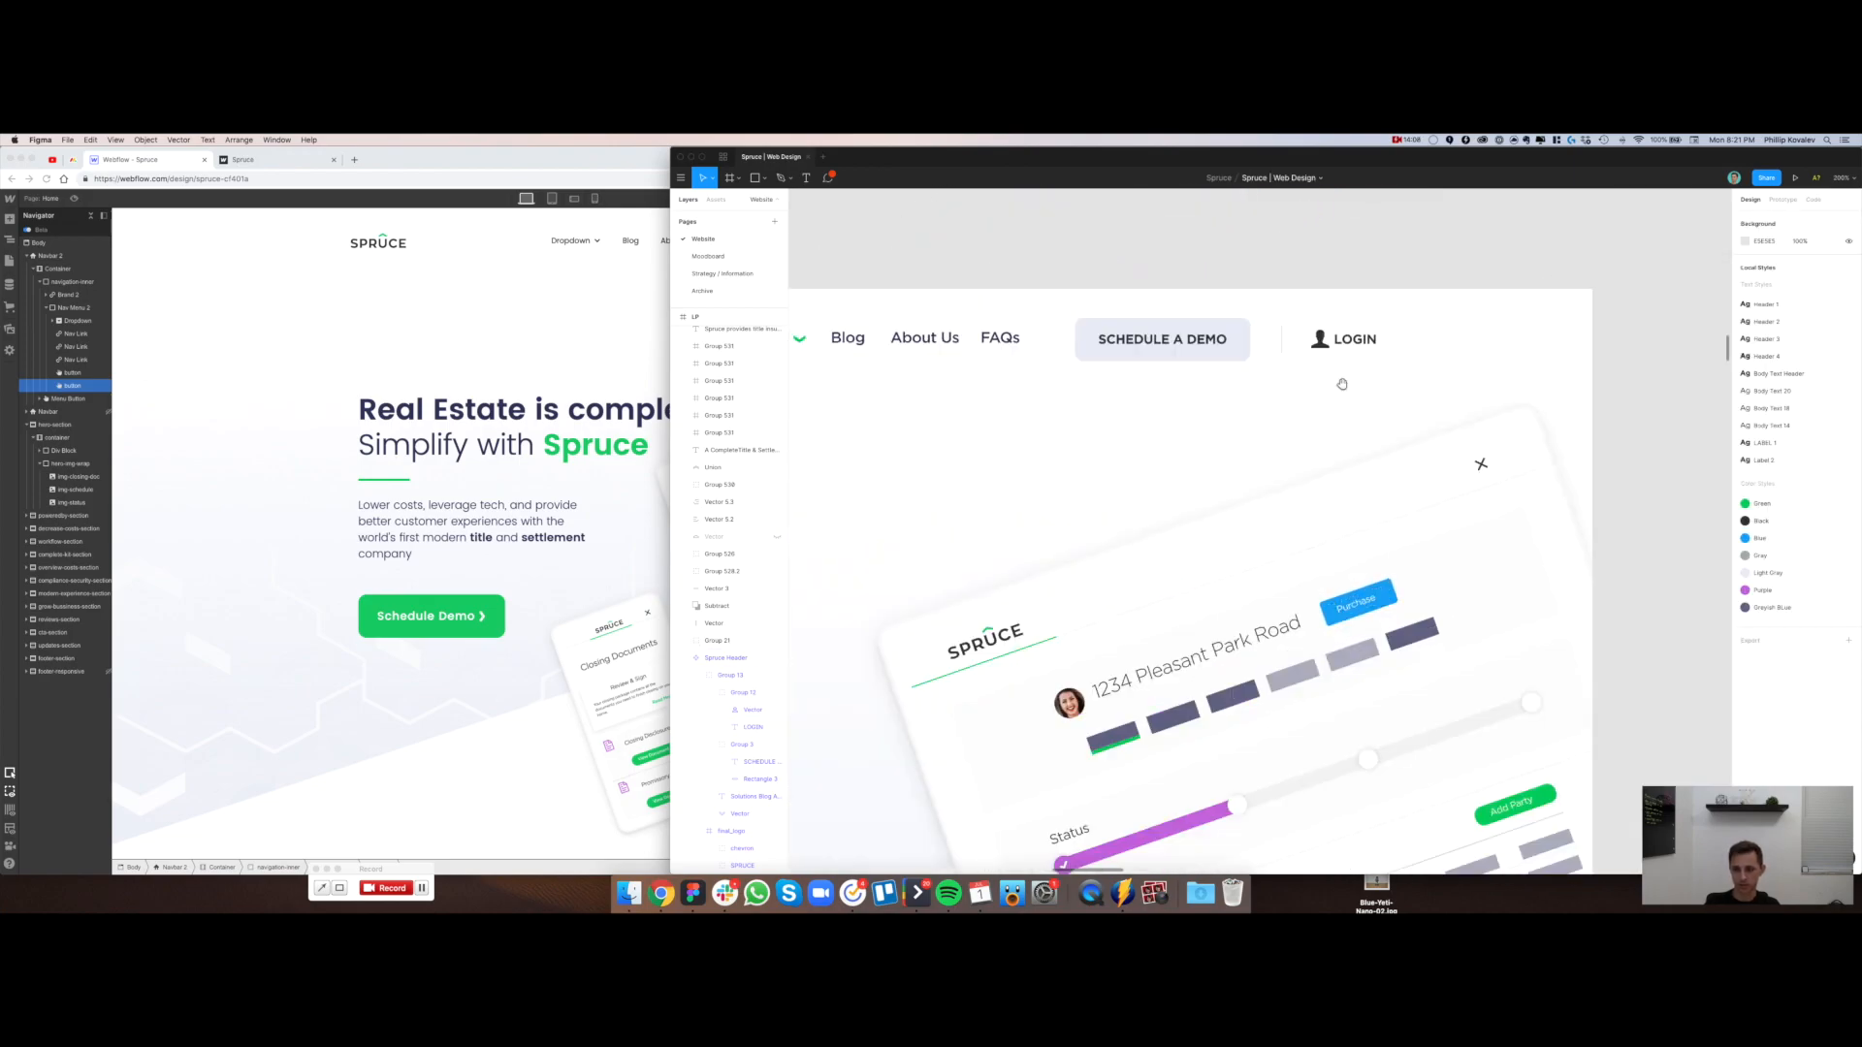
pyautogui.moveTo(1342, 384); pyautogui.dragTo(1276, 432)
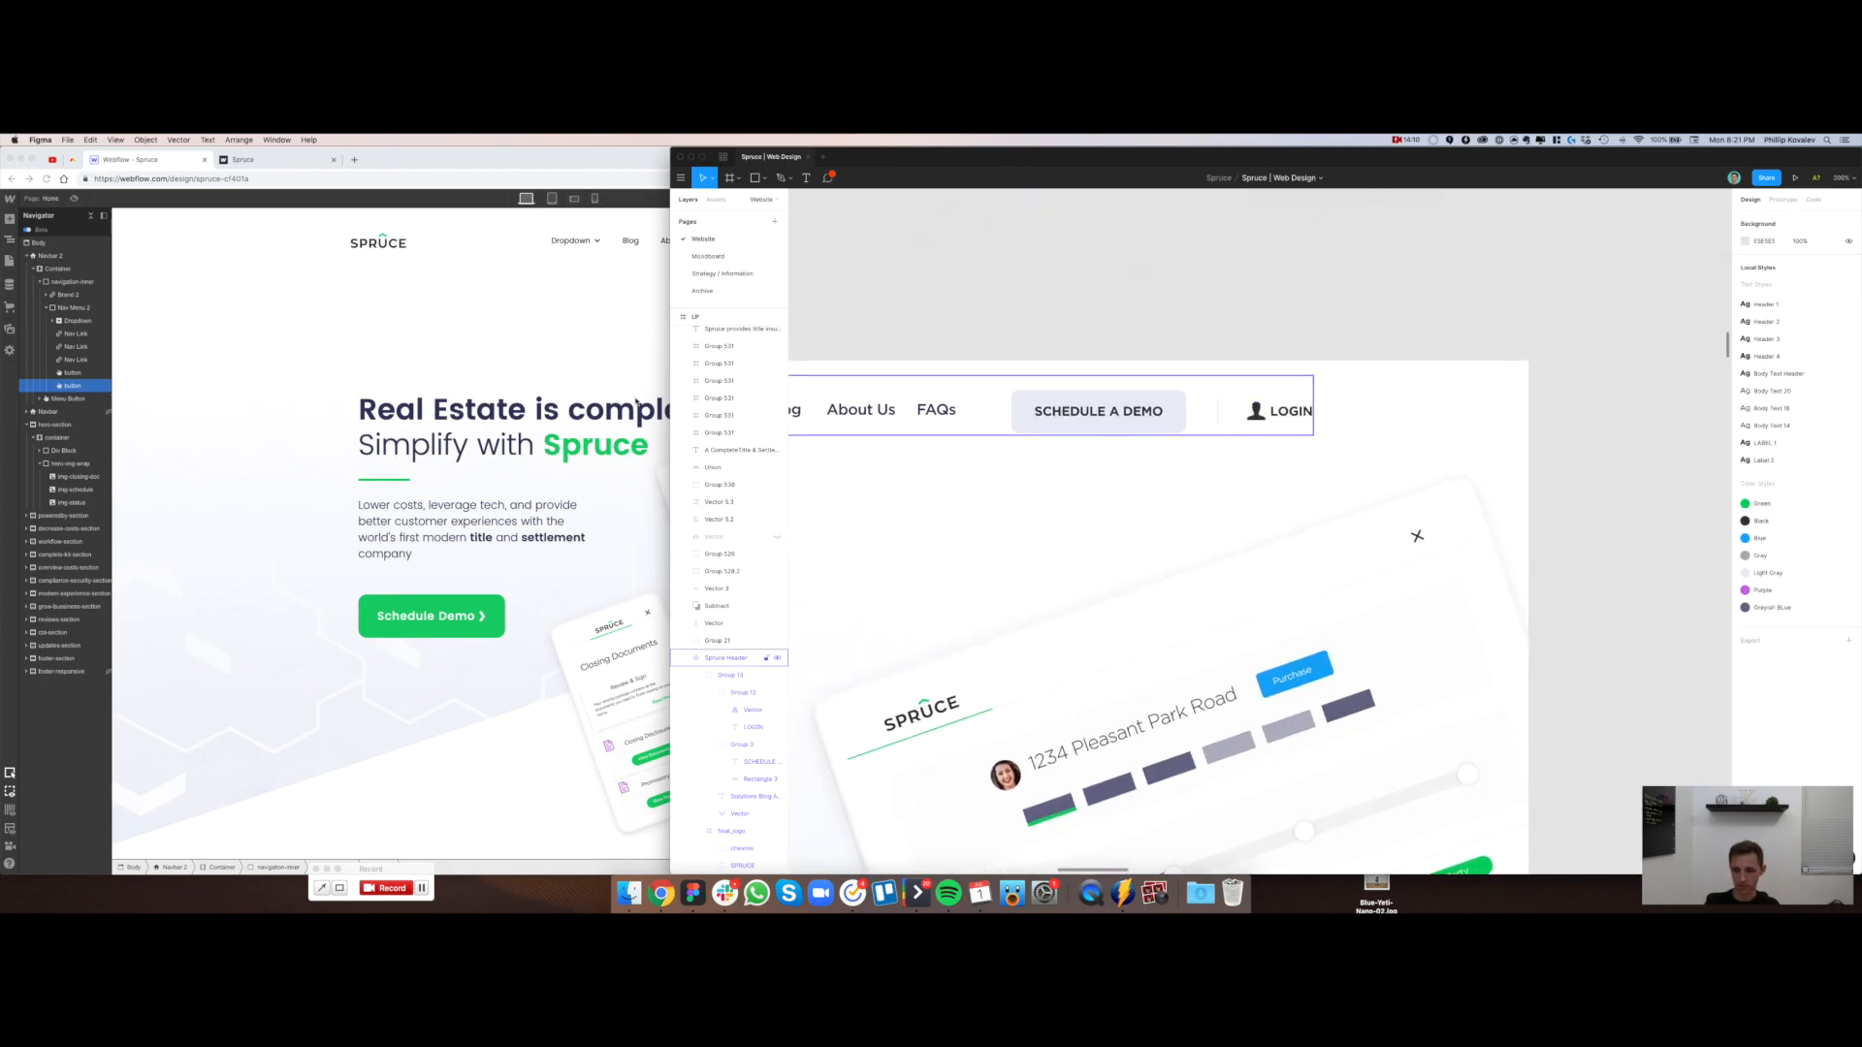
# Add a background image to the Login button in Webflow, using profile-icon.png from the assets
pyautogui.click(565, 391)
pyautogui.scroll(-2, 1154, 581)
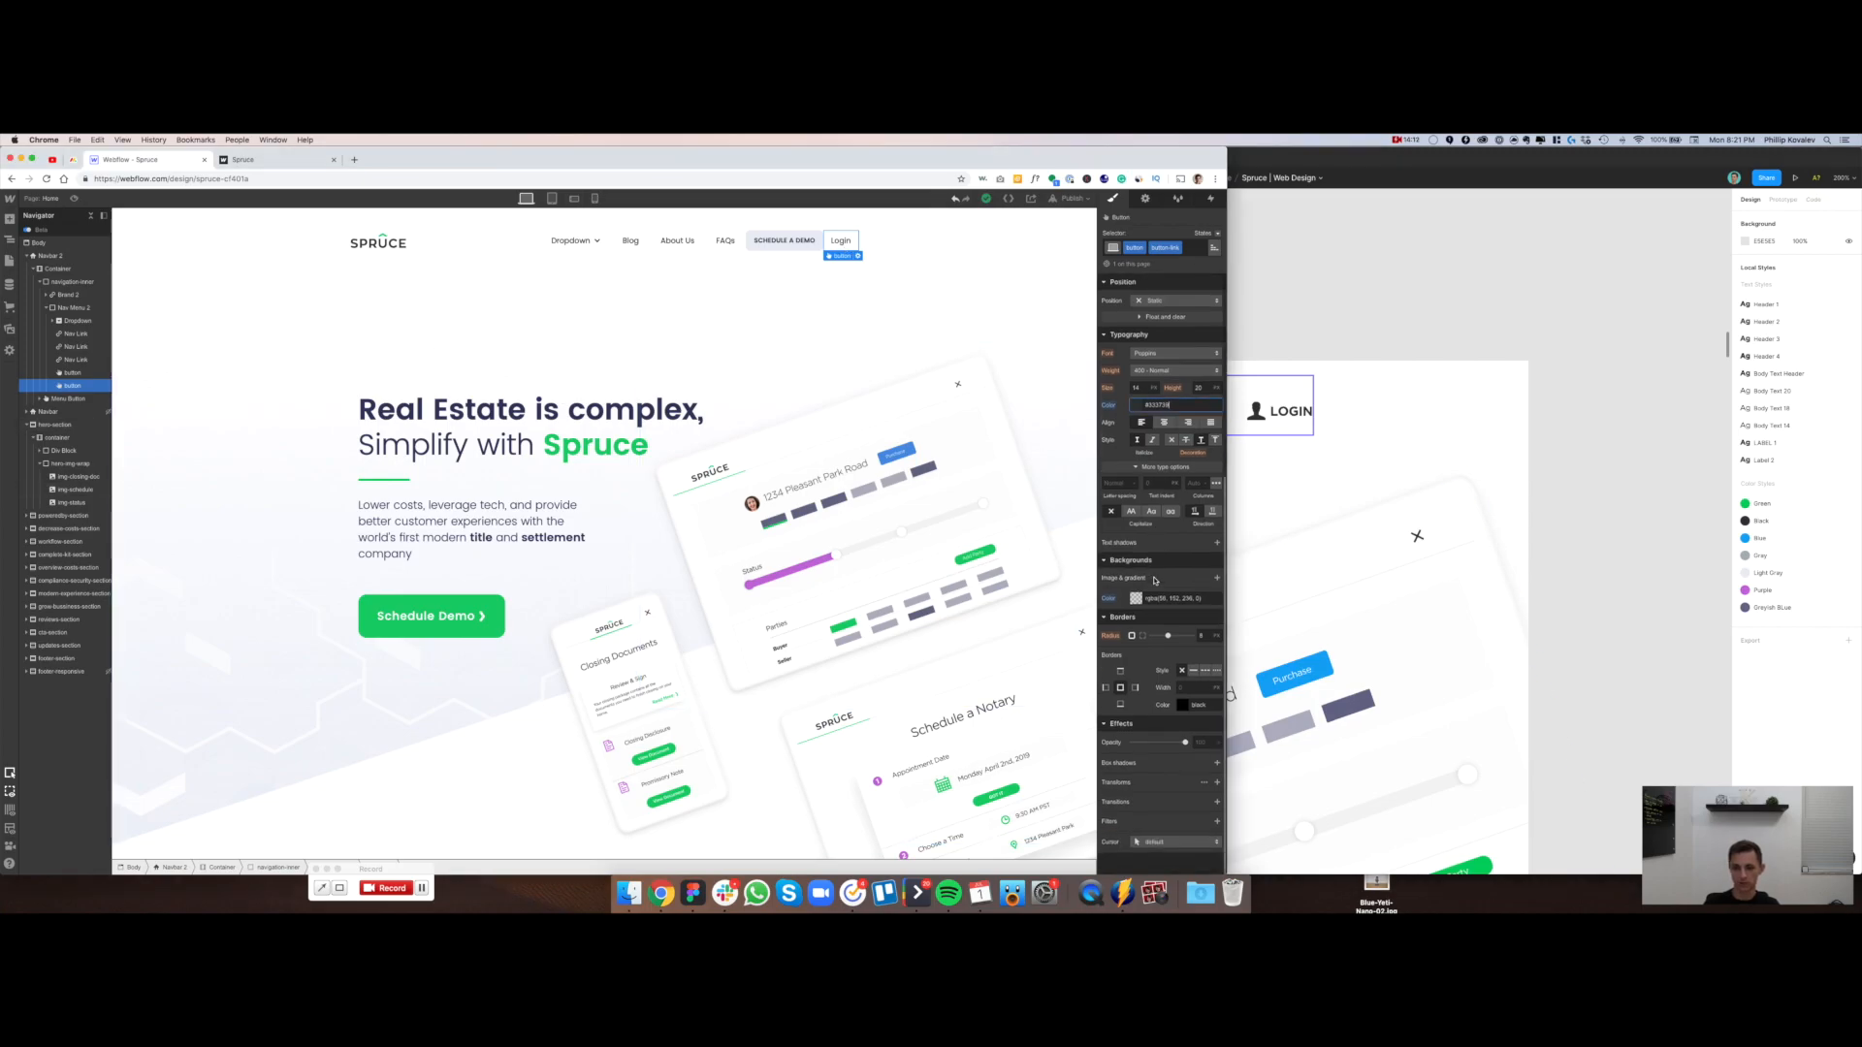
pyautogui.click(1218, 580)
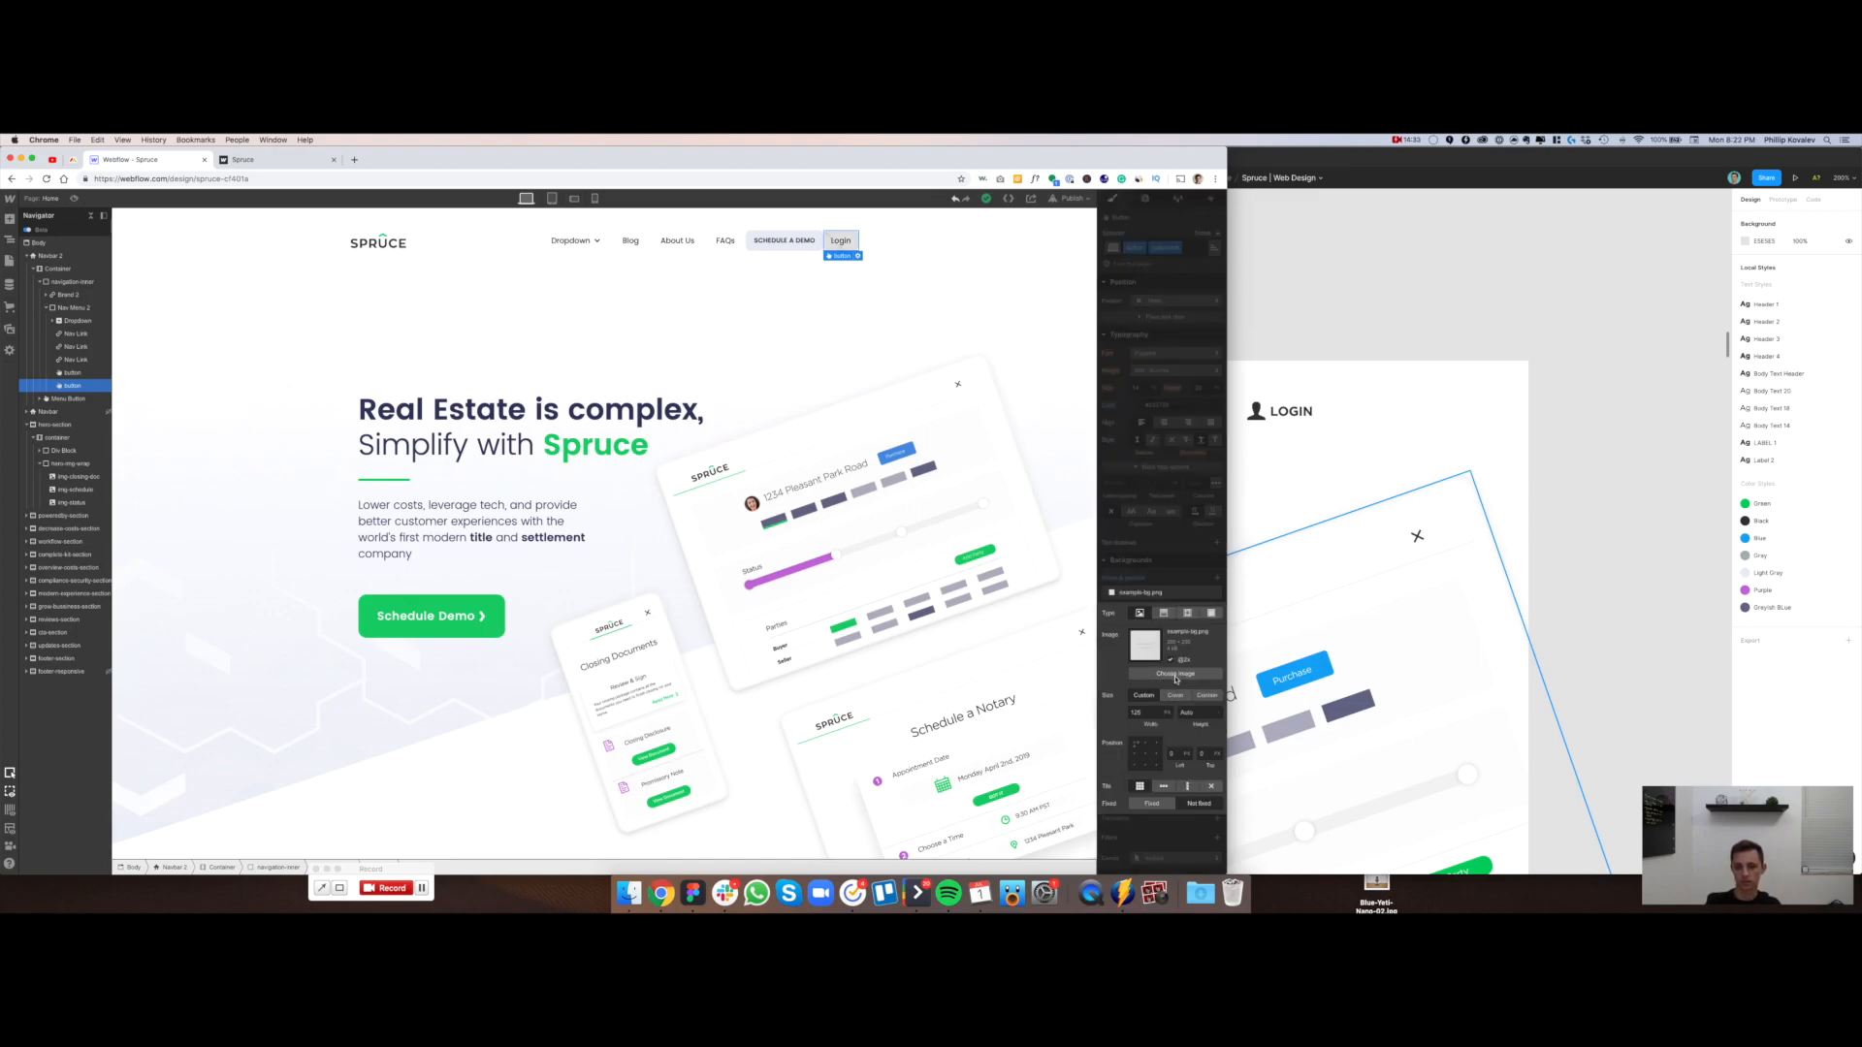
pyautogui.click(1175, 675)
pyautogui.scroll(3, 83, 503)
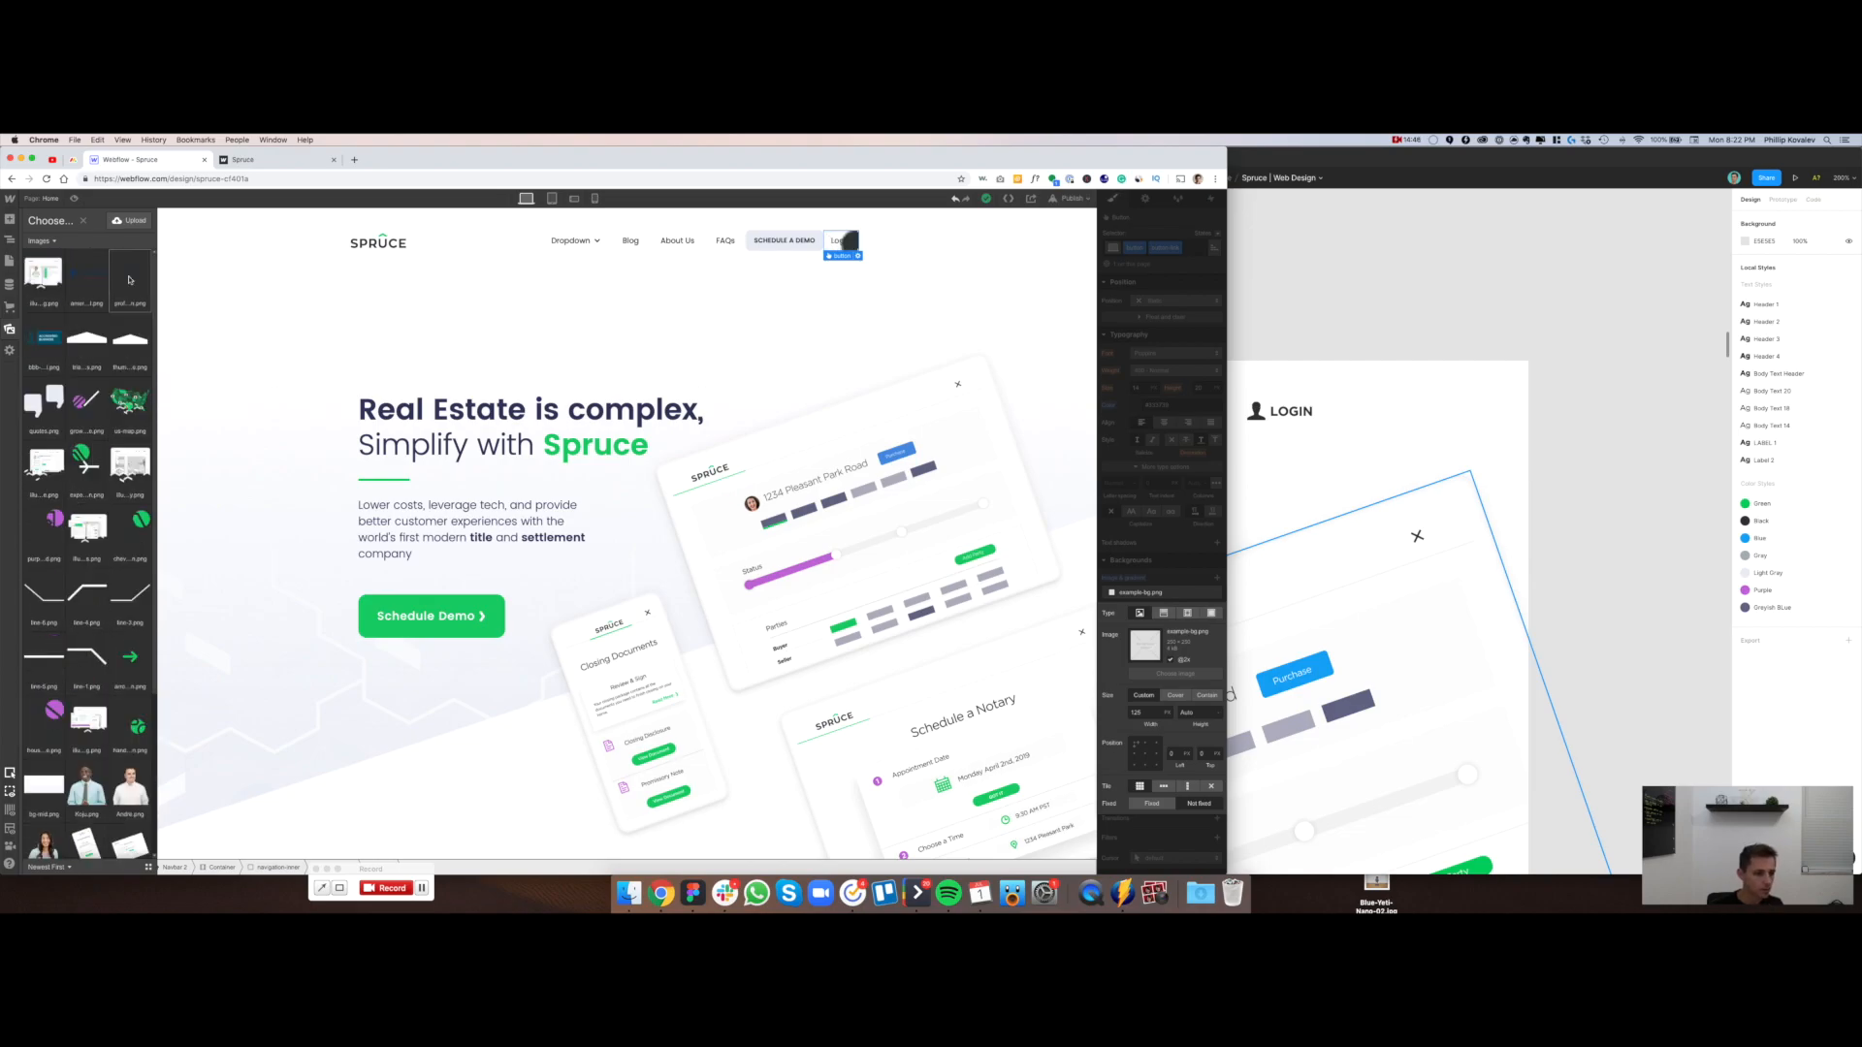
pyautogui.click(124, 275)
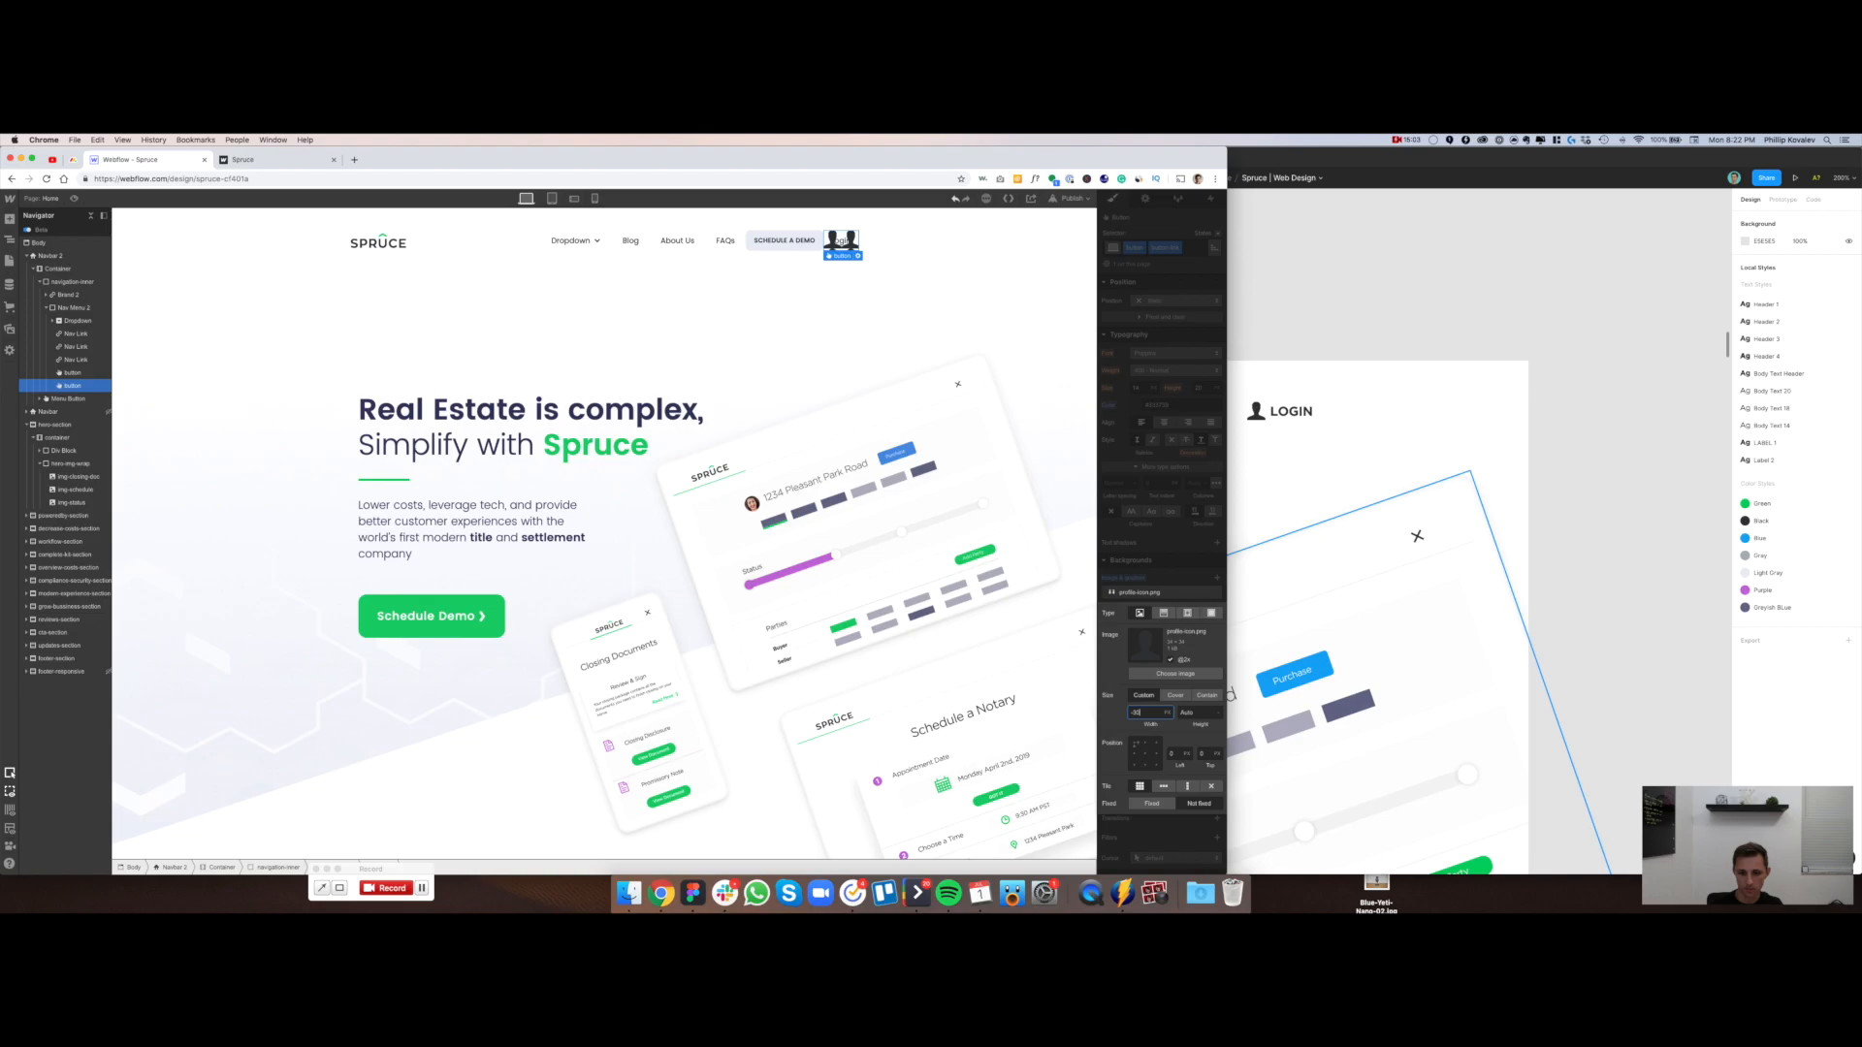
# Check the profile icon's size in Figma and set the Login button's background image width in Webflow to match
pyautogui.click(1282, 494)
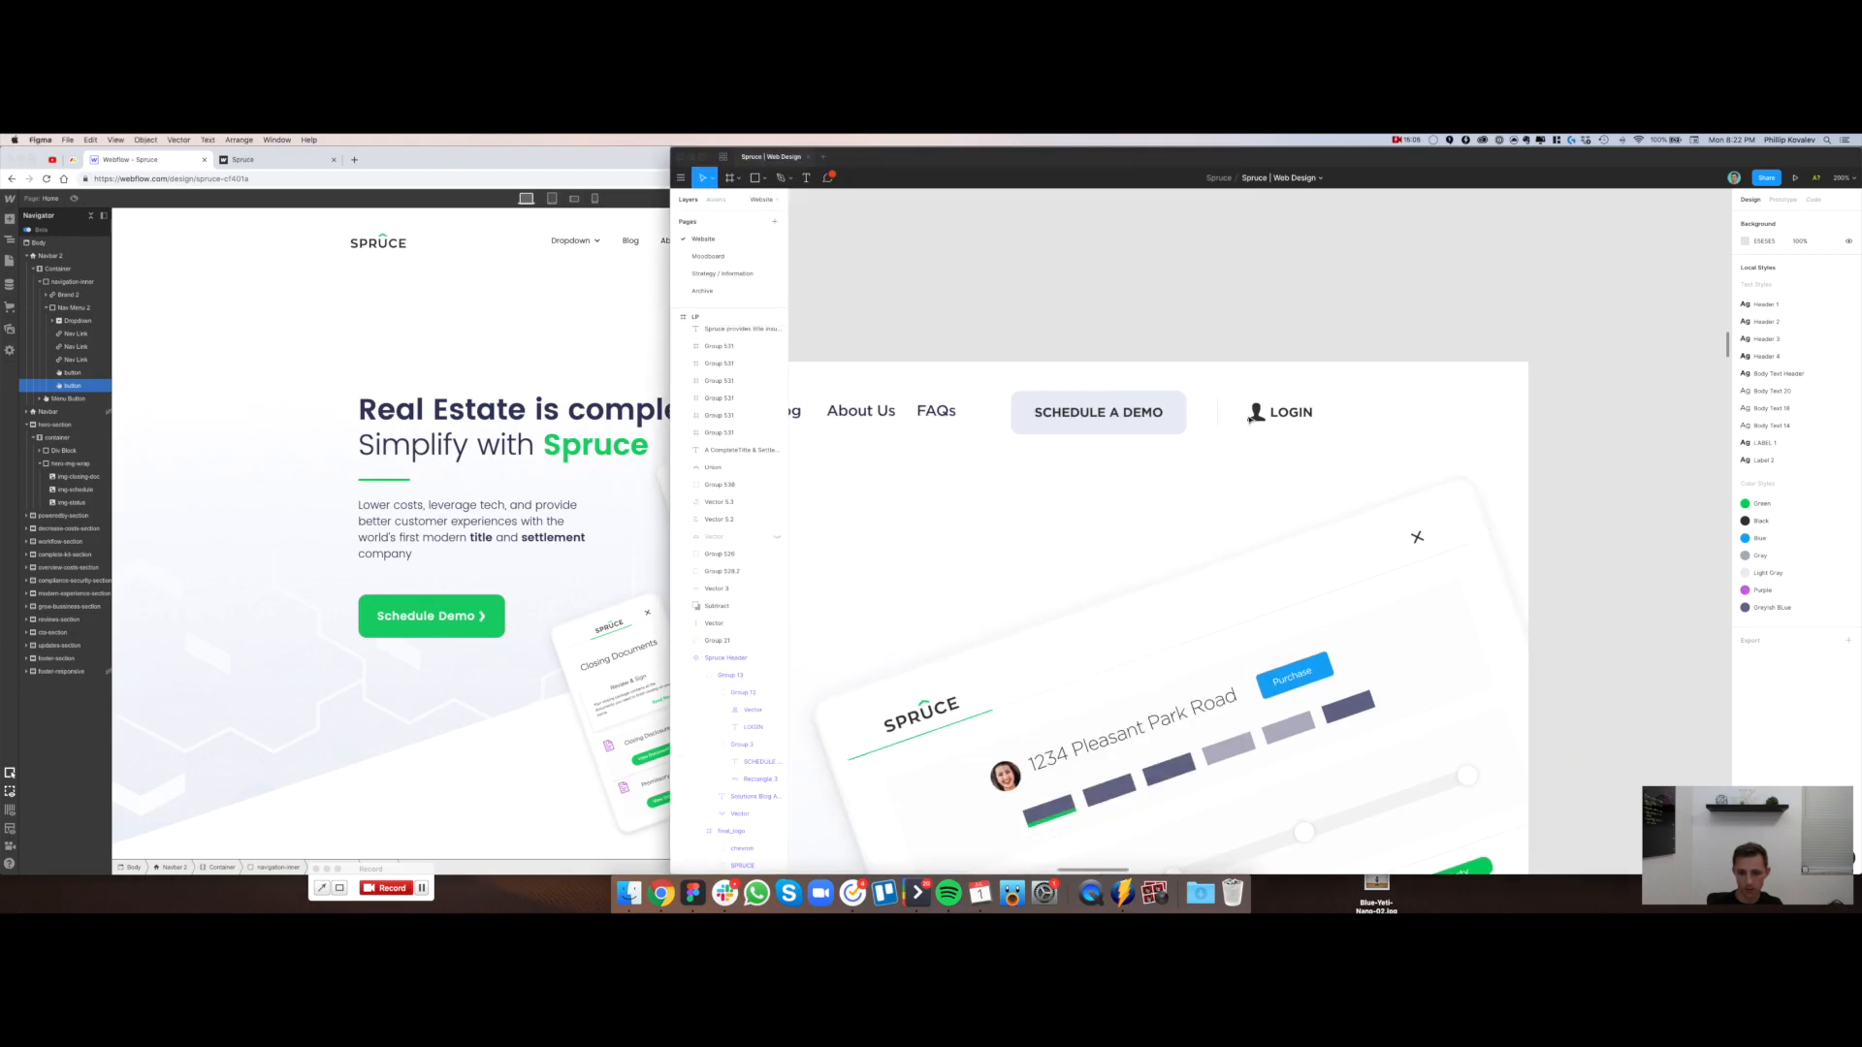
pyautogui.click(1257, 416)
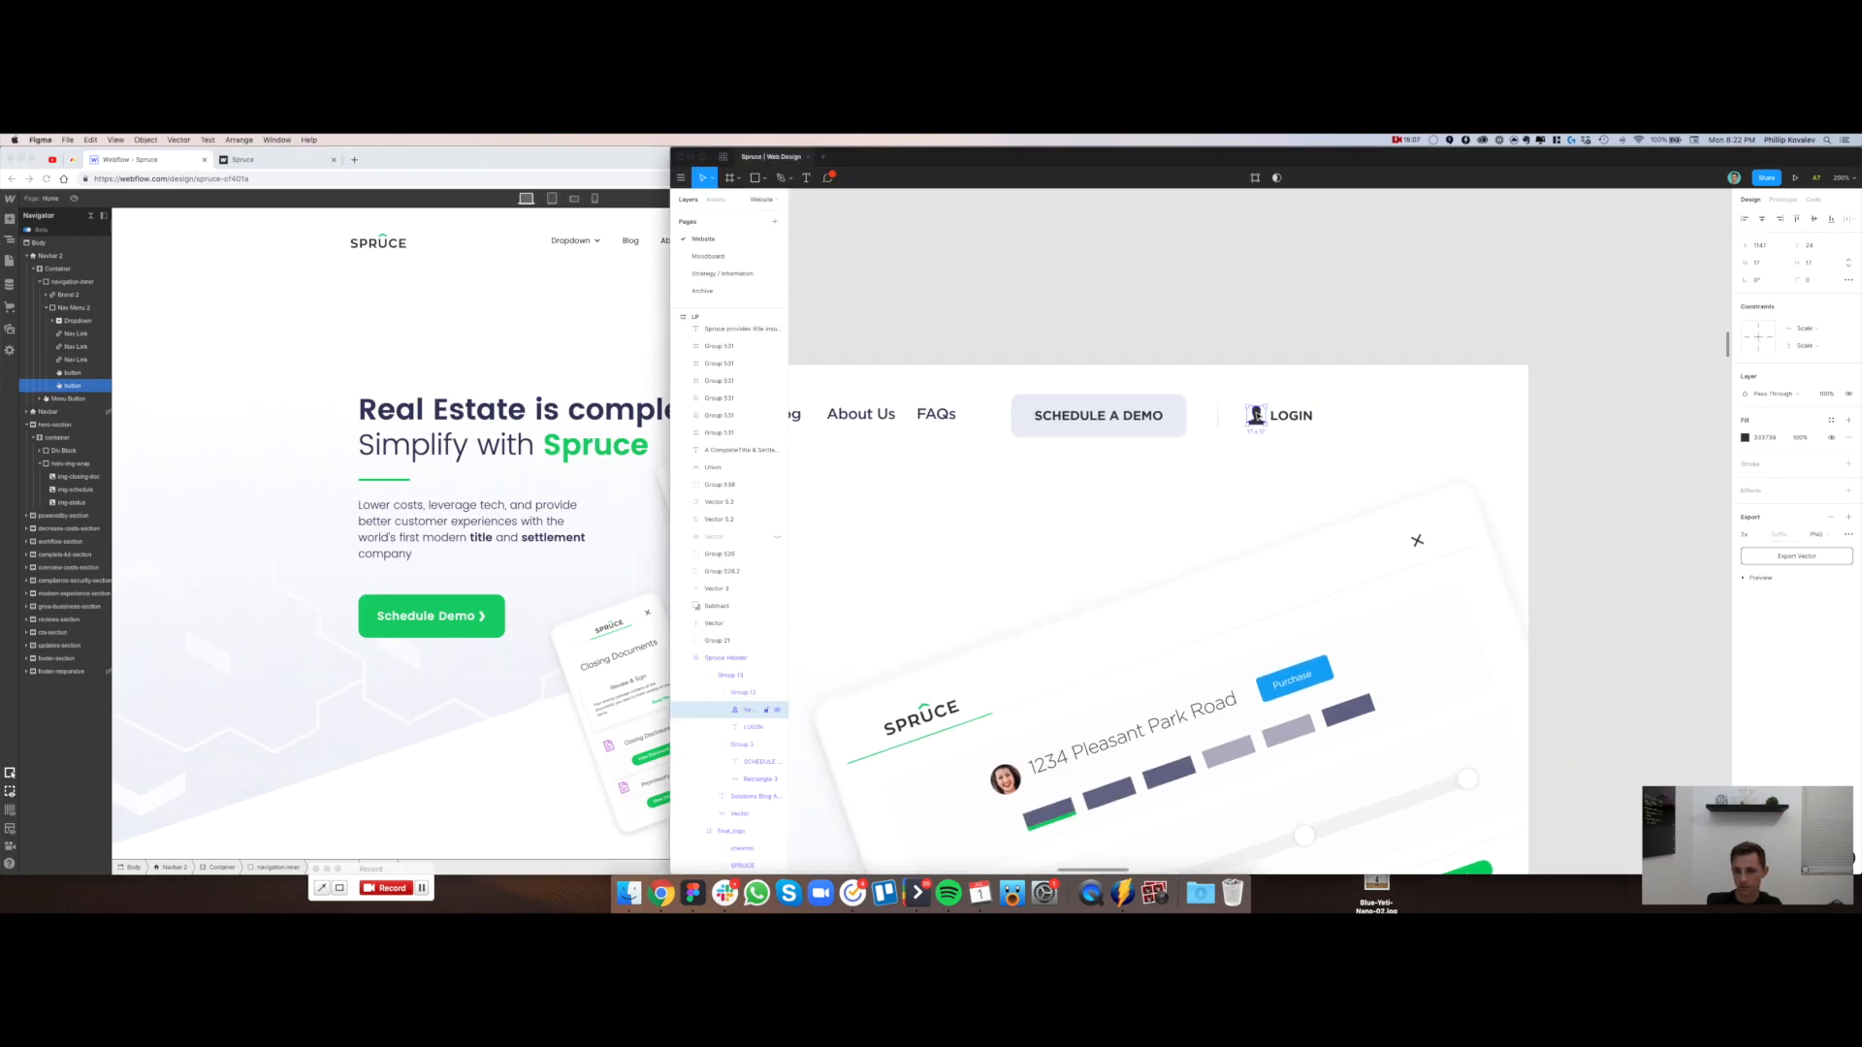
pyautogui.press('super+Tab')
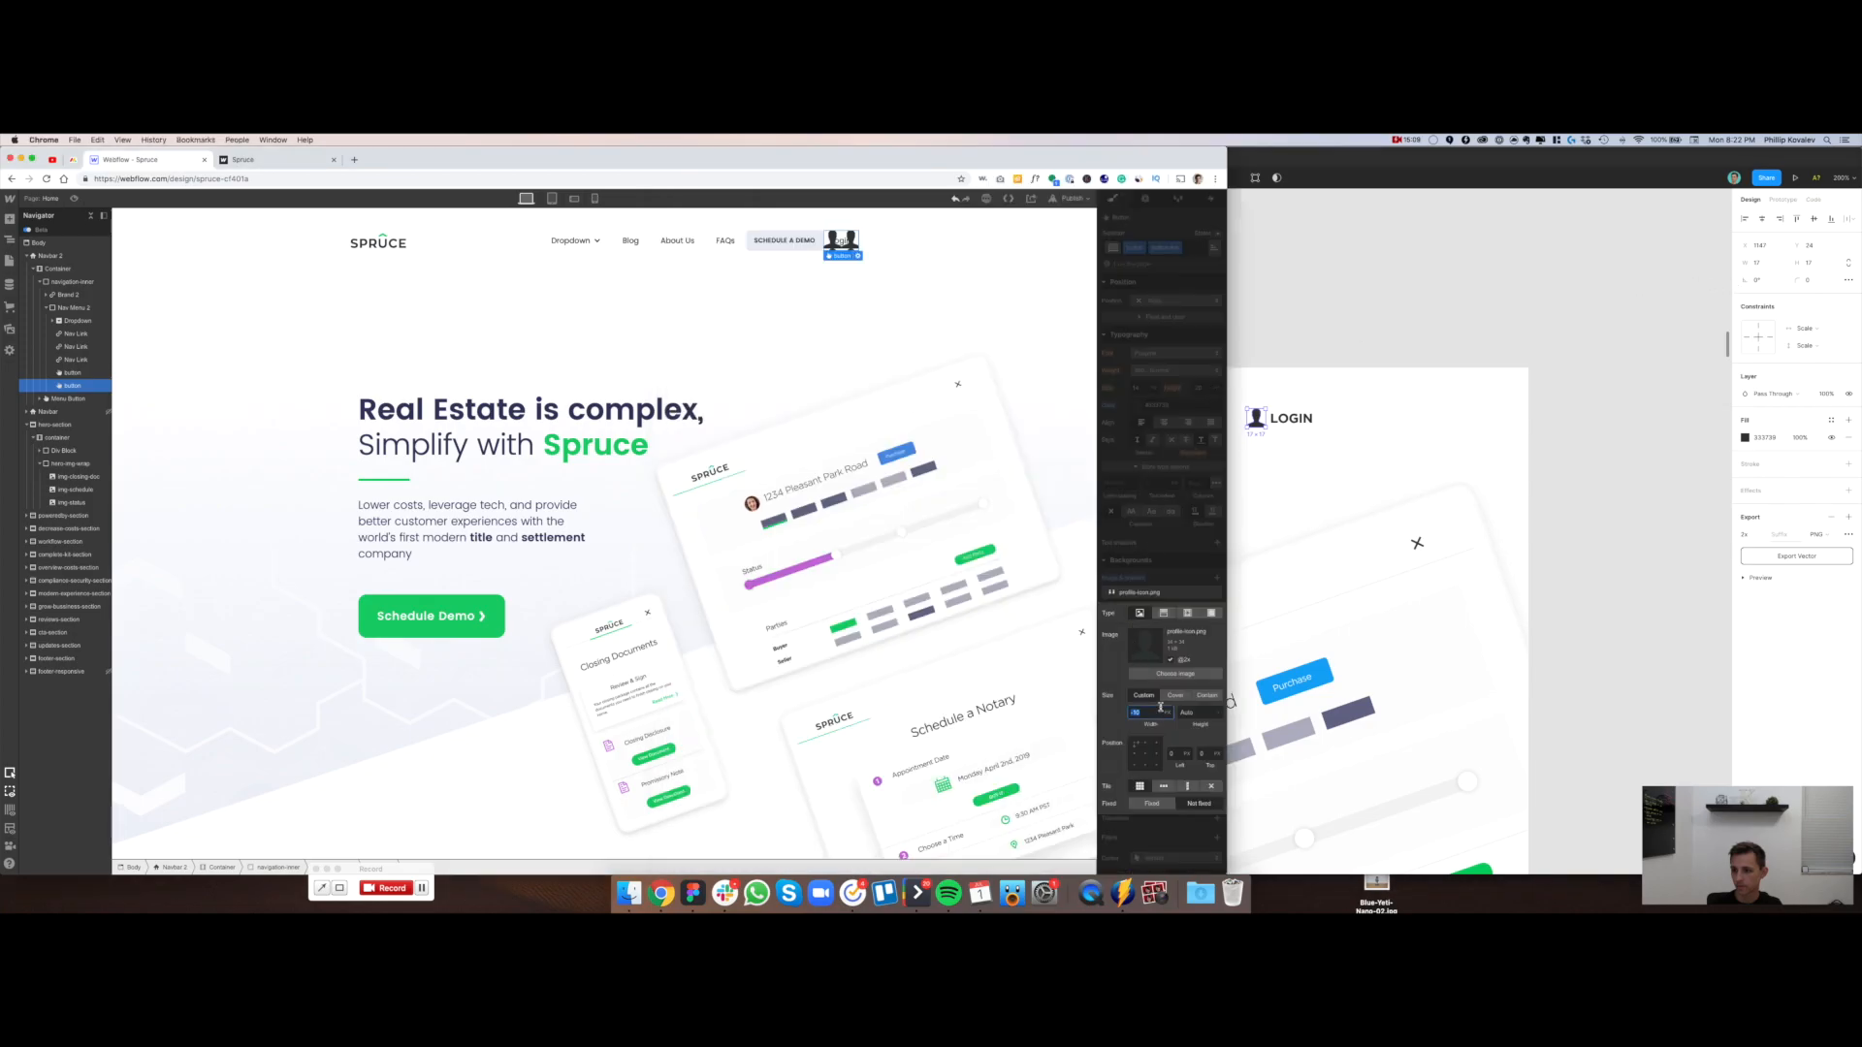
pyautogui.press('Return')
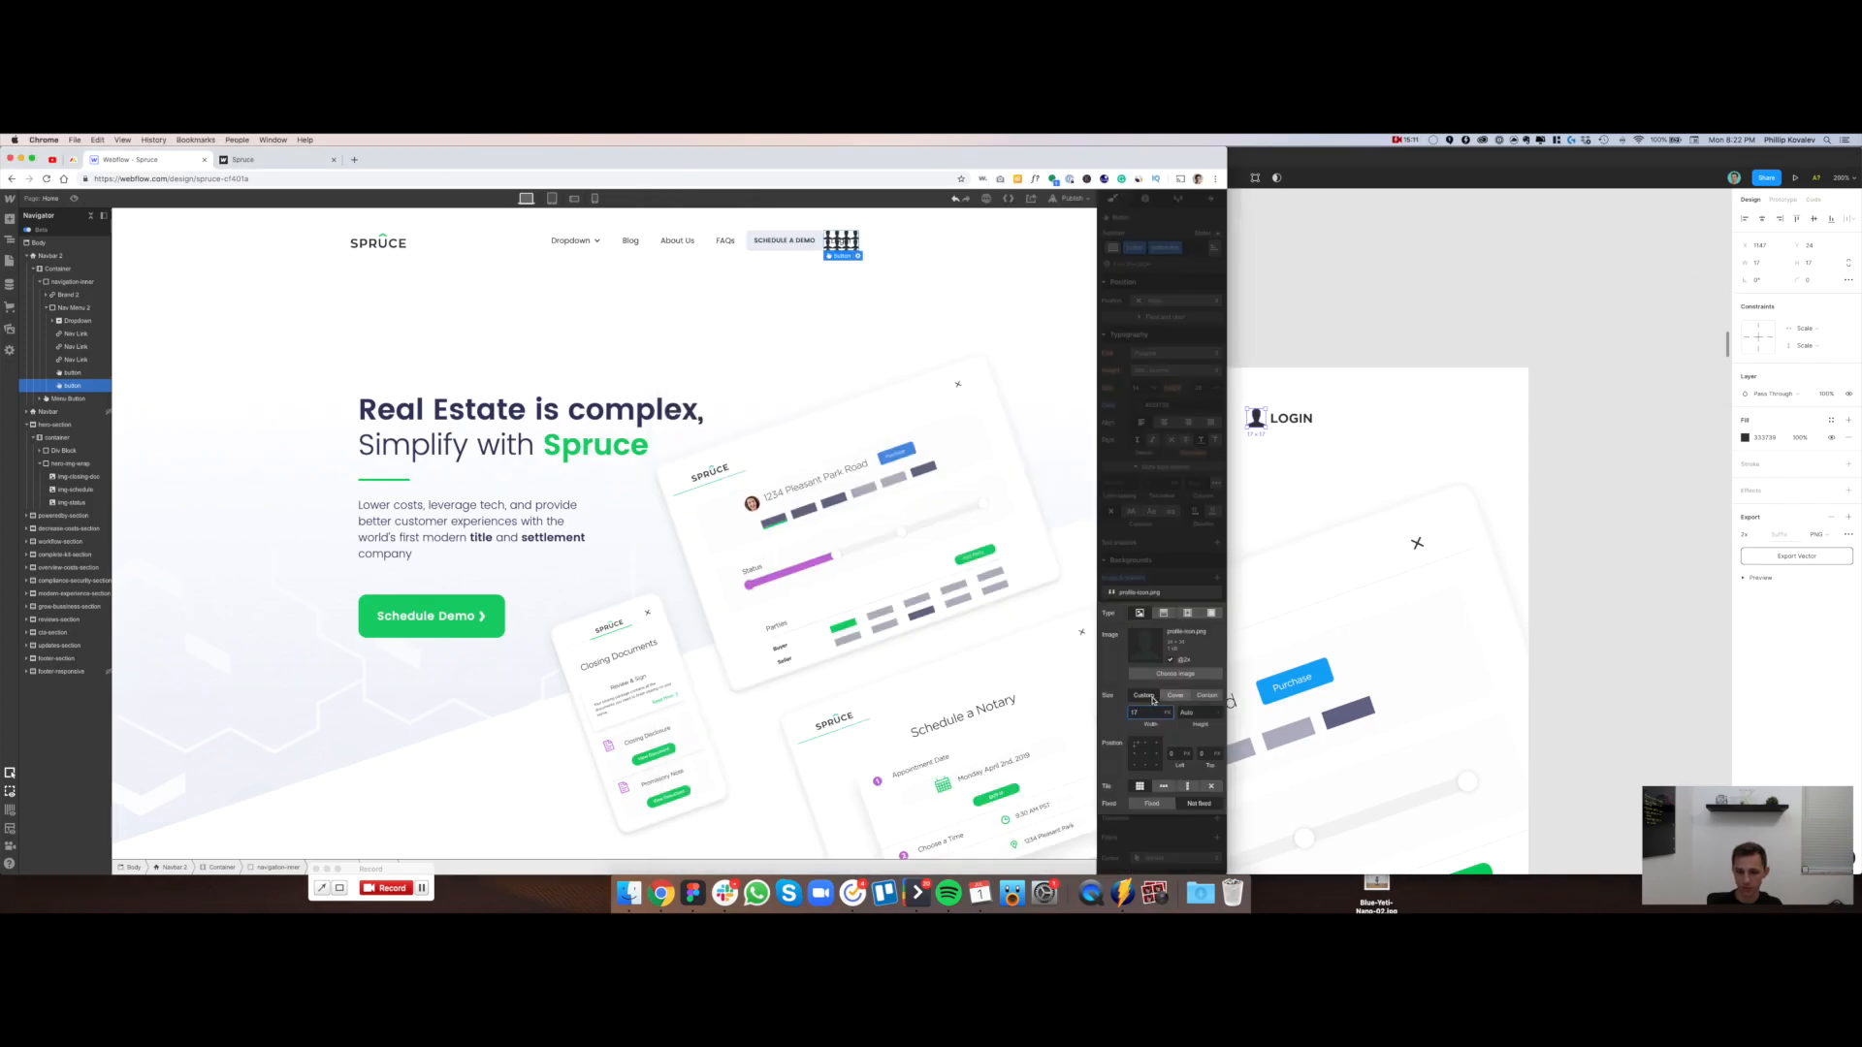
# Place the profile icon untiled at the Login button's left center and increase the button's left padding to make room for it
pyautogui.click(1212, 787)
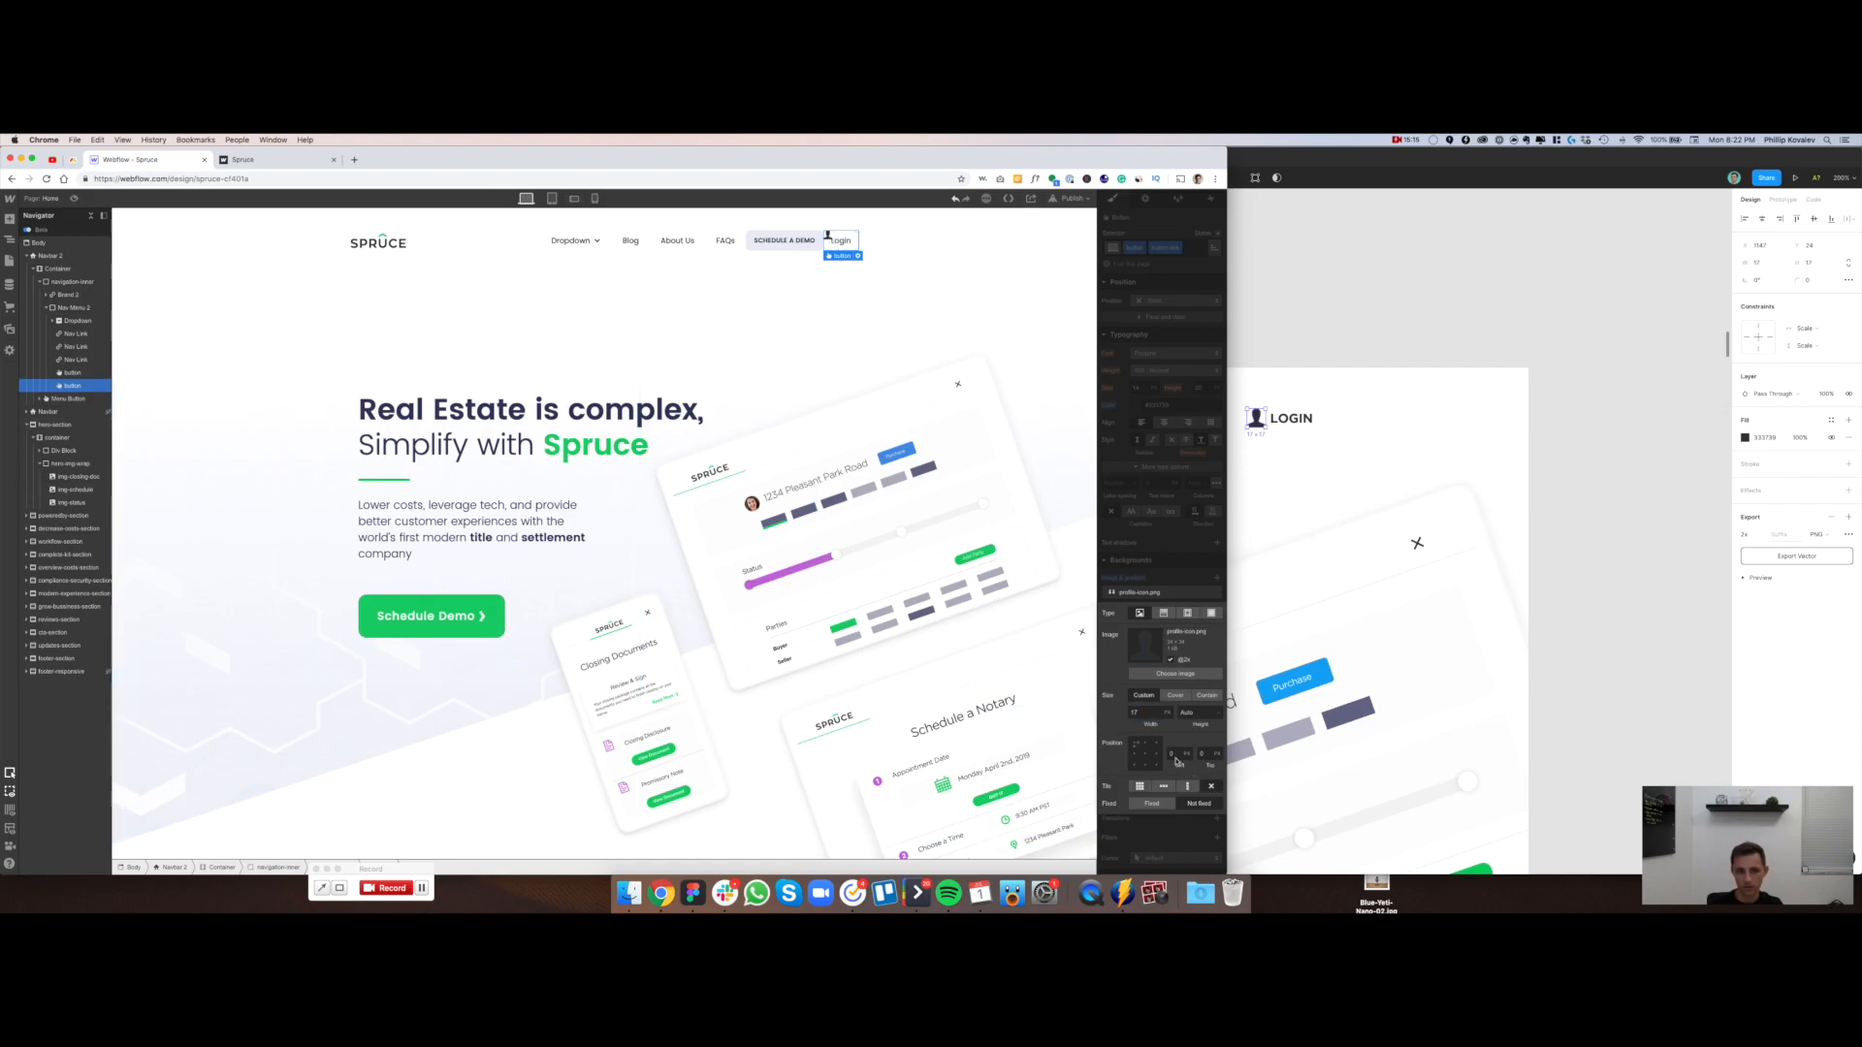
pyautogui.click(1136, 754)
pyautogui.click(1193, 401)
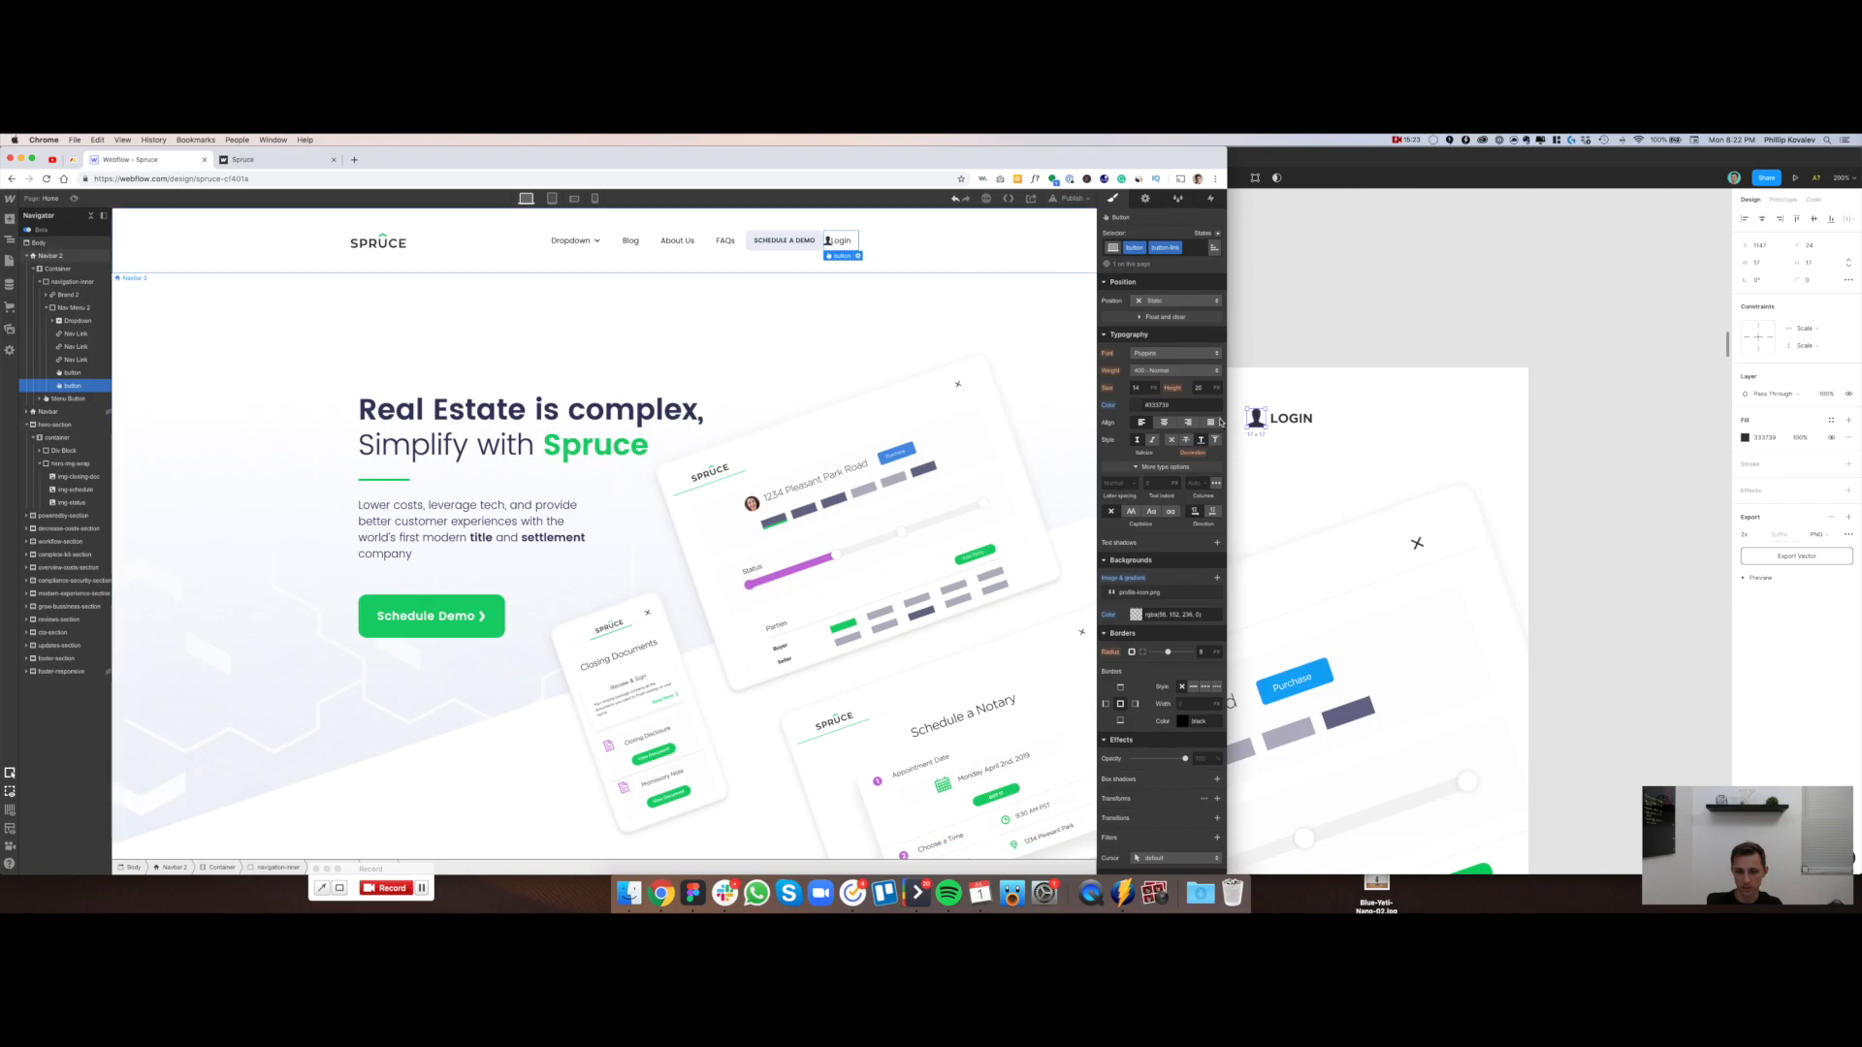
pyautogui.scroll(5, 1172, 379)
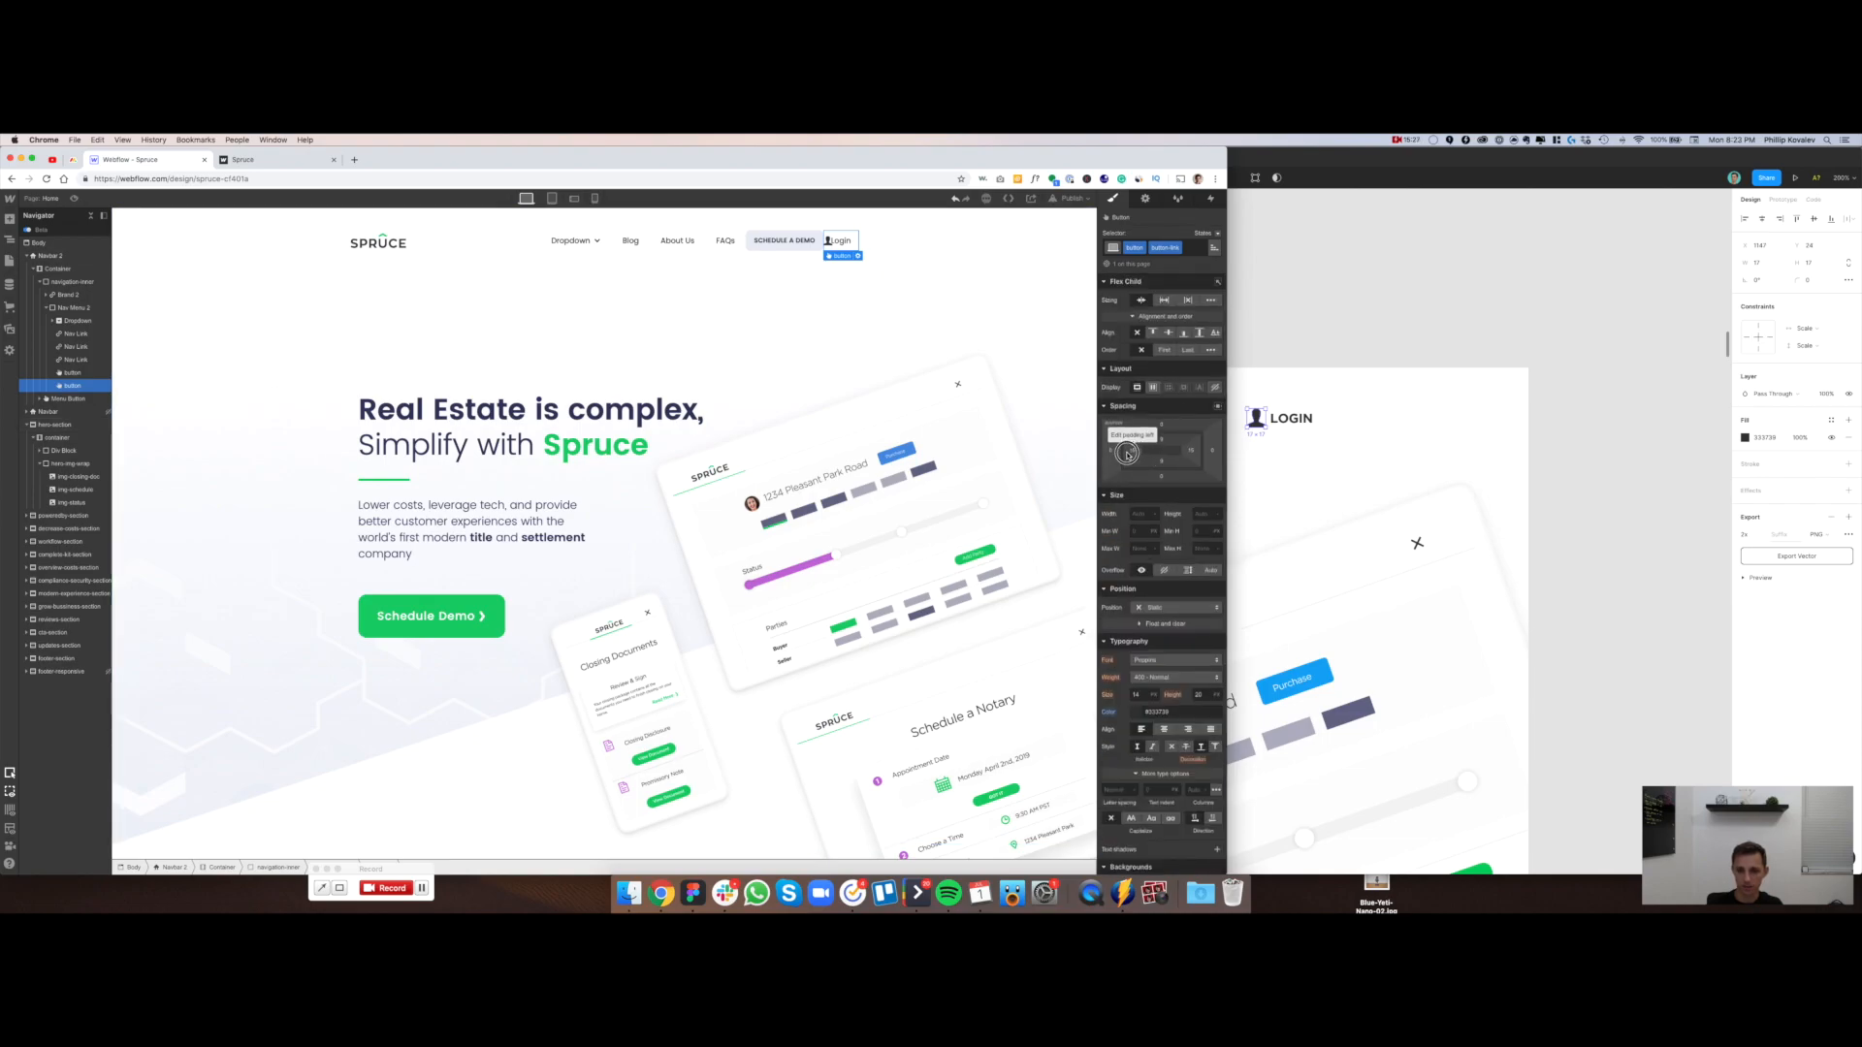
pyautogui.moveTo(1127, 452); pyautogui.dragTo(1138, 452)
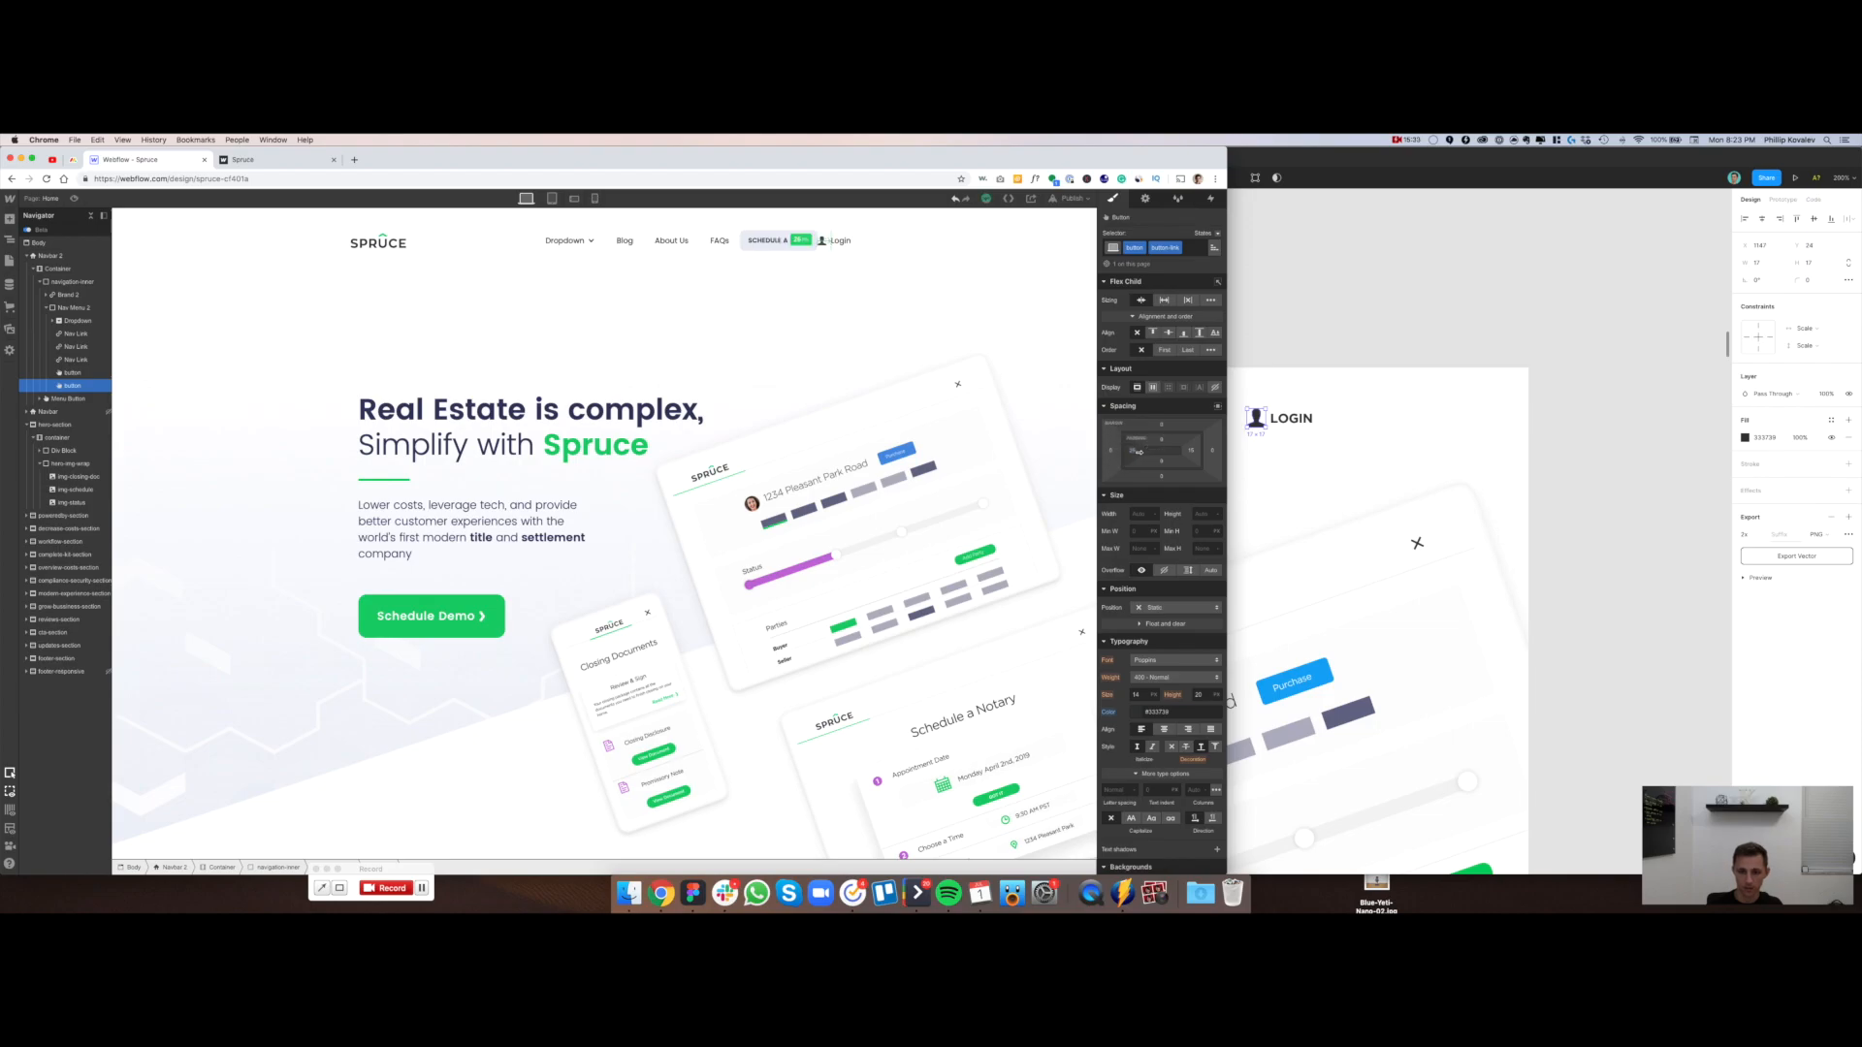
# Check the divider before LOGIN in Figma and add a Div Block between the Schedule a Demo and Login buttons in Webflow
pyautogui.click(1256, 458)
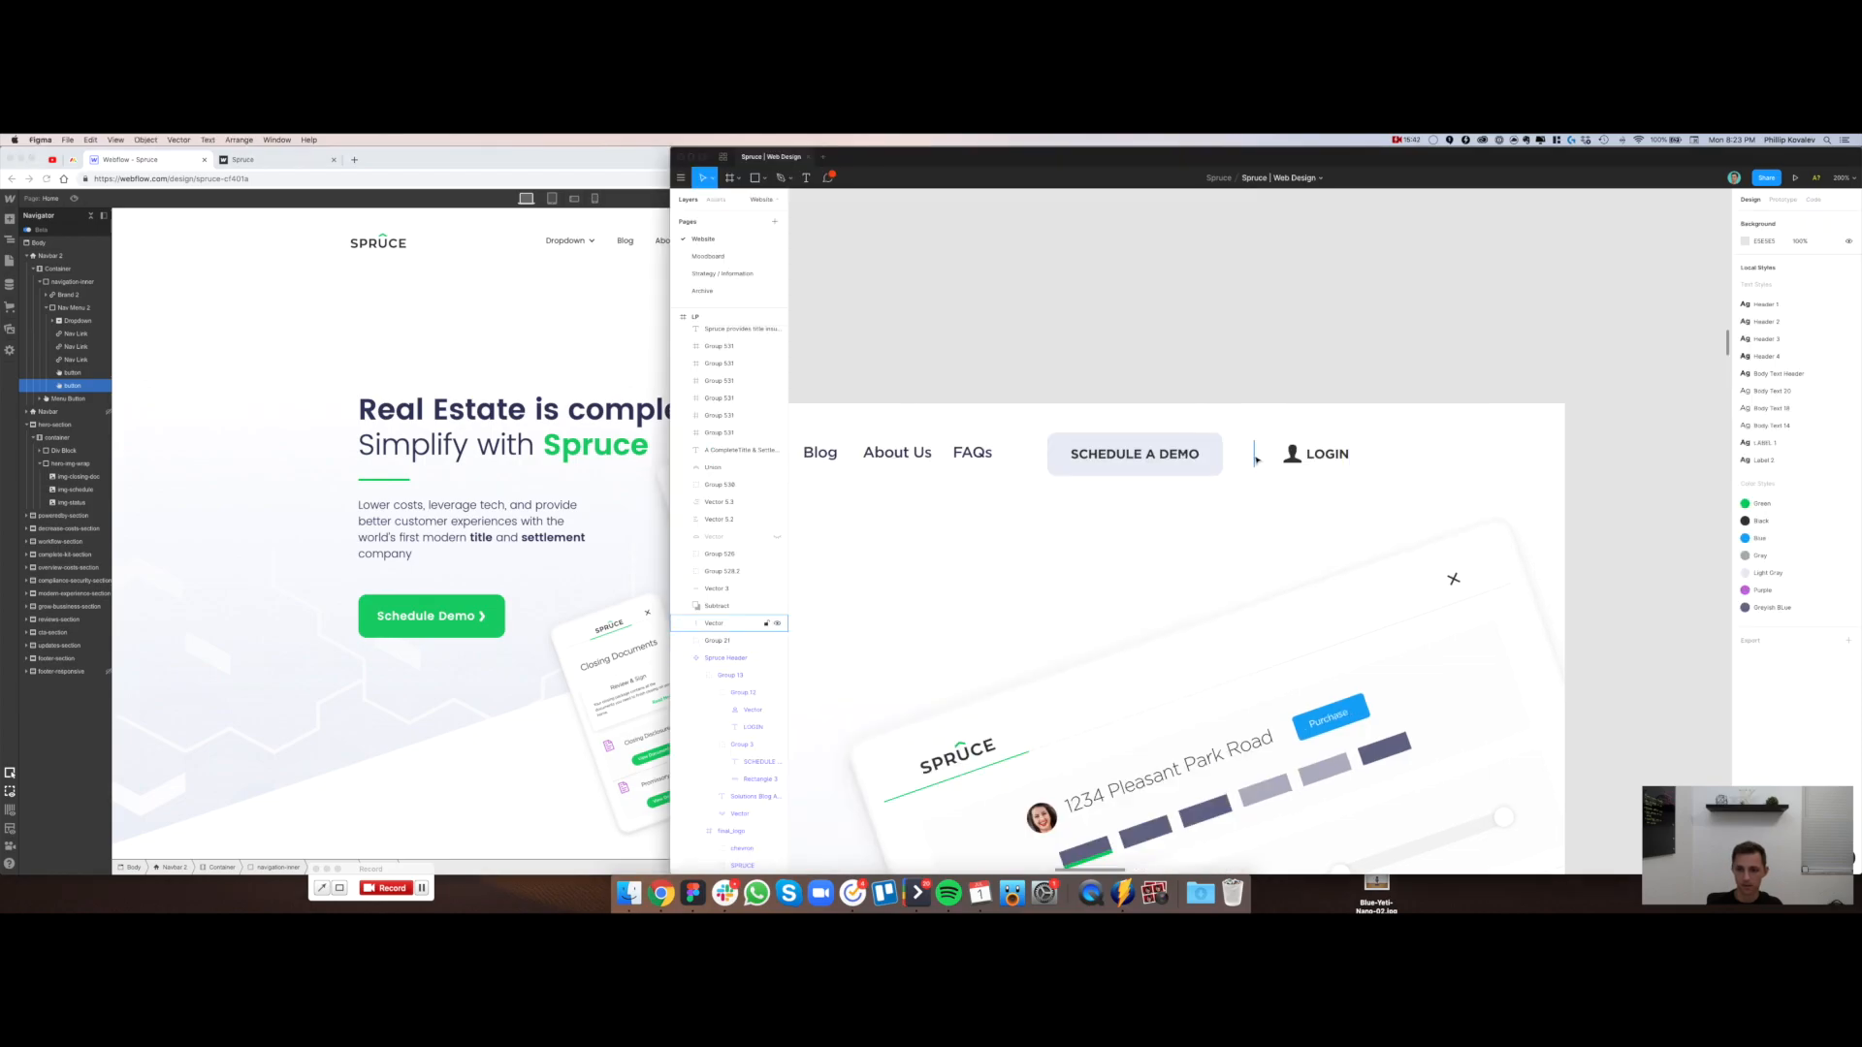
pyautogui.press('super+Tab')
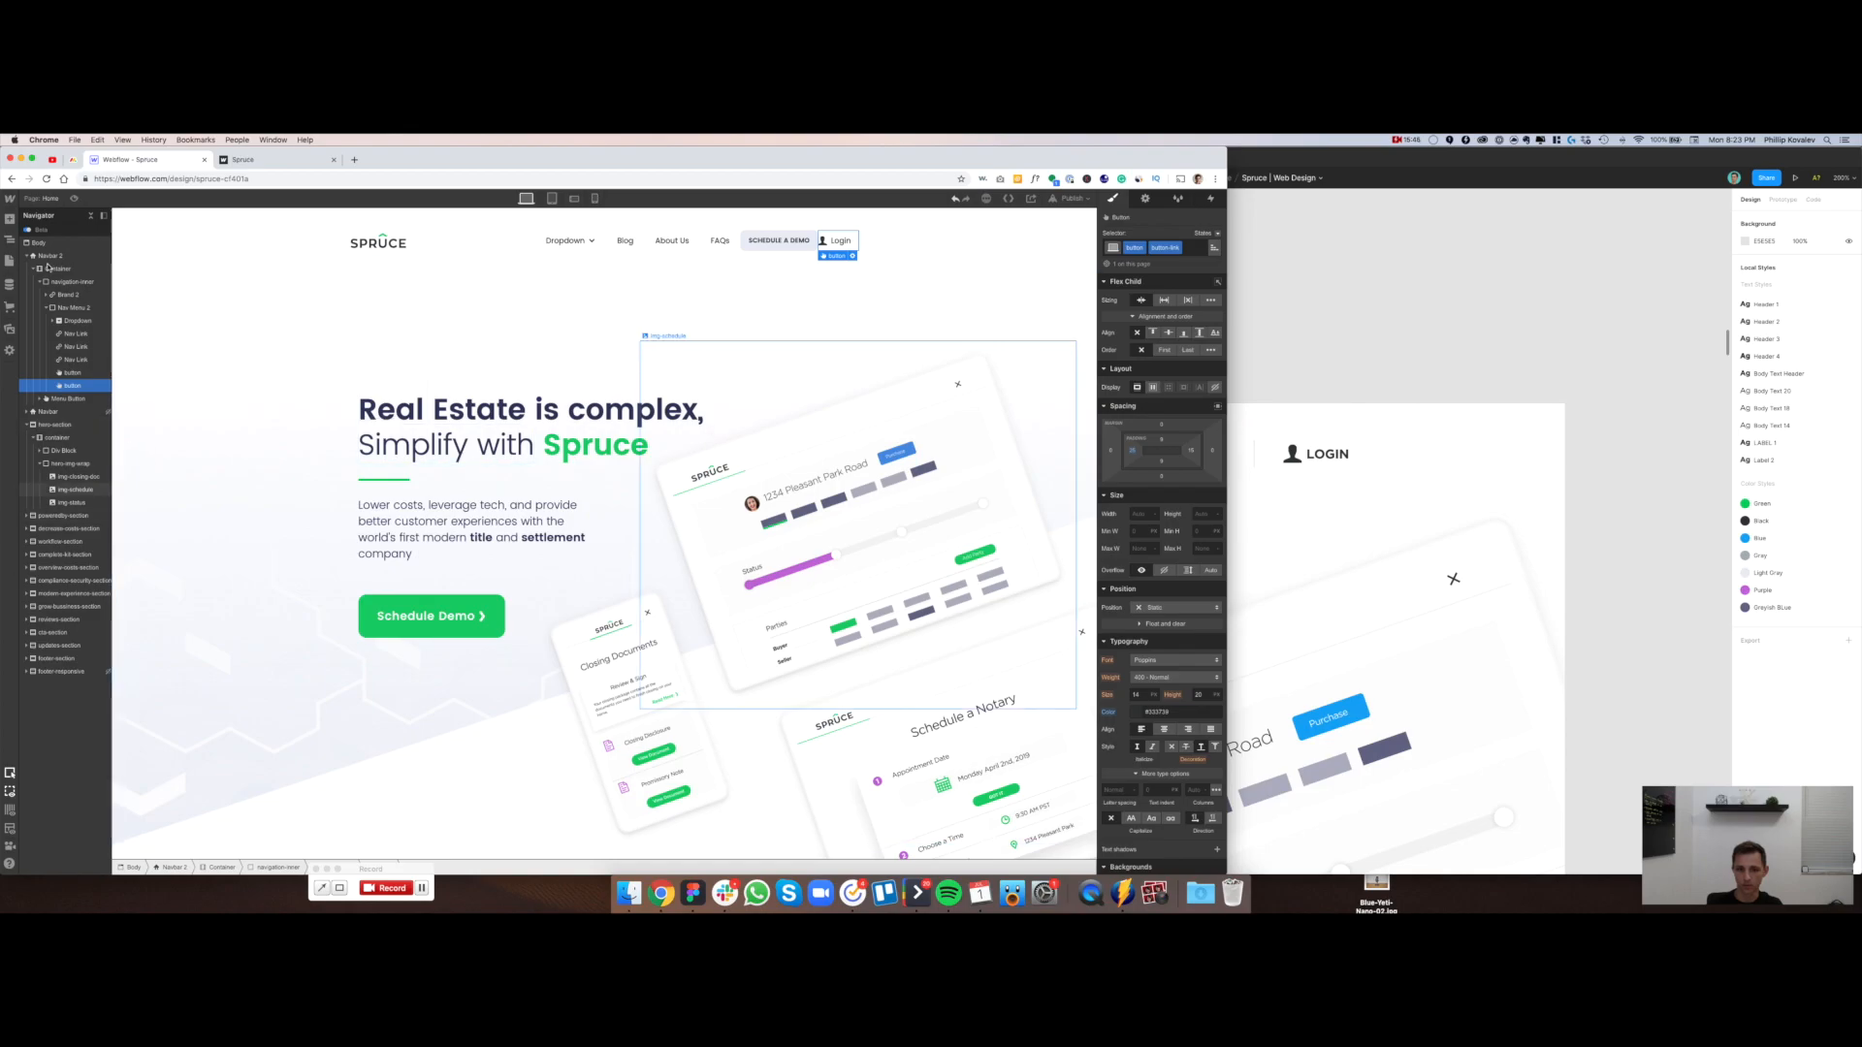
pyautogui.click(11, 220)
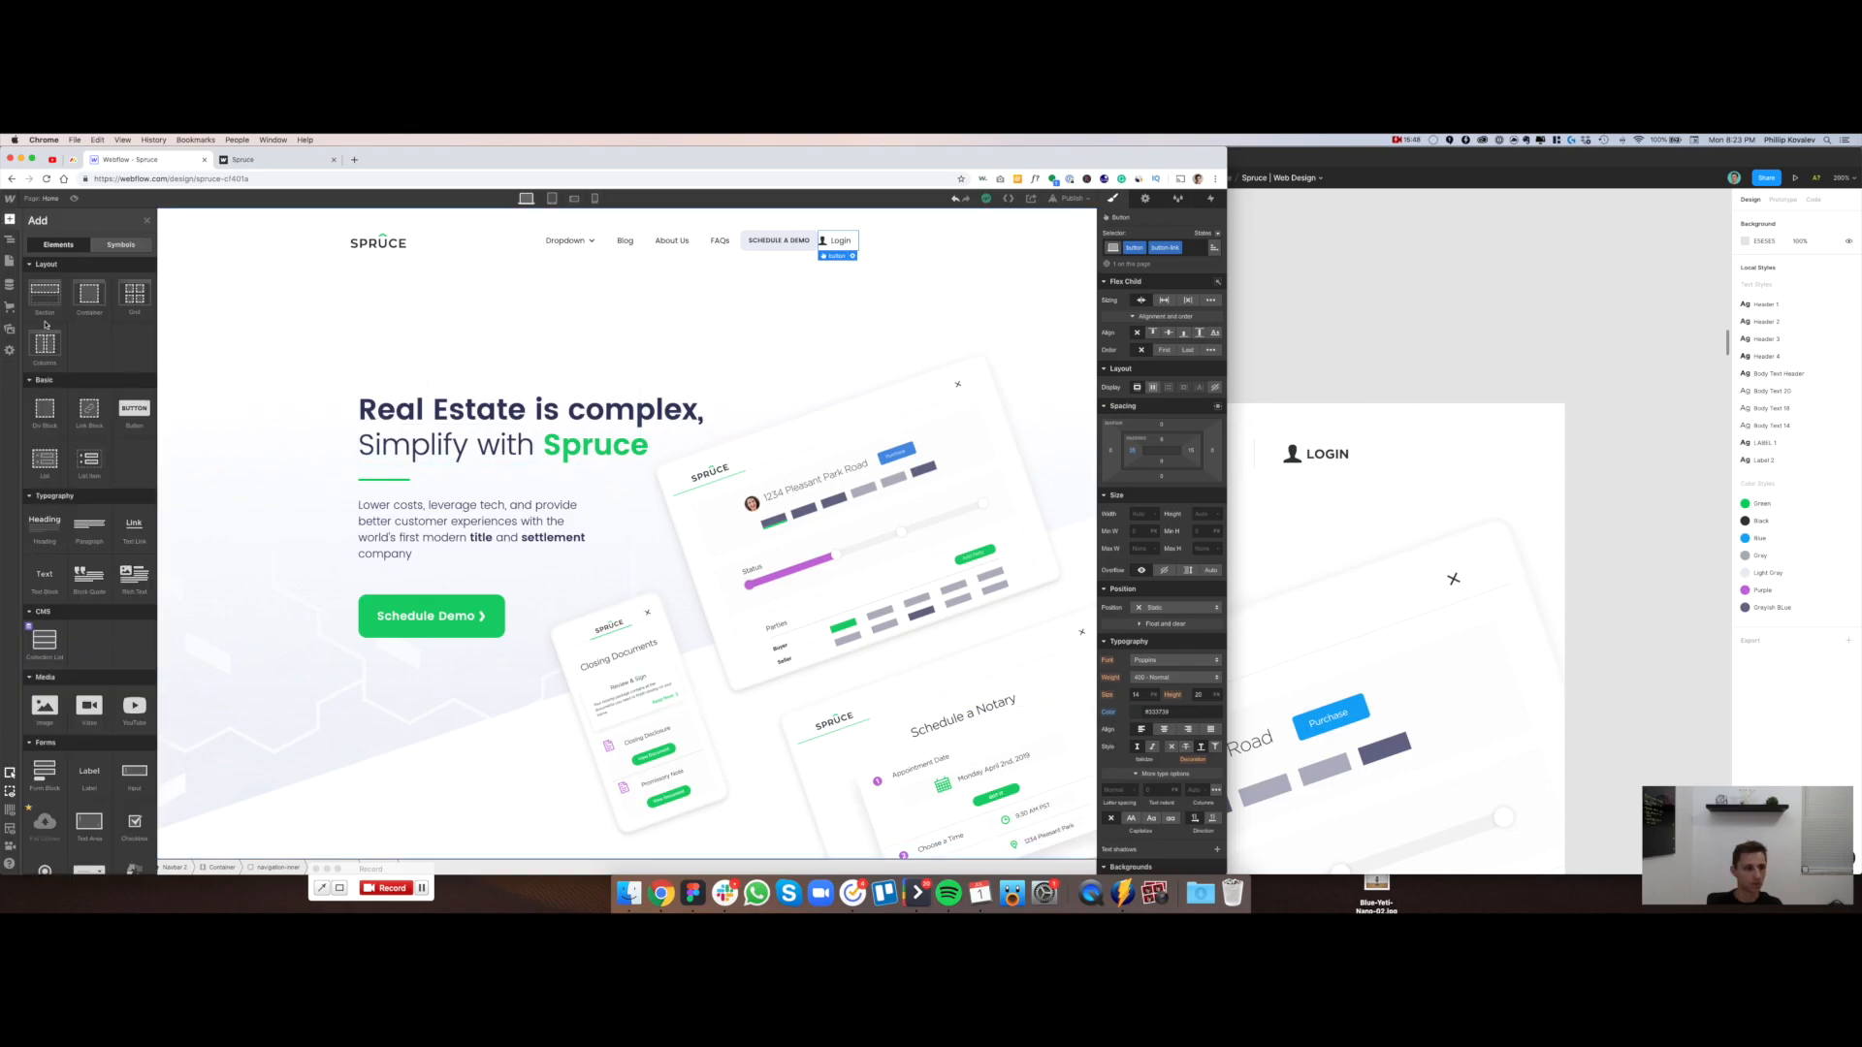
pyautogui.moveTo(744, 264); pyautogui.dragTo(819, 246)
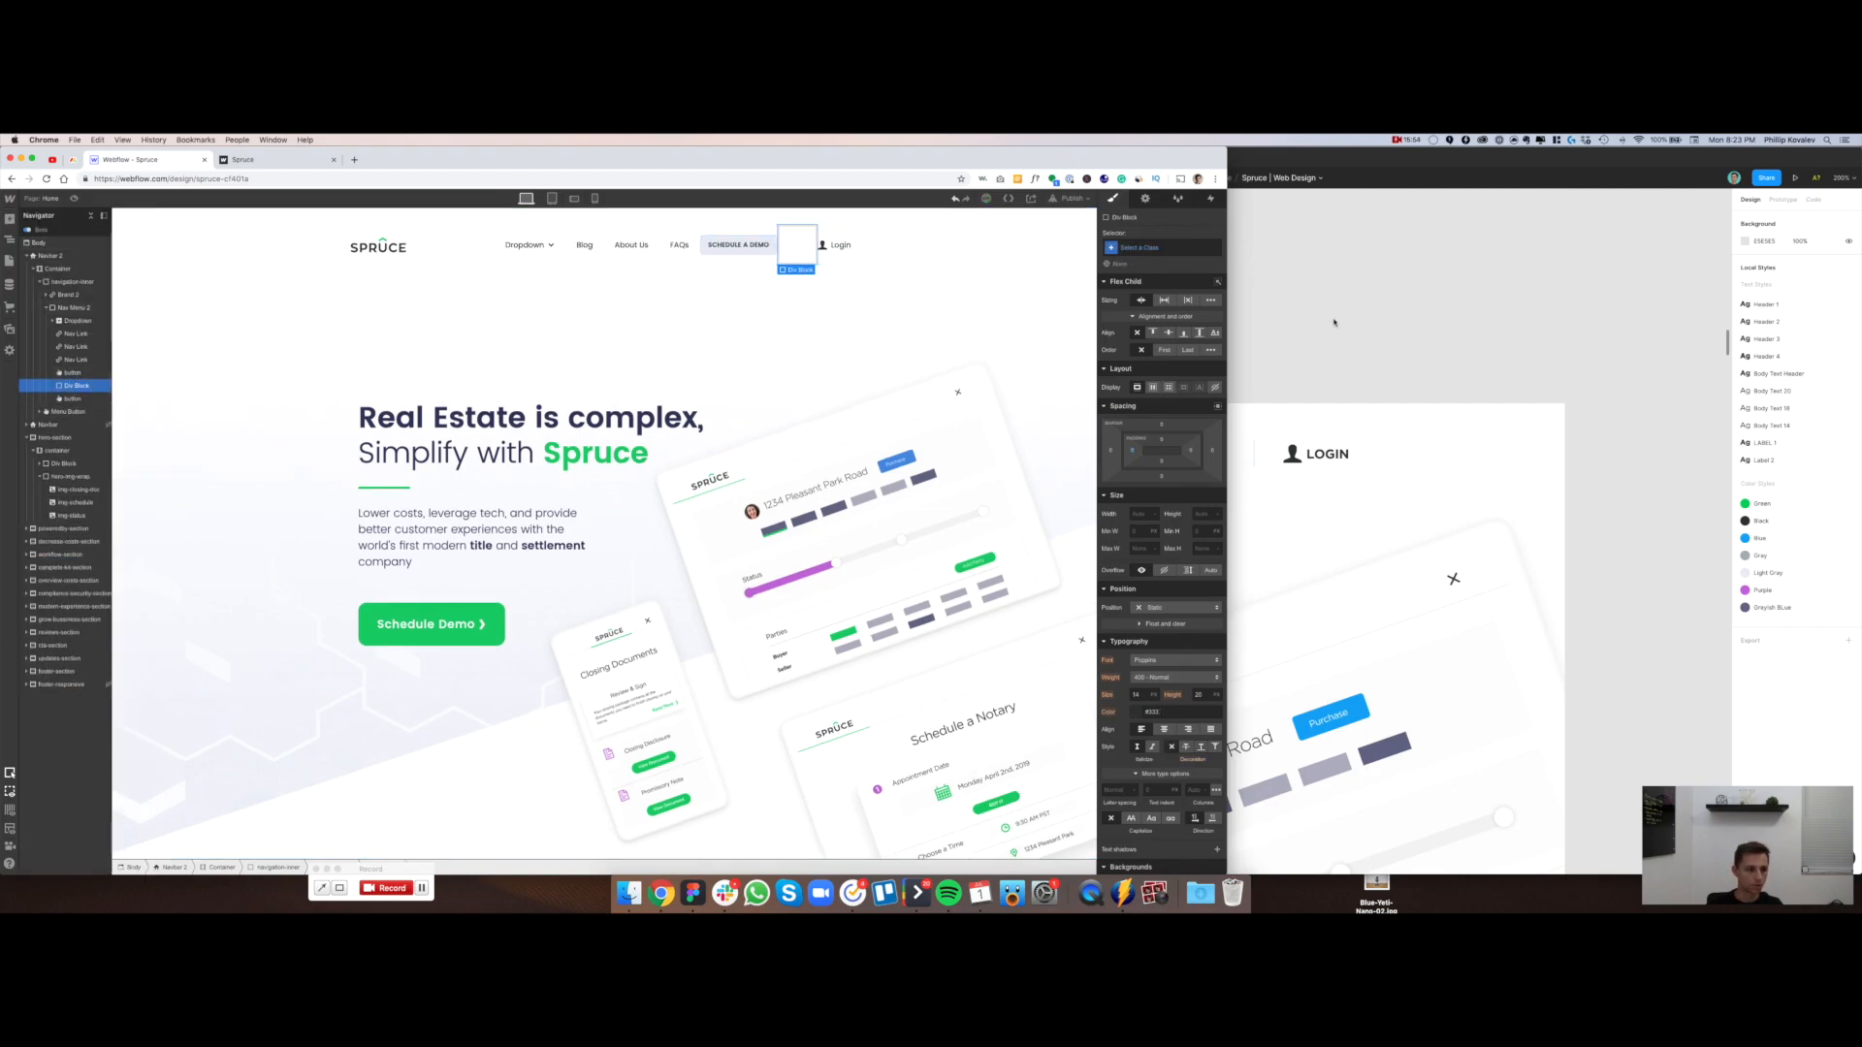
# Copy the stroke color of the vertical divider beside LOGIN in the Figma header and return to Webflow
pyautogui.click(1284, 323)
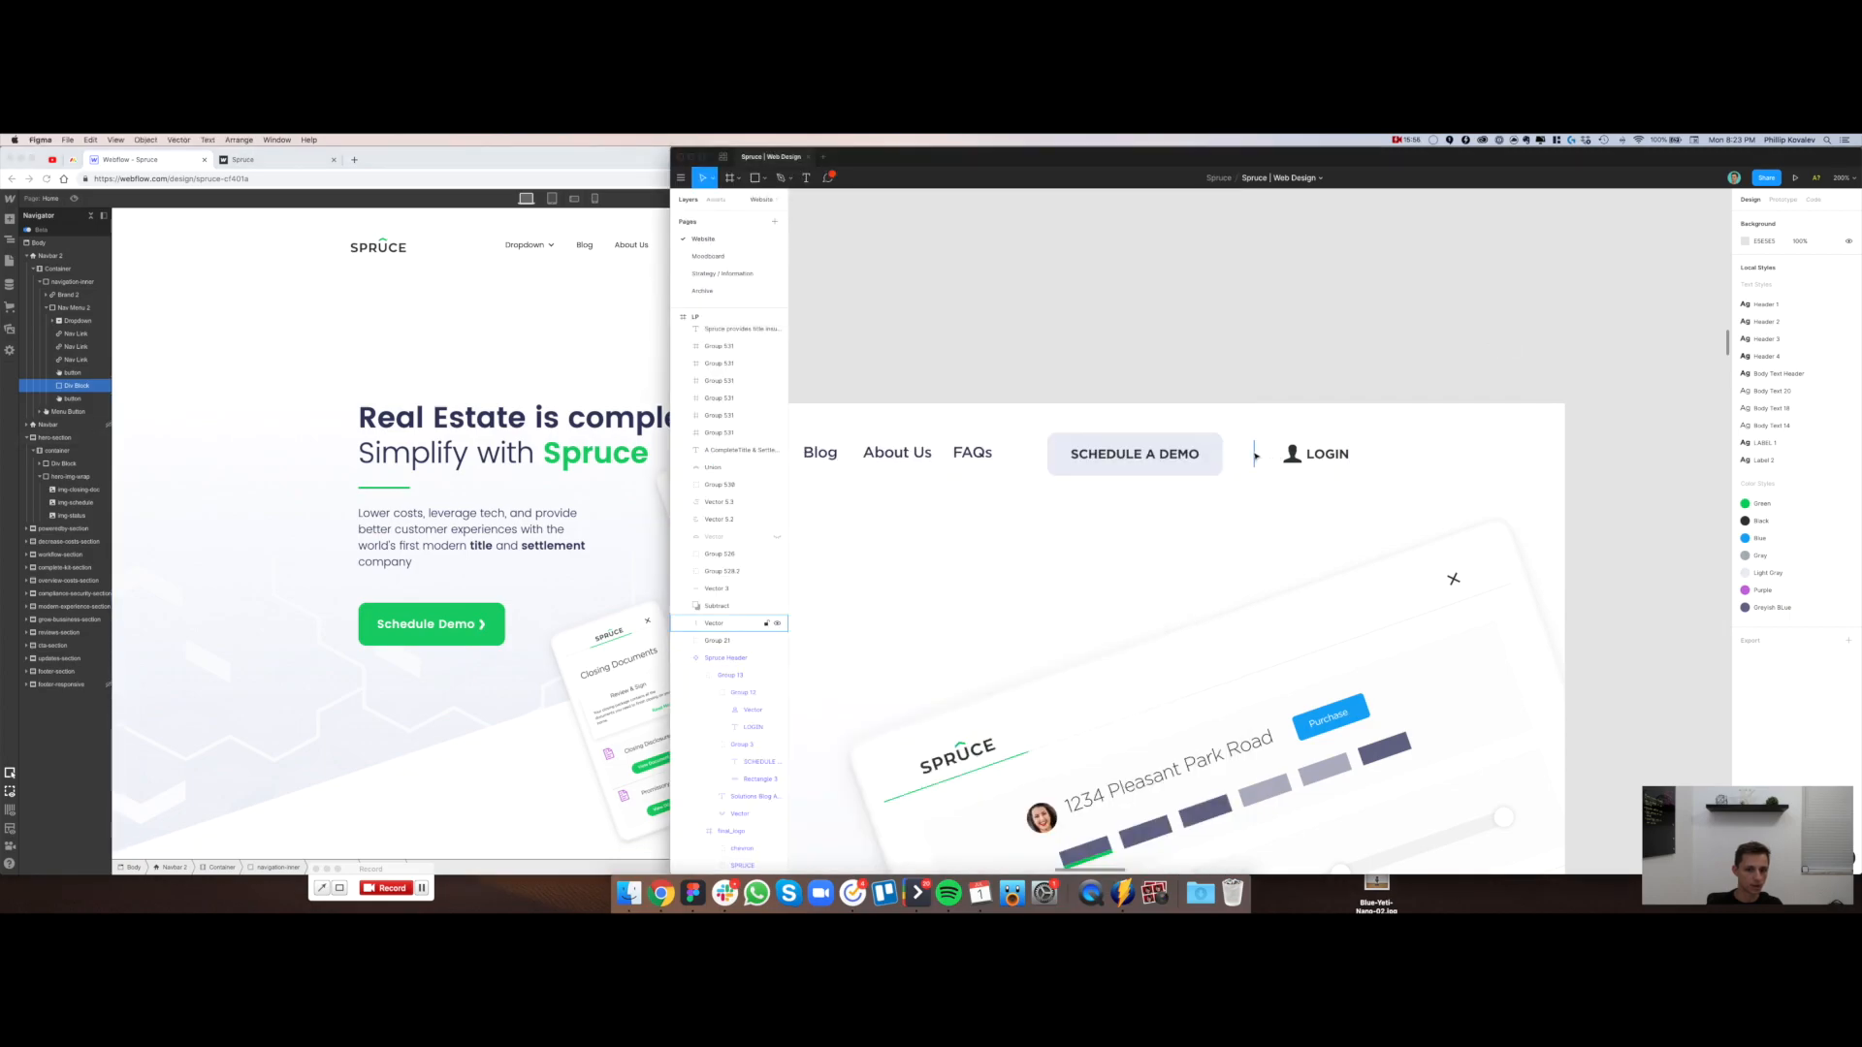
pyautogui.click(1256, 455)
pyautogui.click(1769, 483)
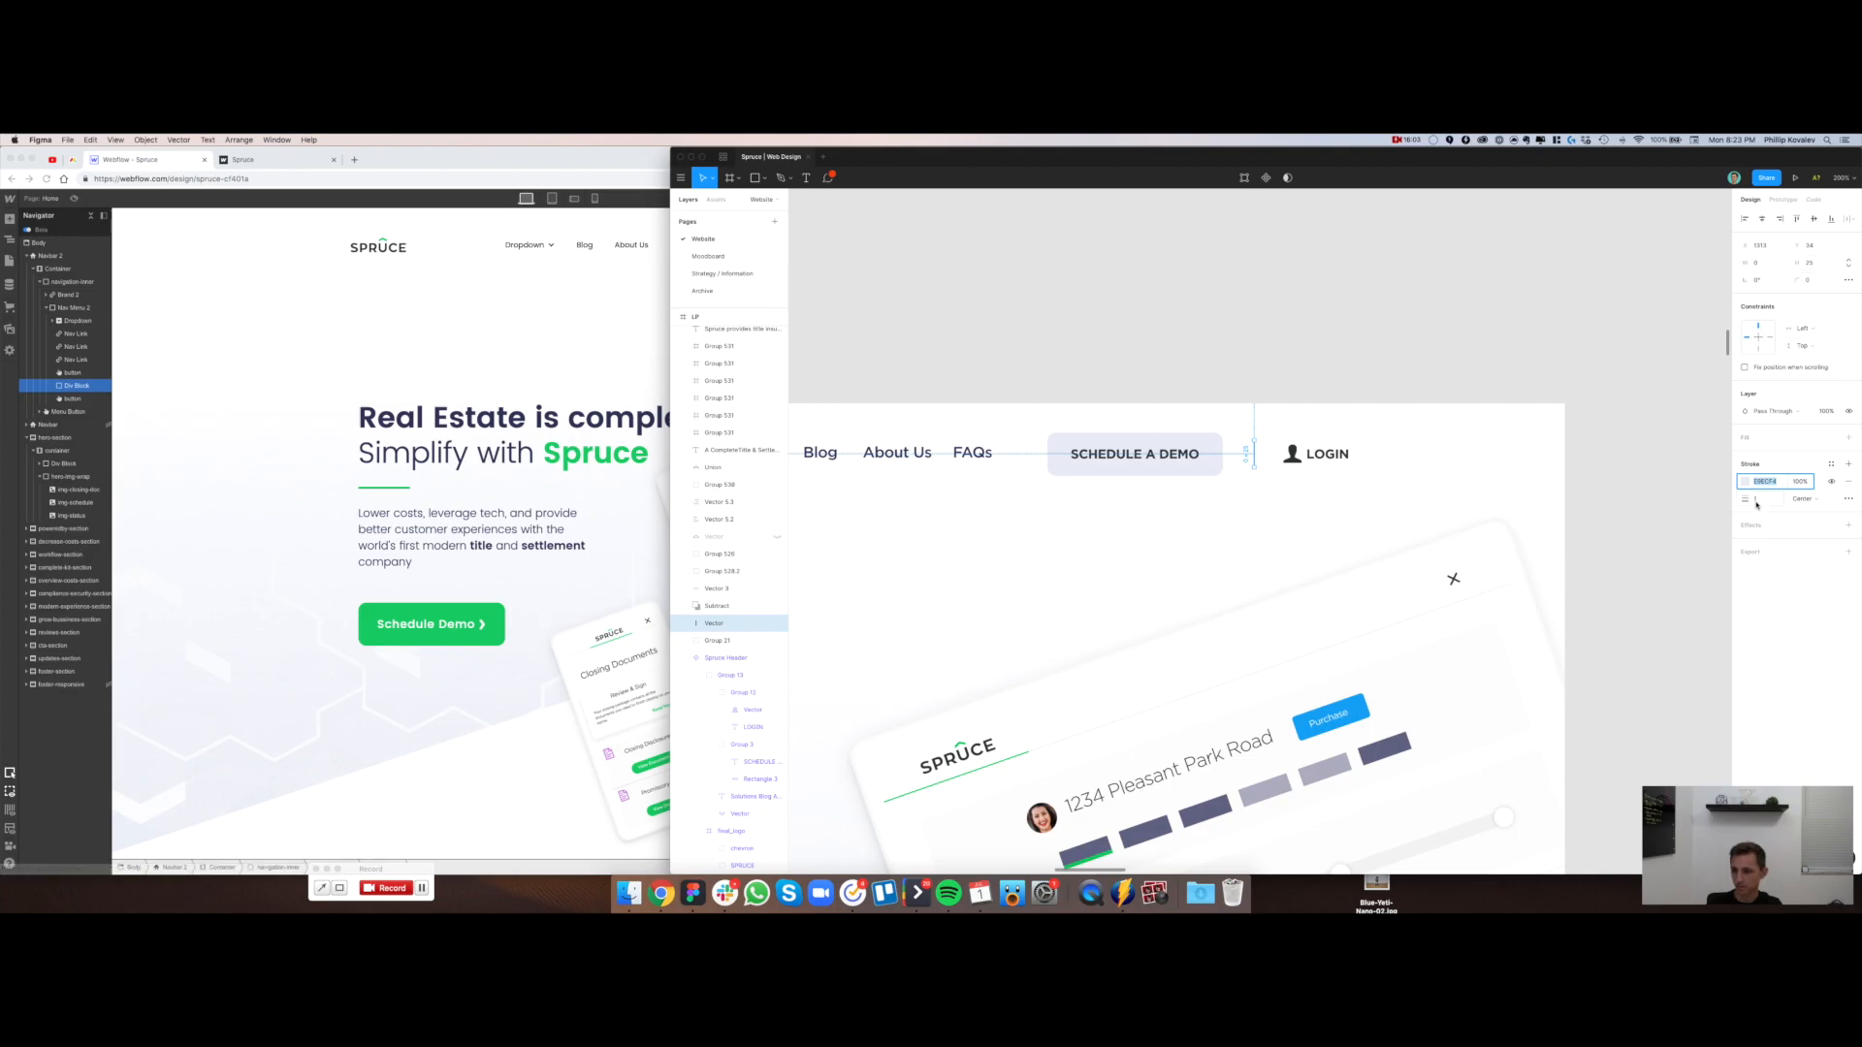
pyautogui.press('super+Tab')
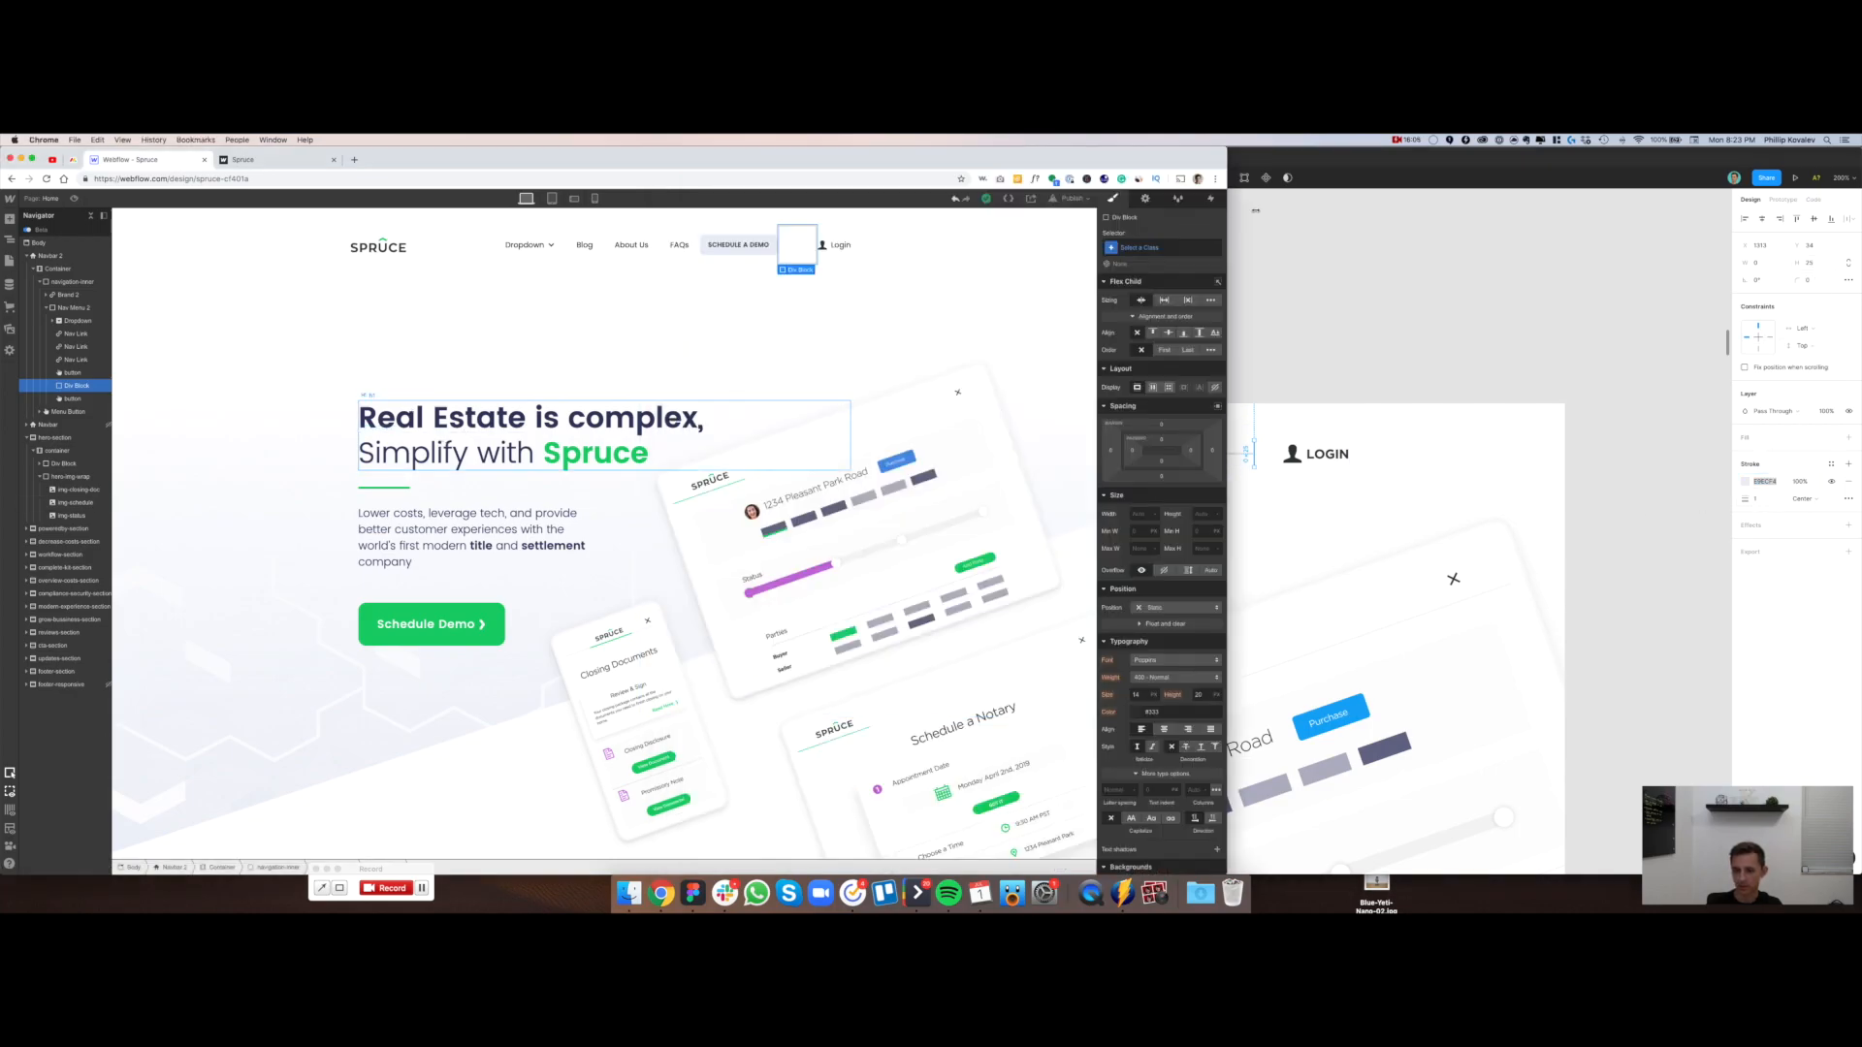
# Set the new Div Block's height to 25 px and open its width for editing
pyautogui.click(1208, 514)
pyautogui.write('25')
pyautogui.press('Return')
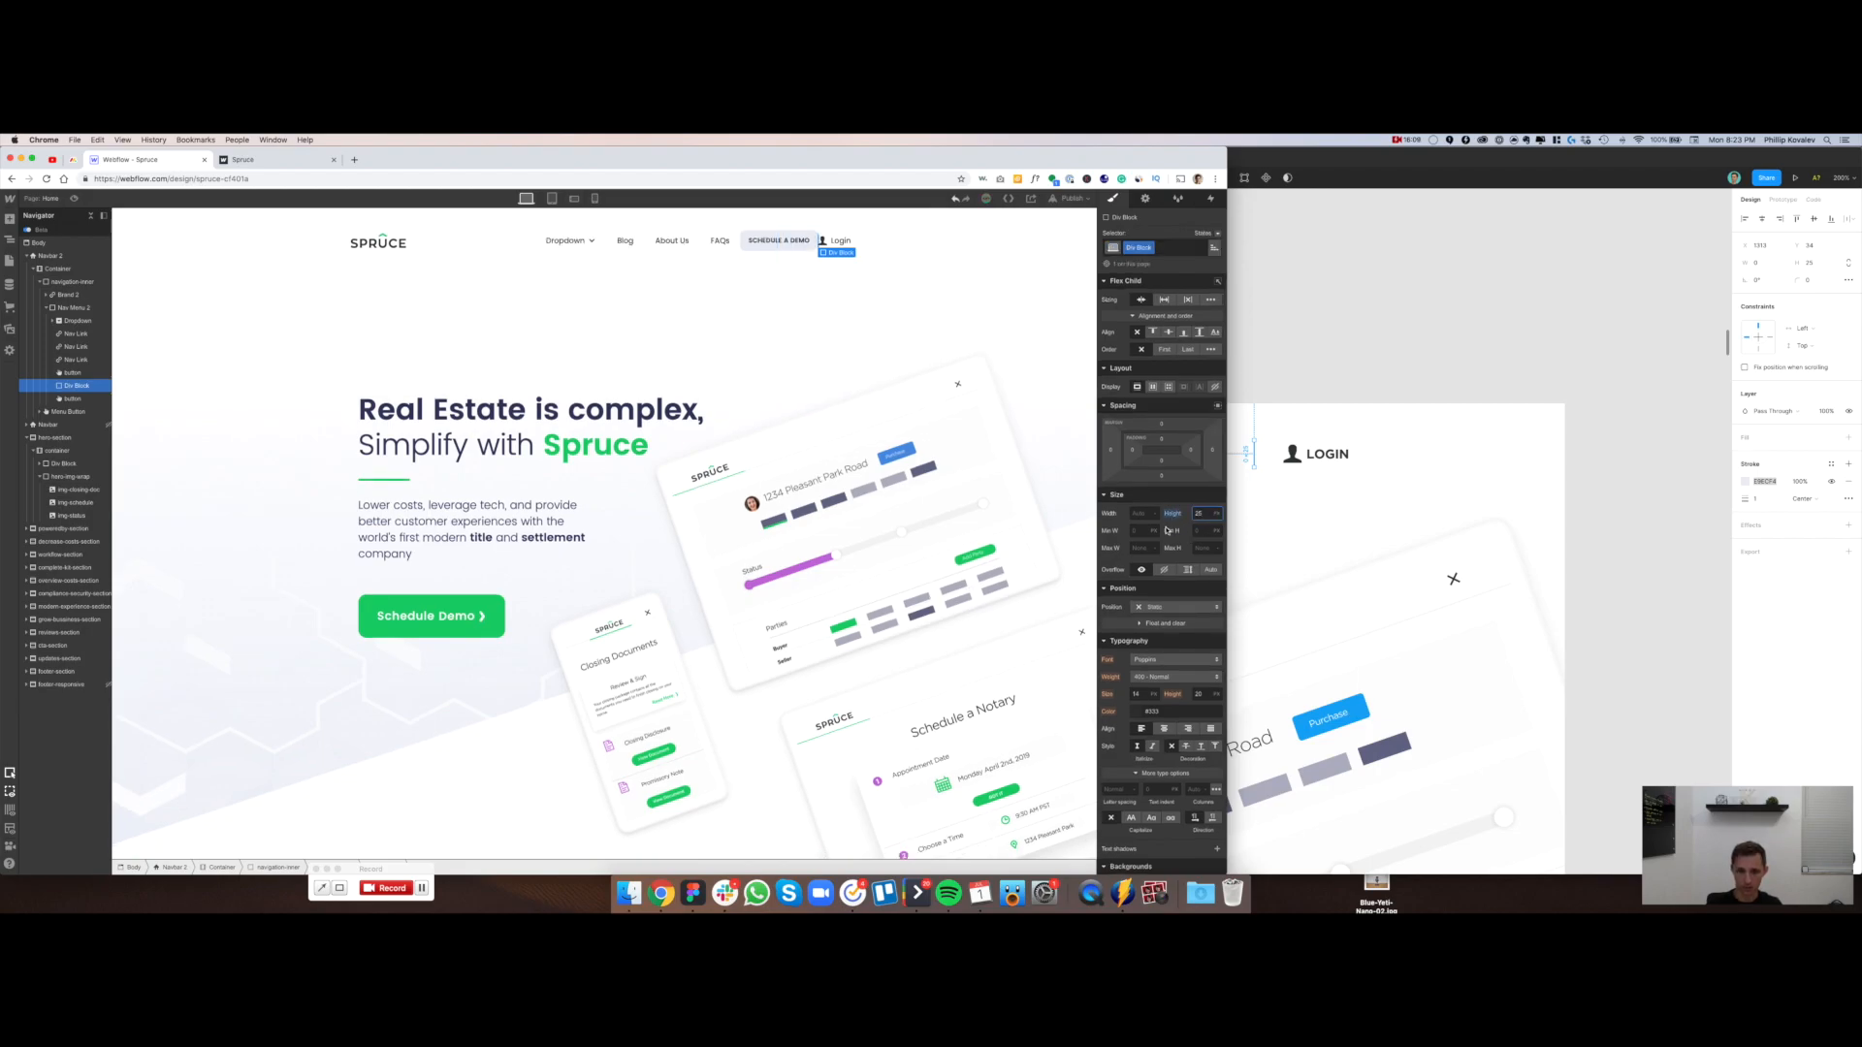
pyautogui.click(1144, 514)
# Set the Div Block's background color to the stroke color copied from the Figma divider
pyautogui.scroll(-5, 1154, 534)
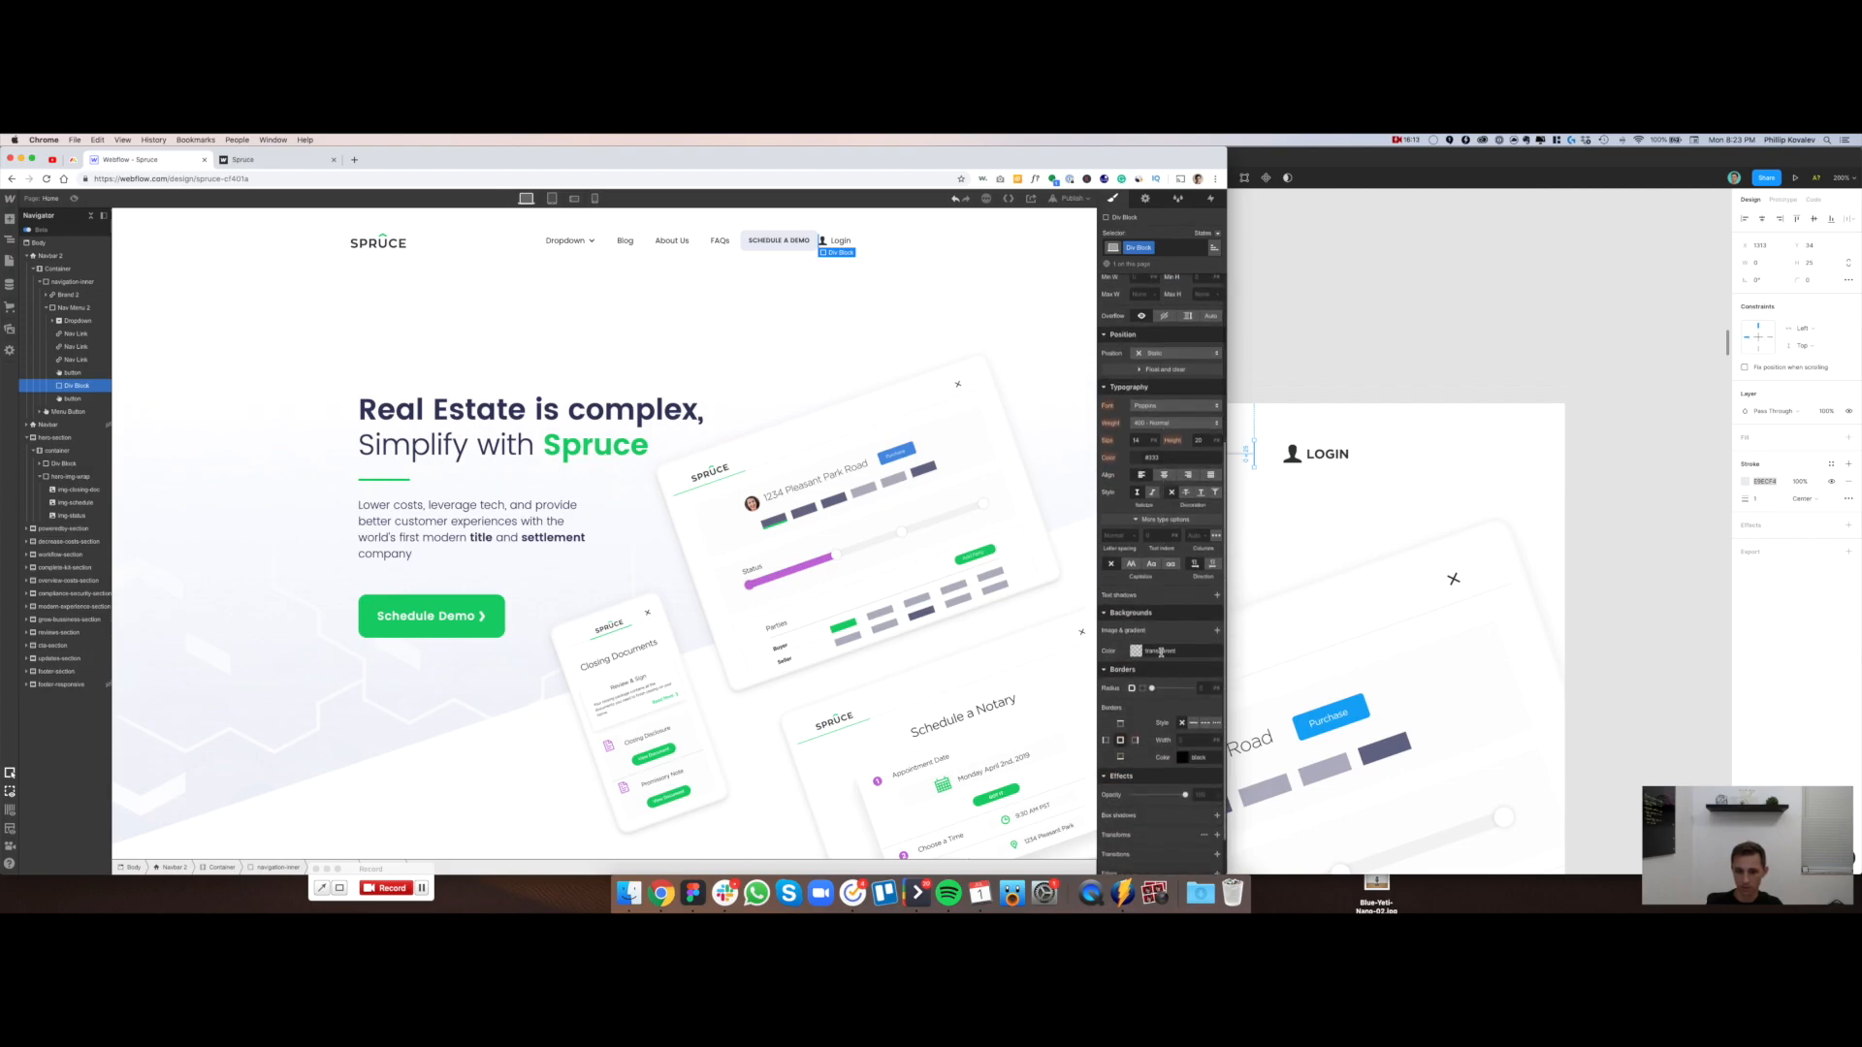
pyautogui.click(1160, 651)
pyautogui.write('E8ECF4')
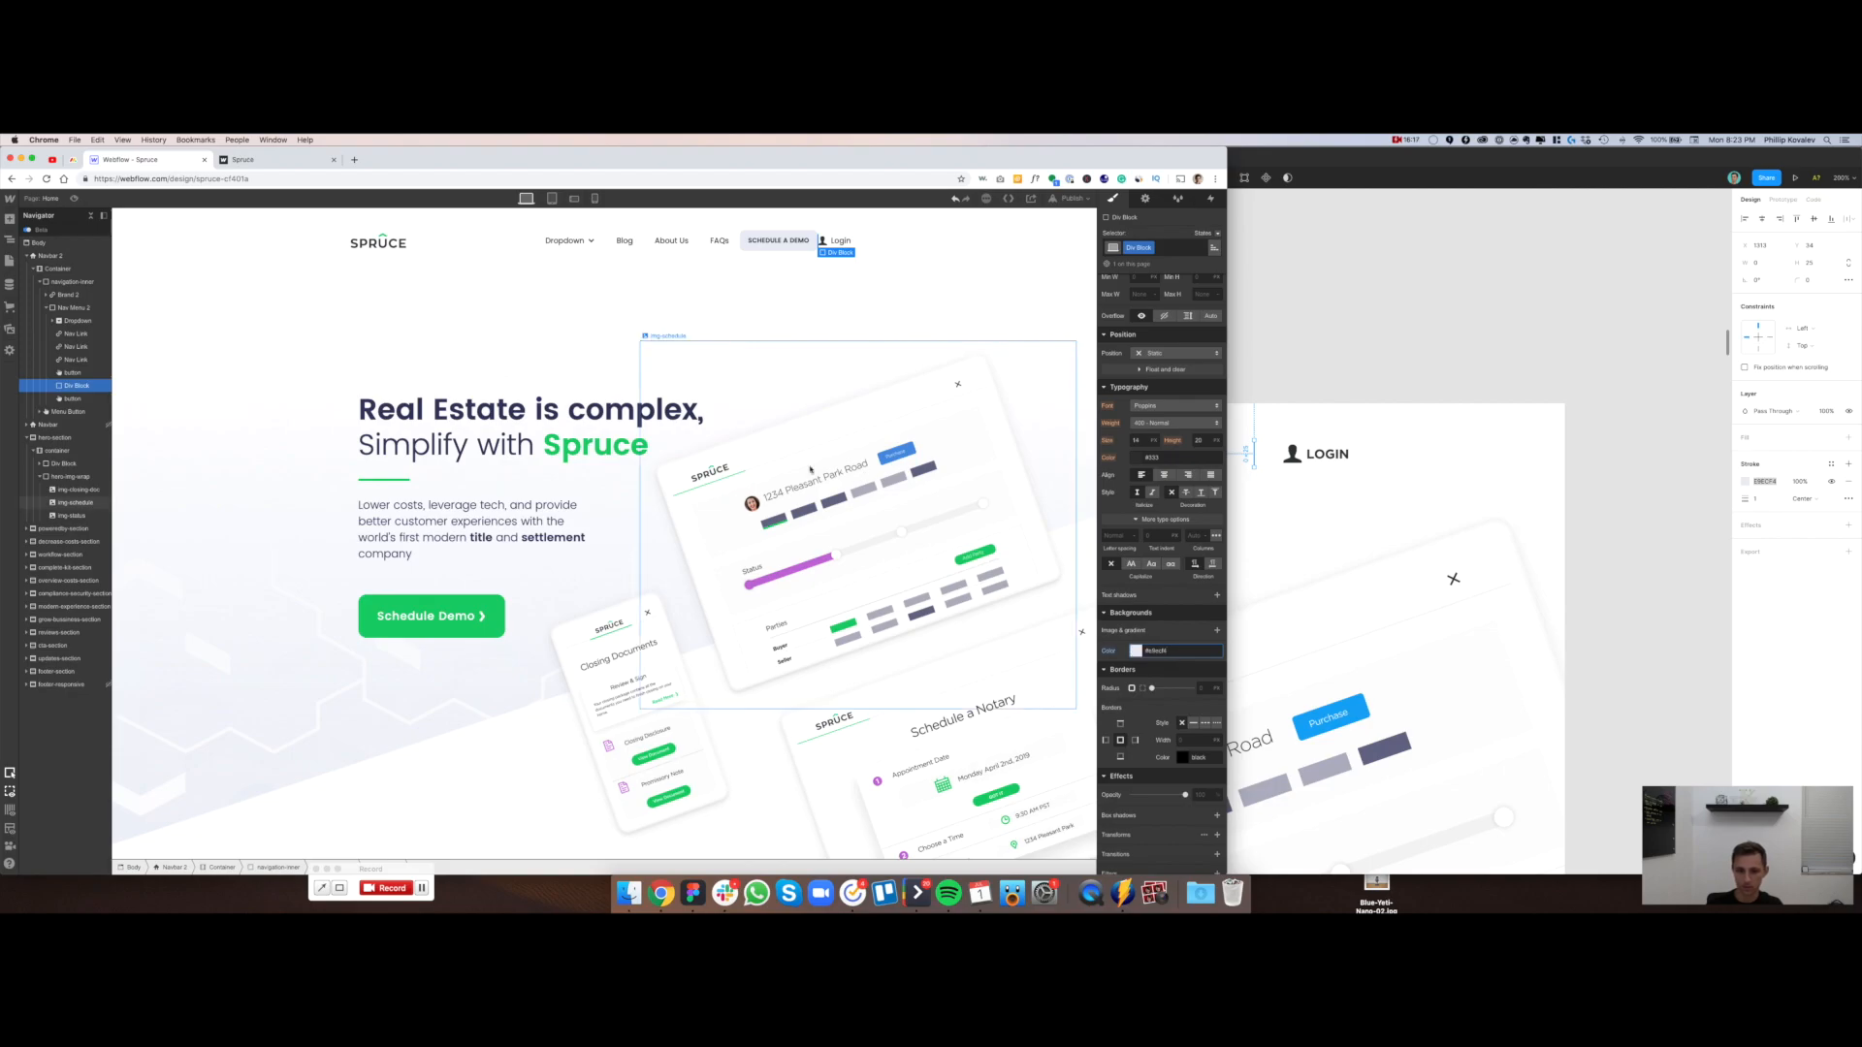
# Check the divider's spacing in the Figma header and add left and right margins to the divider Div Block in Webflow
pyautogui.click(1351, 353)
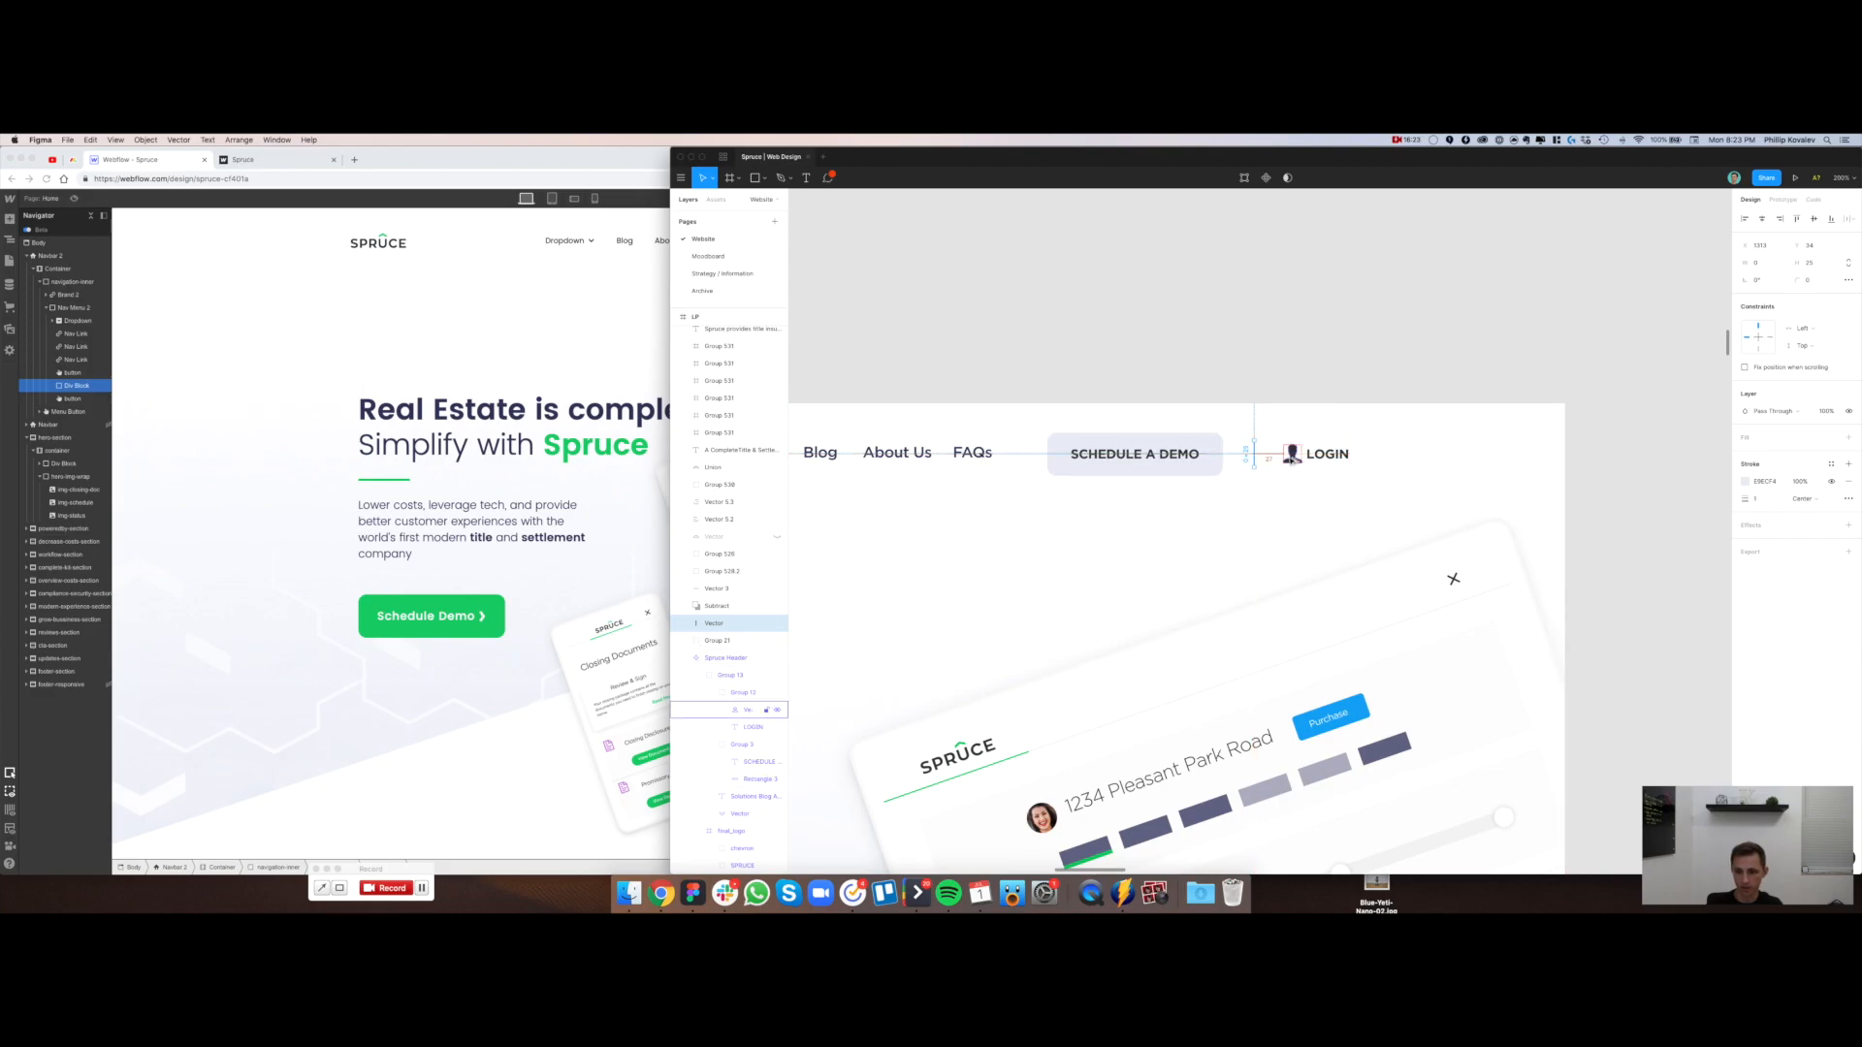
pyautogui.press('super+Tab')
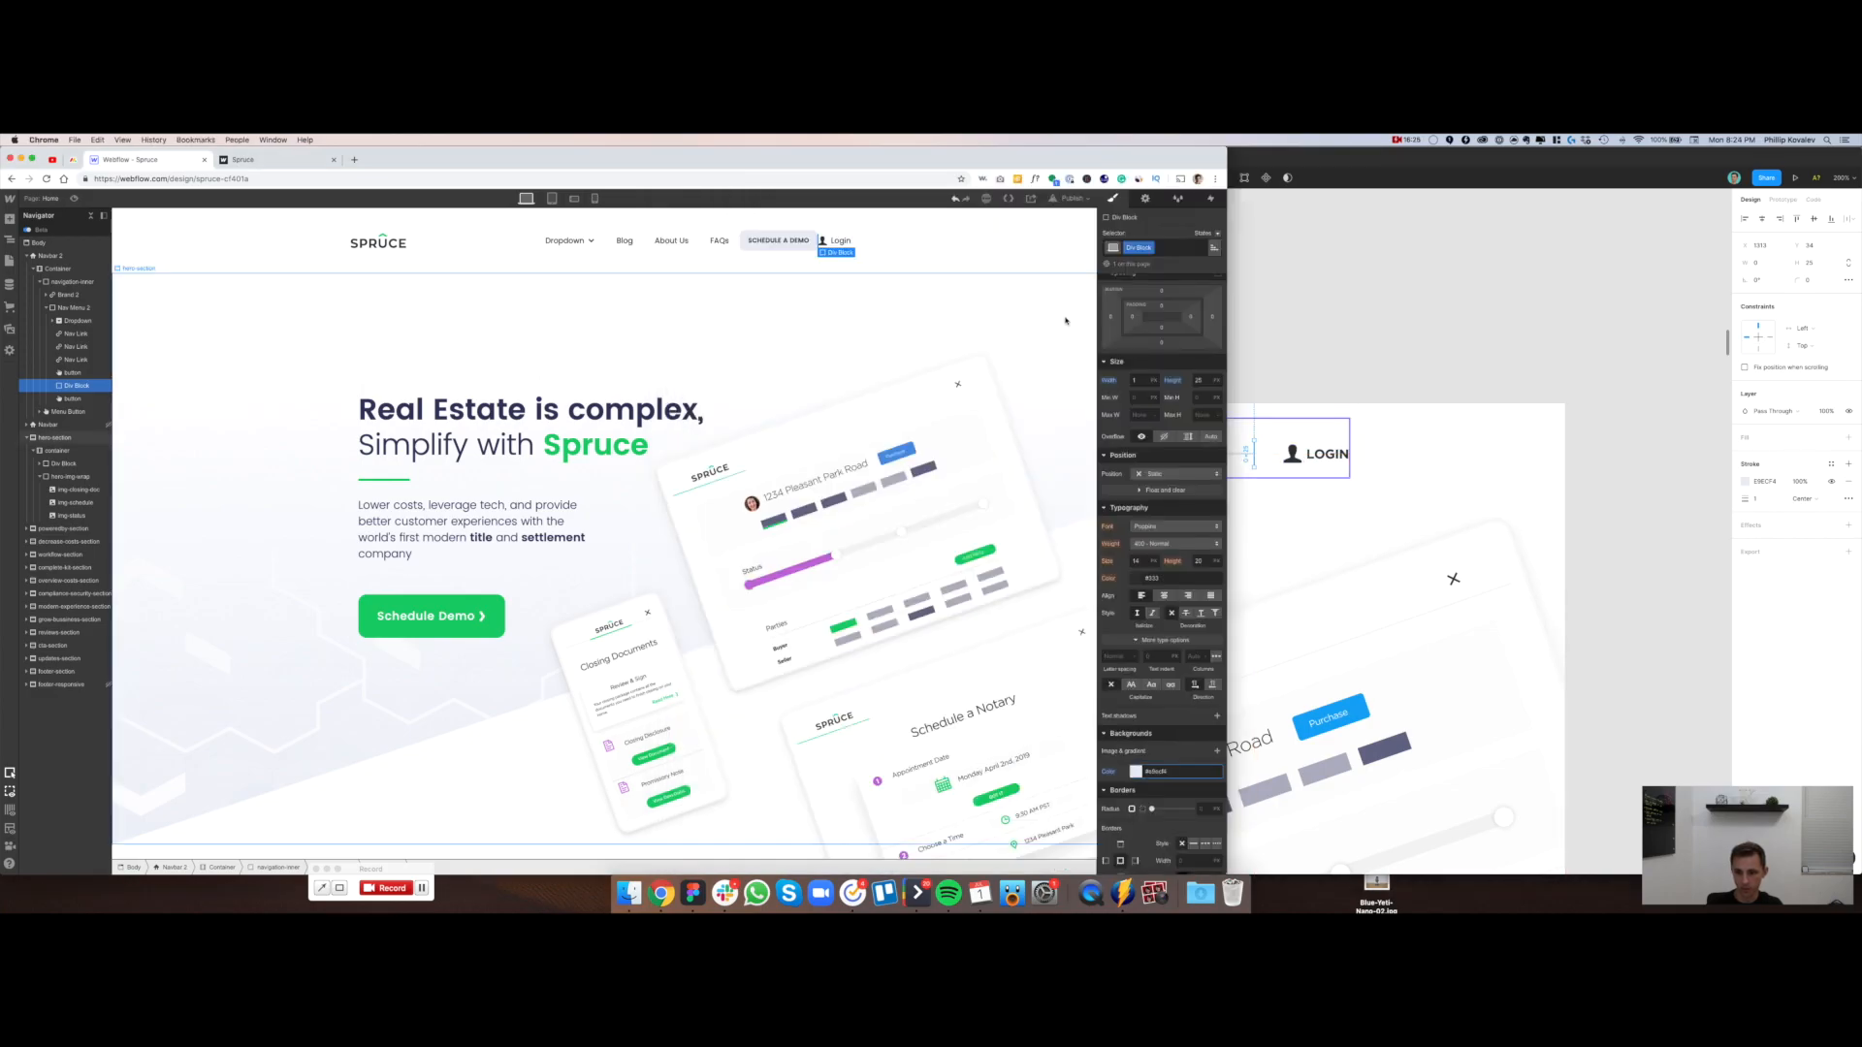
pyautogui.scroll(2, 1213, 327)
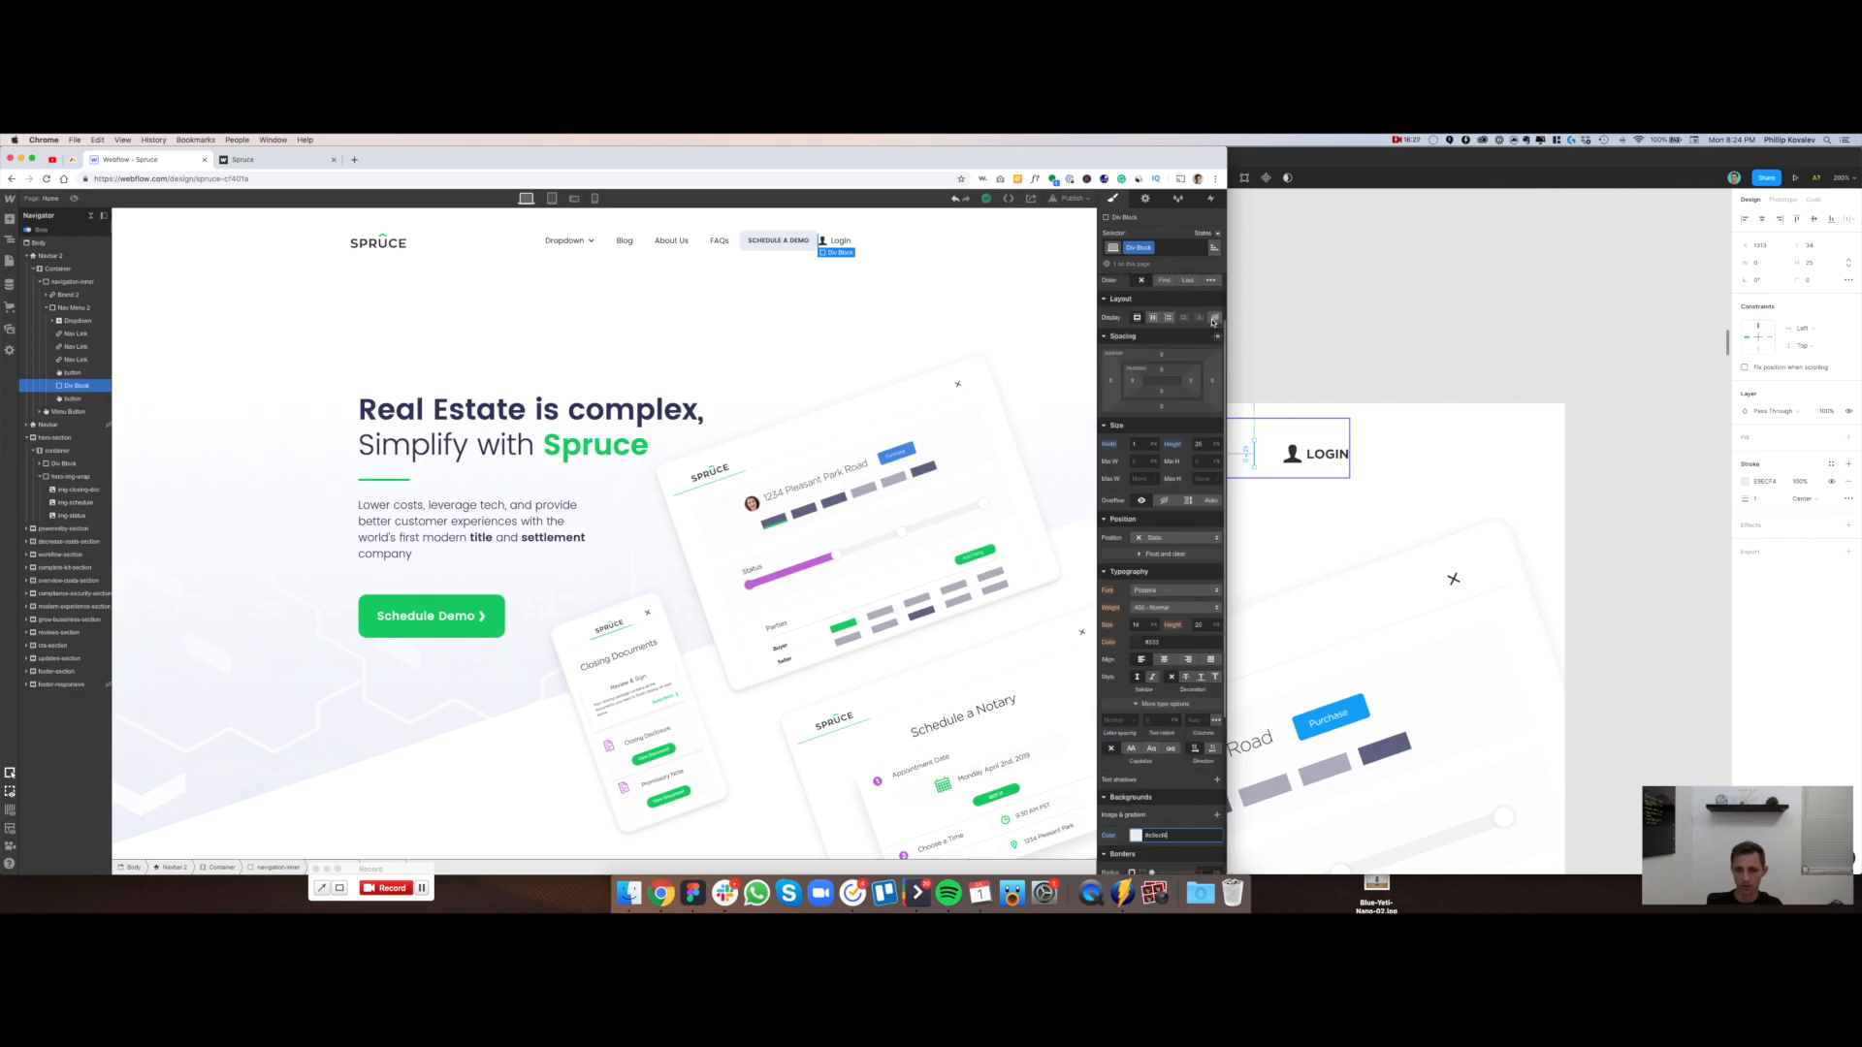
pyautogui.moveTo(1220, 383); pyautogui.dragTo(1247, 382)
pyautogui.press('super+z')
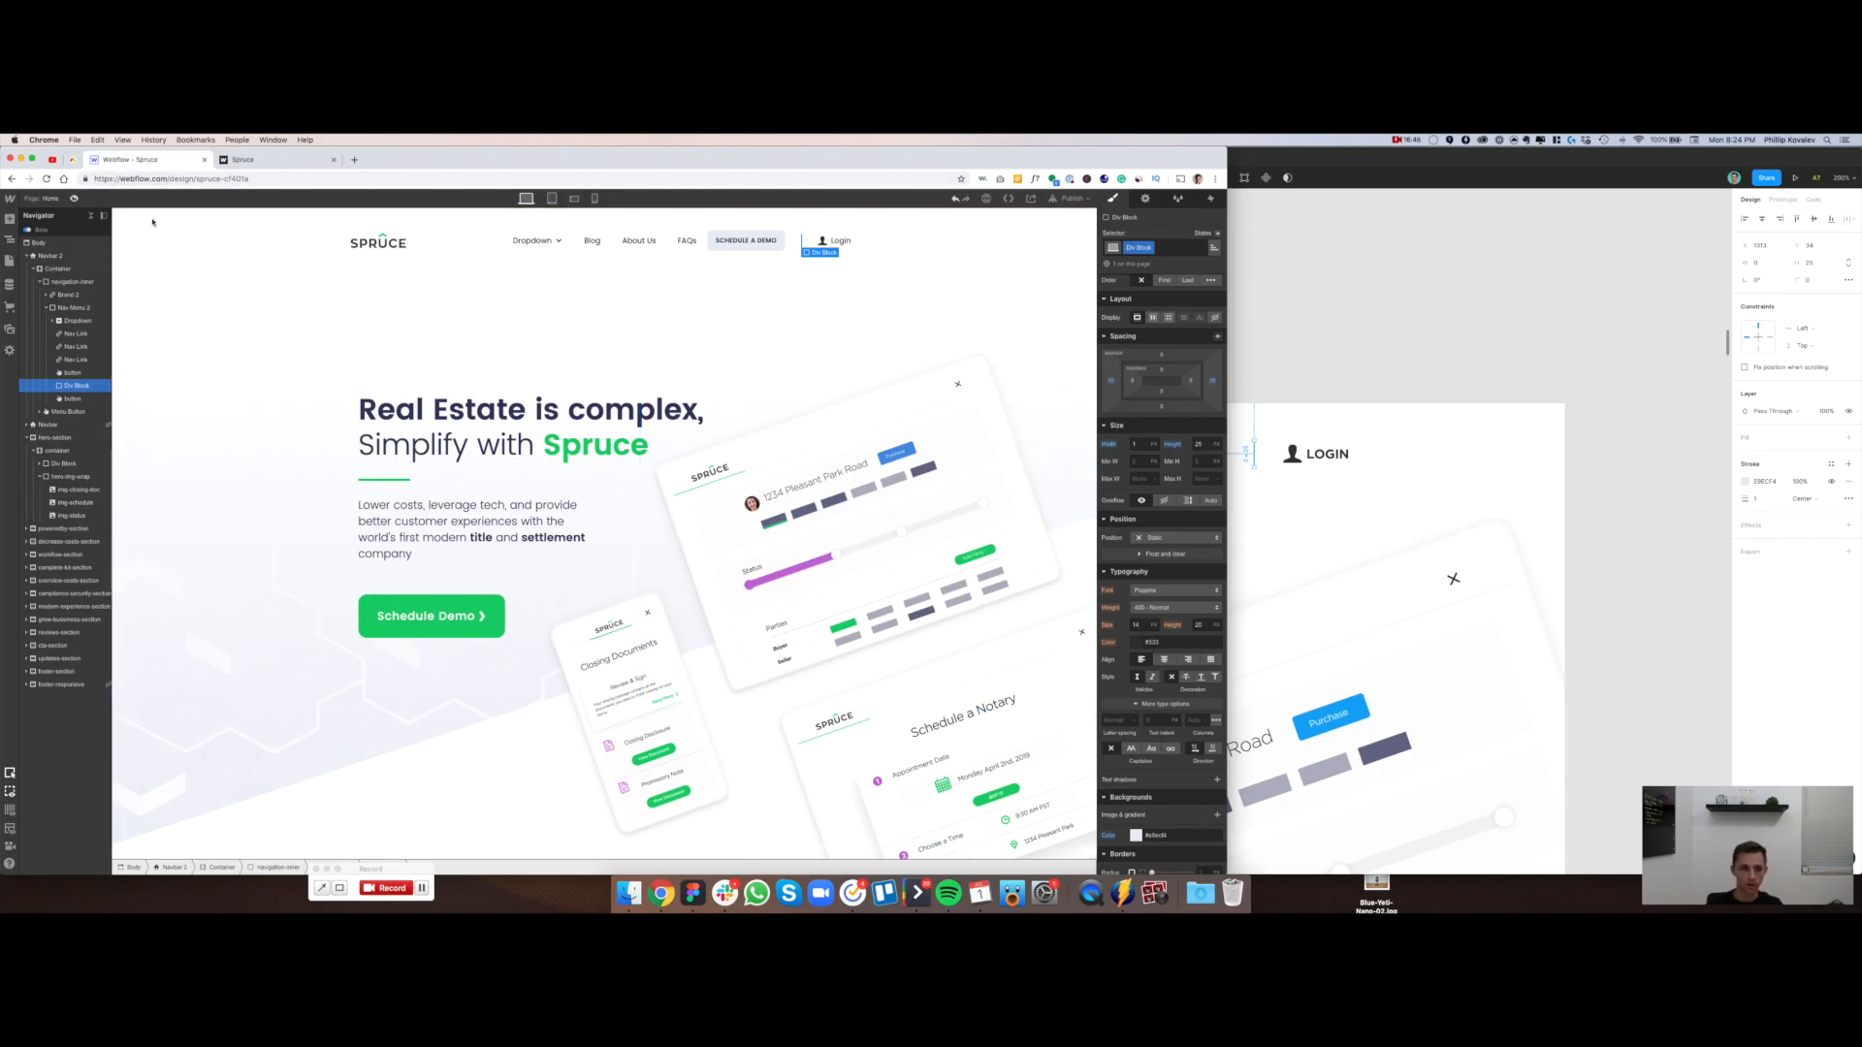
# Preview the page and test opening and closing the Dropdown menu in the header
pyautogui.click(74, 198)
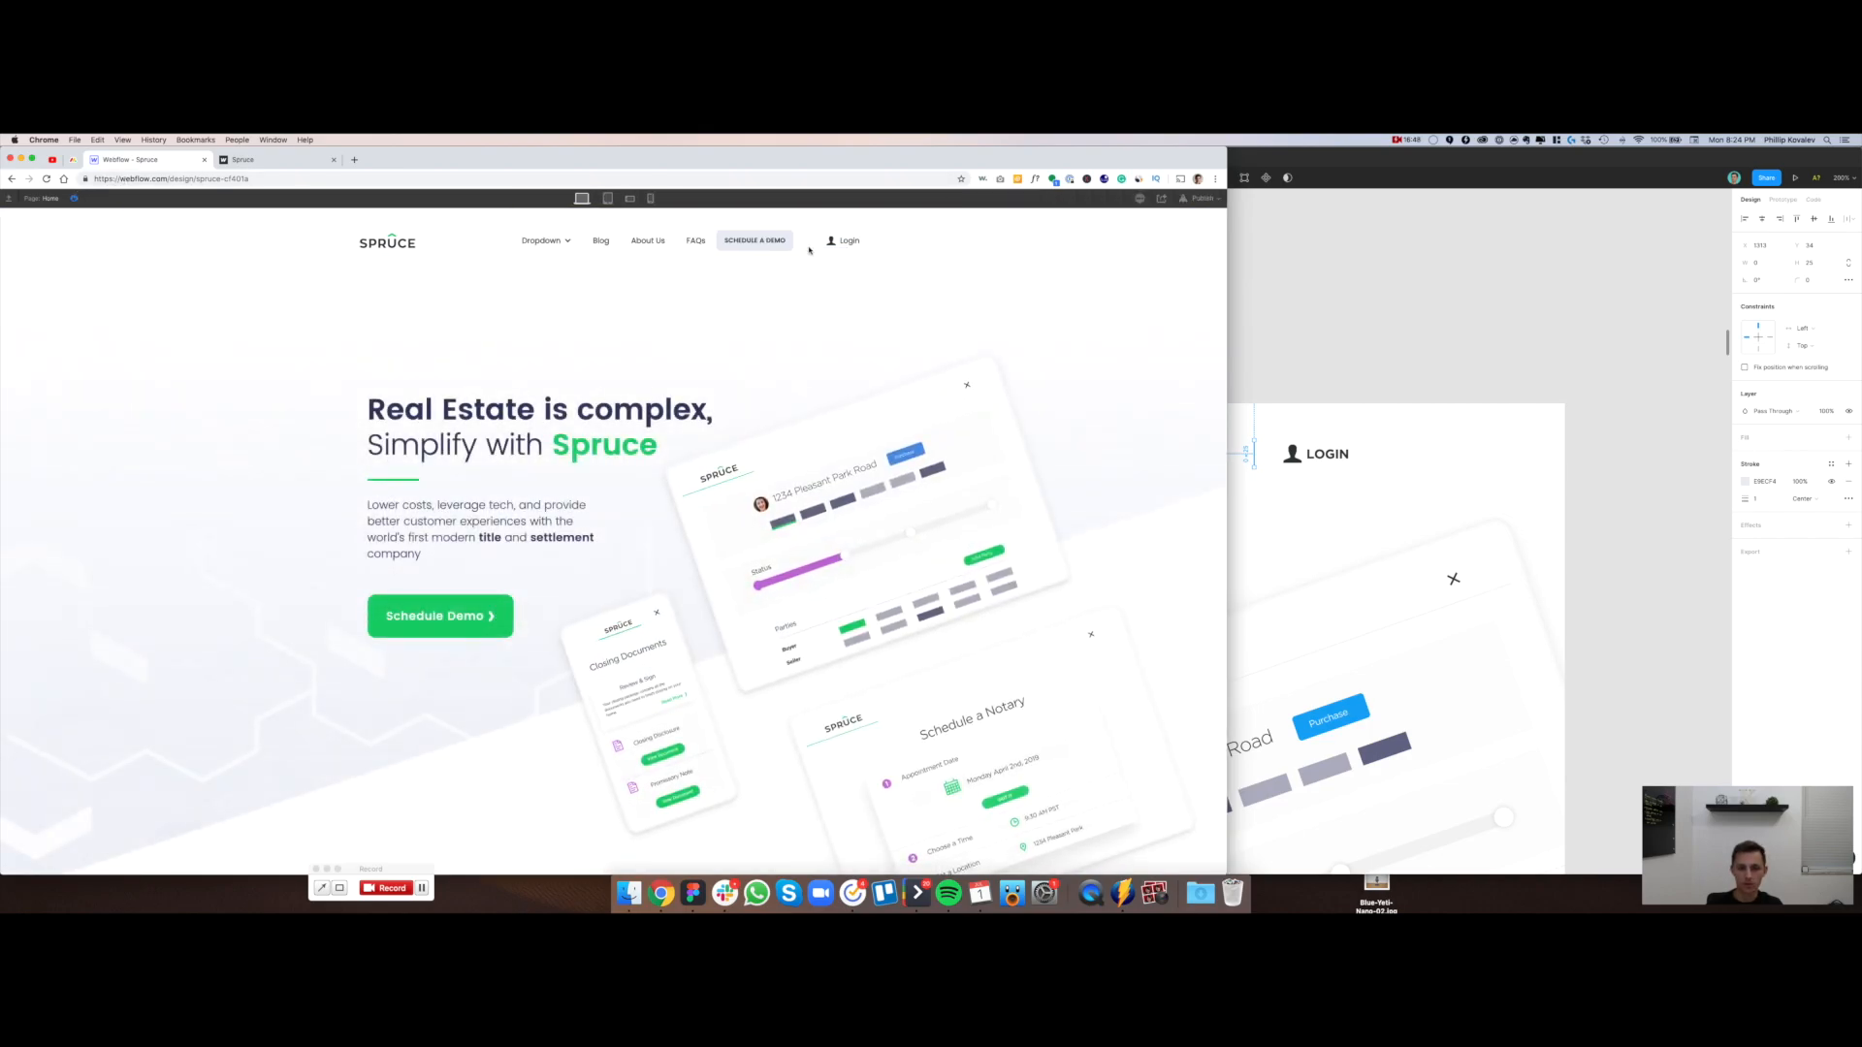
pyautogui.click(562, 238)
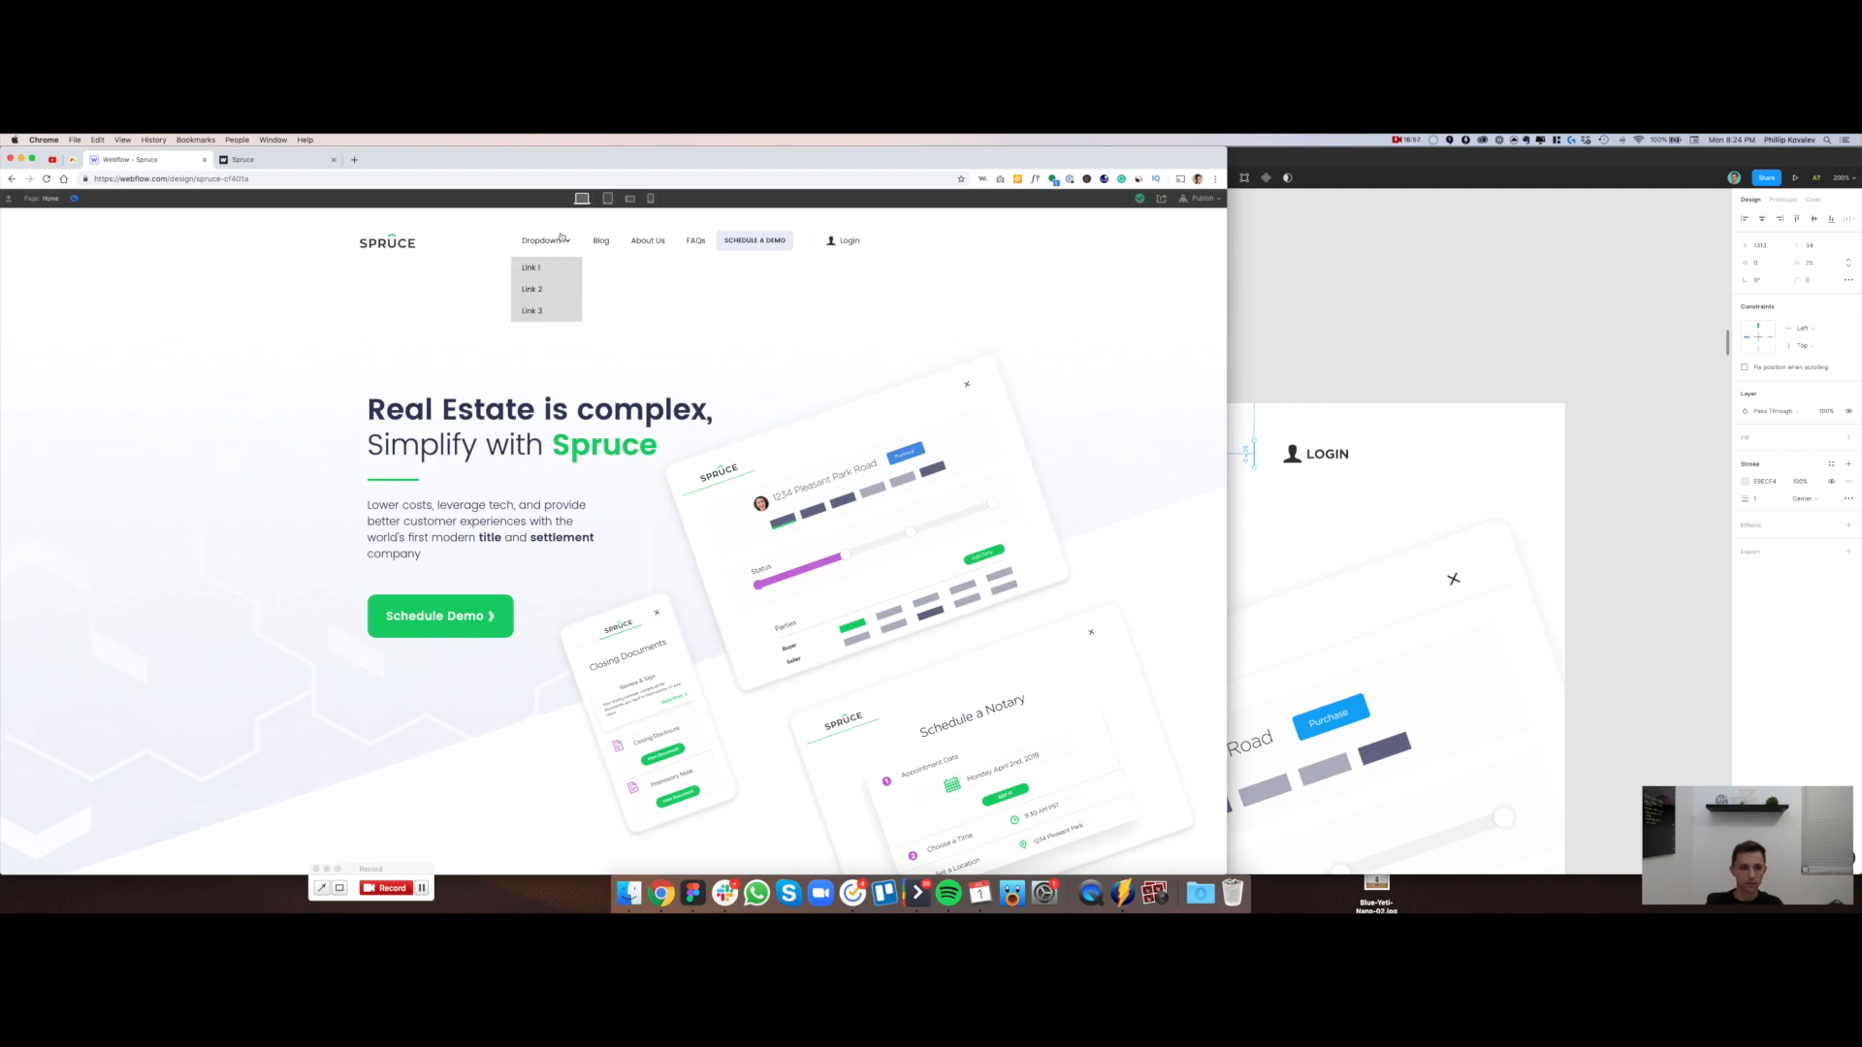
pyautogui.click(561, 237)
pyautogui.click(547, 240)
pyautogui.click(545, 242)
pyautogui.click(543, 246)
pyautogui.click(540, 246)
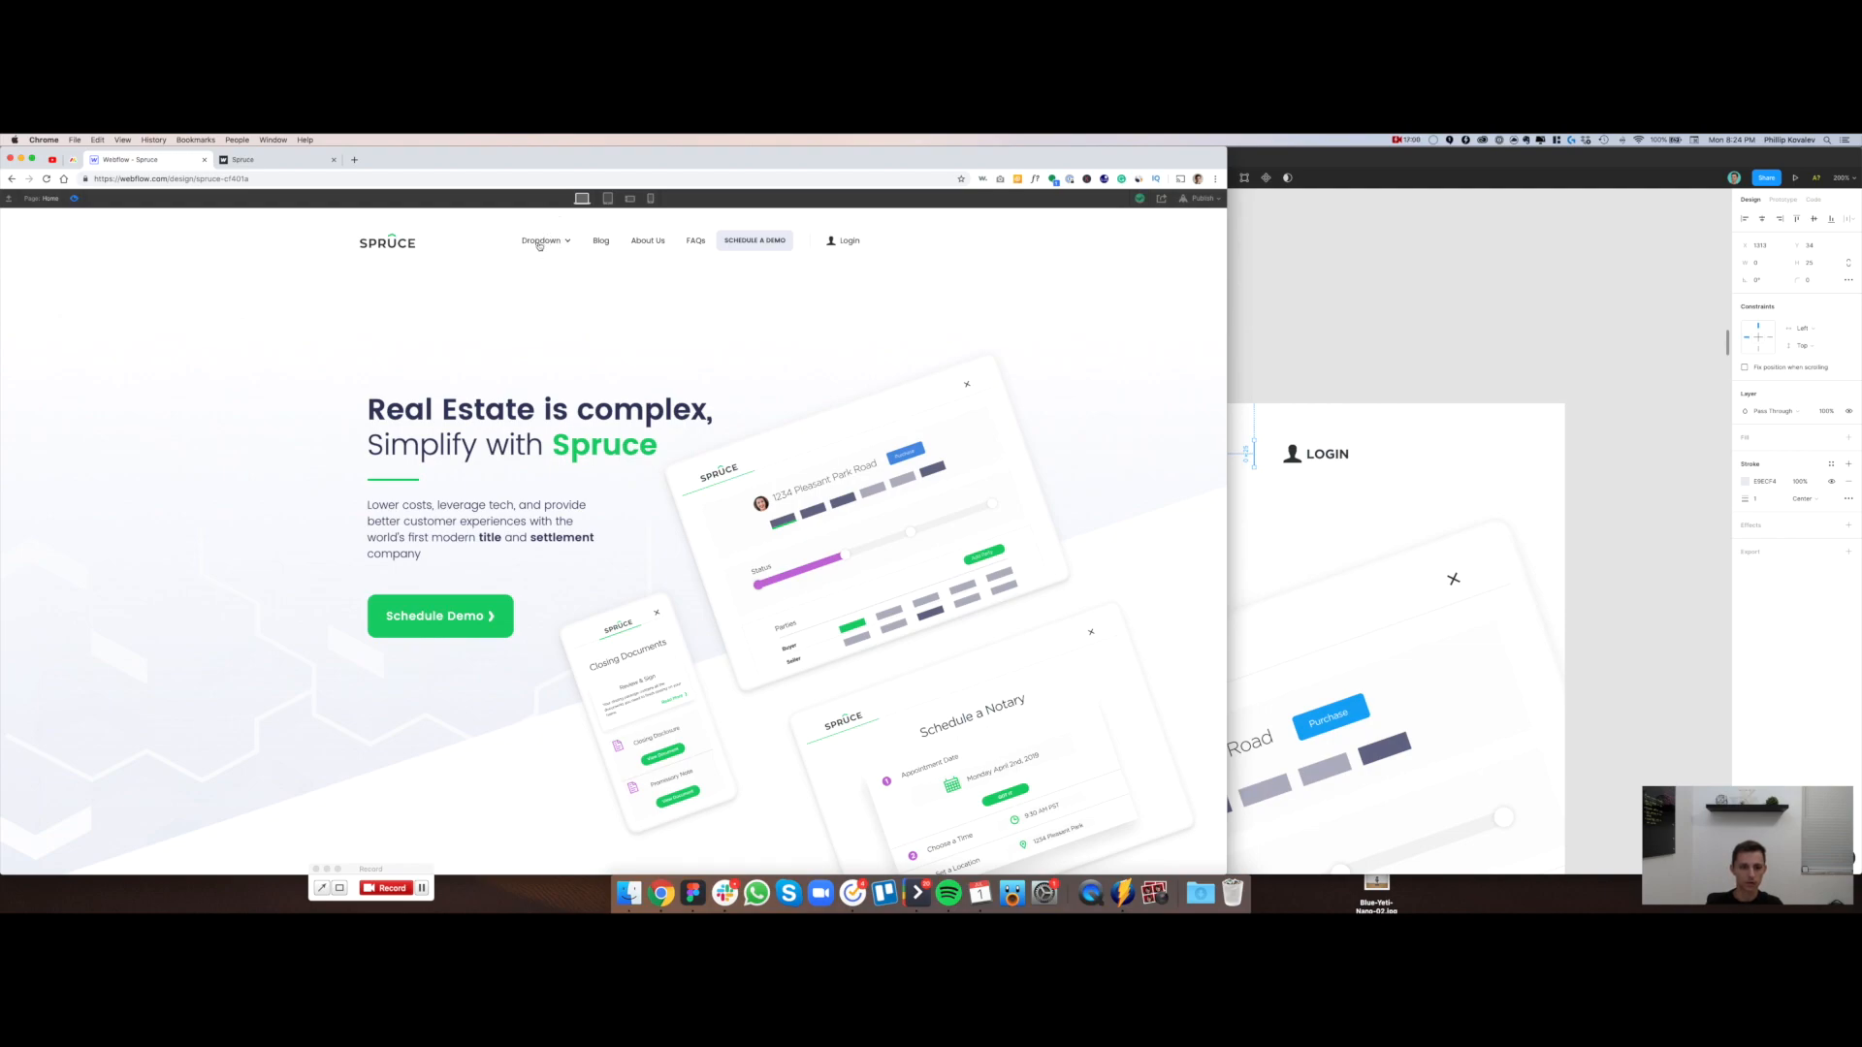
pyautogui.click(75, 198)
# Check the chevron beside Solutions in Figma and set the color of Webflow's Dropdown icon to 15D16C
pyautogui.click(1442, 351)
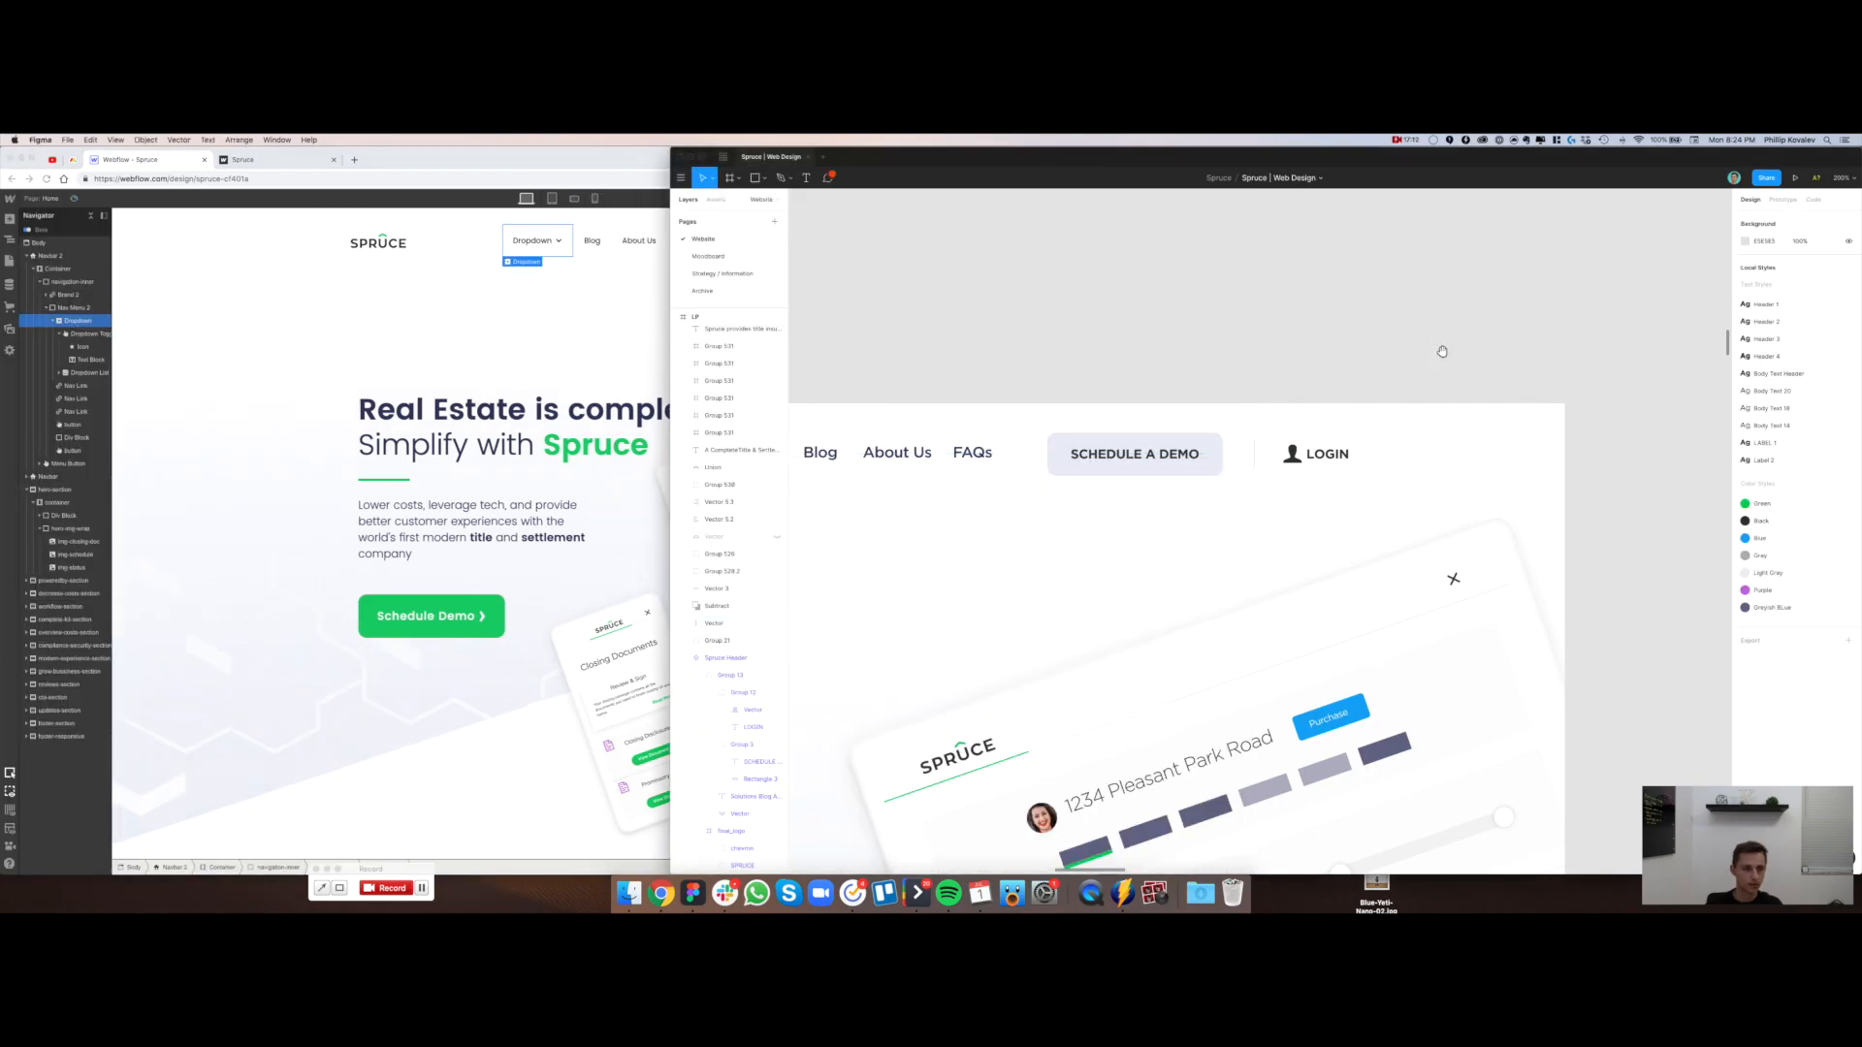
pyautogui.hscroll(-10, 1442, 351)
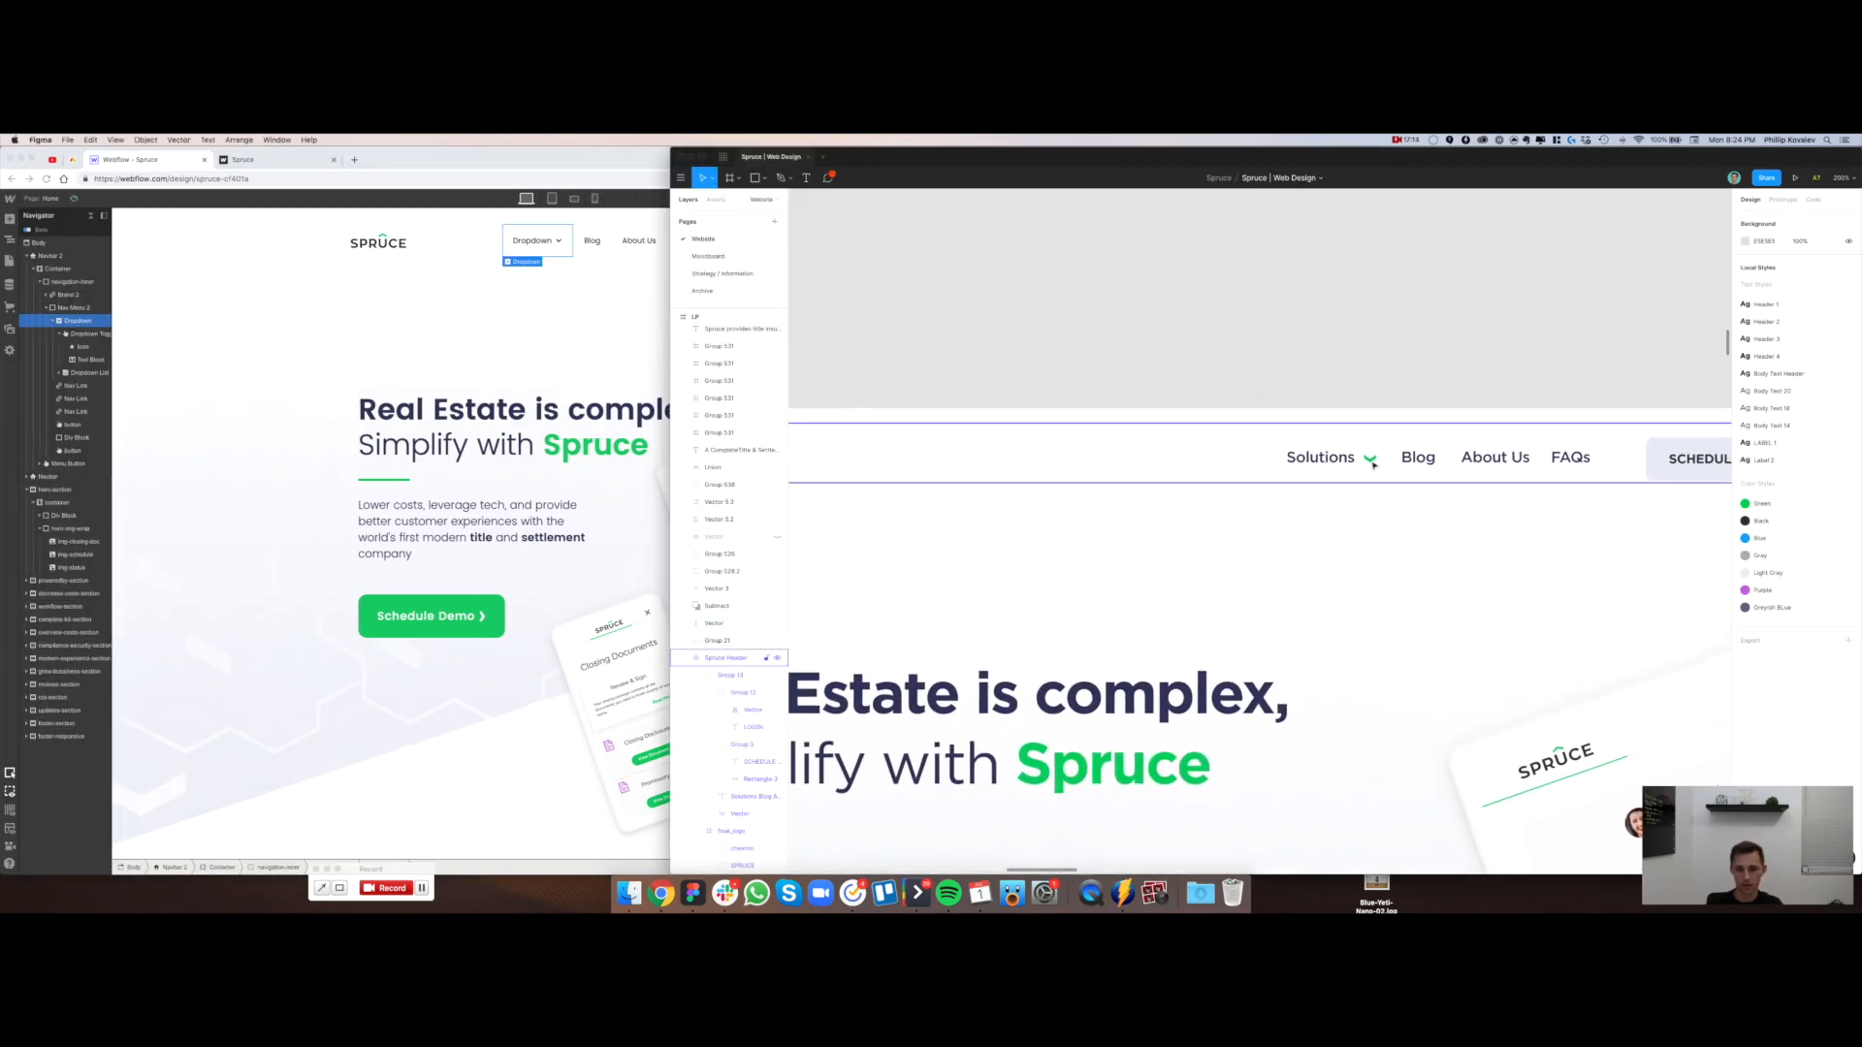
pyautogui.click(556, 327)
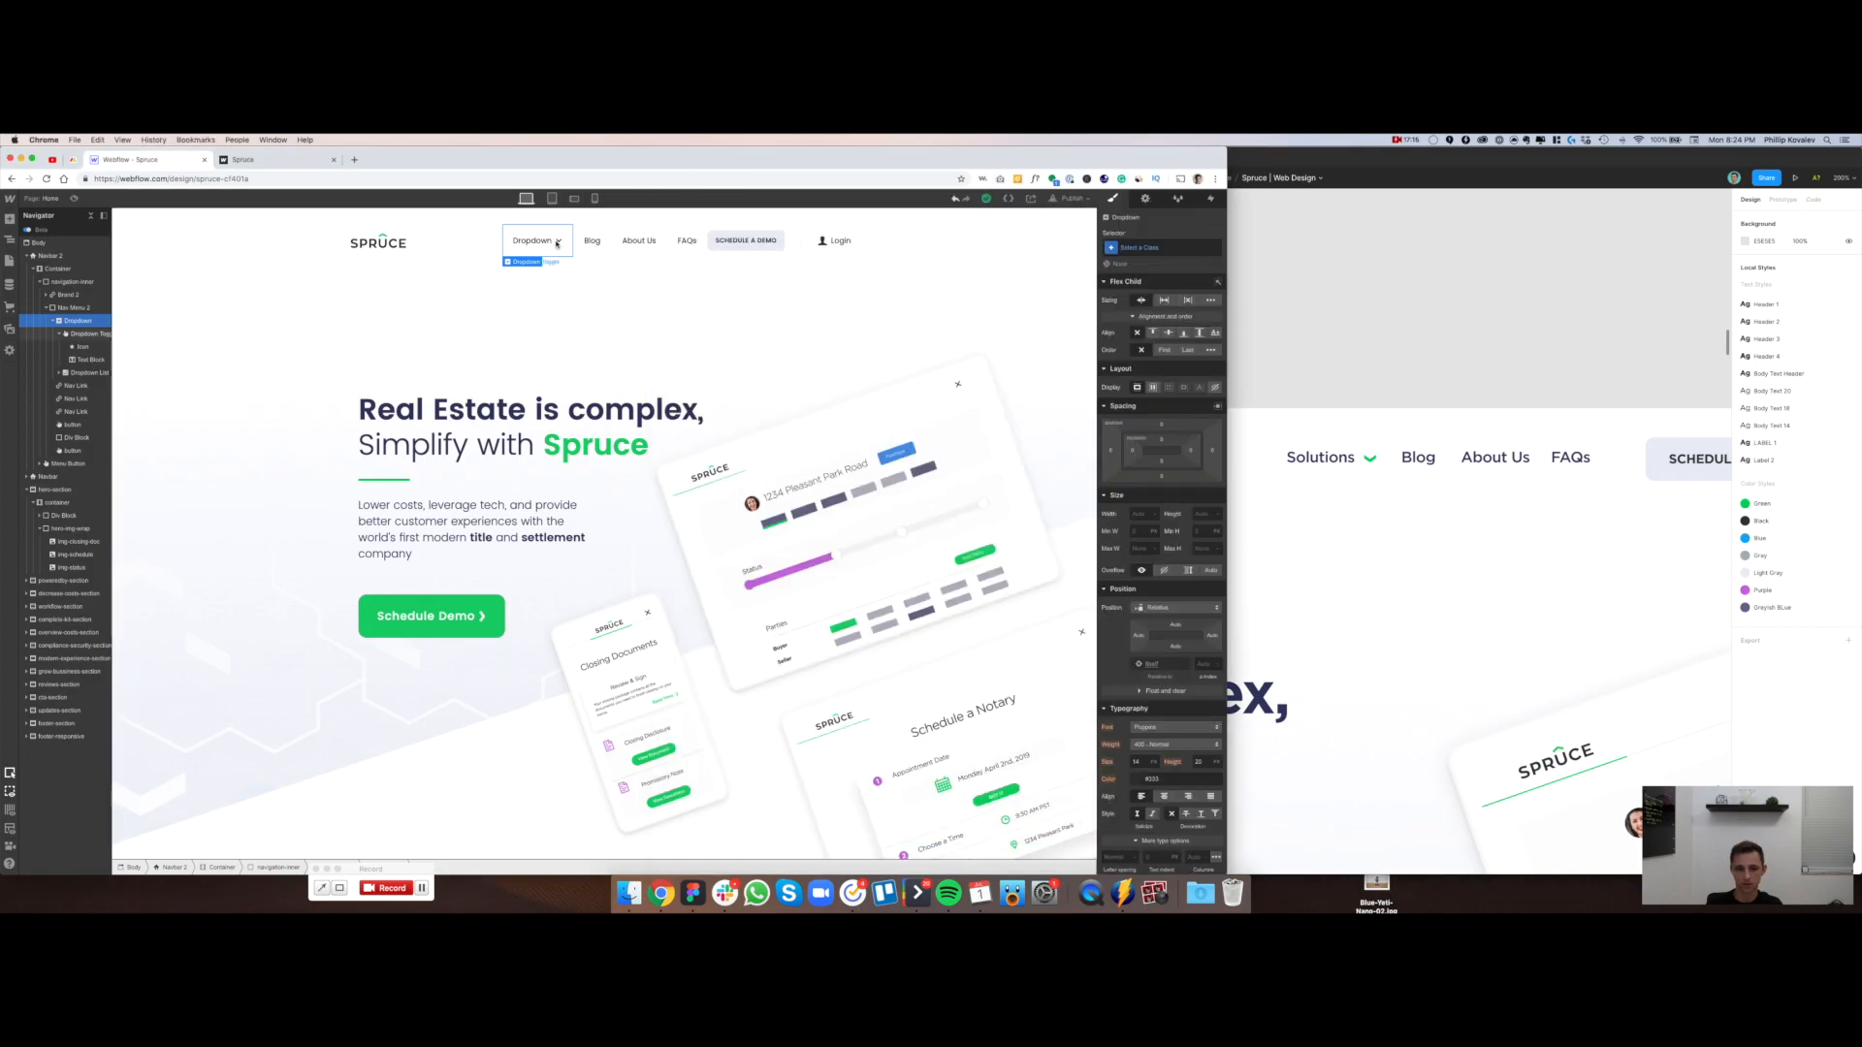
pyautogui.click(560, 244)
pyautogui.click(1442, 358)
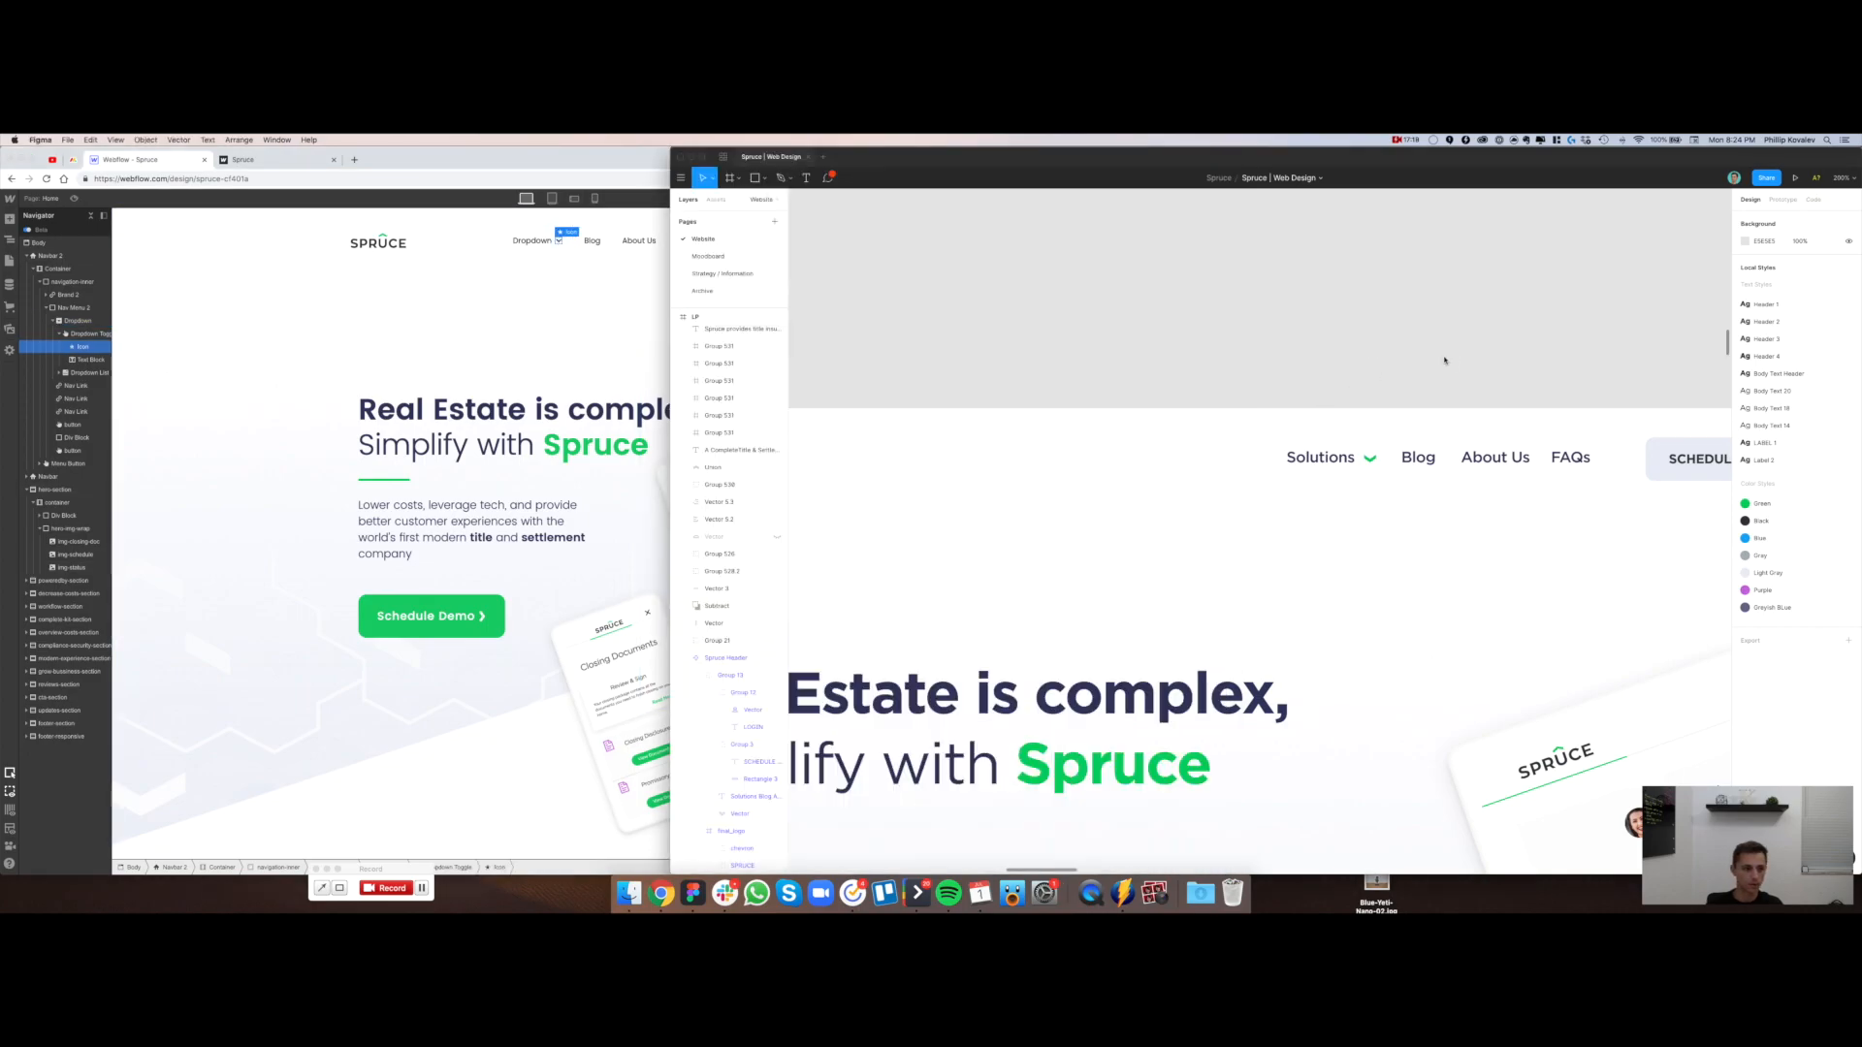
pyautogui.press('super+Tab')
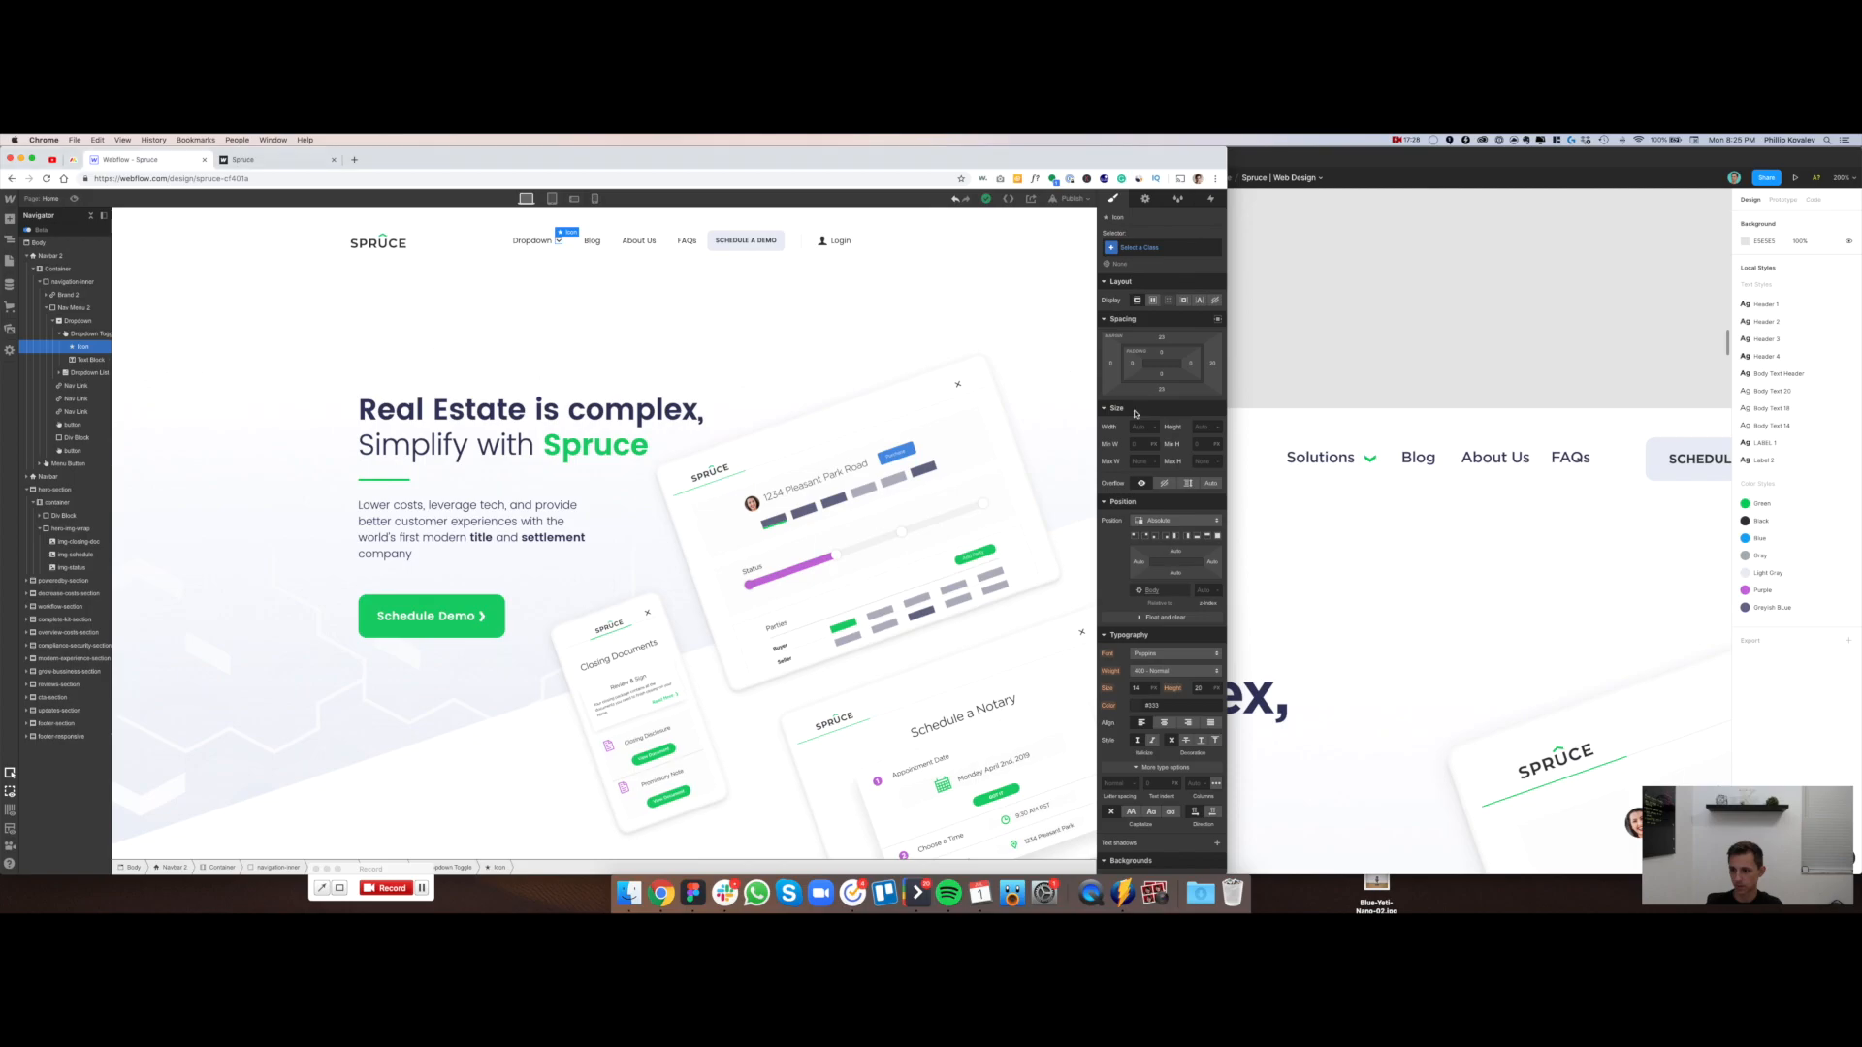
pyautogui.click(1161, 708)
pyautogui.write('15D16C')
pyautogui.press('Return')
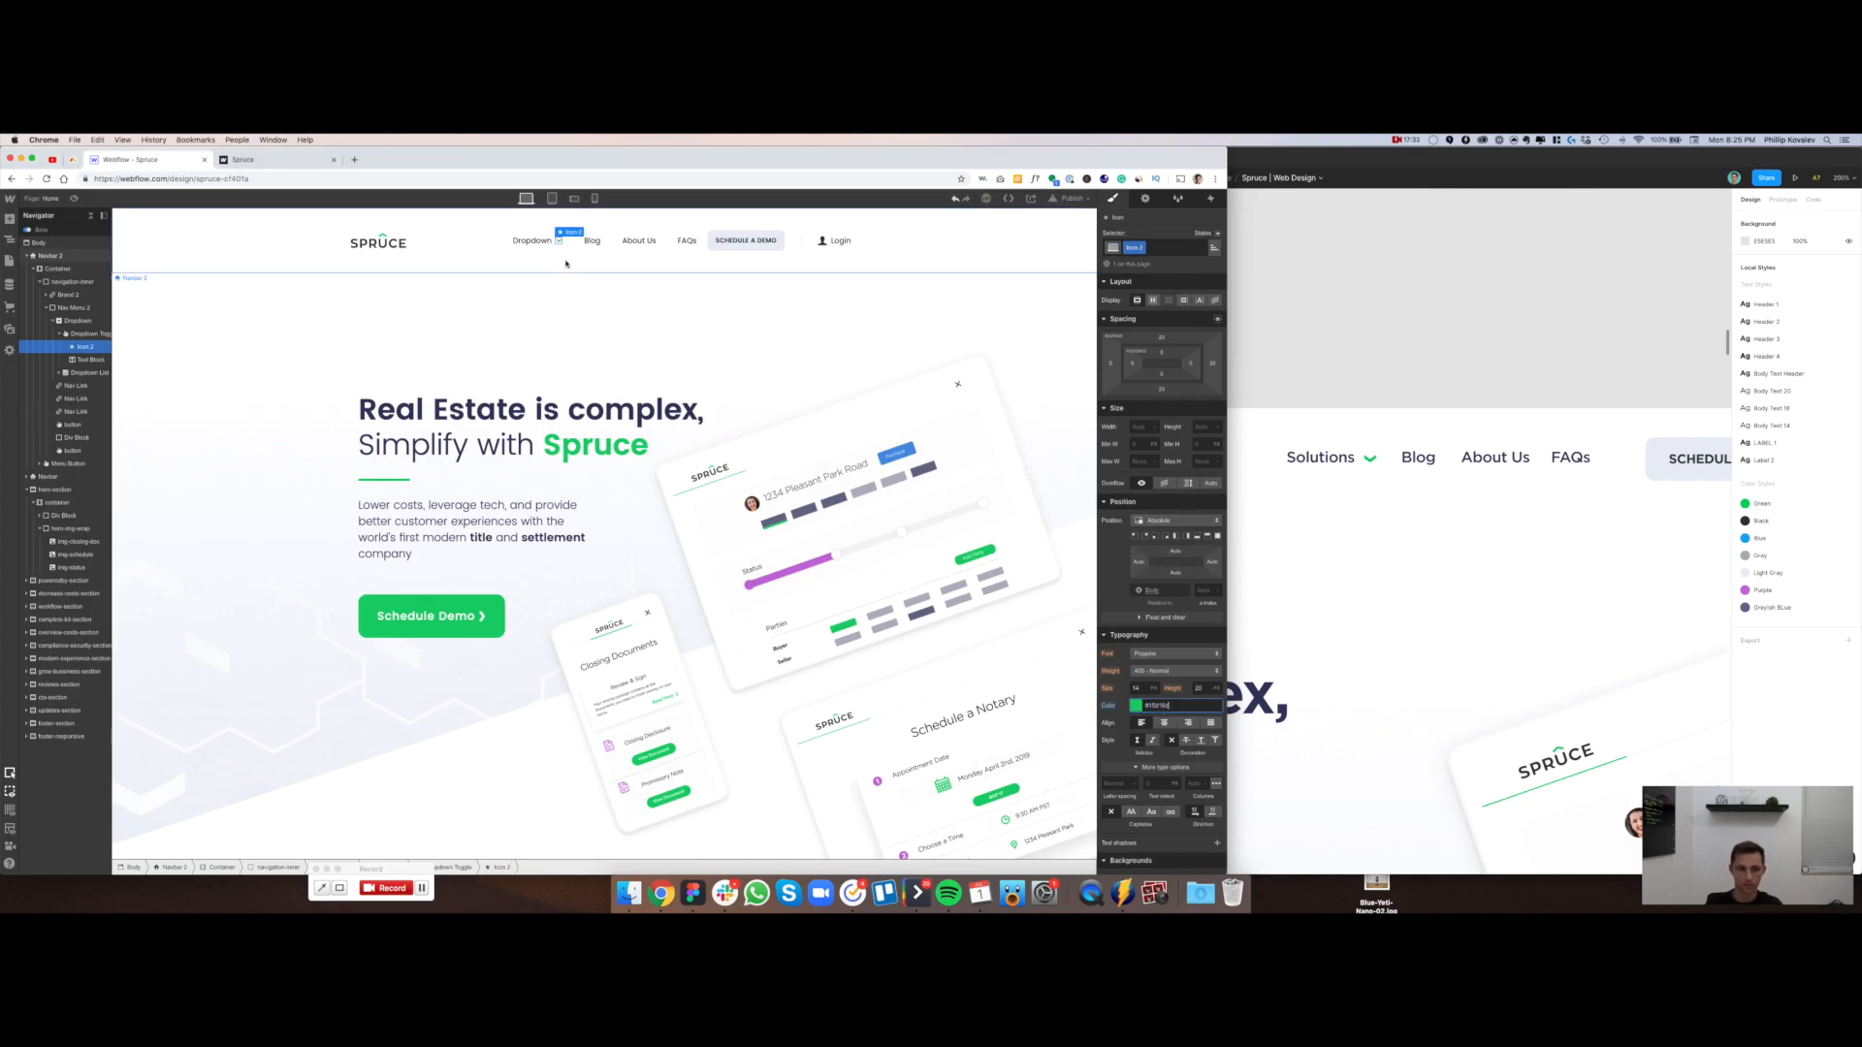
# Increase the Dropdown icon's font size and set its font weight to 700 - Bold
pyautogui.click(1141, 688)
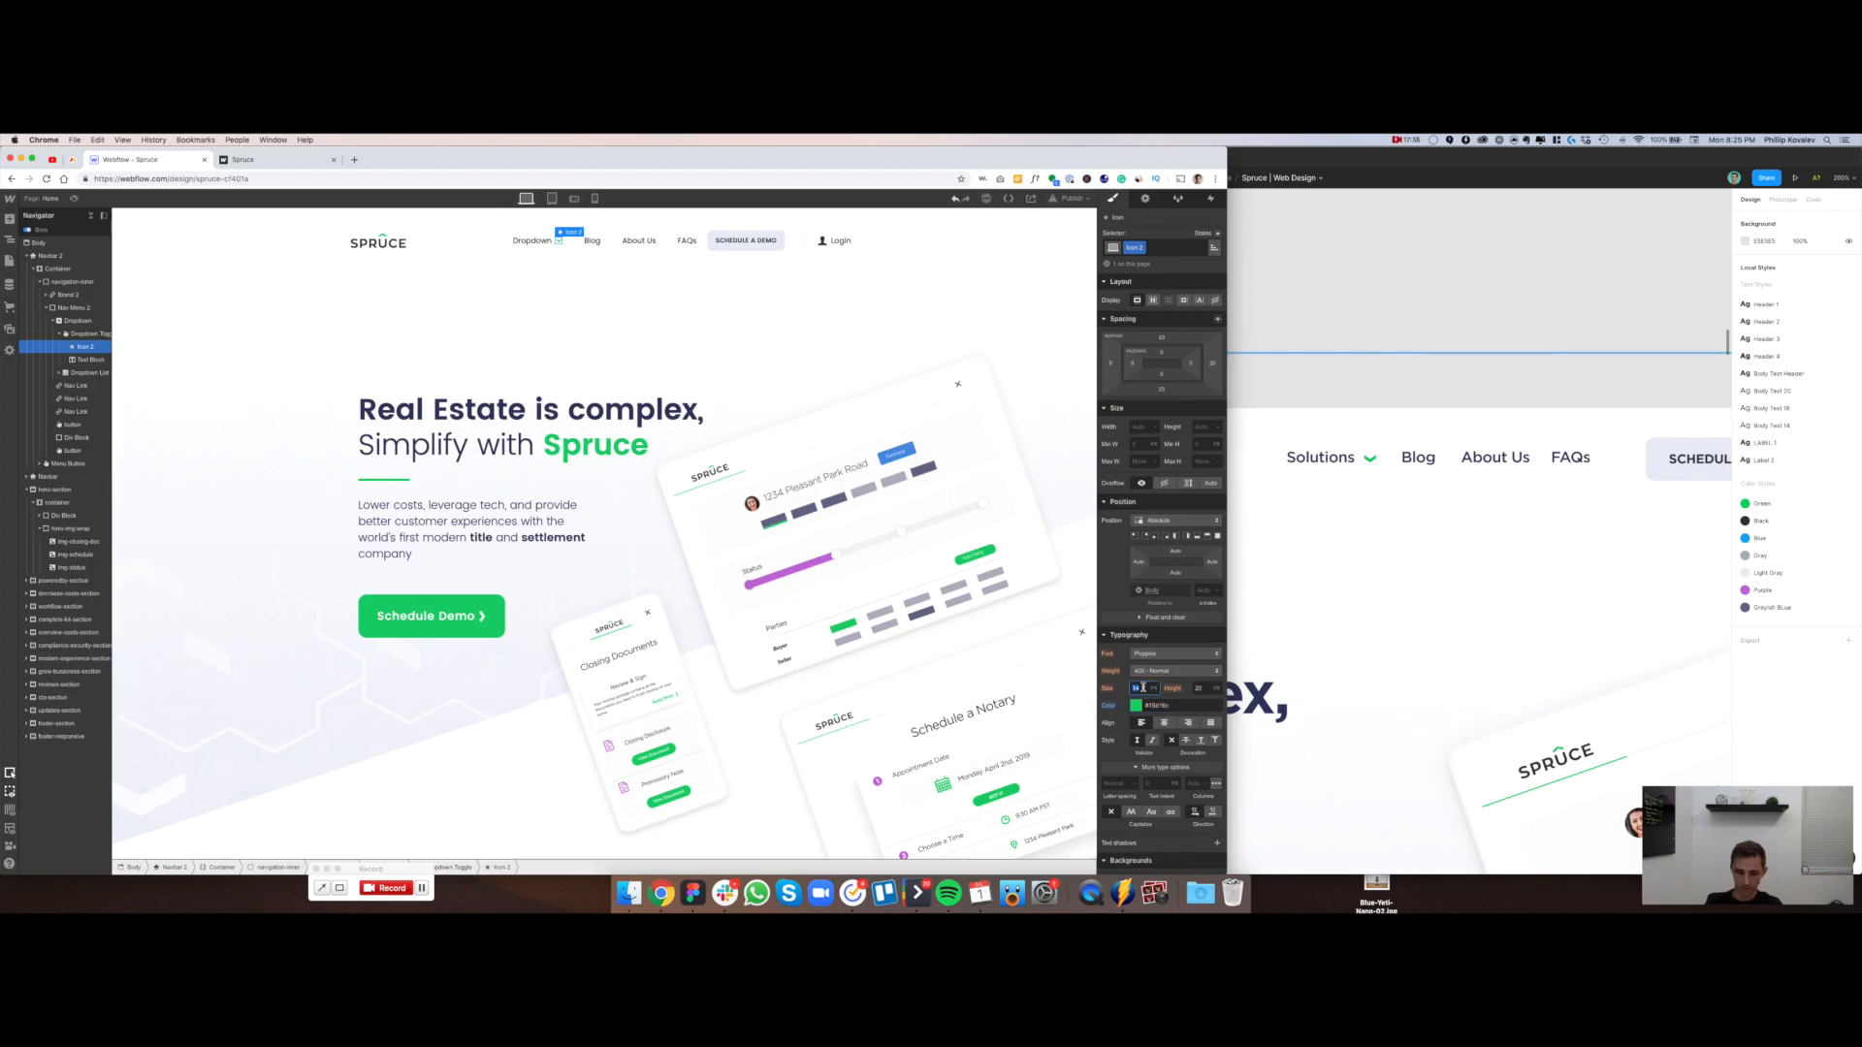
pyautogui.press('Up')
pyautogui.click(1158, 671)
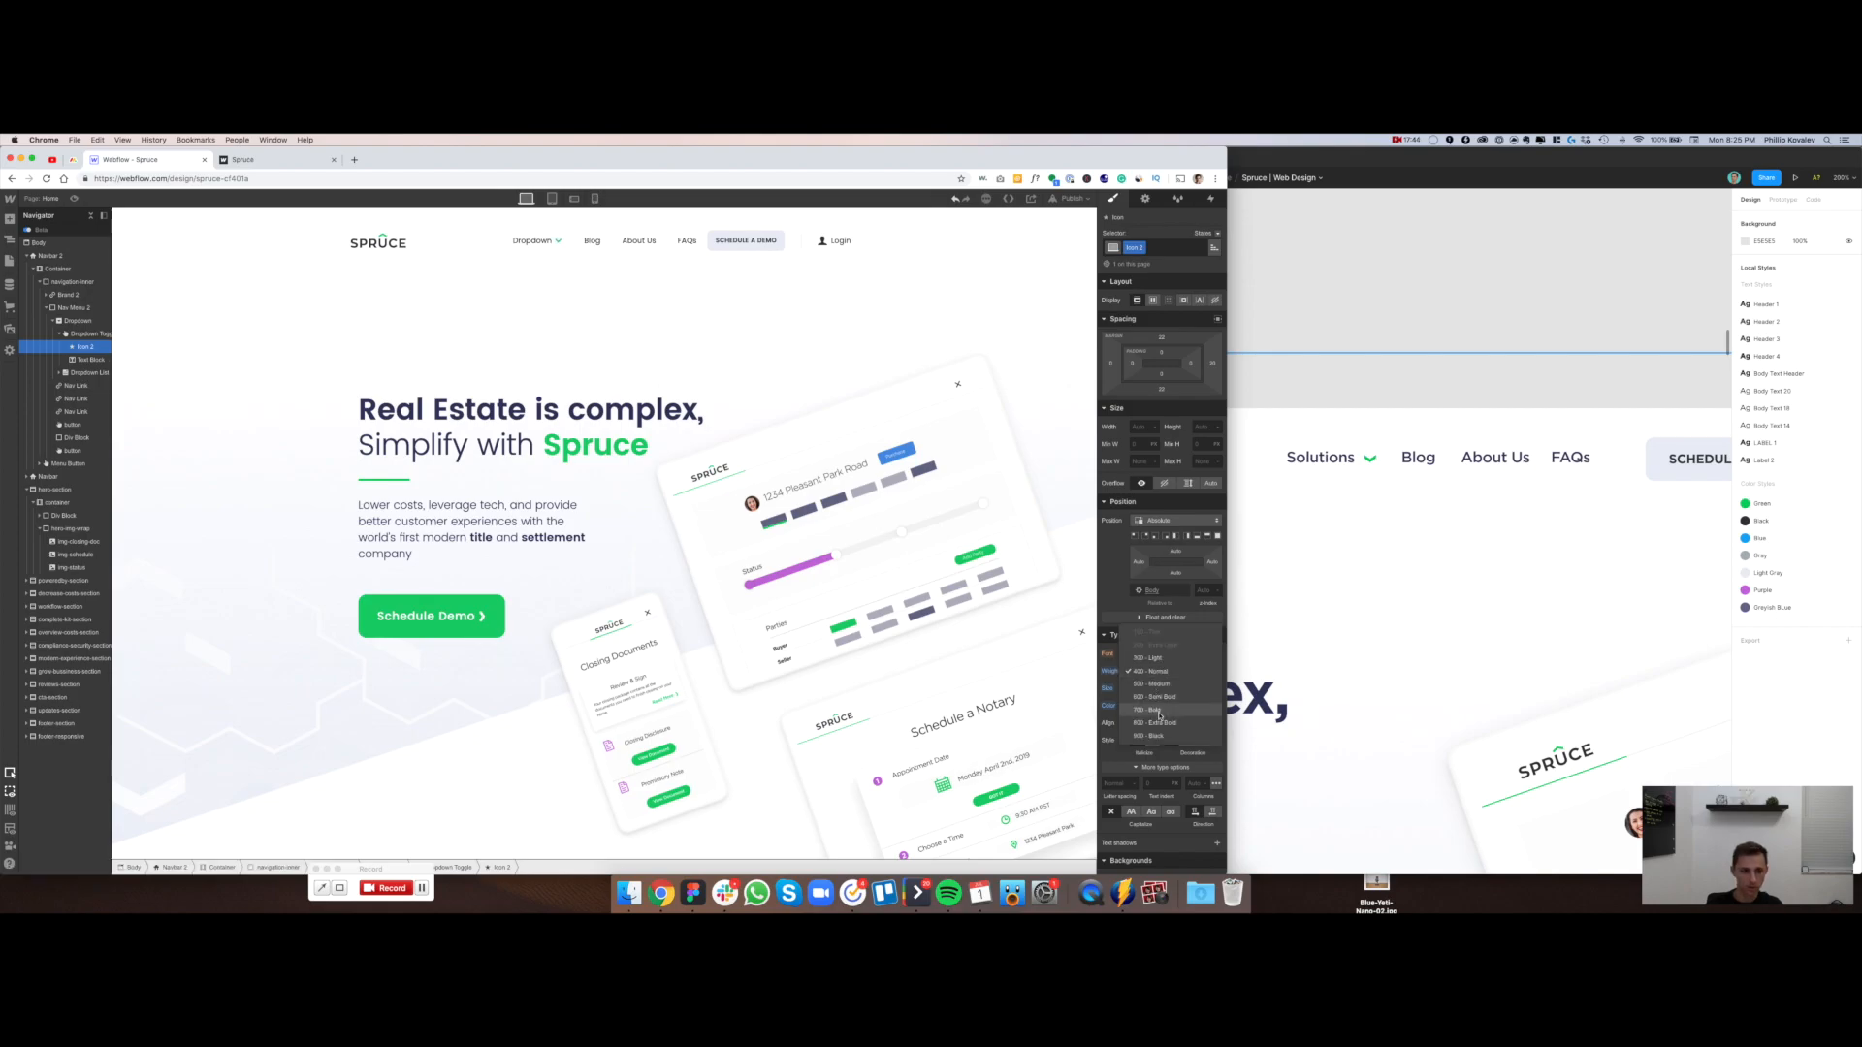
pyautogui.click(1158, 710)
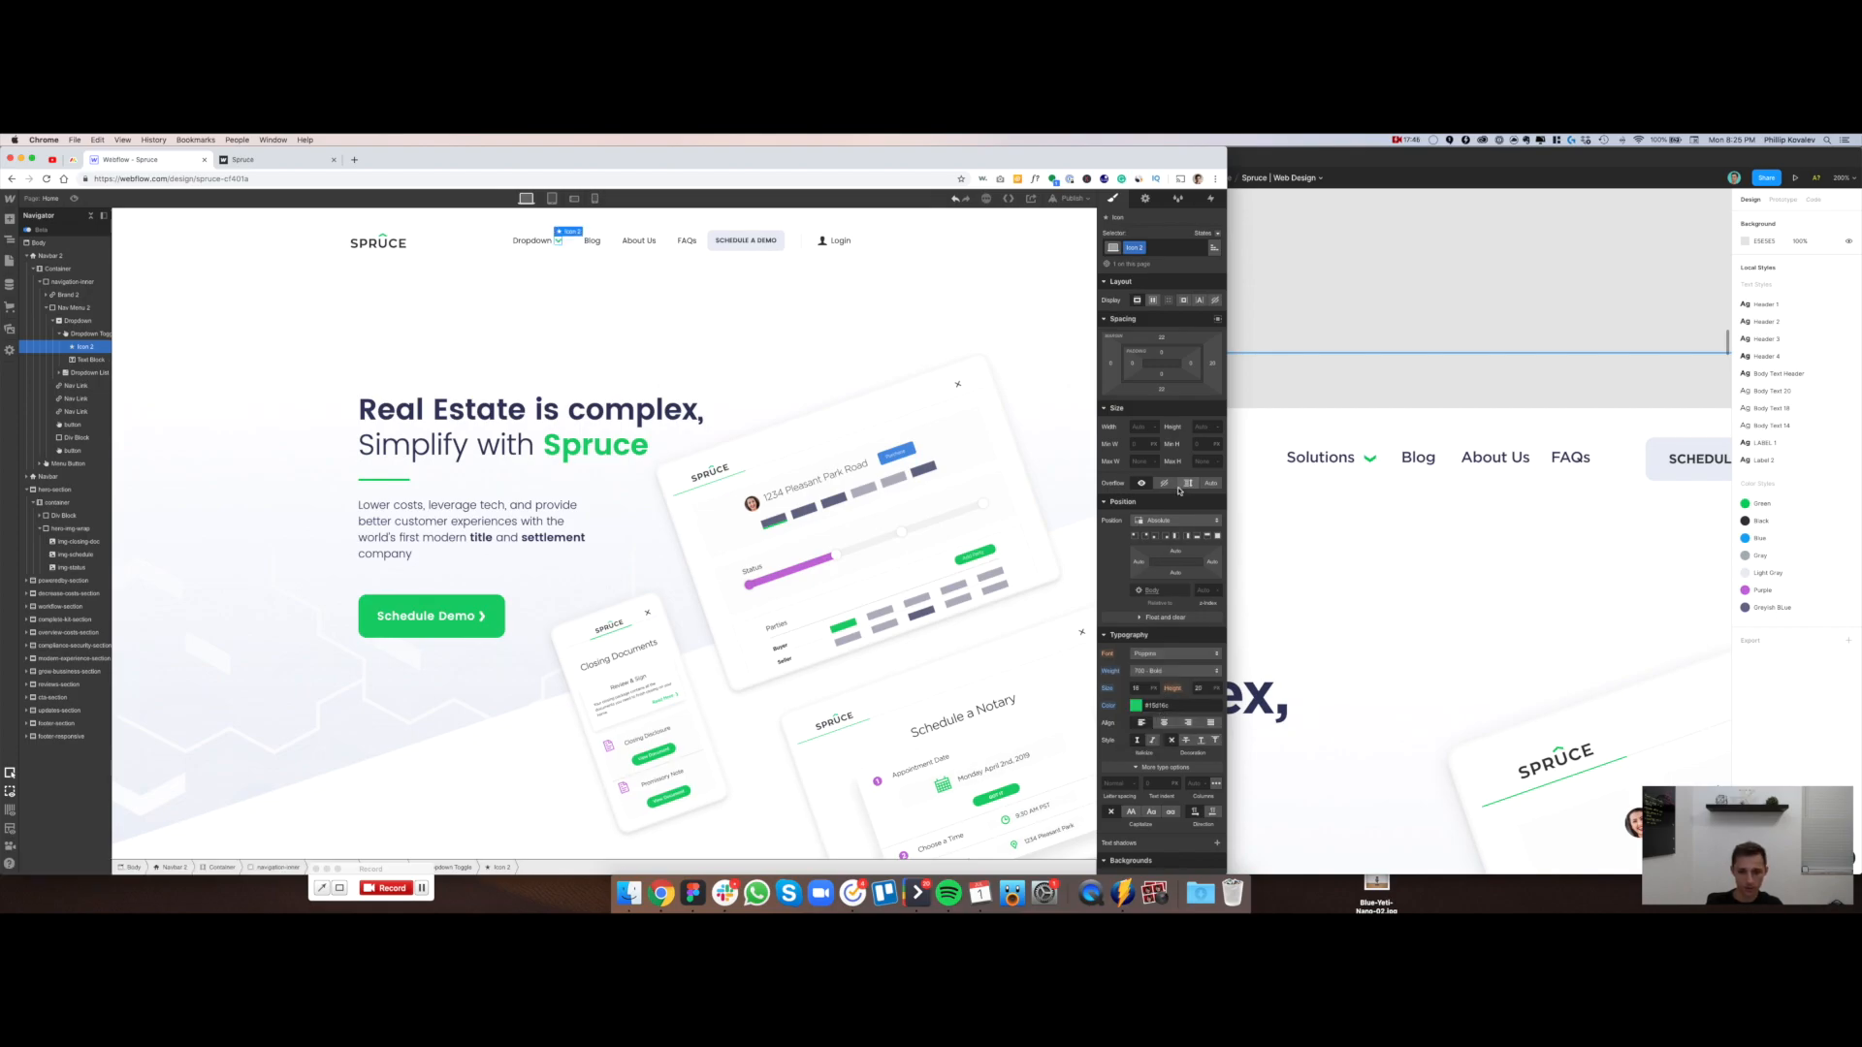
# Add a right margin to the Dropdown toggle's Text Block to space the label from the icon
pyautogui.click(1111, 364)
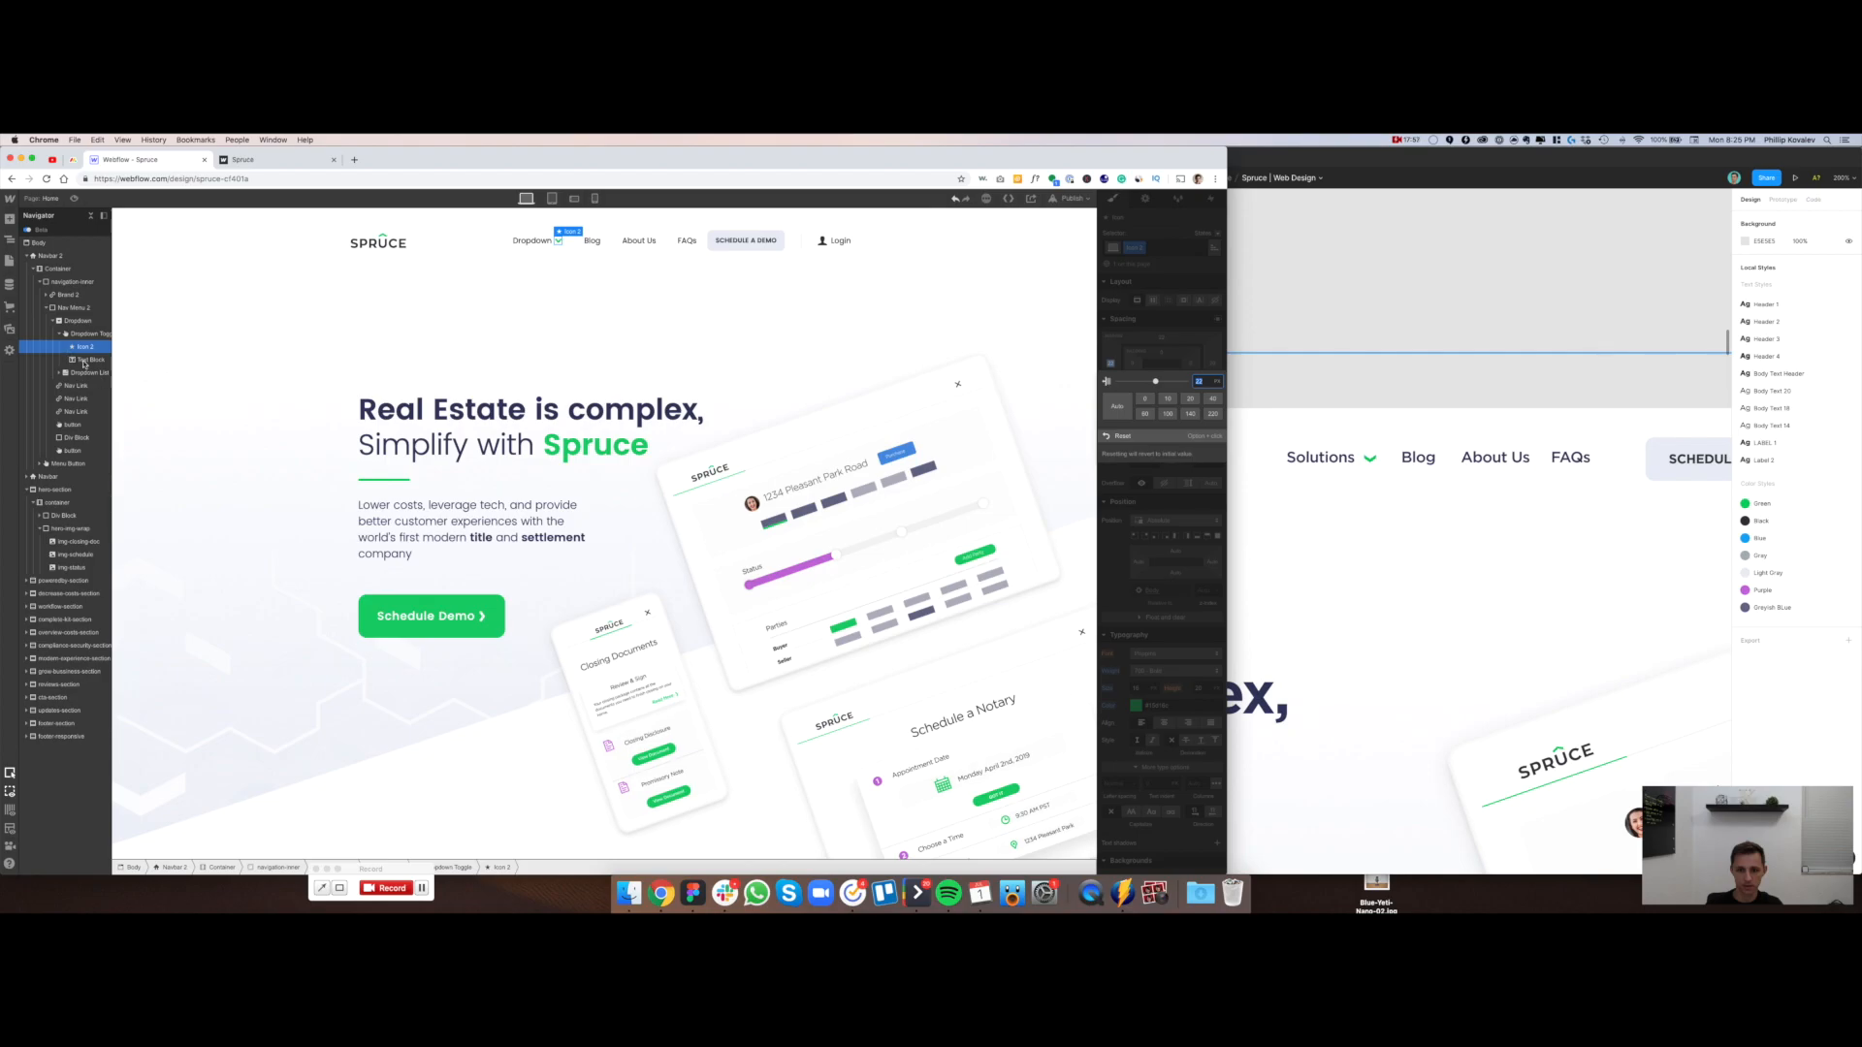
pyautogui.press('Escape')
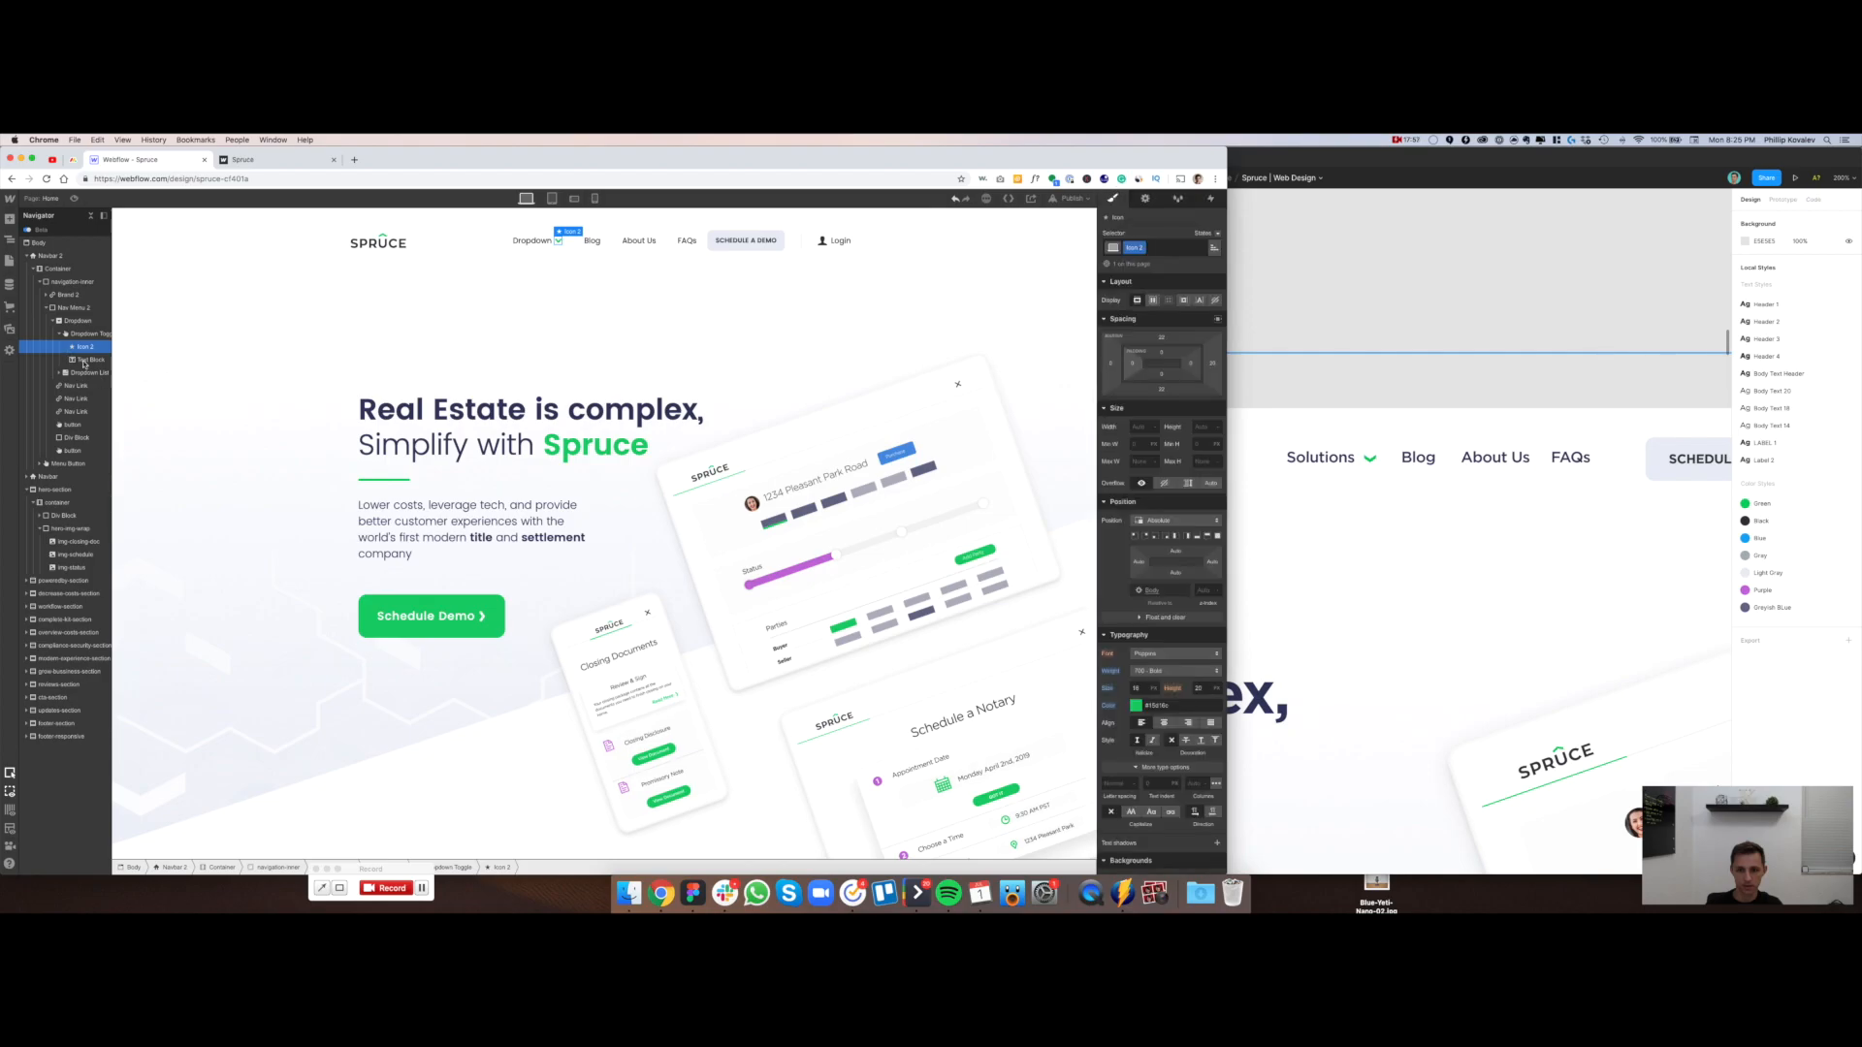
pyautogui.click(85, 361)
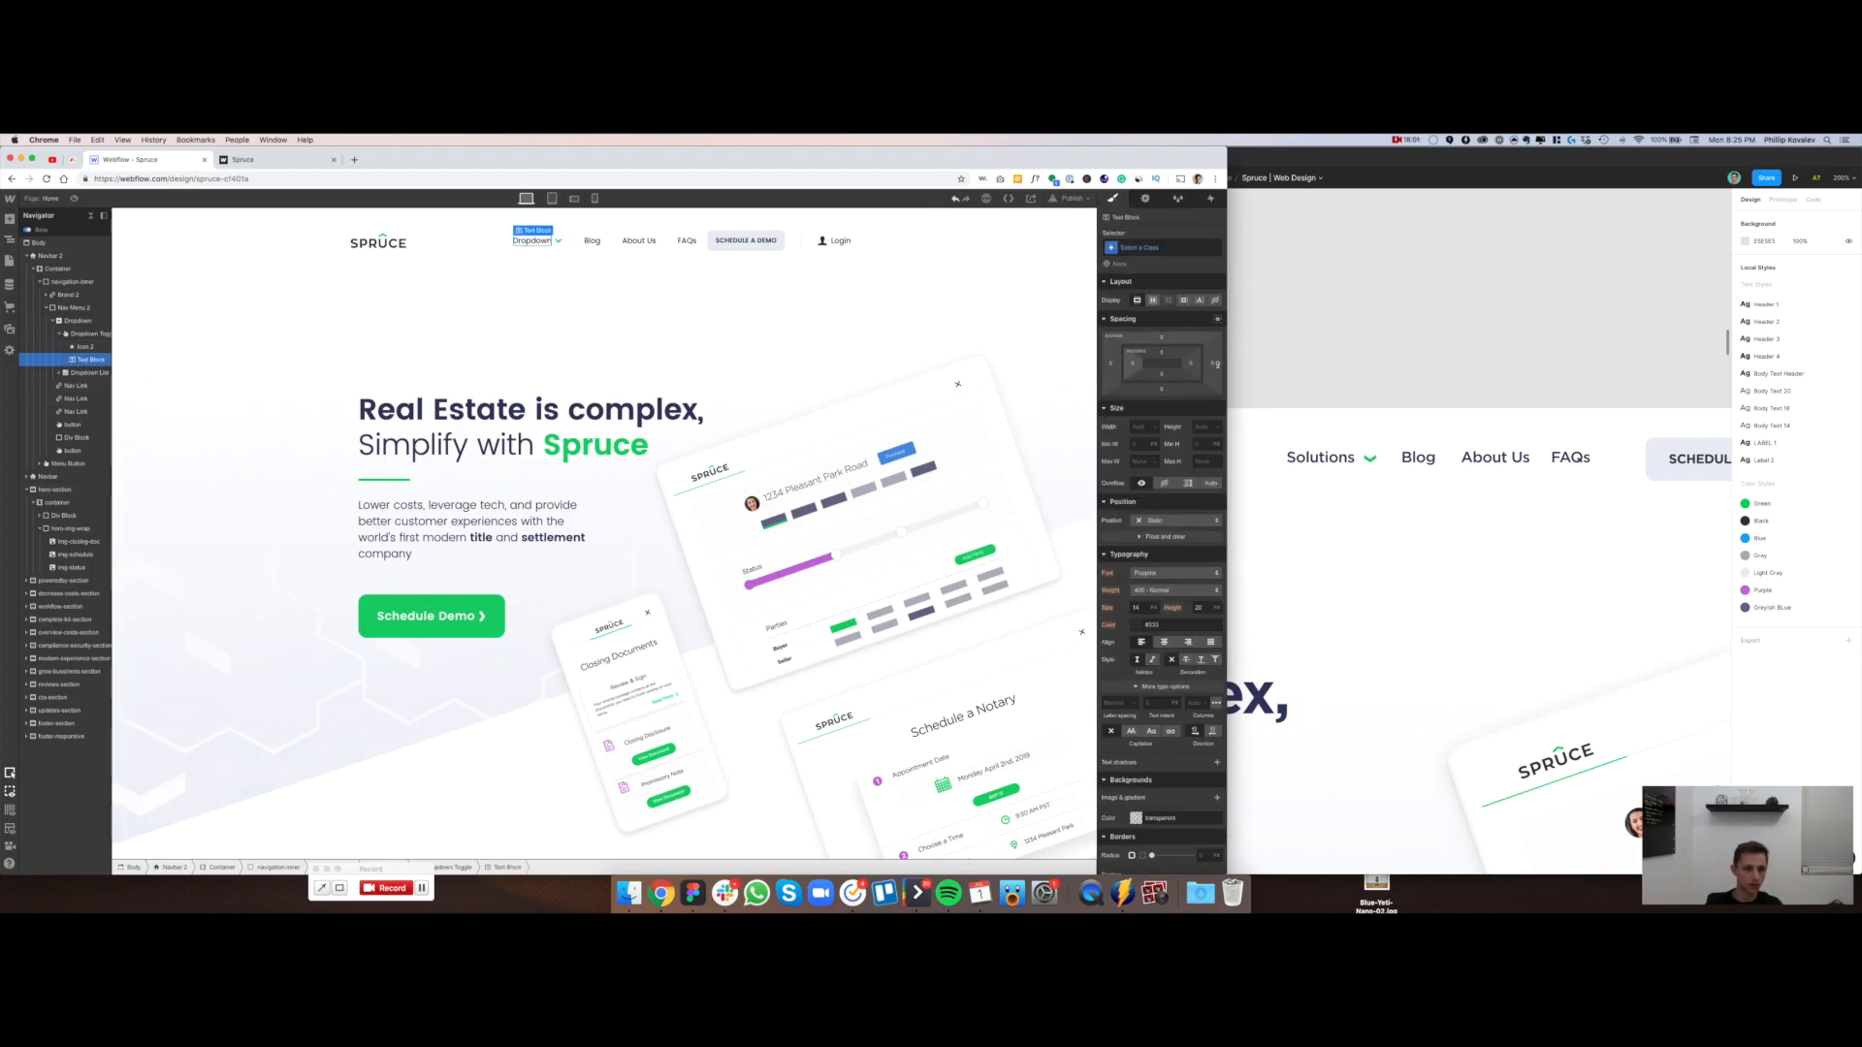
pyautogui.moveTo(1213, 364); pyautogui.dragTo(1228, 365)
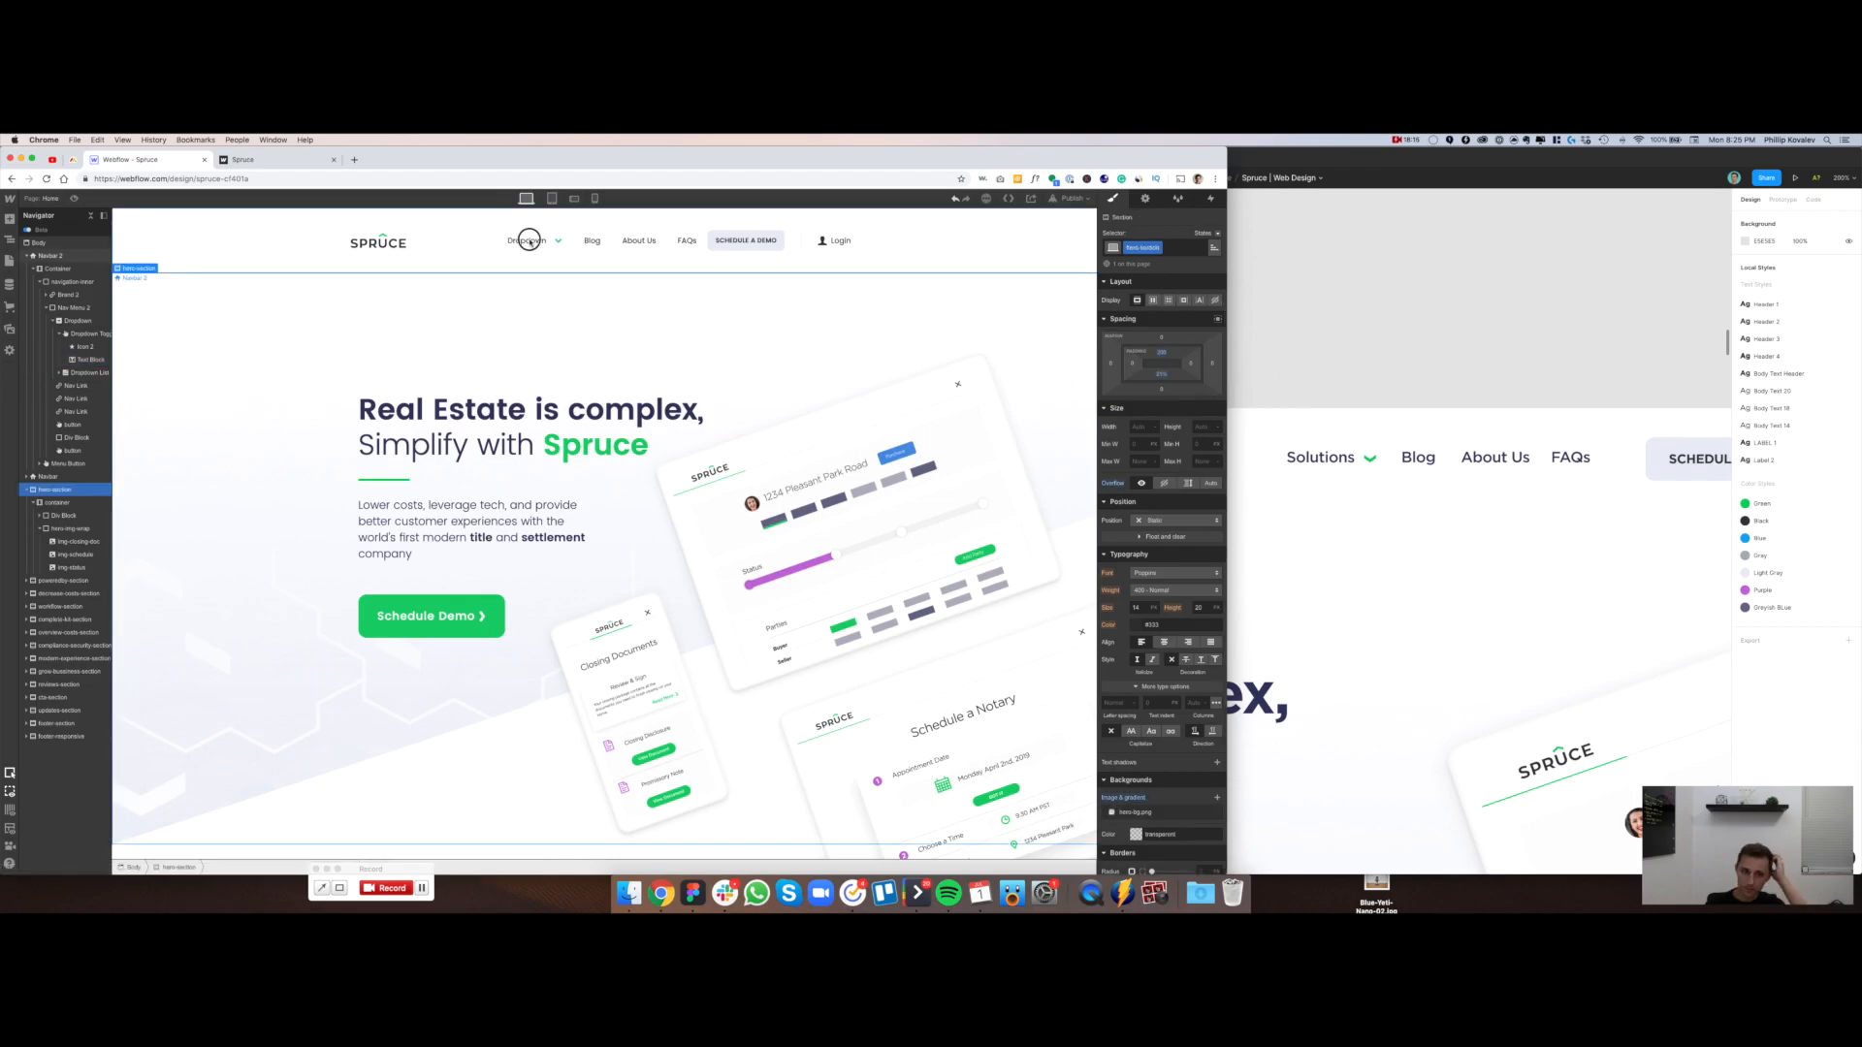
# Check the first navigation label in the Figma header and change the Dropdown label's text to "Solutions" in Webflow
pyautogui.click(529, 242)
pyautogui.click(1355, 469)
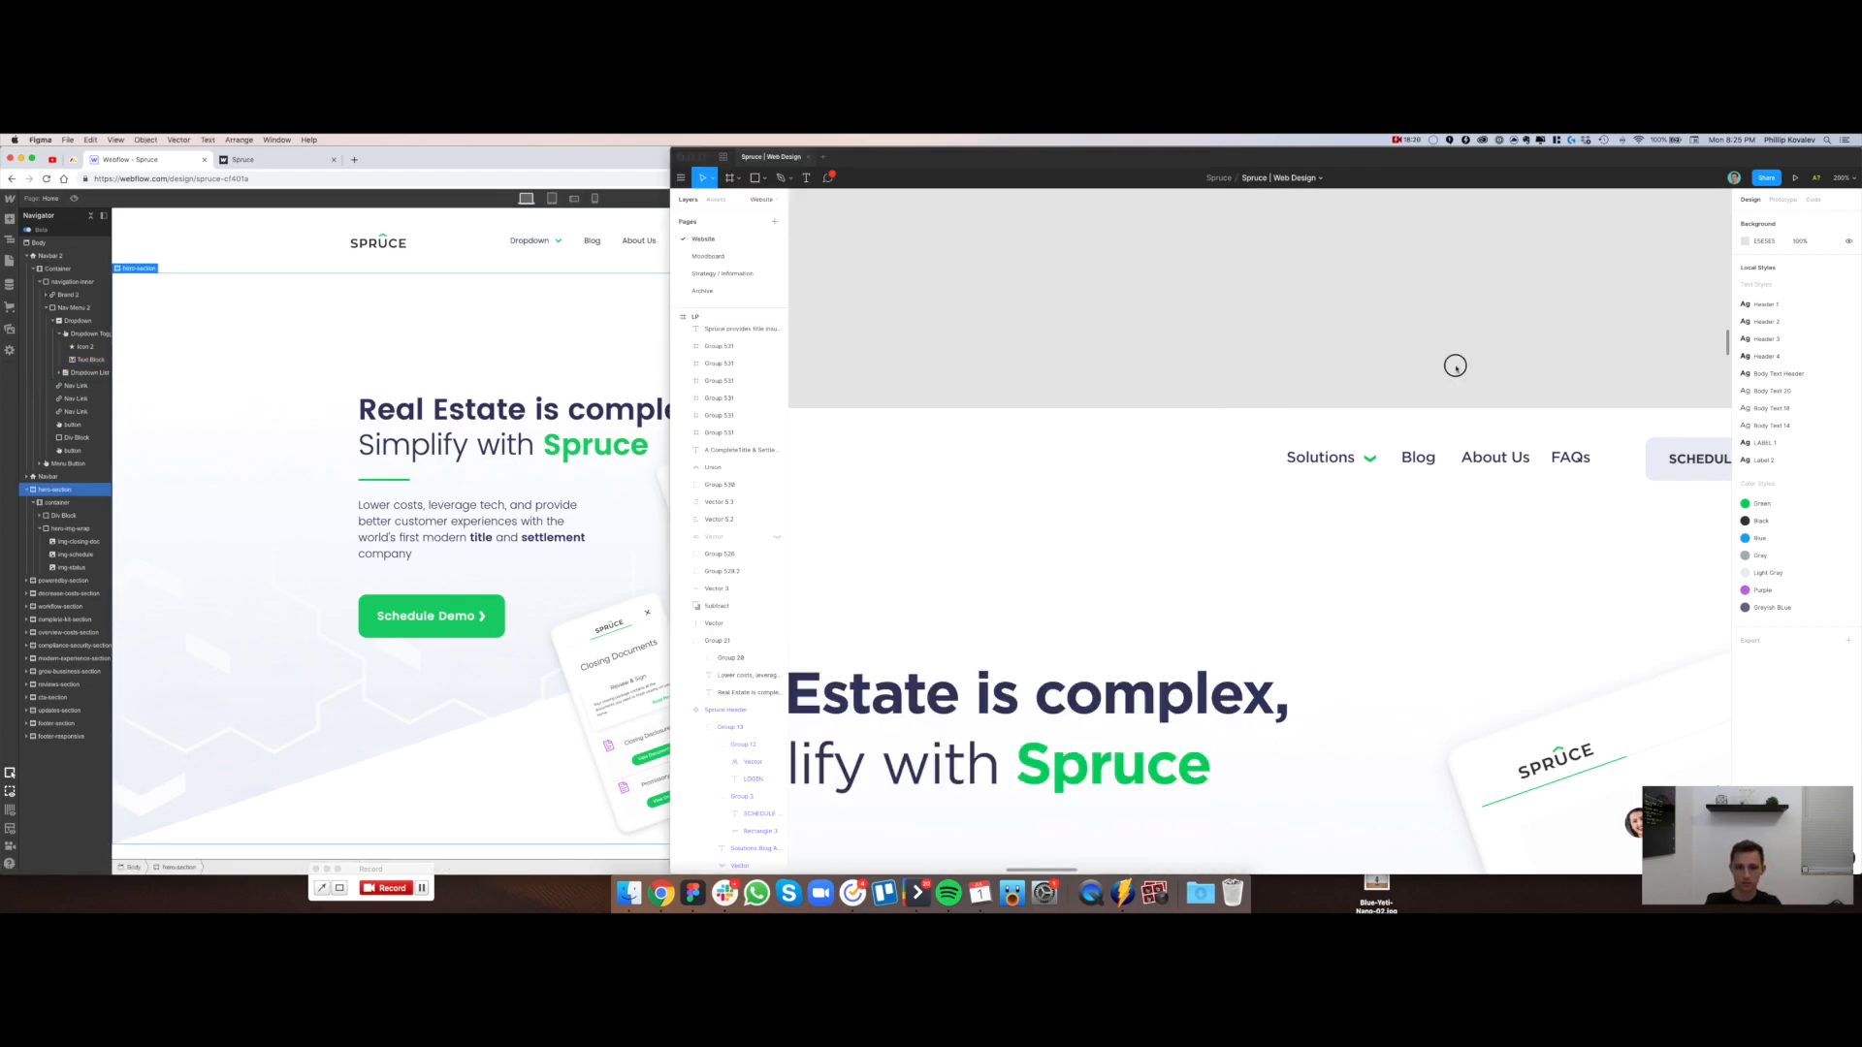
pyautogui.click(582, 369)
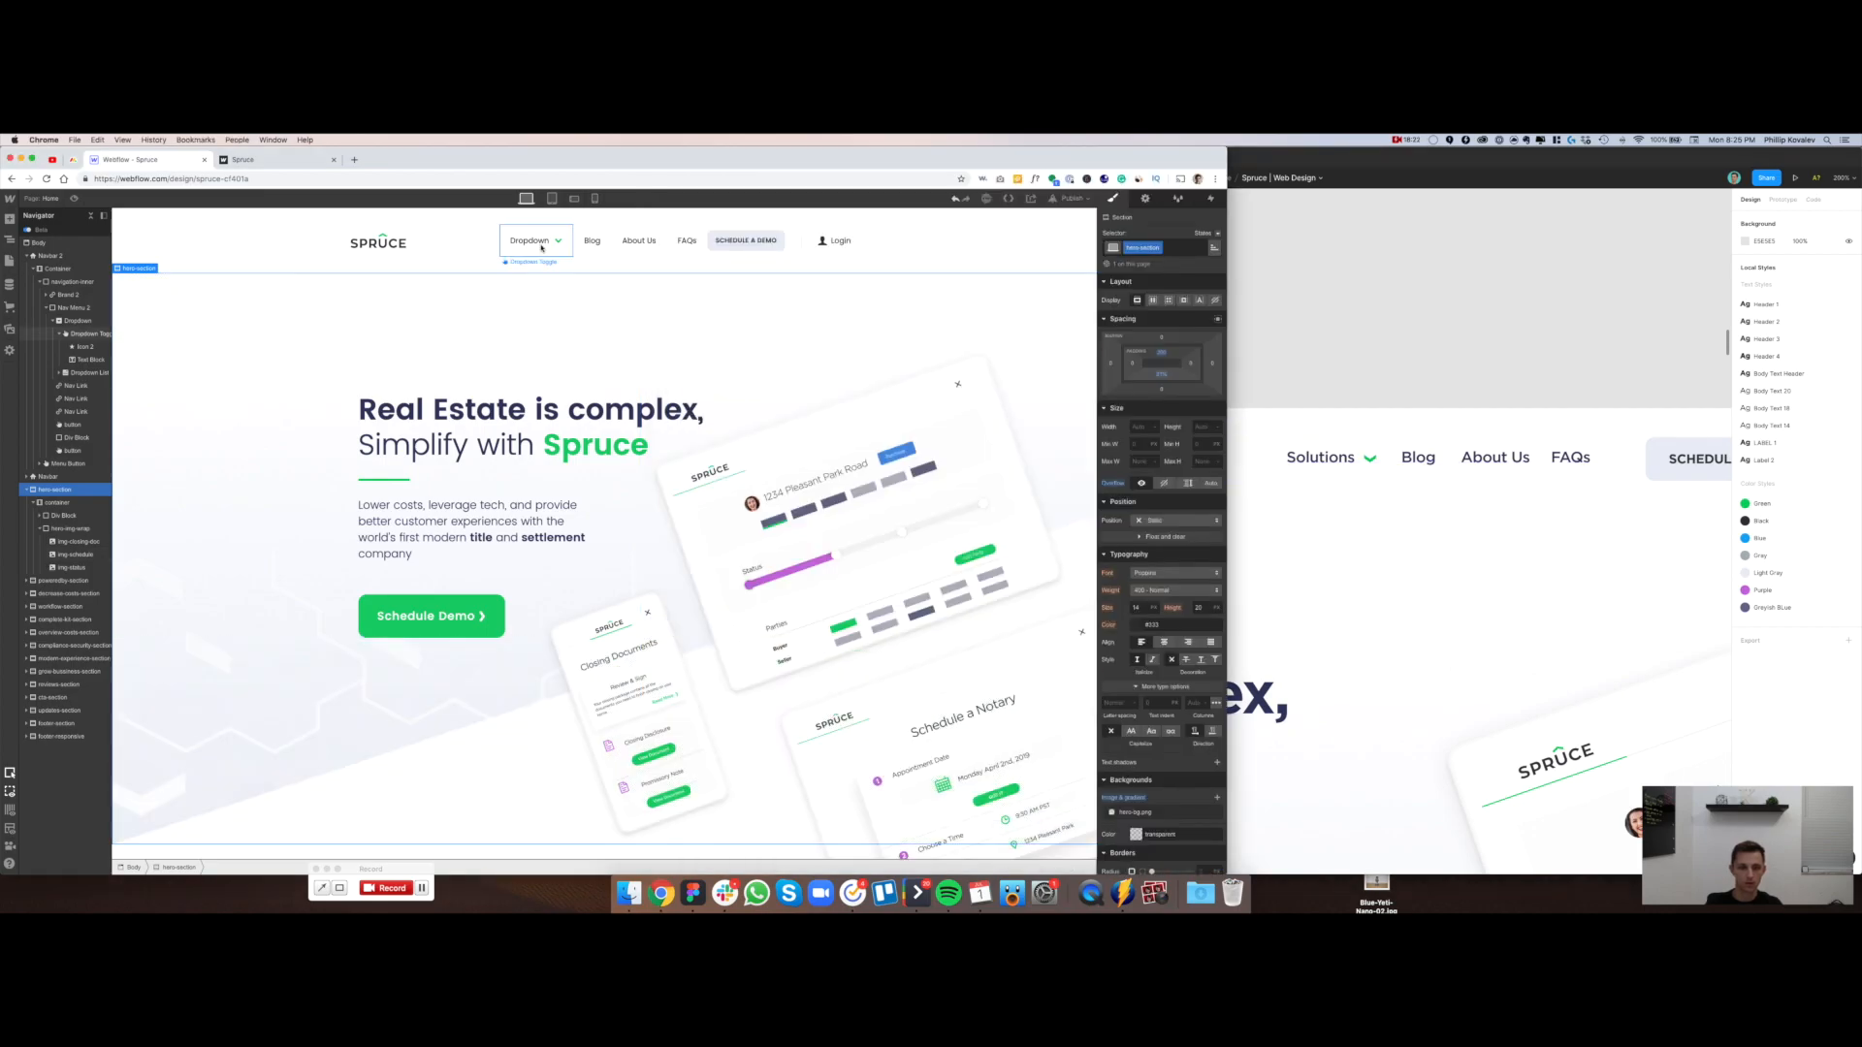
pyautogui.click(1321, 458)
pyautogui.click(1321, 459)
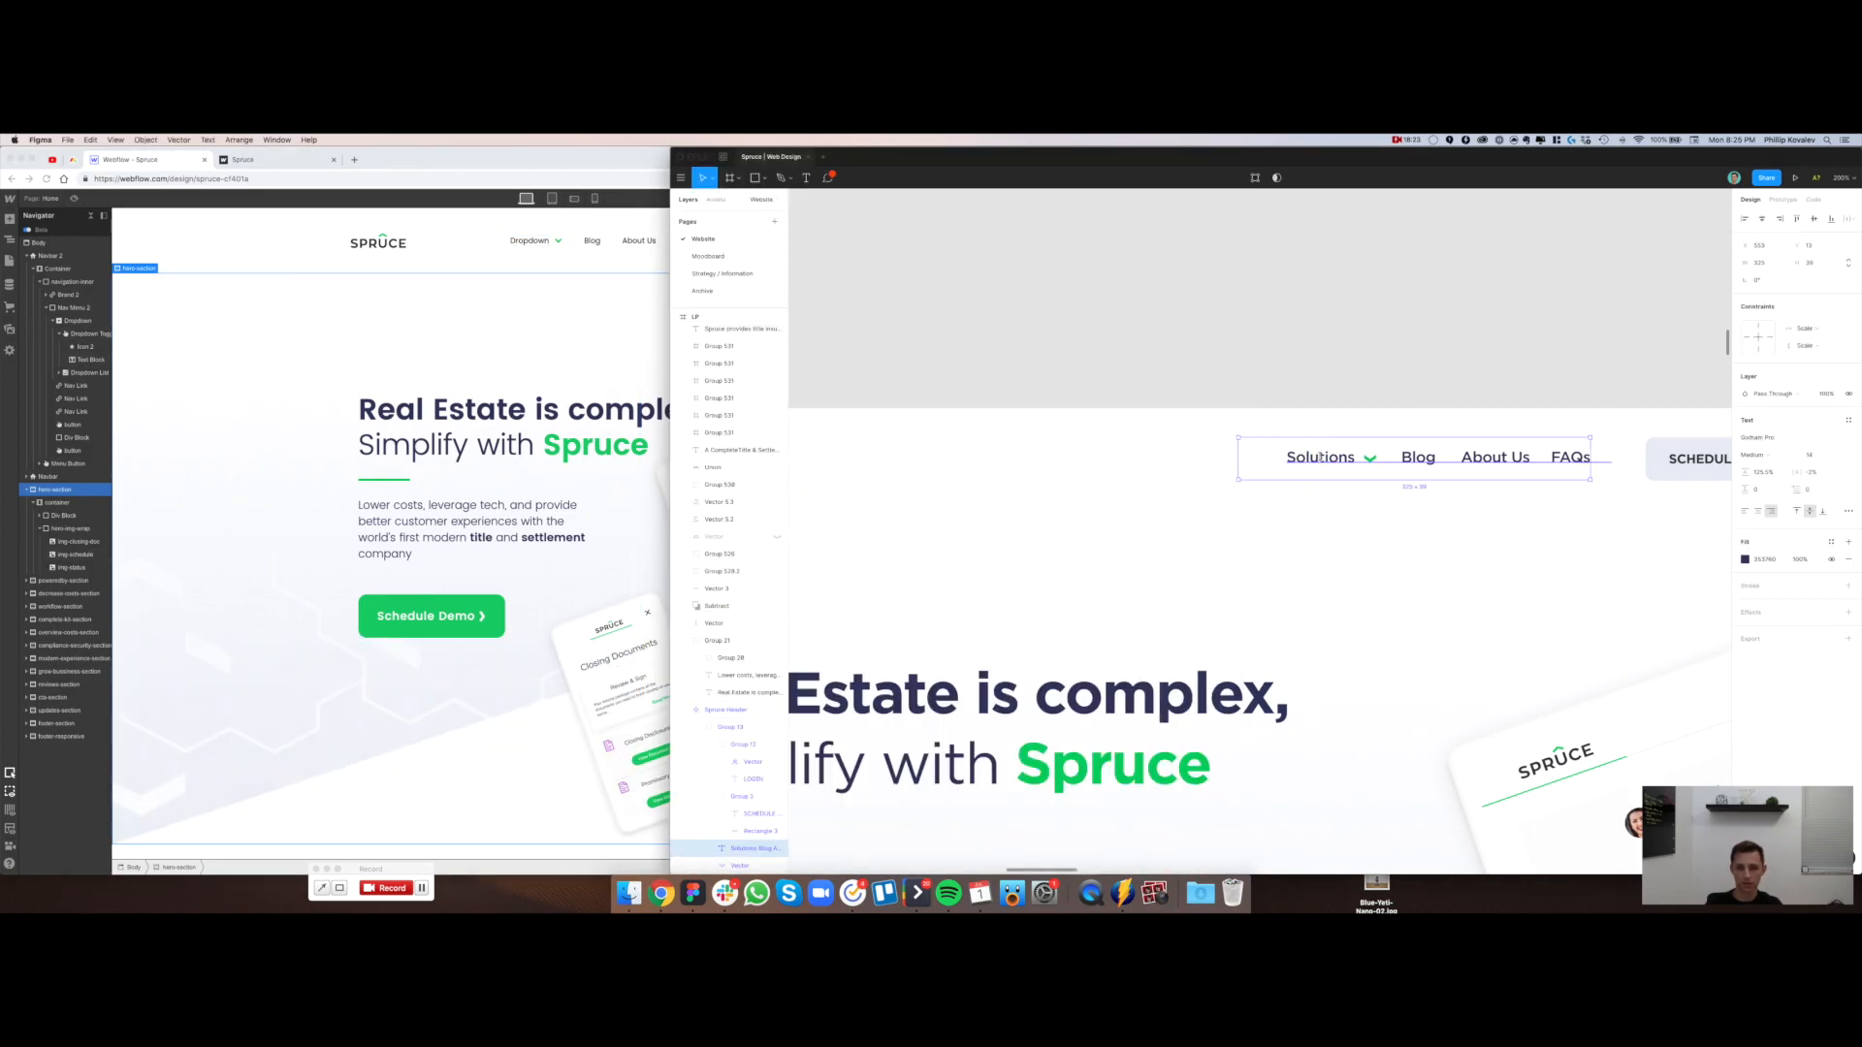
pyautogui.doubleClick(1321, 459)
pyautogui.press('Escape')
pyautogui.press('Escape')
pyautogui.click(337, 311)
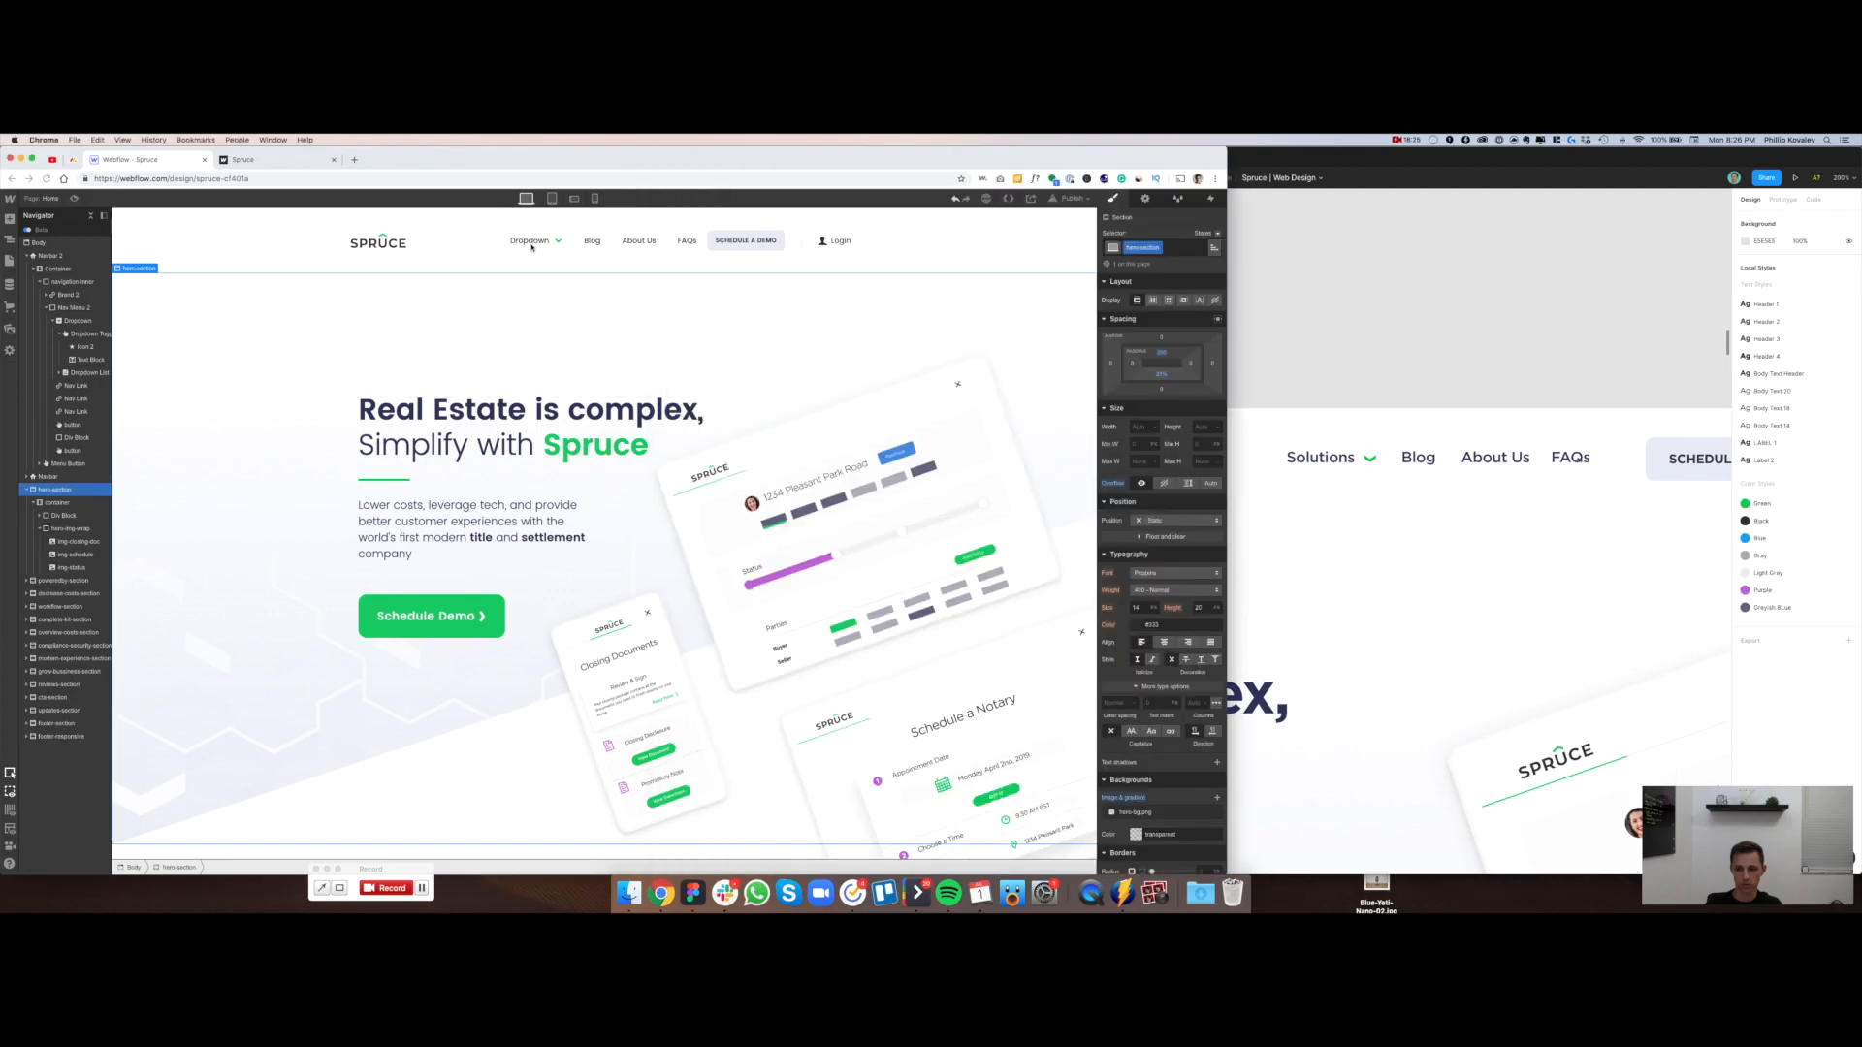
pyautogui.click(527, 244)
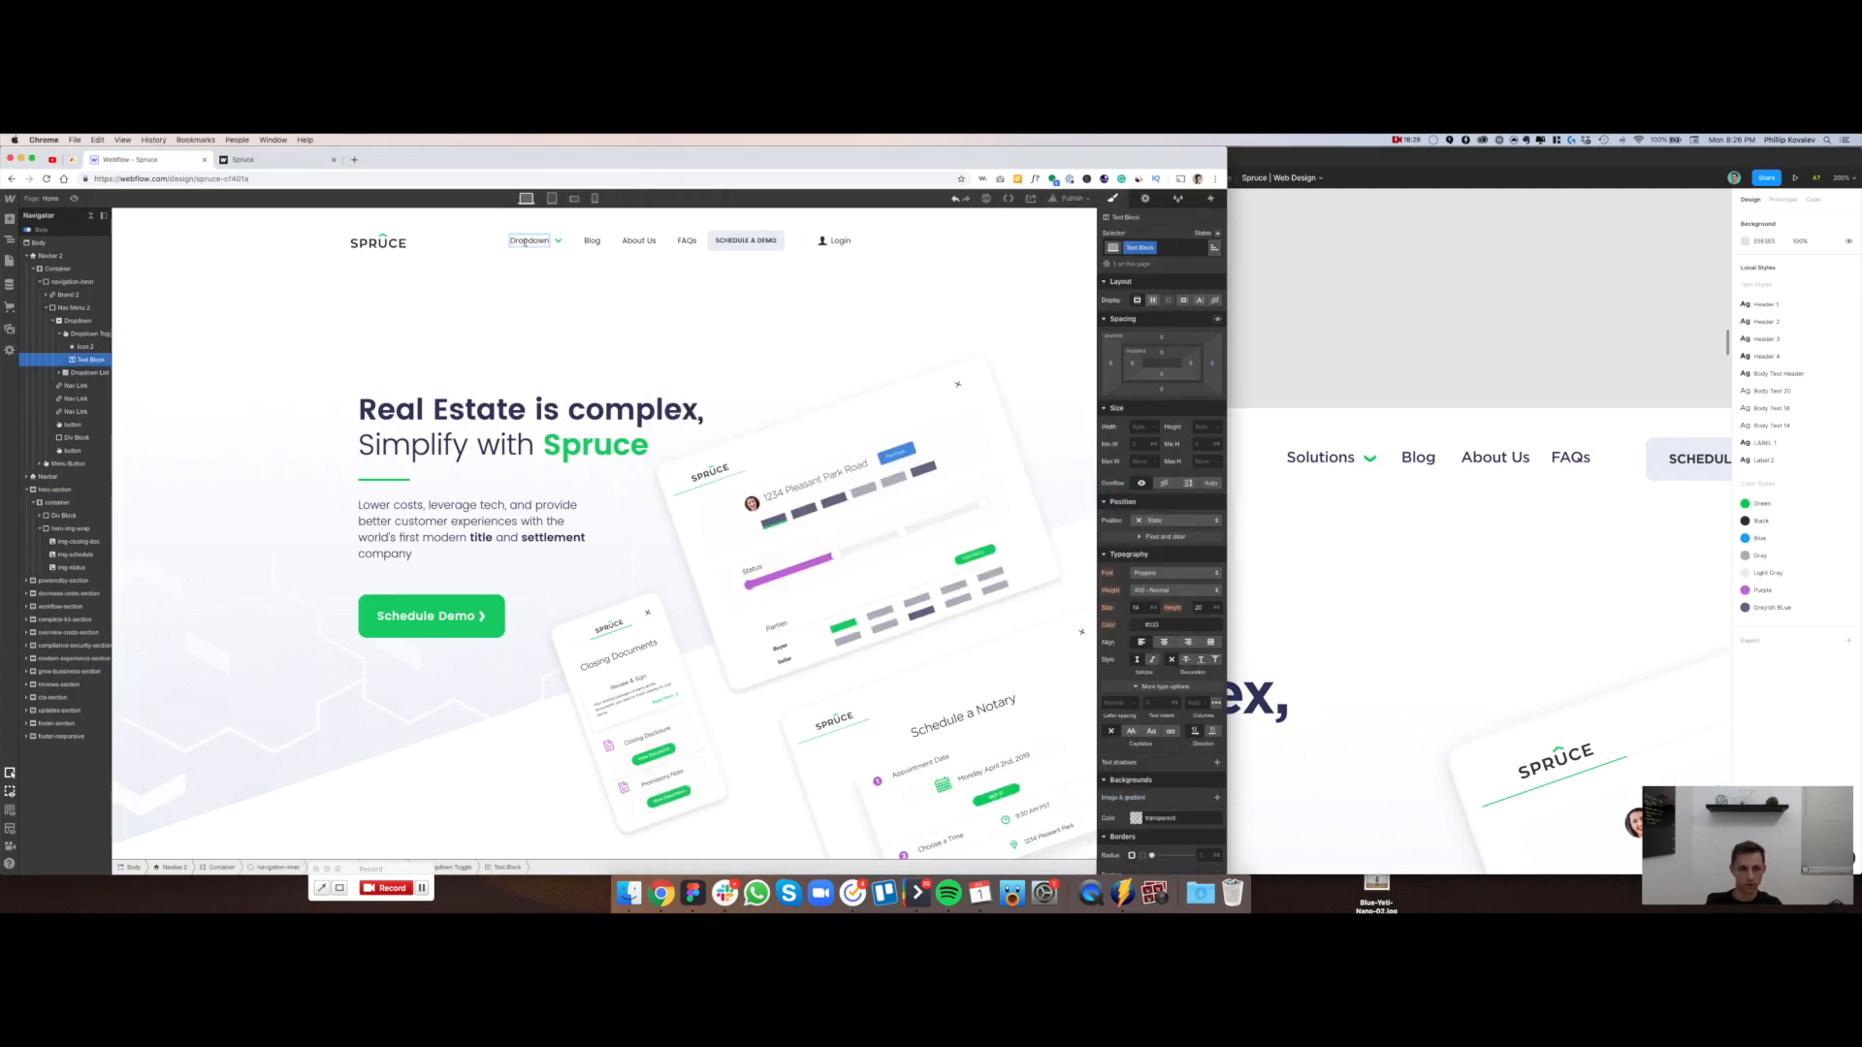
pyautogui.press('super+a')
pyautogui.write('Solutions')
pyautogui.click(824, 317)
# Zoom the Figma design to 100% and compare its header with the page preview in Webflow
pyautogui.click(1446, 356)
pyautogui.moveTo(1315, 361); pyautogui.dragTo(1273, 422)
pyautogui.hotkey('shift', '0')
pyautogui.click(75, 199)
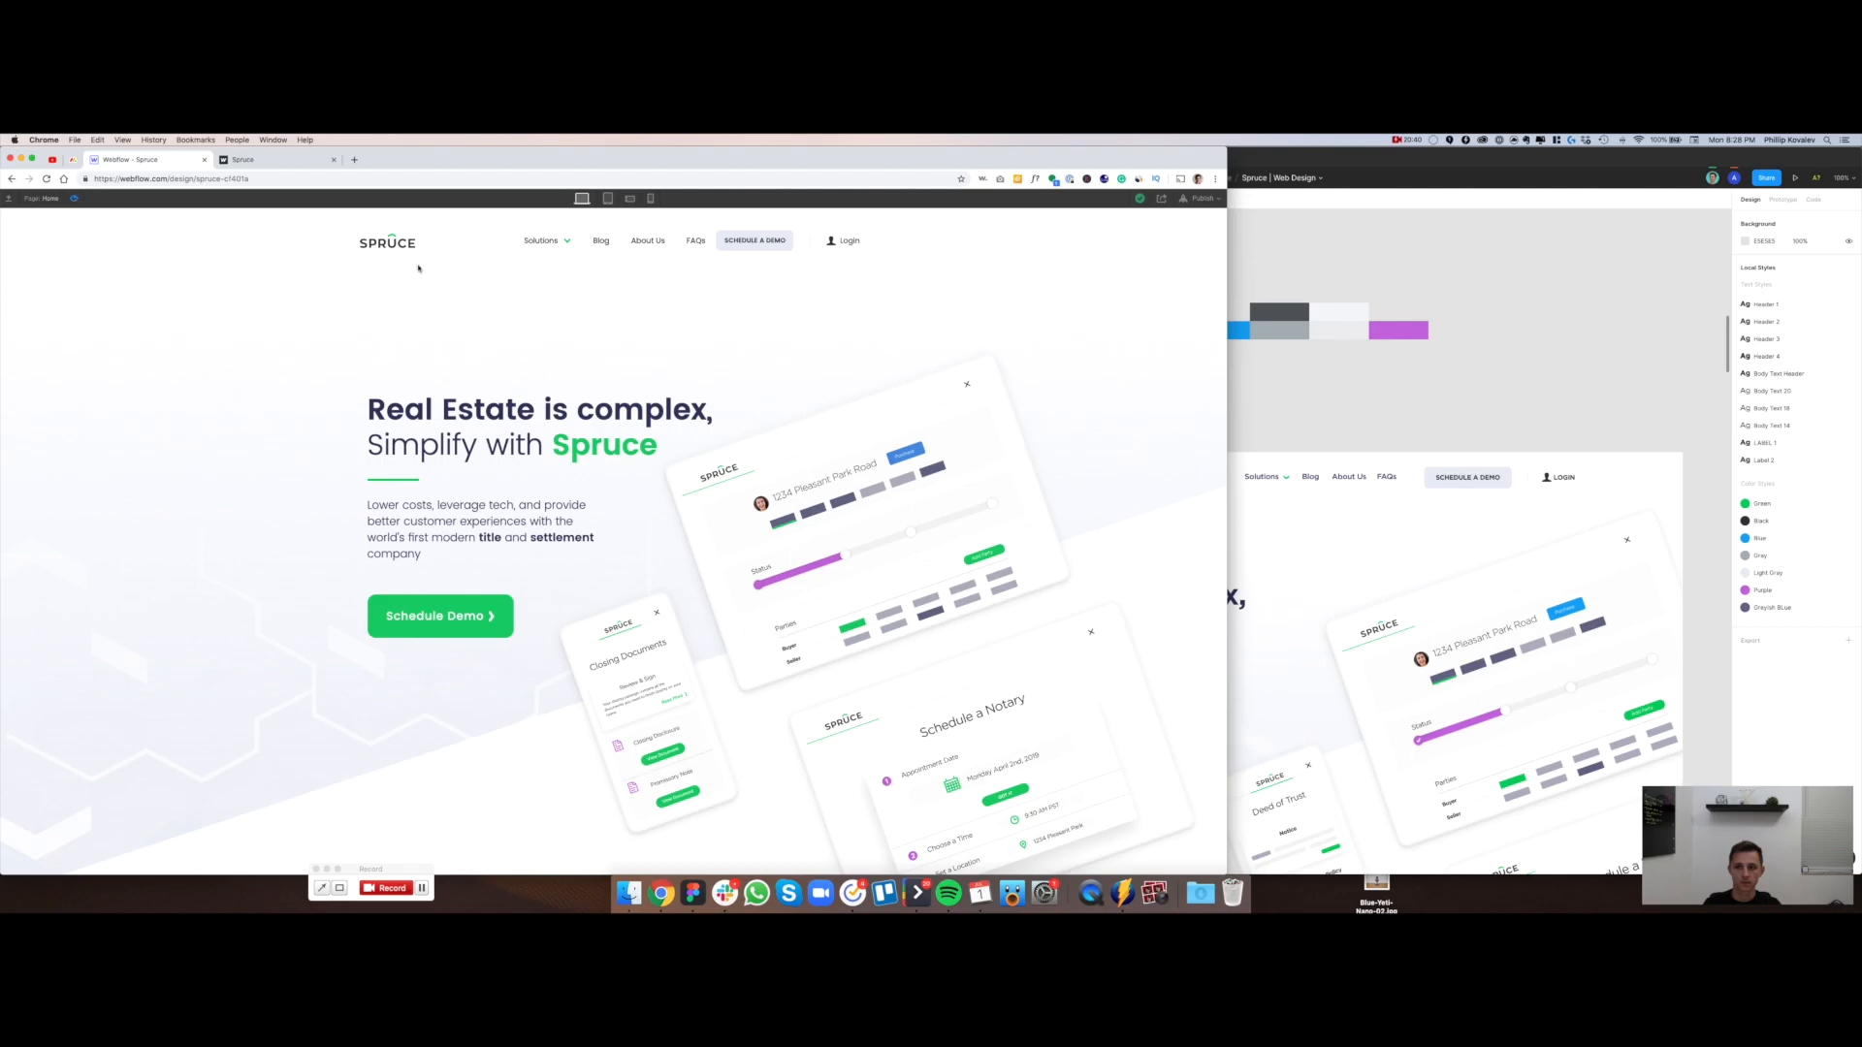
pyautogui.press('super+shift+p')
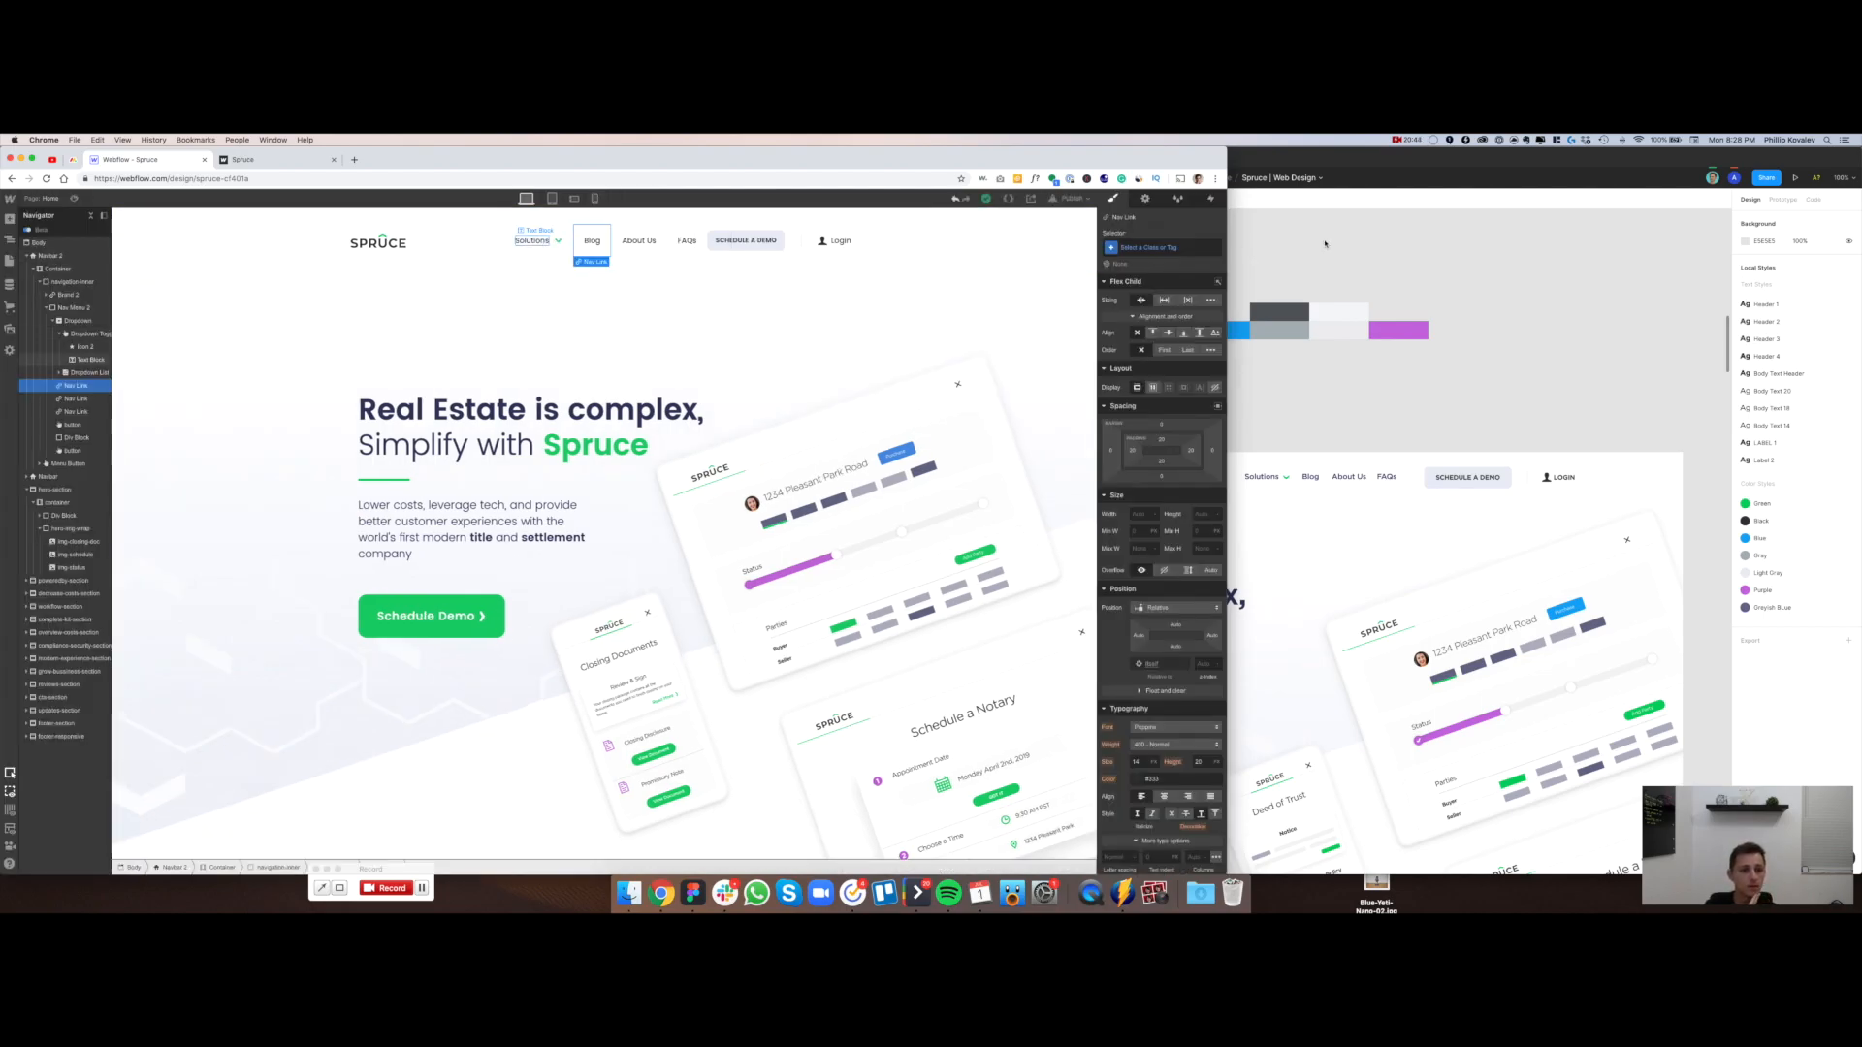
# Show the Solutions dropdown's menu open on the canvas through its dropdown settings
pyautogui.click(1145, 199)
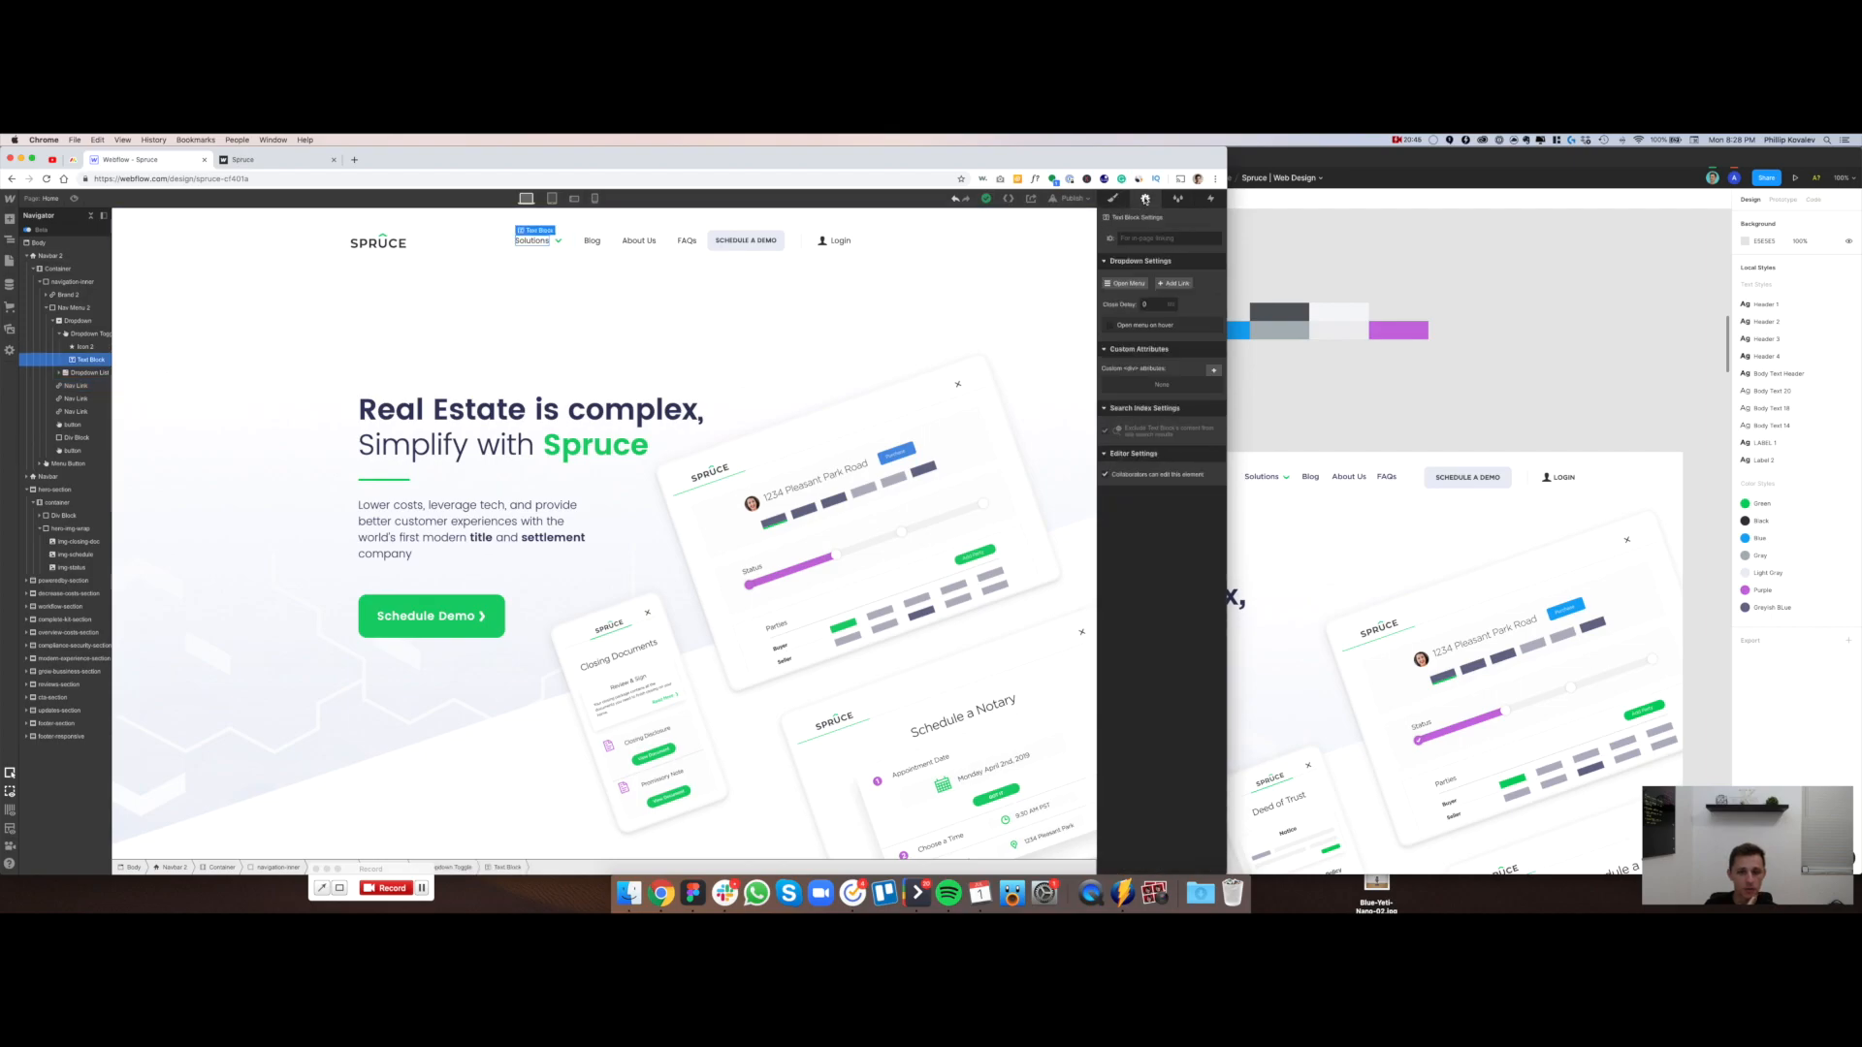
pyautogui.click(1125, 284)
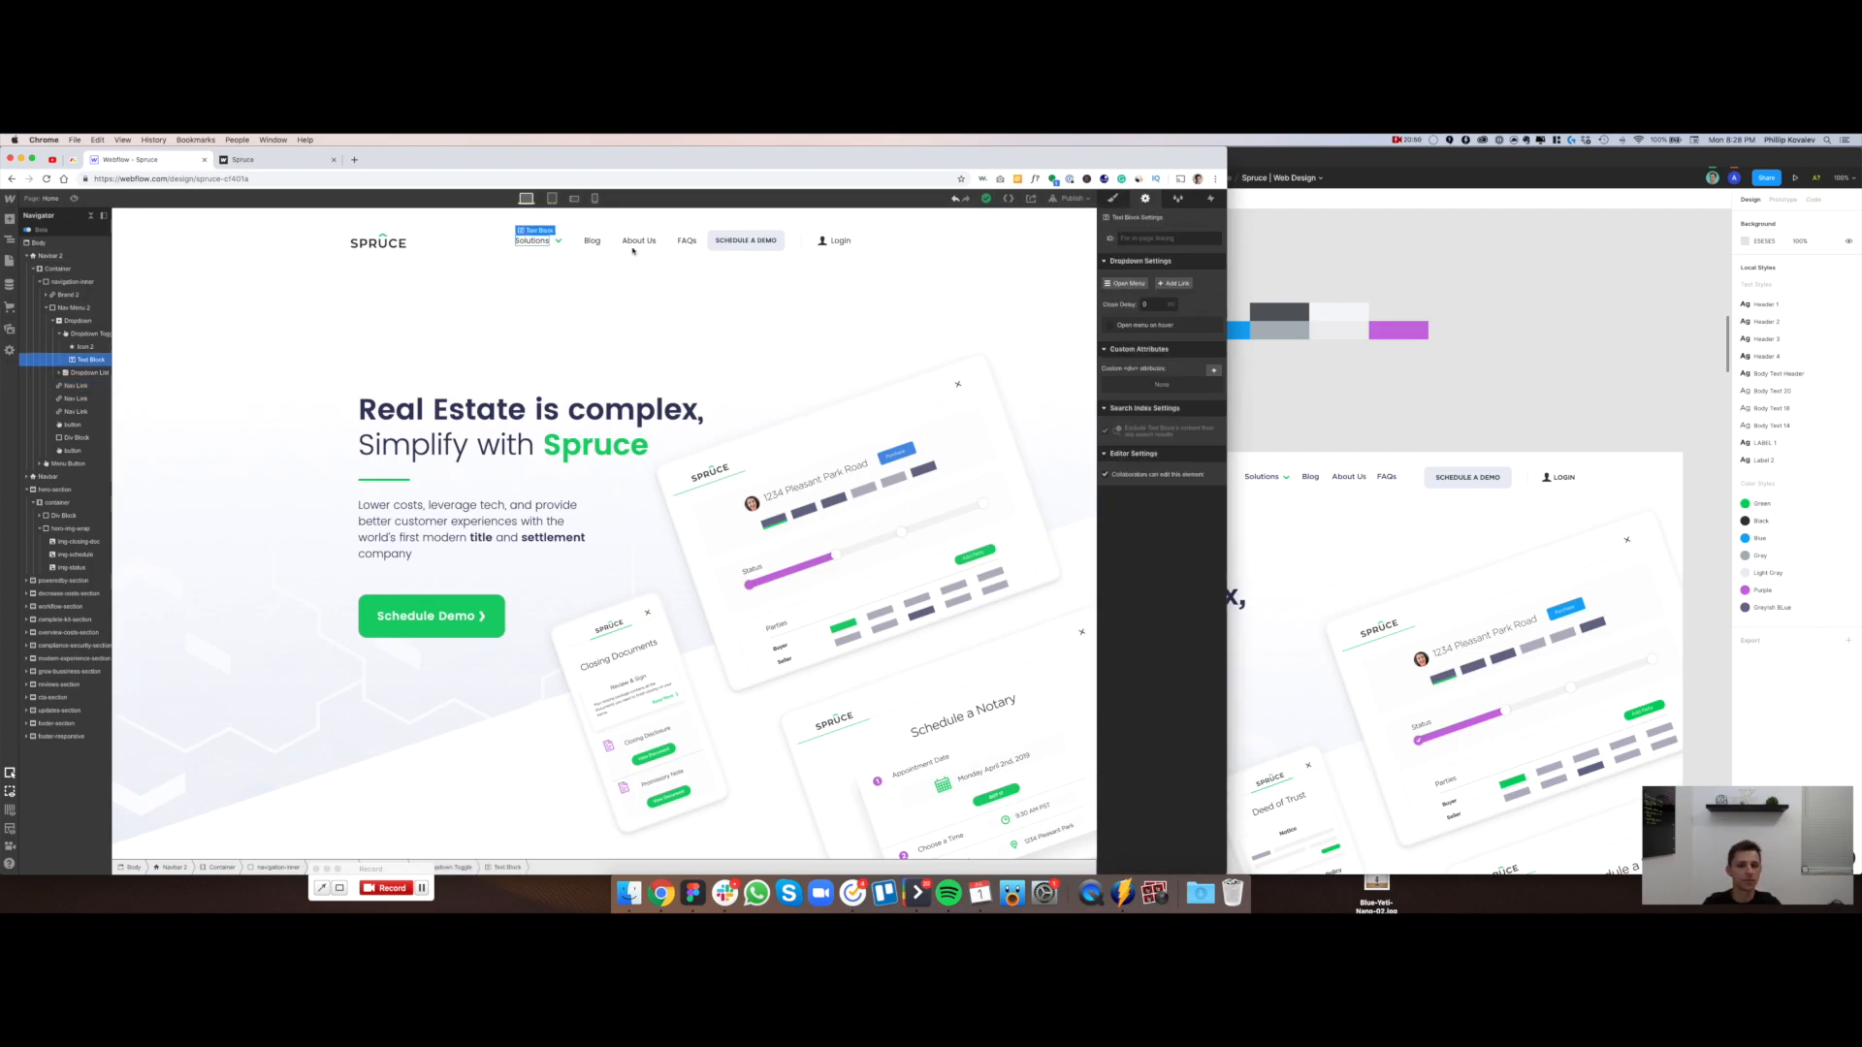
pyautogui.click(1128, 284)
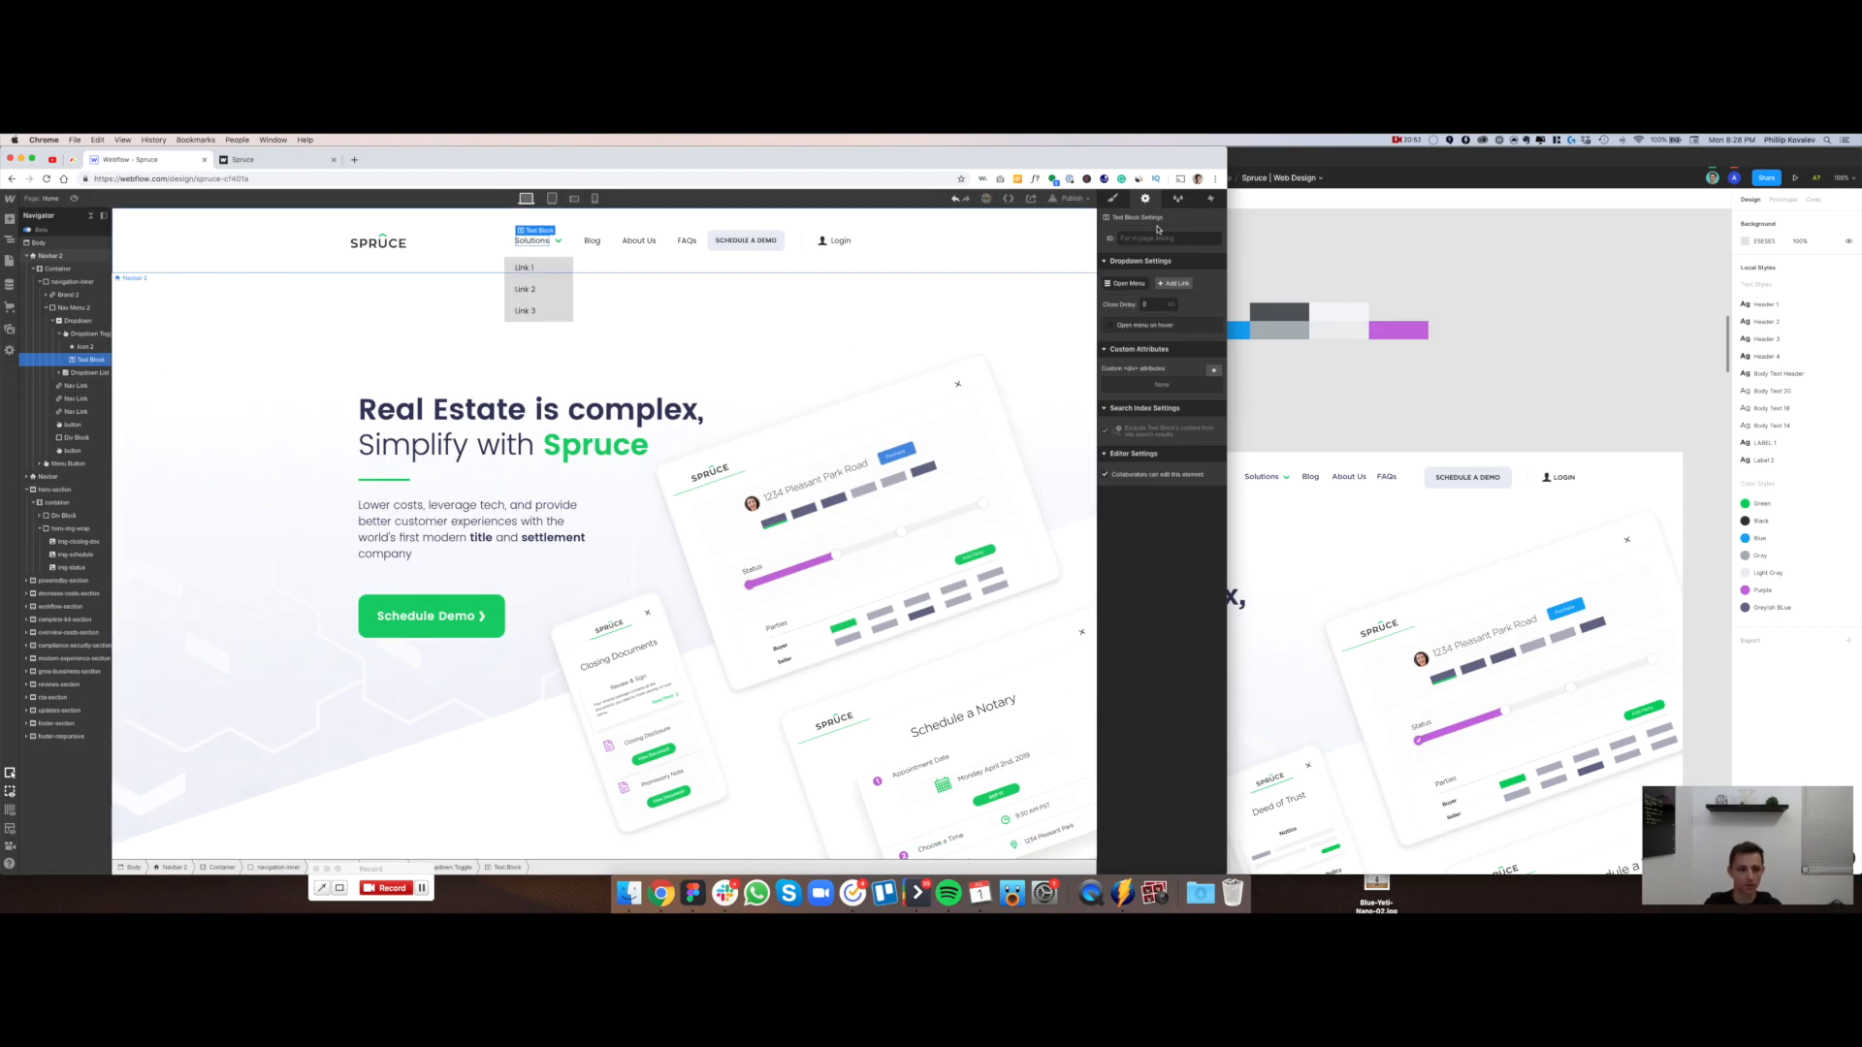
# Set the background color of the Dropdown List containing Link 1 to Link 3 to white
pyautogui.click(1113, 198)
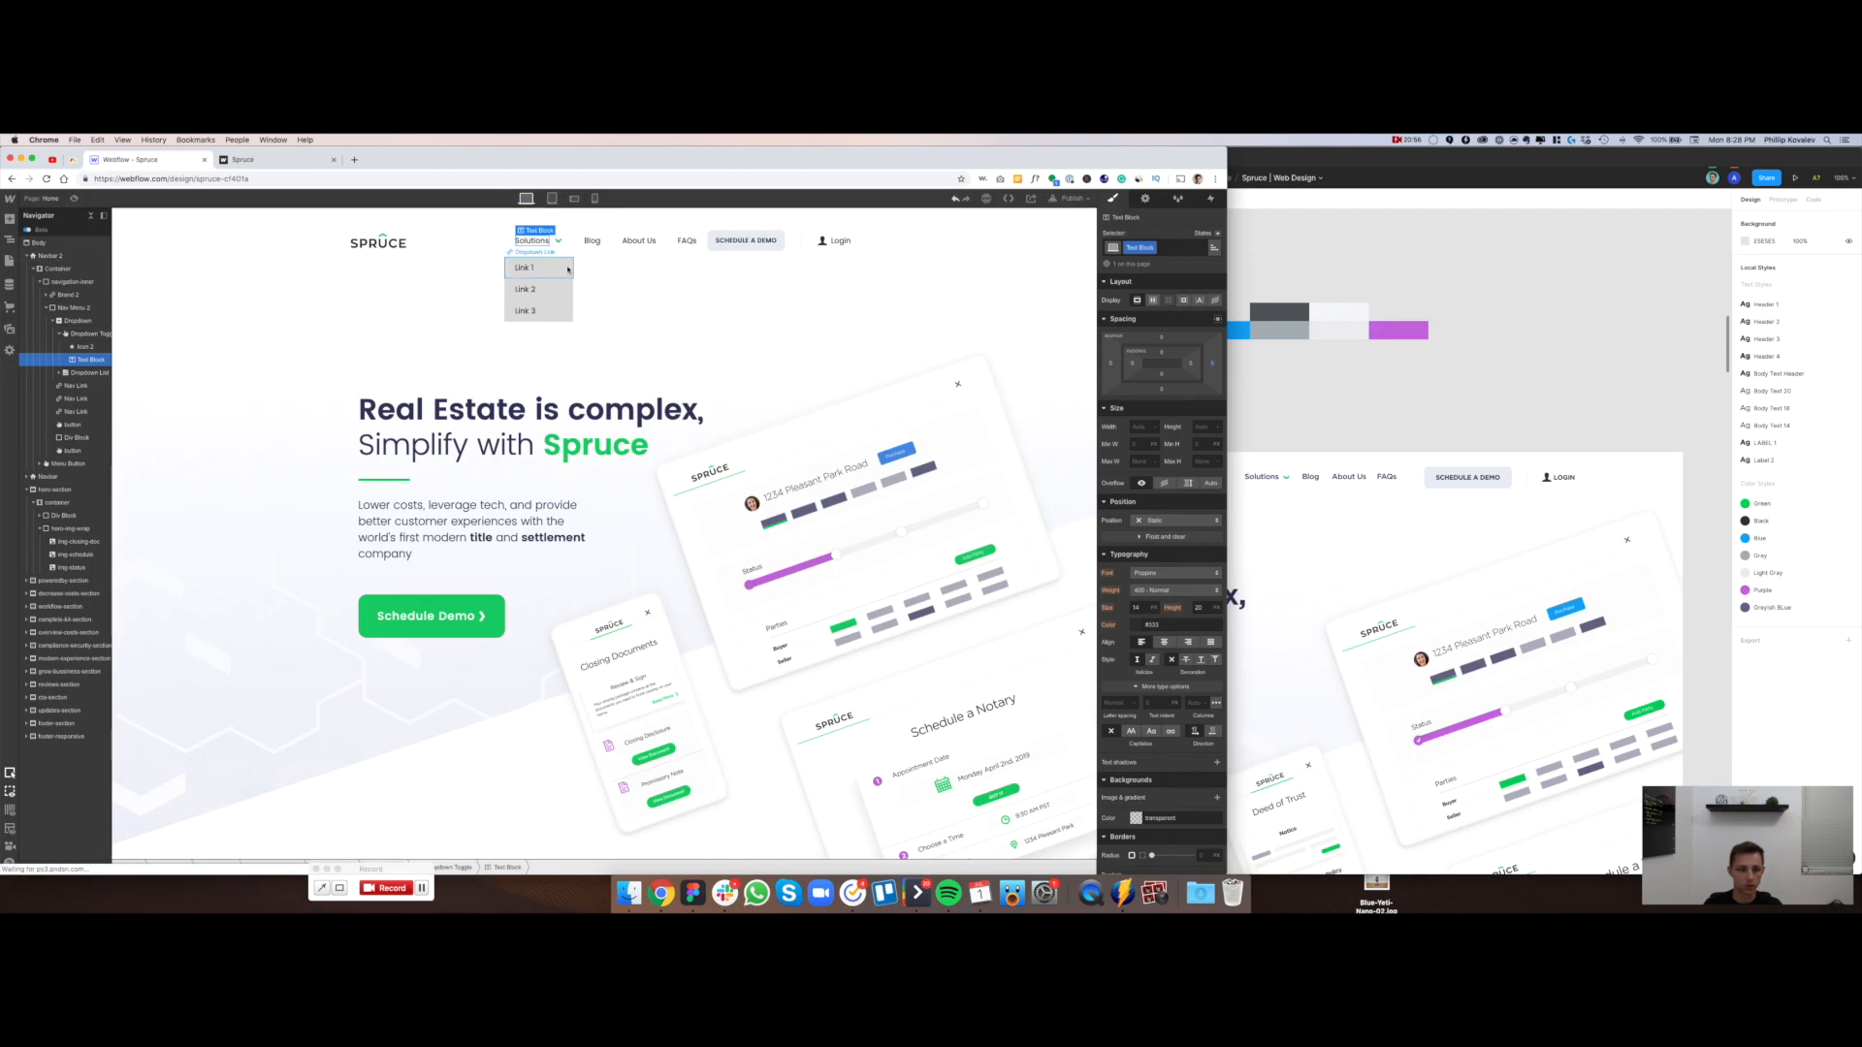
pyautogui.click(524, 268)
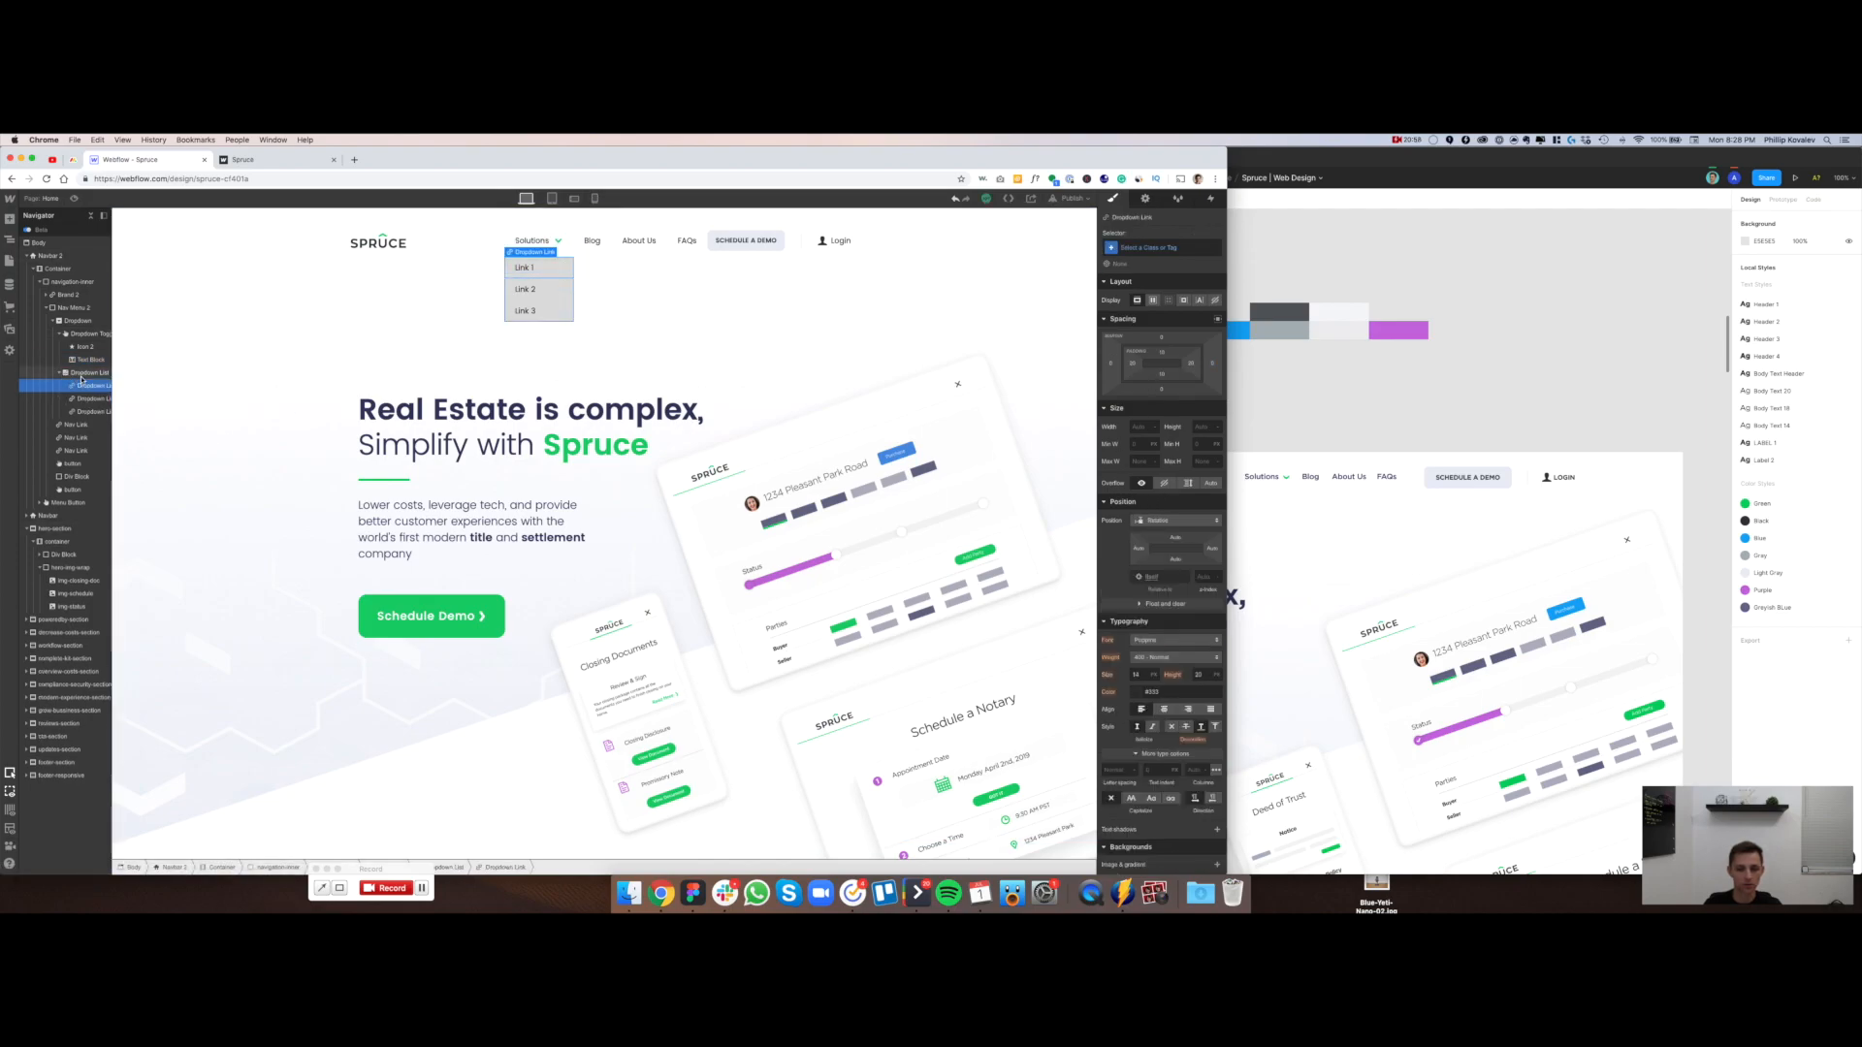
pyautogui.press('Up')
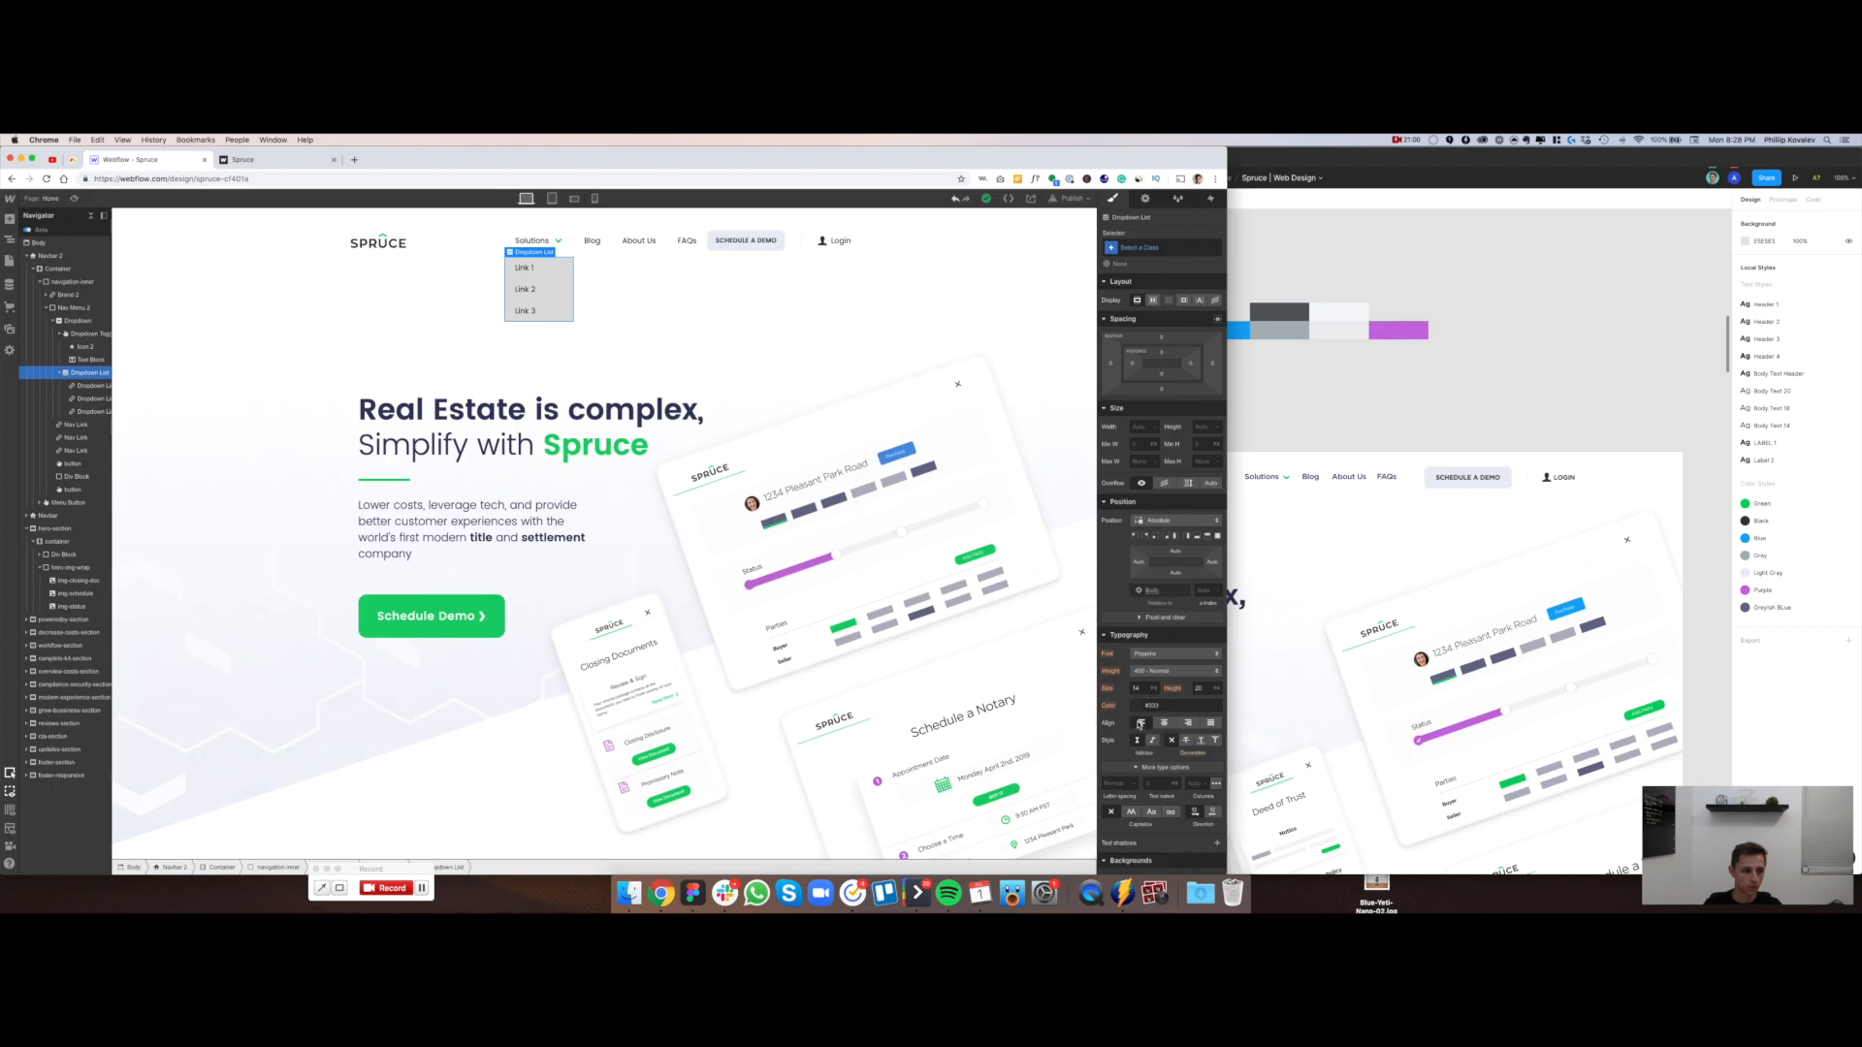
pyautogui.scroll(-5, 1139, 722)
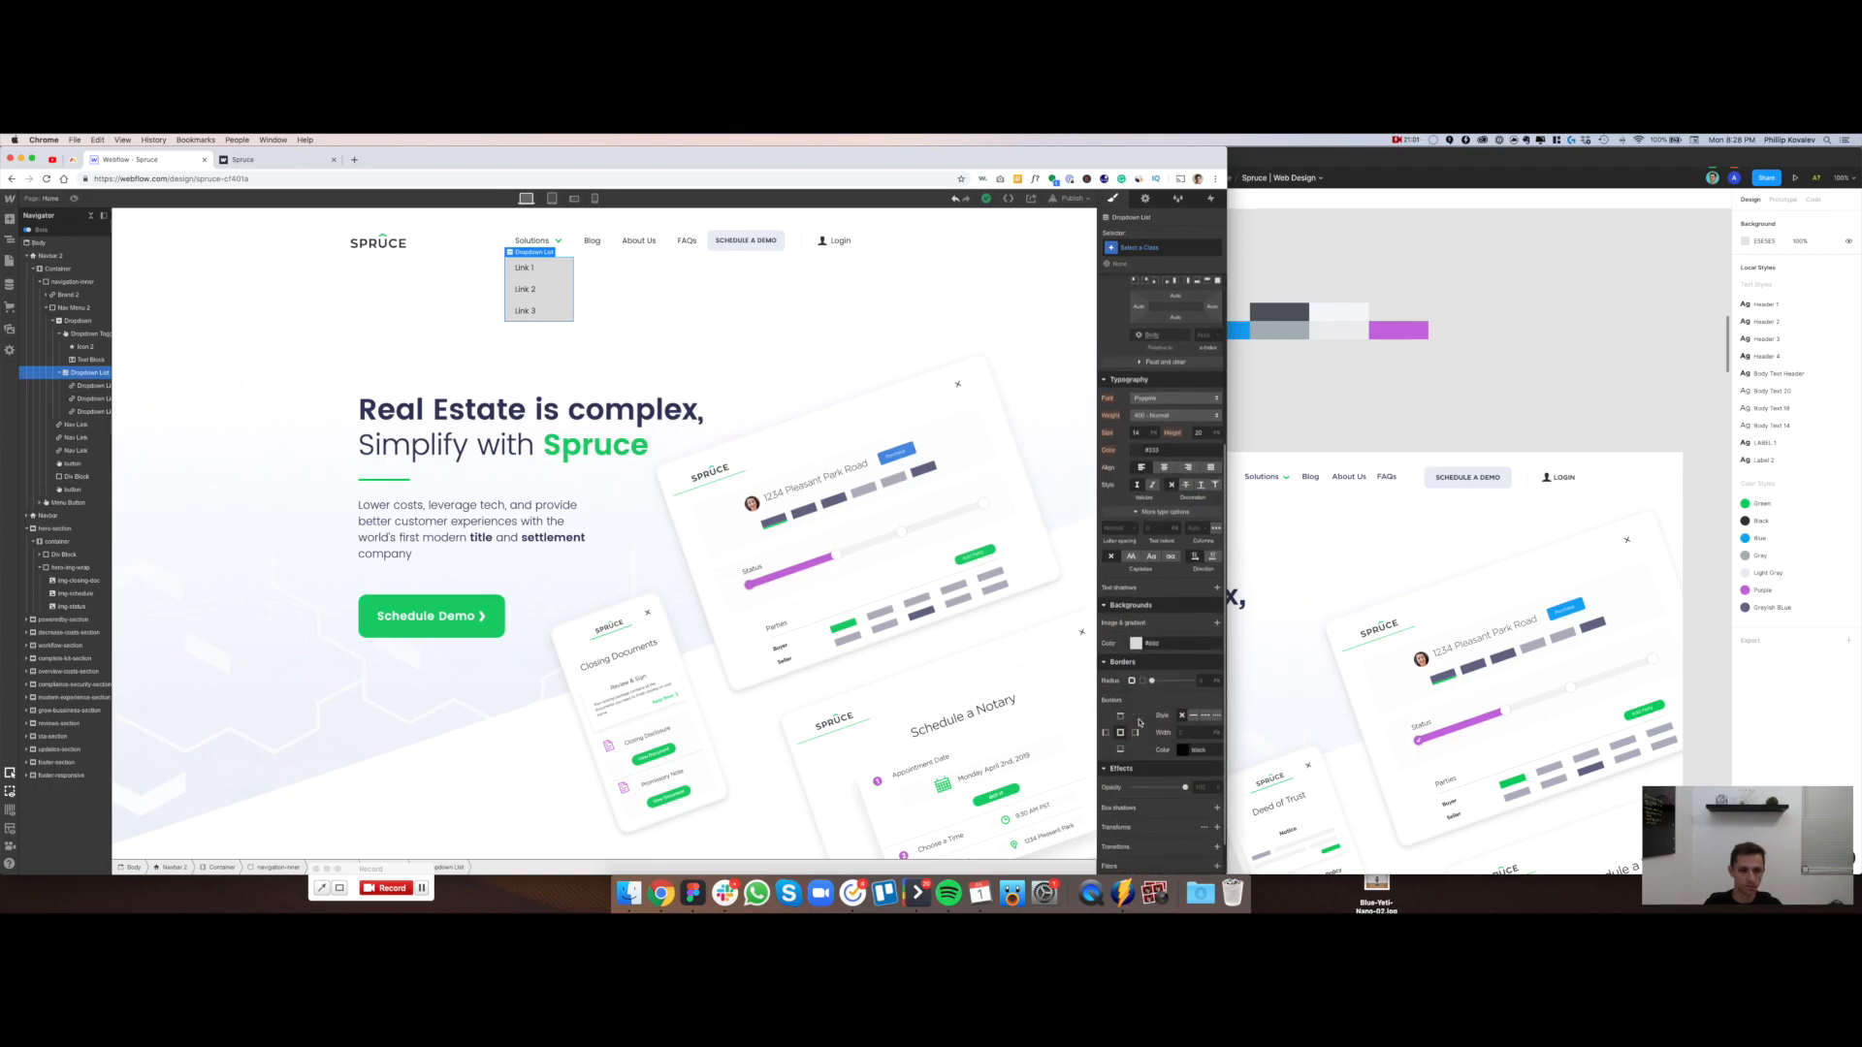
pyautogui.click(1135, 644)
pyautogui.click(1117, 813)
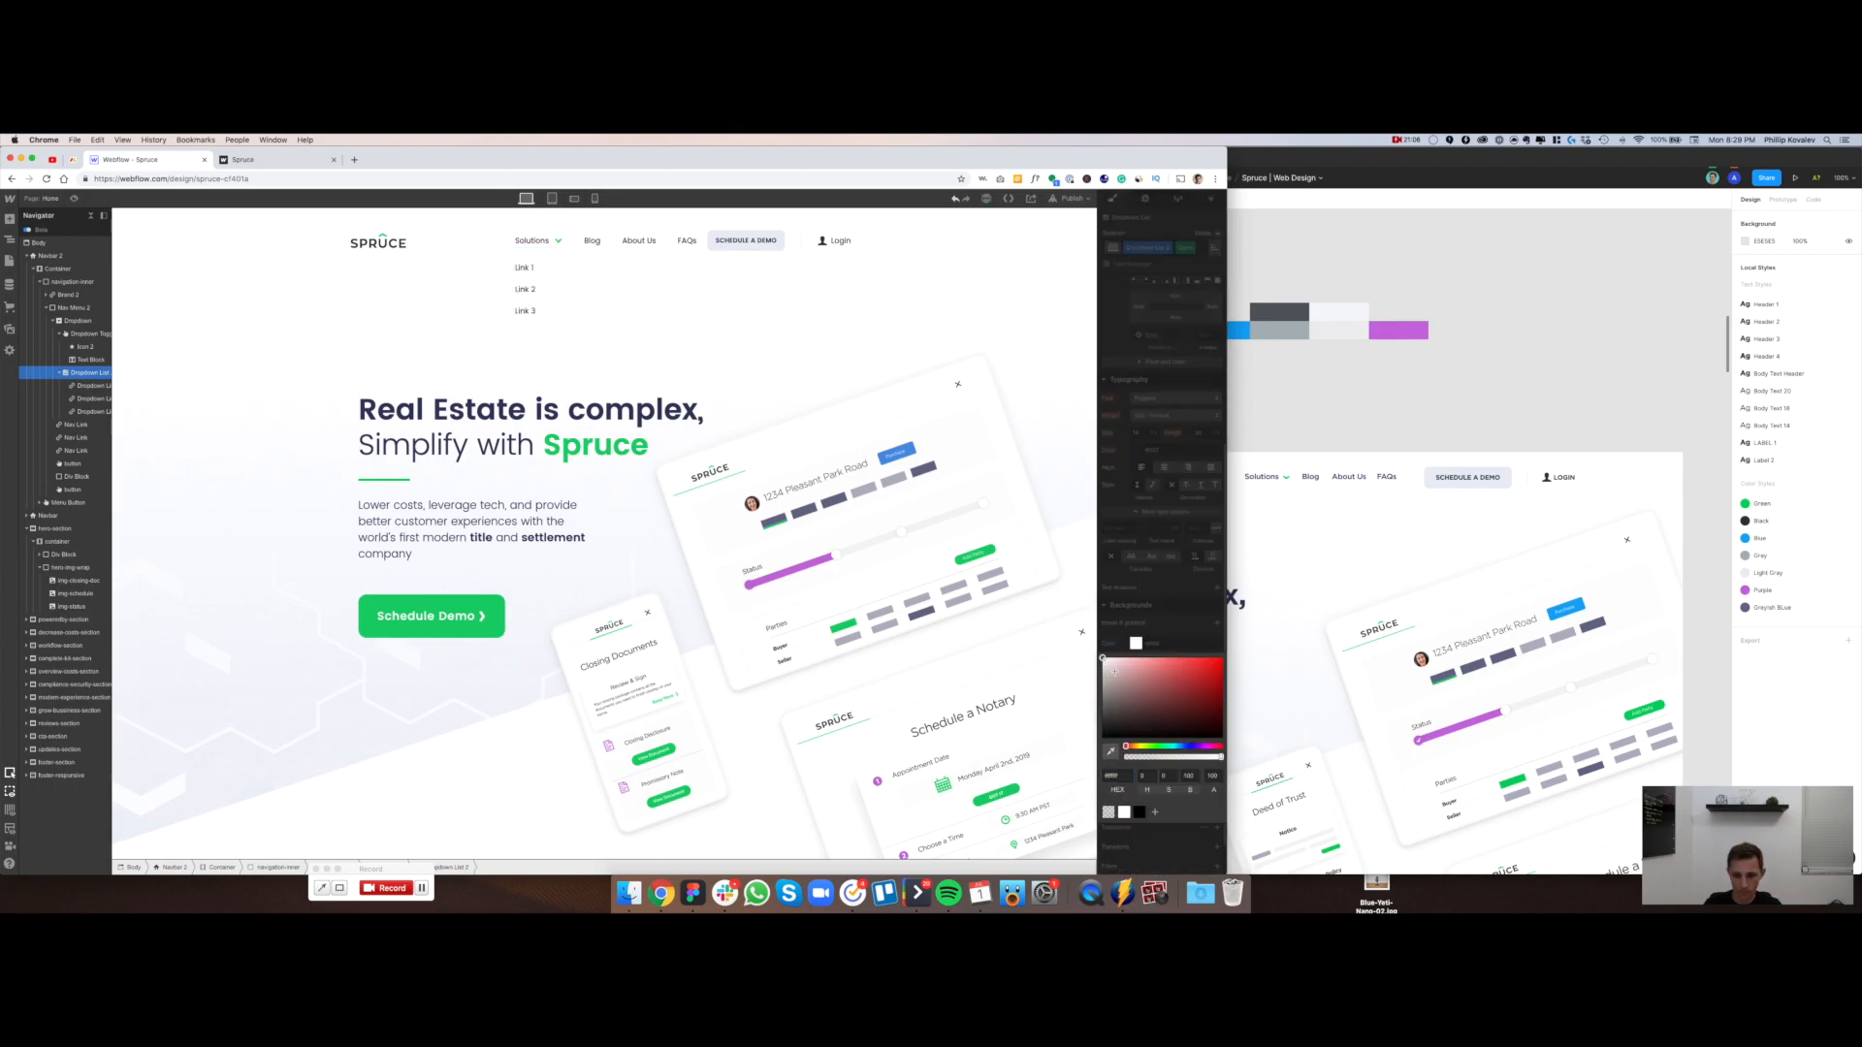
# Add an outer box shadow to the Solutions Dropdown List and increase its blur and distance
pyautogui.click(1166, 577)
pyautogui.scroll(-1, 1182, 657)
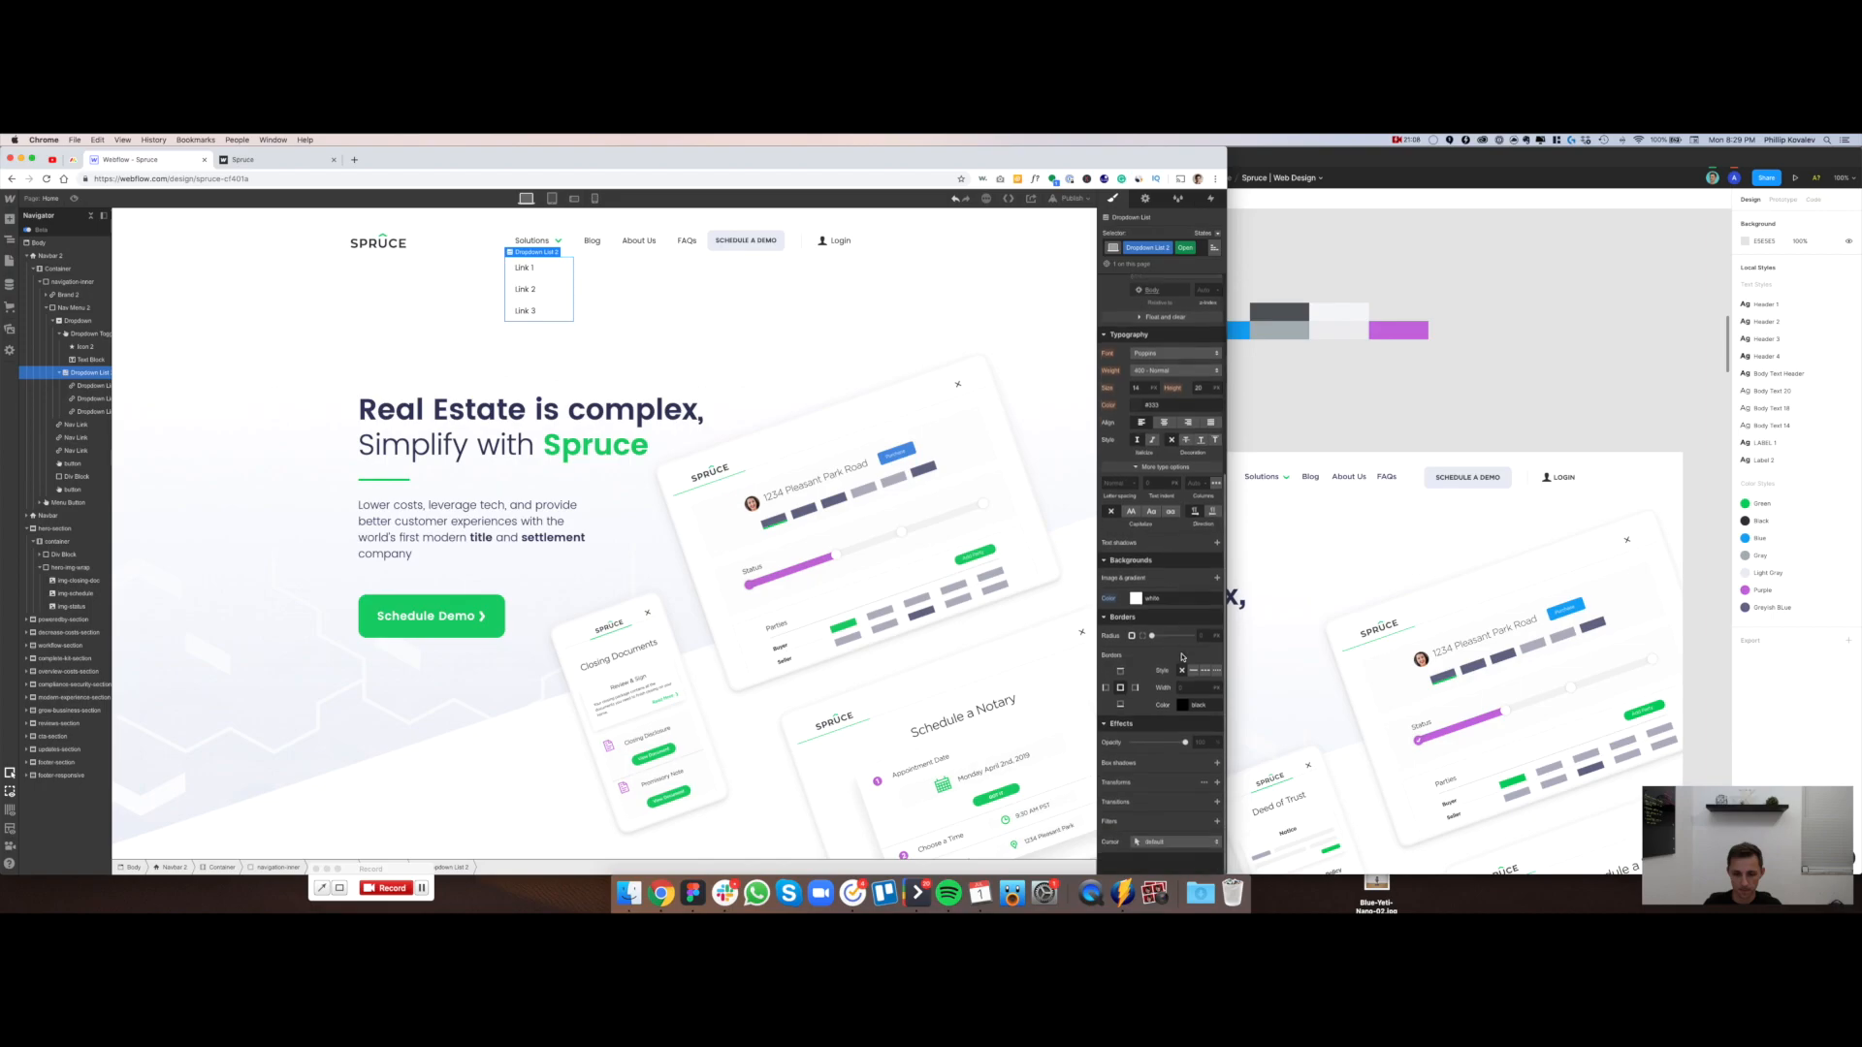
pyautogui.click(1217, 765)
pyautogui.click(1164, 800)
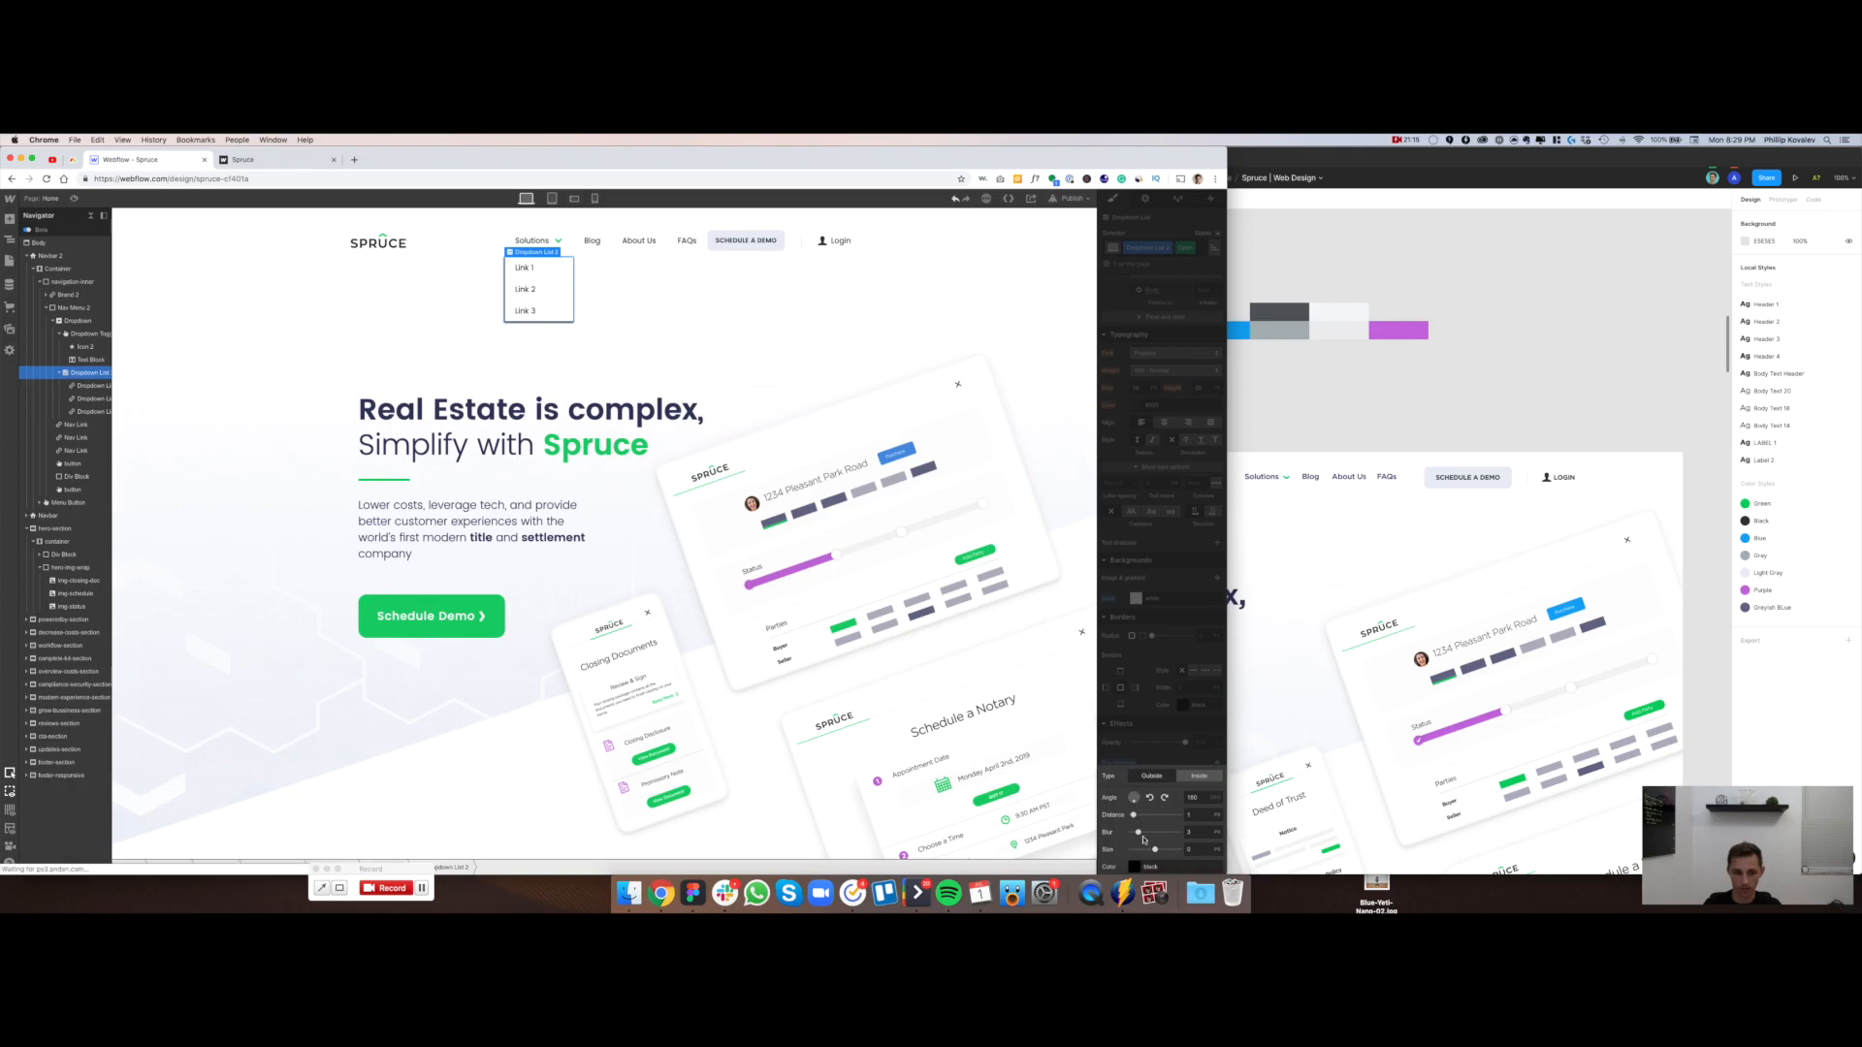
pyautogui.moveTo(1139, 832); pyautogui.dragTo(1154, 832)
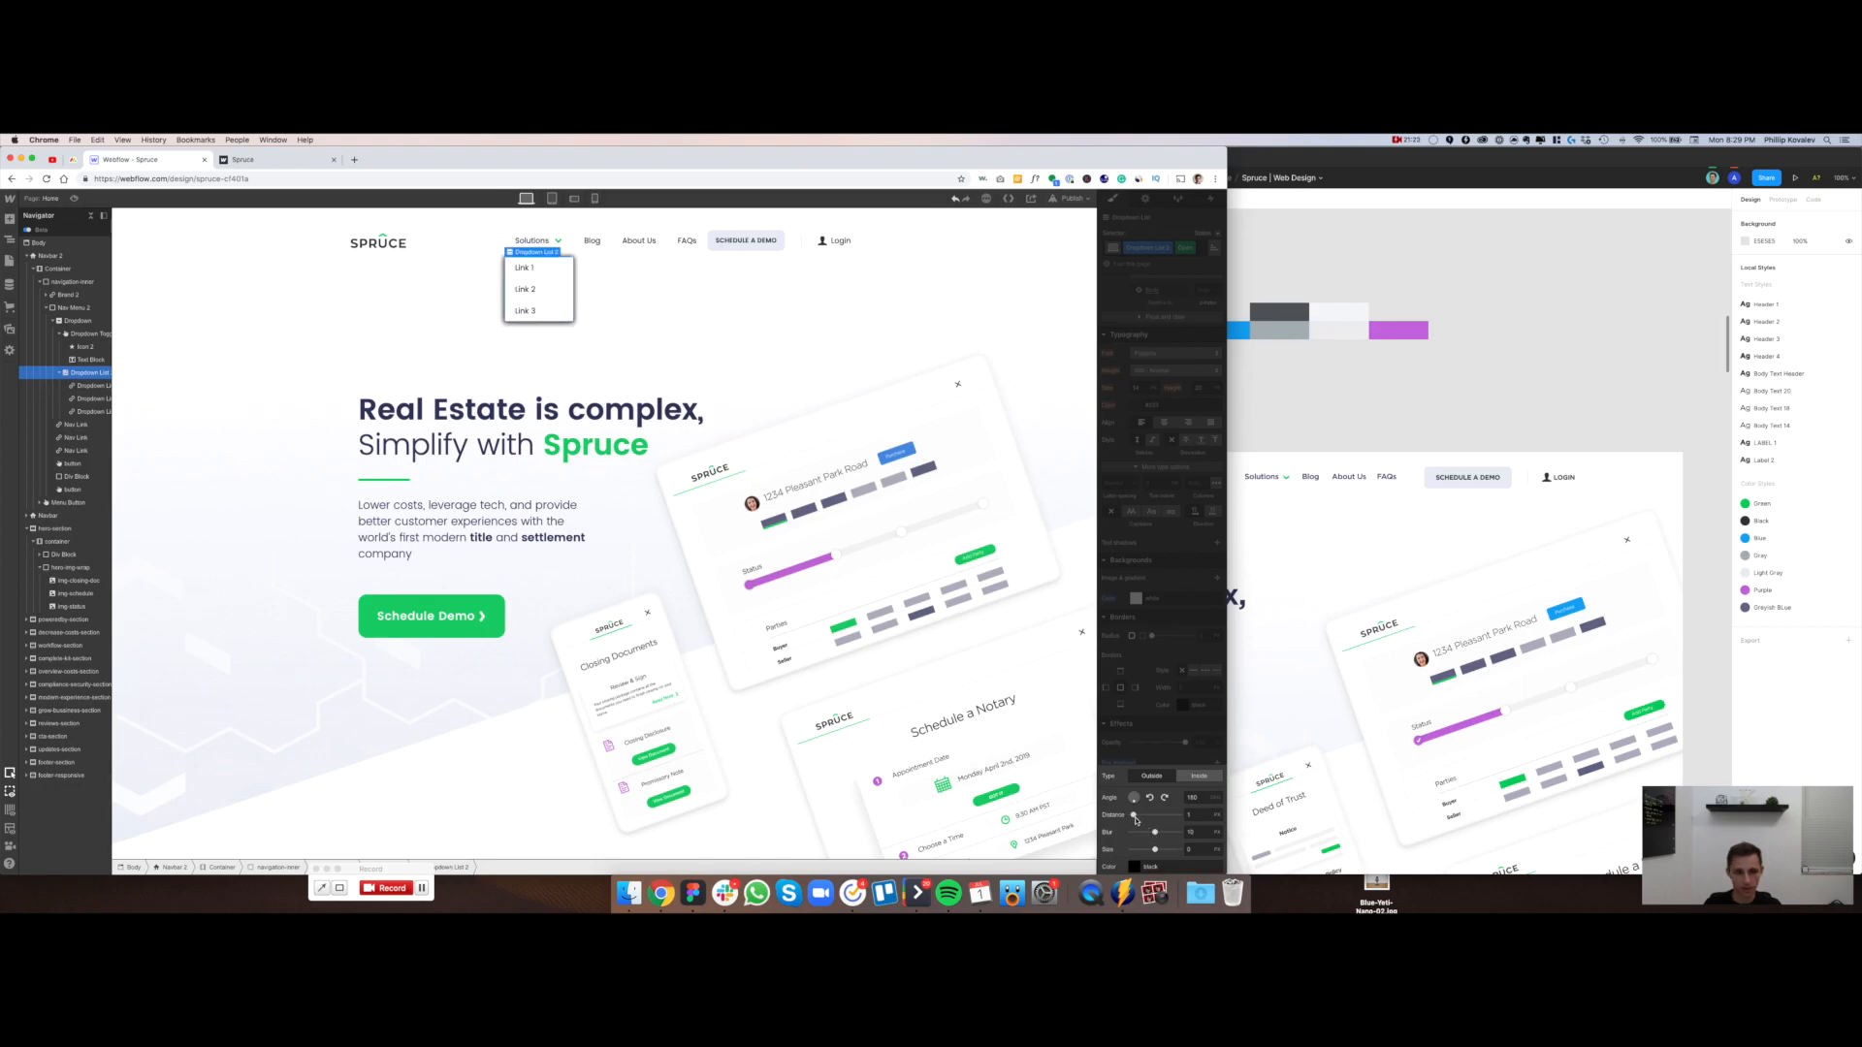
pyautogui.moveTo(1133, 815); pyautogui.dragTo(1156, 850)
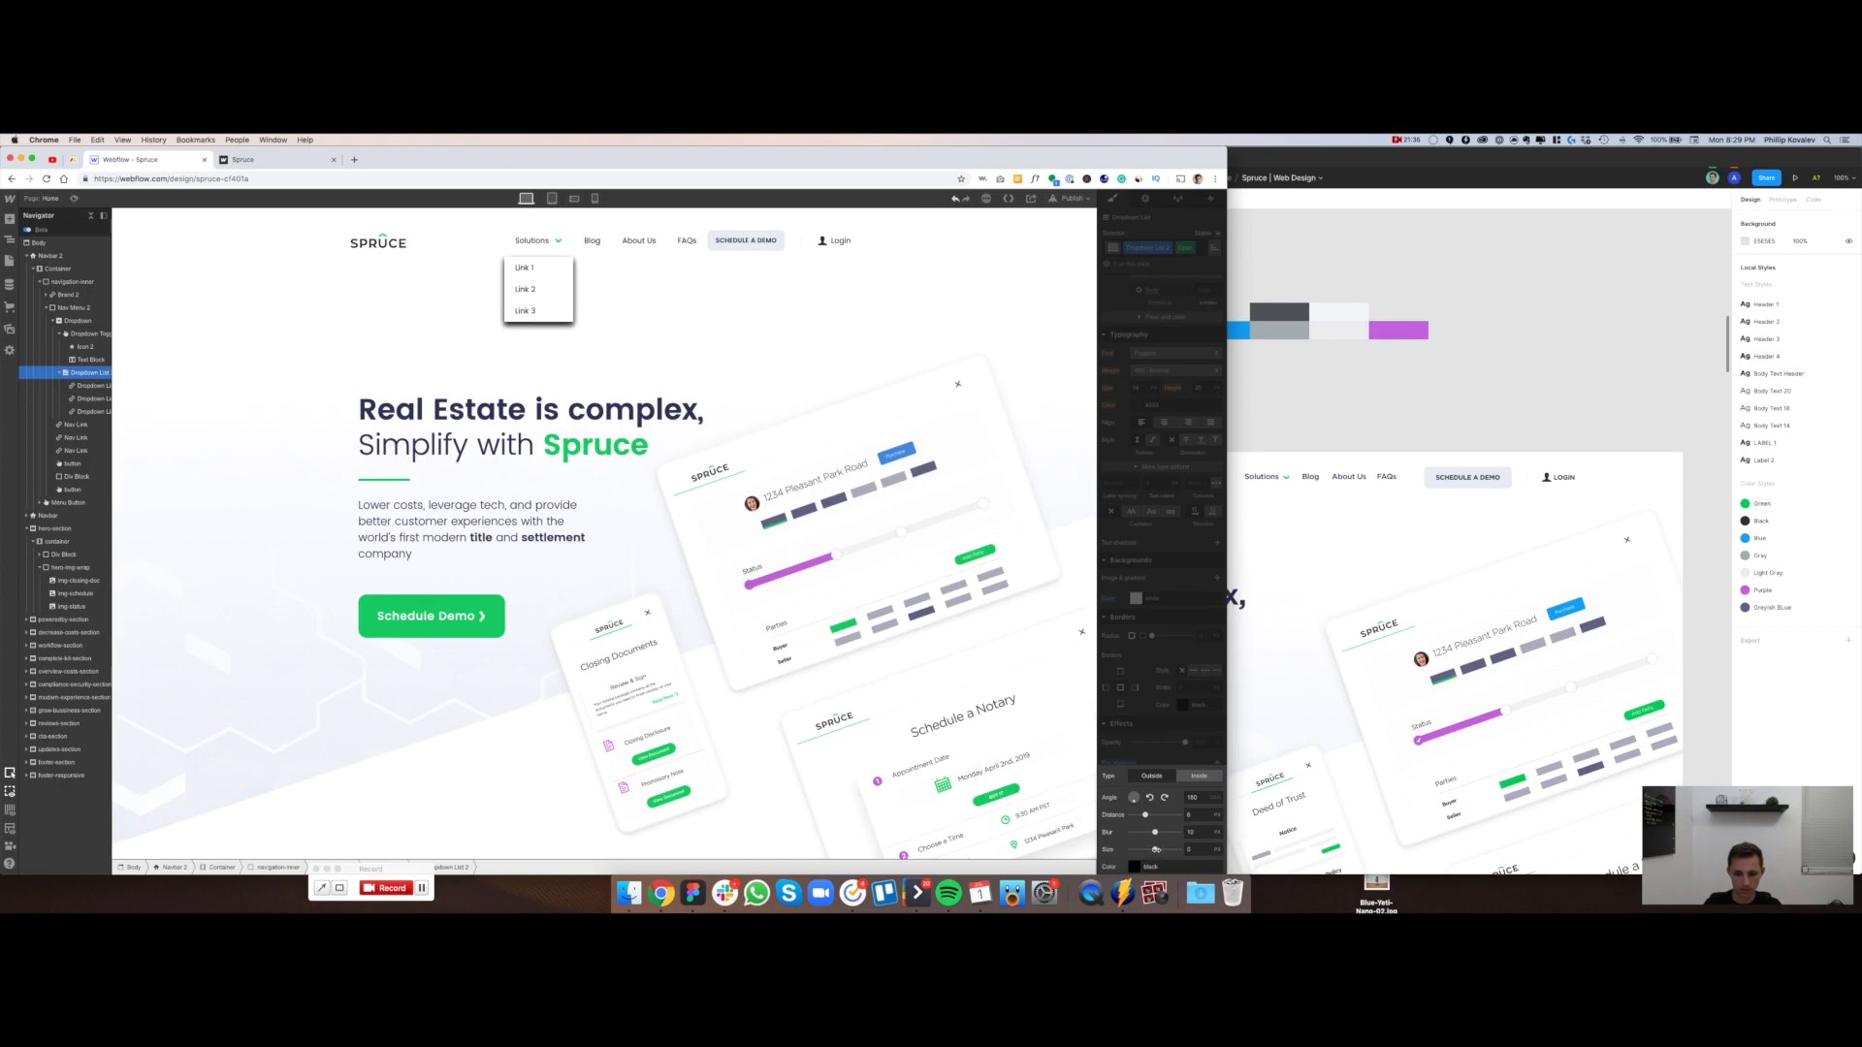
# Lower the opacity of the Dropdown List shadow's black color to soften it
pyautogui.click(1137, 867)
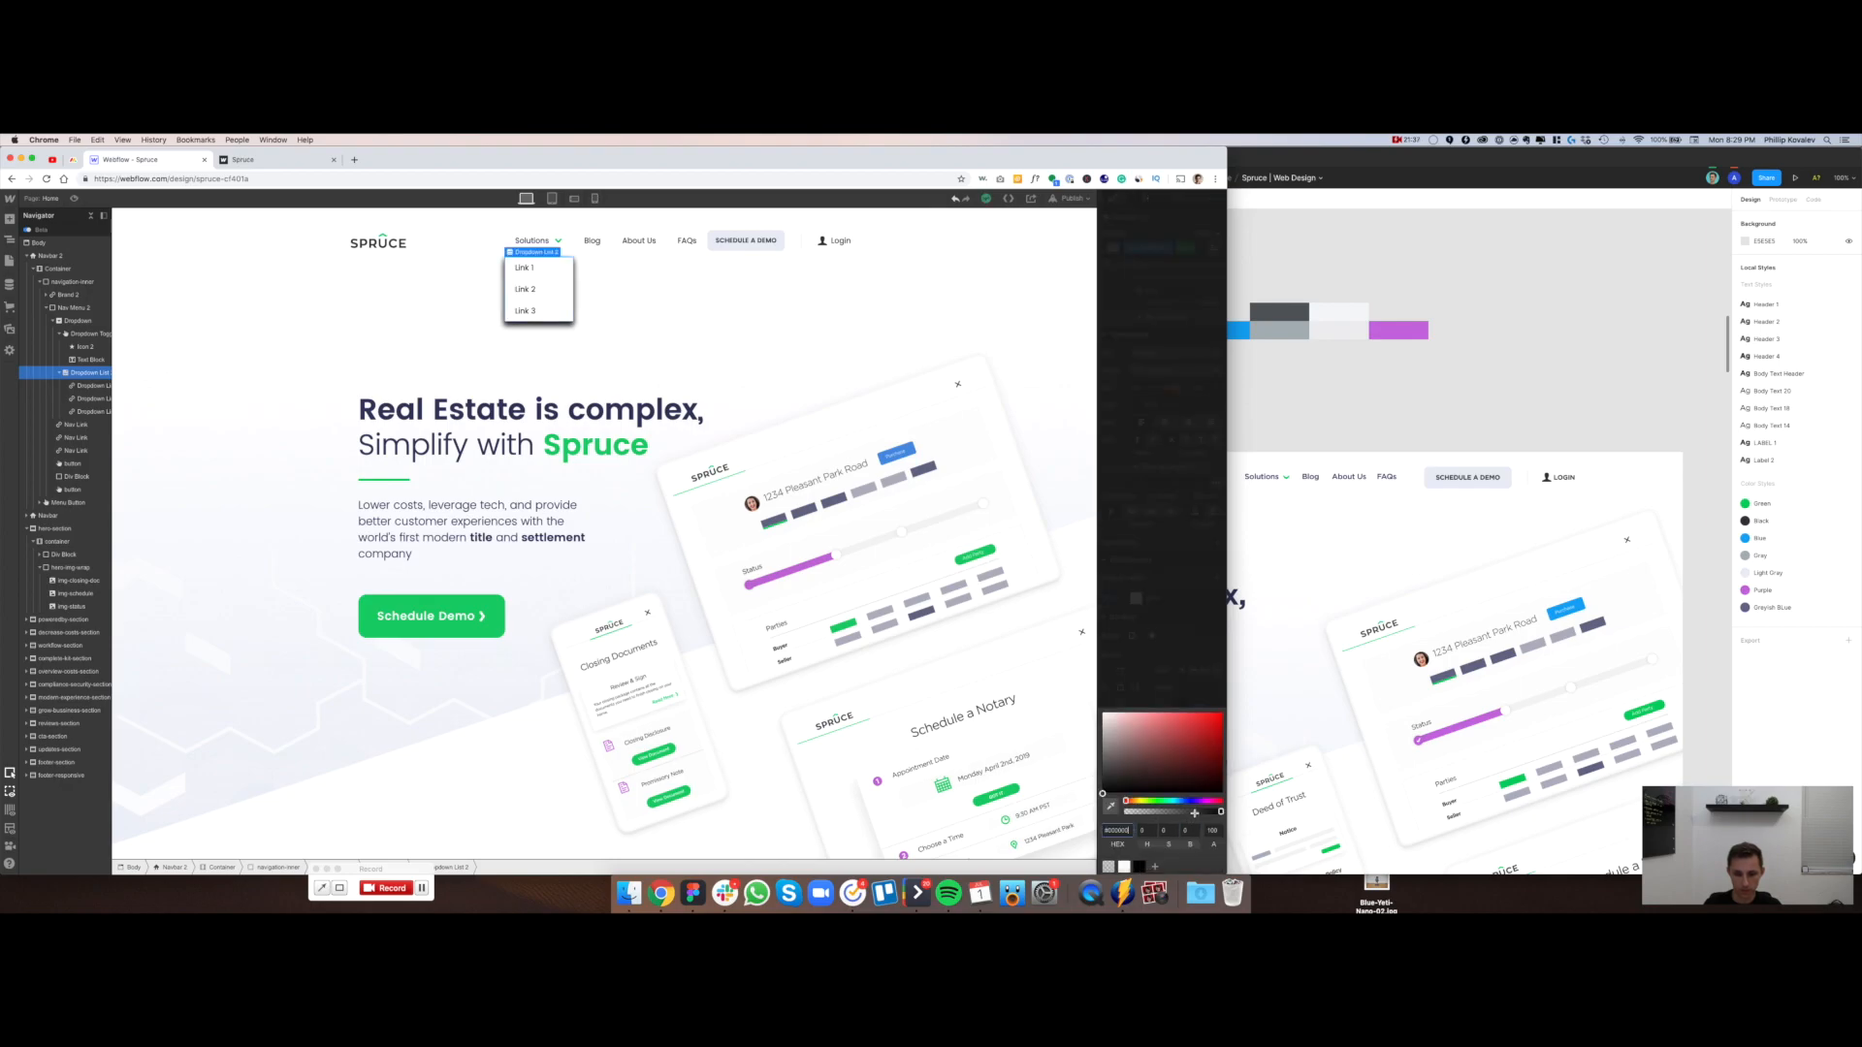
pyautogui.moveTo(1220, 811); pyautogui.dragTo(1147, 811)
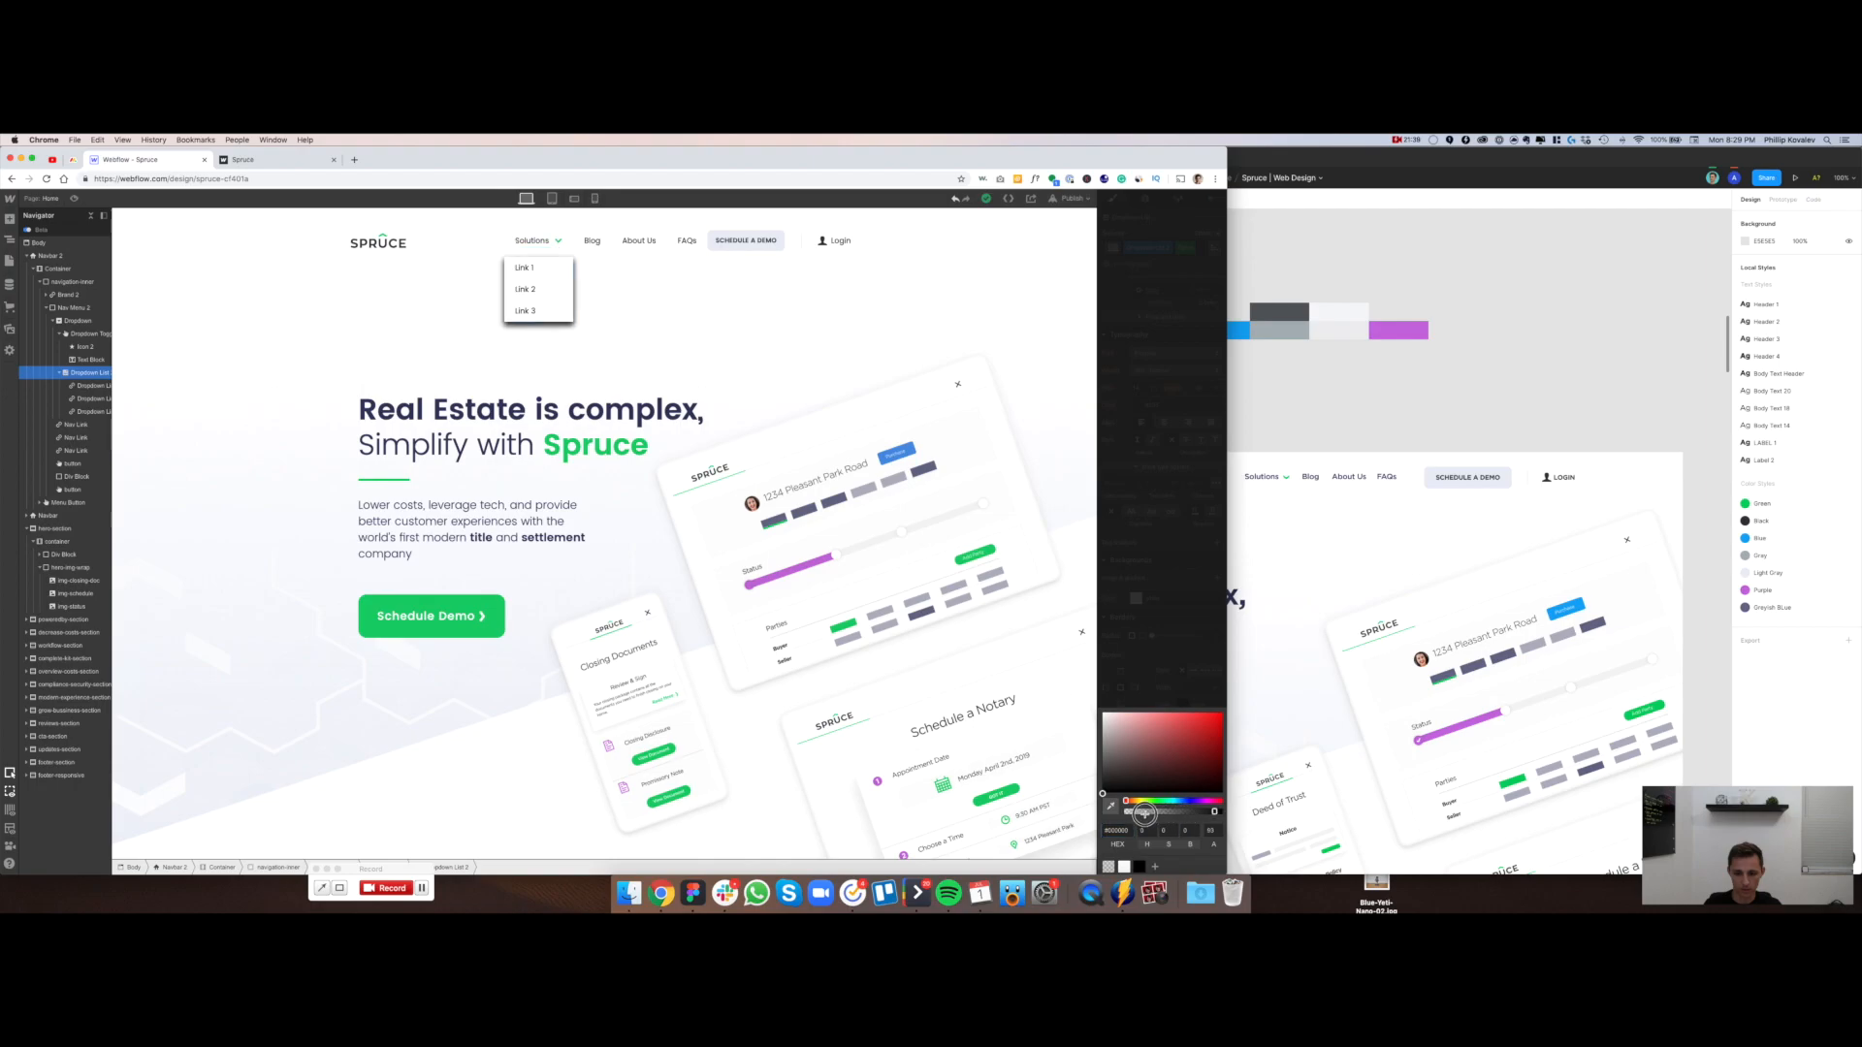
pyautogui.click(1174, 401)
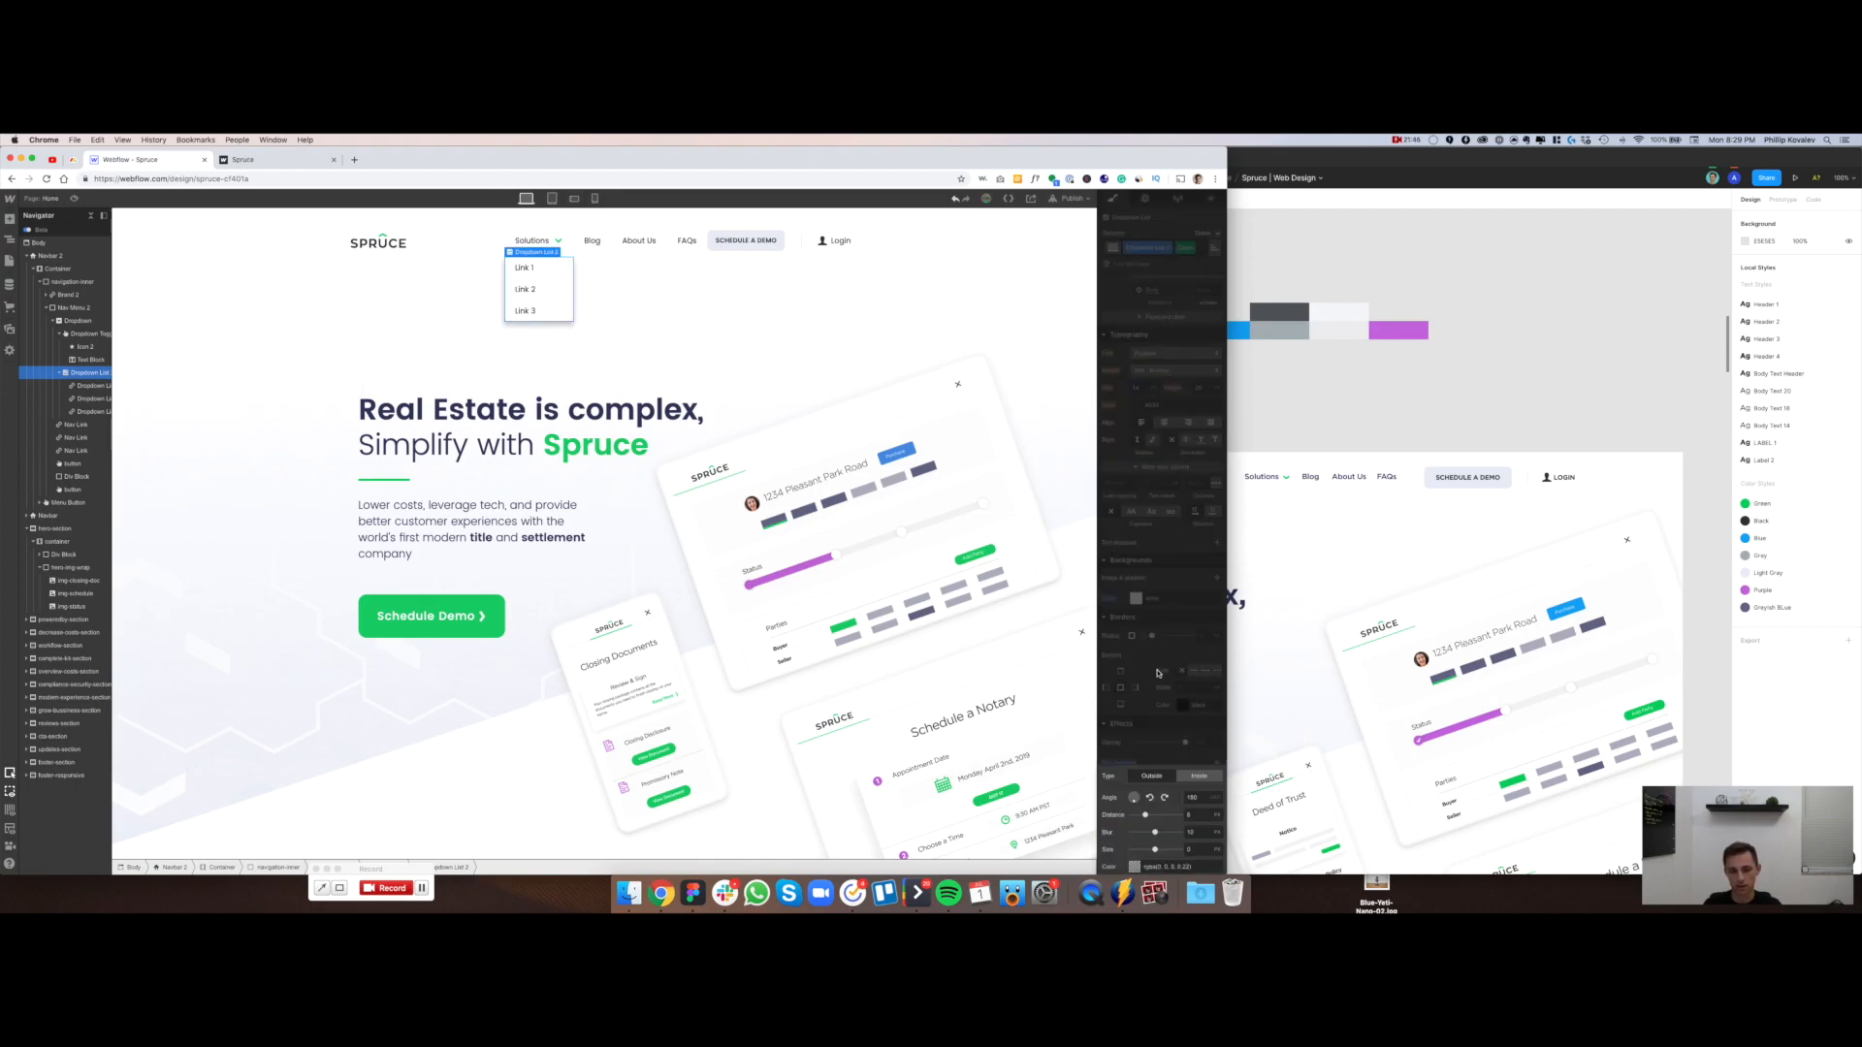
# Set the Dropdown List's corner radius to 4 px and check the Solutions menu in preview
pyautogui.click(1154, 636)
pyautogui.moveTo(1152, 636); pyautogui.dragTo(1158, 636)
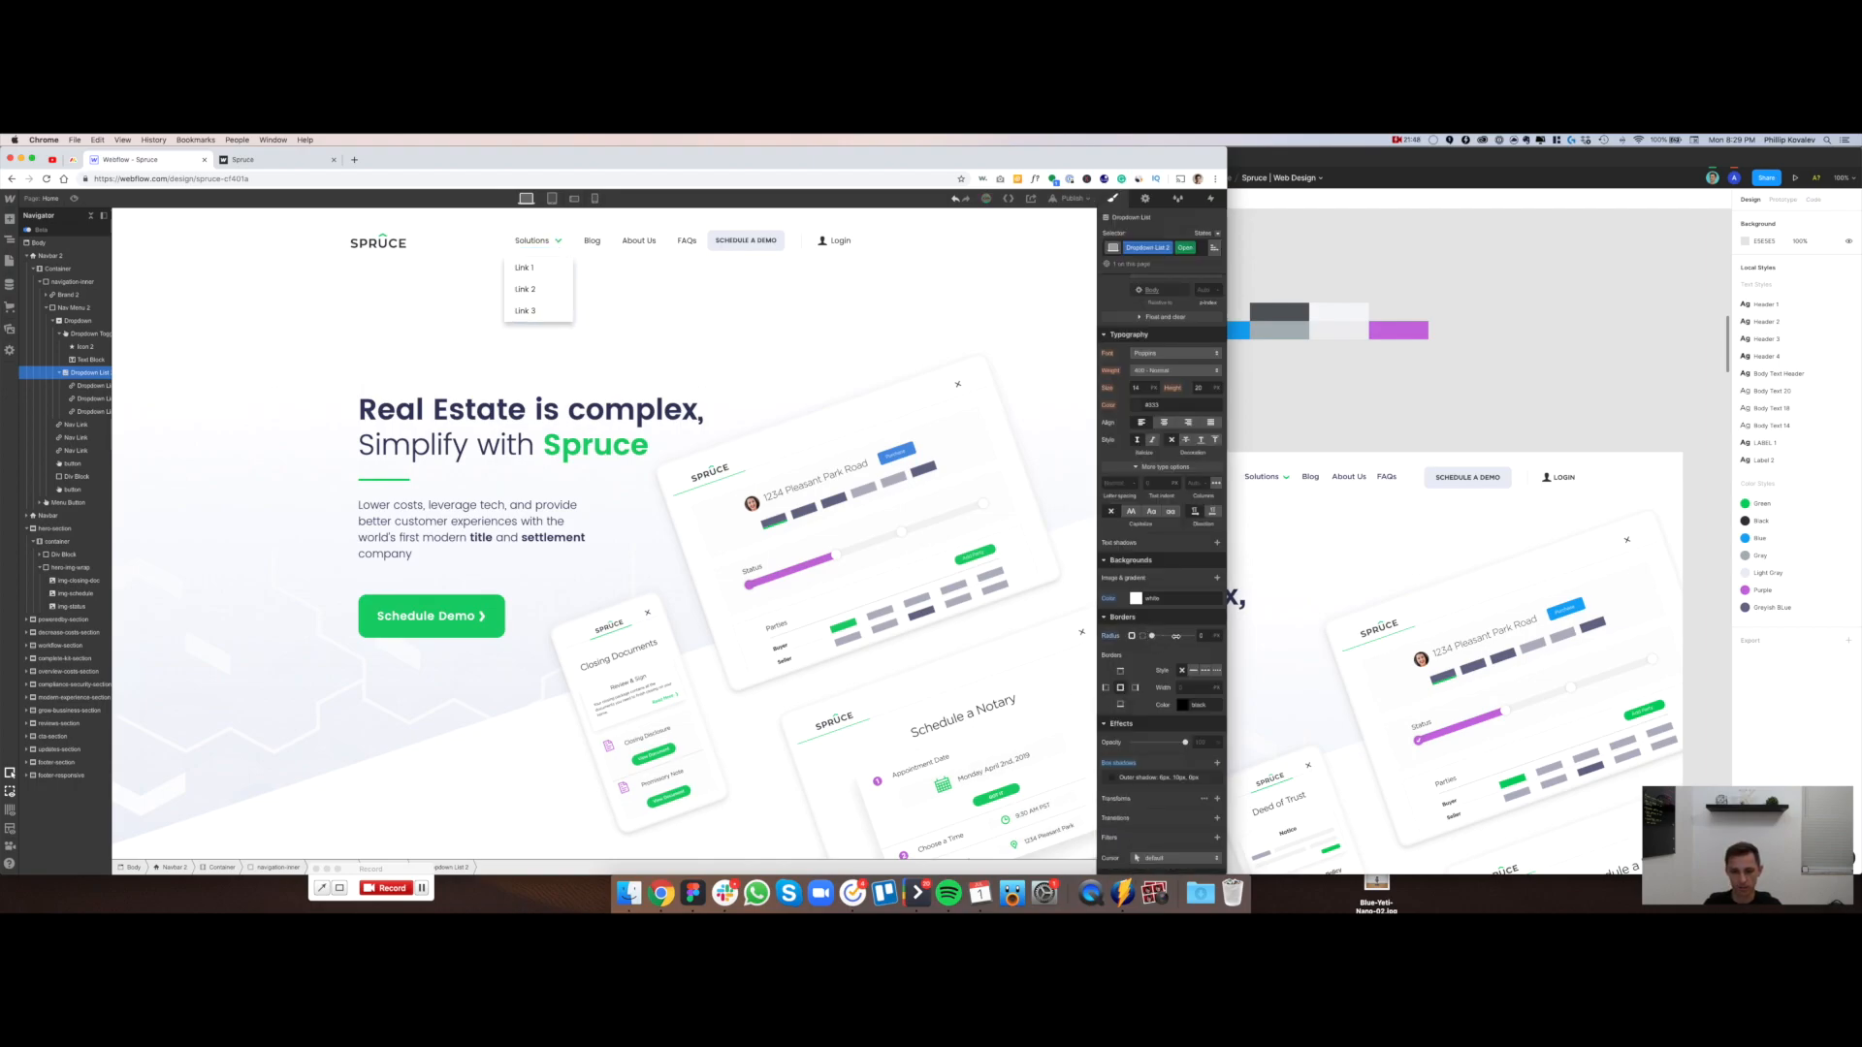
pyautogui.click(1207, 636)
pyautogui.write('4')
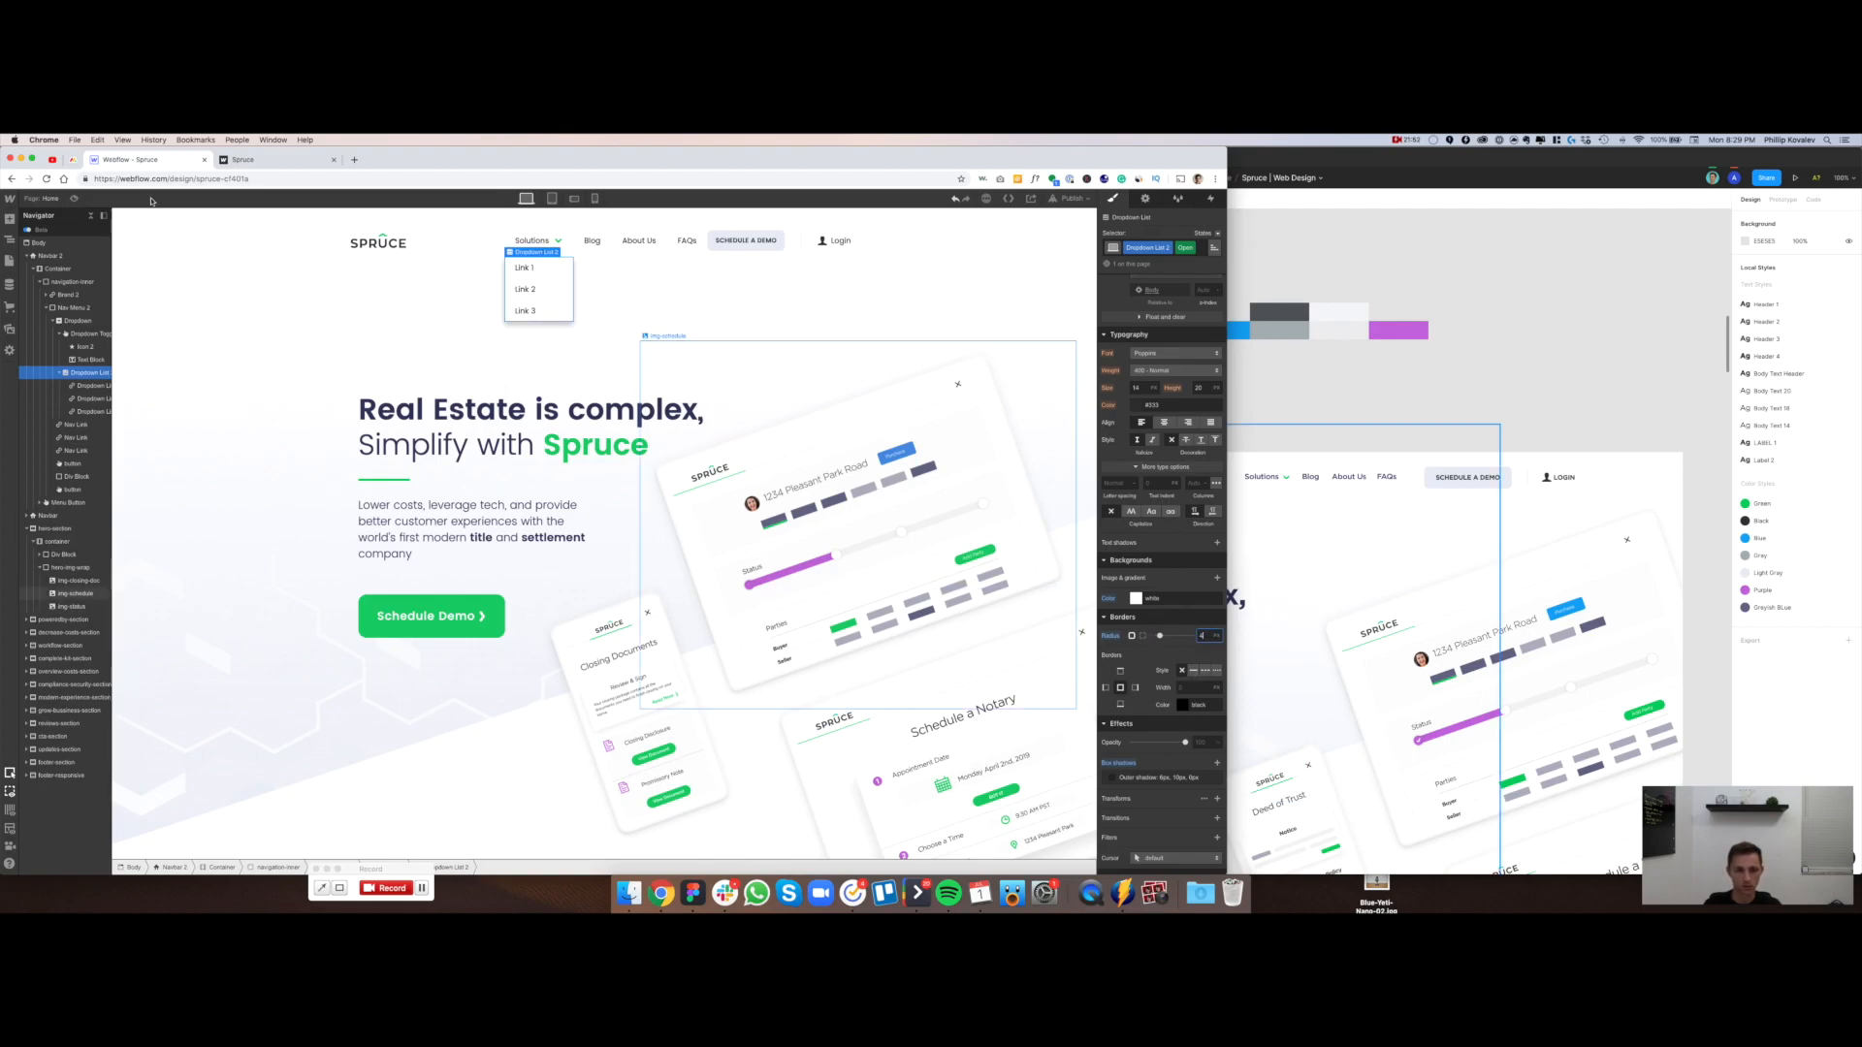
pyautogui.click(74, 198)
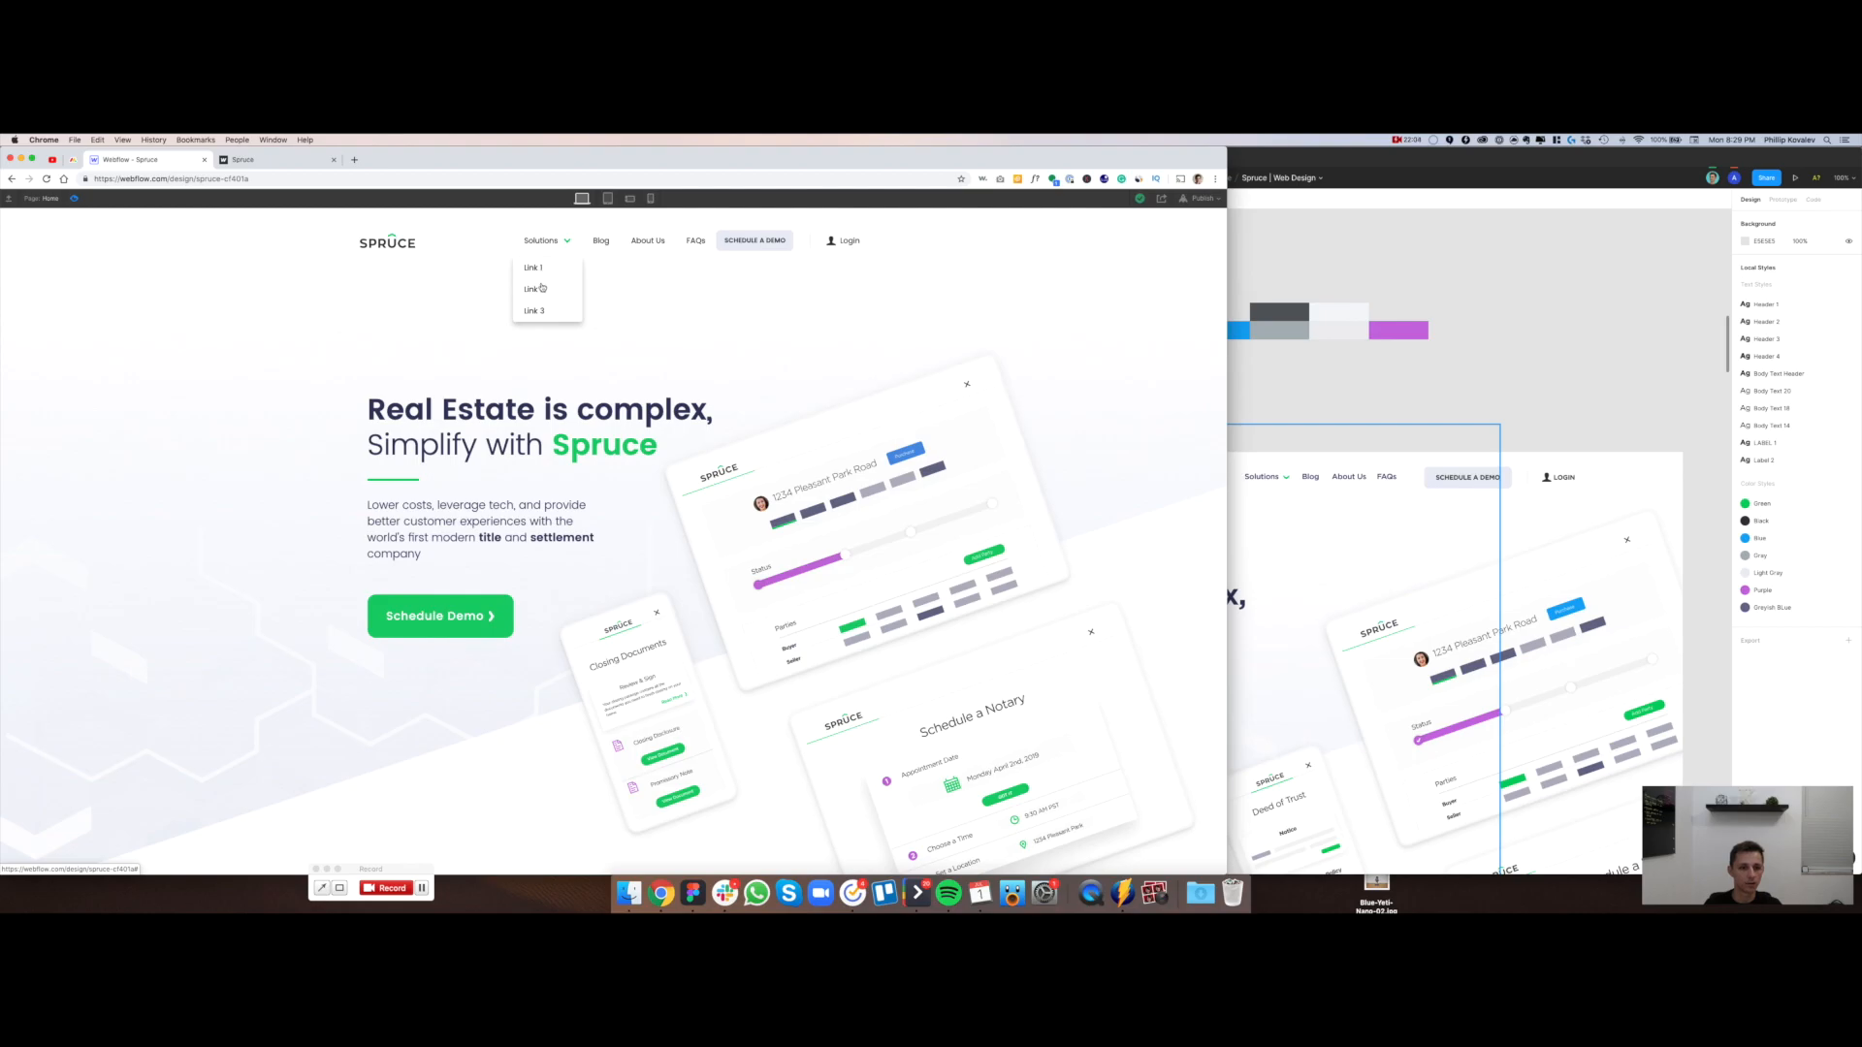
pyautogui.press('super+shift+p')
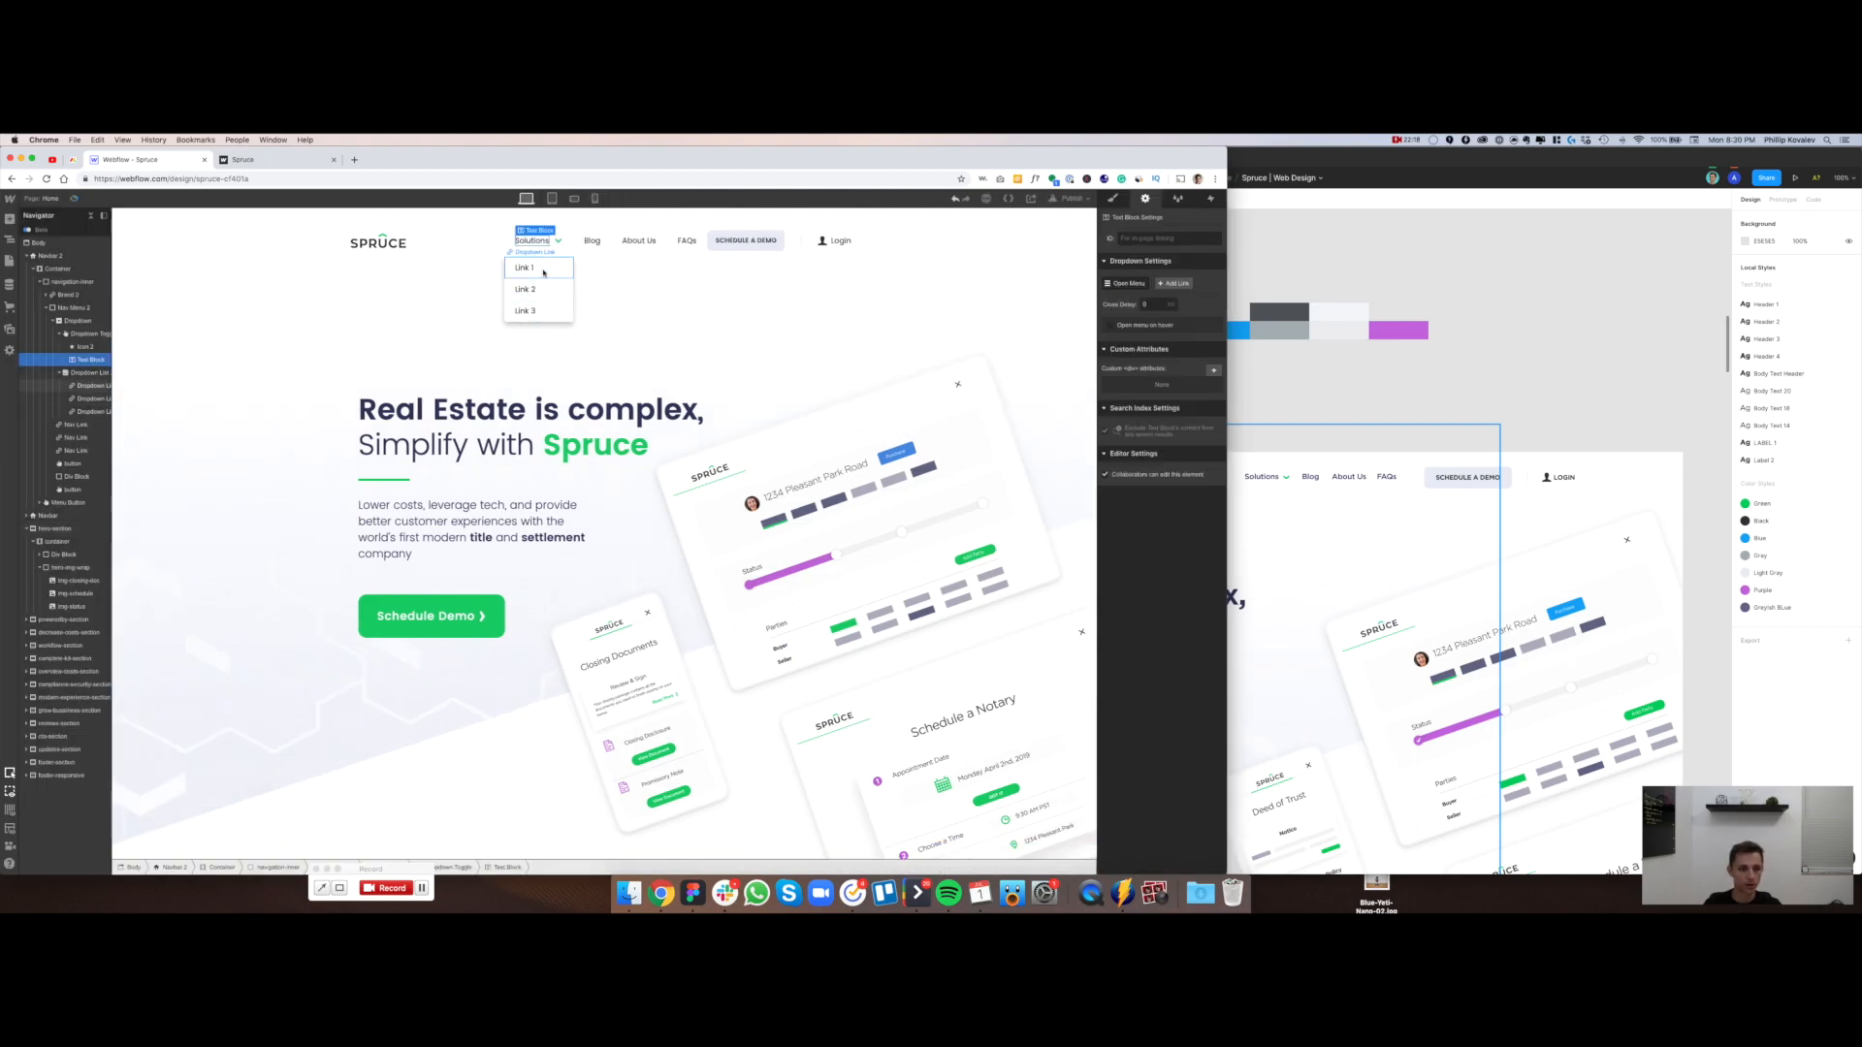
# Give Link 1 in the Solutions dropdown a new class named "dropdown-link"
pyautogui.click(1177, 283)
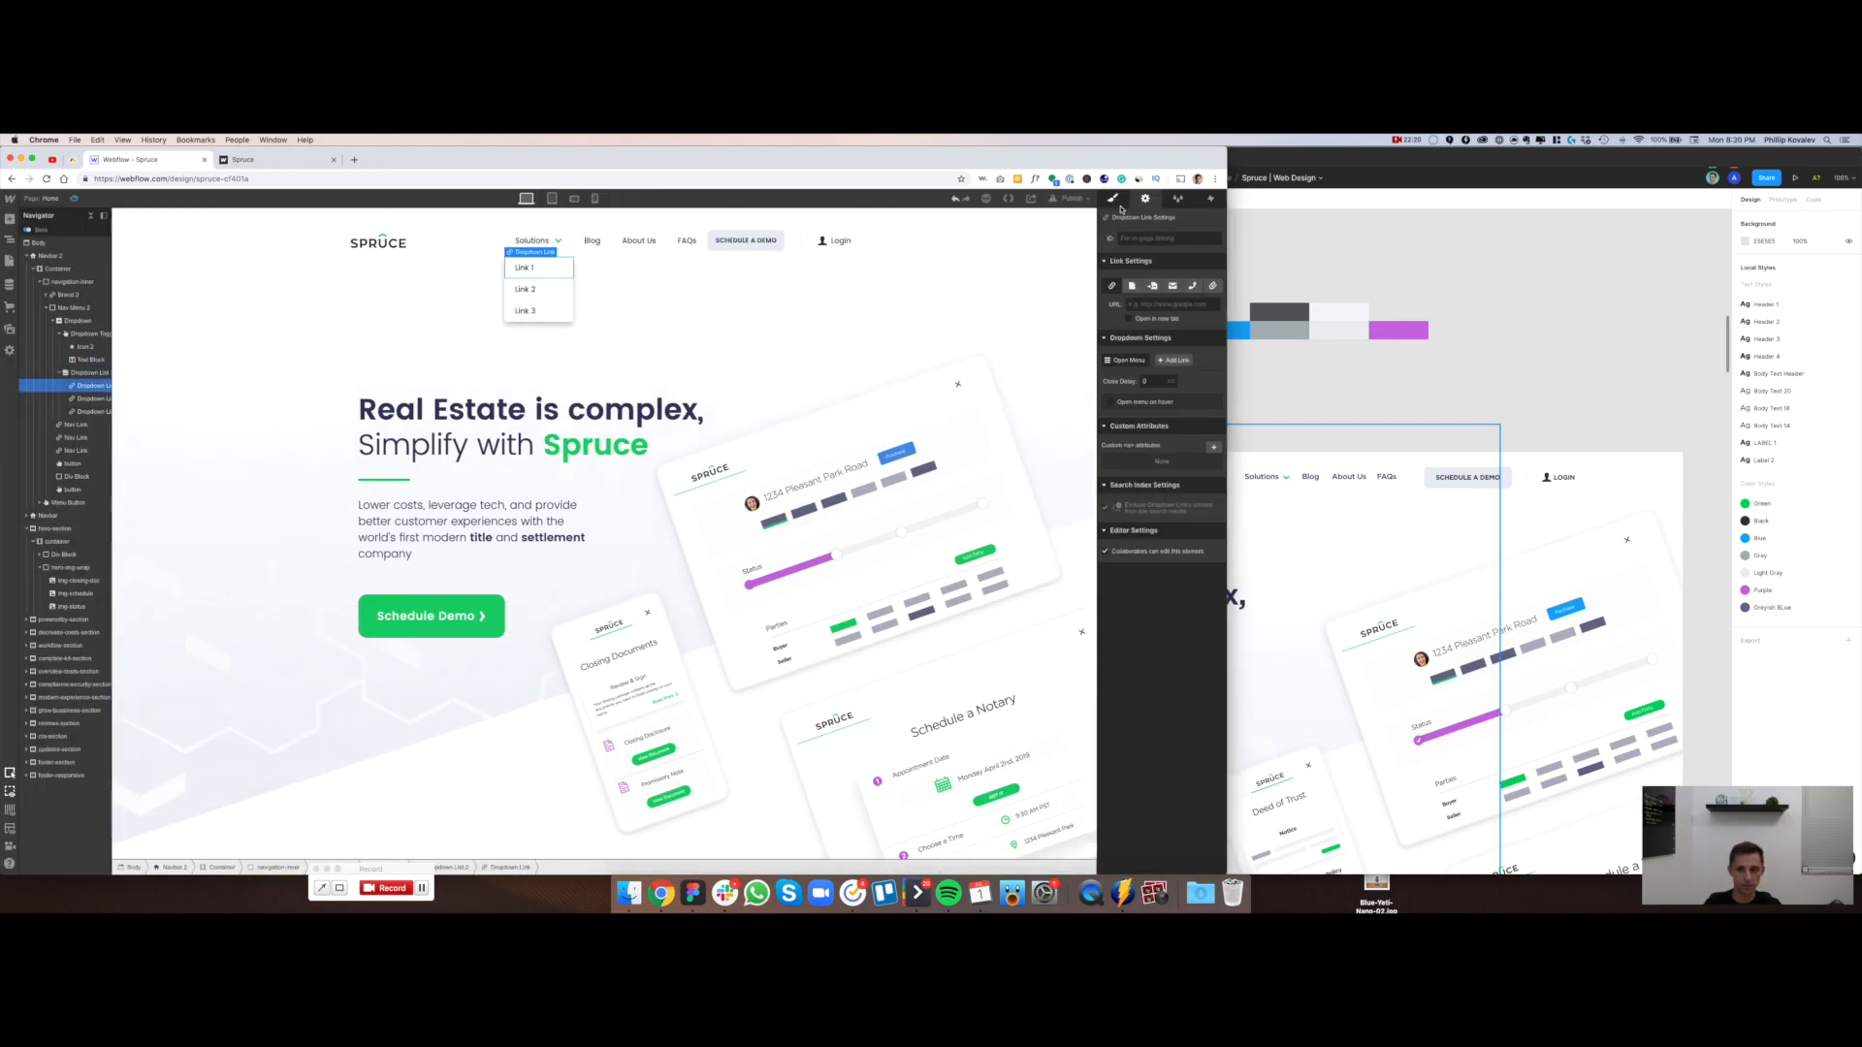
pyautogui.click(1116, 199)
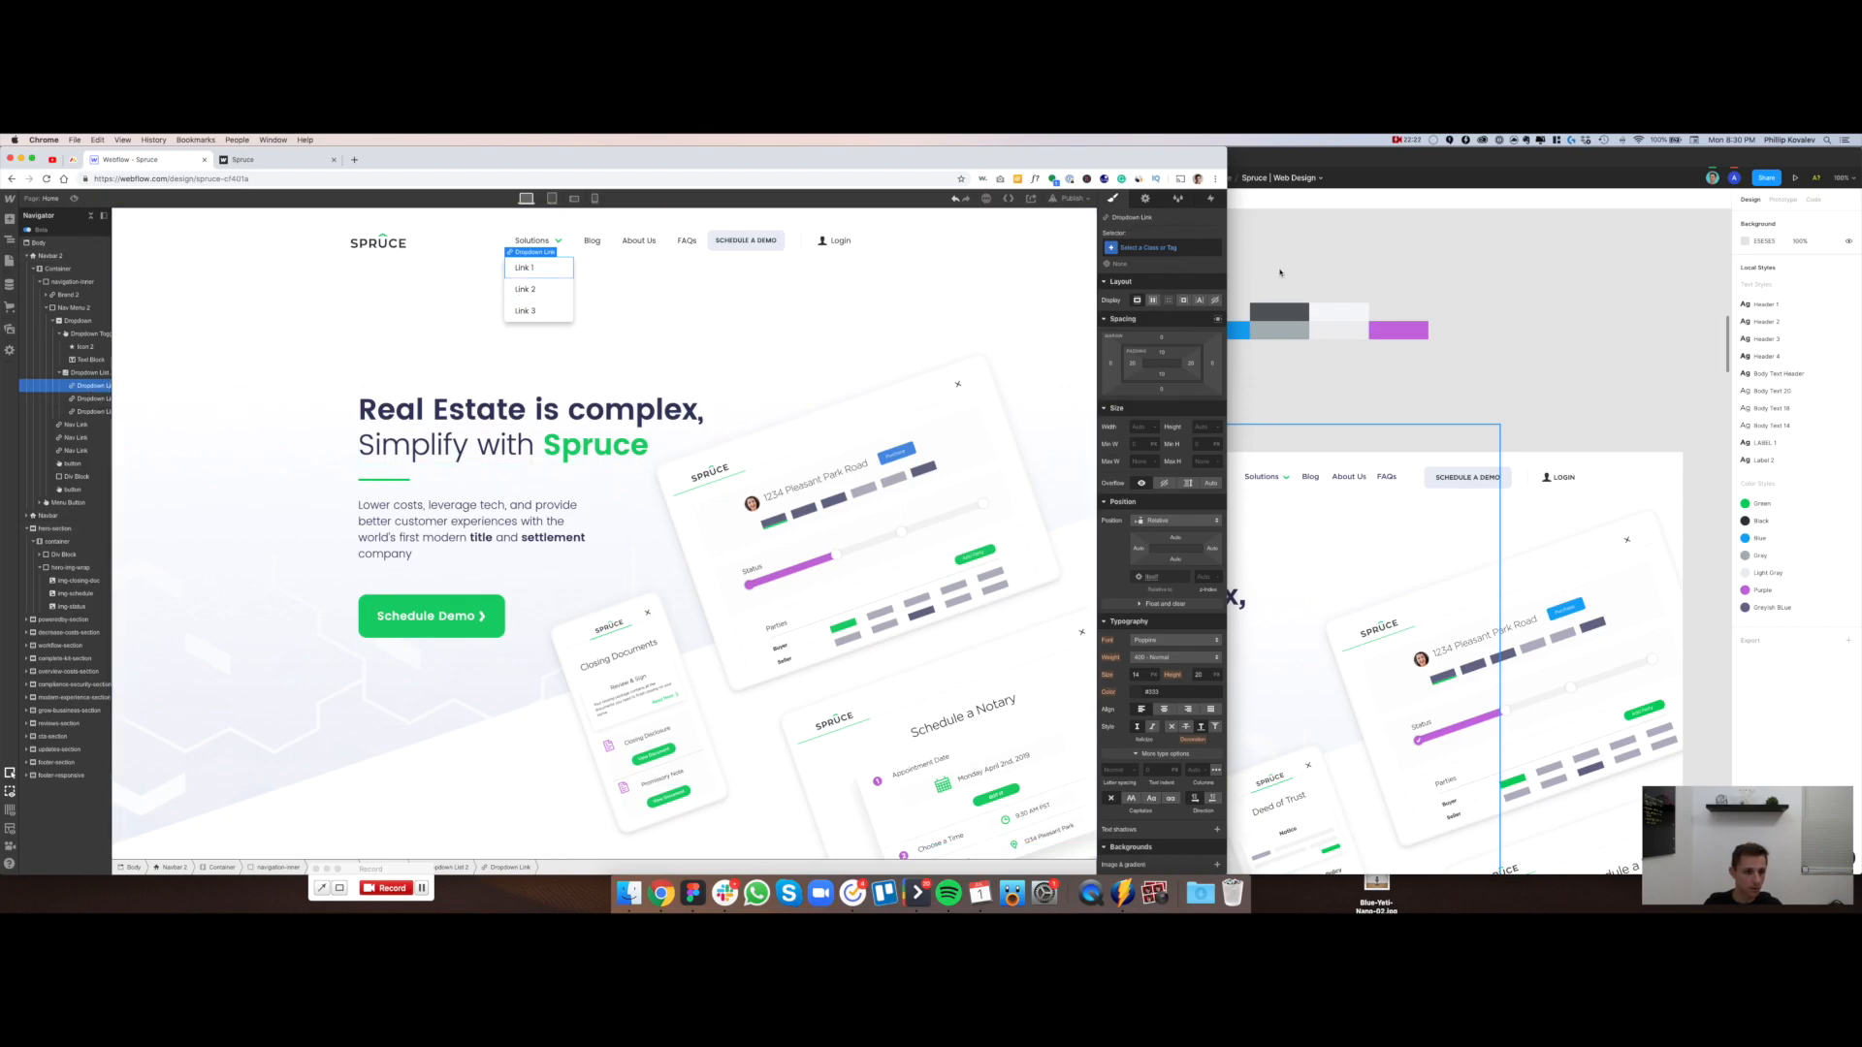
pyautogui.click(1163, 251)
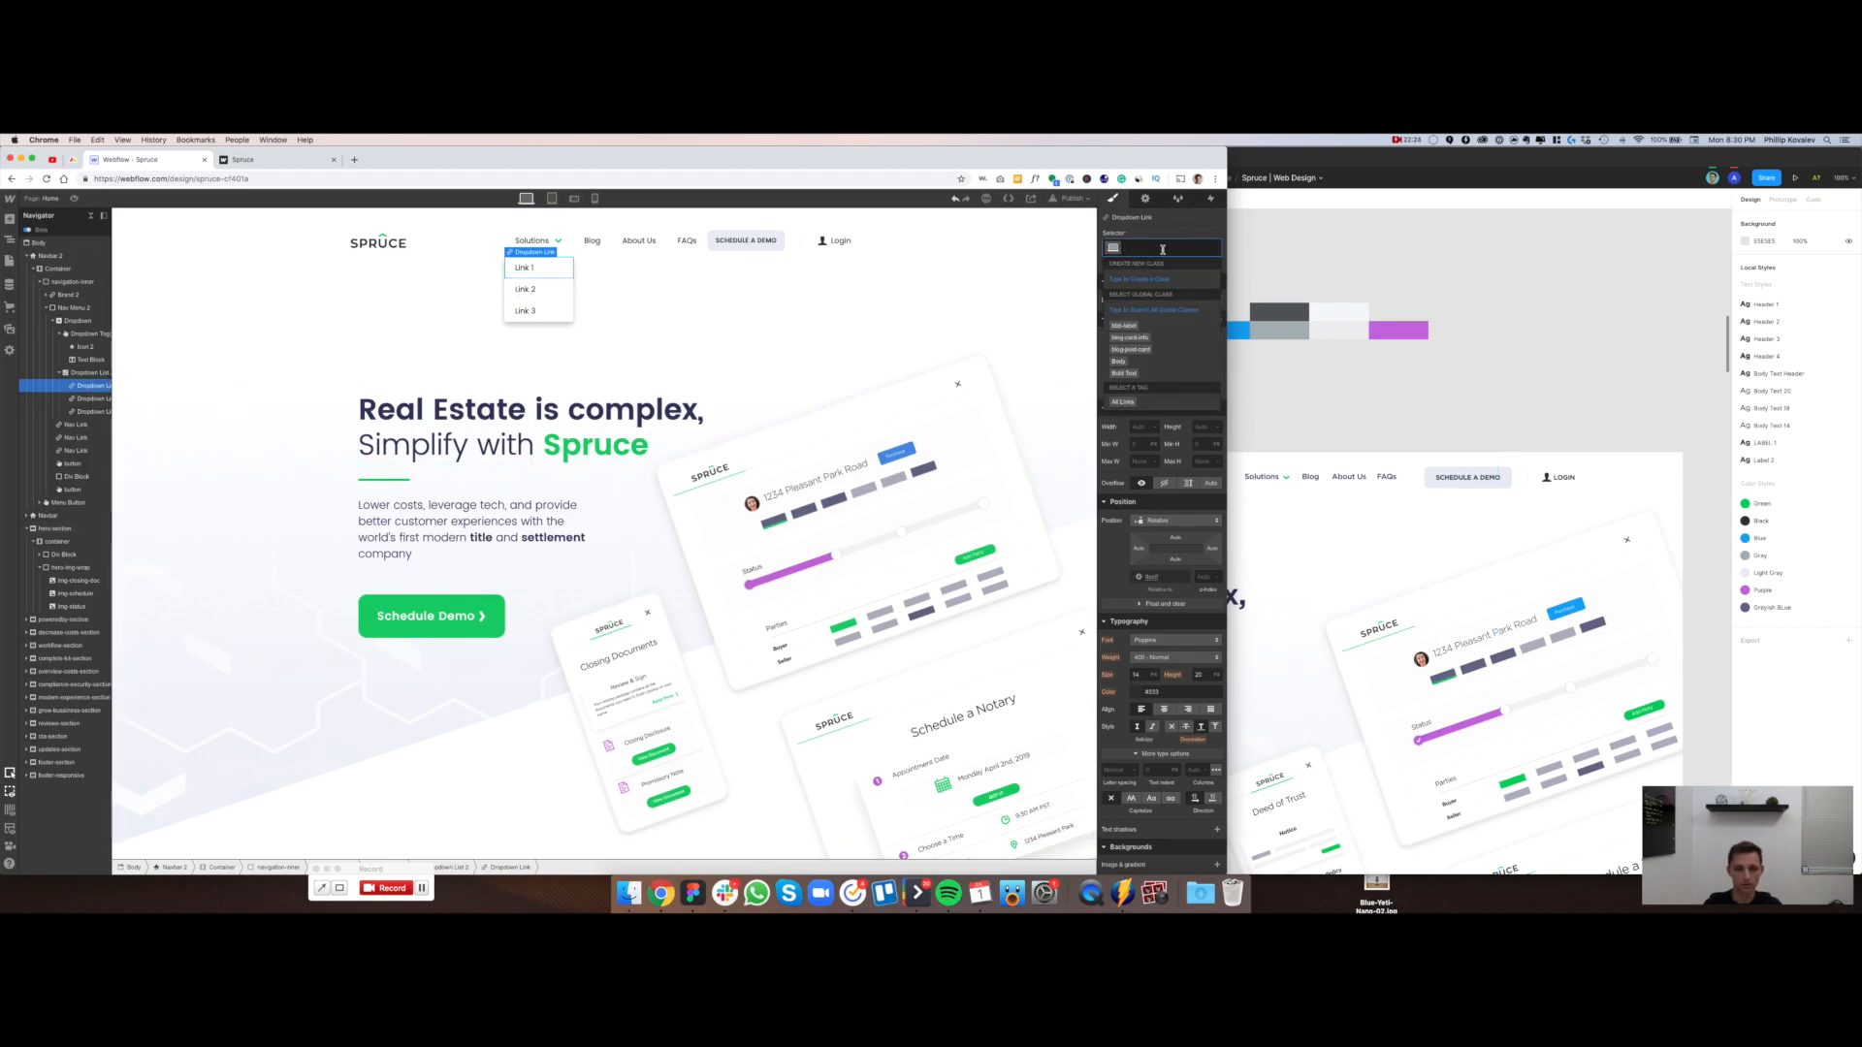
pyautogui.write('dropdown-link')
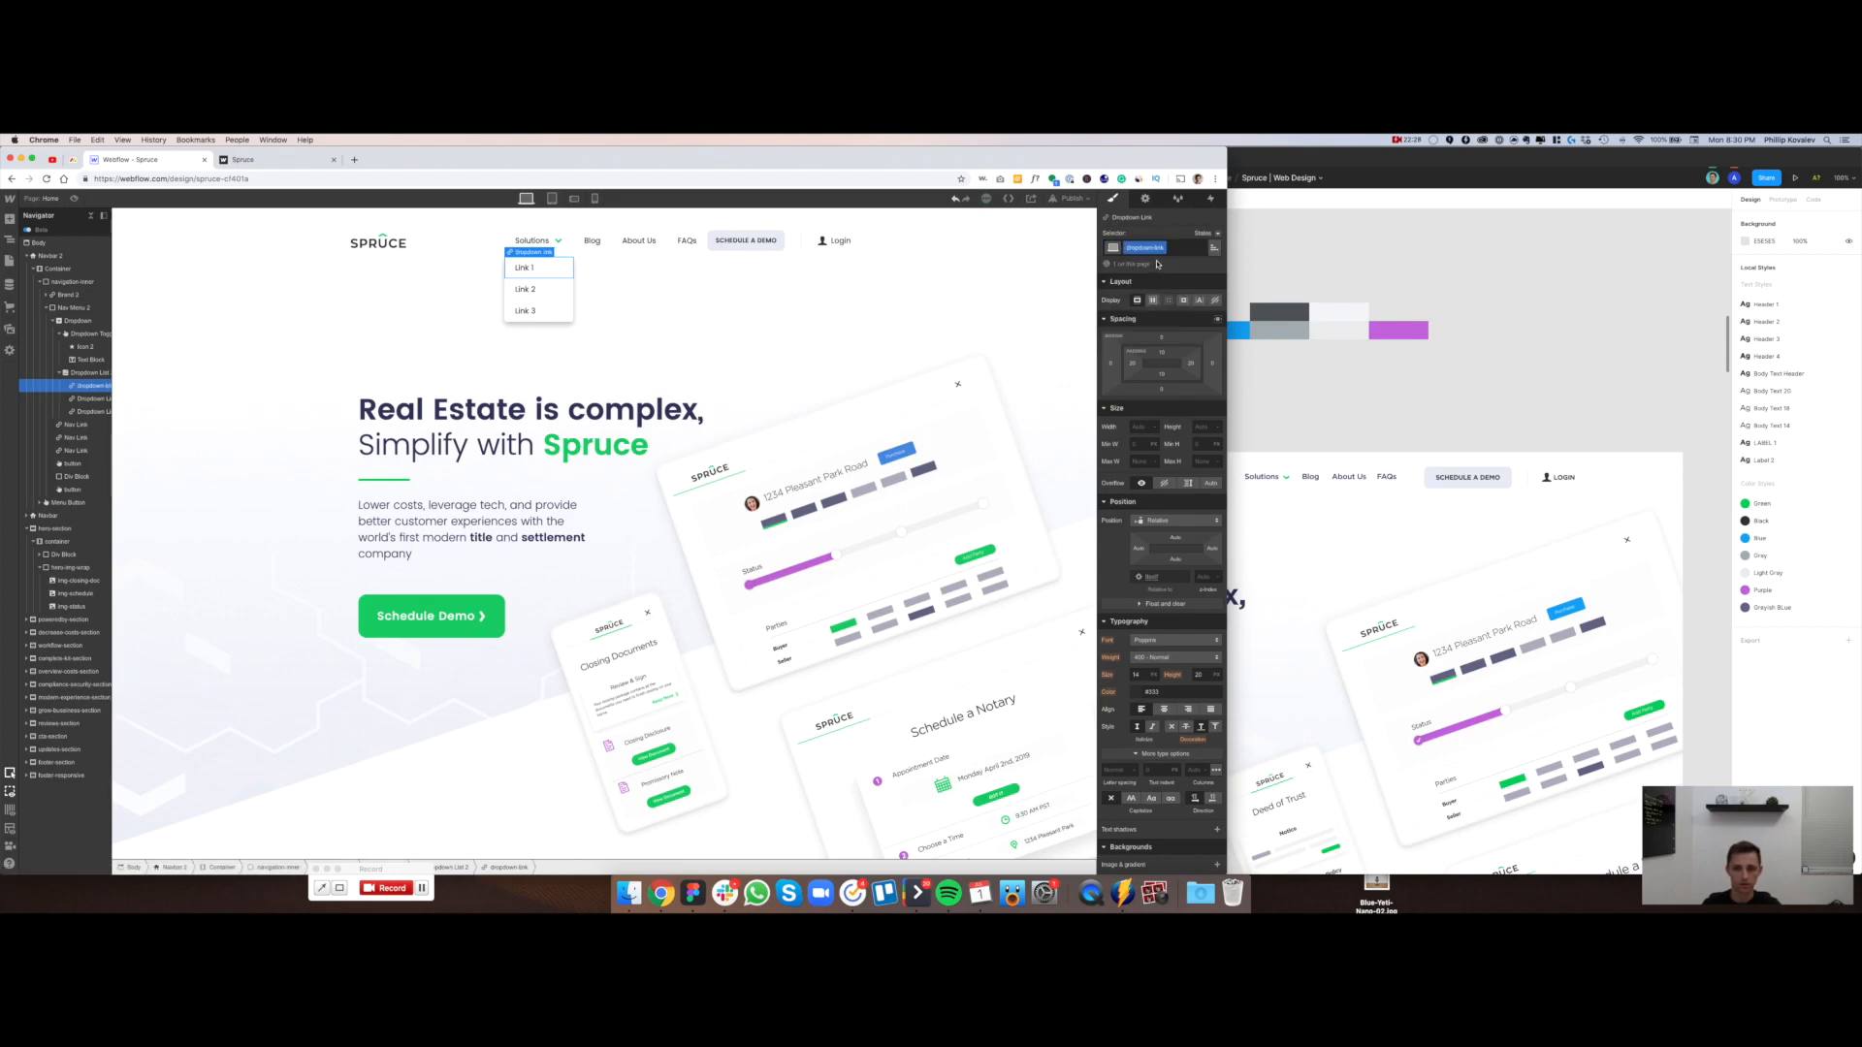
pyautogui.press('Return')
# Apply the "dropdown-link" class to Link 2 and Link 3 in the Solutions dropdown
pyautogui.press('super+c')
pyautogui.click(524, 289)
pyautogui.click(1155, 248)
pyautogui.press('super+v')
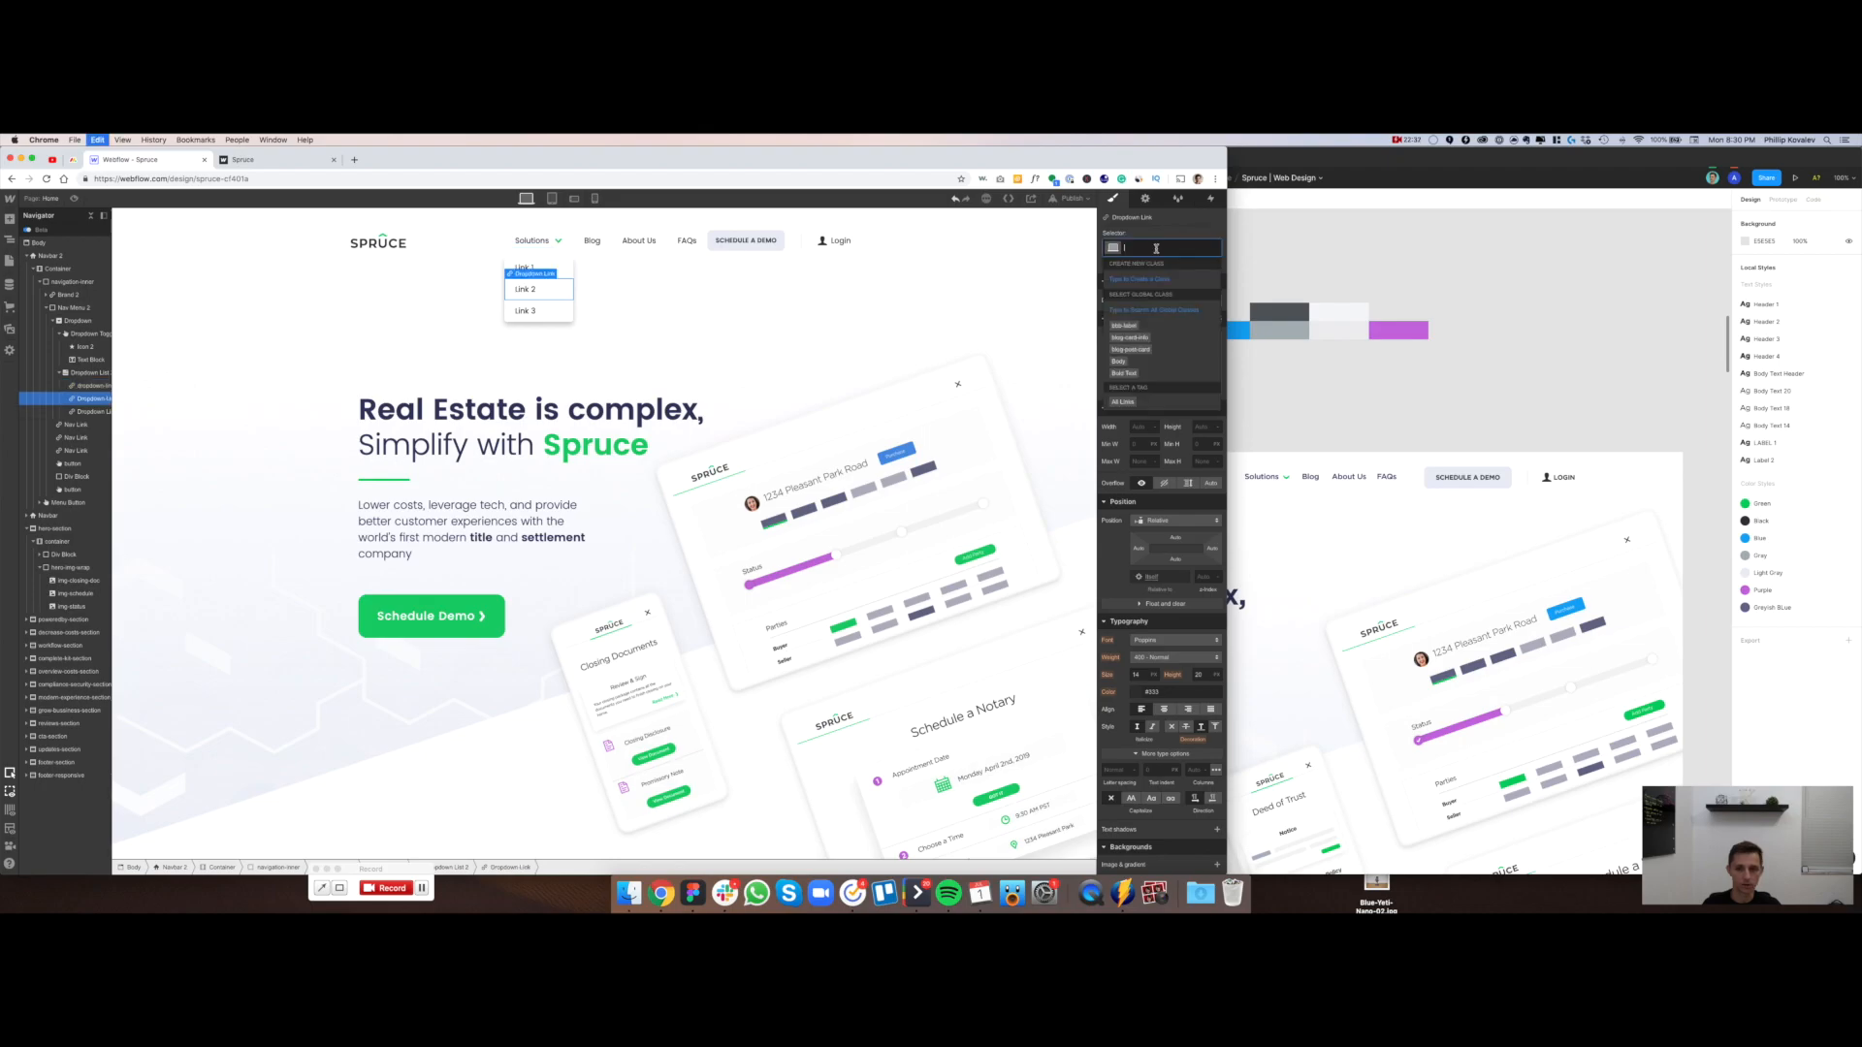
pyautogui.press('Return')
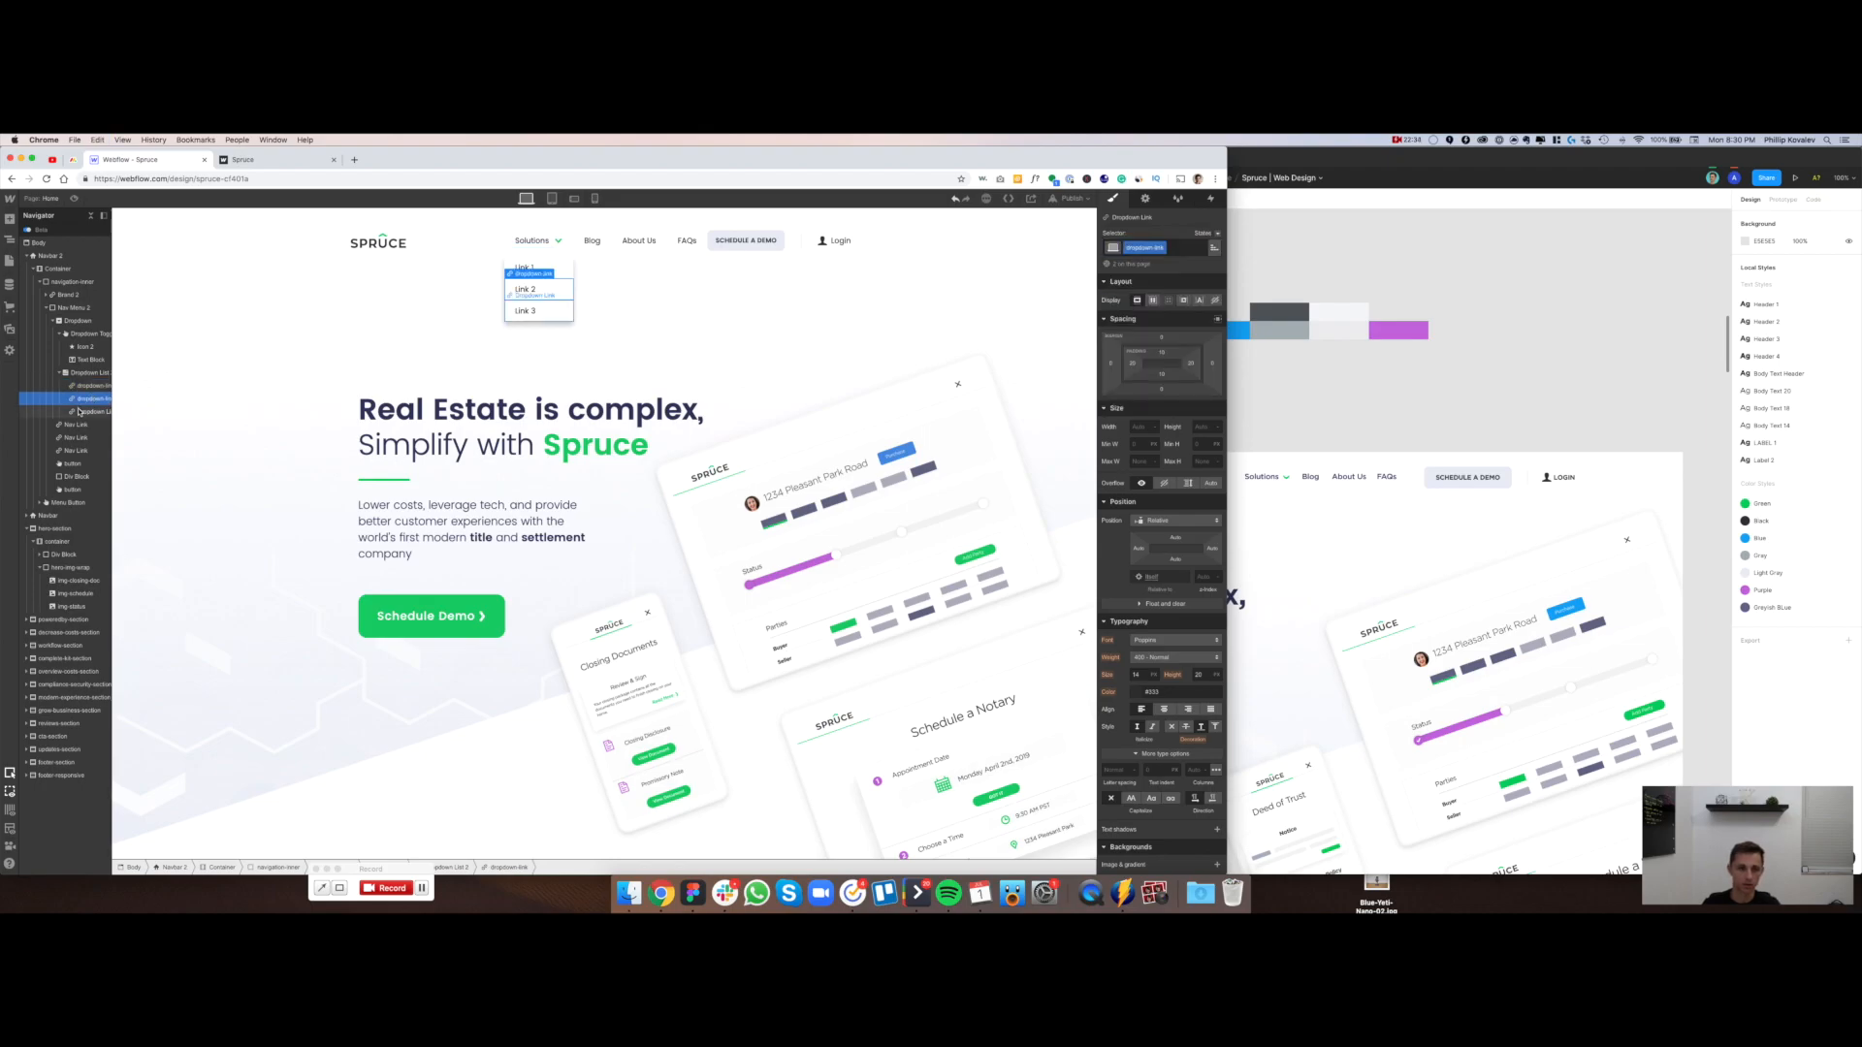
pyautogui.click(89, 411)
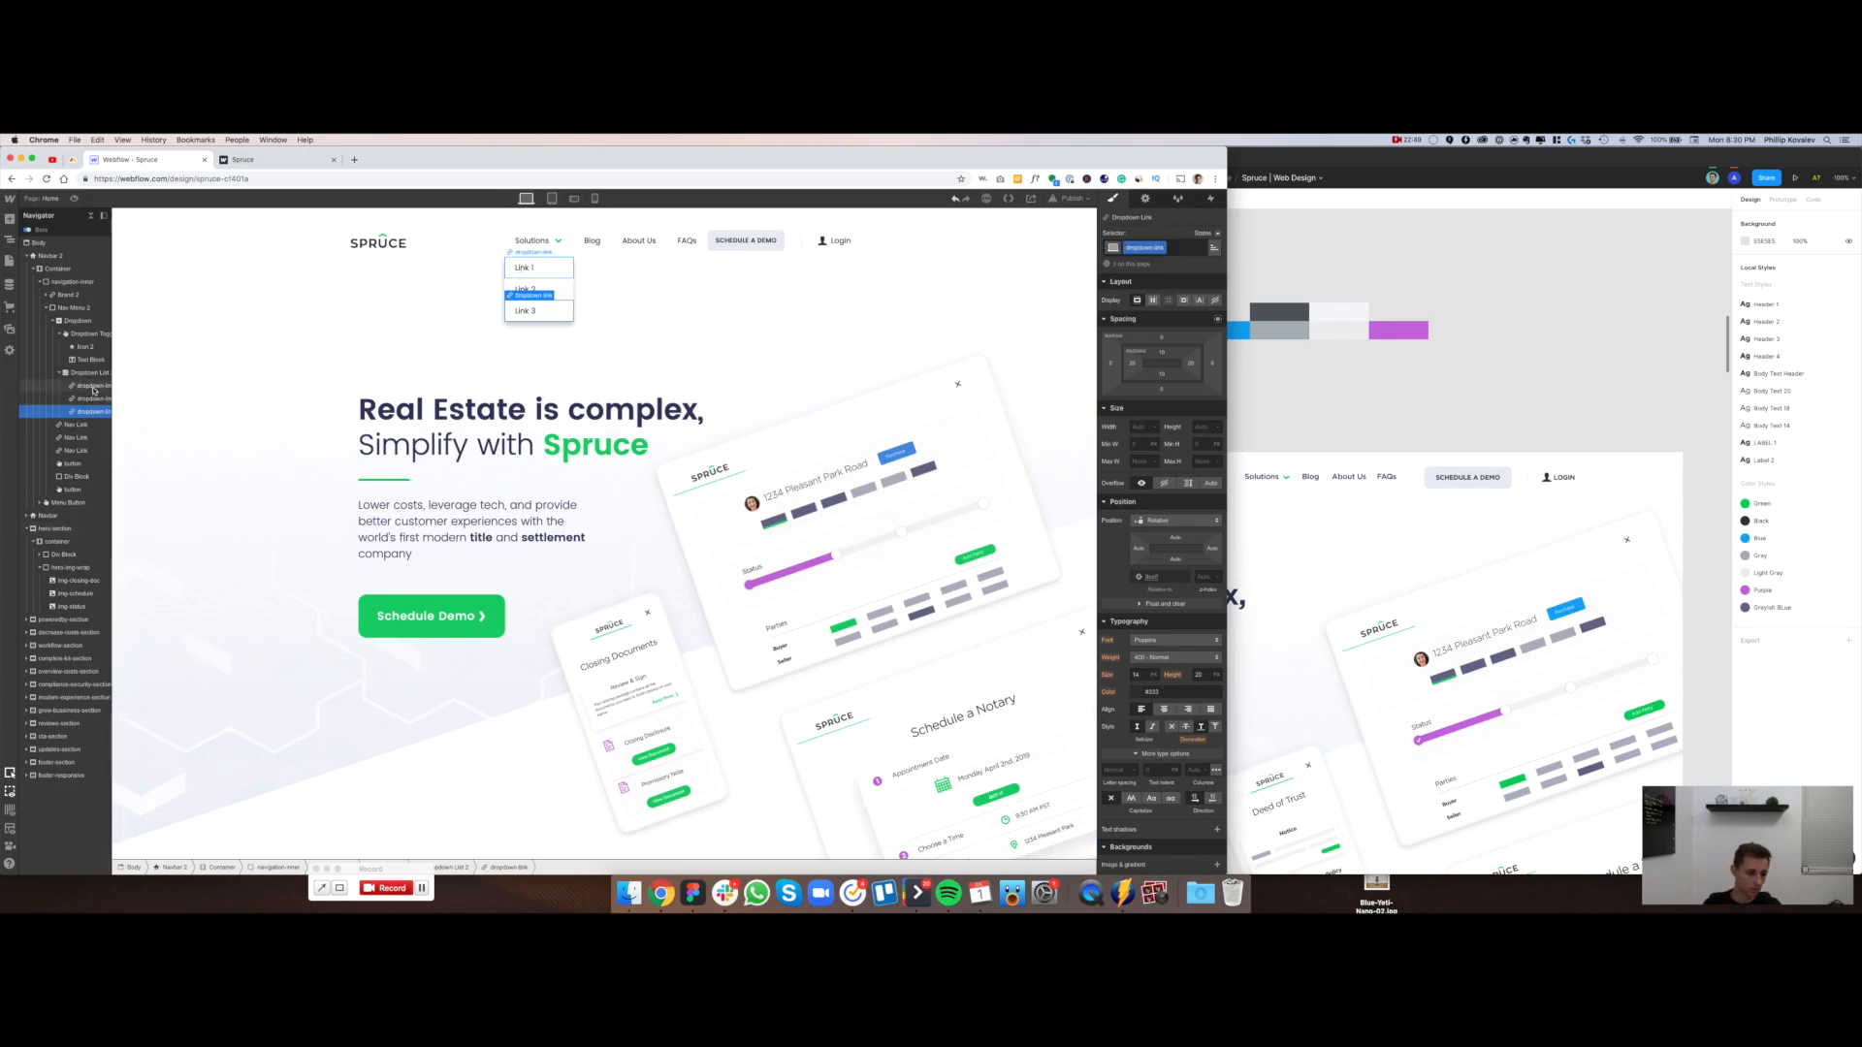
# Switch Link 1's dropdown-link class to its Hover state and open its text color for editing
pyautogui.click(528, 268)
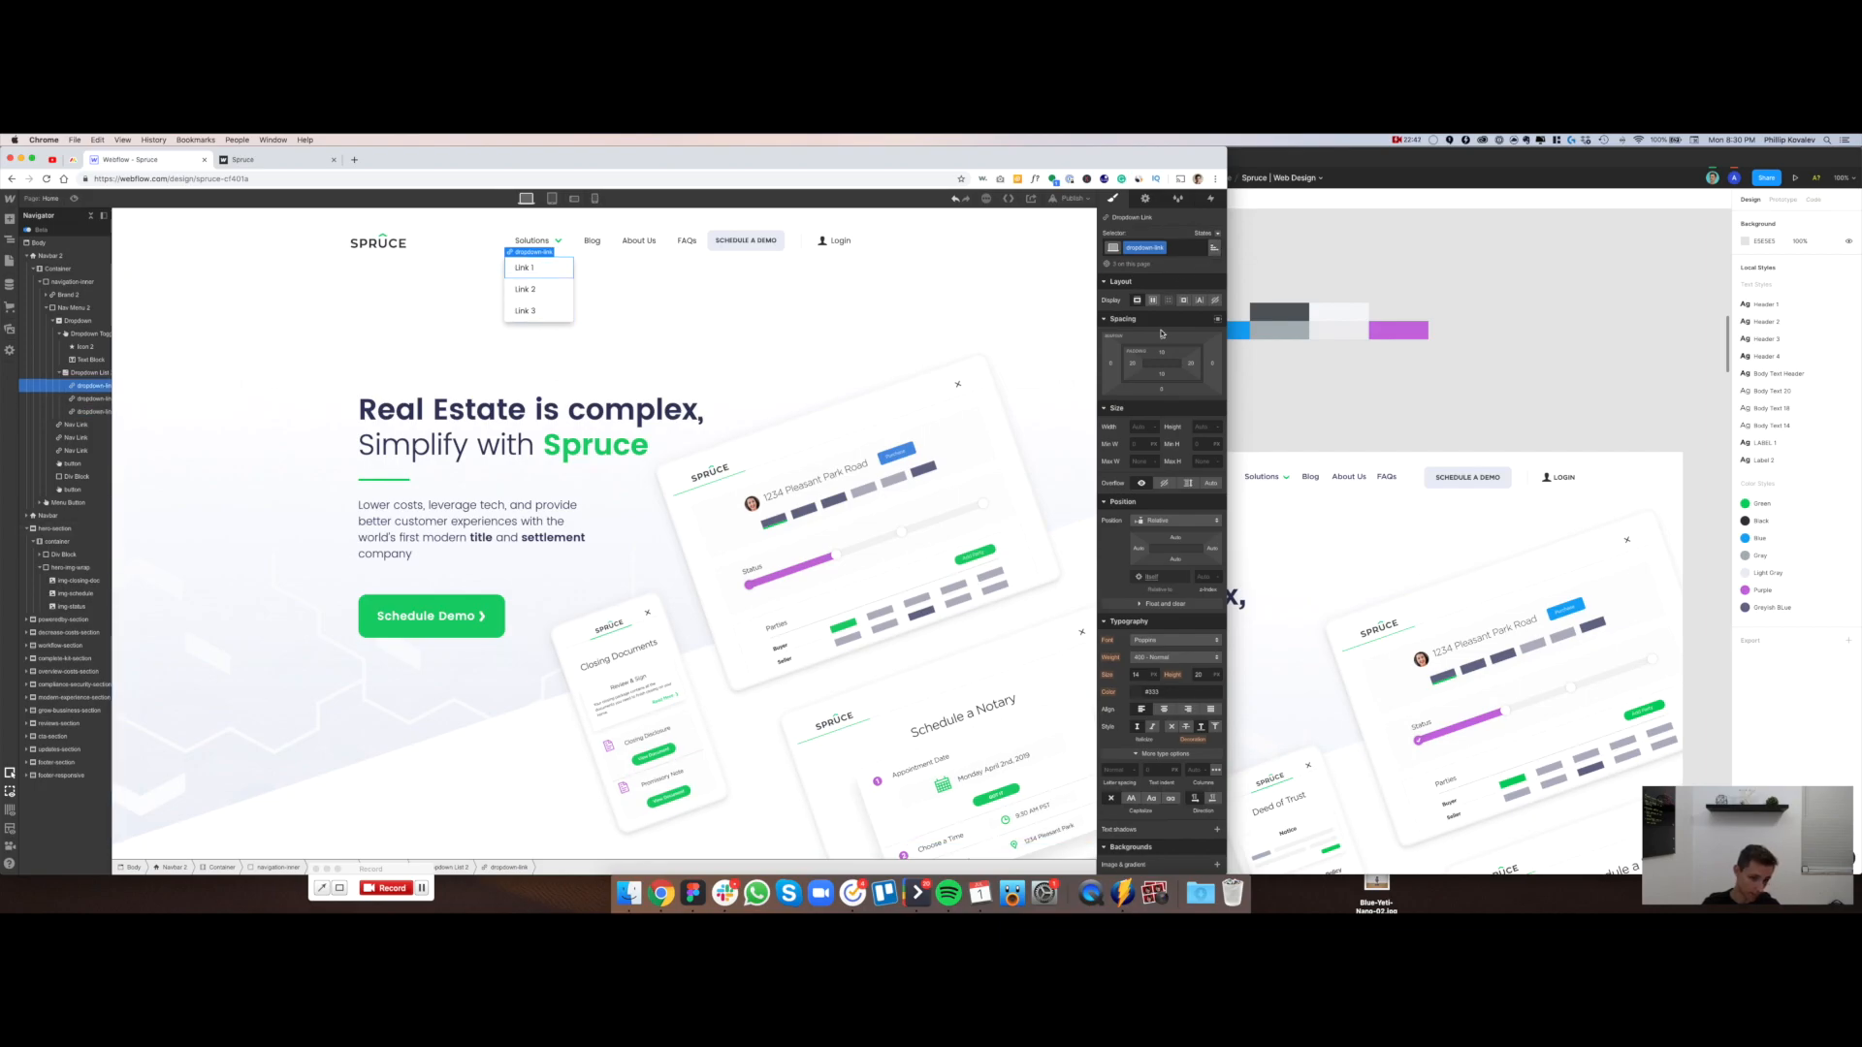
pyautogui.click(1207, 234)
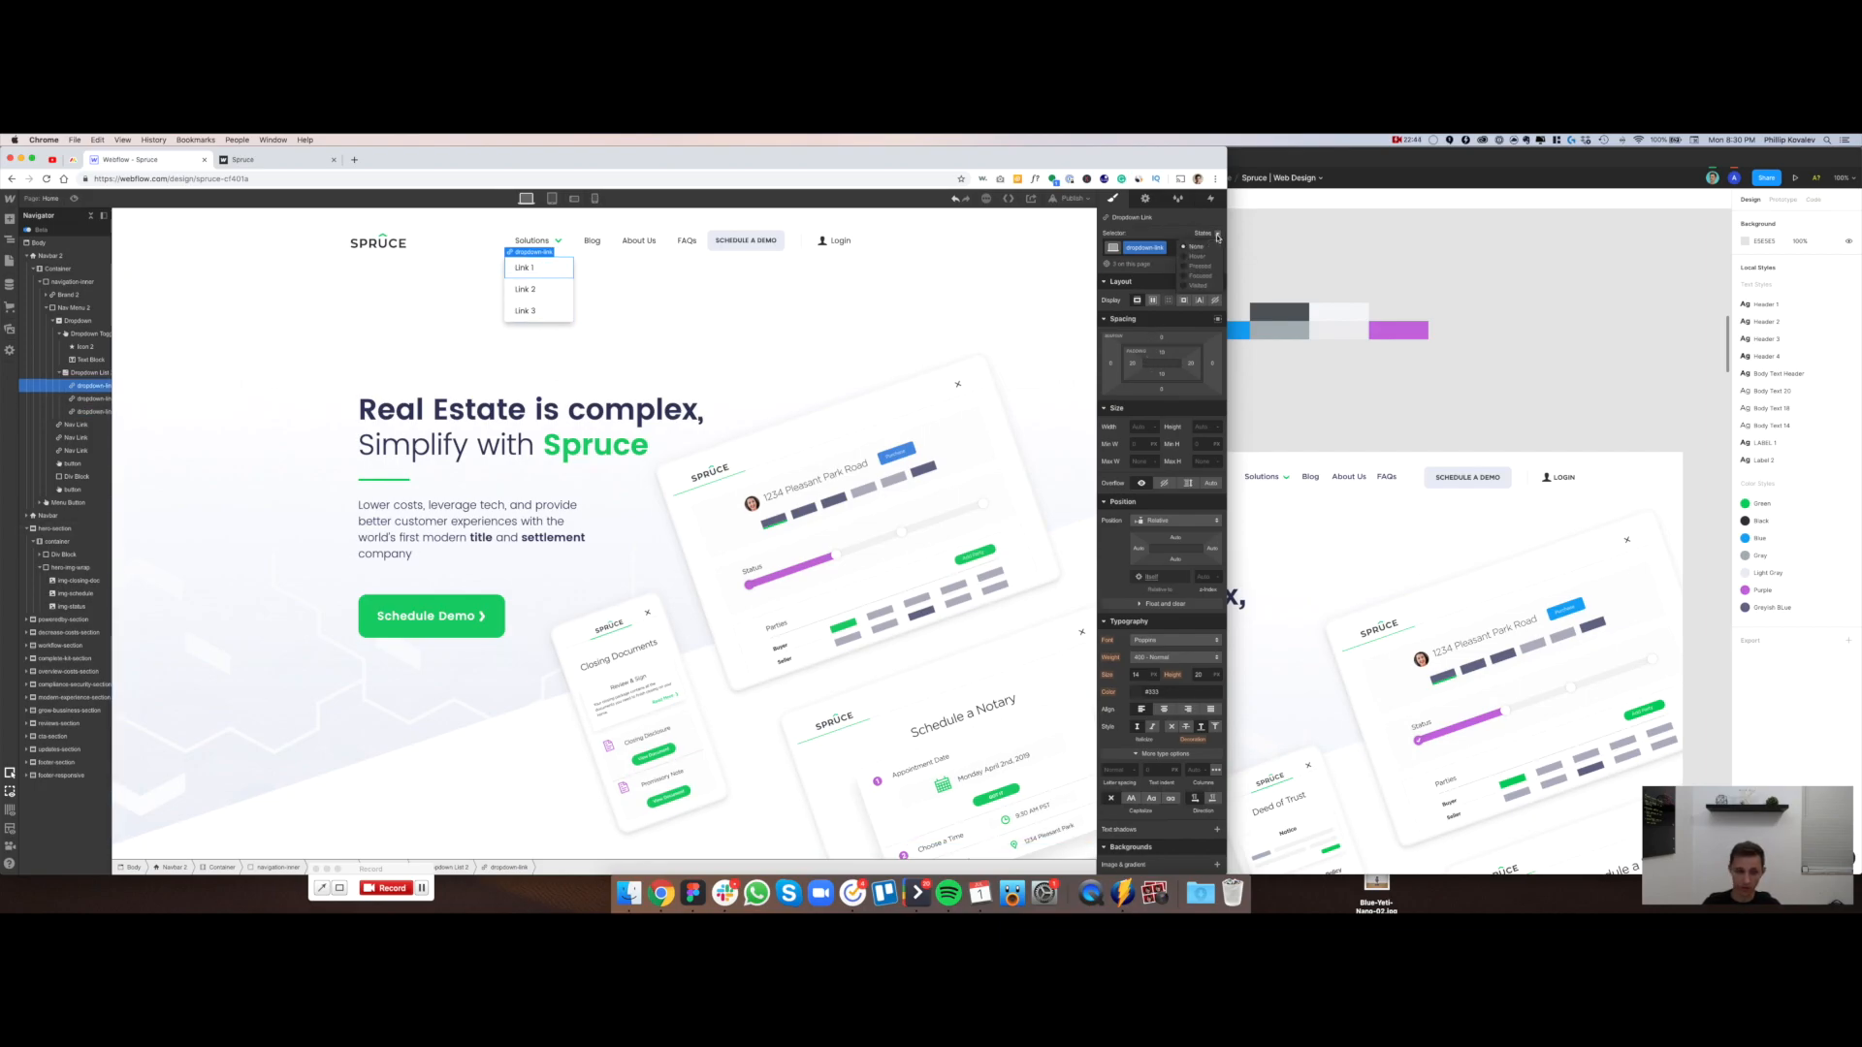
pyautogui.click(1201, 257)
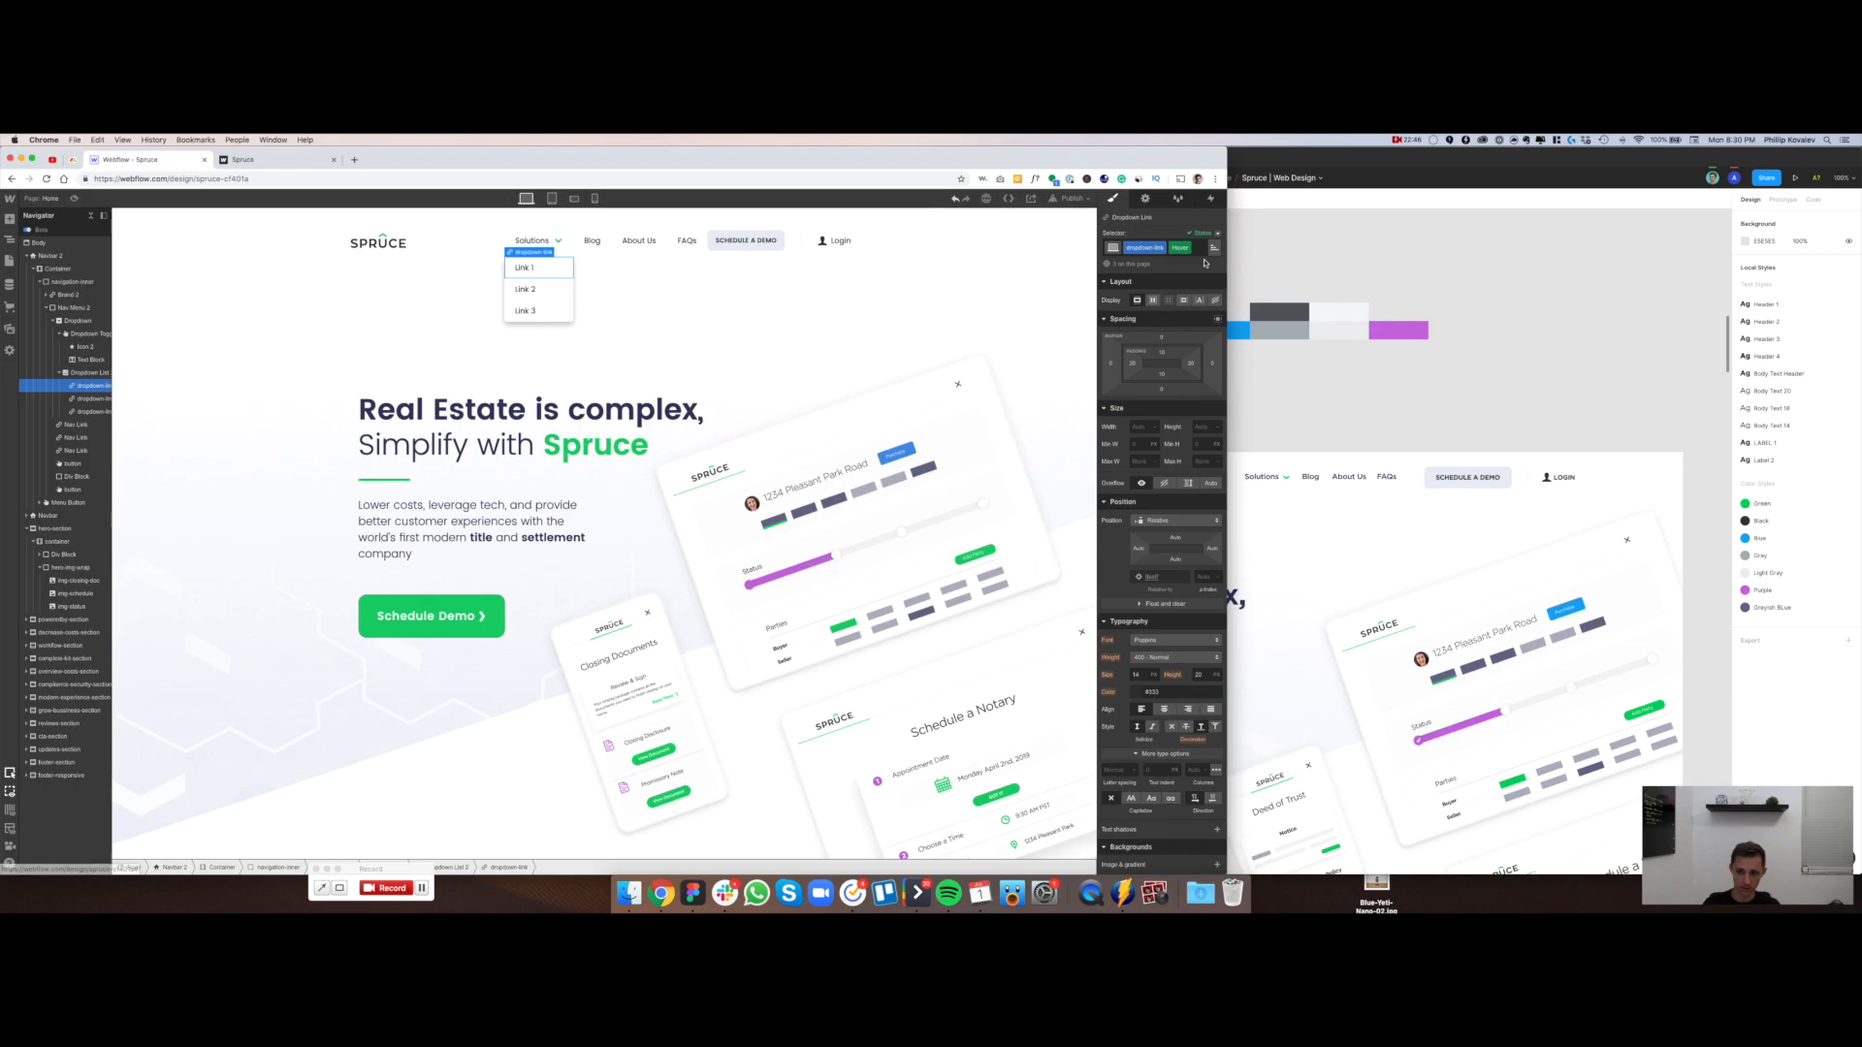
pyautogui.scroll(-3, 1182, 549)
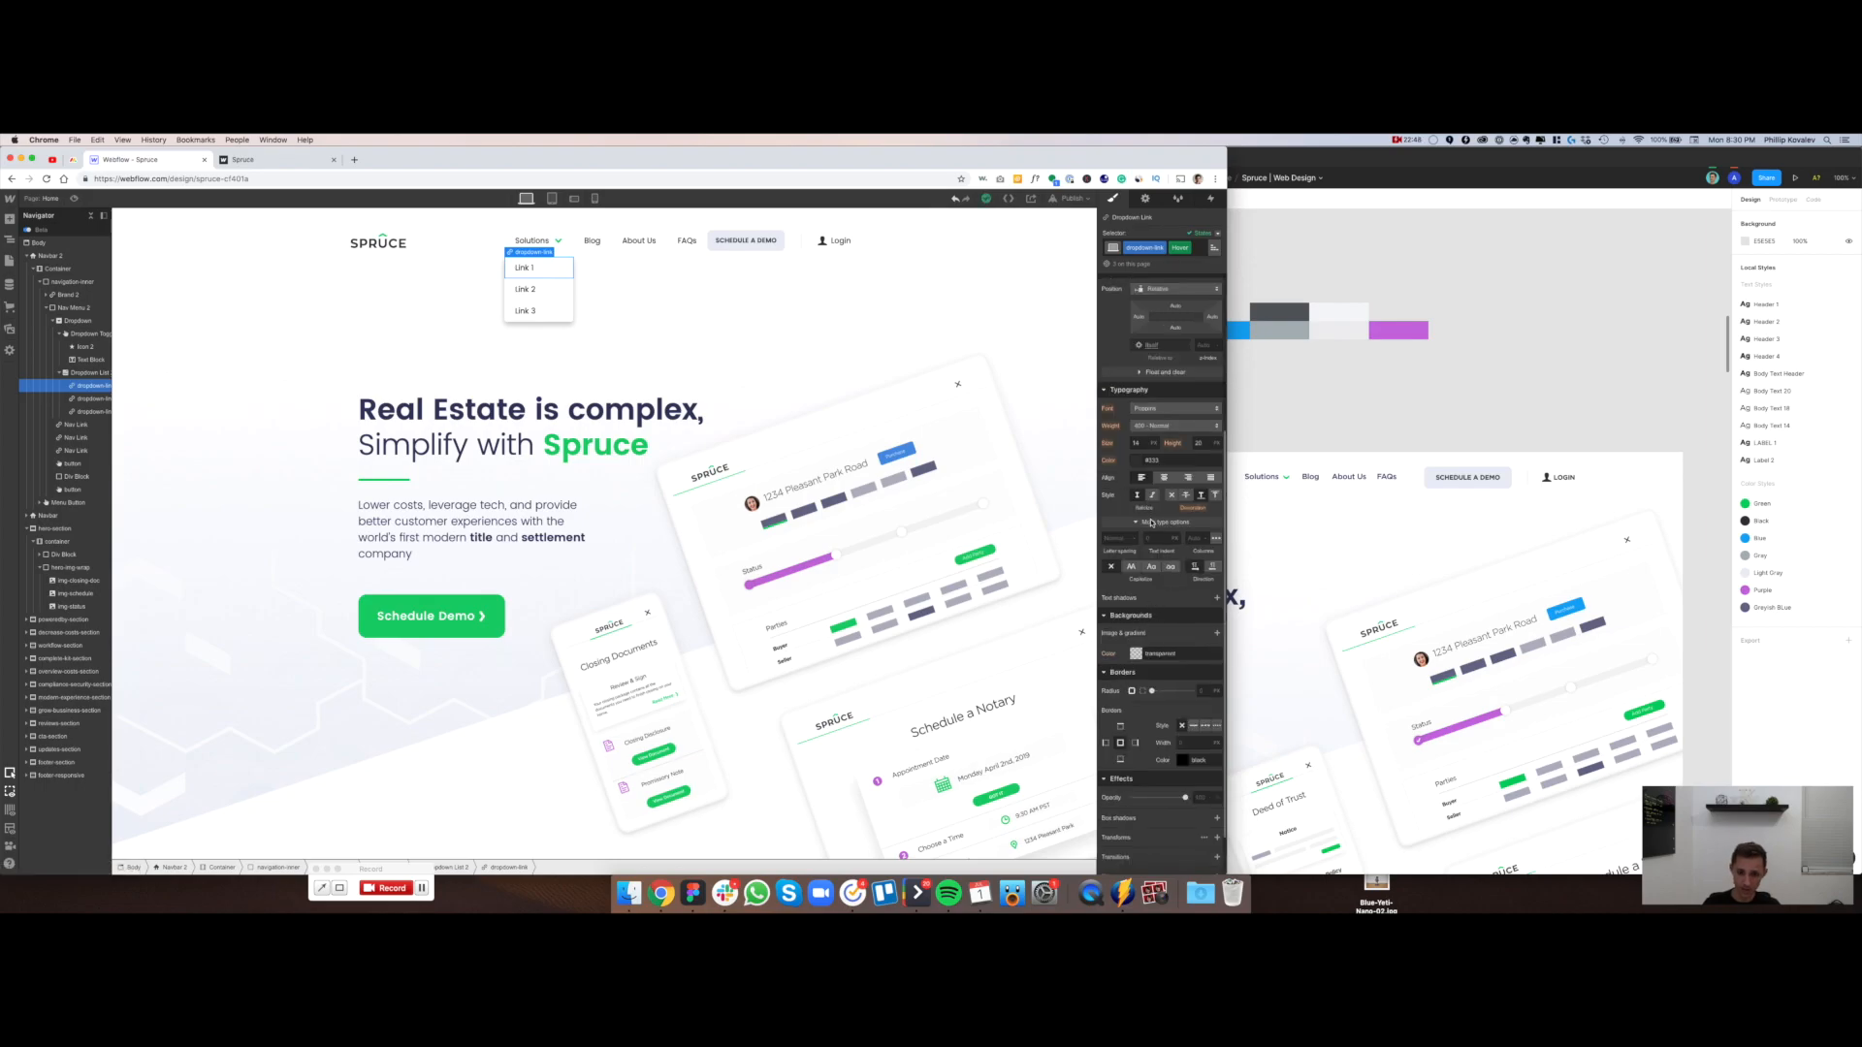
pyautogui.click(1141, 463)
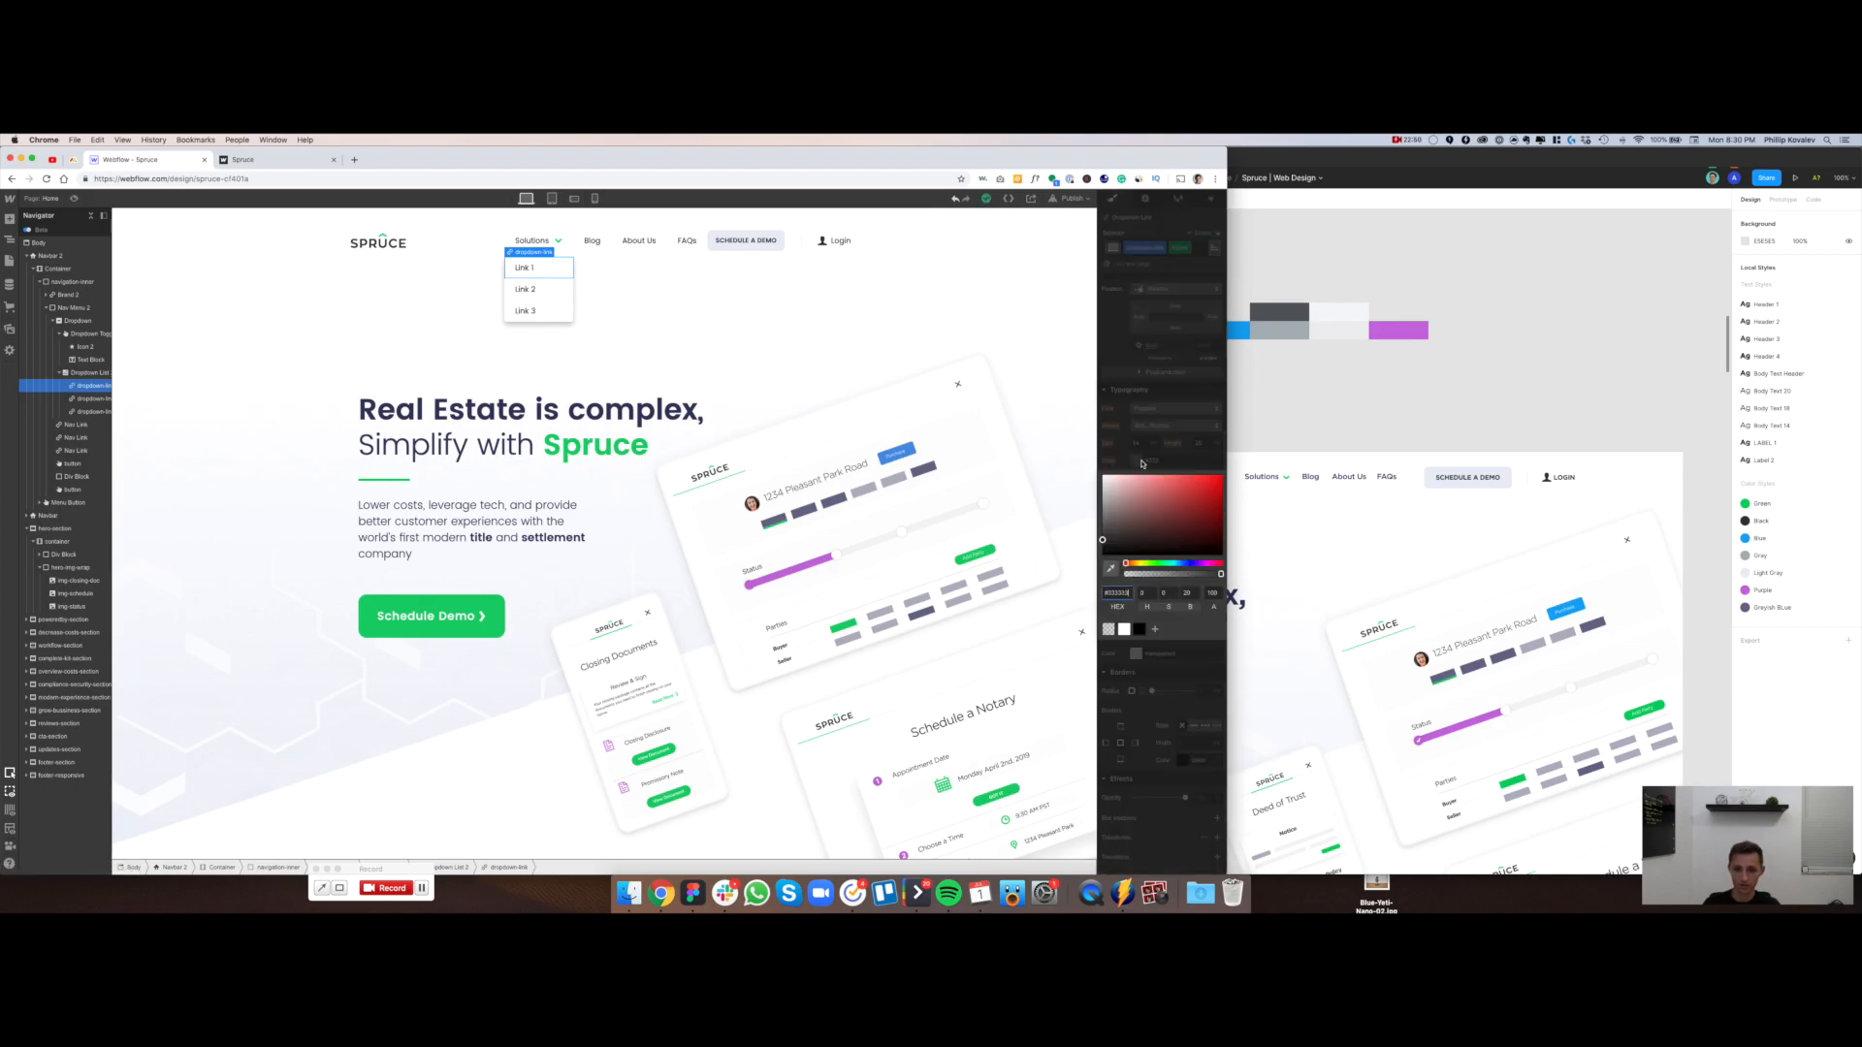
# Switch to Figma and copy the green fill color value of the hero's Schedule Demo button
pyautogui.click(1559, 420)
pyautogui.moveTo(1203, 617); pyautogui.dragTo(1230, 526)
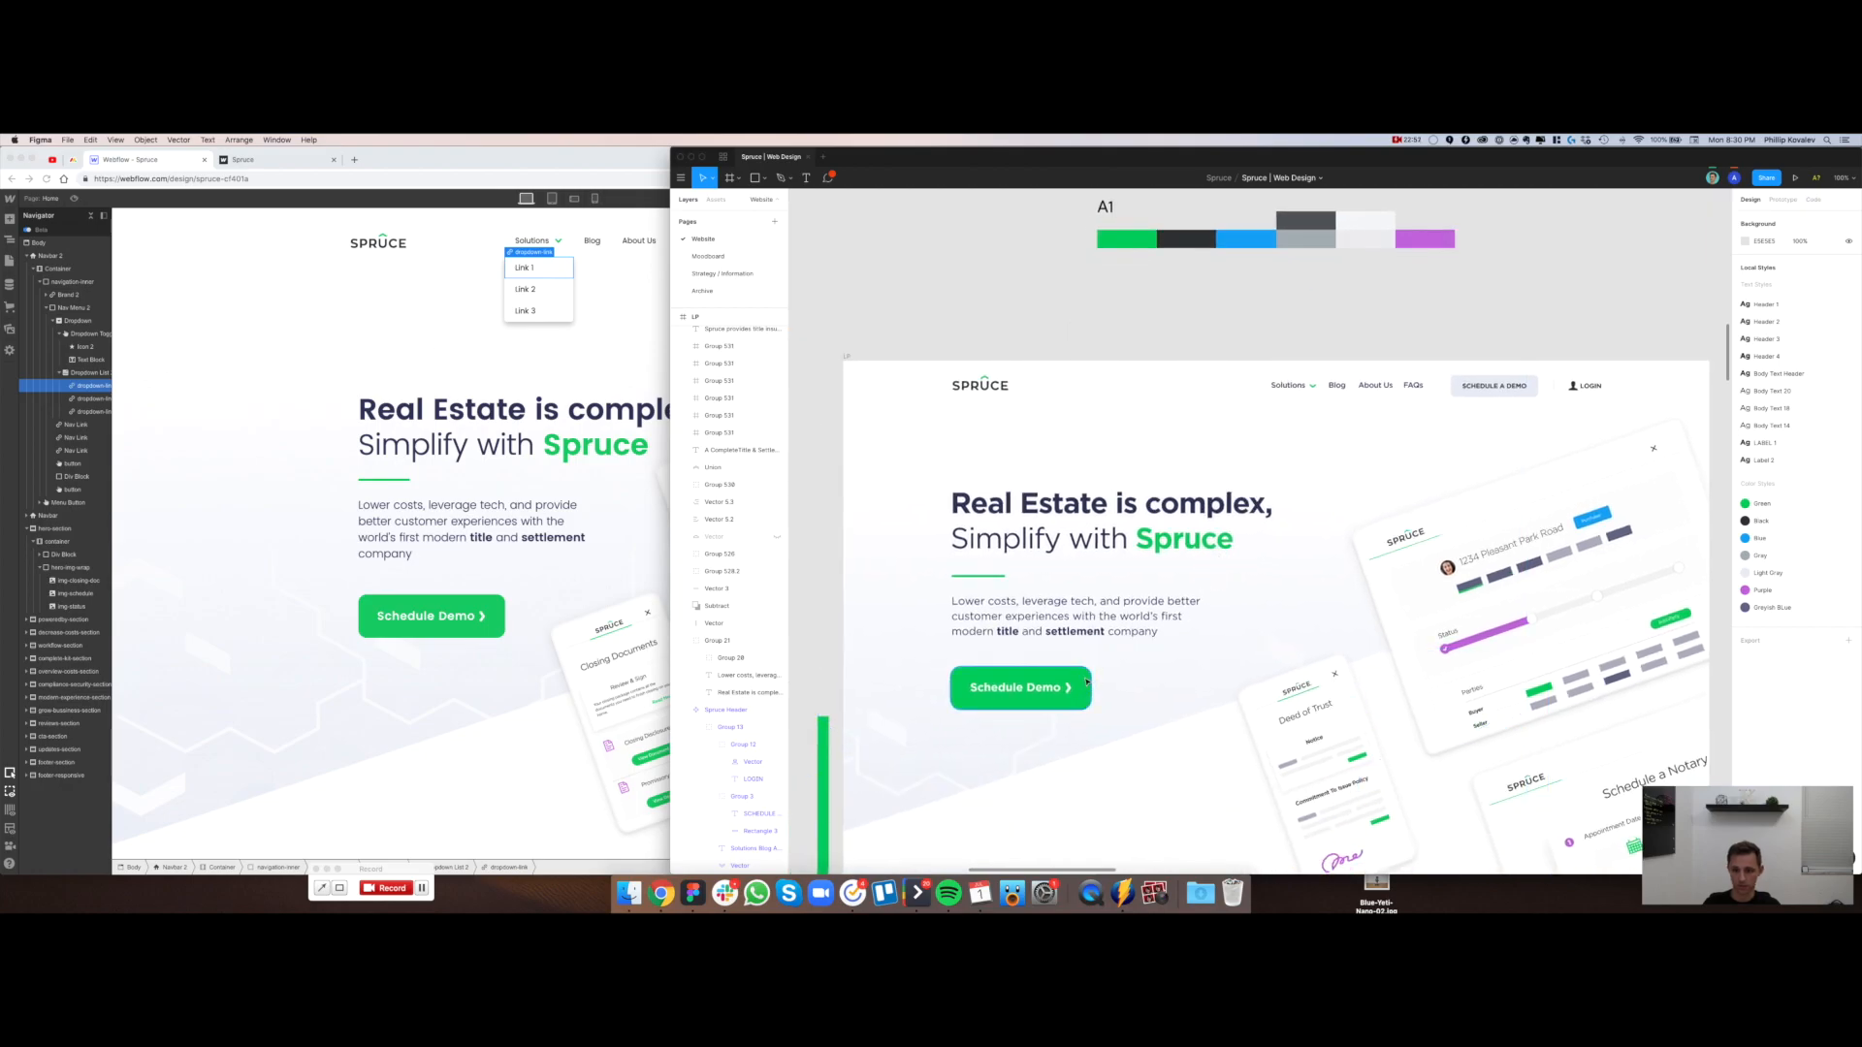
pyautogui.keyDown('super'); pyautogui.click(1065, 698); pyautogui.keyUp('super')
pyautogui.moveTo(1772, 454); pyautogui.dragTo(1738, 455)
pyautogui.press('super+c')
pyautogui.press('super+Tab')
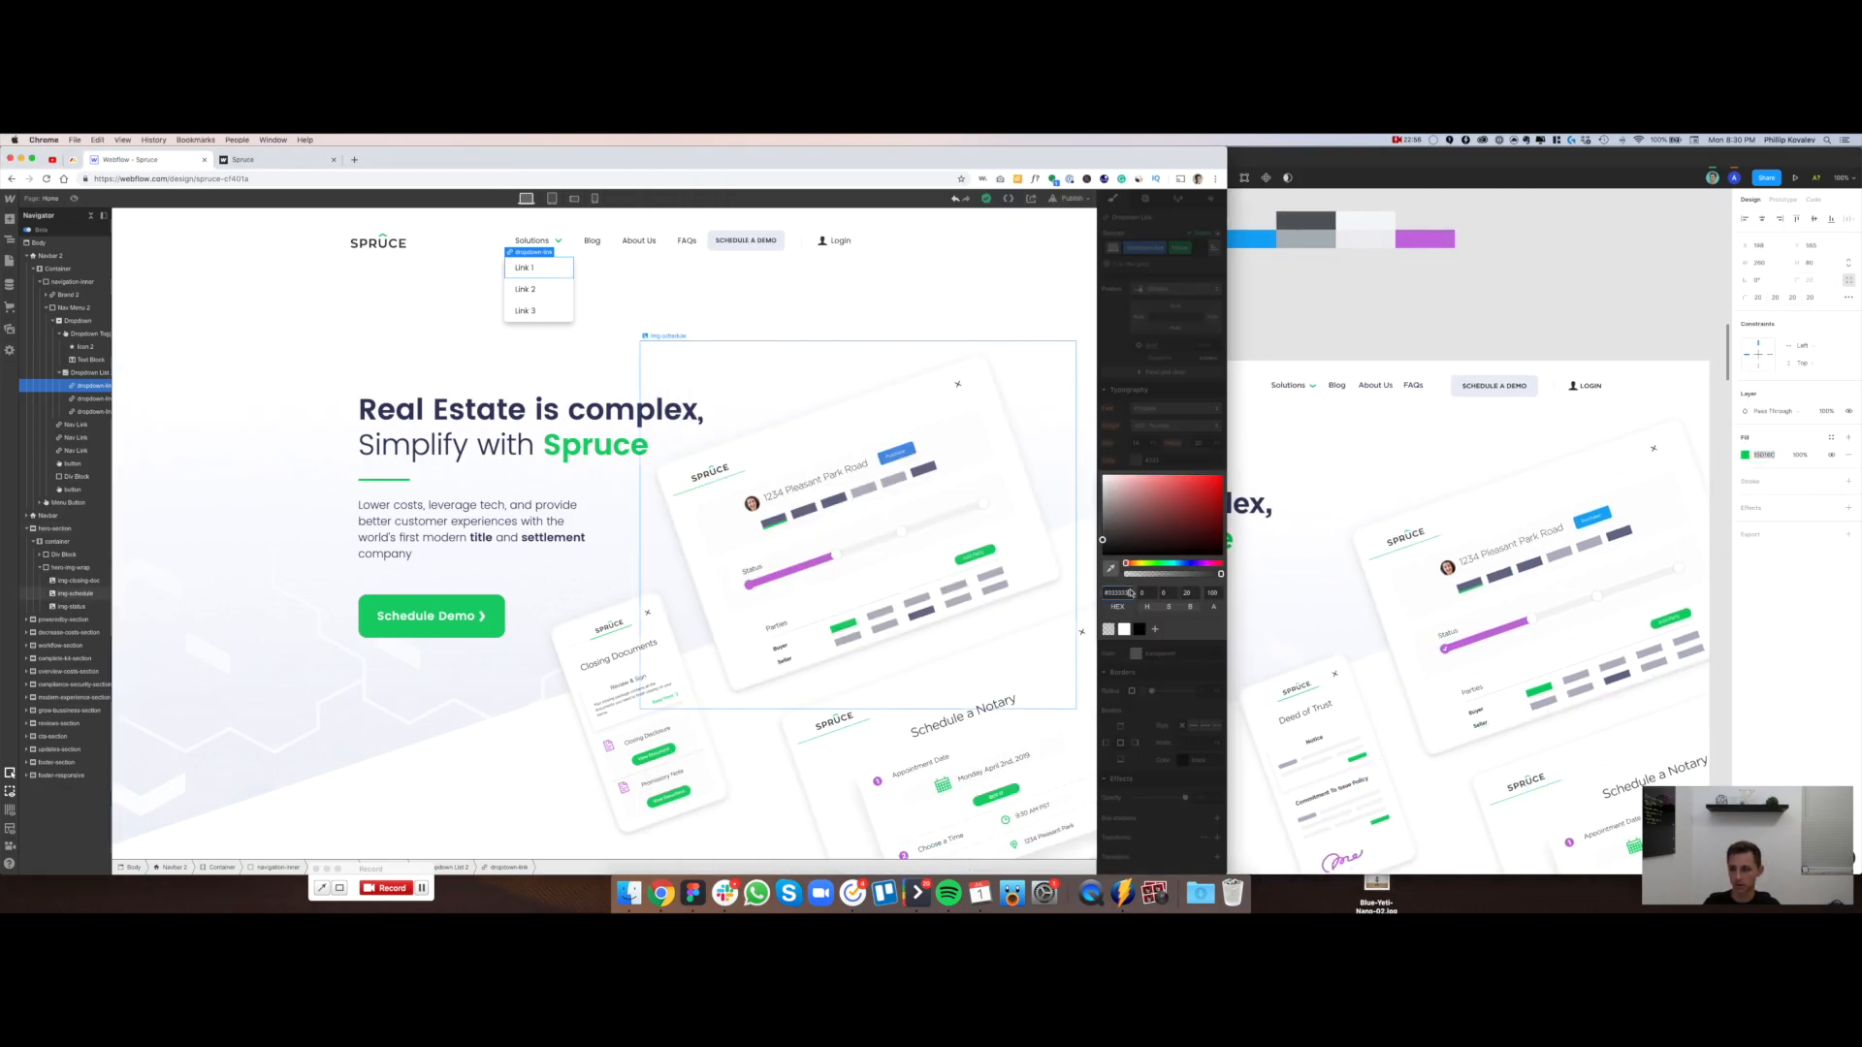
# In Webflow, apply the copied green as the dropdown-link hover text color and return the class to its None state
pyautogui.click(1118, 591)
pyautogui.press('super+v')
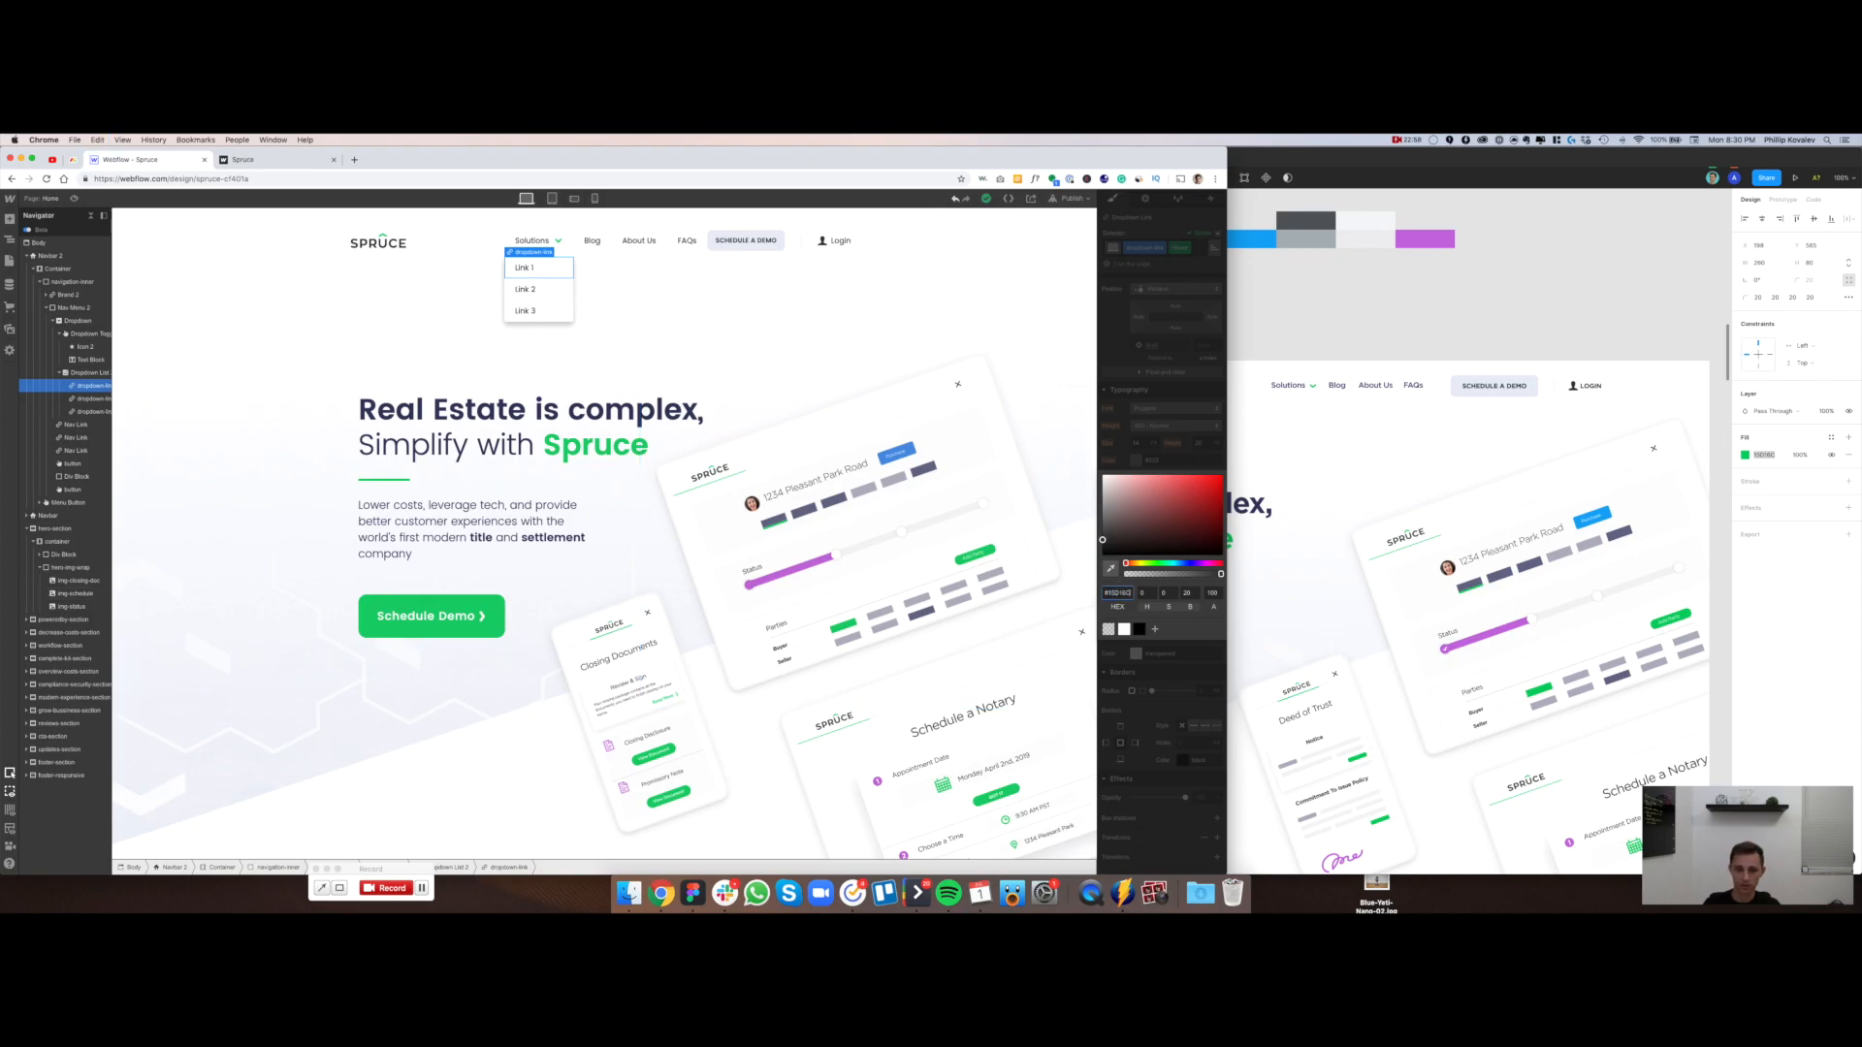
pyautogui.press('Return')
pyautogui.click(1217, 234)
pyautogui.click(1218, 234)
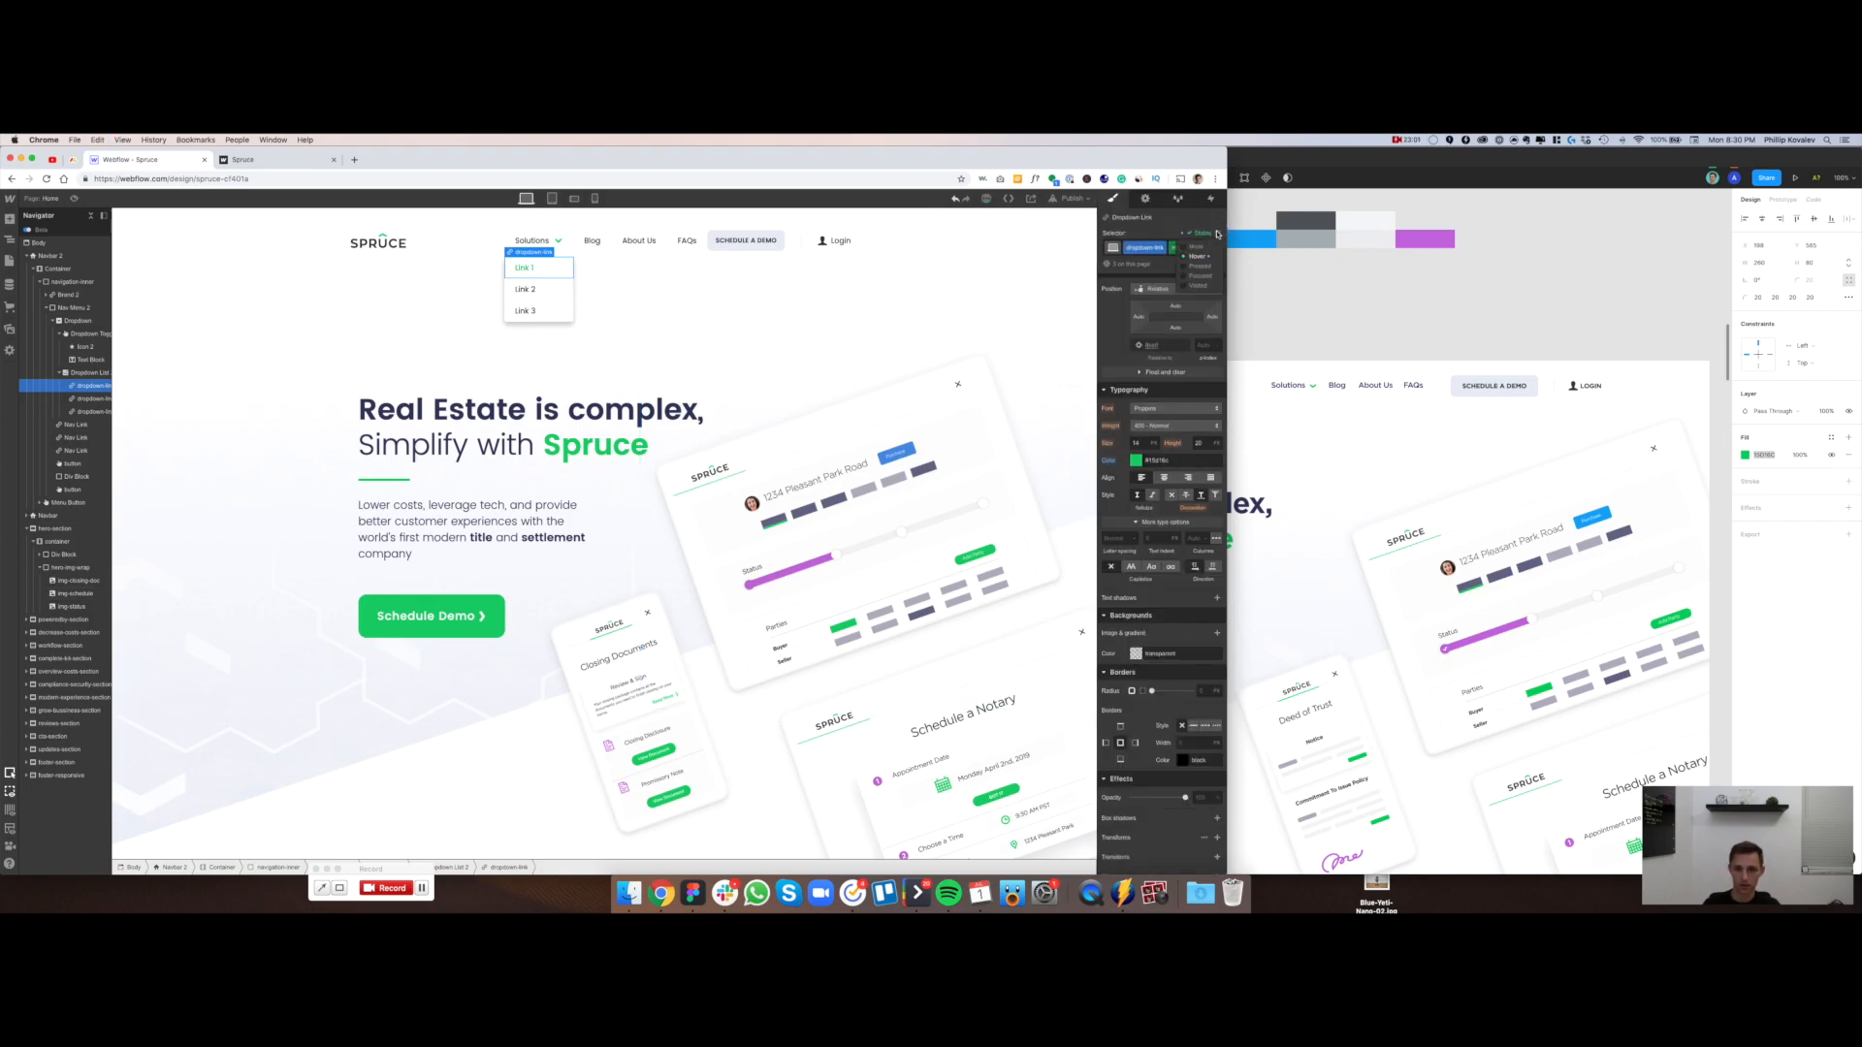
pyautogui.click(1196, 255)
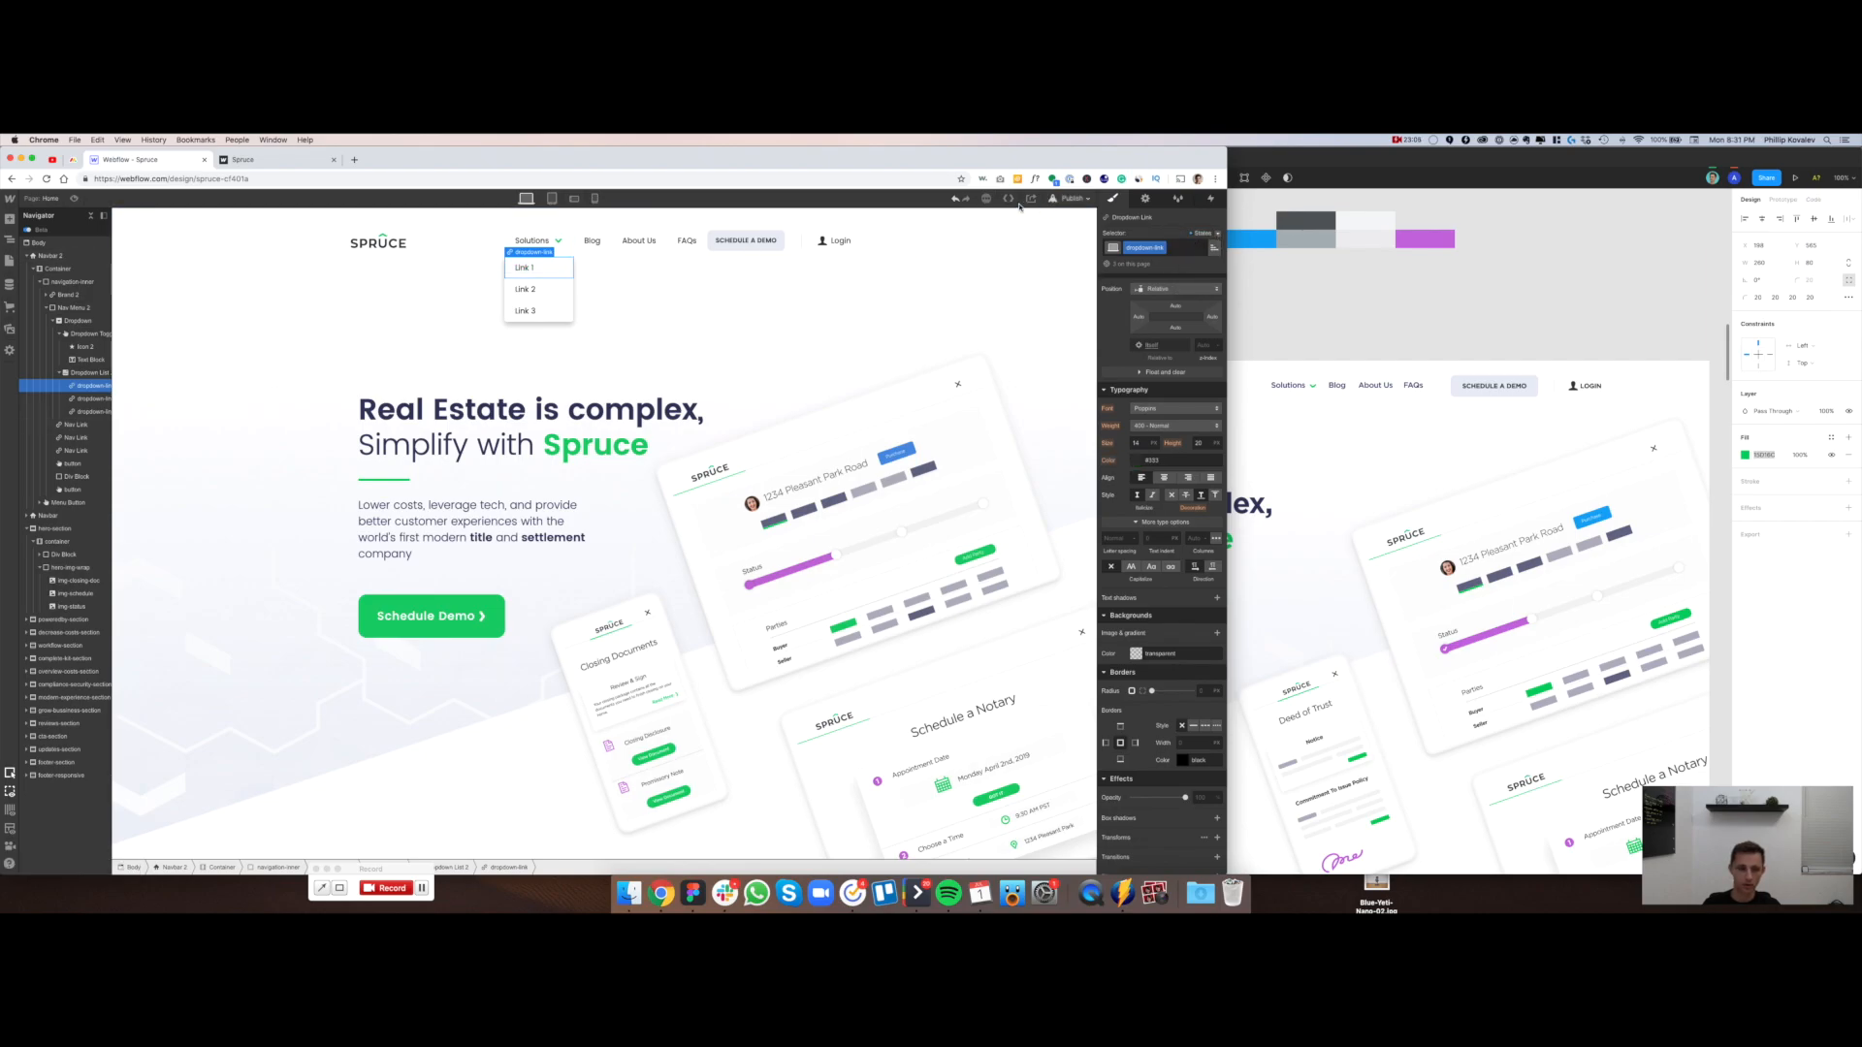
# Preview the header navigation at desktop, tablet and both phone sizes, testing the Solutions dropdown and the tablet menu button
pyautogui.click(74, 200)
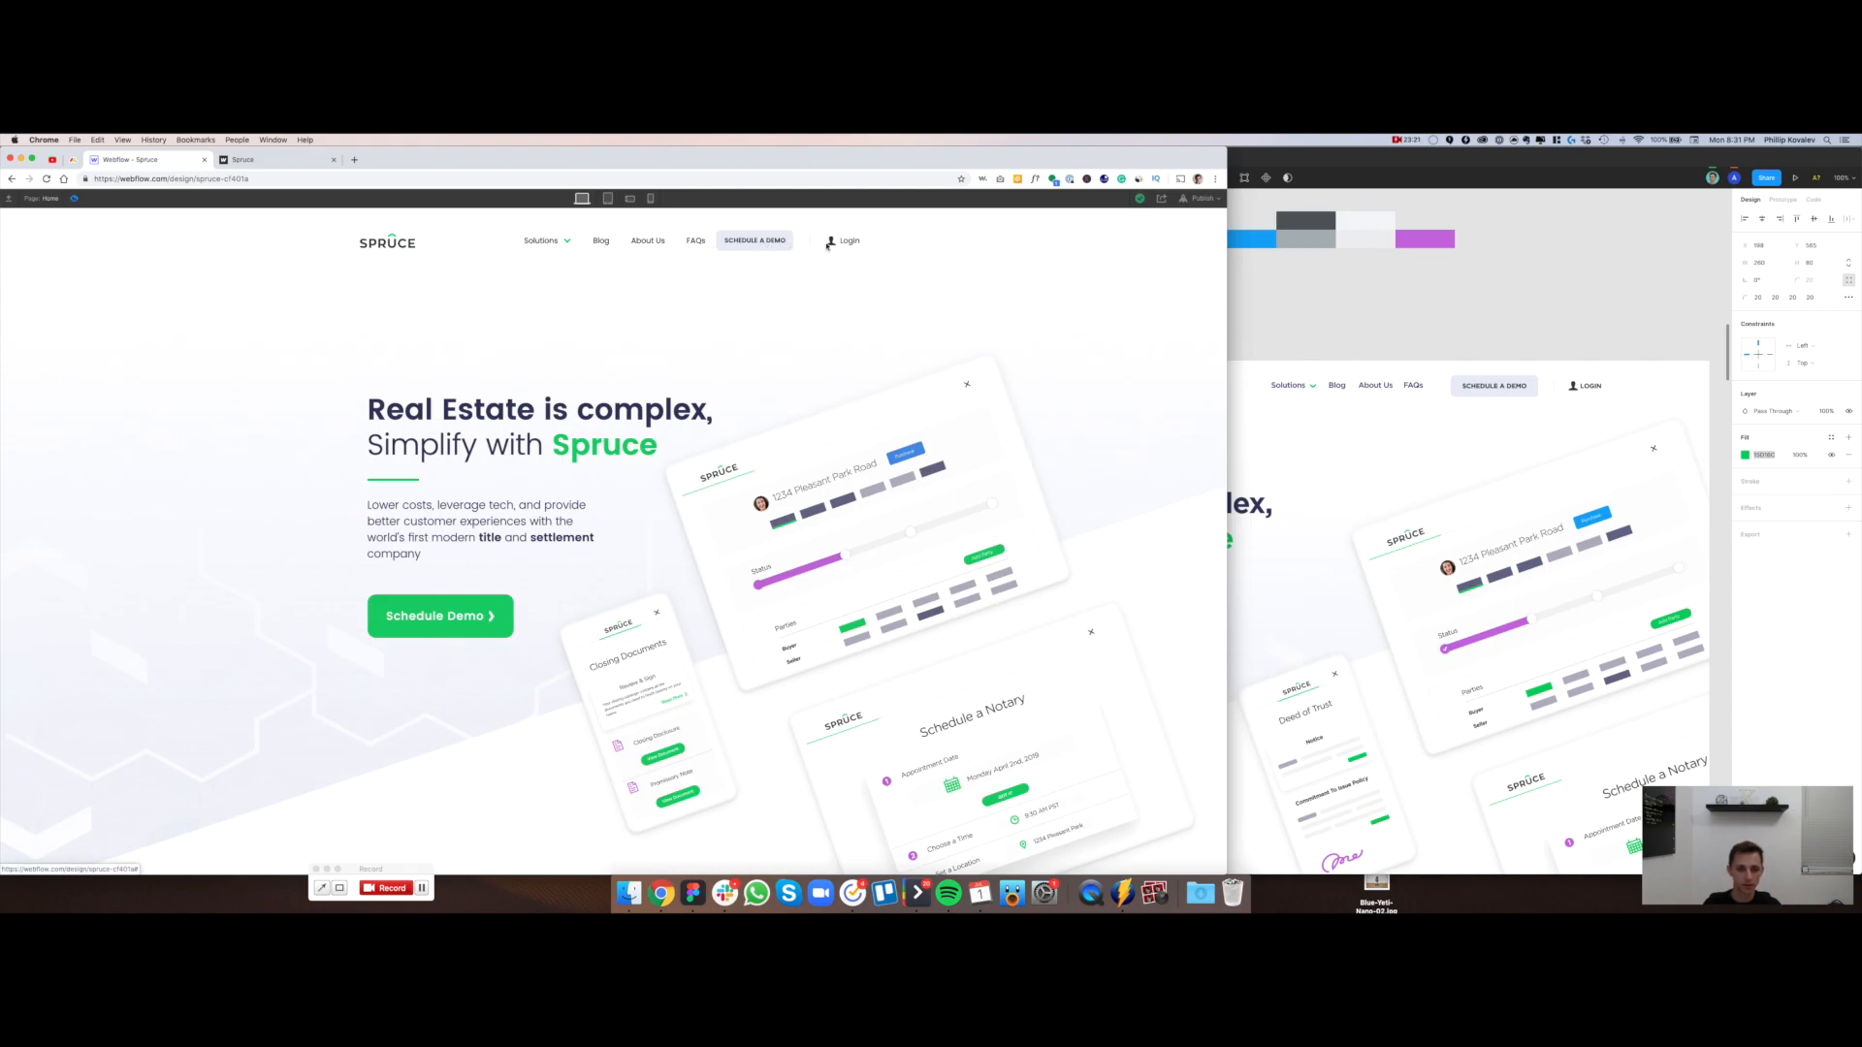
pyautogui.click(545, 241)
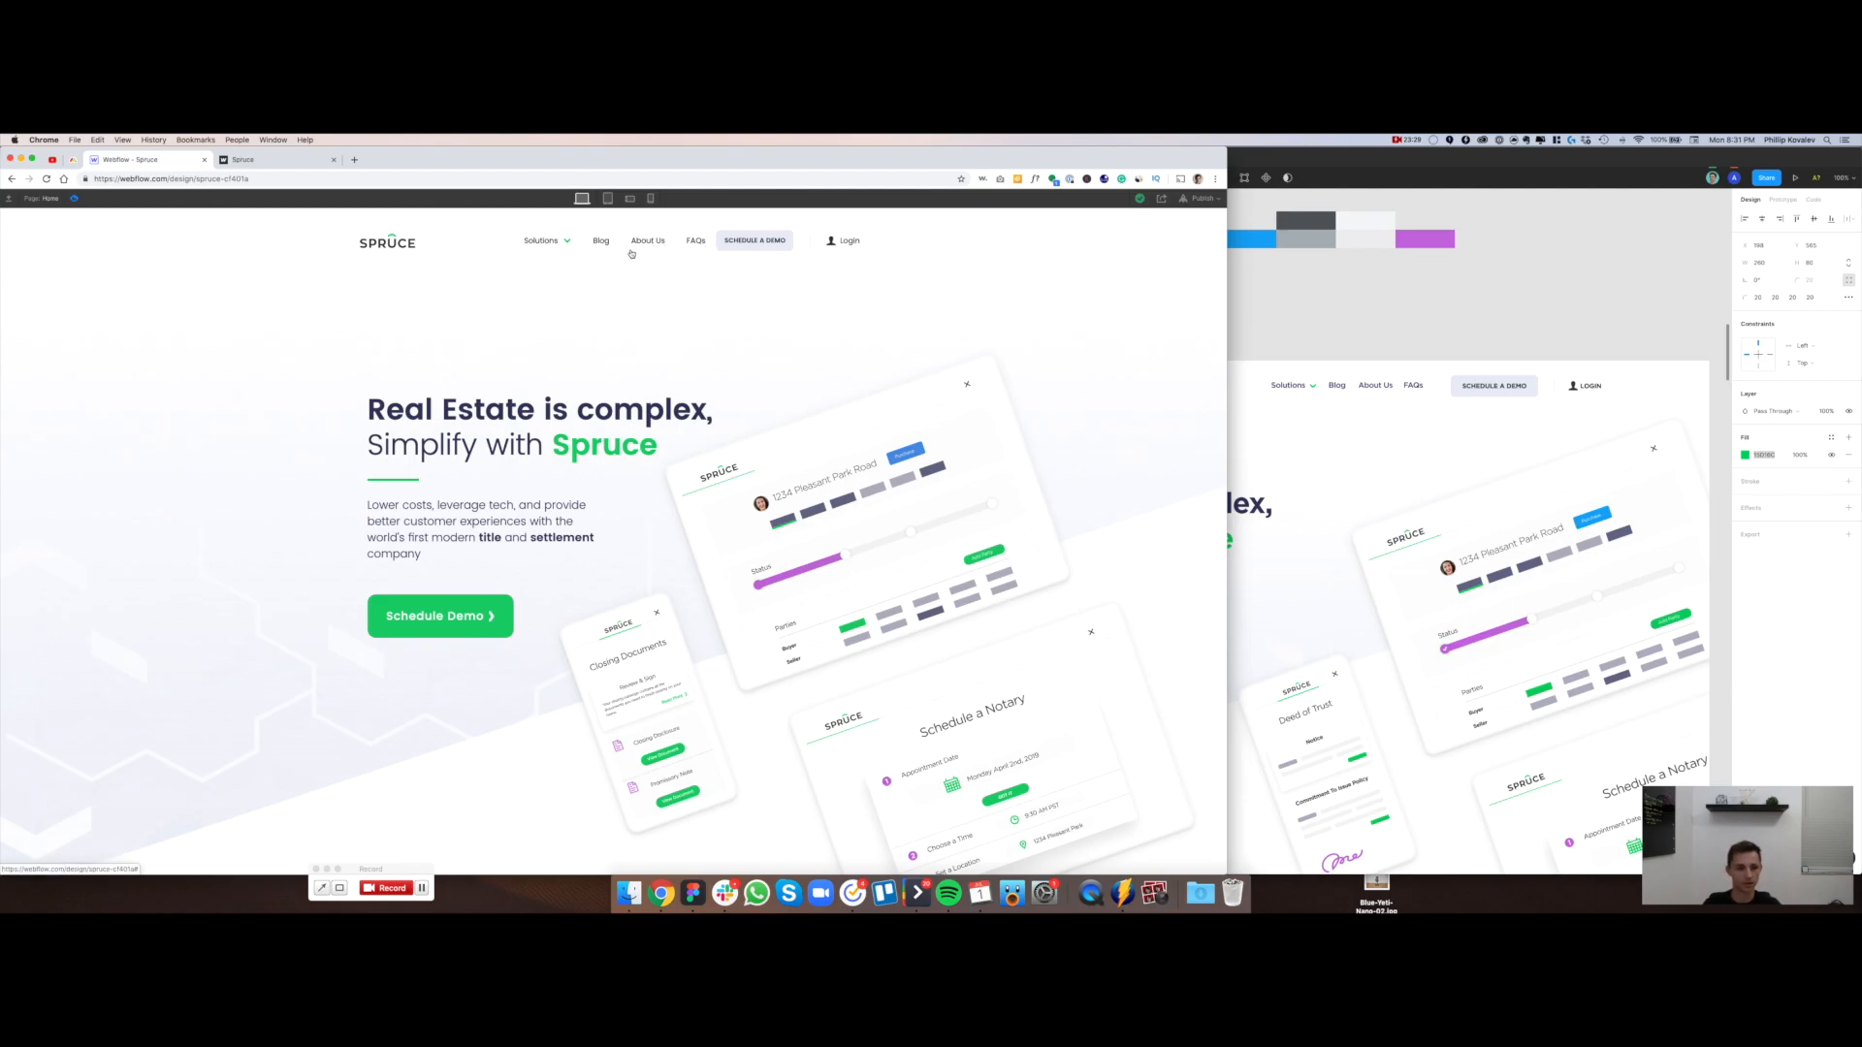
pyautogui.click(608, 199)
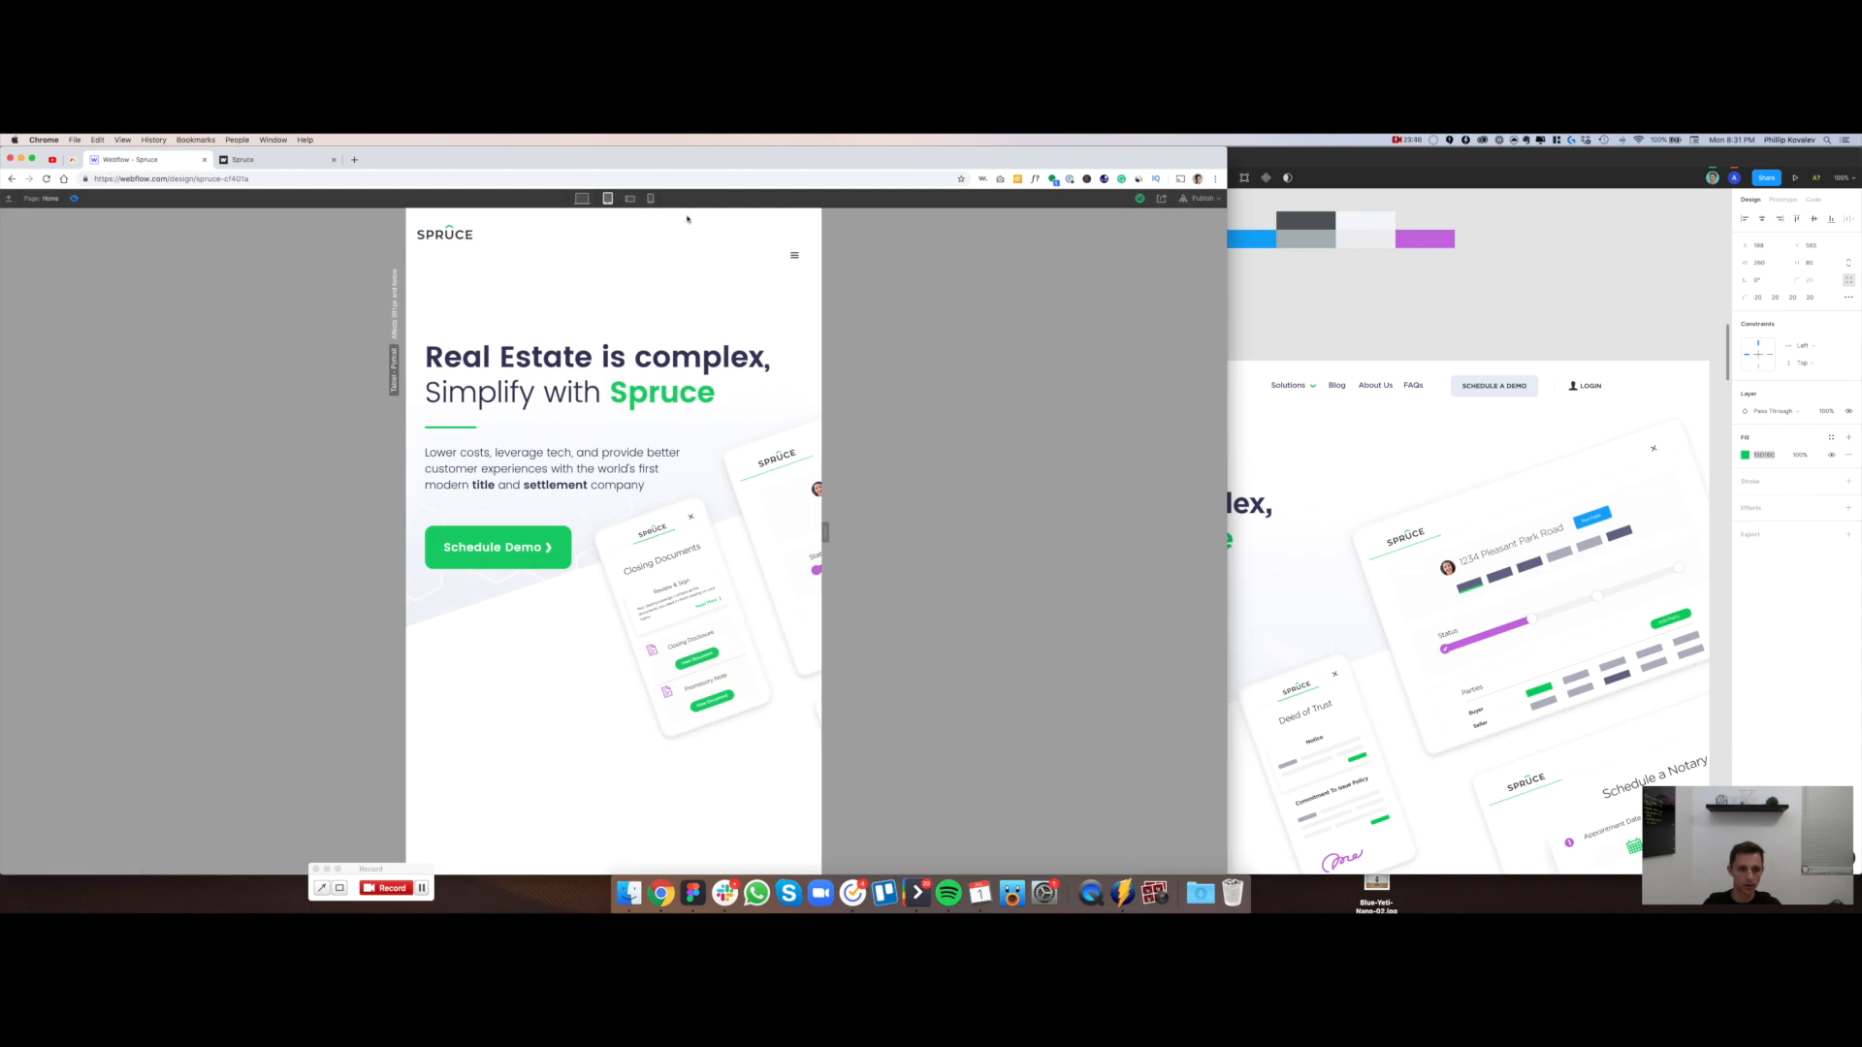
pyautogui.click(630, 199)
pyautogui.click(650, 199)
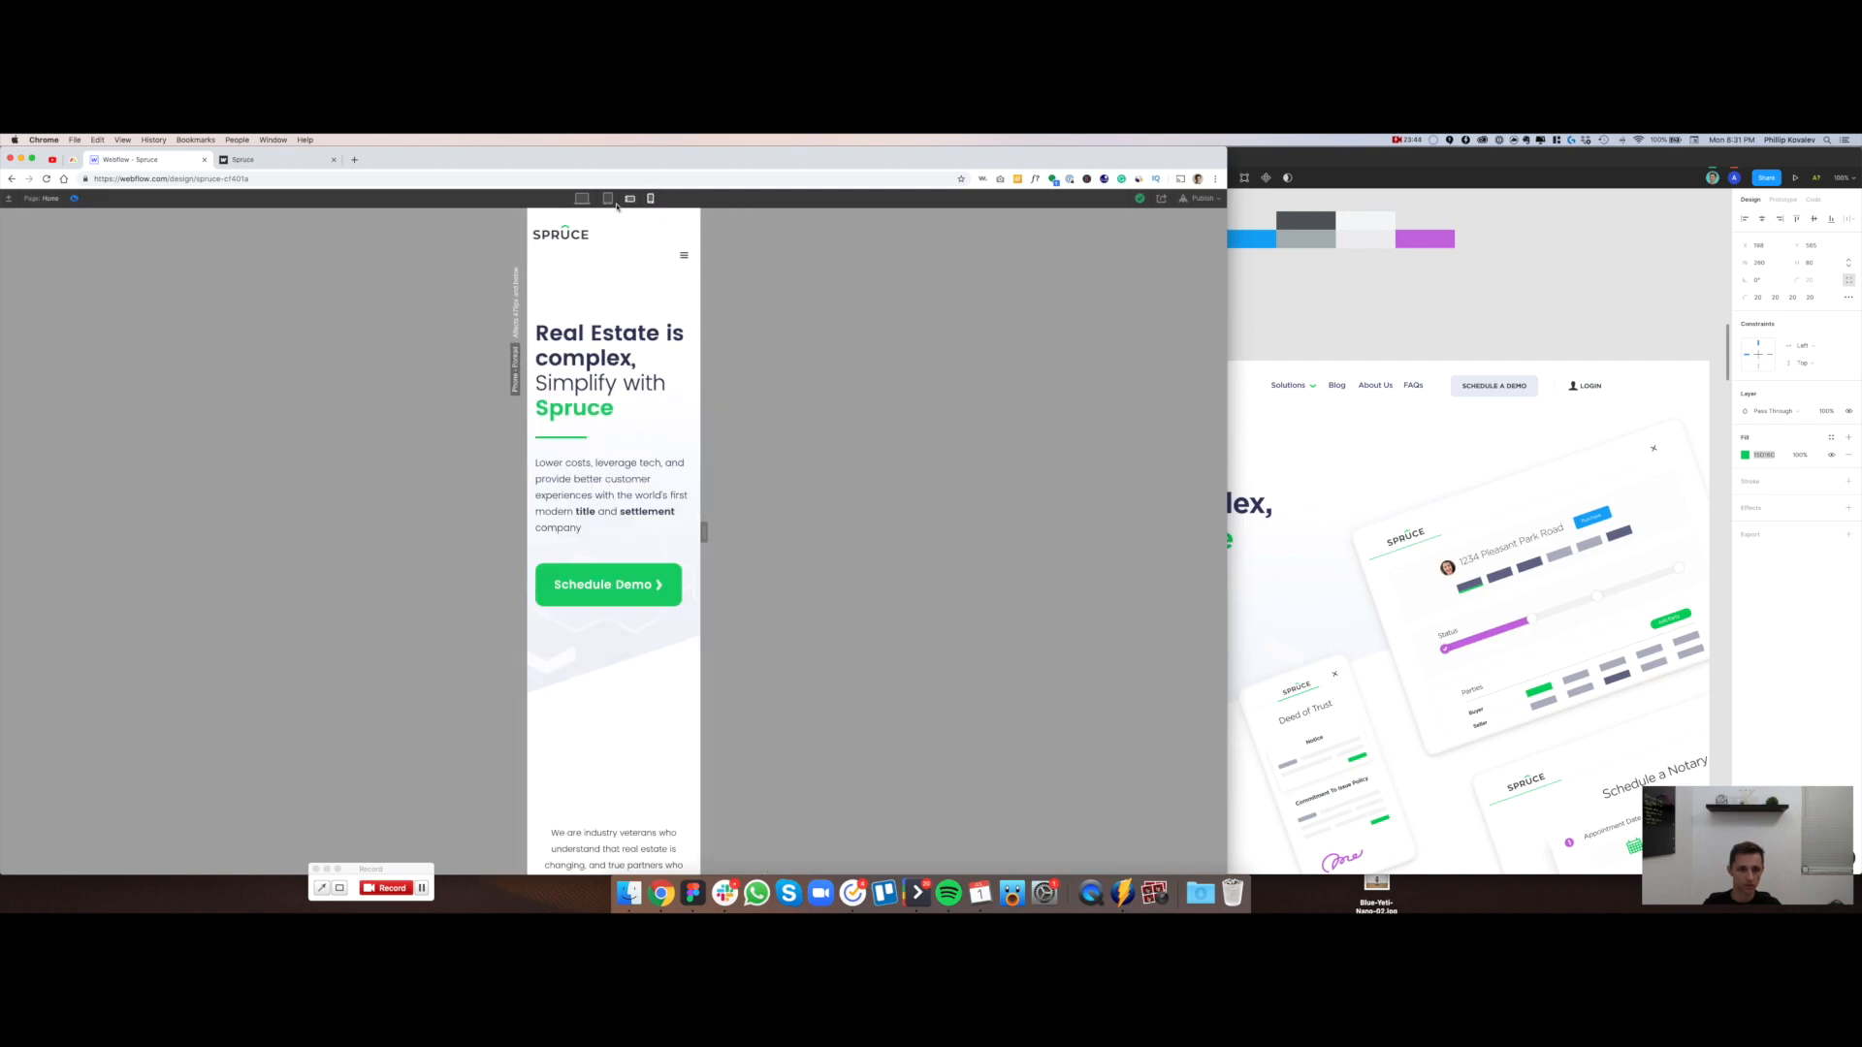
pyautogui.click(608, 199)
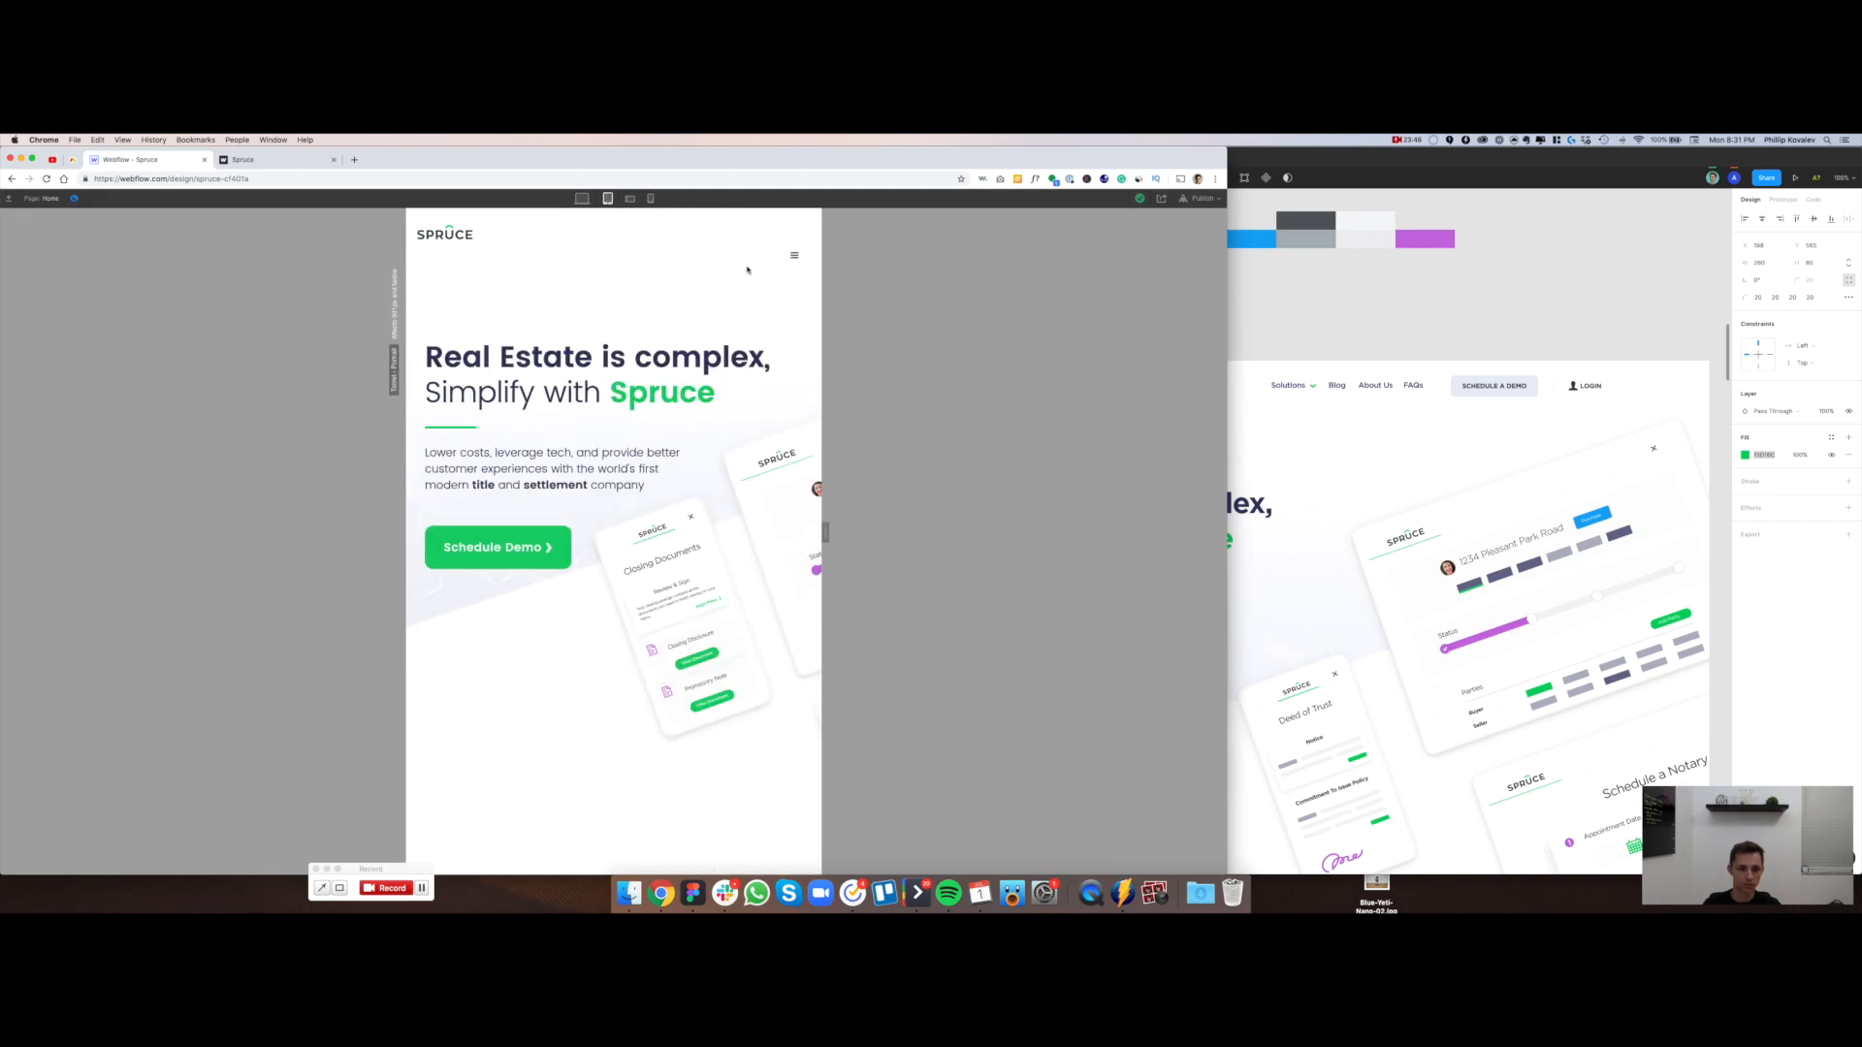
pyautogui.click(796, 258)
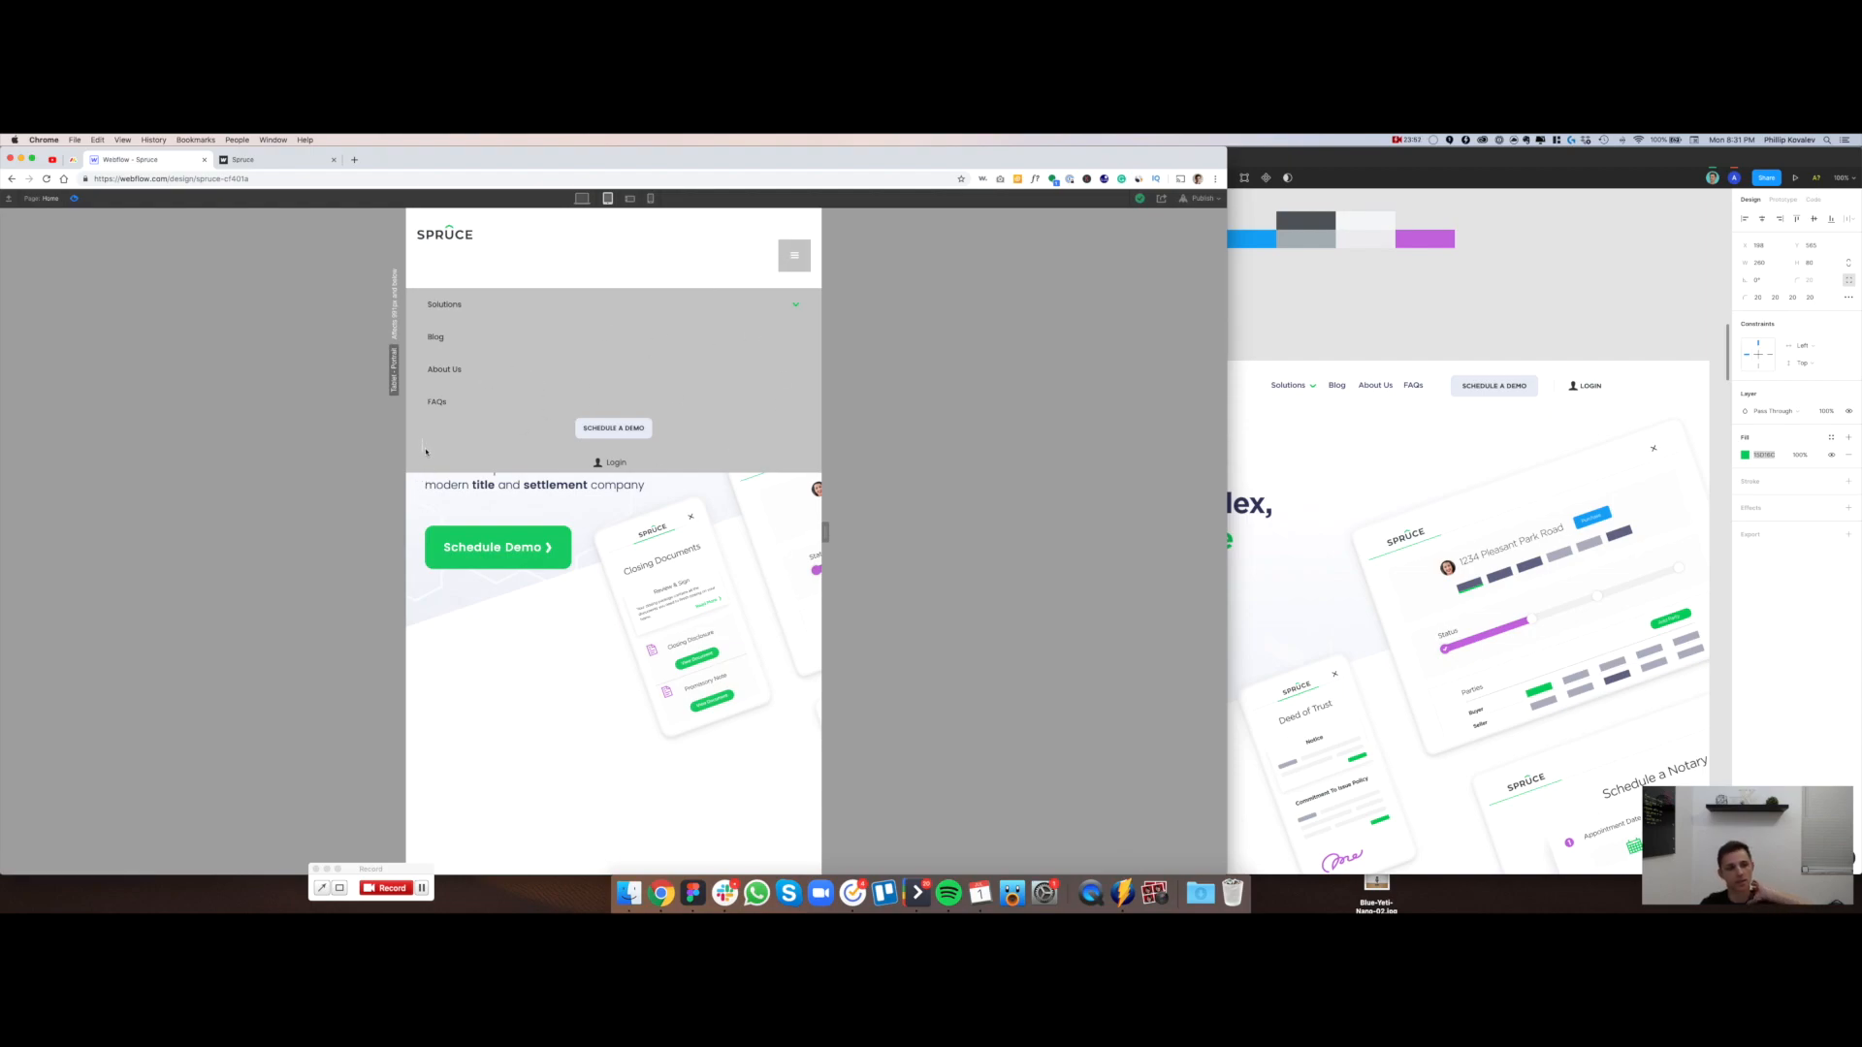
pyautogui.click(796, 258)
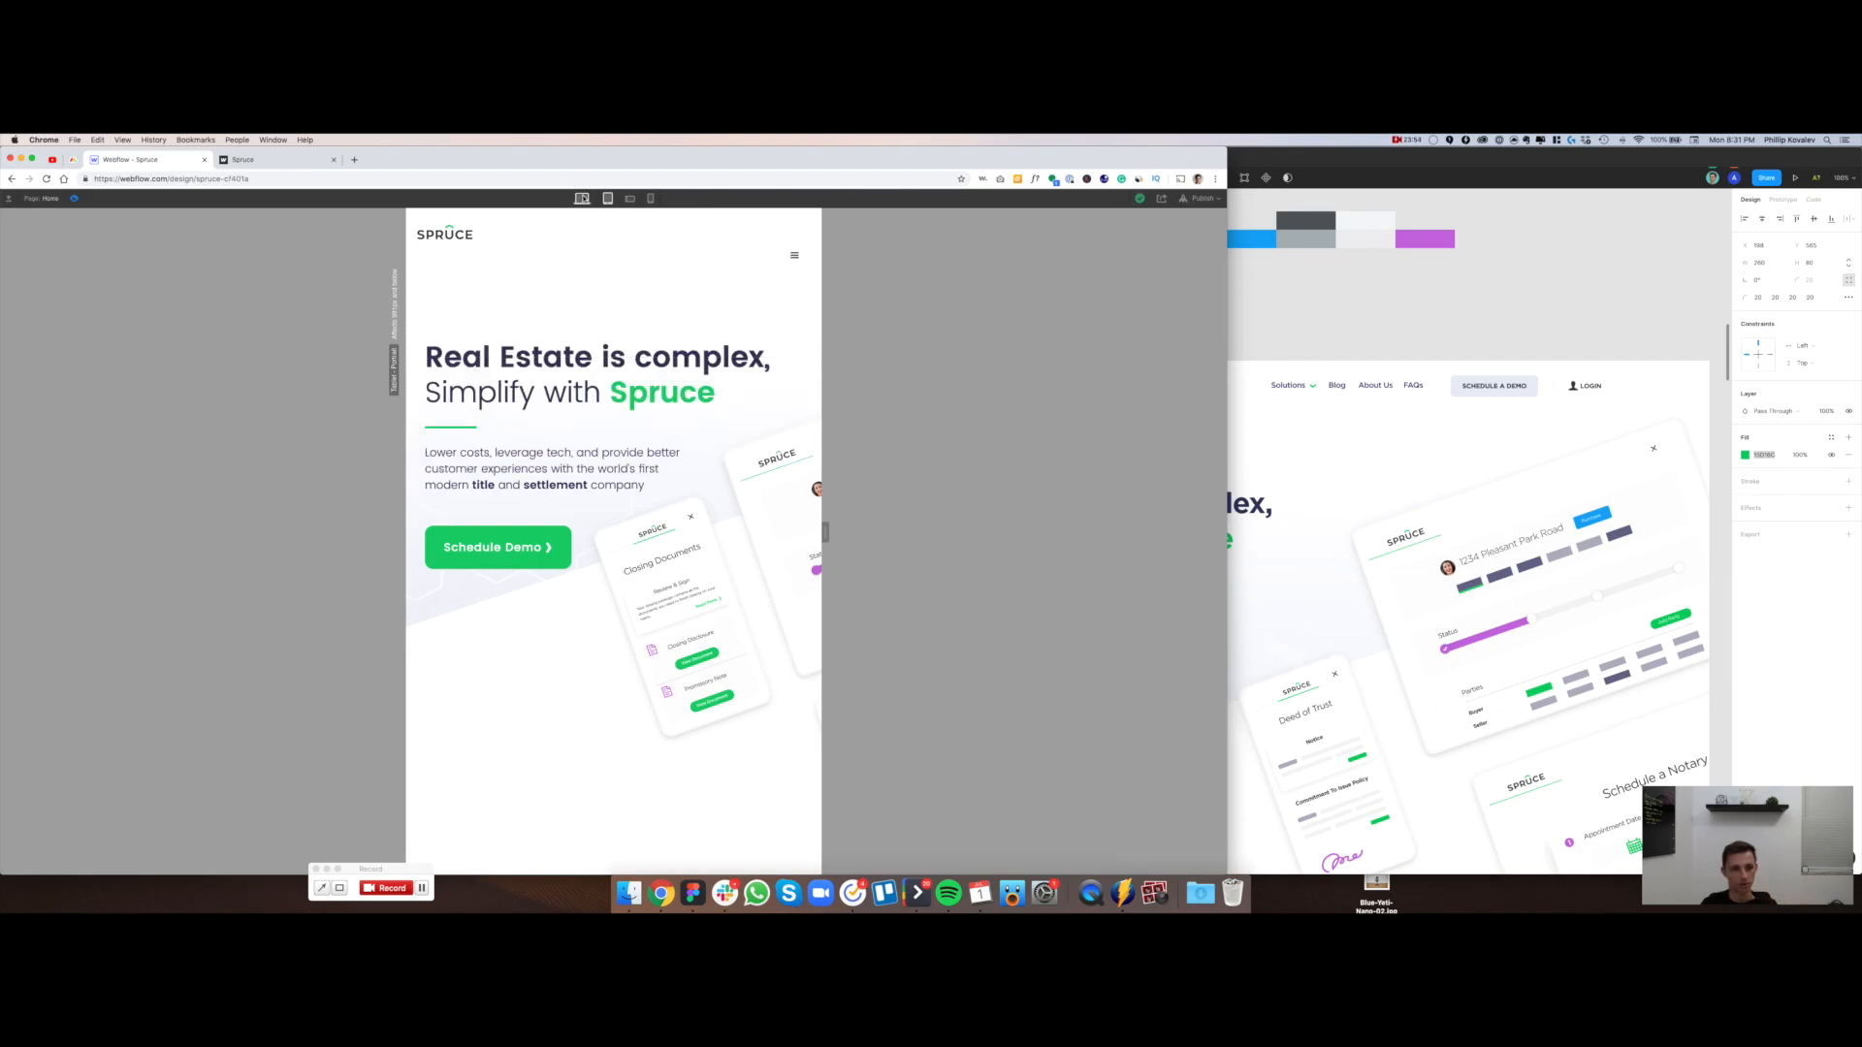
# Move the Menu Button into the navigation-inner block beside Nav Menu 2 and check the header at desktop and tablet sizes
pyautogui.click(582, 198)
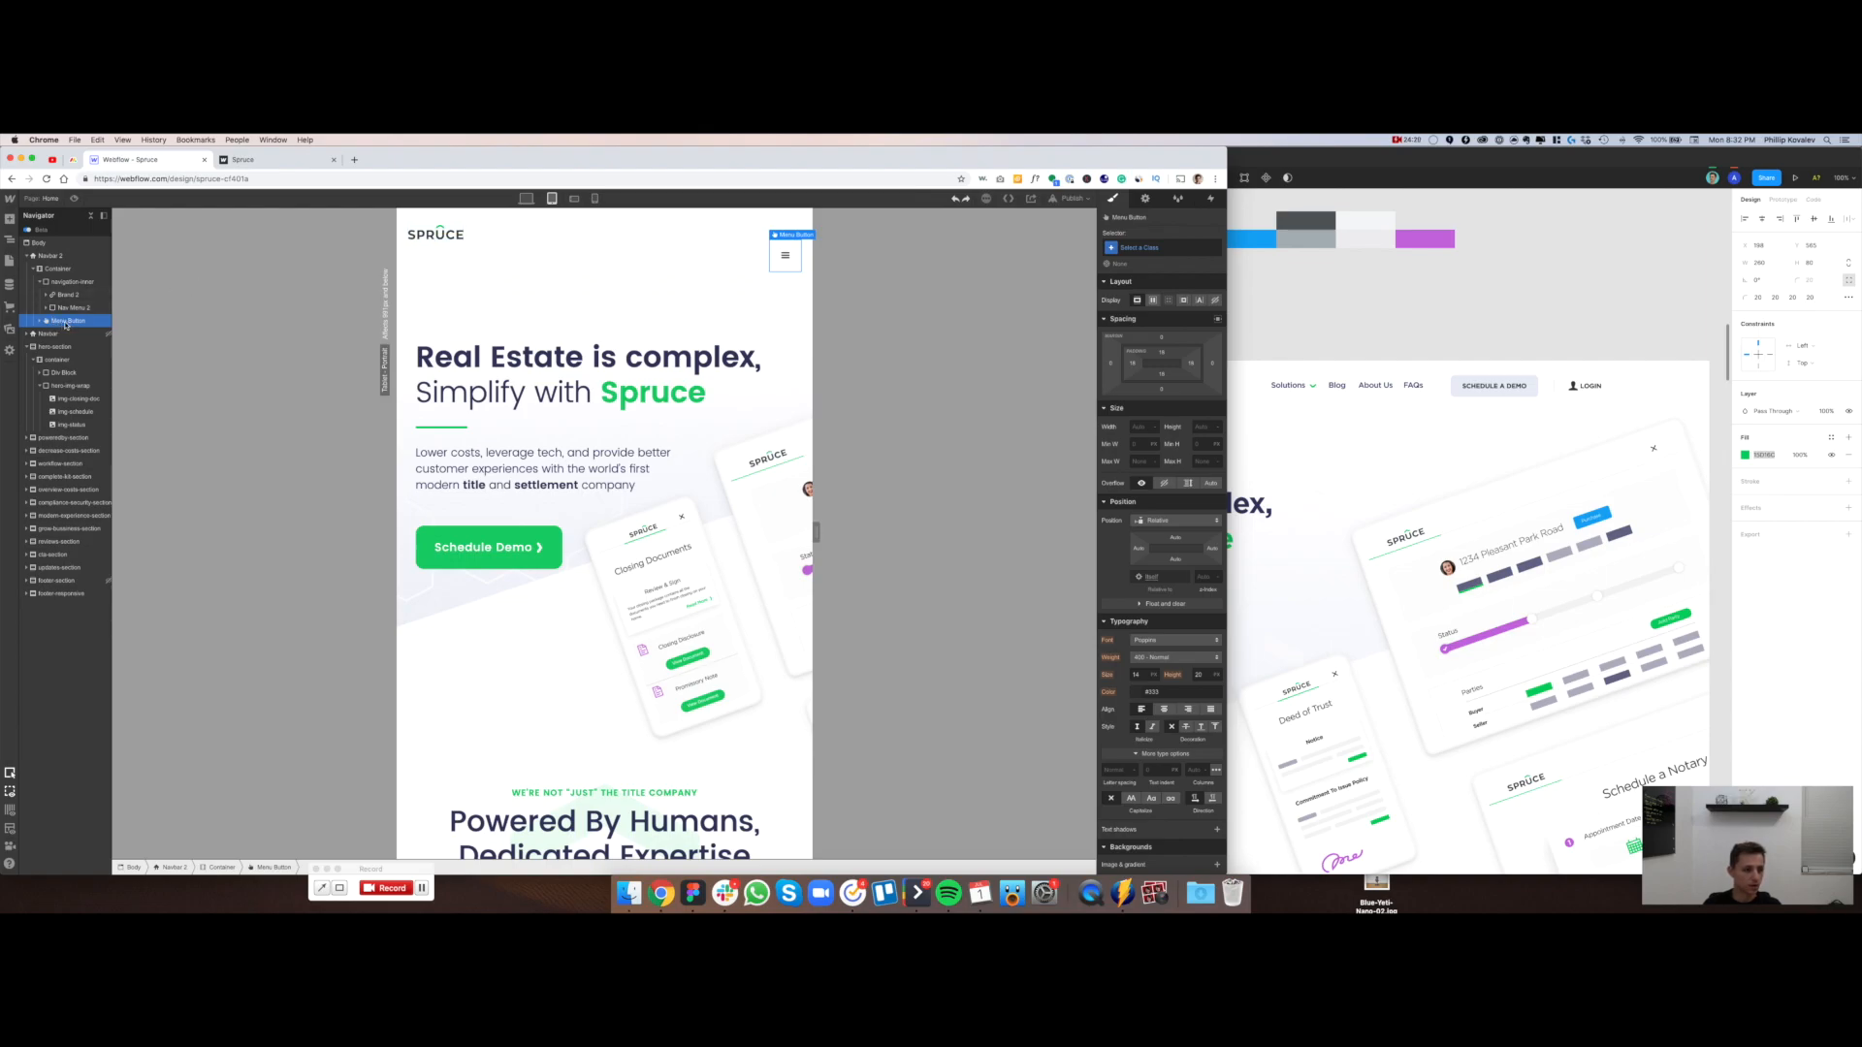
pyautogui.moveTo(55, 320)
pyautogui.mouseDown()
pyautogui.moveTo(63, 294)
pyautogui.moveTo(68, 327)
pyautogui.mouseUp()
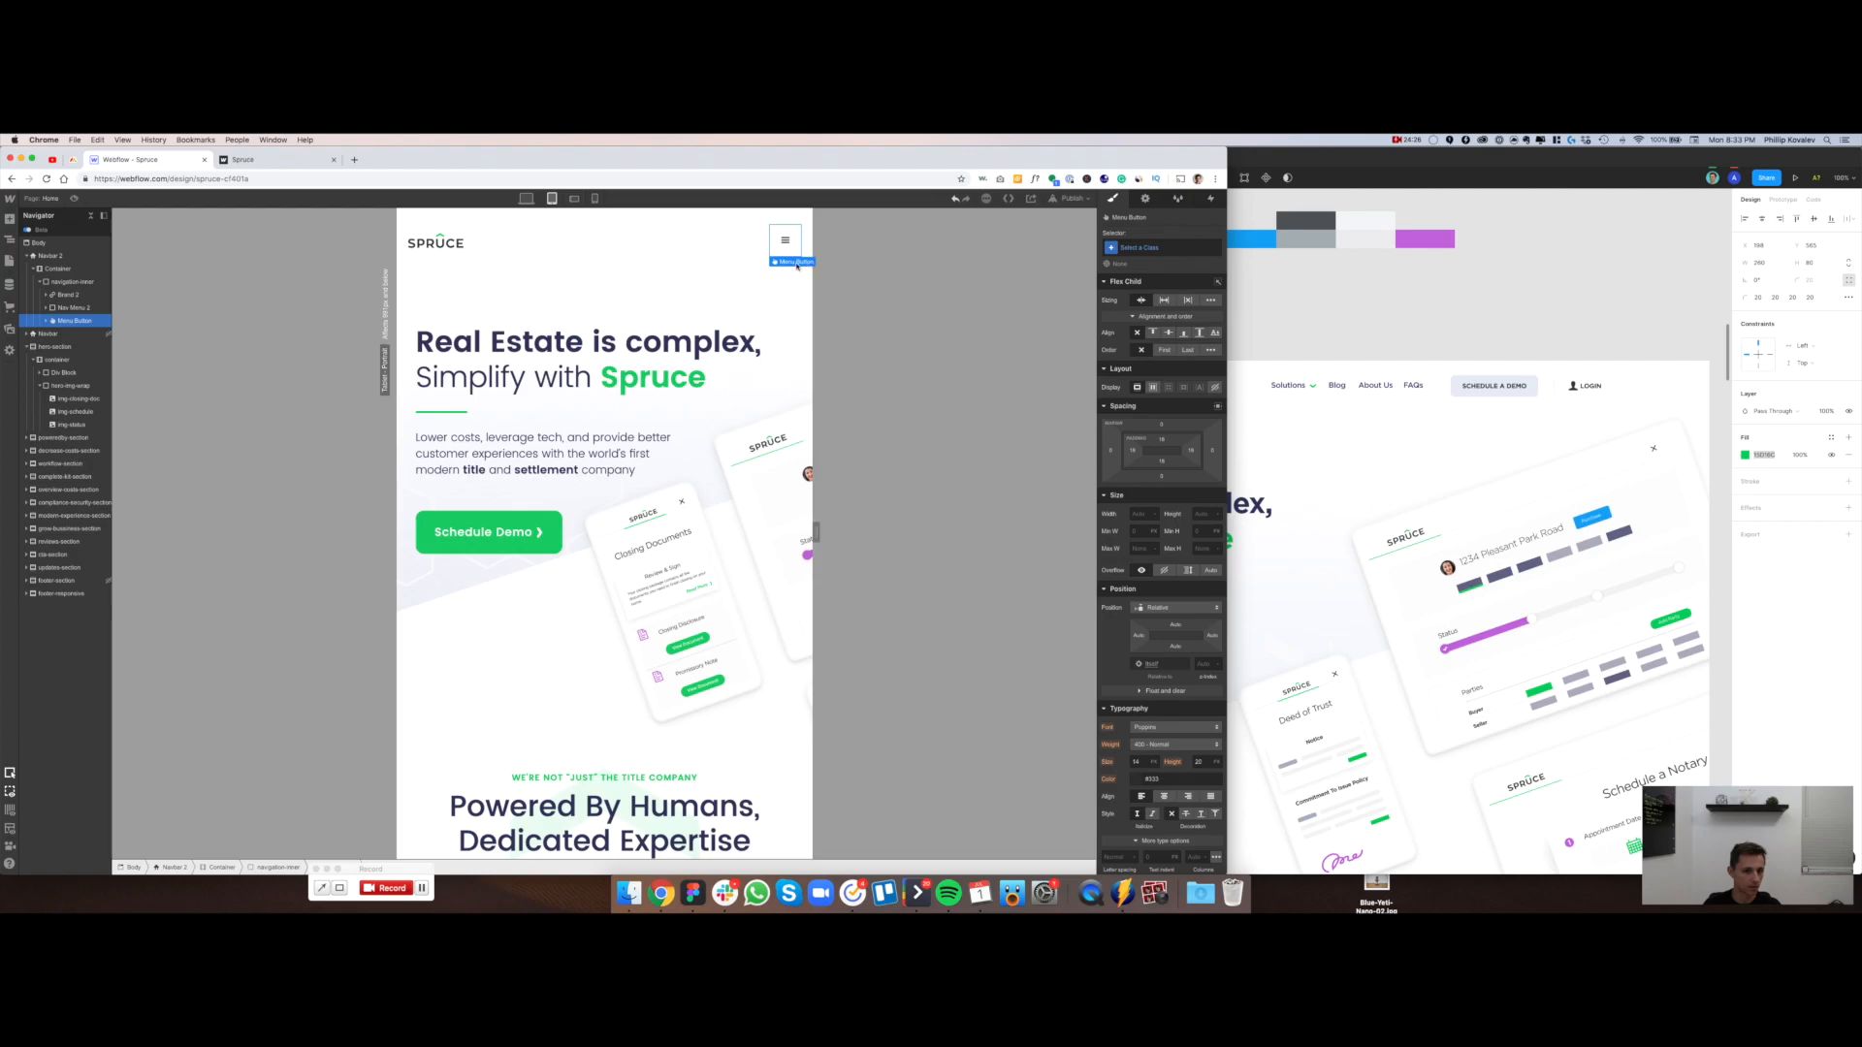
pyautogui.click(572, 199)
pyautogui.hotkey('shift', '4')
pyautogui.hotkey('shift', '1')
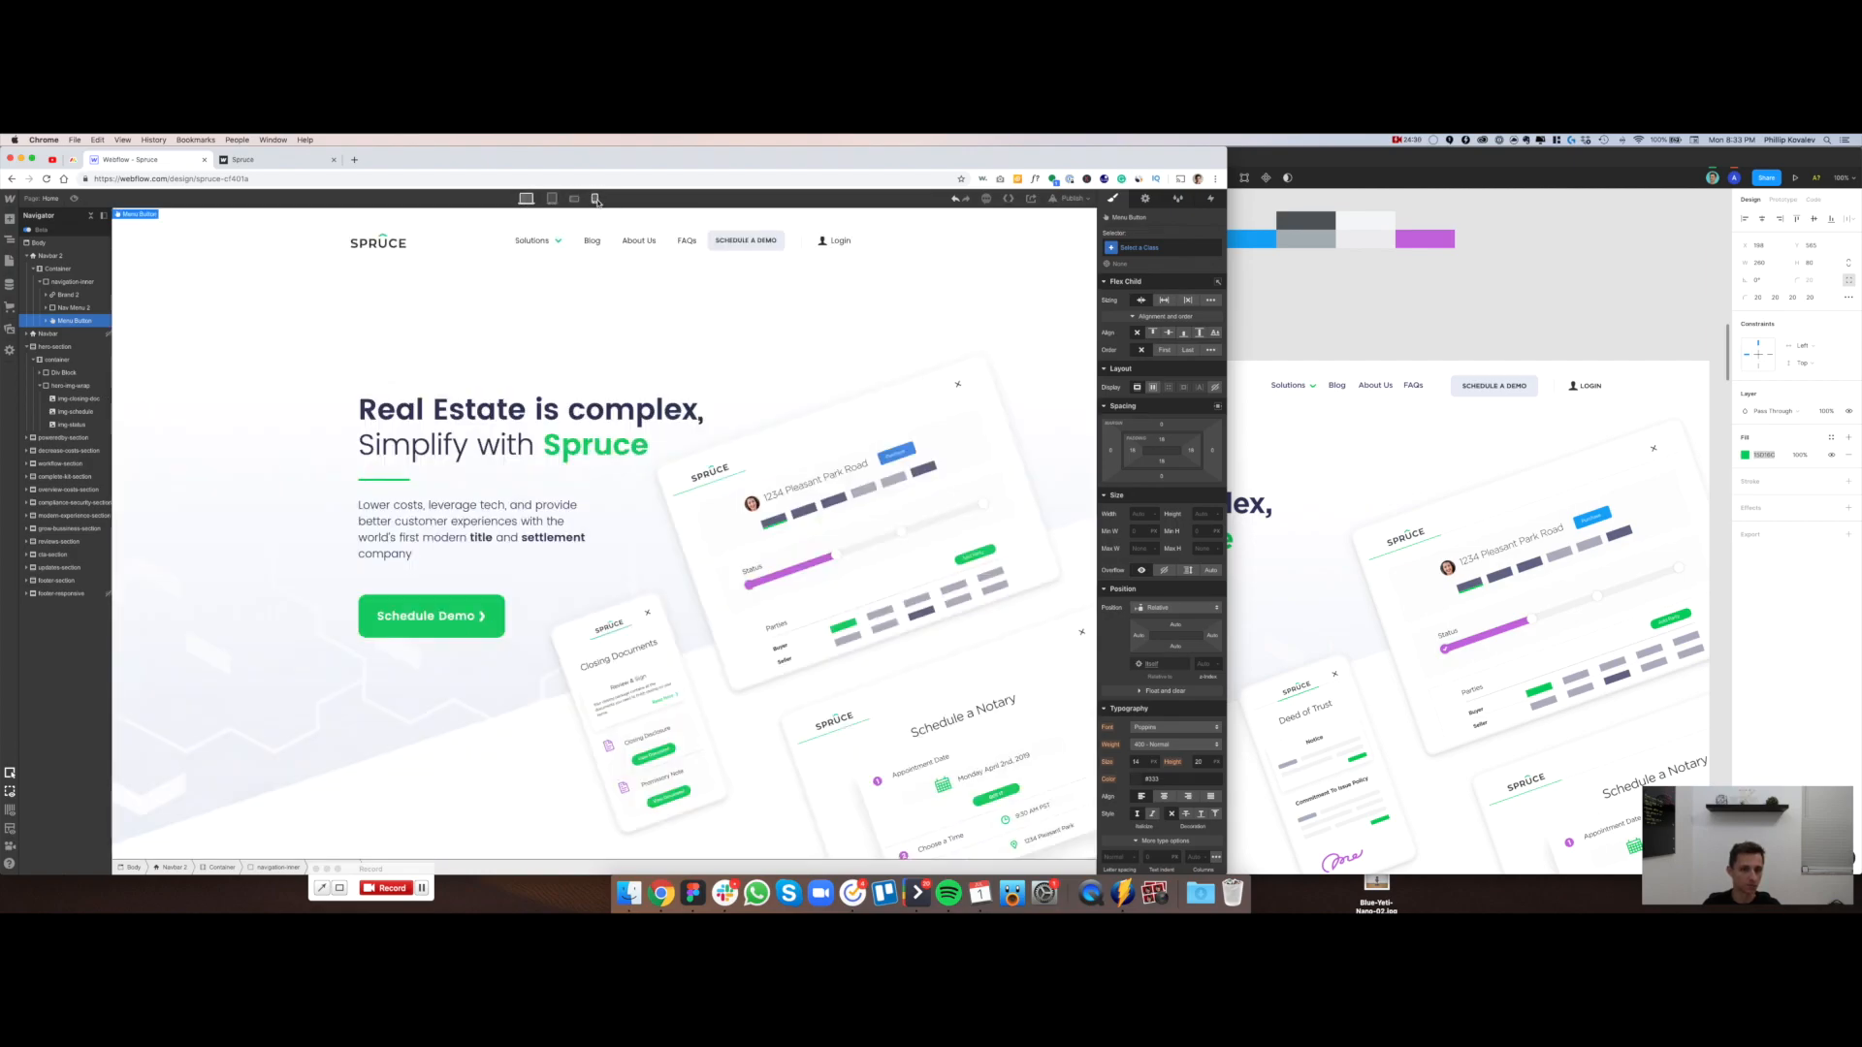
pyautogui.hotkey('shift', '2')
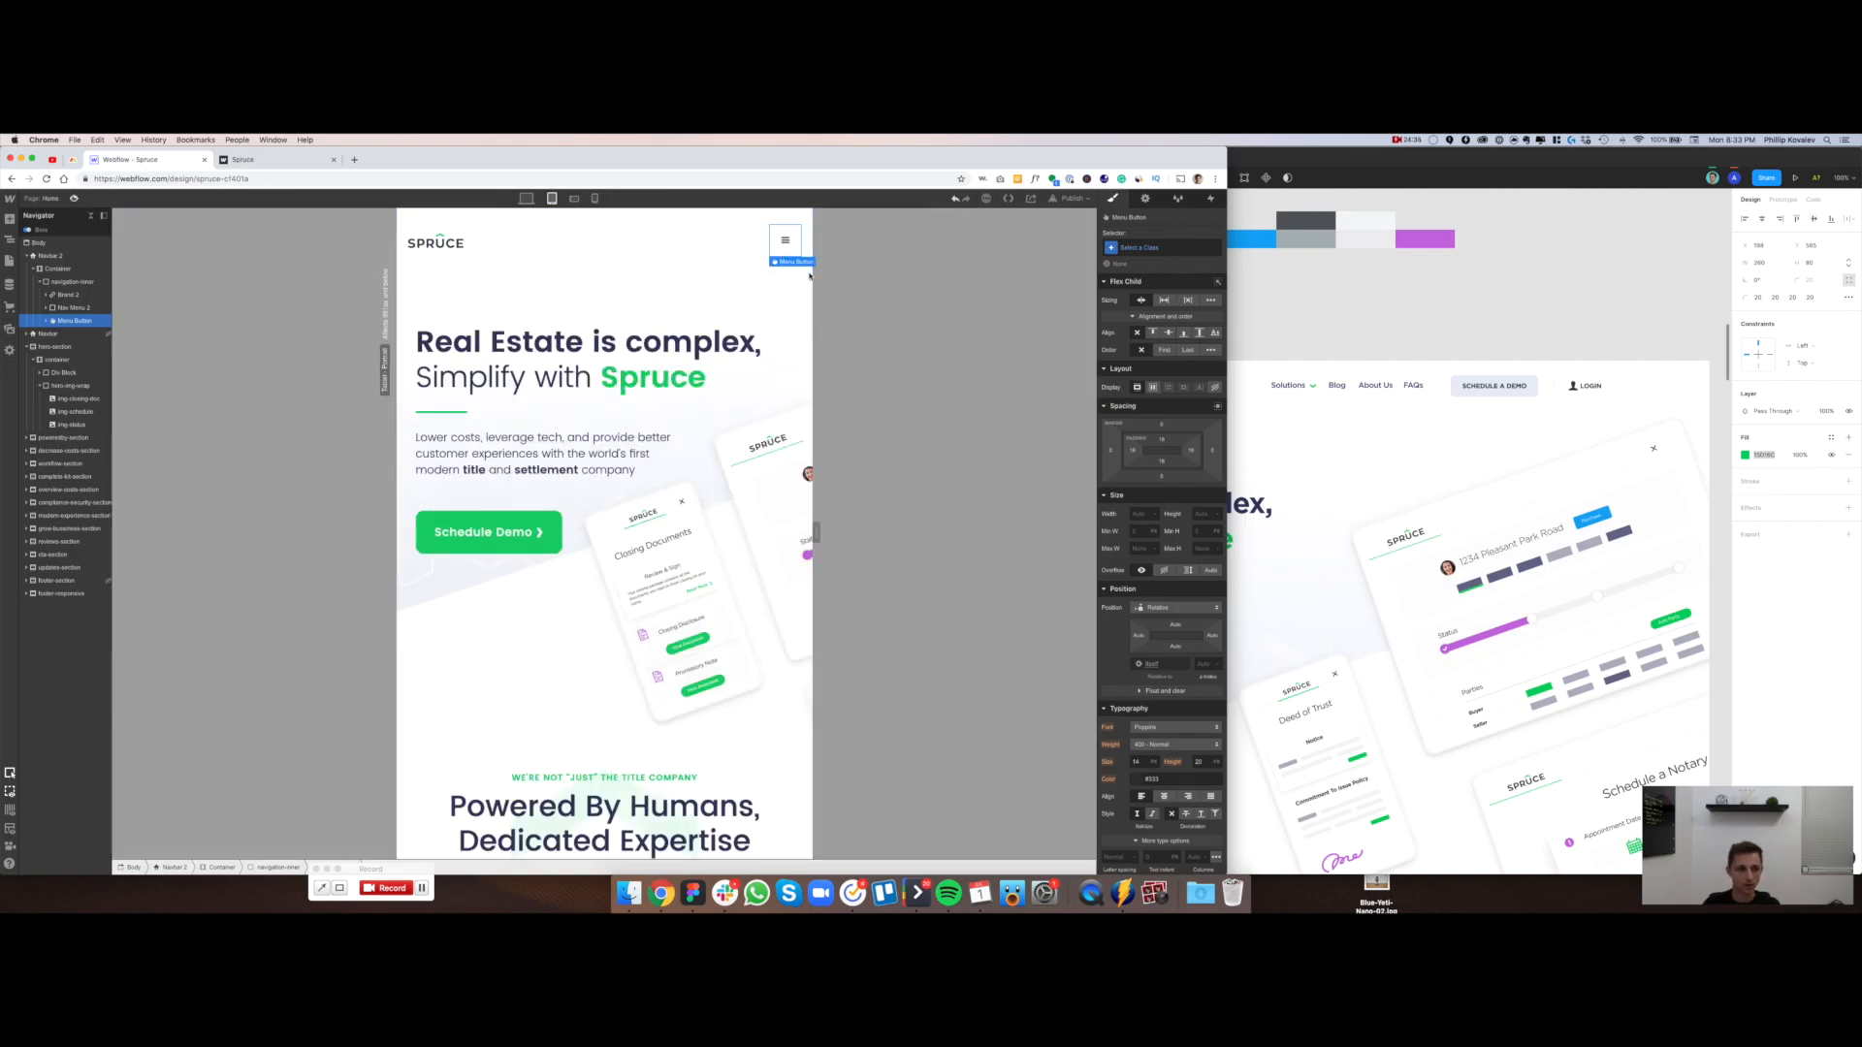
# Preview the tablet header, open and close its navigation menu, and return to editing
pyautogui.press('super+shift+p')
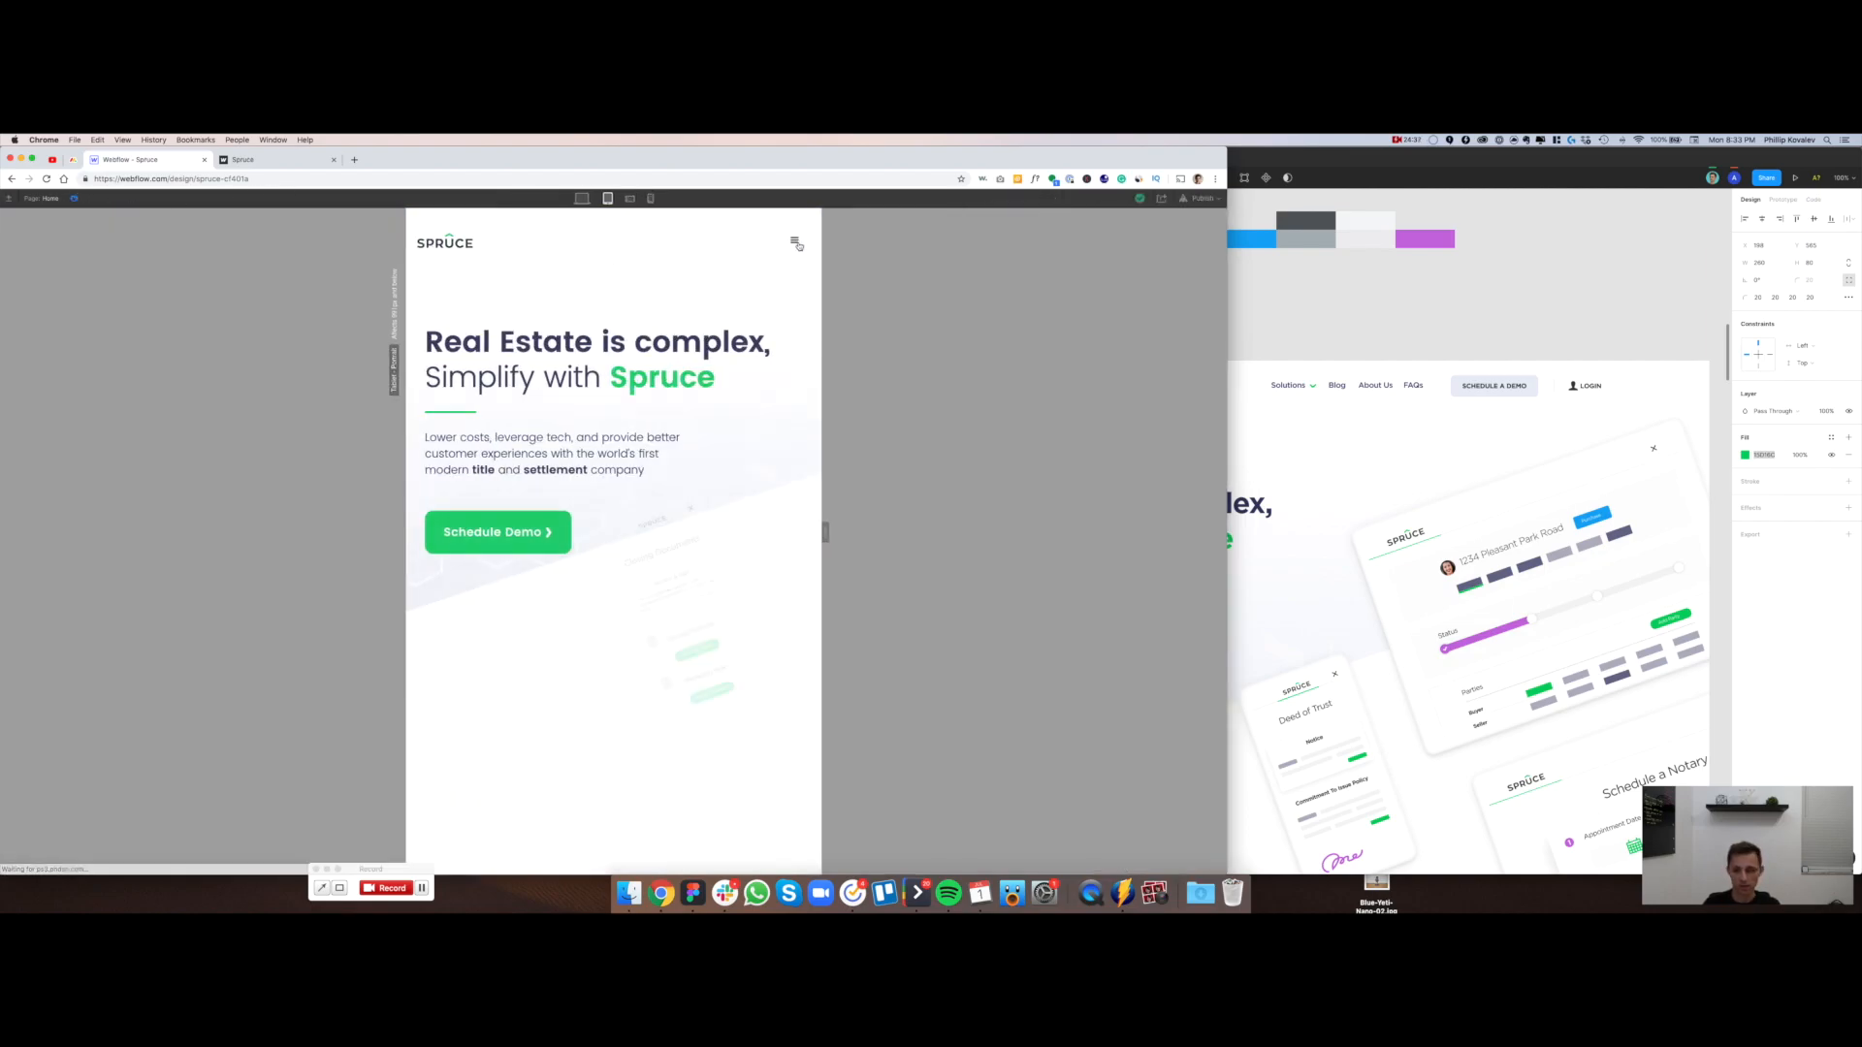
pyautogui.click(797, 245)
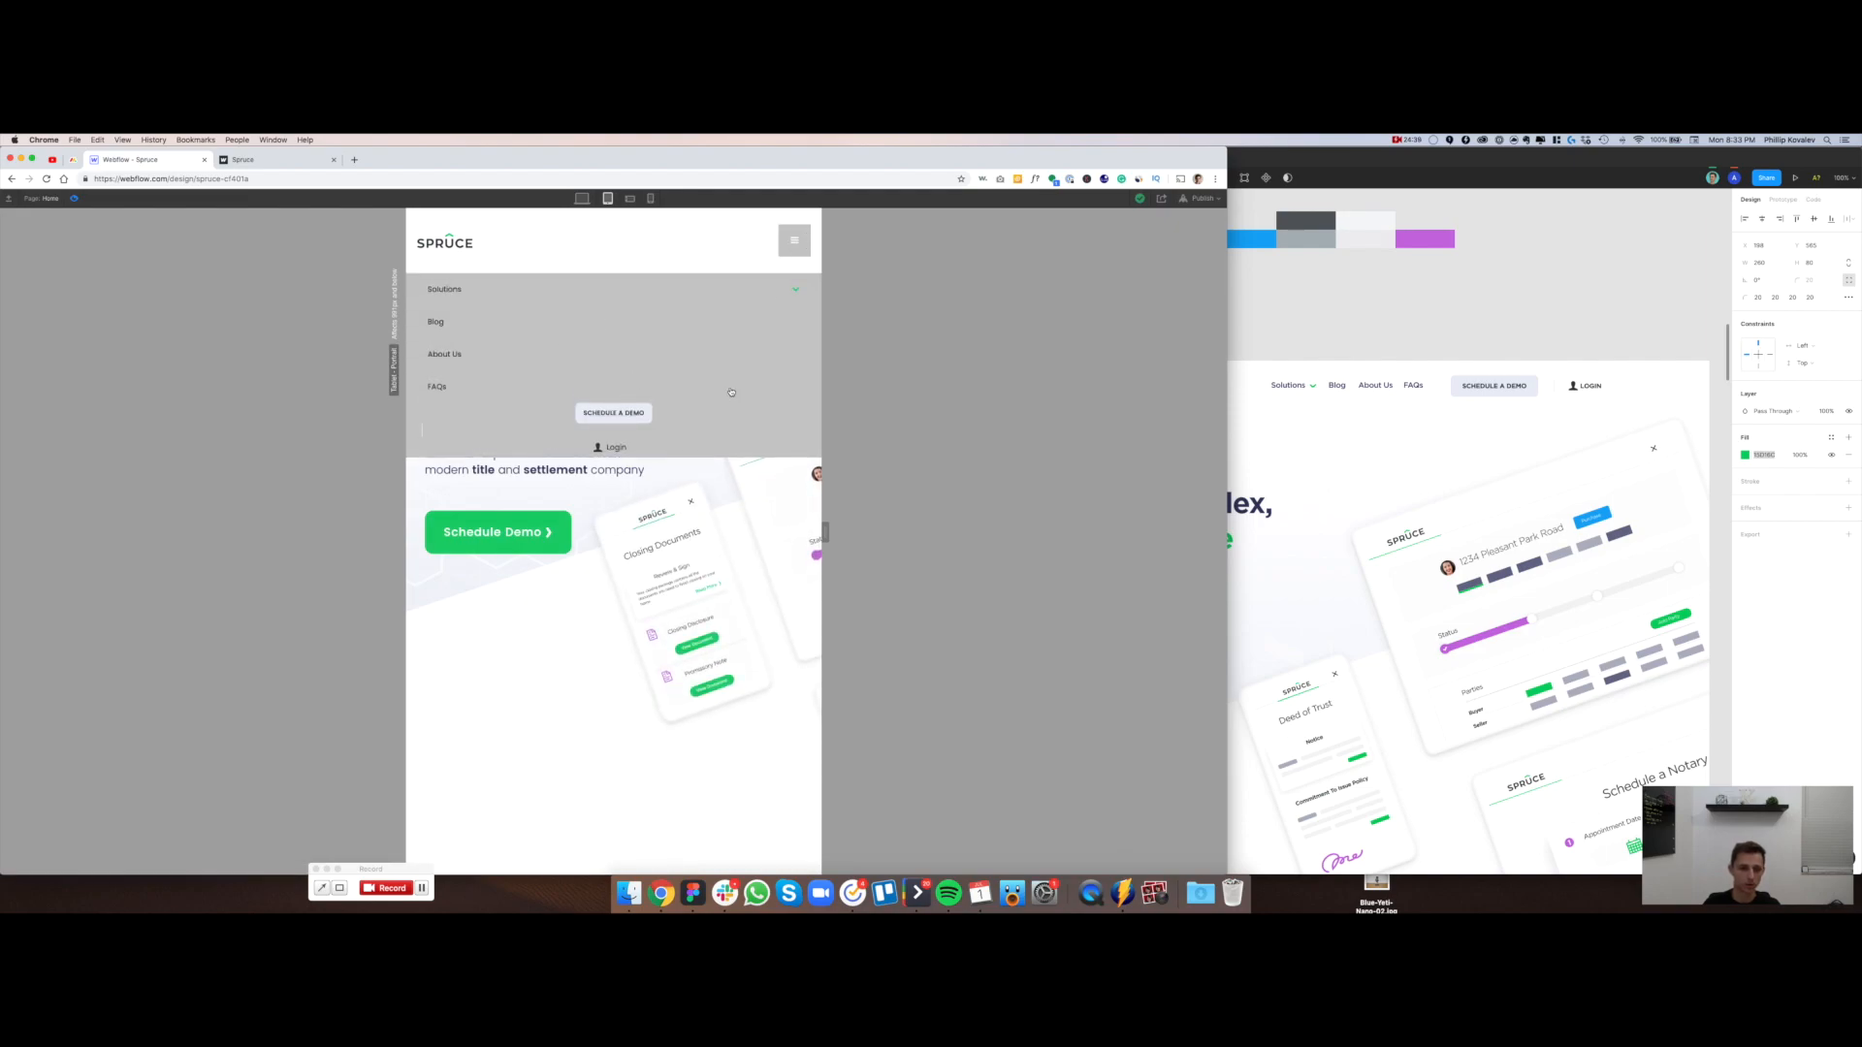
pyautogui.click(791, 243)
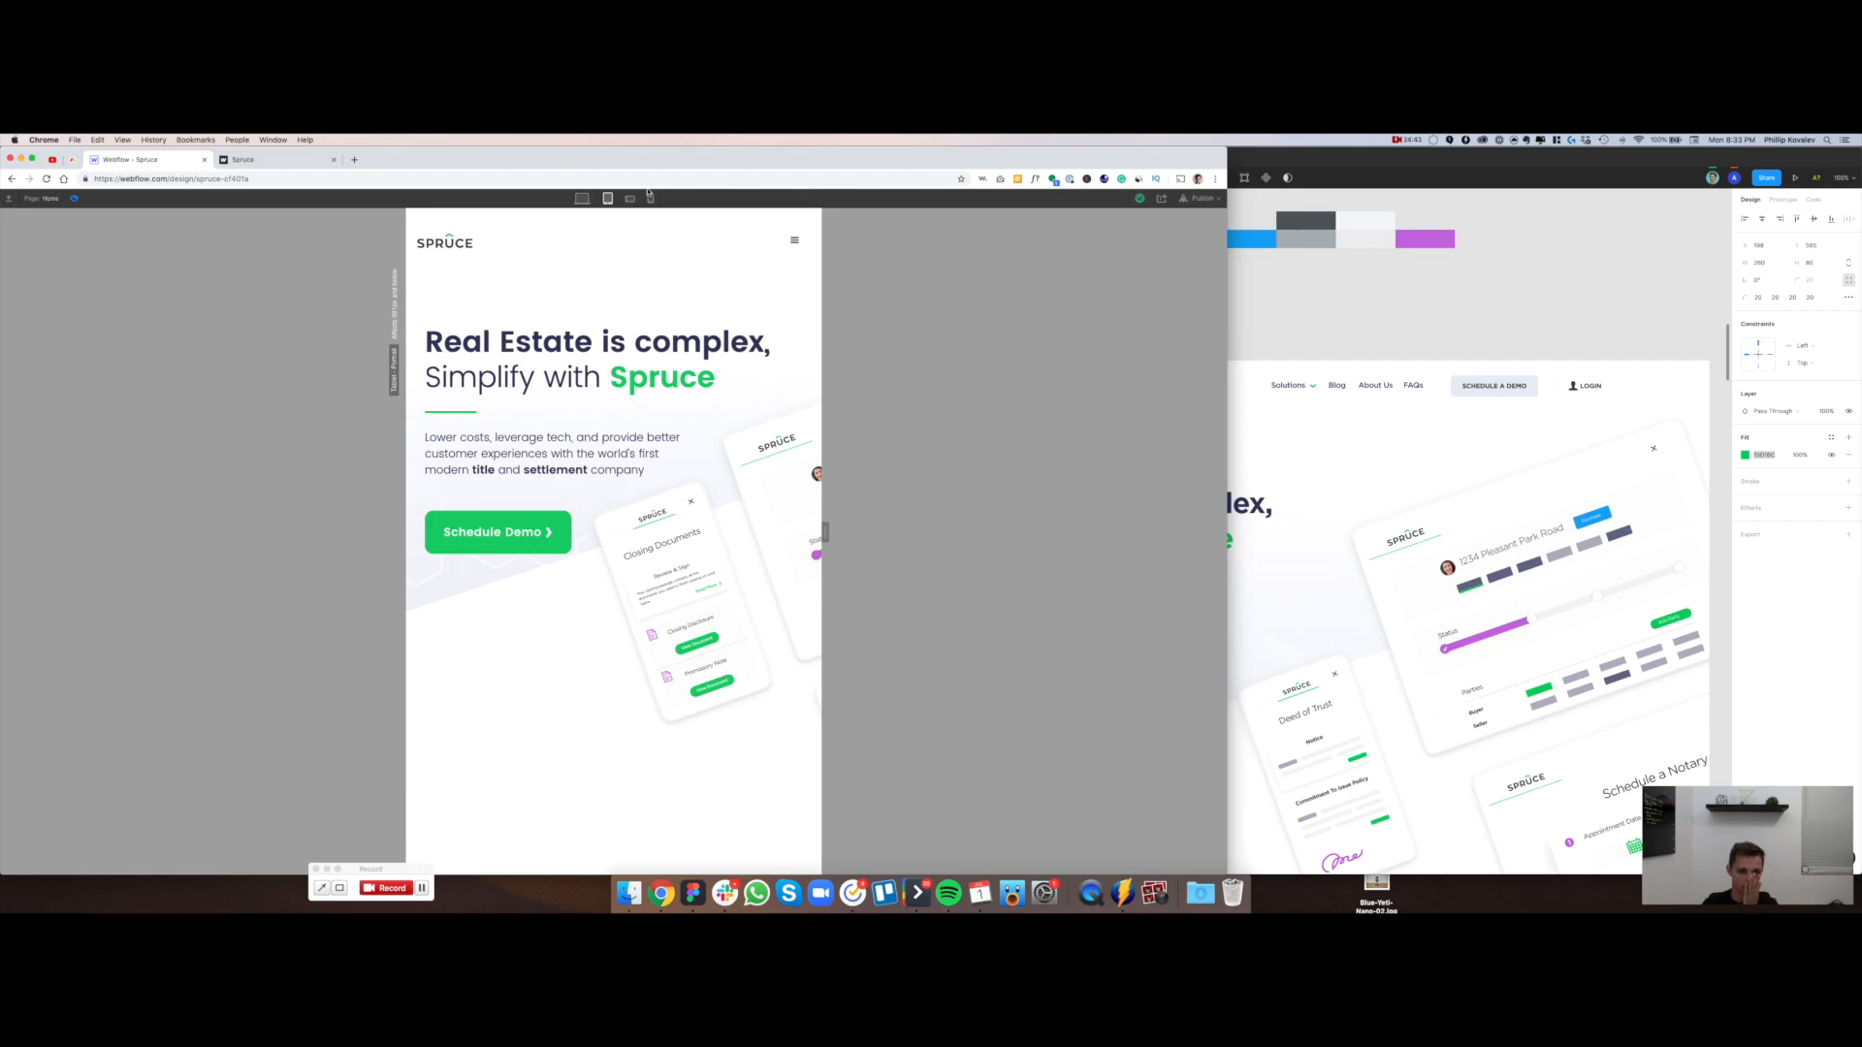
pyautogui.press('super+shift+p')
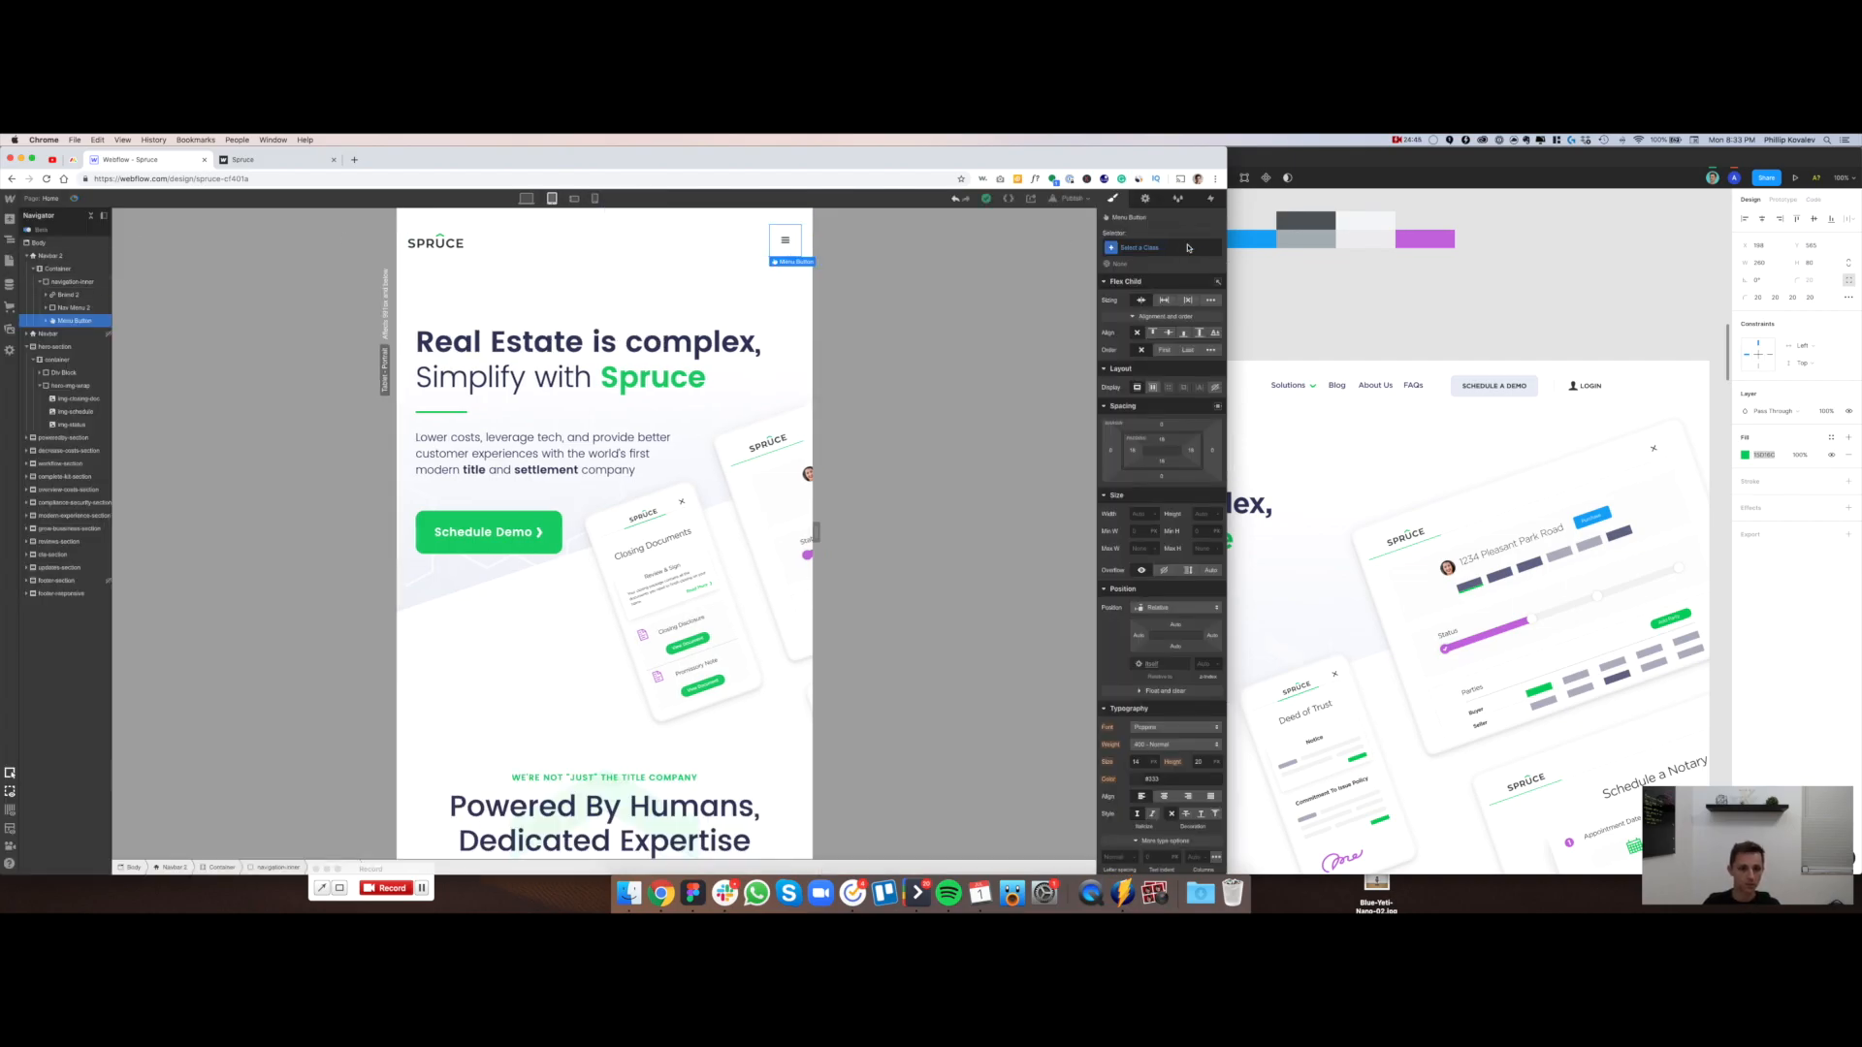
# Open the tablet navbar menu for editing and hide the divider Div Block between the Schedule a Demo and Login buttons
pyautogui.click(1145, 199)
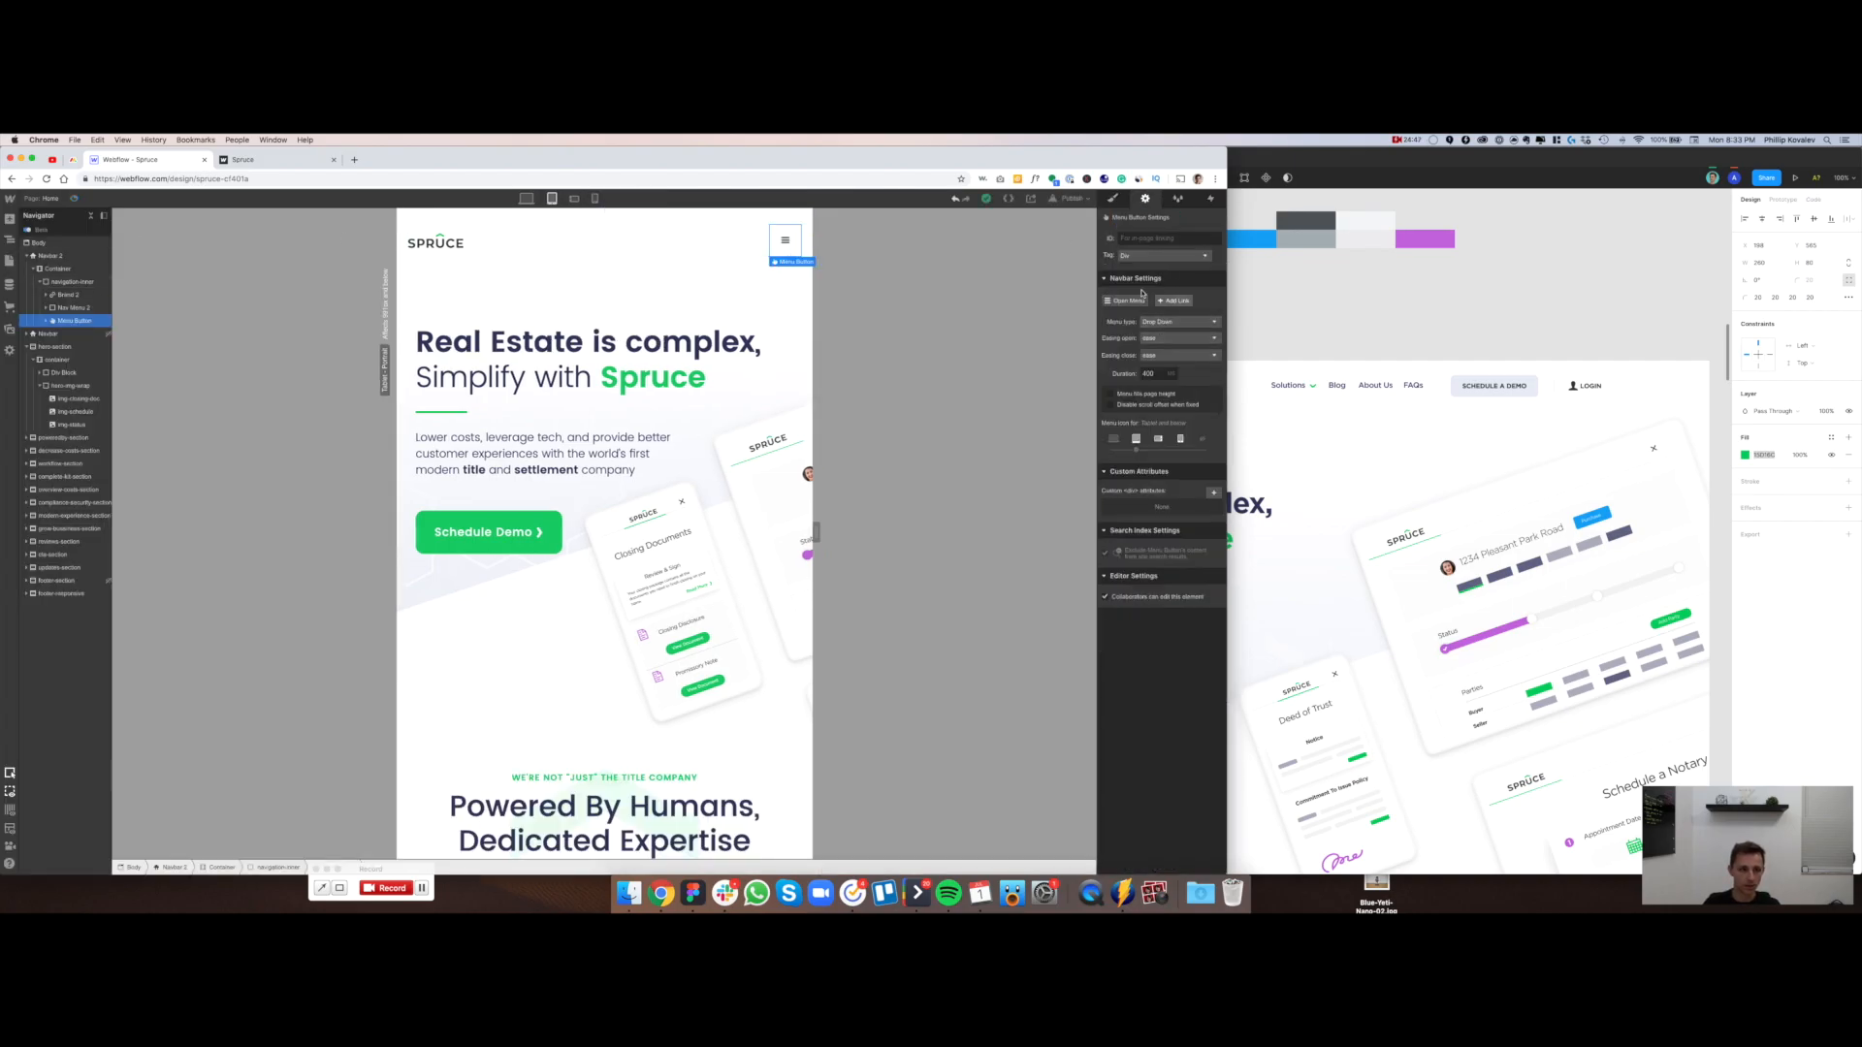
pyautogui.click(1126, 302)
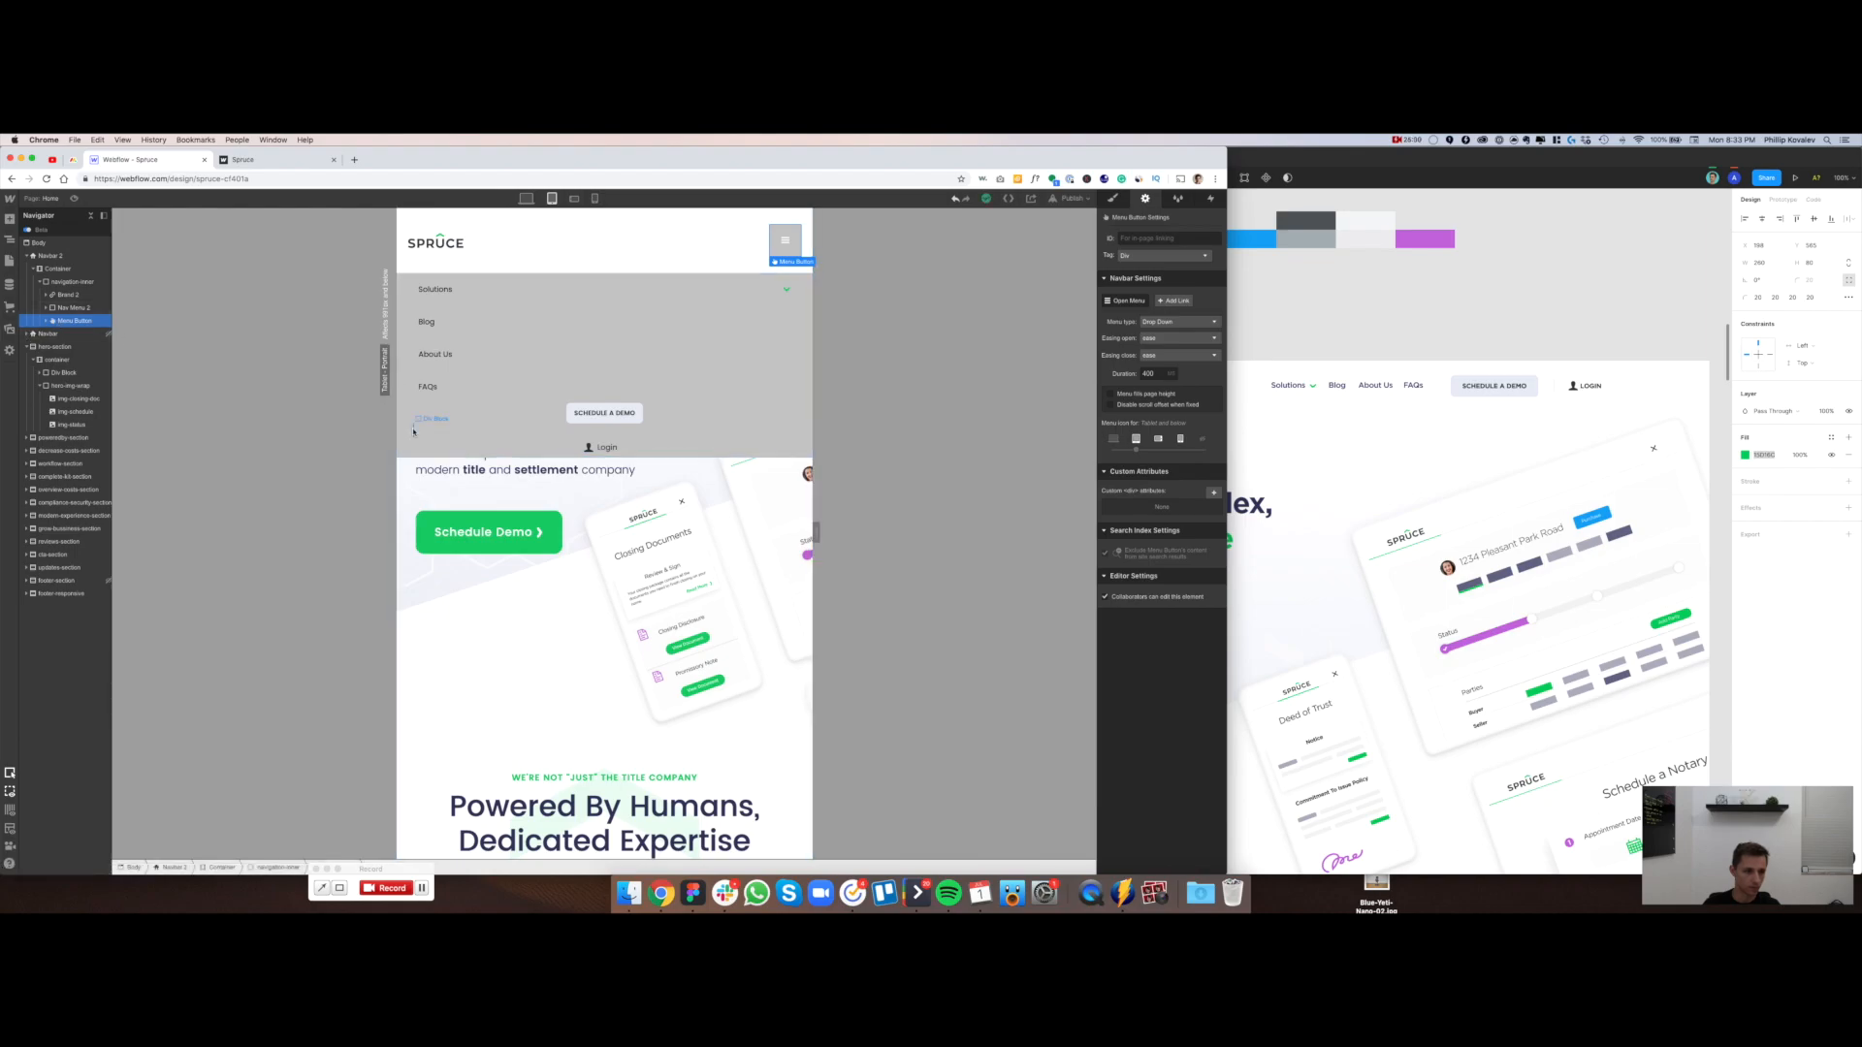
pyautogui.click(413, 432)
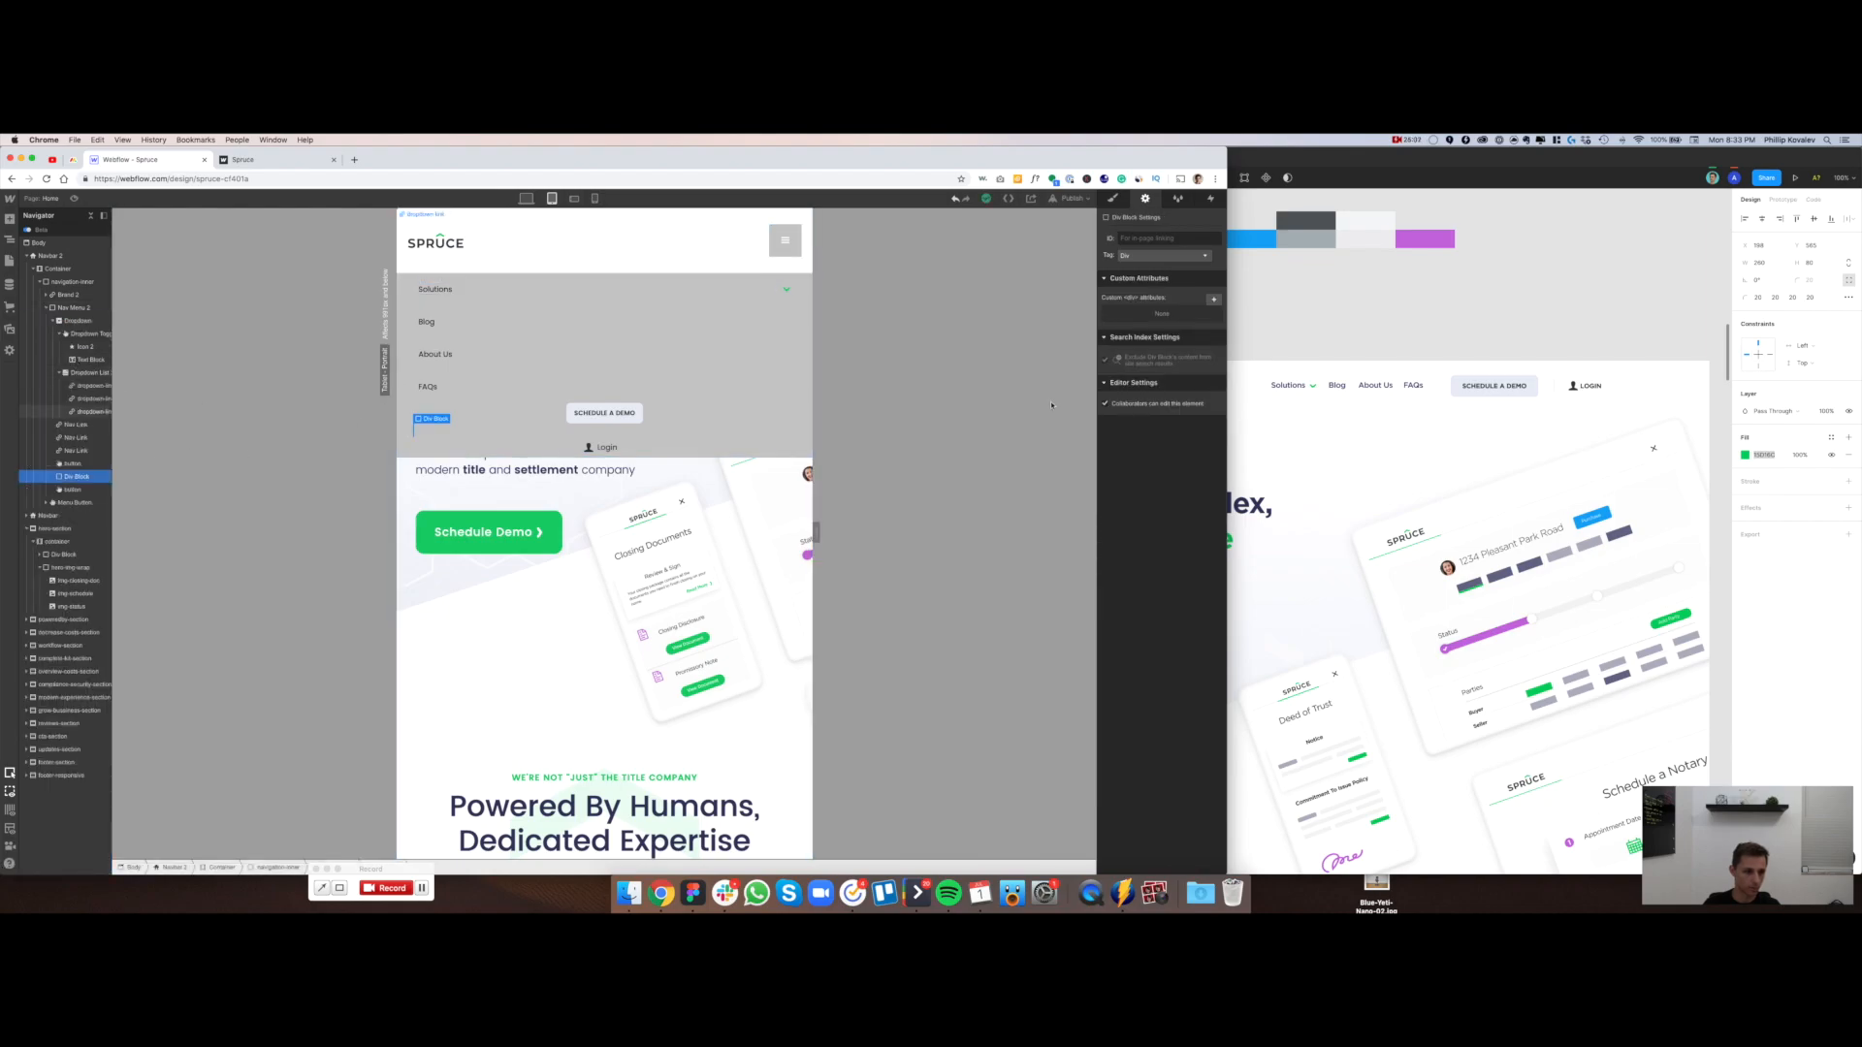
pyautogui.click(1116, 204)
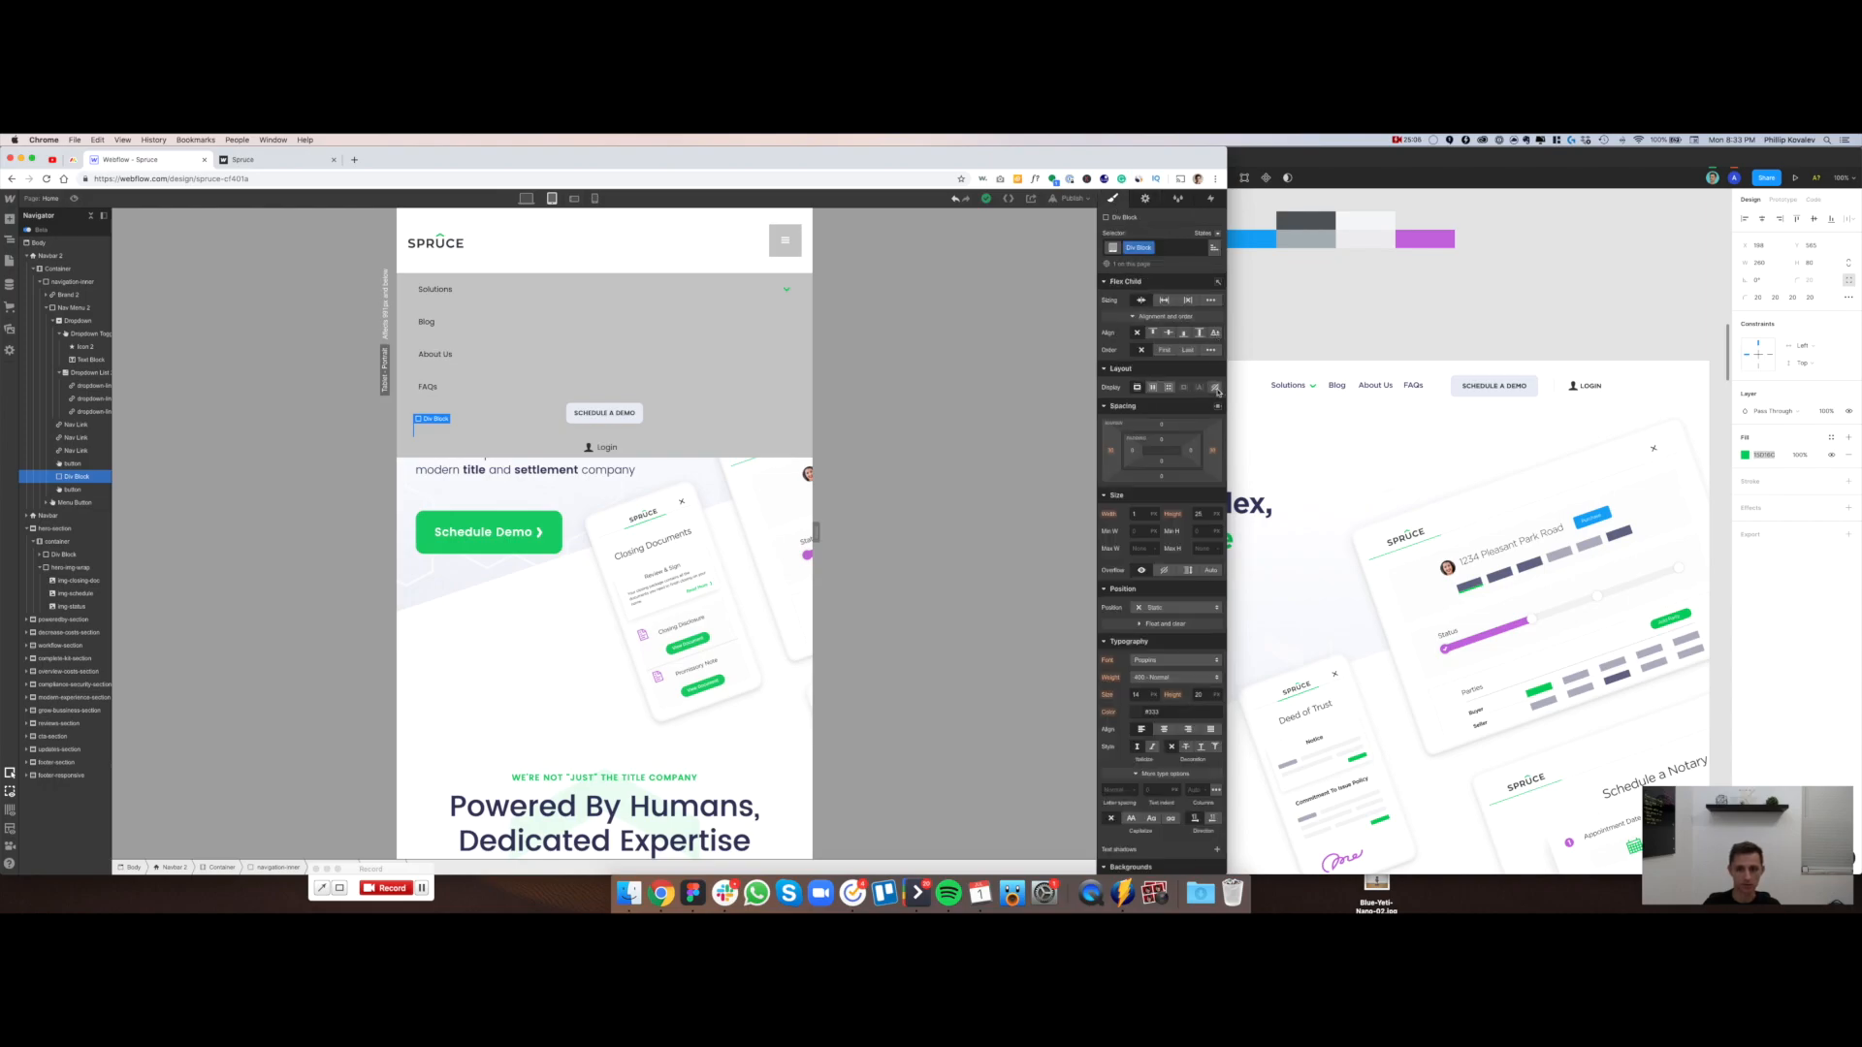
pyautogui.click(1216, 389)
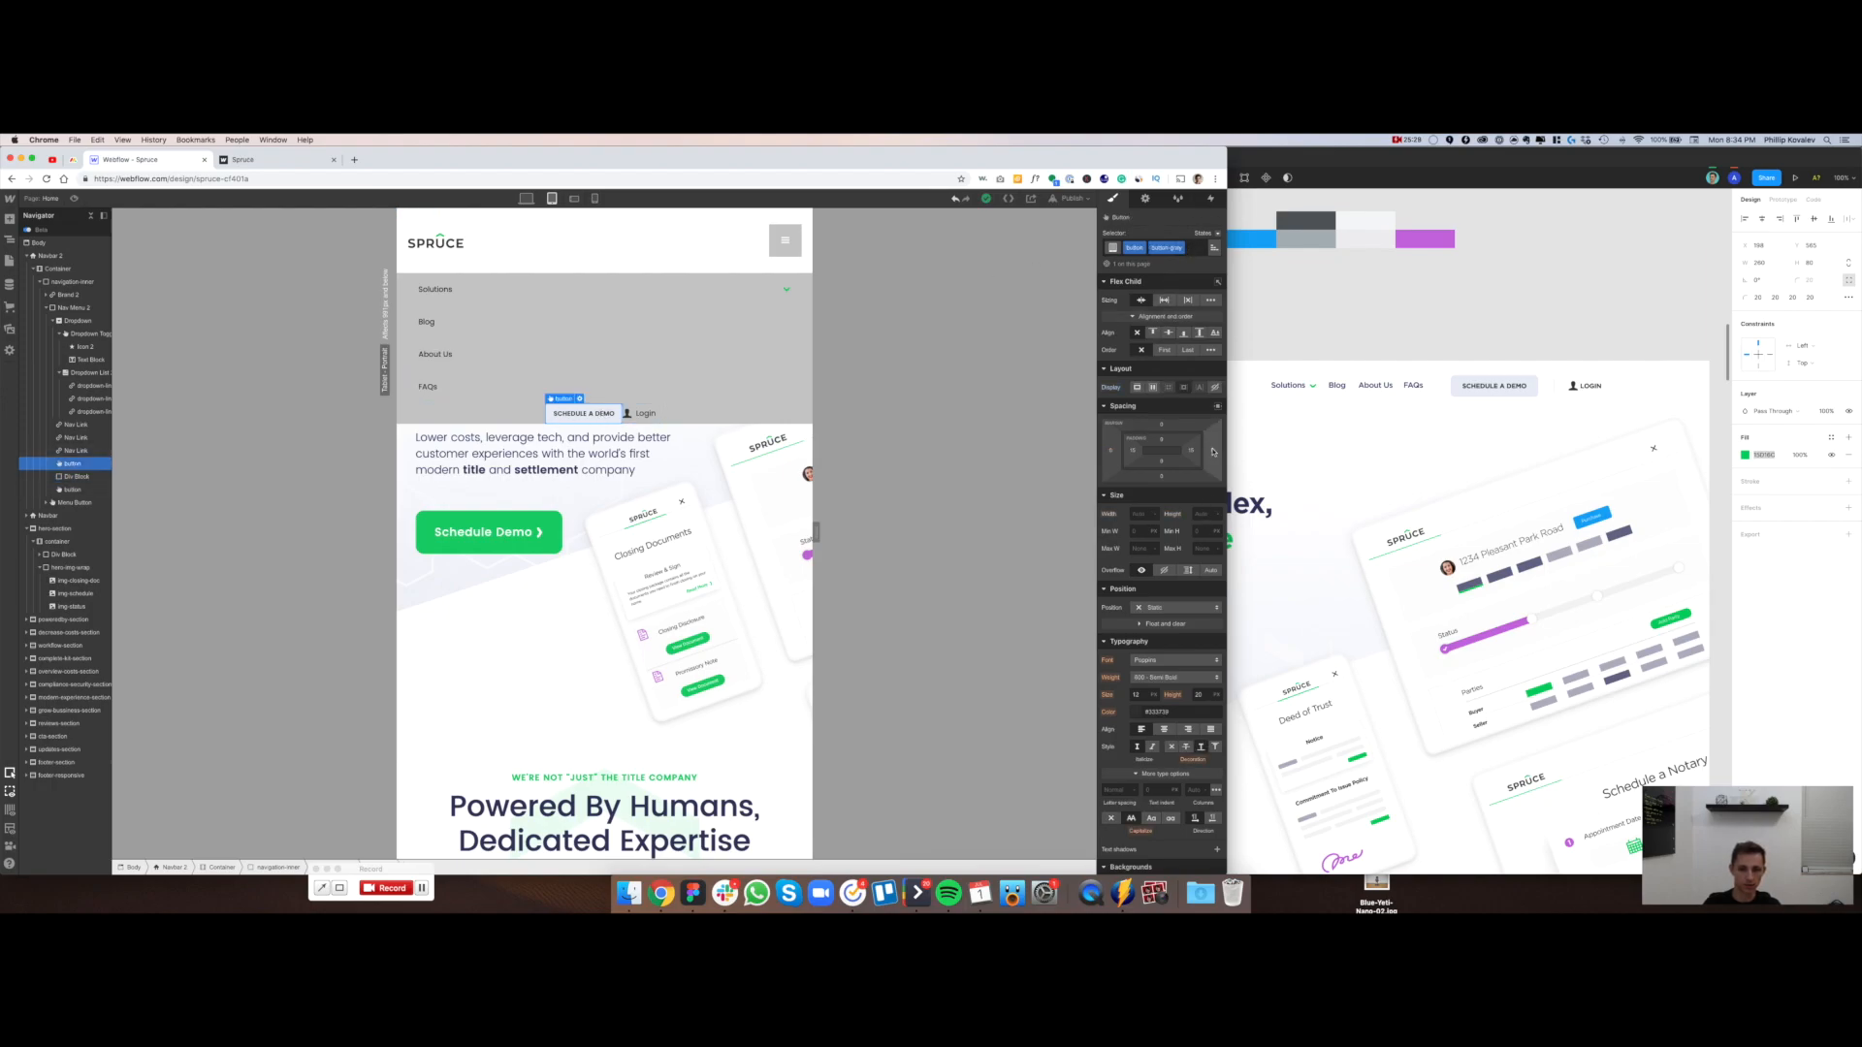
# Add the combo class ml to the menu's Schedule a Demo button and increase its right margin
pyautogui.click(1193, 247)
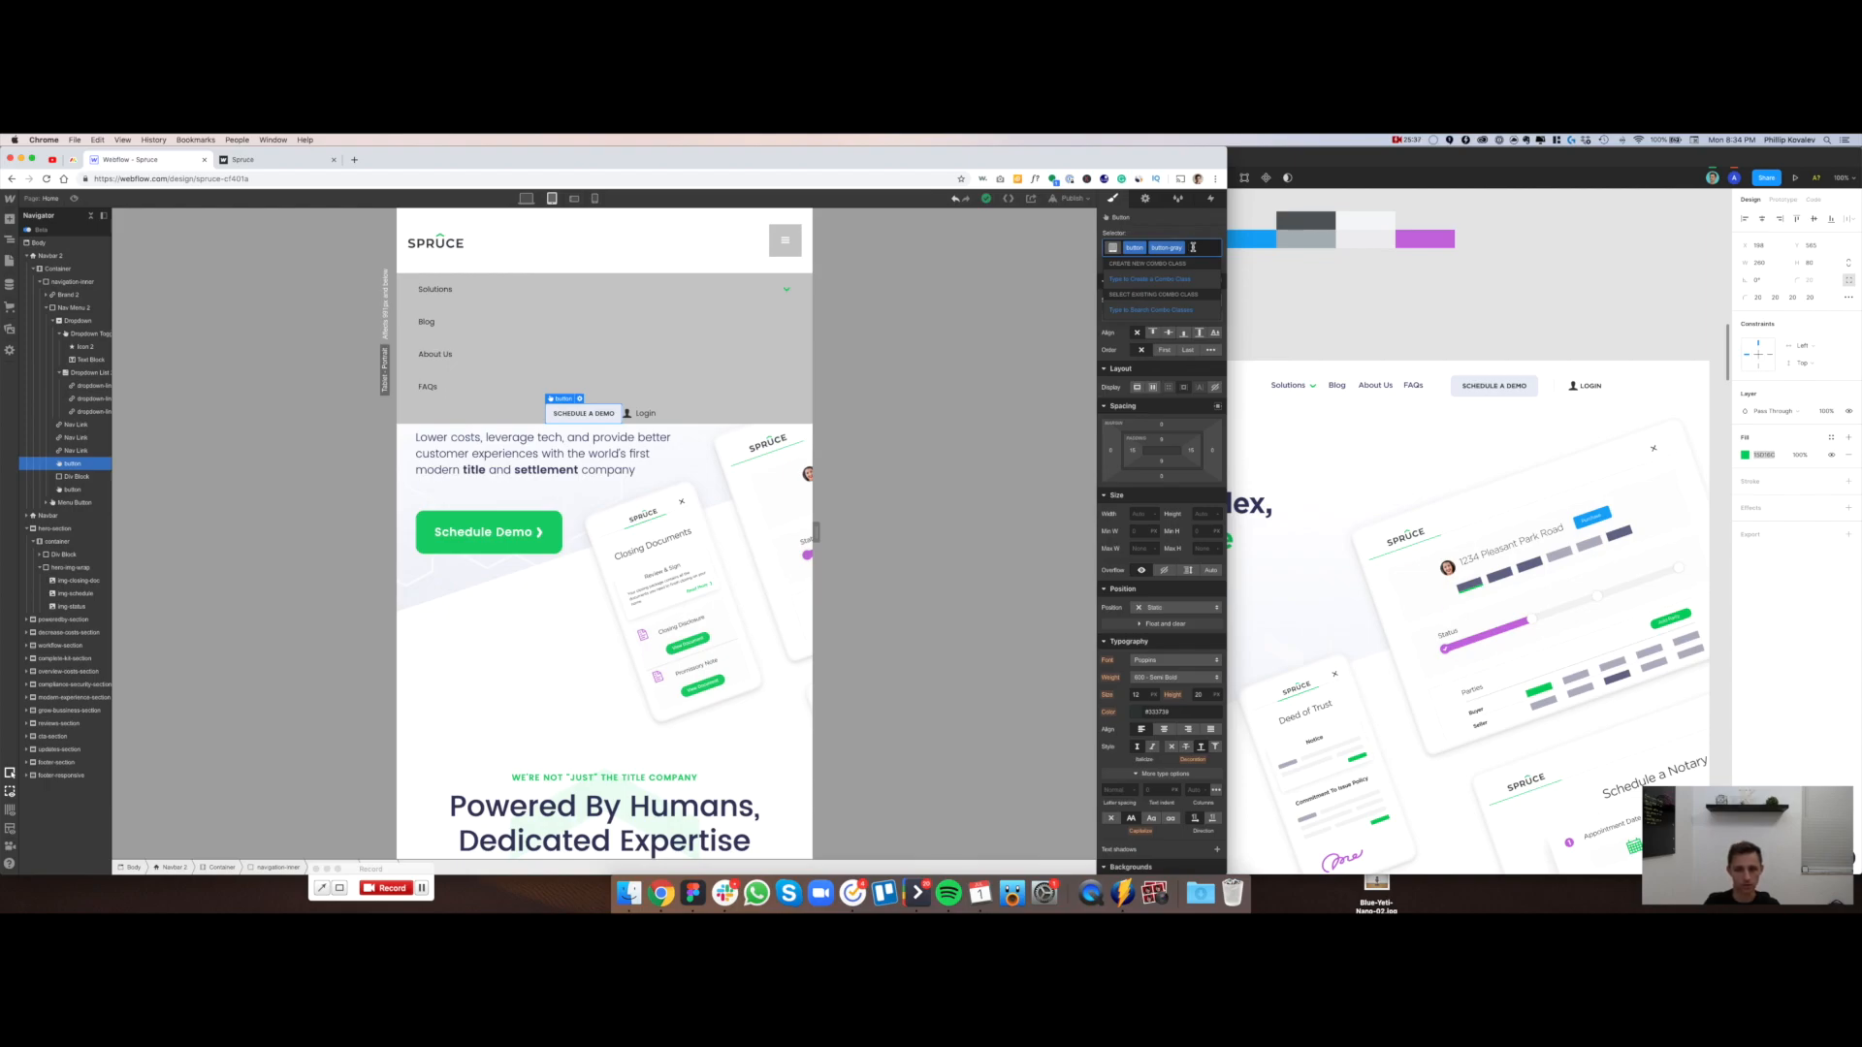
pyautogui.write('ml')
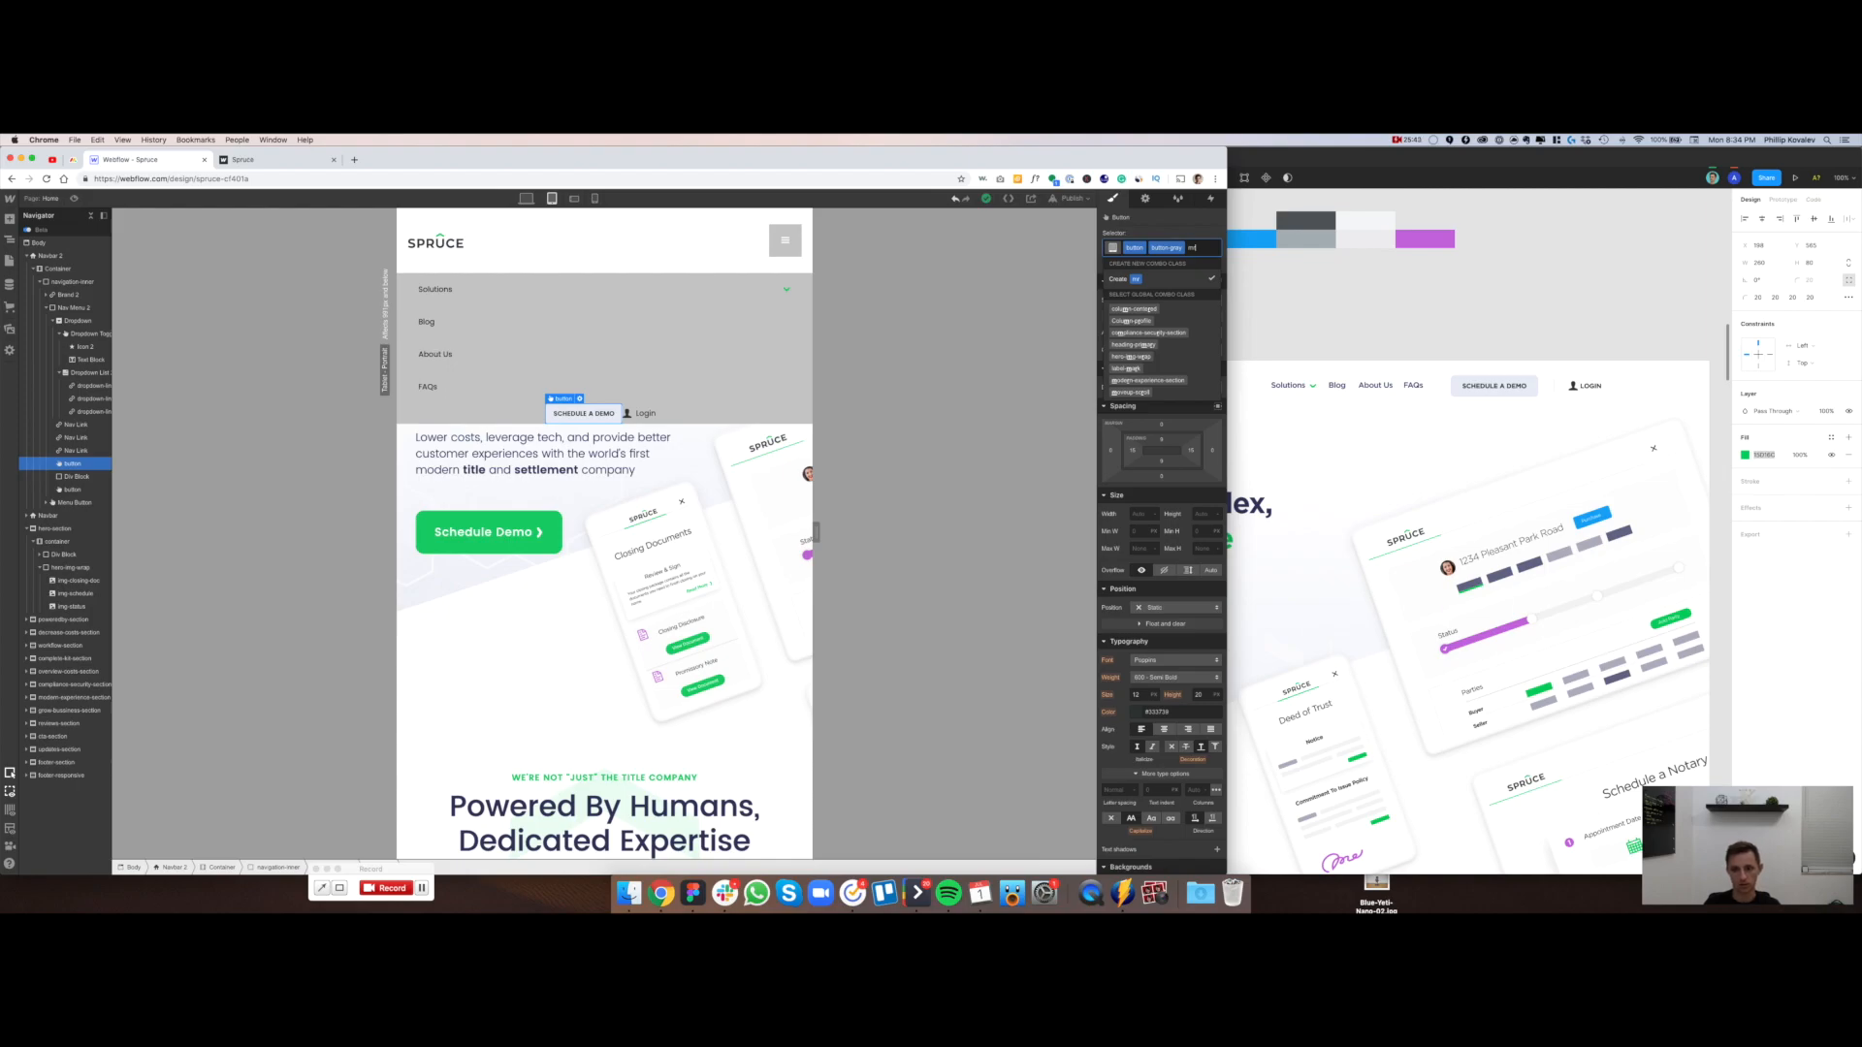
pyautogui.press('Return')
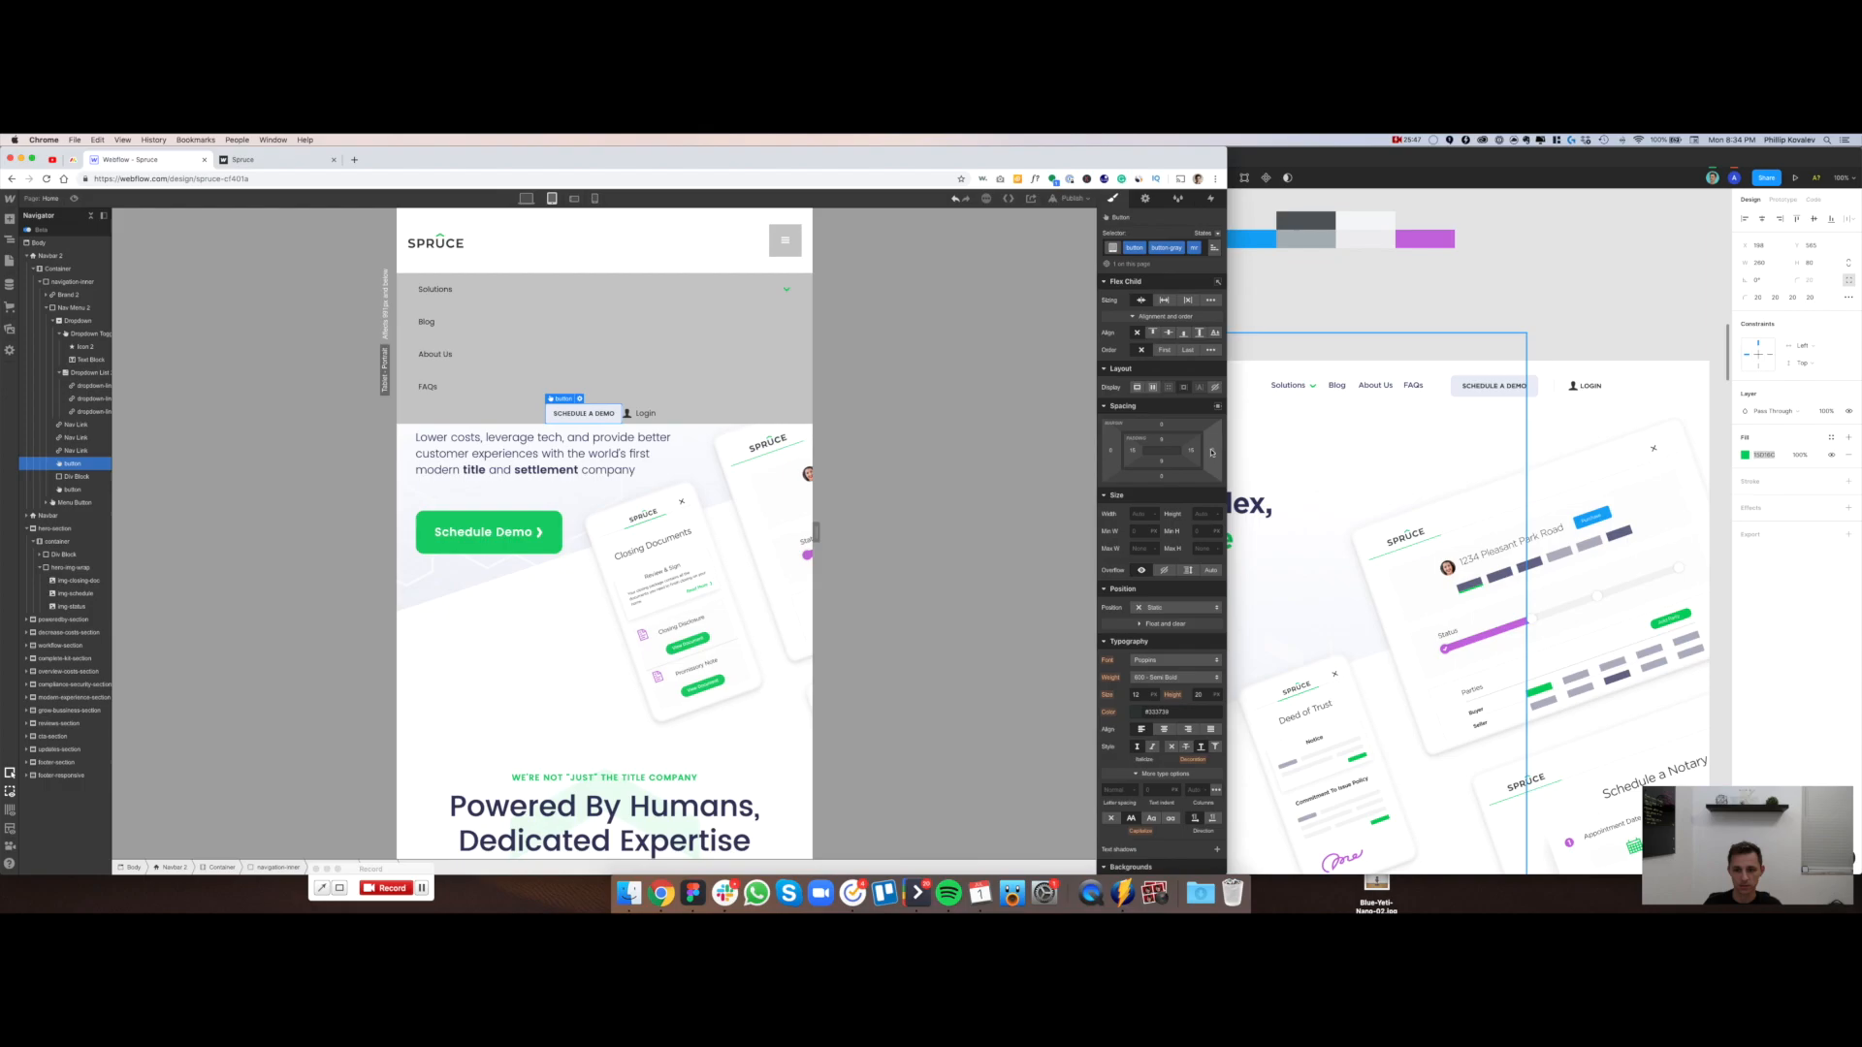
pyautogui.moveTo(1219, 449); pyautogui.dragTo(1260, 453)
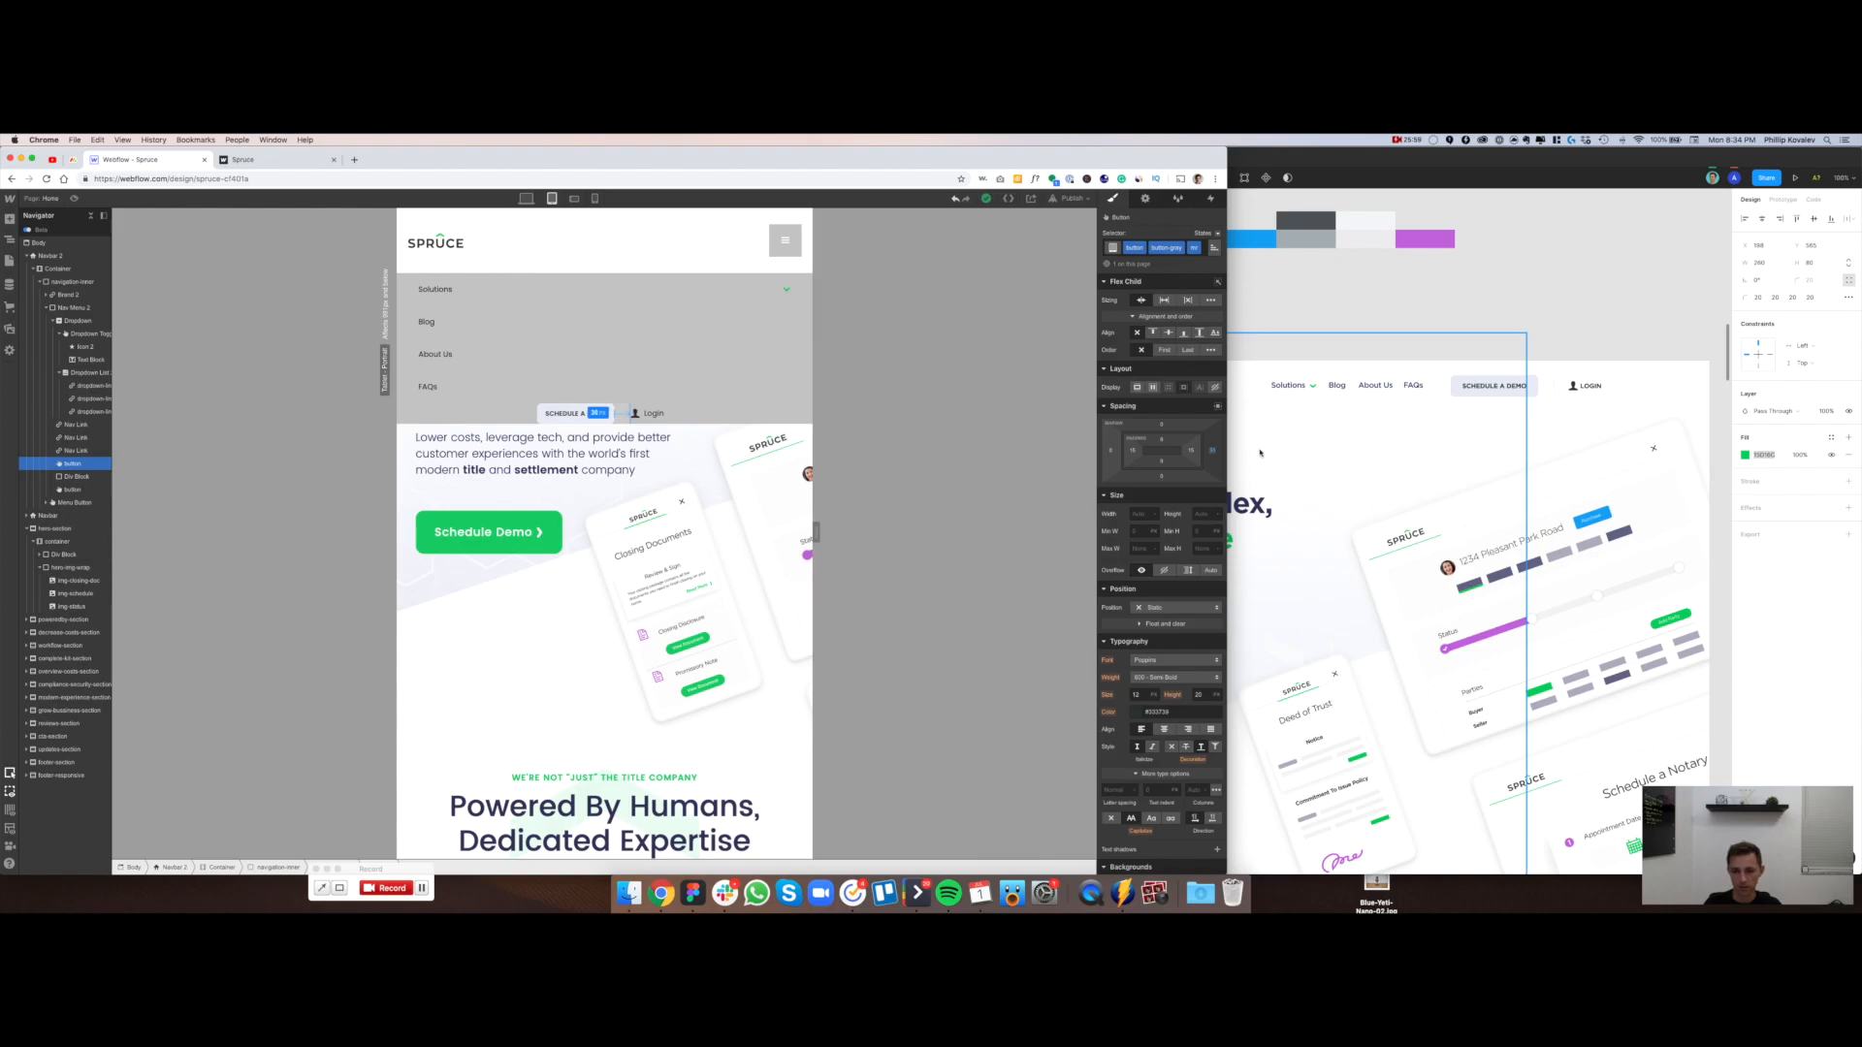
# Set the background color of Nav Menu 2 to white at tablet size
pyautogui.click(436, 422)
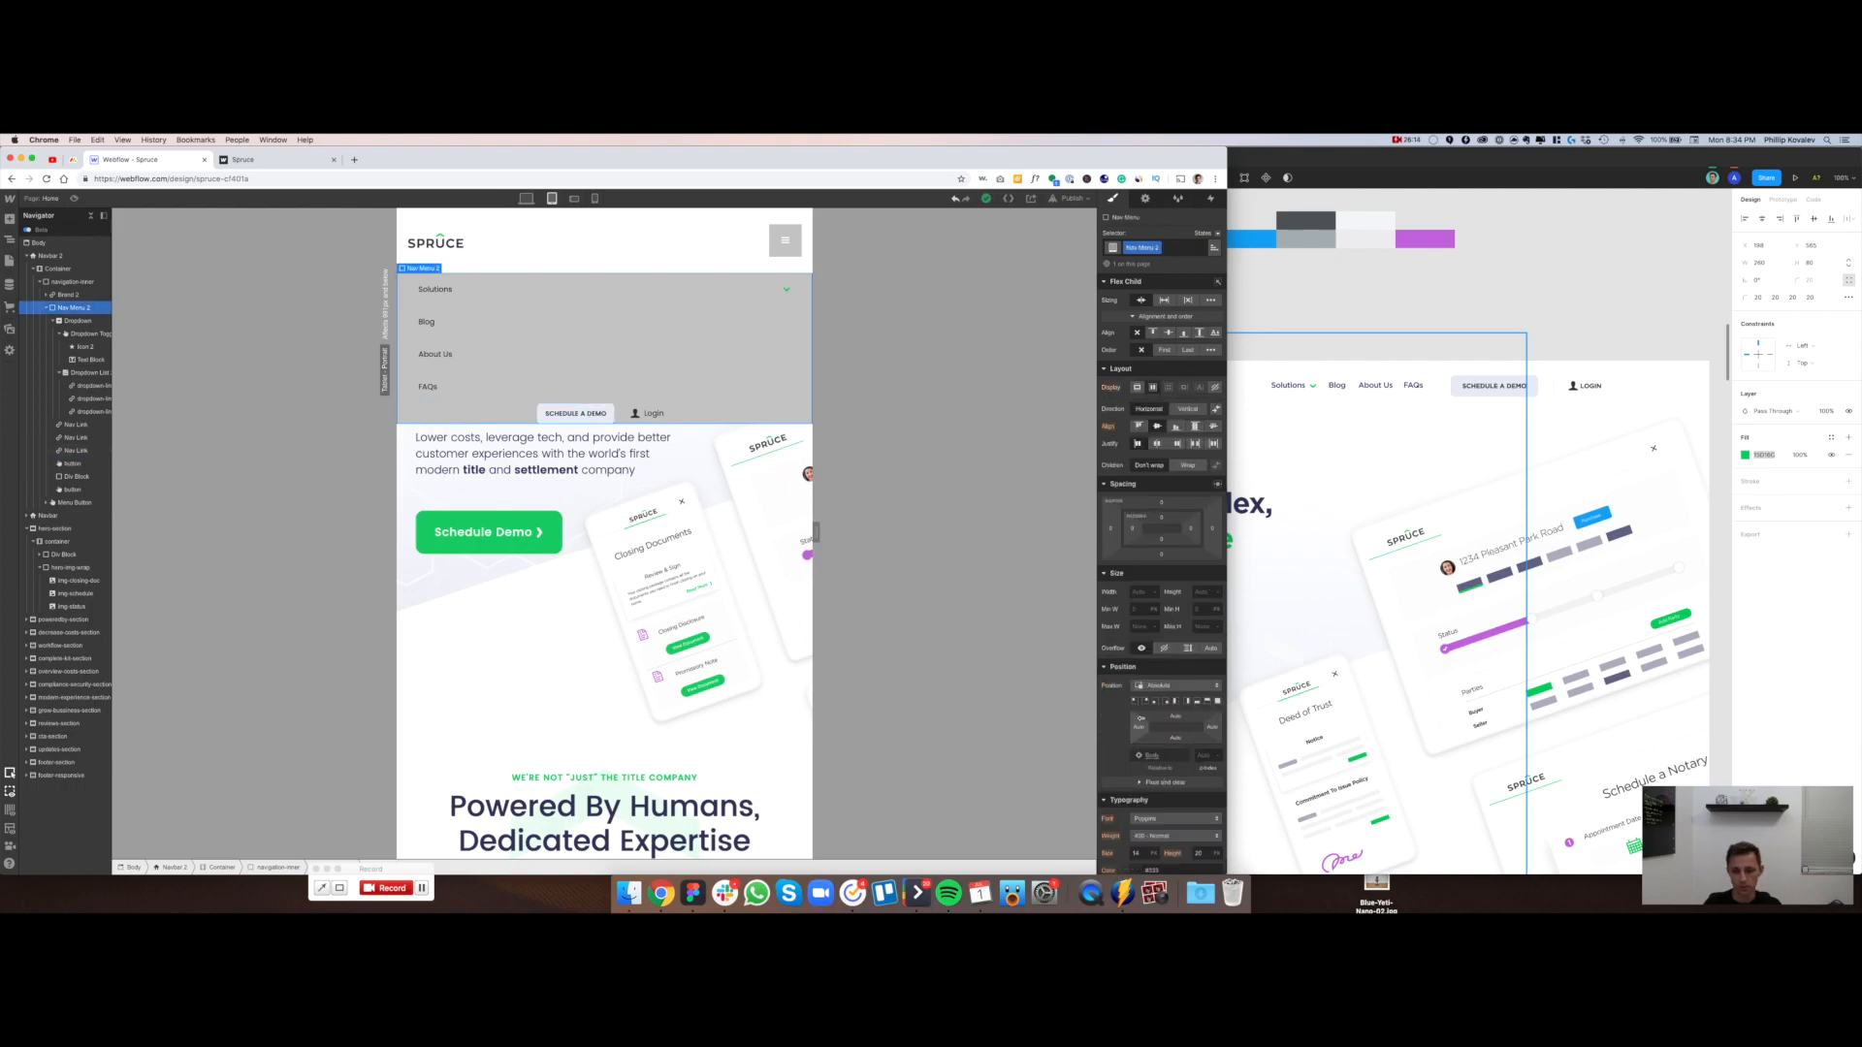
pyautogui.scroll(-5, 1141, 661)
pyautogui.scroll(-5, 1141, 661)
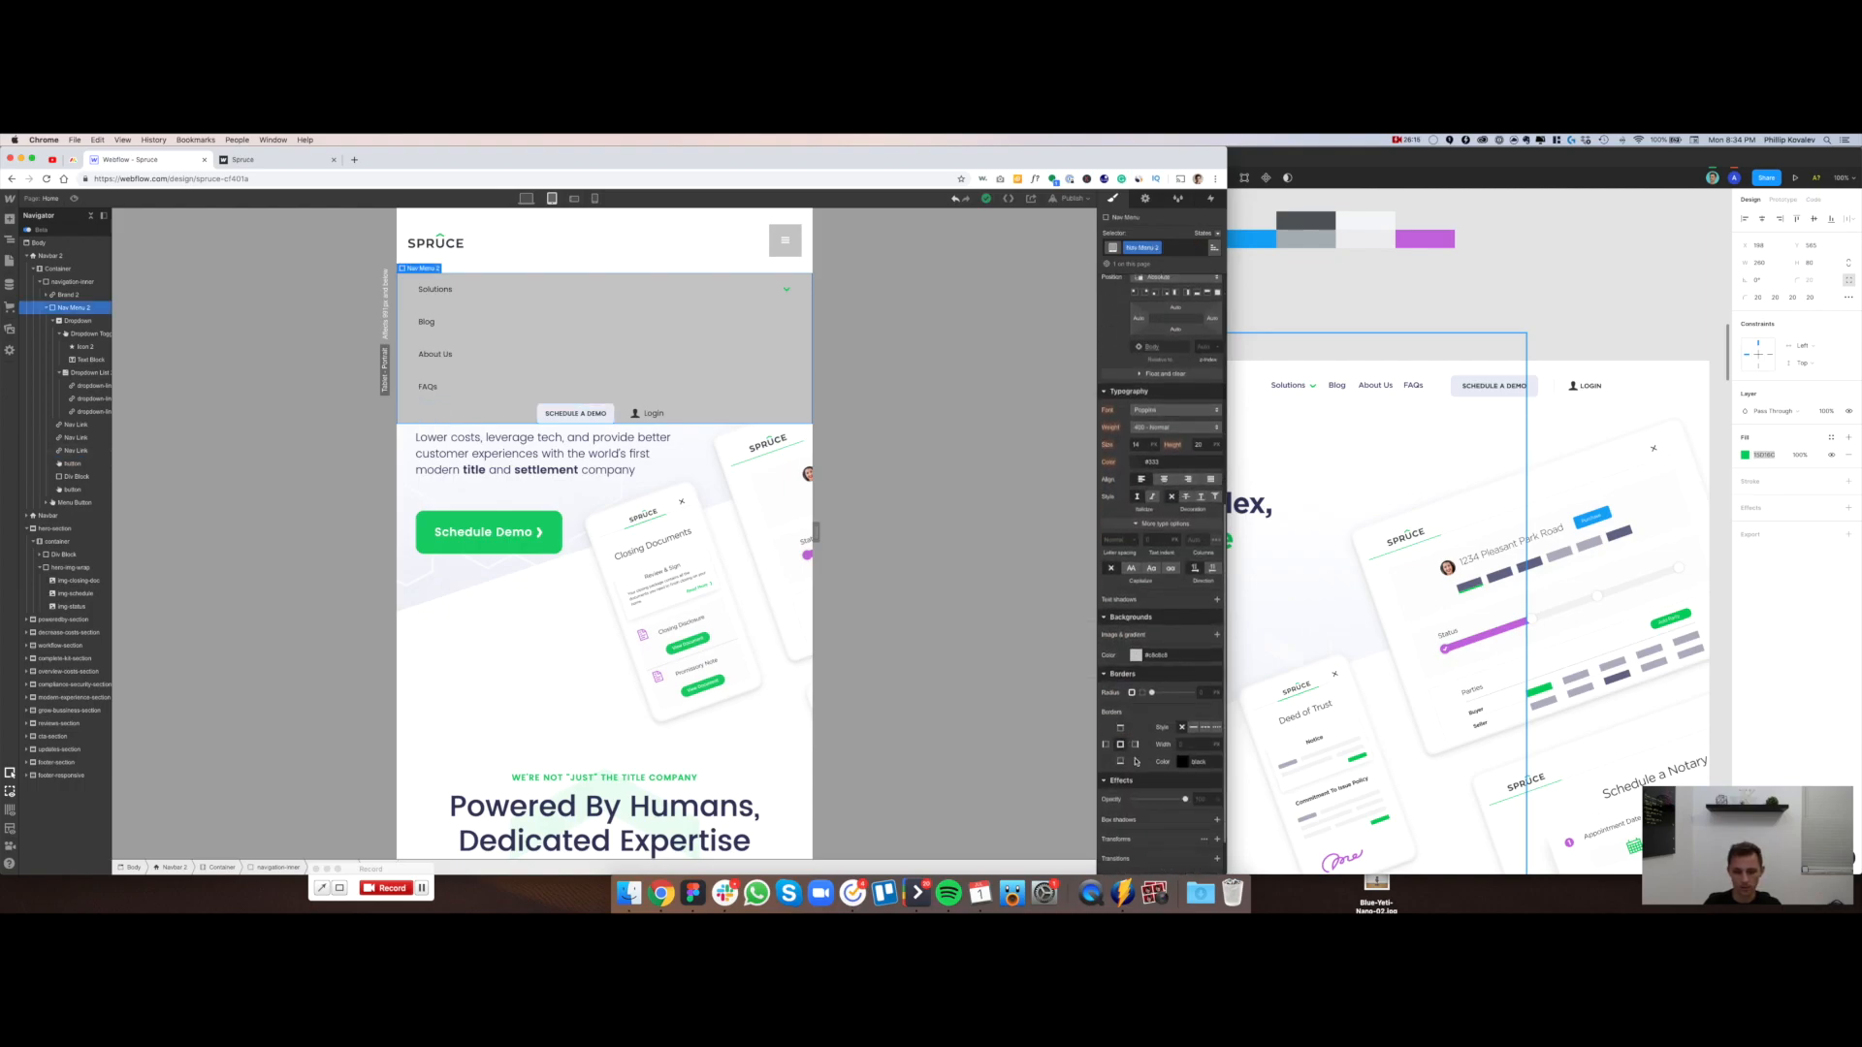
pyautogui.click(1128, 652)
pyautogui.moveTo(1103, 687); pyautogui.dragTo(1018, 552)
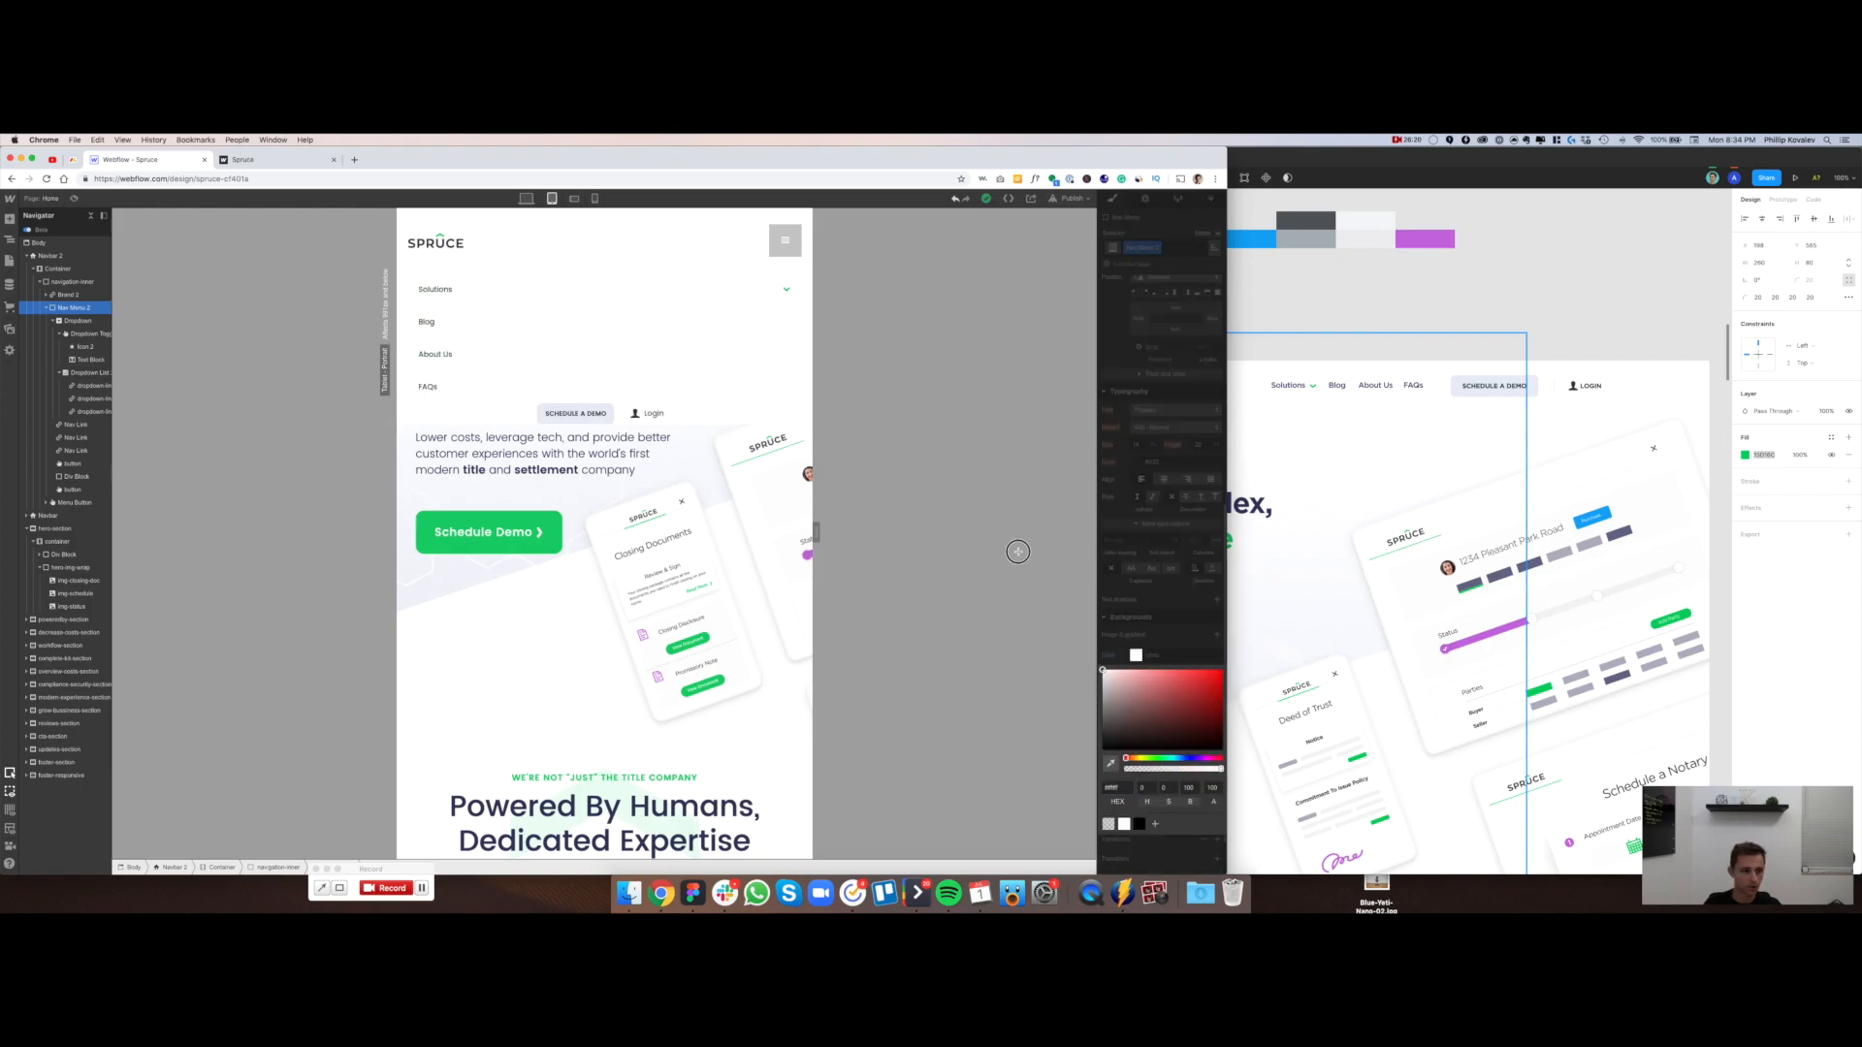
pyautogui.click(813, 423)
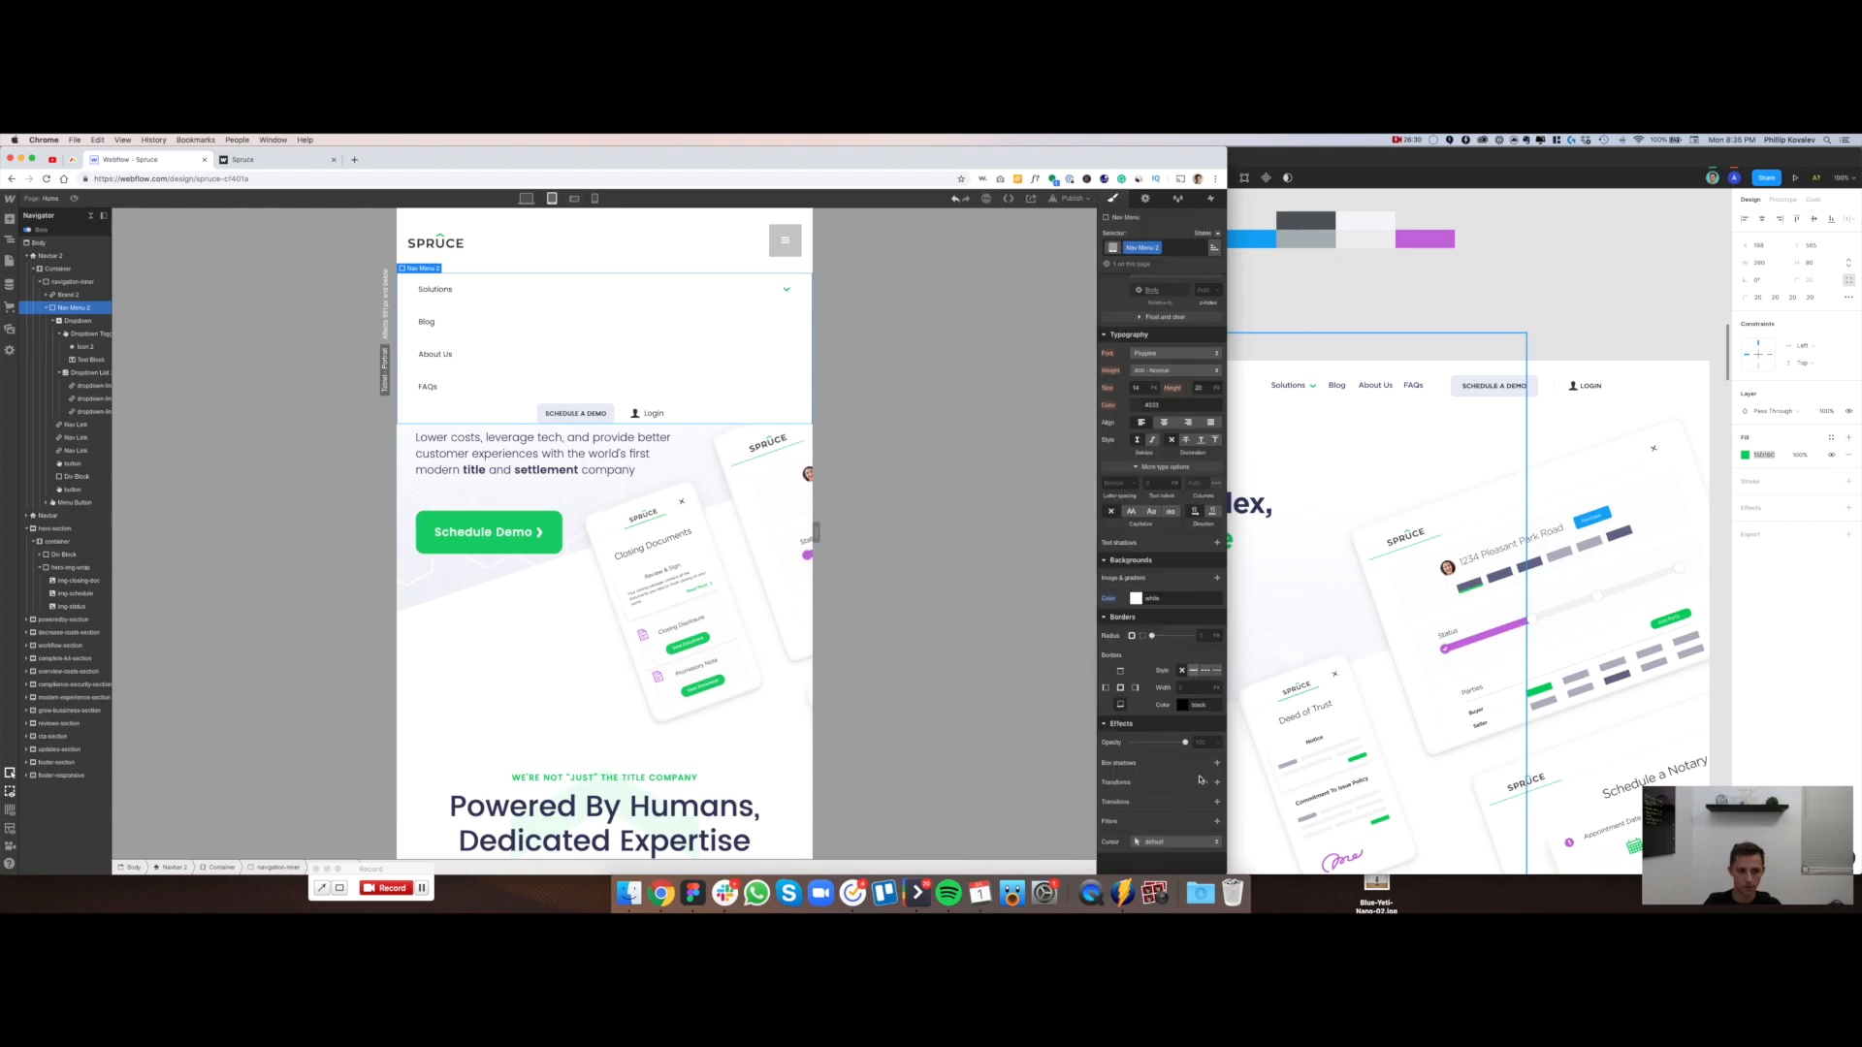
# Add an outside box shadow to Nav Menu 2 and make its black color semi-transparent
pyautogui.click(1217, 763)
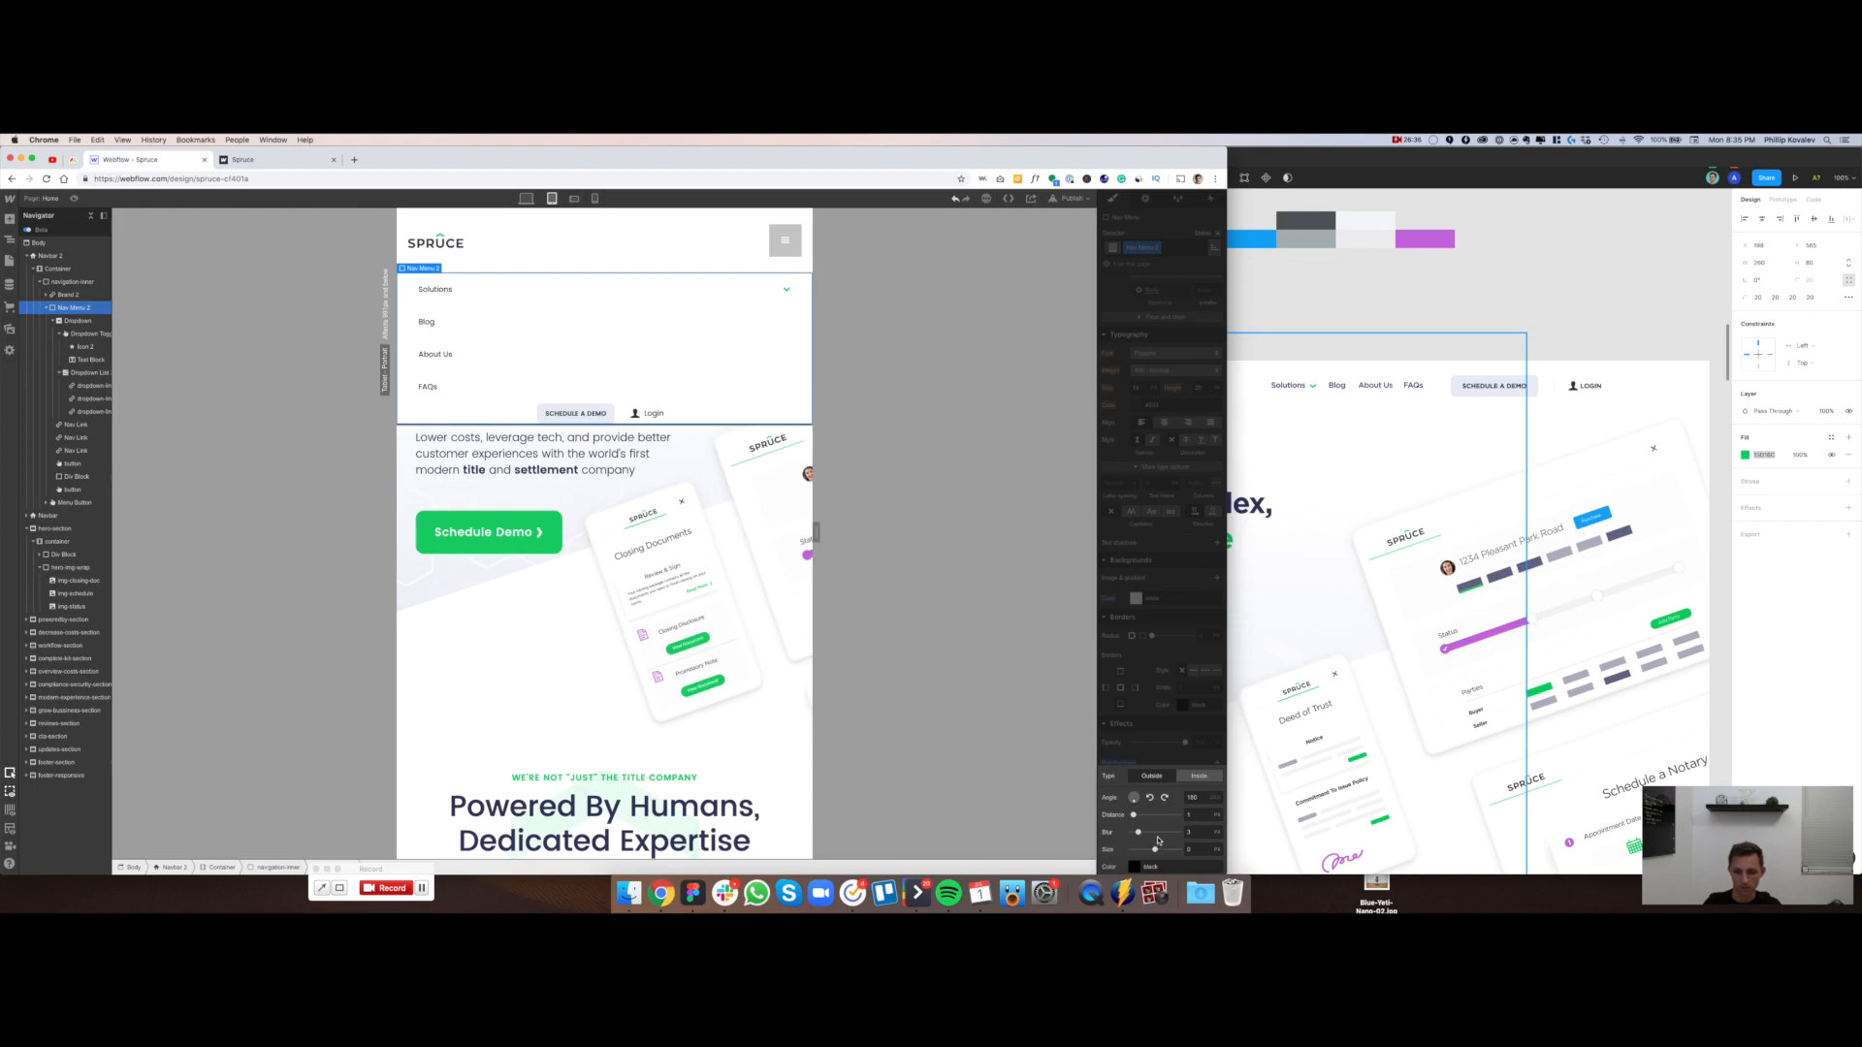
pyautogui.click(1137, 865)
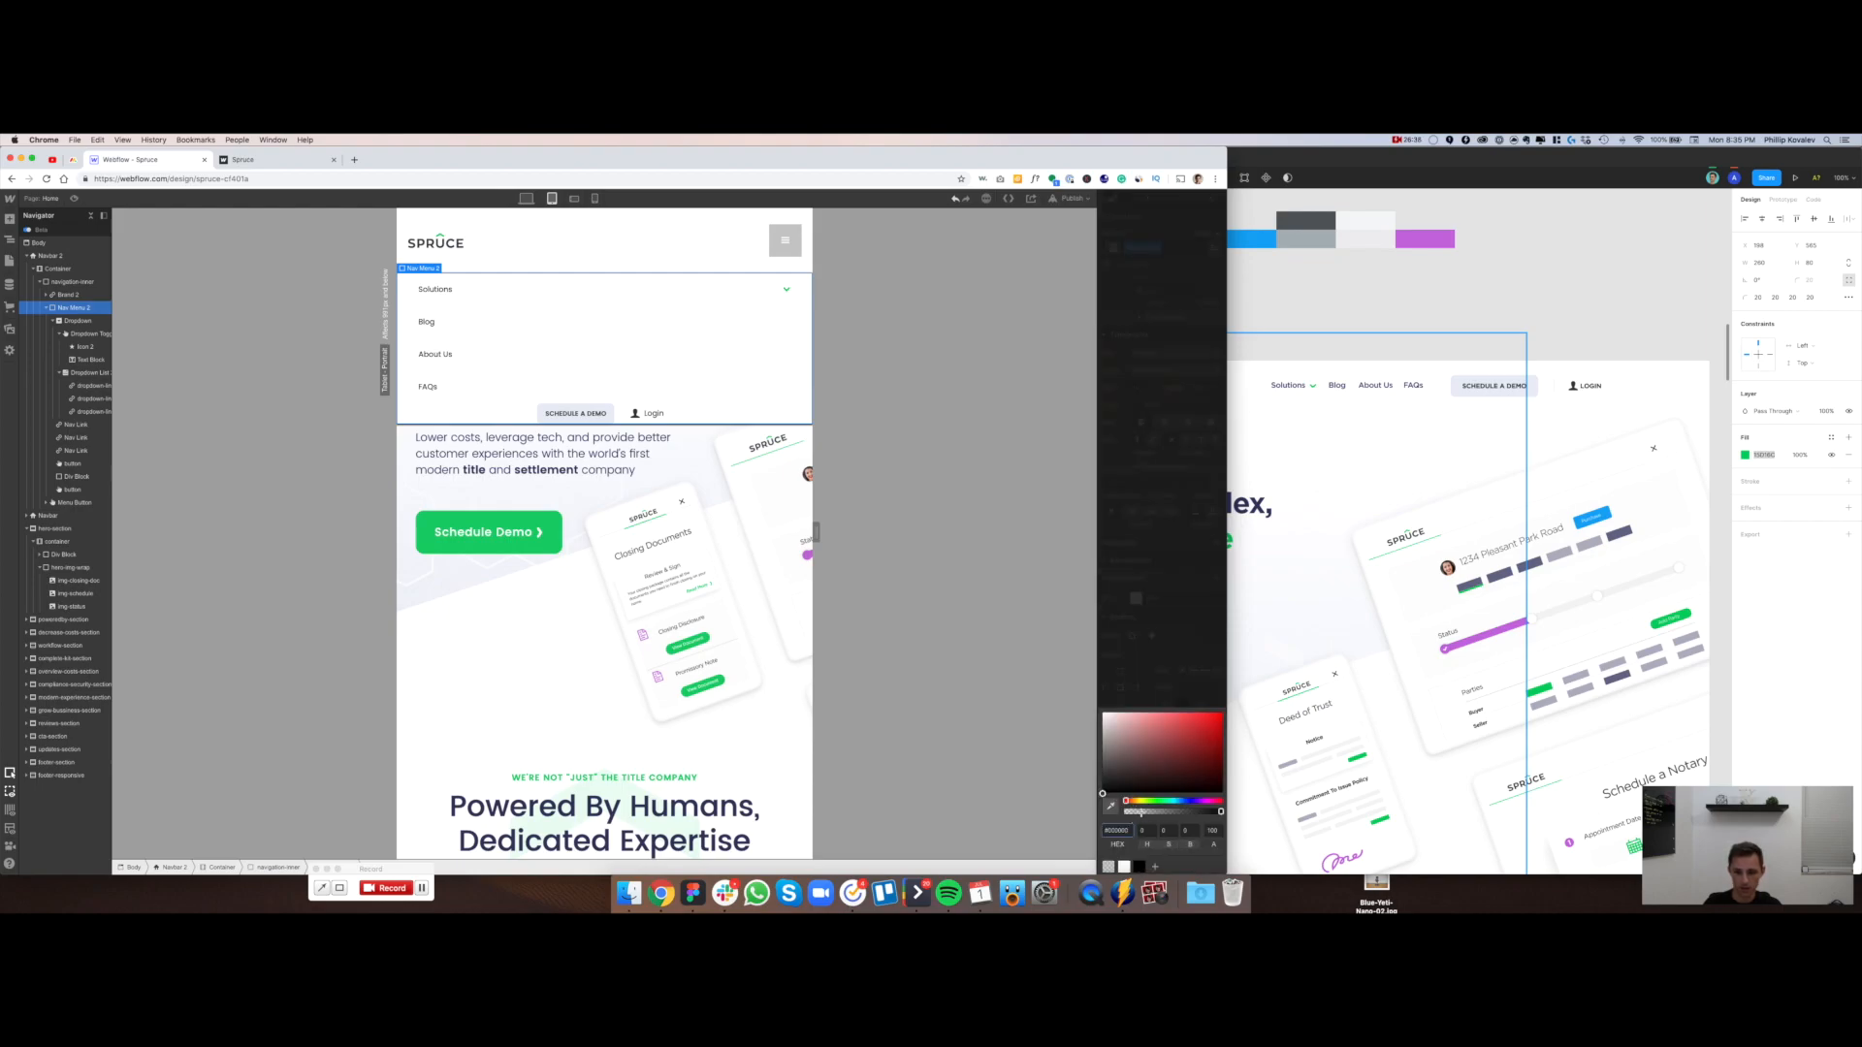
pyautogui.moveTo(1132, 811); pyautogui.dragTo(1154, 811)
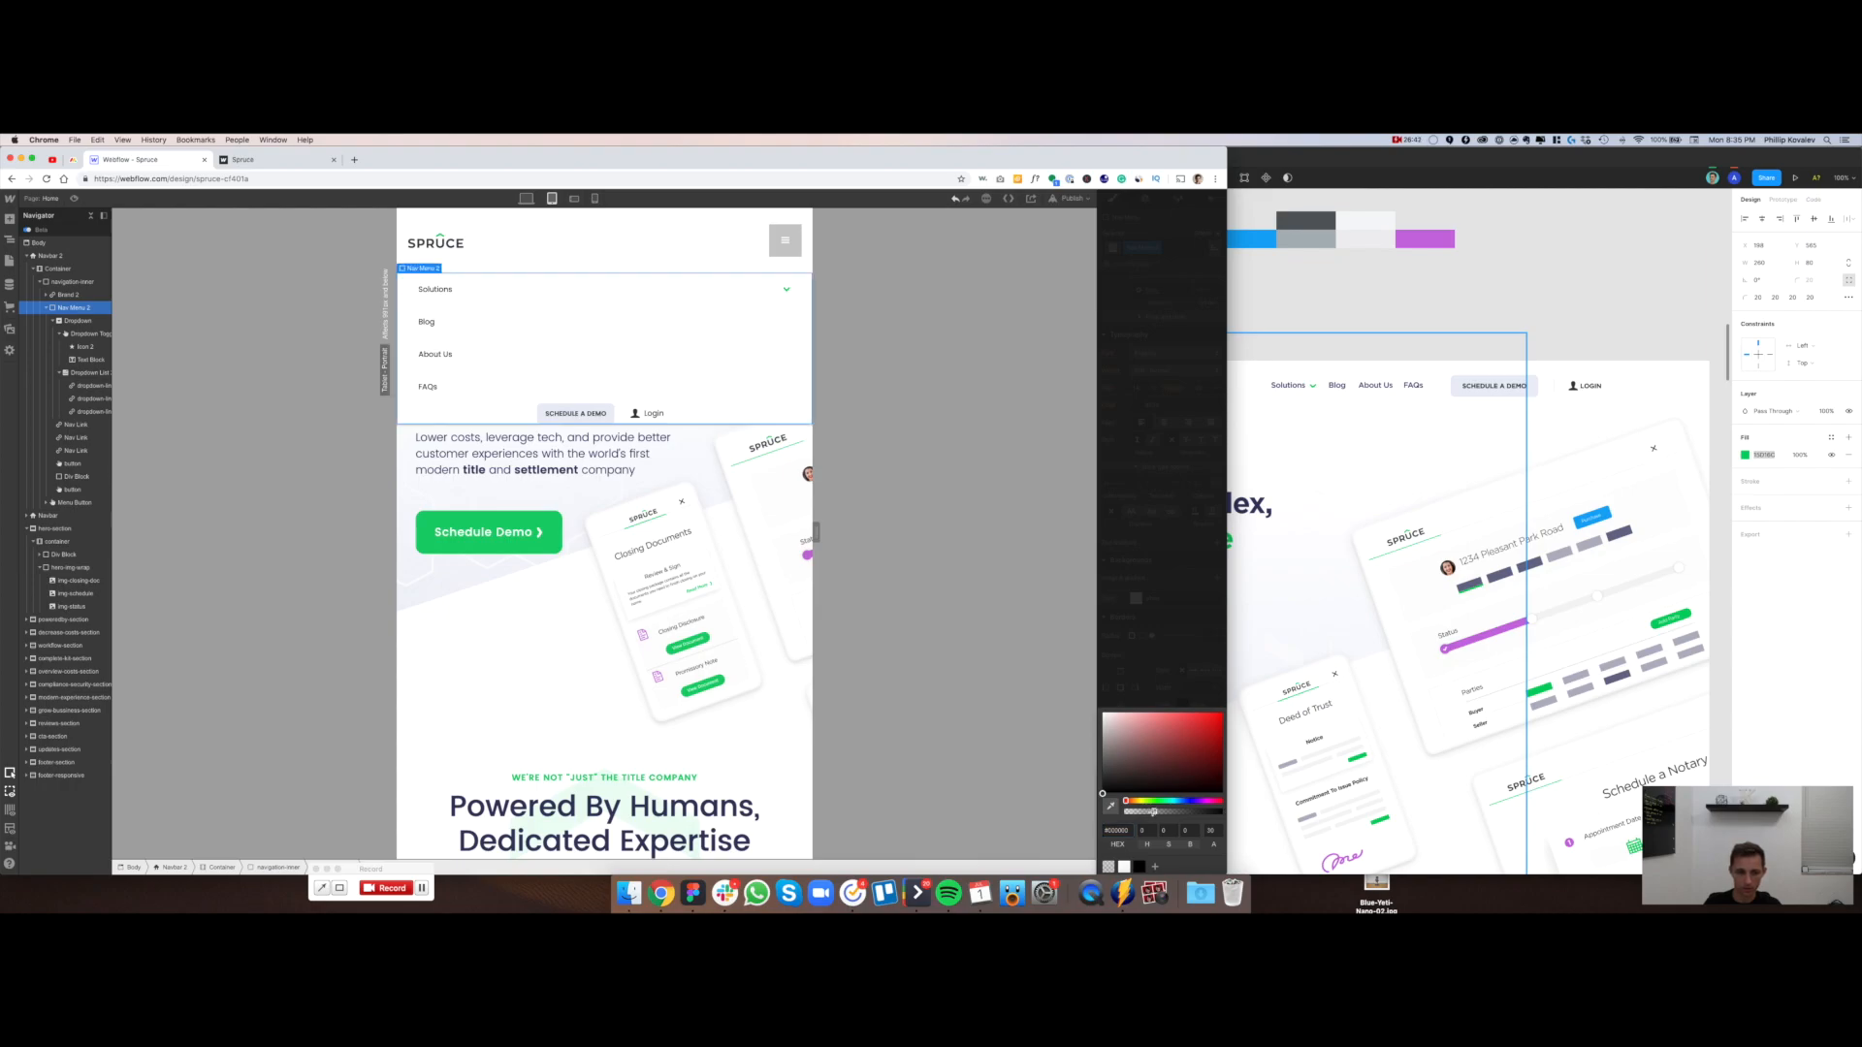
pyautogui.click(1170, 653)
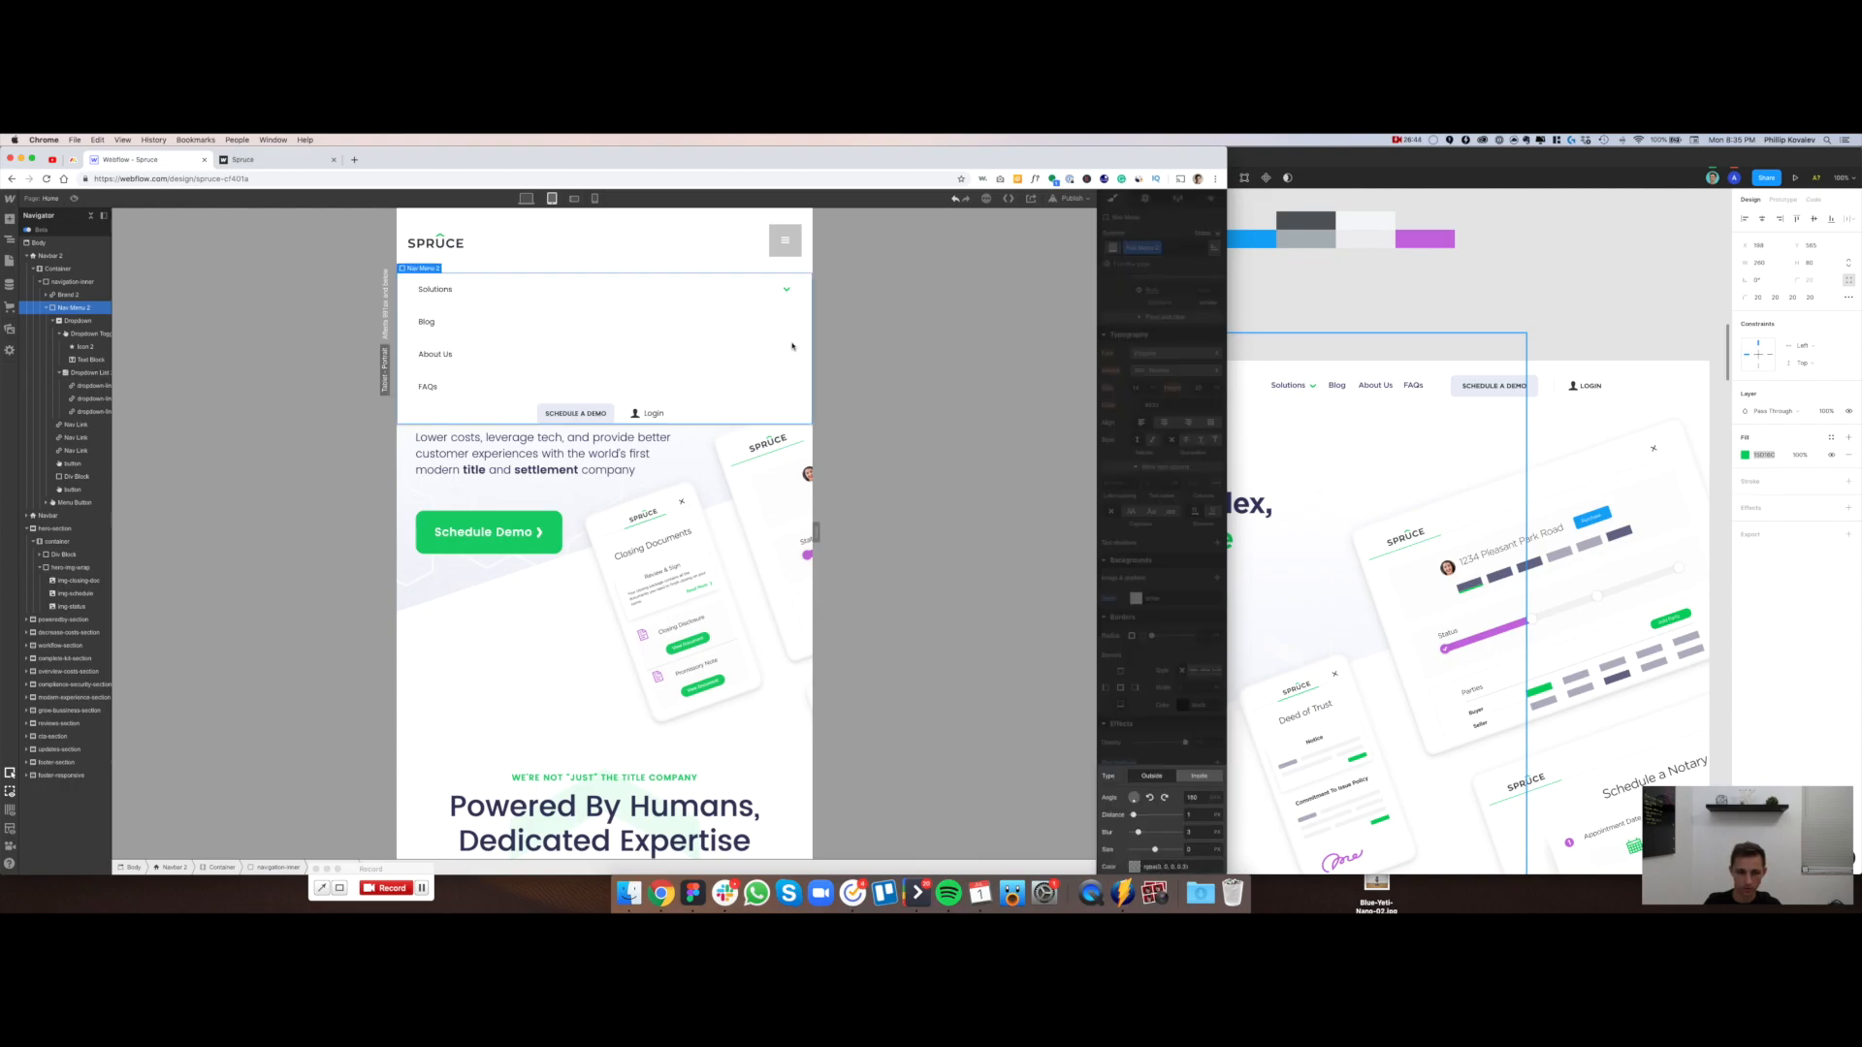
# Increase the bottom padding of Nav Menu 2 to leave space below the Schedule a Demo and Login buttons
pyautogui.press('super+shift+p')
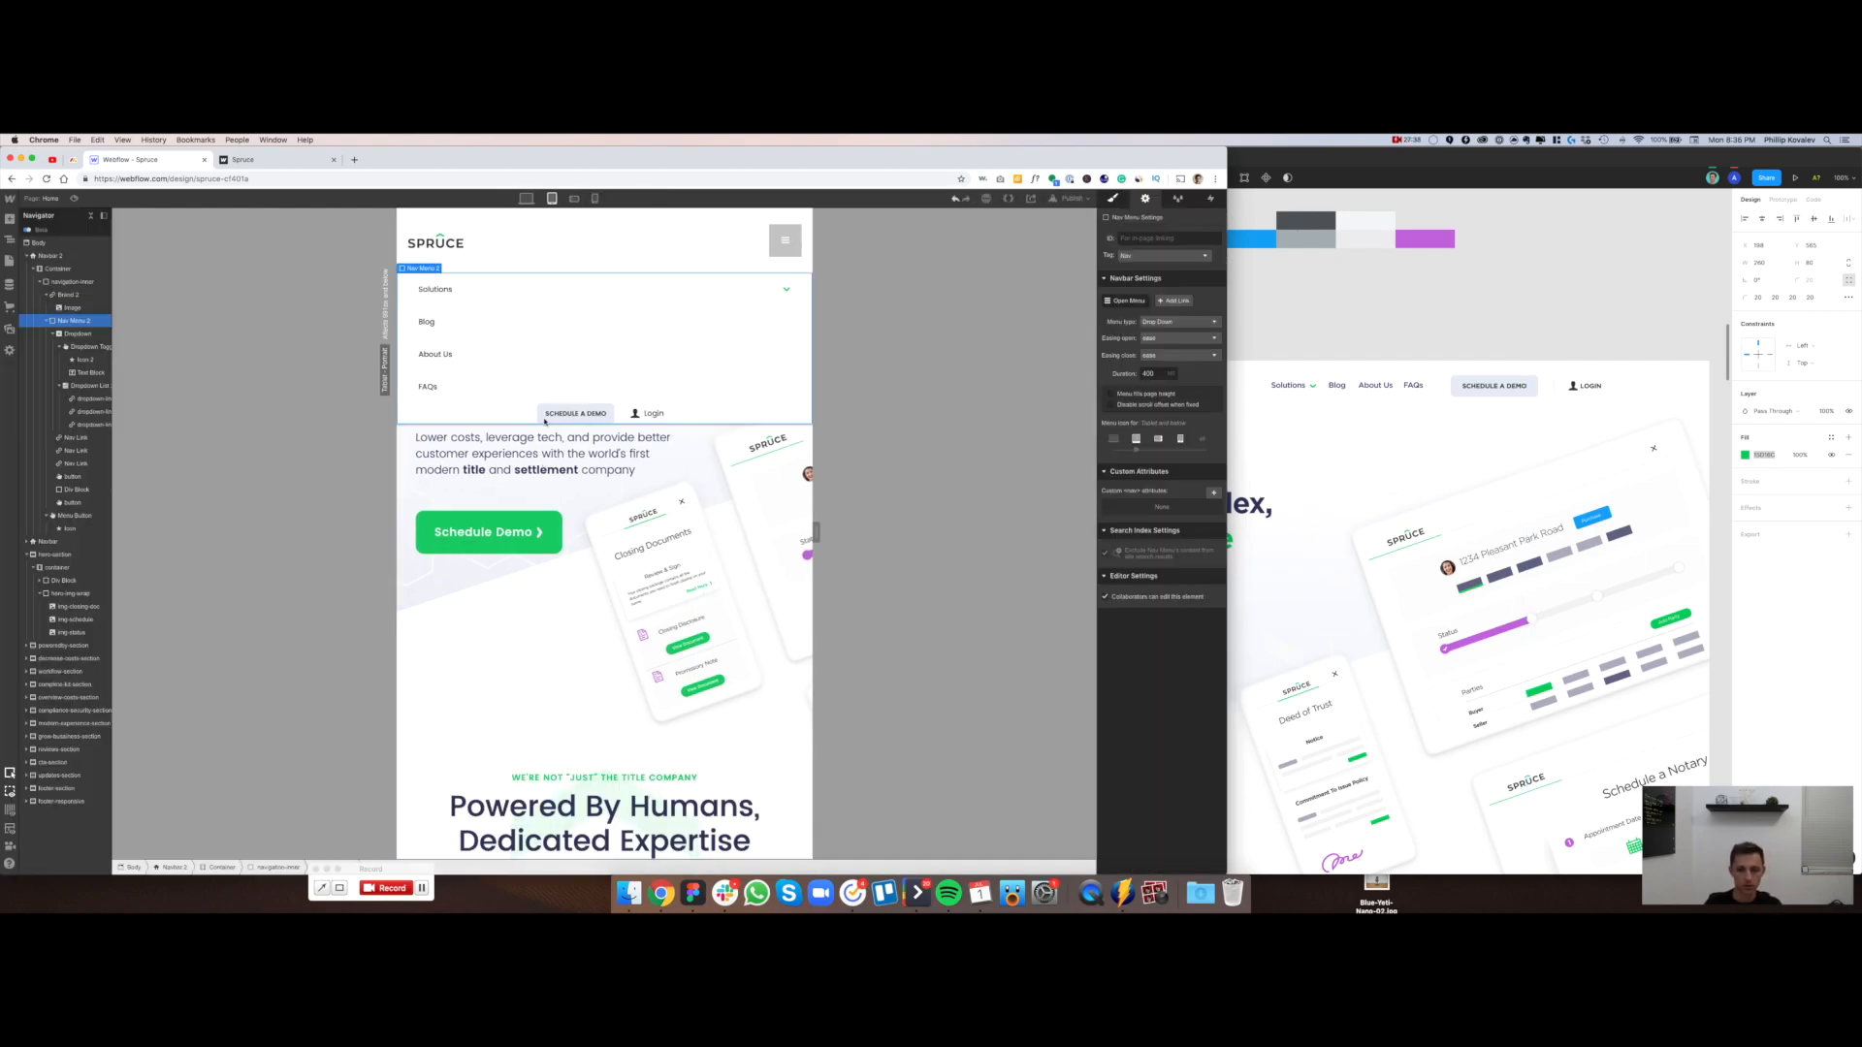
pyautogui.press('s')
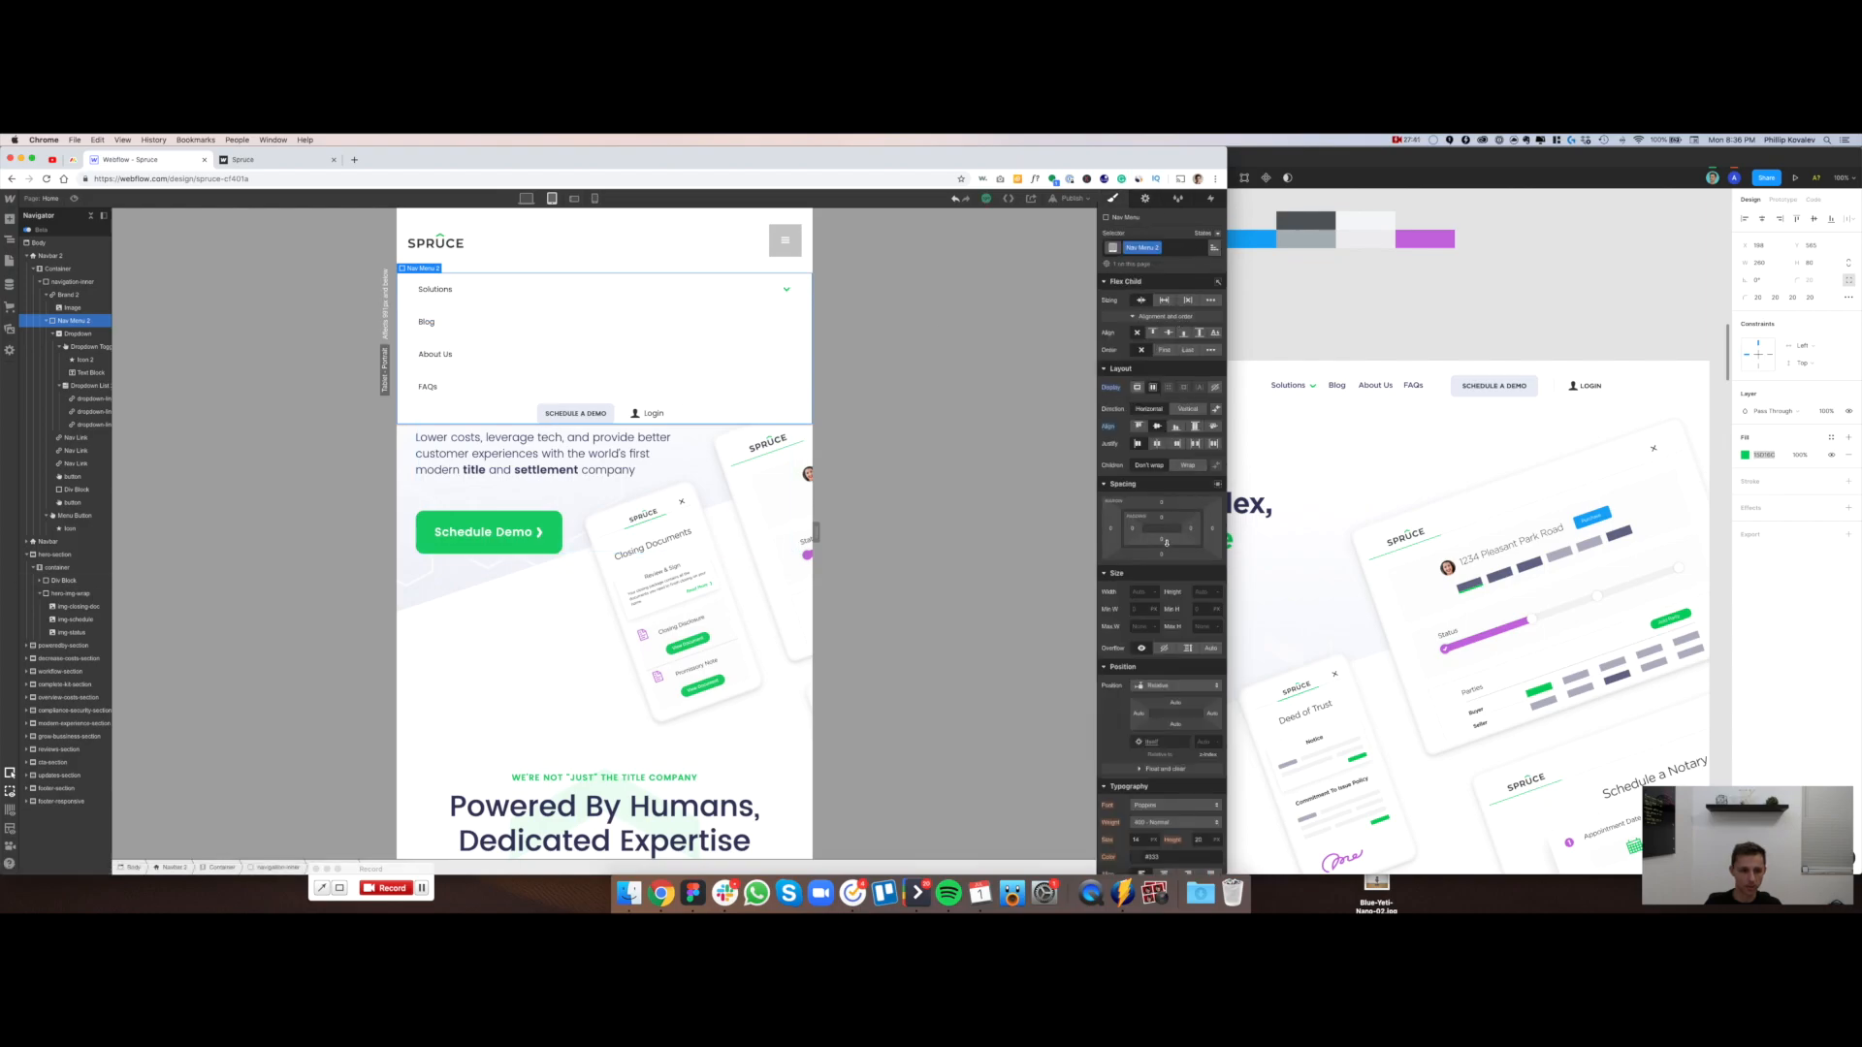
pyautogui.moveTo(1164, 540)
pyautogui.mouseDown()
pyautogui.moveTo(1164, 557)
pyautogui.moveTo(1164, 516)
pyautogui.mouseUp()
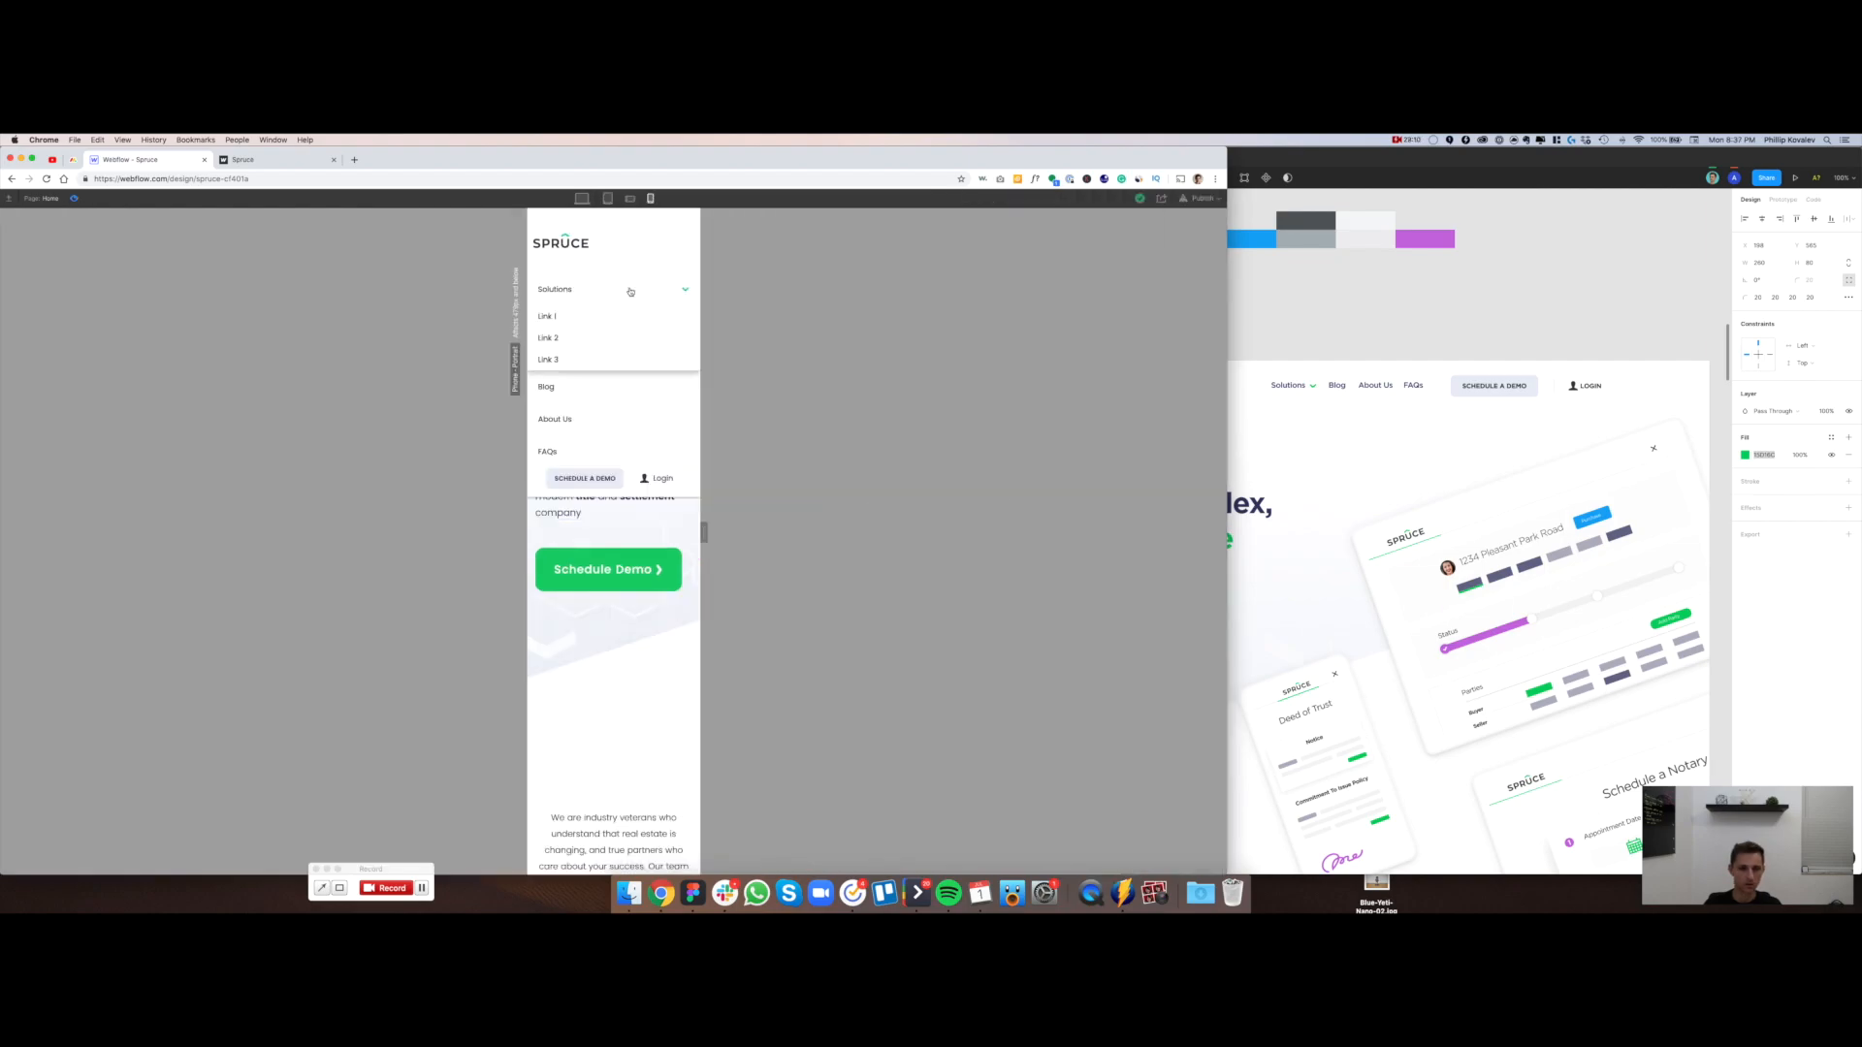
# Test expanding and collapsing the Solutions dropdown within the open menu in the phone portrait and tablet previews
pyautogui.click(630, 290)
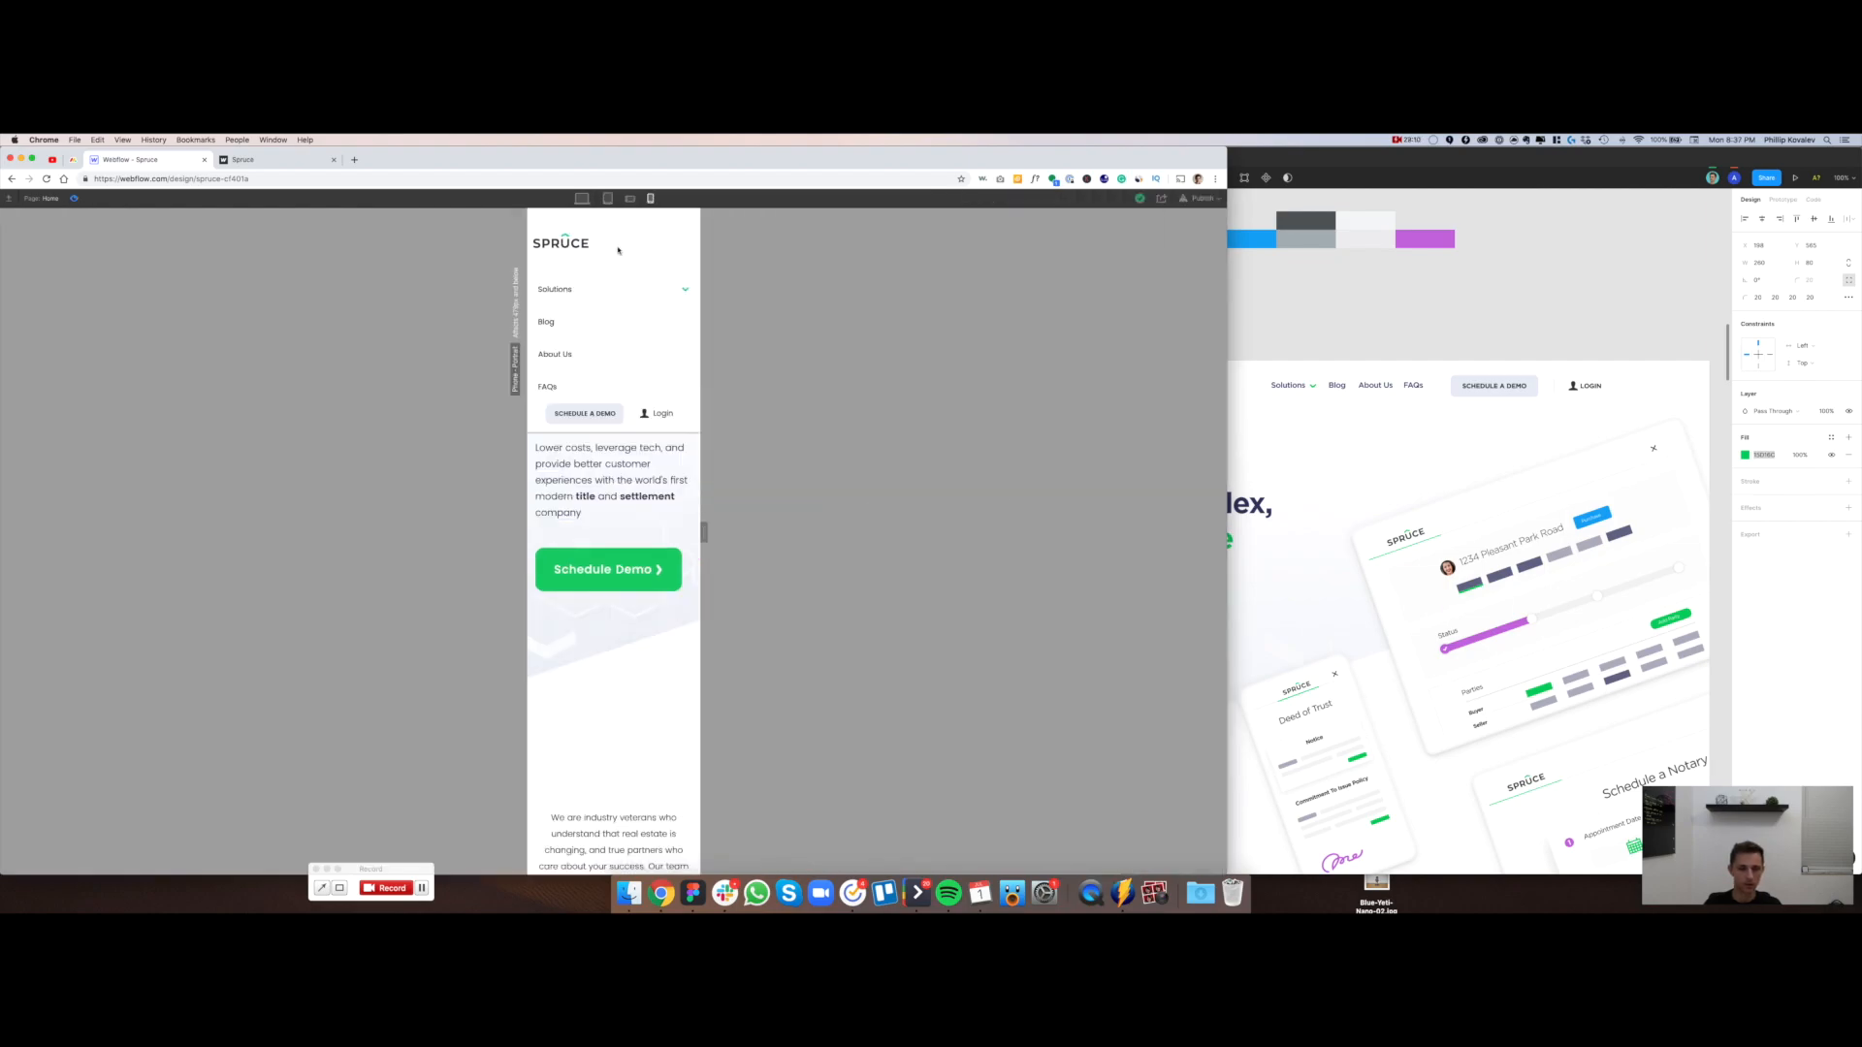
pyautogui.click(608, 291)
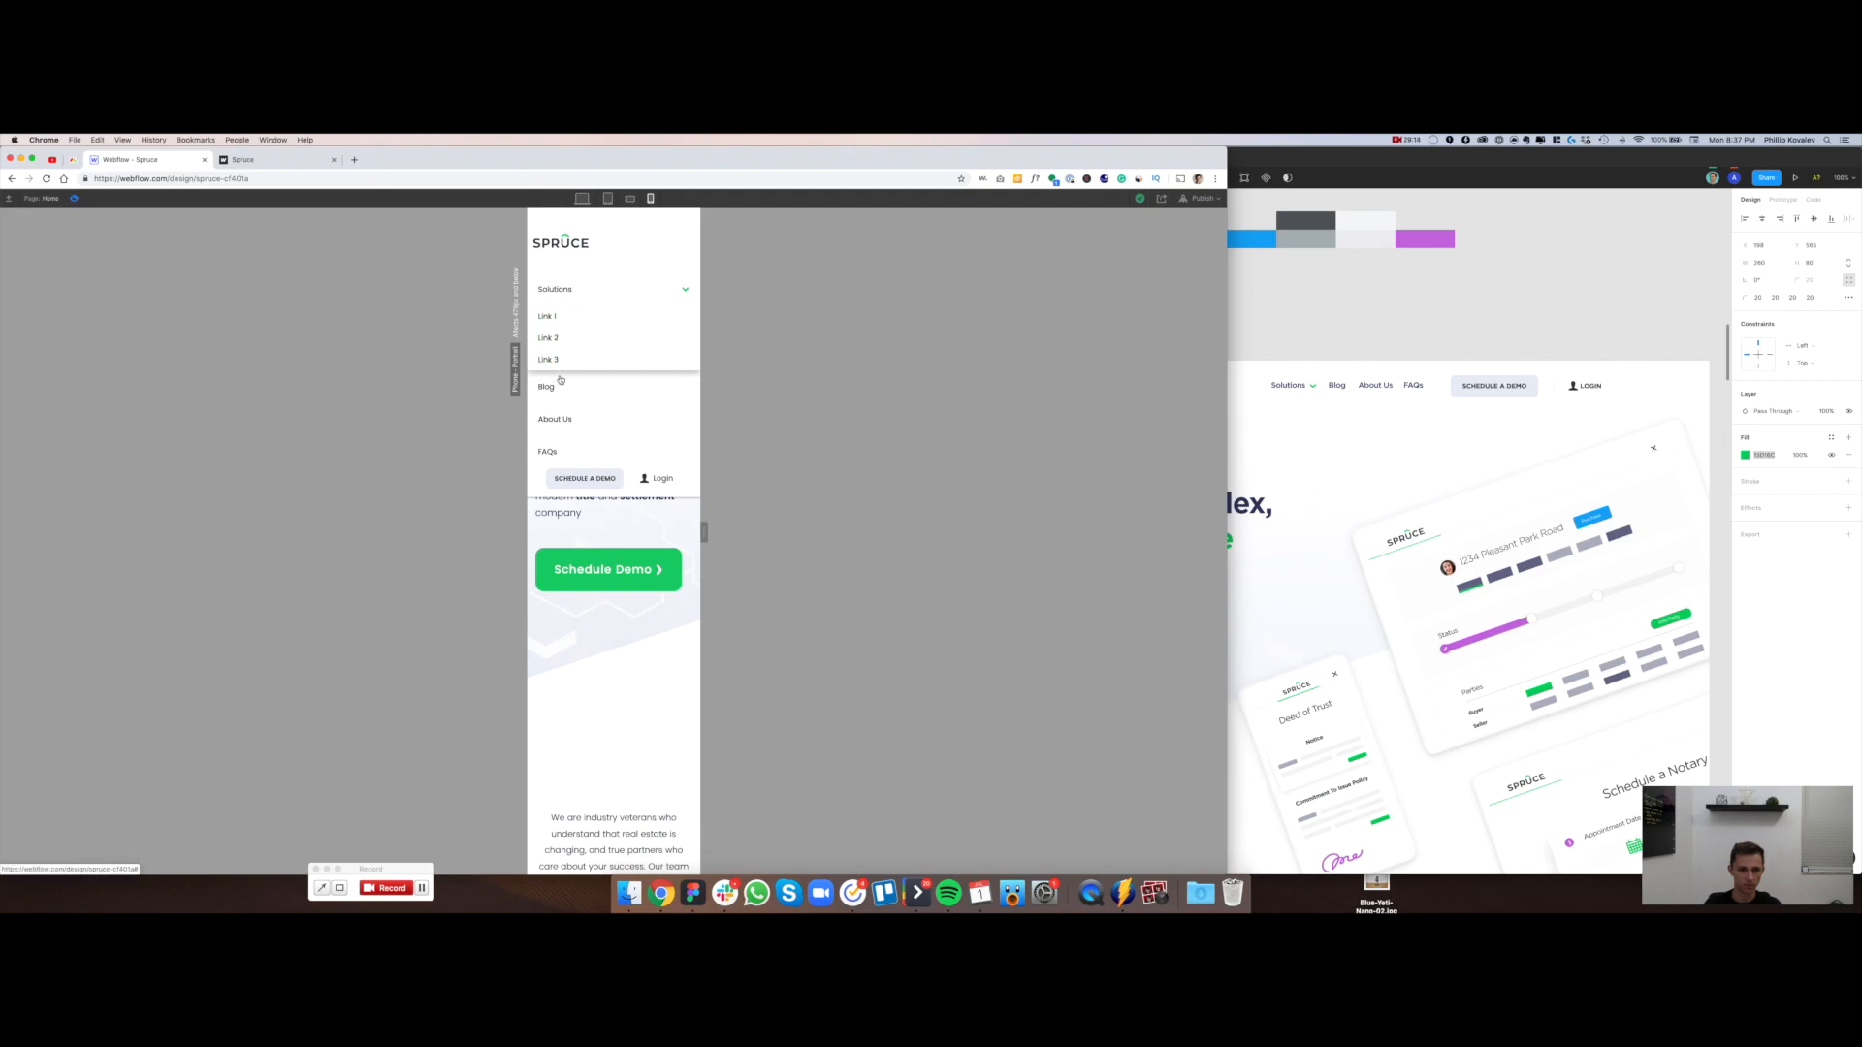
pyautogui.click(608, 198)
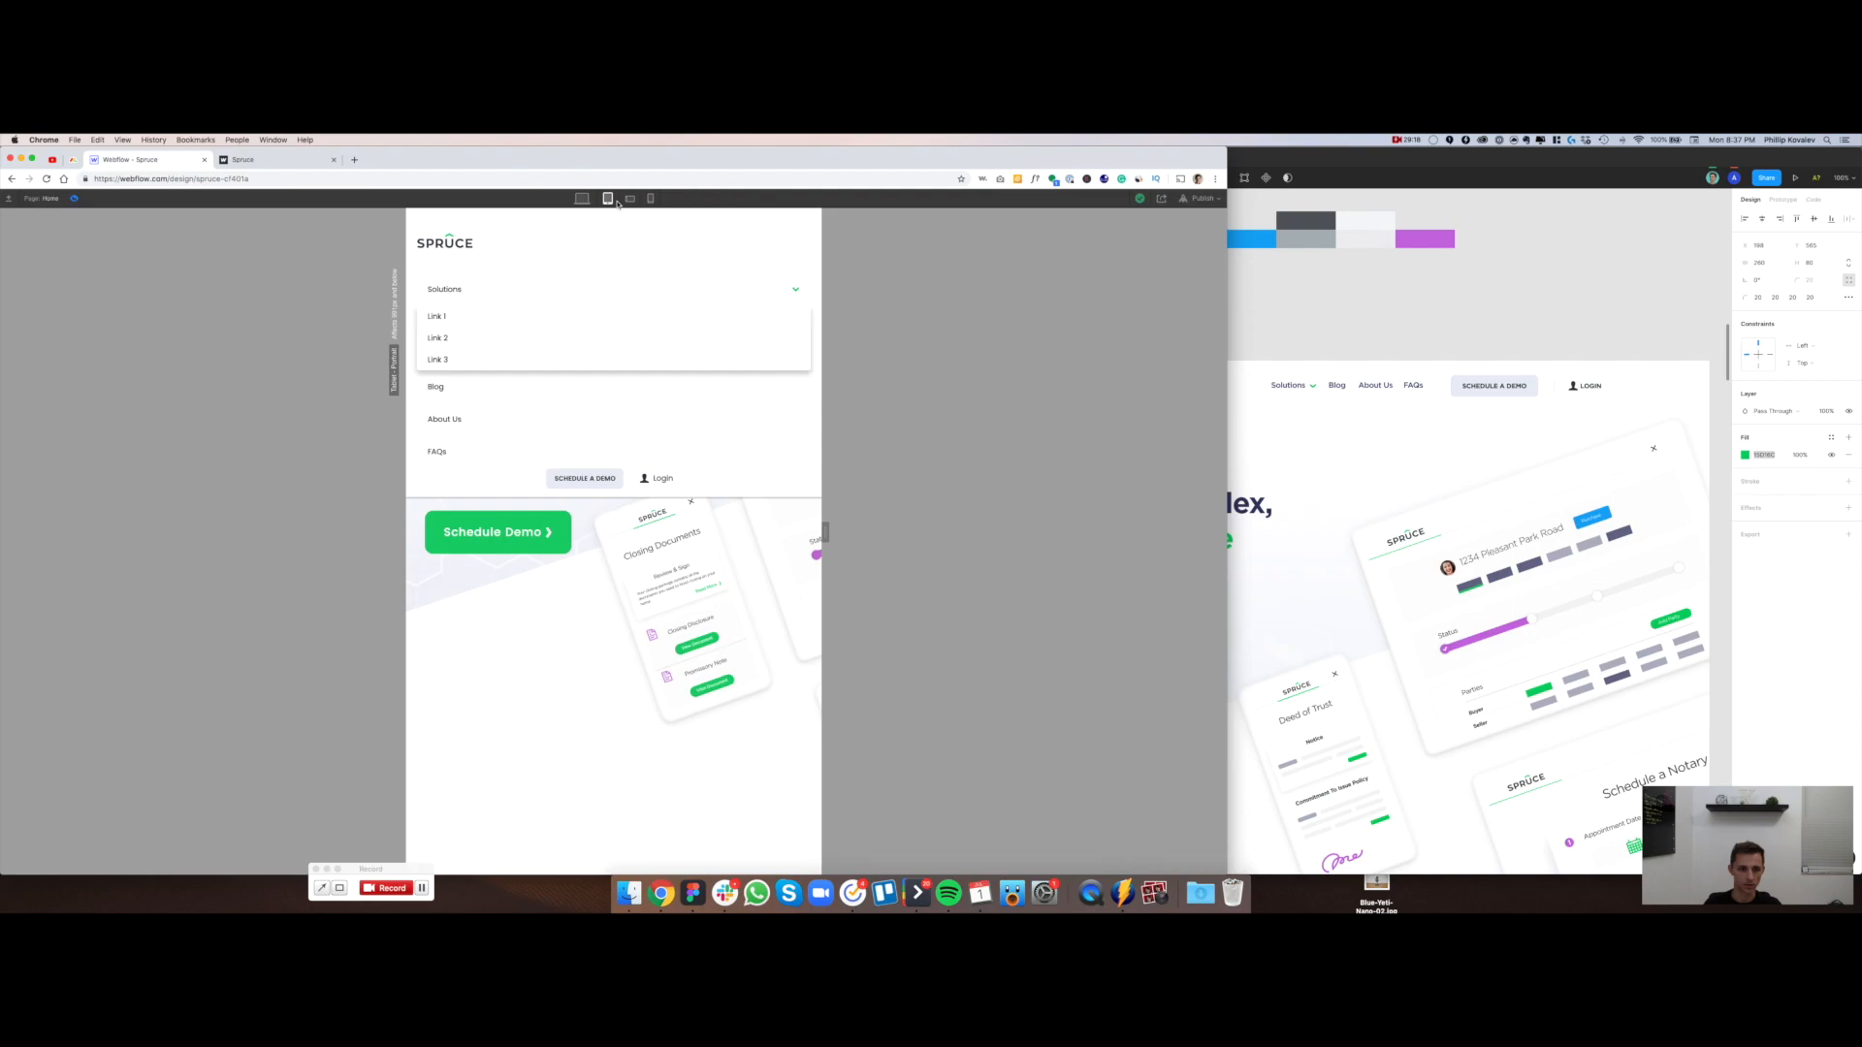
pyautogui.click(763, 290)
pyautogui.click(764, 290)
pyautogui.click(764, 290)
pyautogui.click(763, 290)
pyautogui.click(763, 290)
# Check the Solutions dropdown and its link hover states in the desktop preview, and reopen the menu at tablet size
pyautogui.click(582, 199)
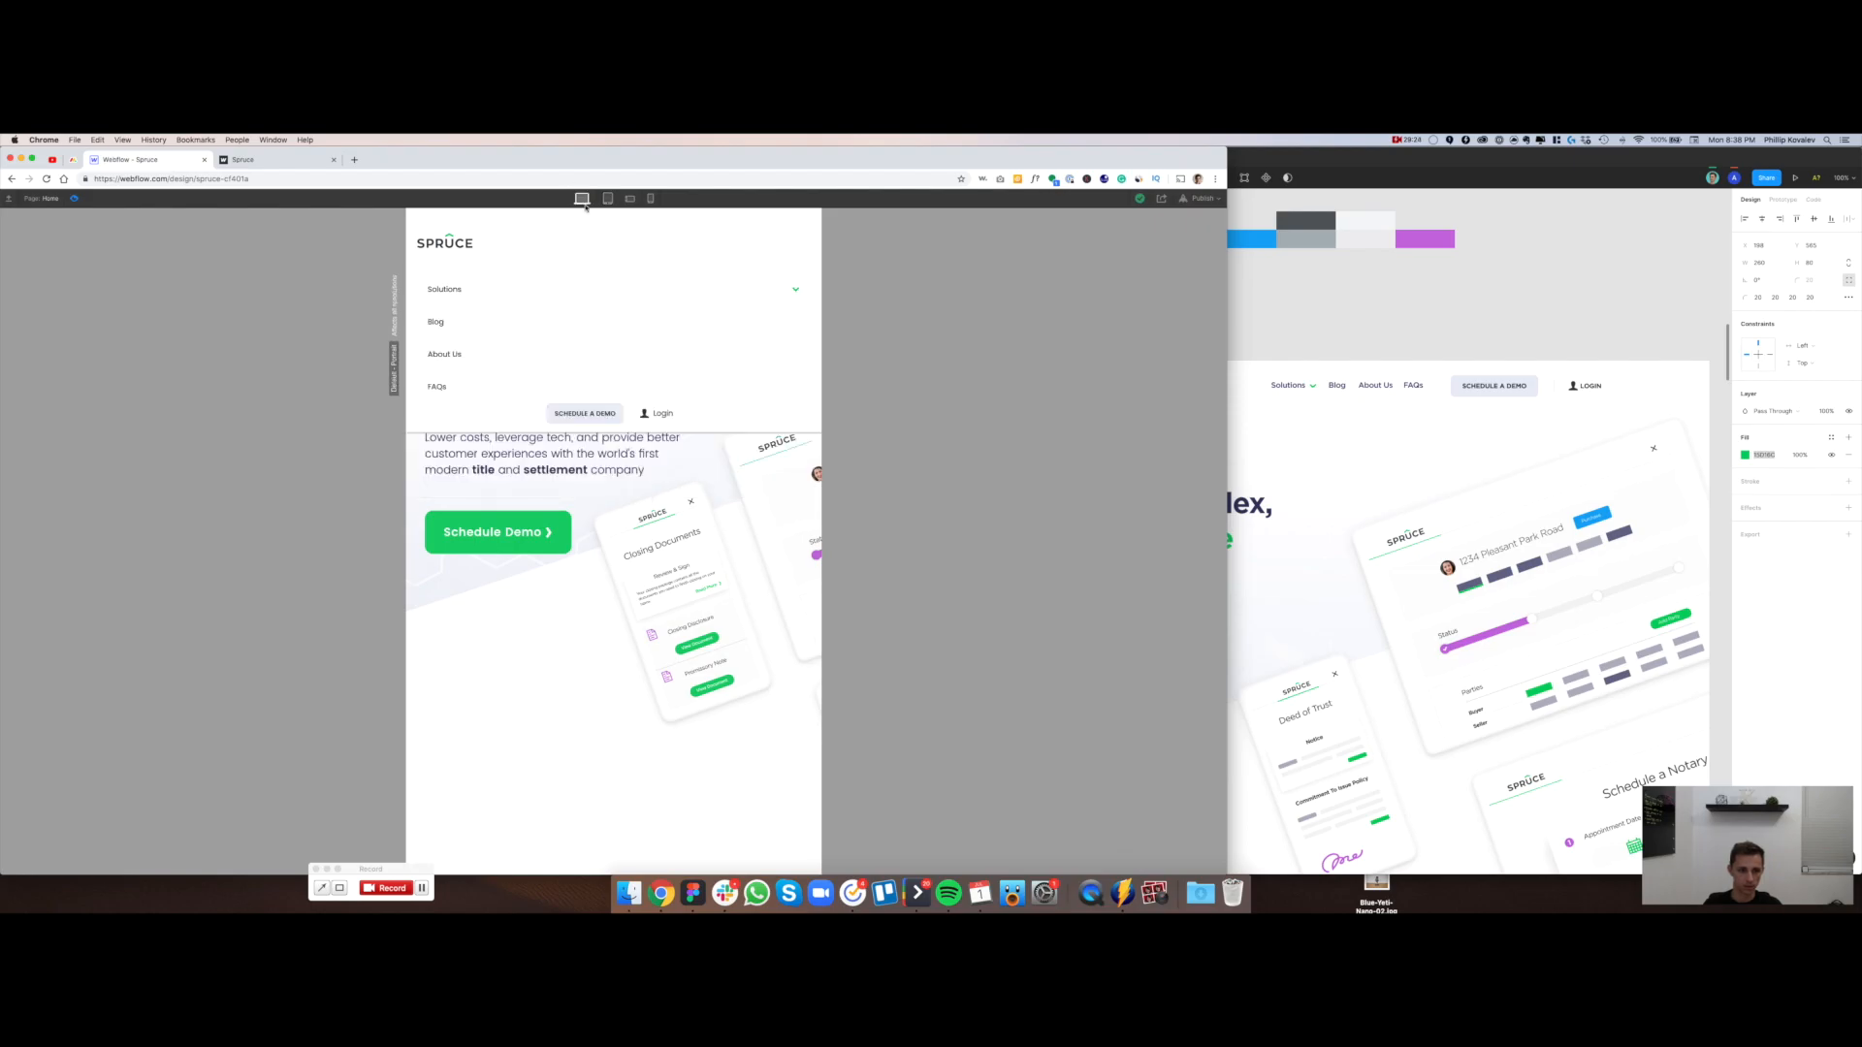
pyautogui.click(556, 244)
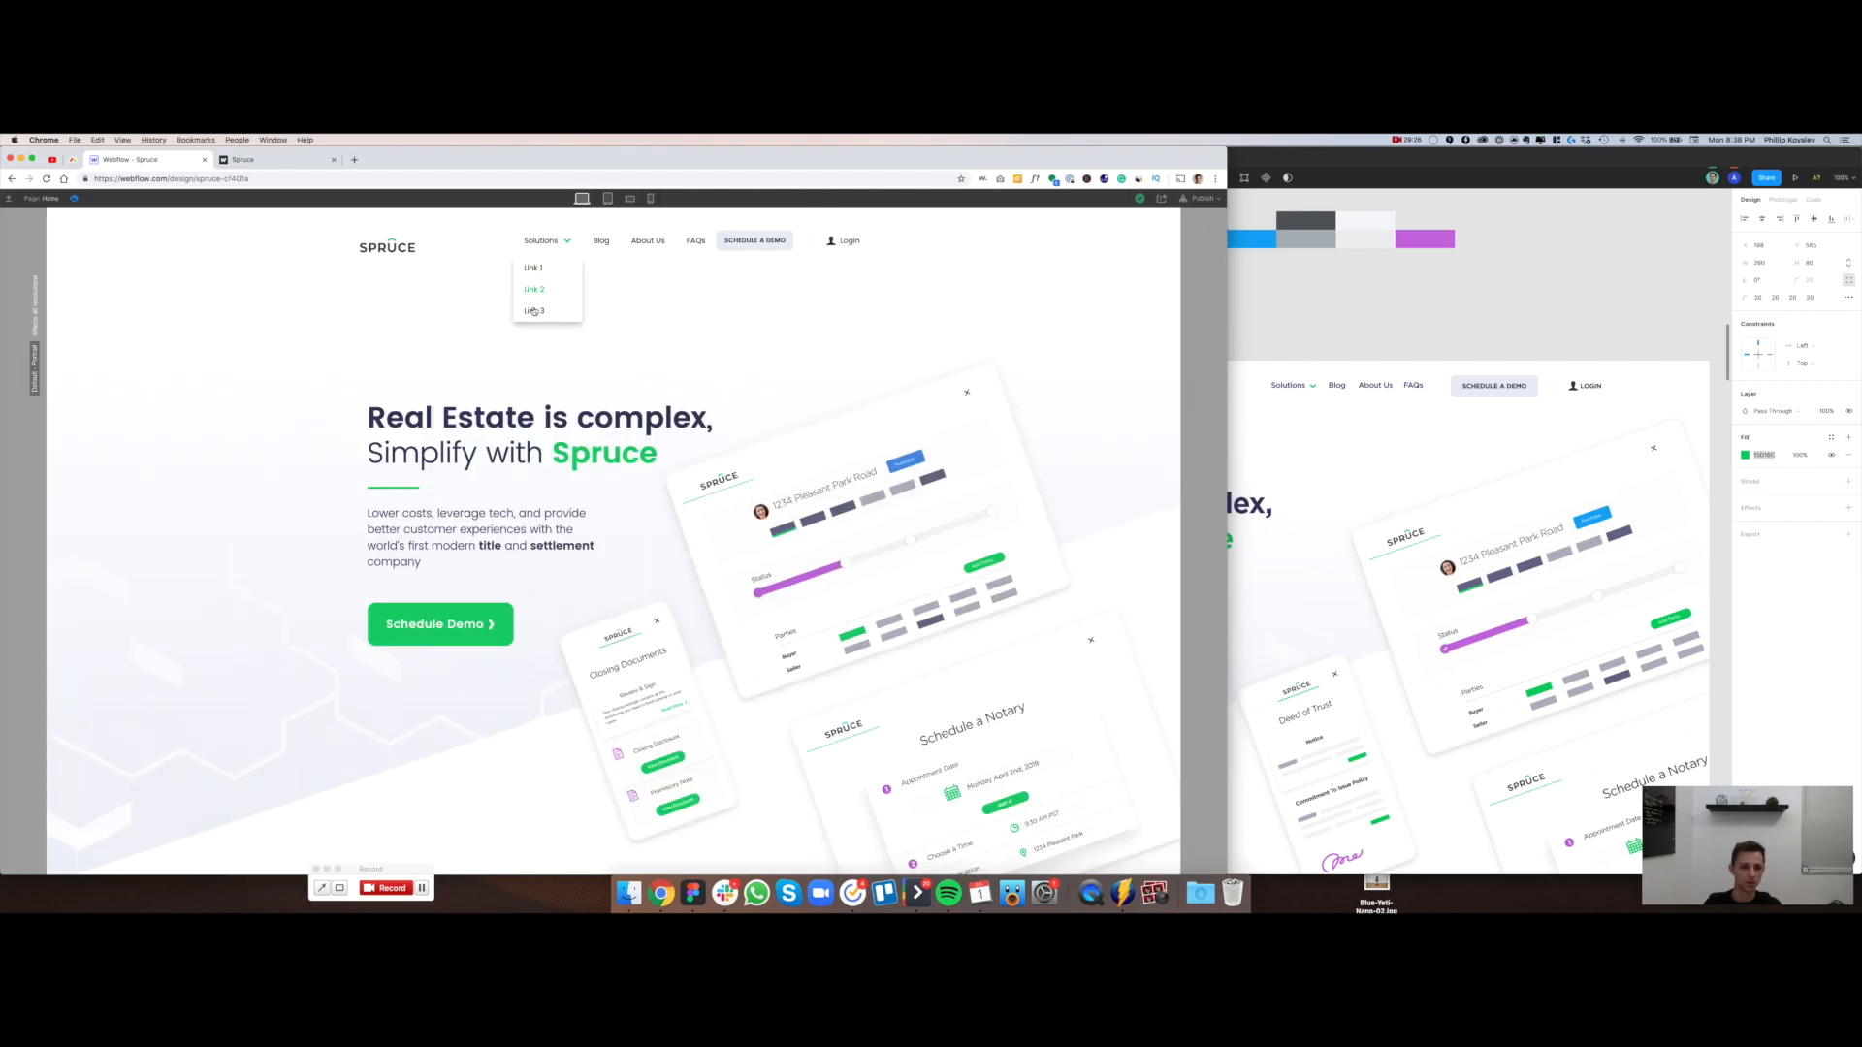
pyautogui.click(607, 199)
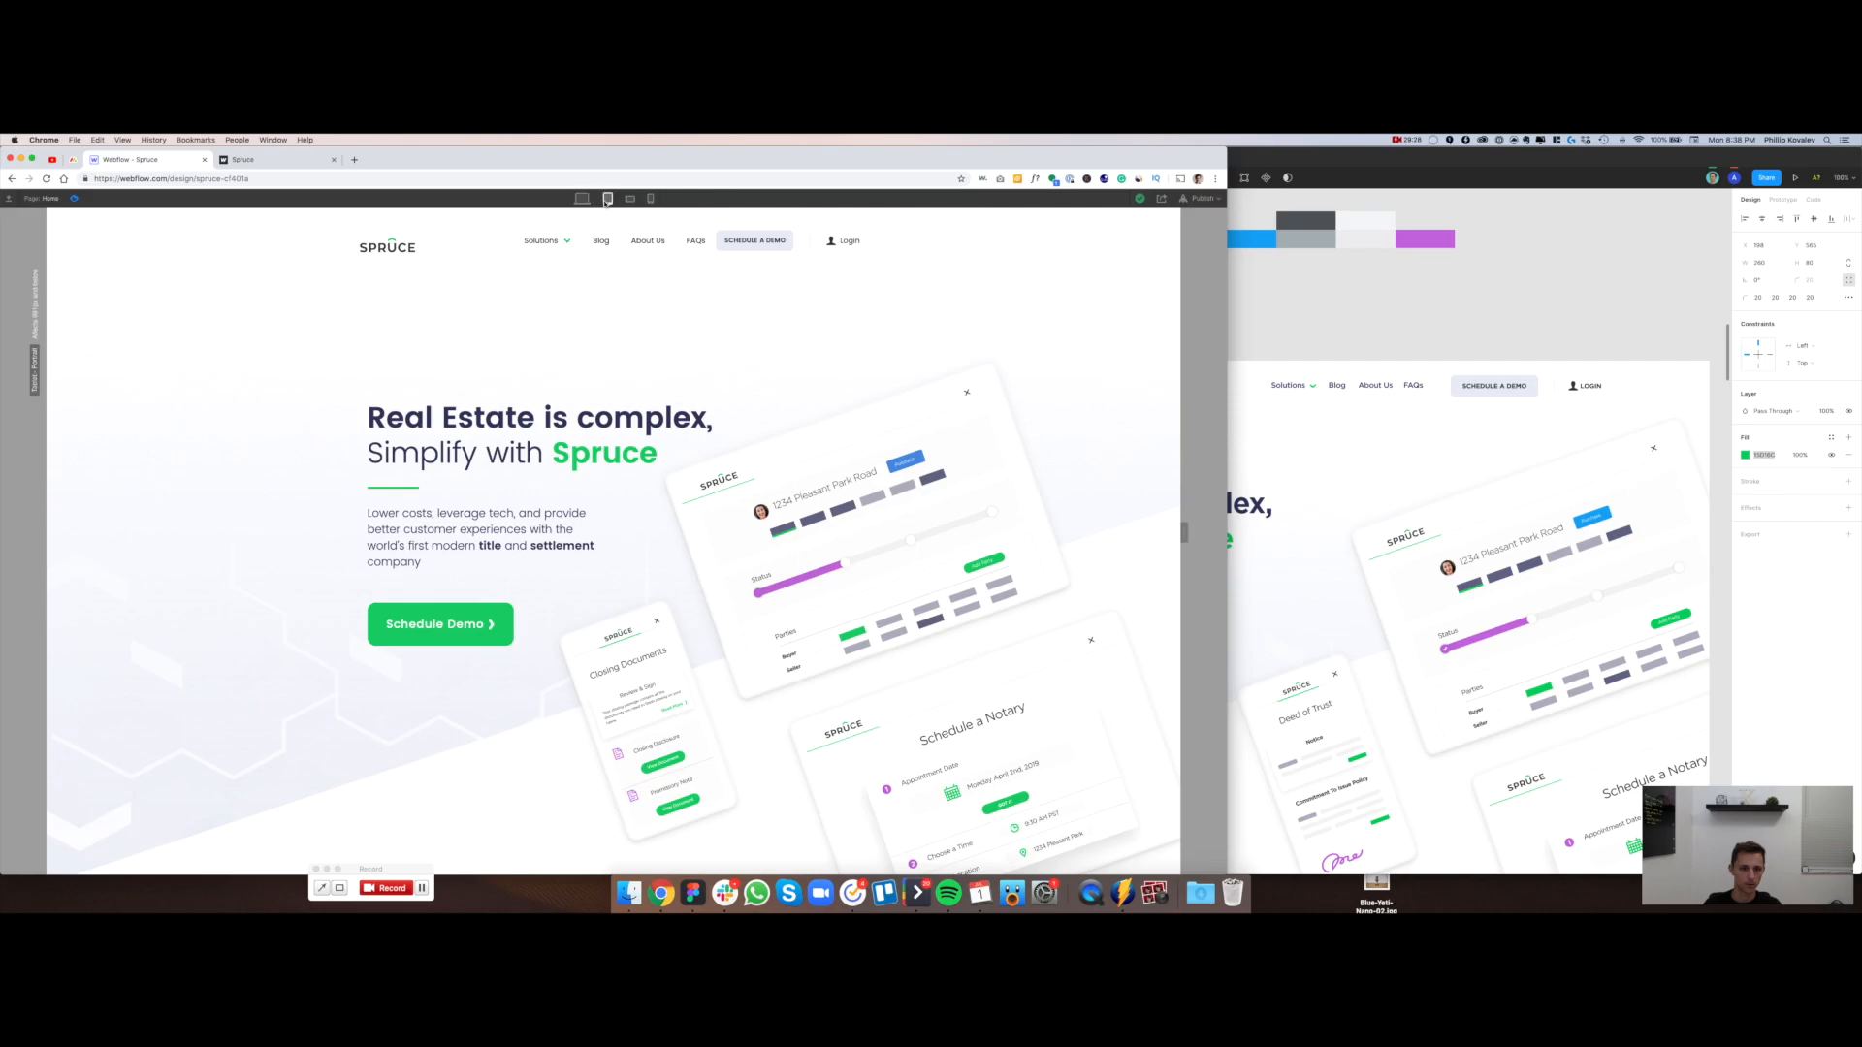
pyautogui.click(792, 243)
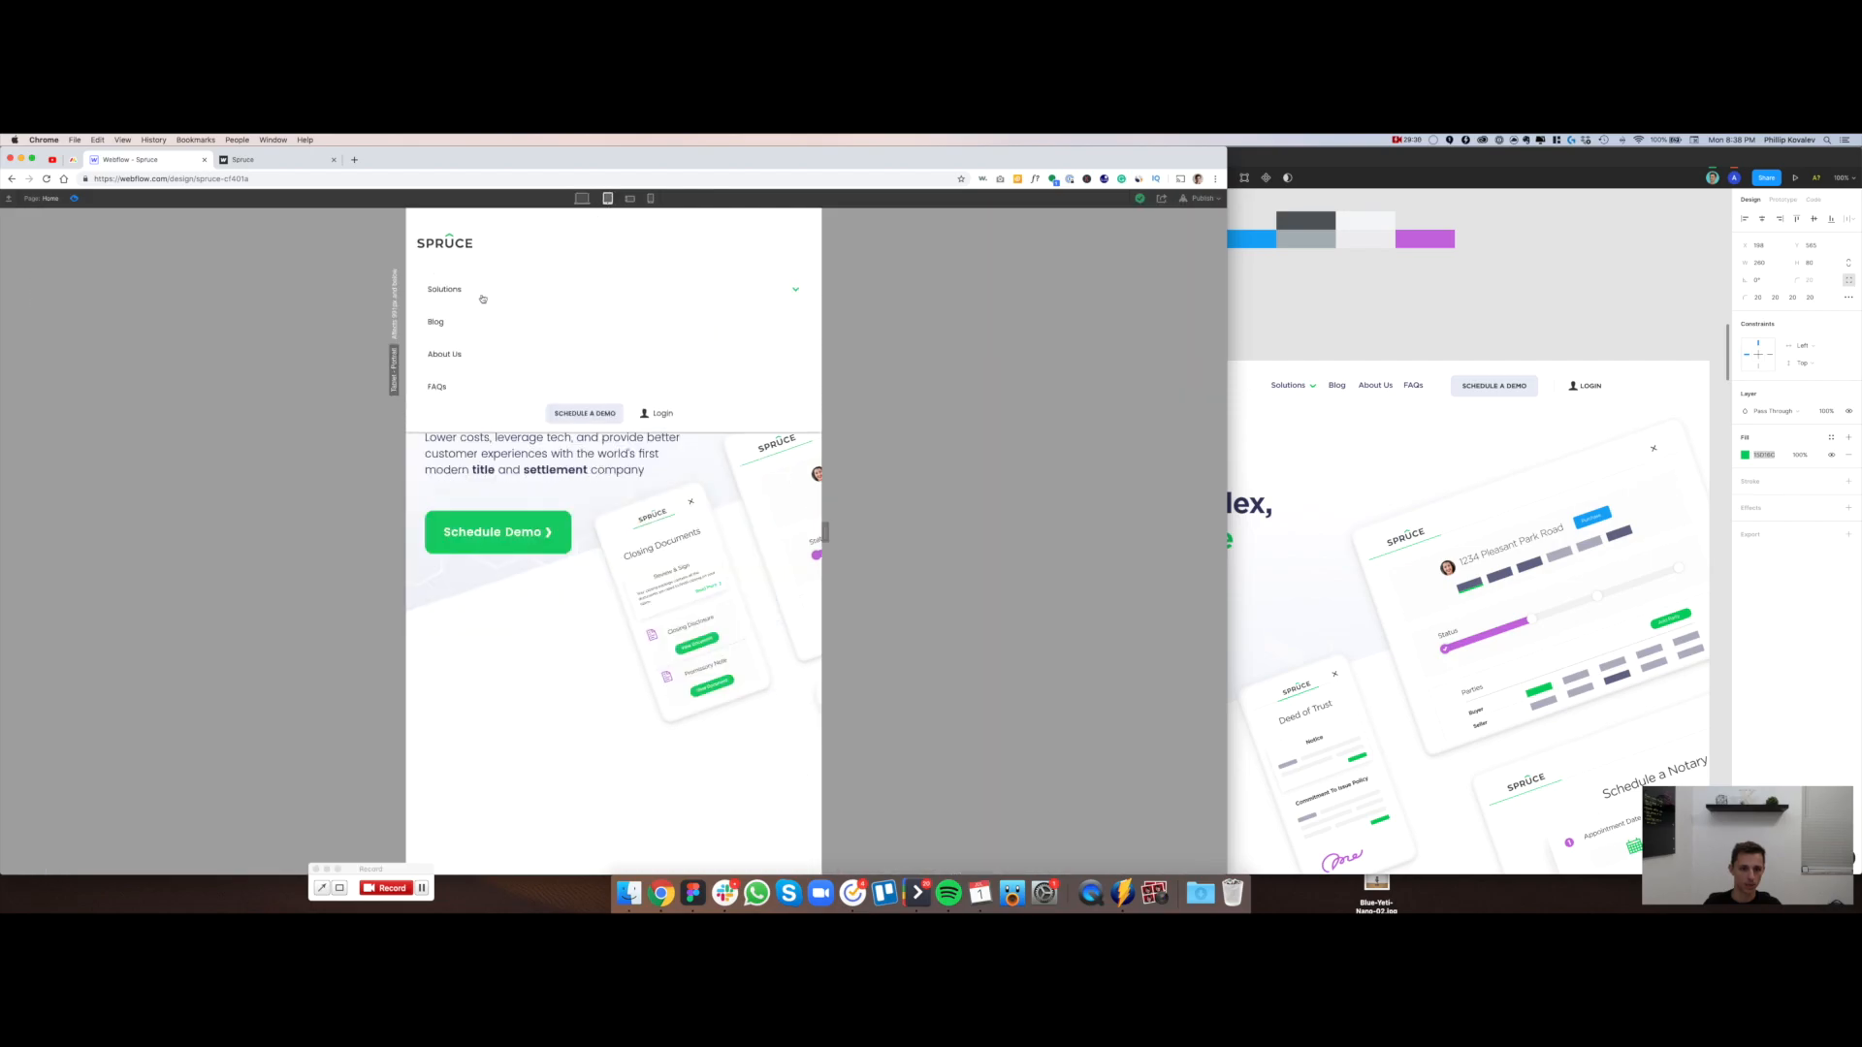
# Exit the tablet preview and expand the navbar menu and its Solutions dropdown on the design canvas
pyautogui.click(482, 293)
pyautogui.click(455, 291)
pyautogui.hotkey('ctrl', 'shift', 'p')
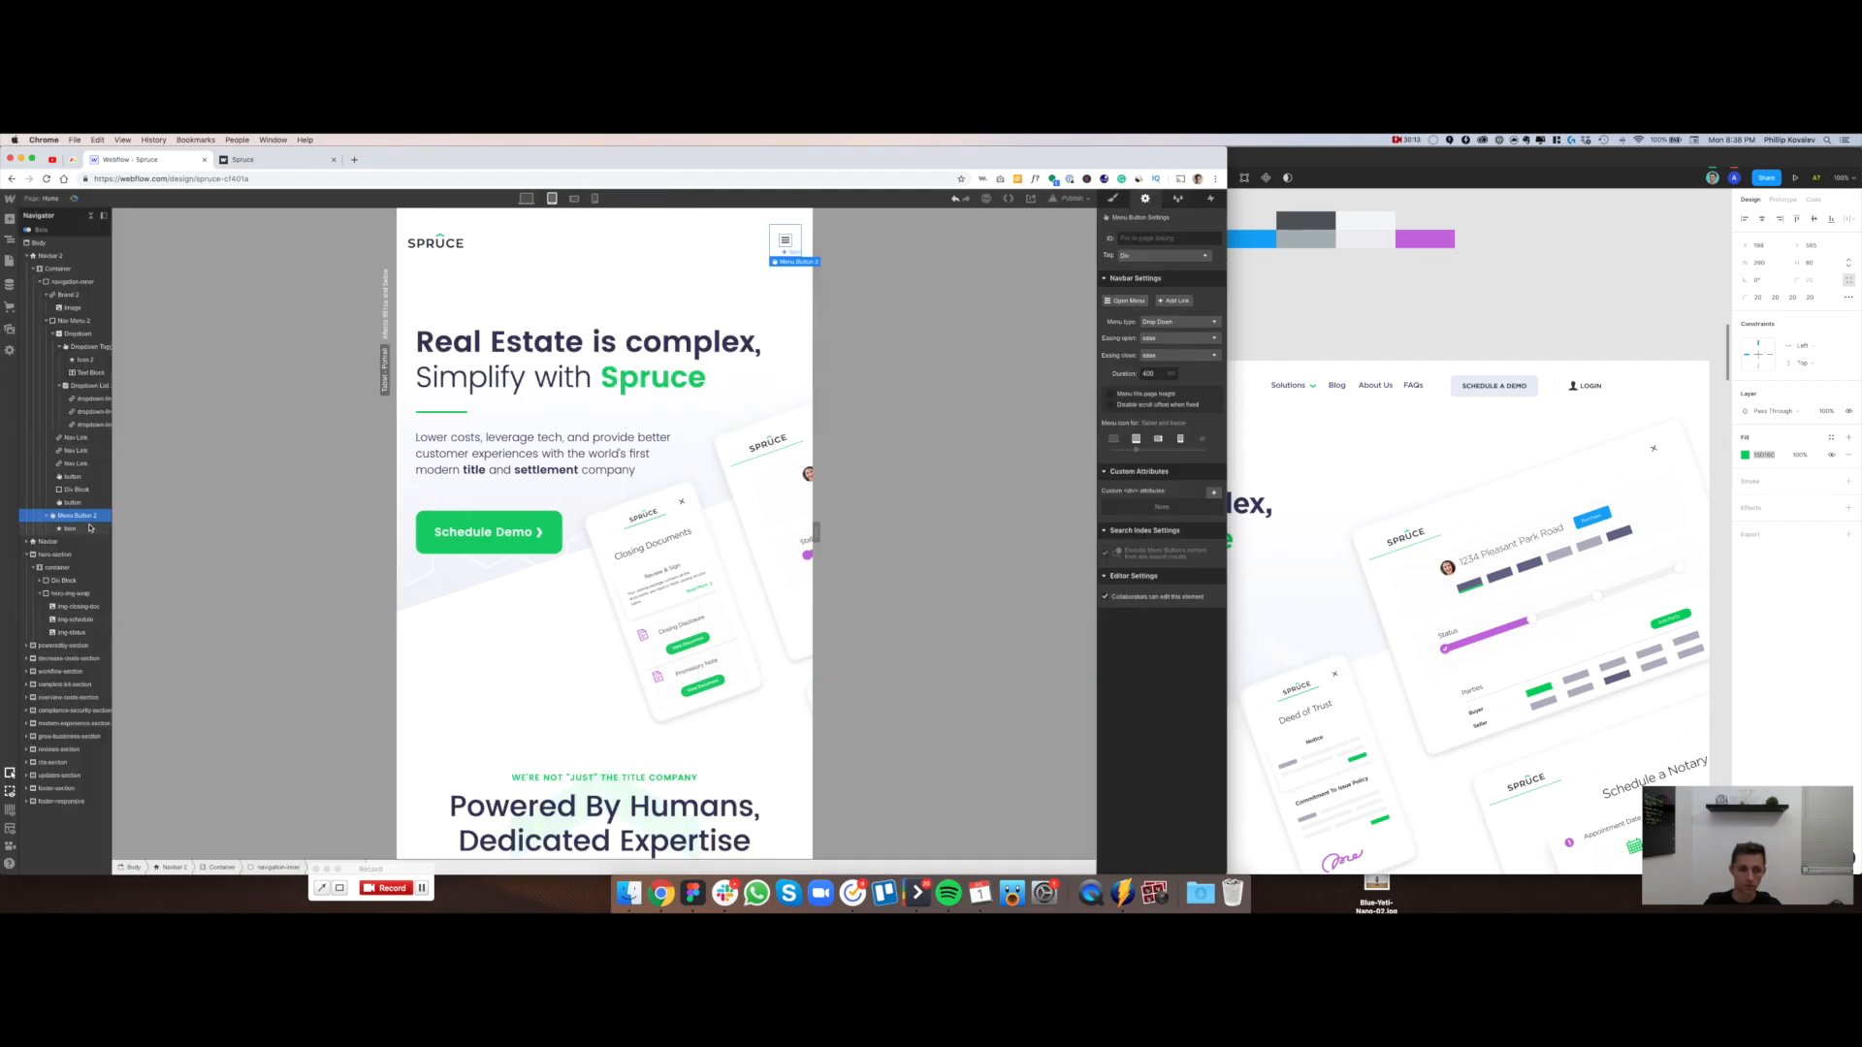
pyautogui.click(1128, 302)
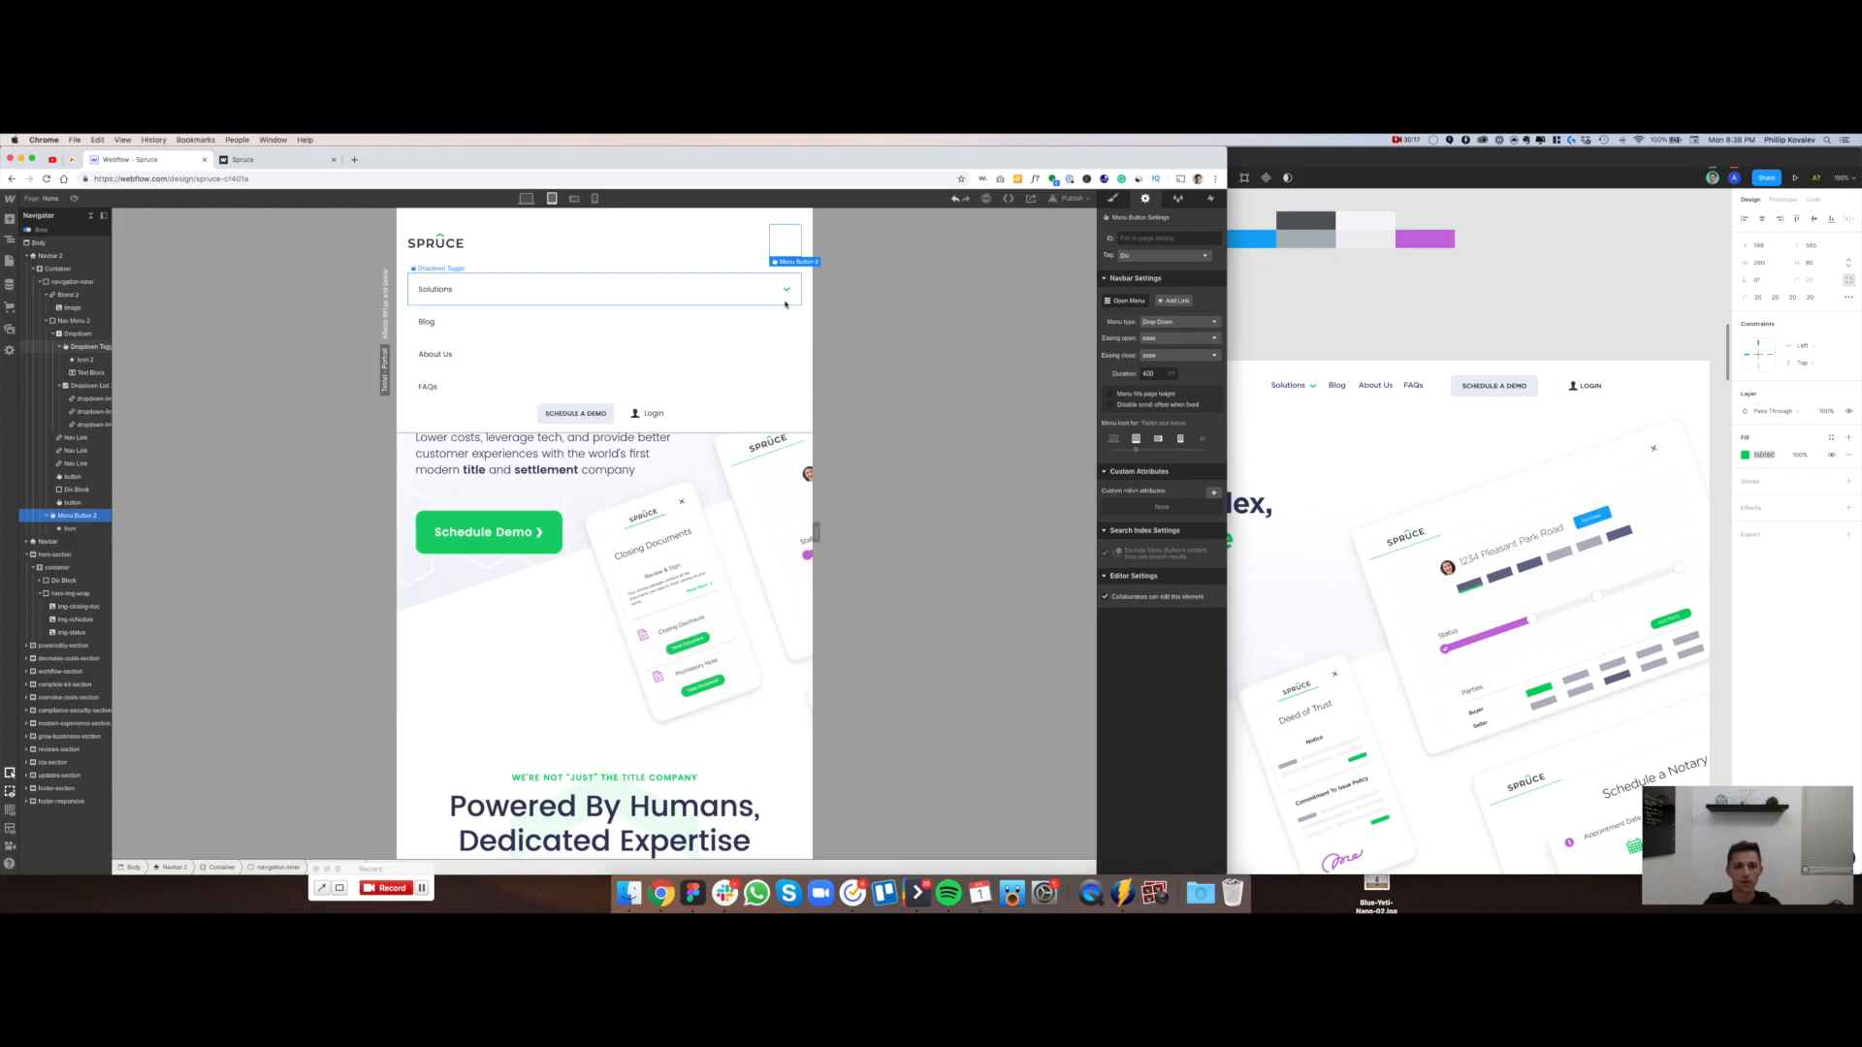
pyautogui.click(746, 294)
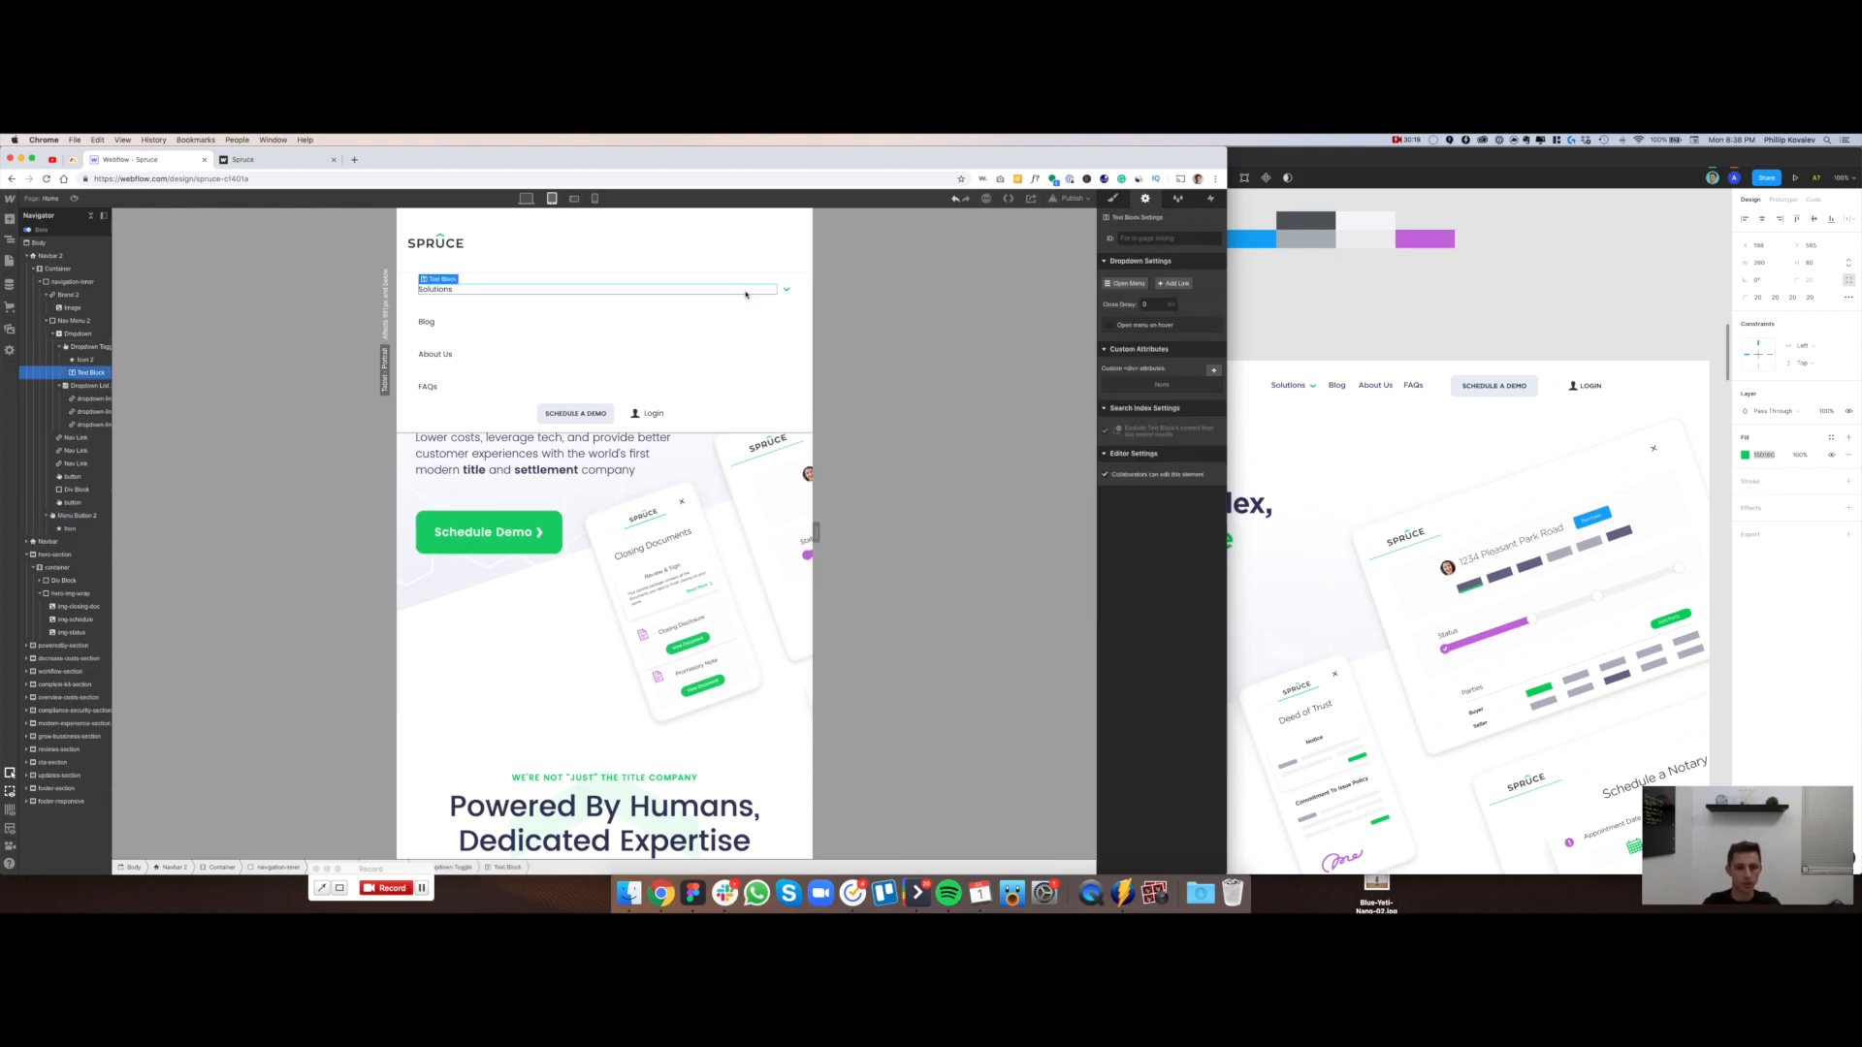
pyautogui.click(90, 346)
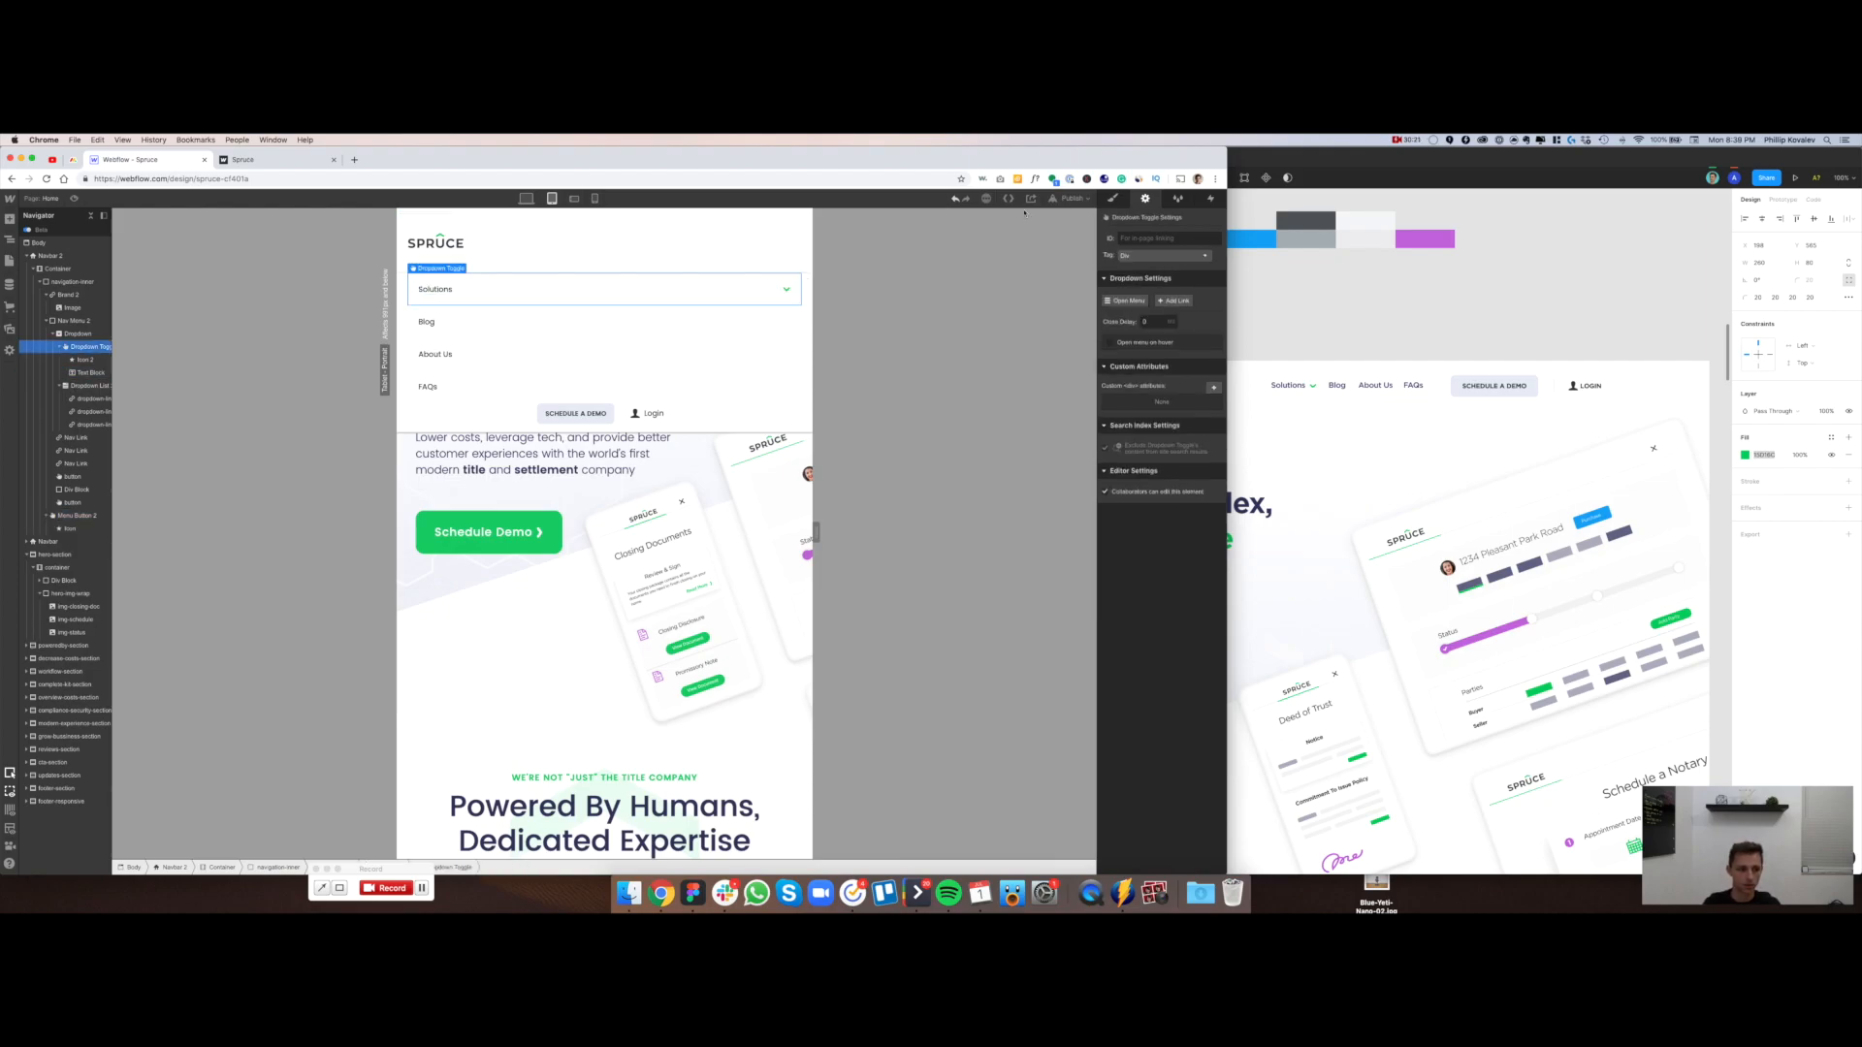
pyautogui.click(1127, 302)
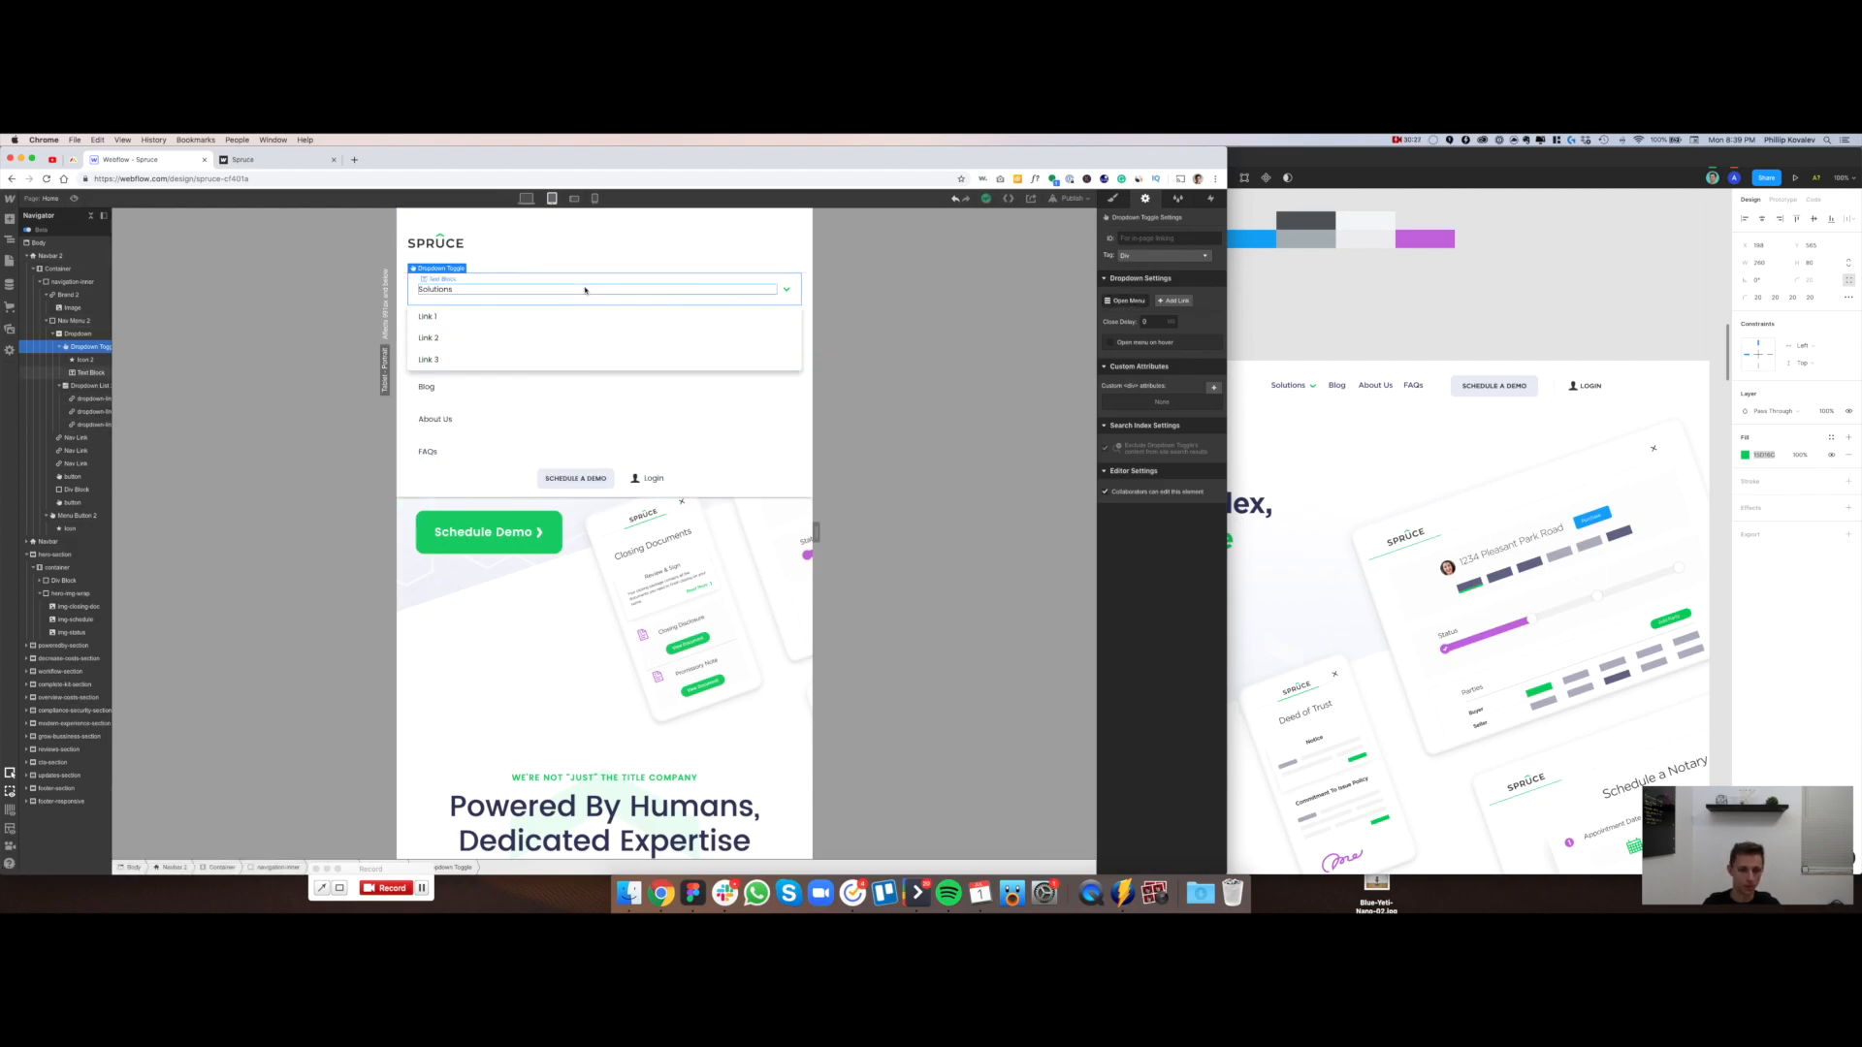
# Remove the outer box shadow from the open Solutions dropdown list and increase the list's left padding
pyautogui.press('s')
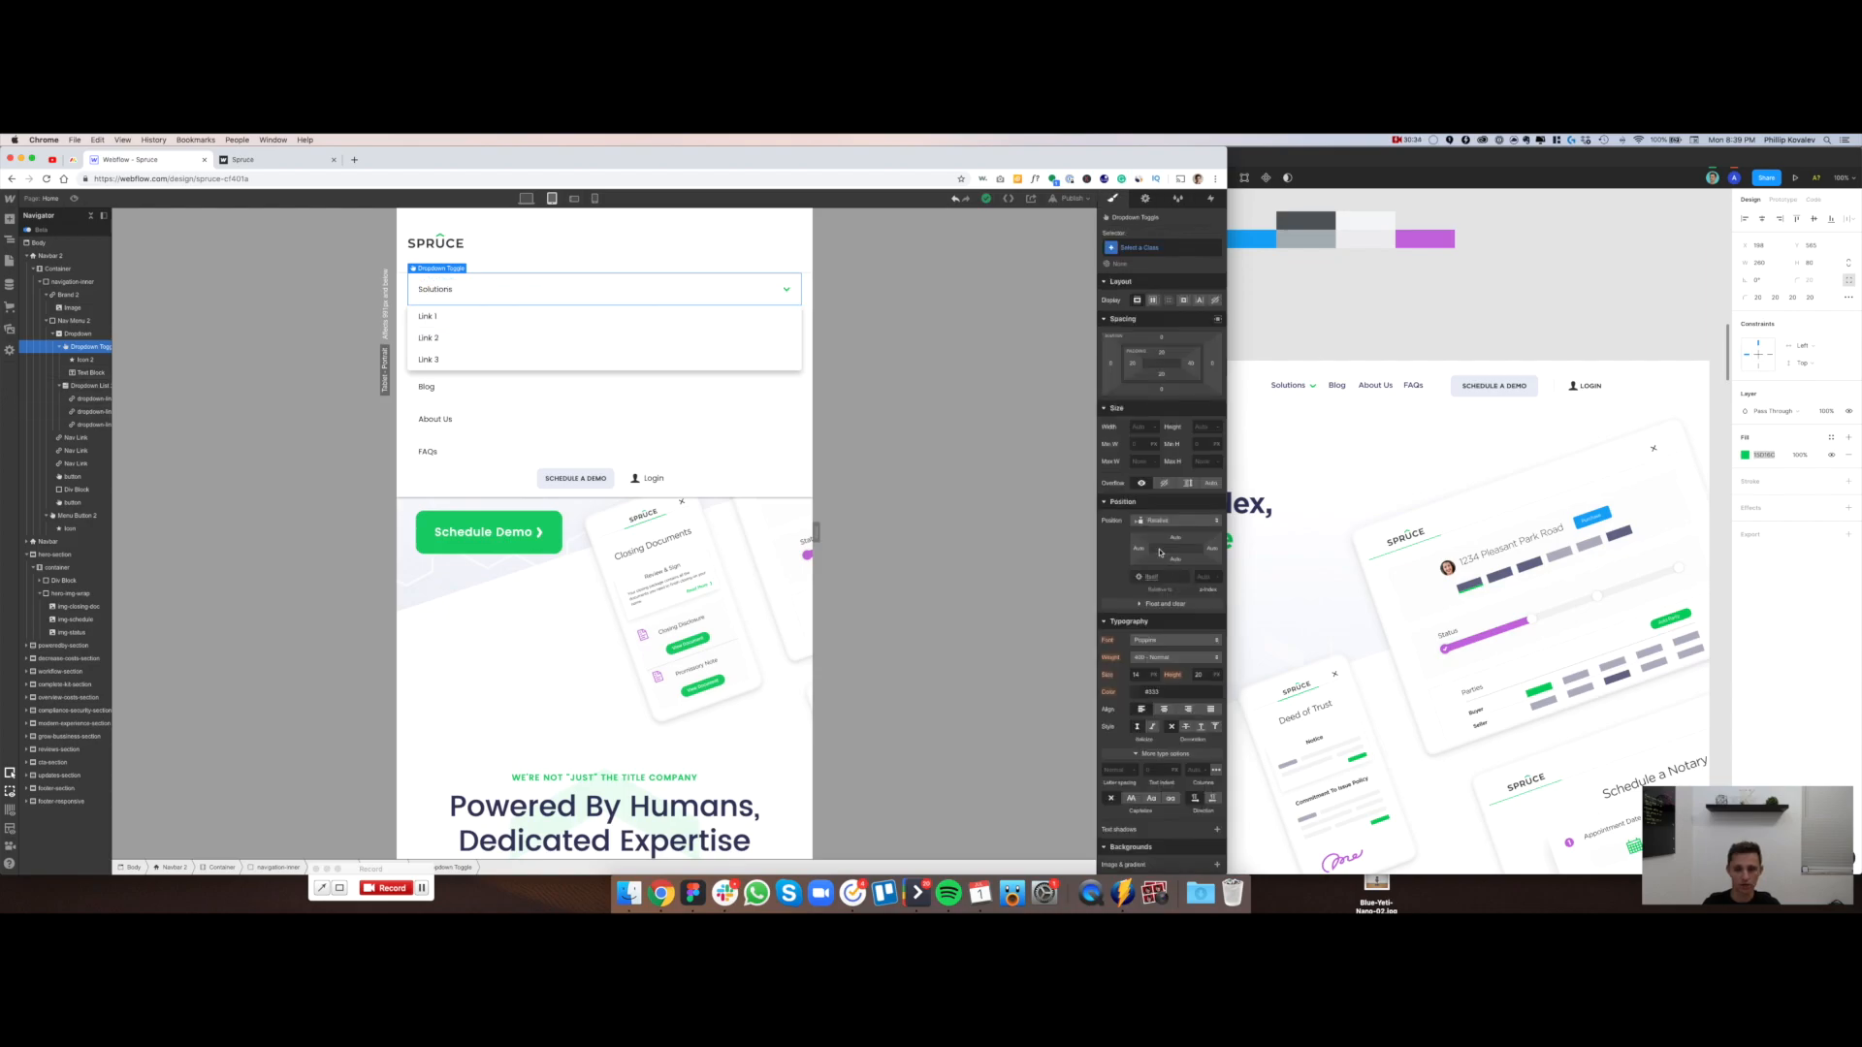
pyautogui.scroll(-1, 1181, 637)
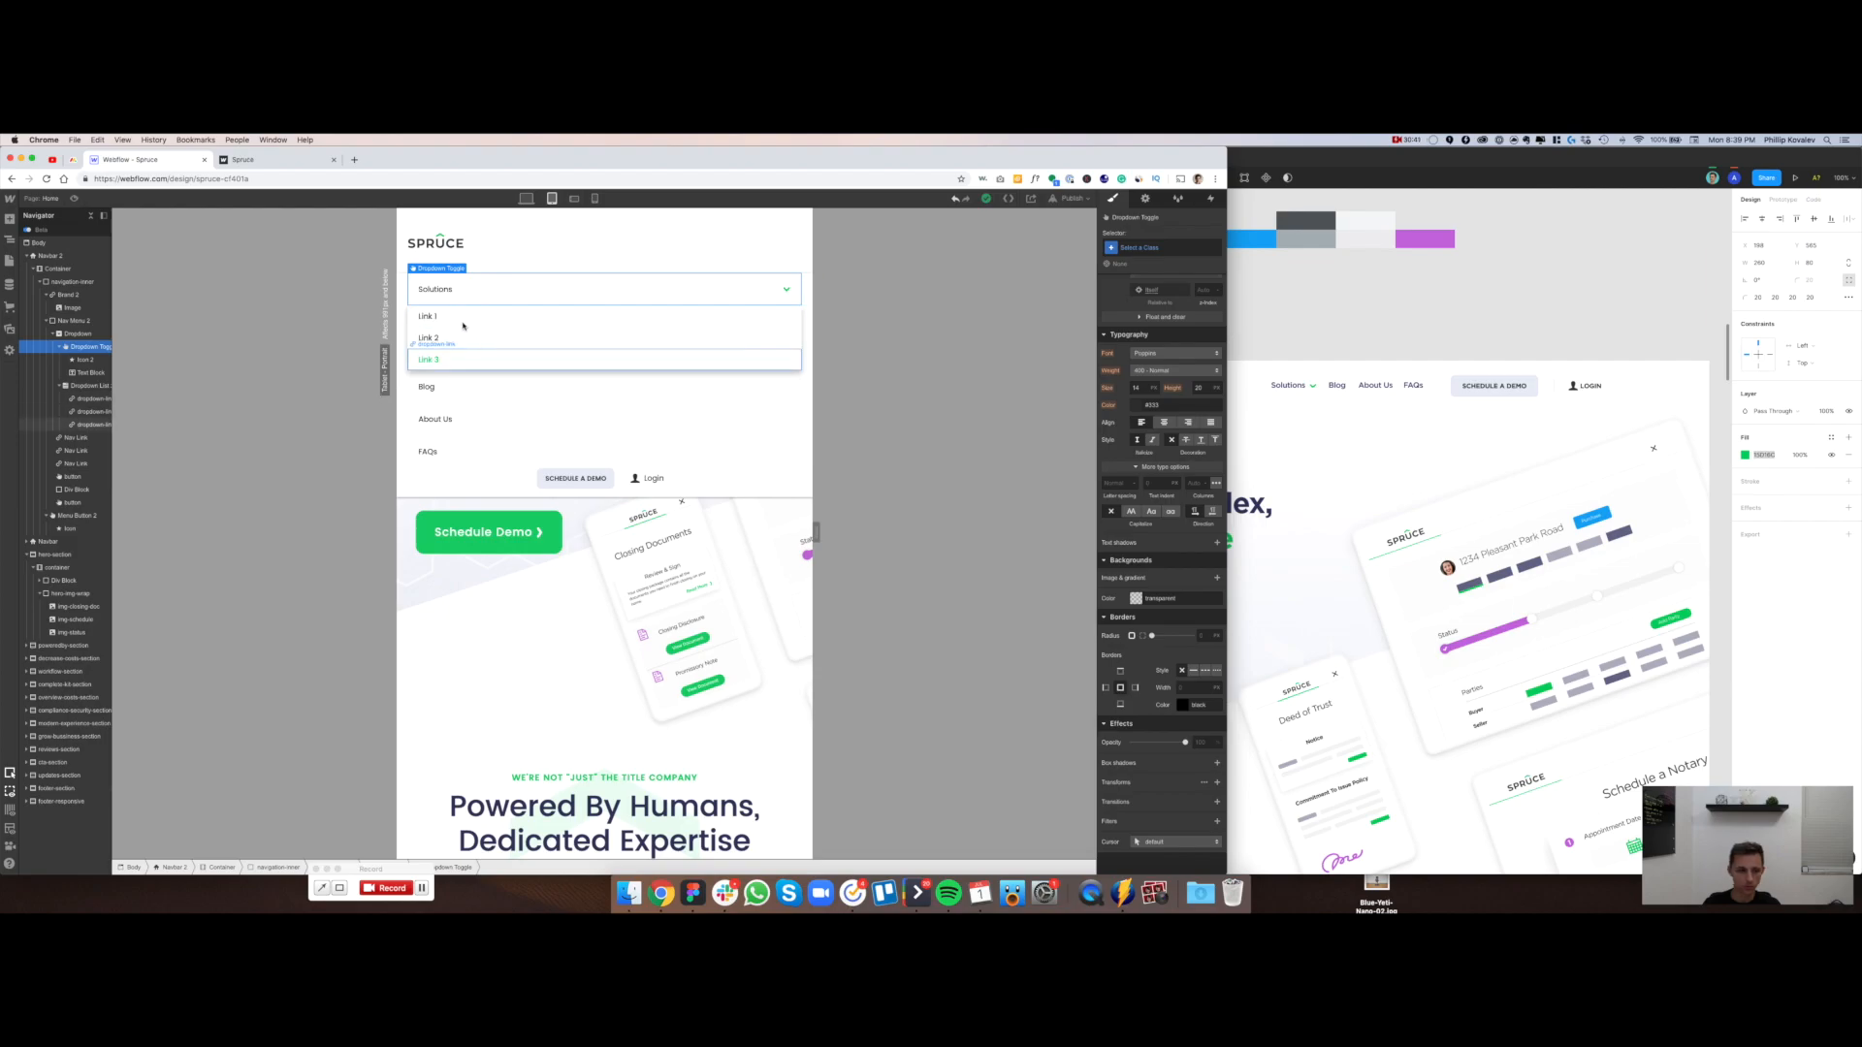
pyautogui.click(86, 396)
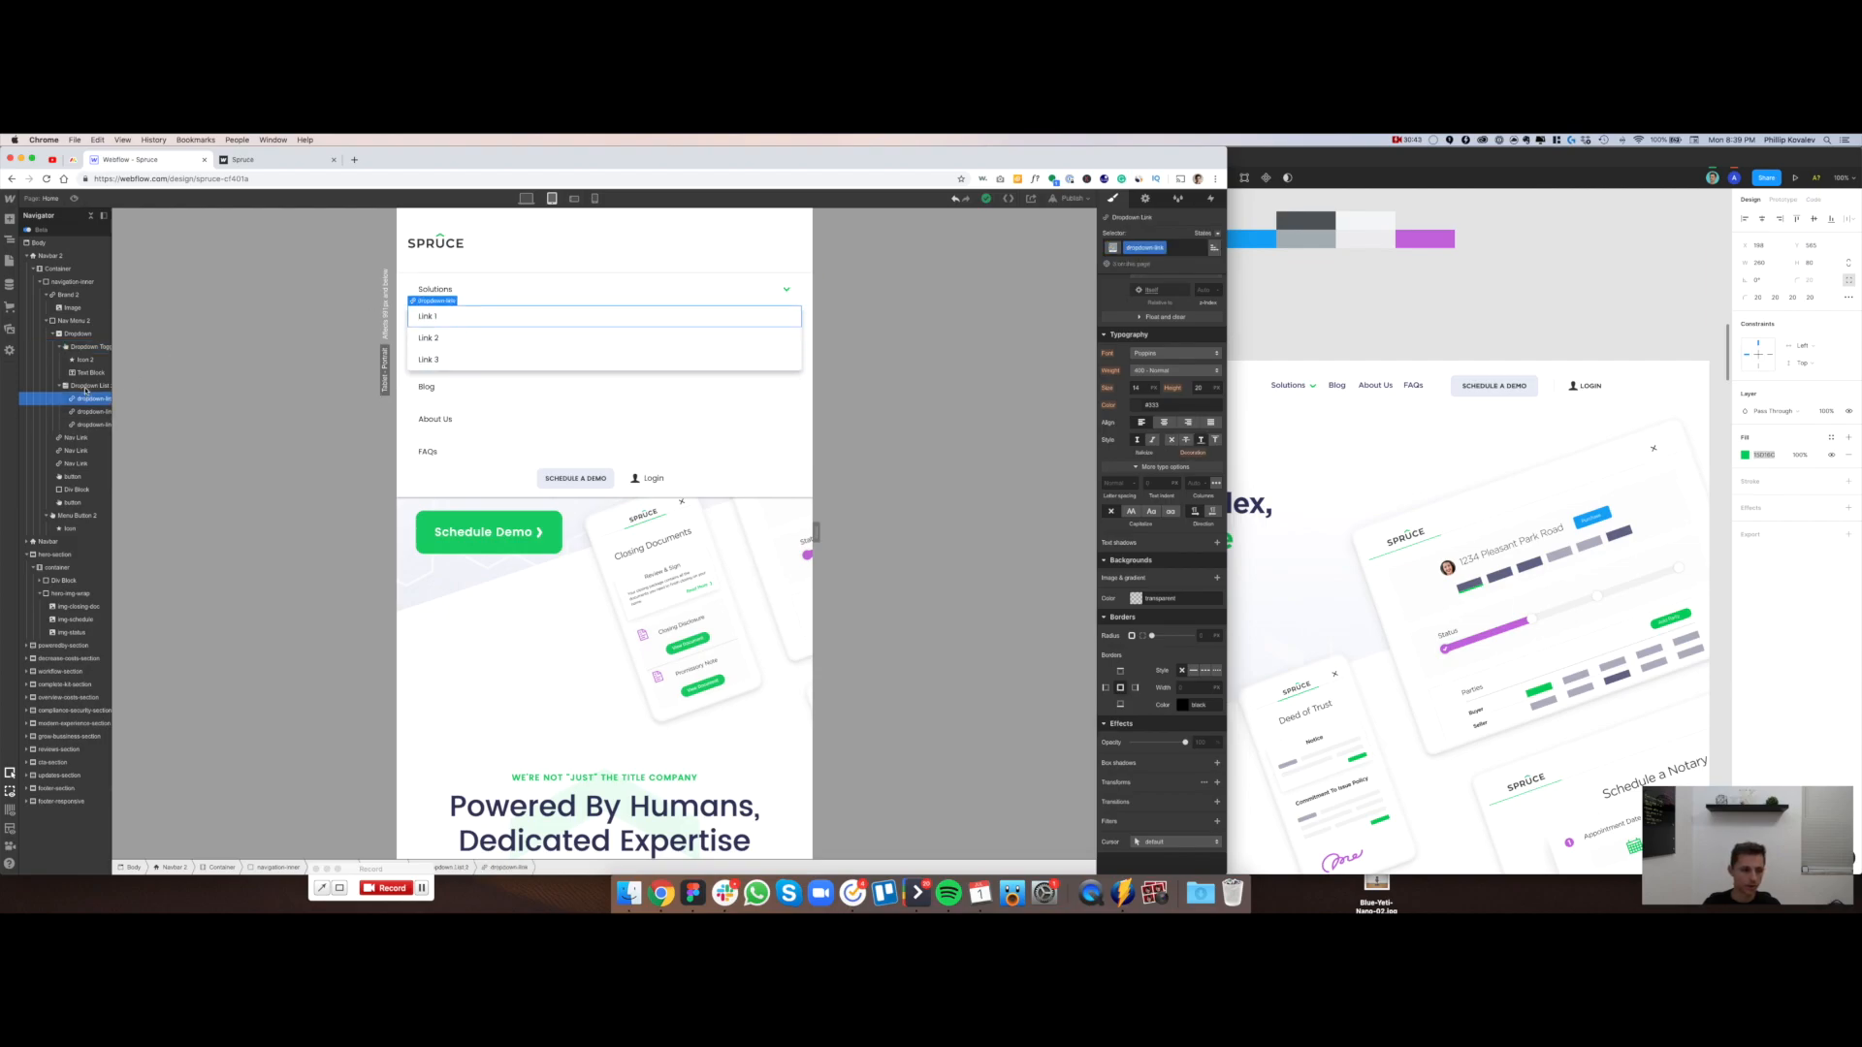
pyautogui.click(86, 386)
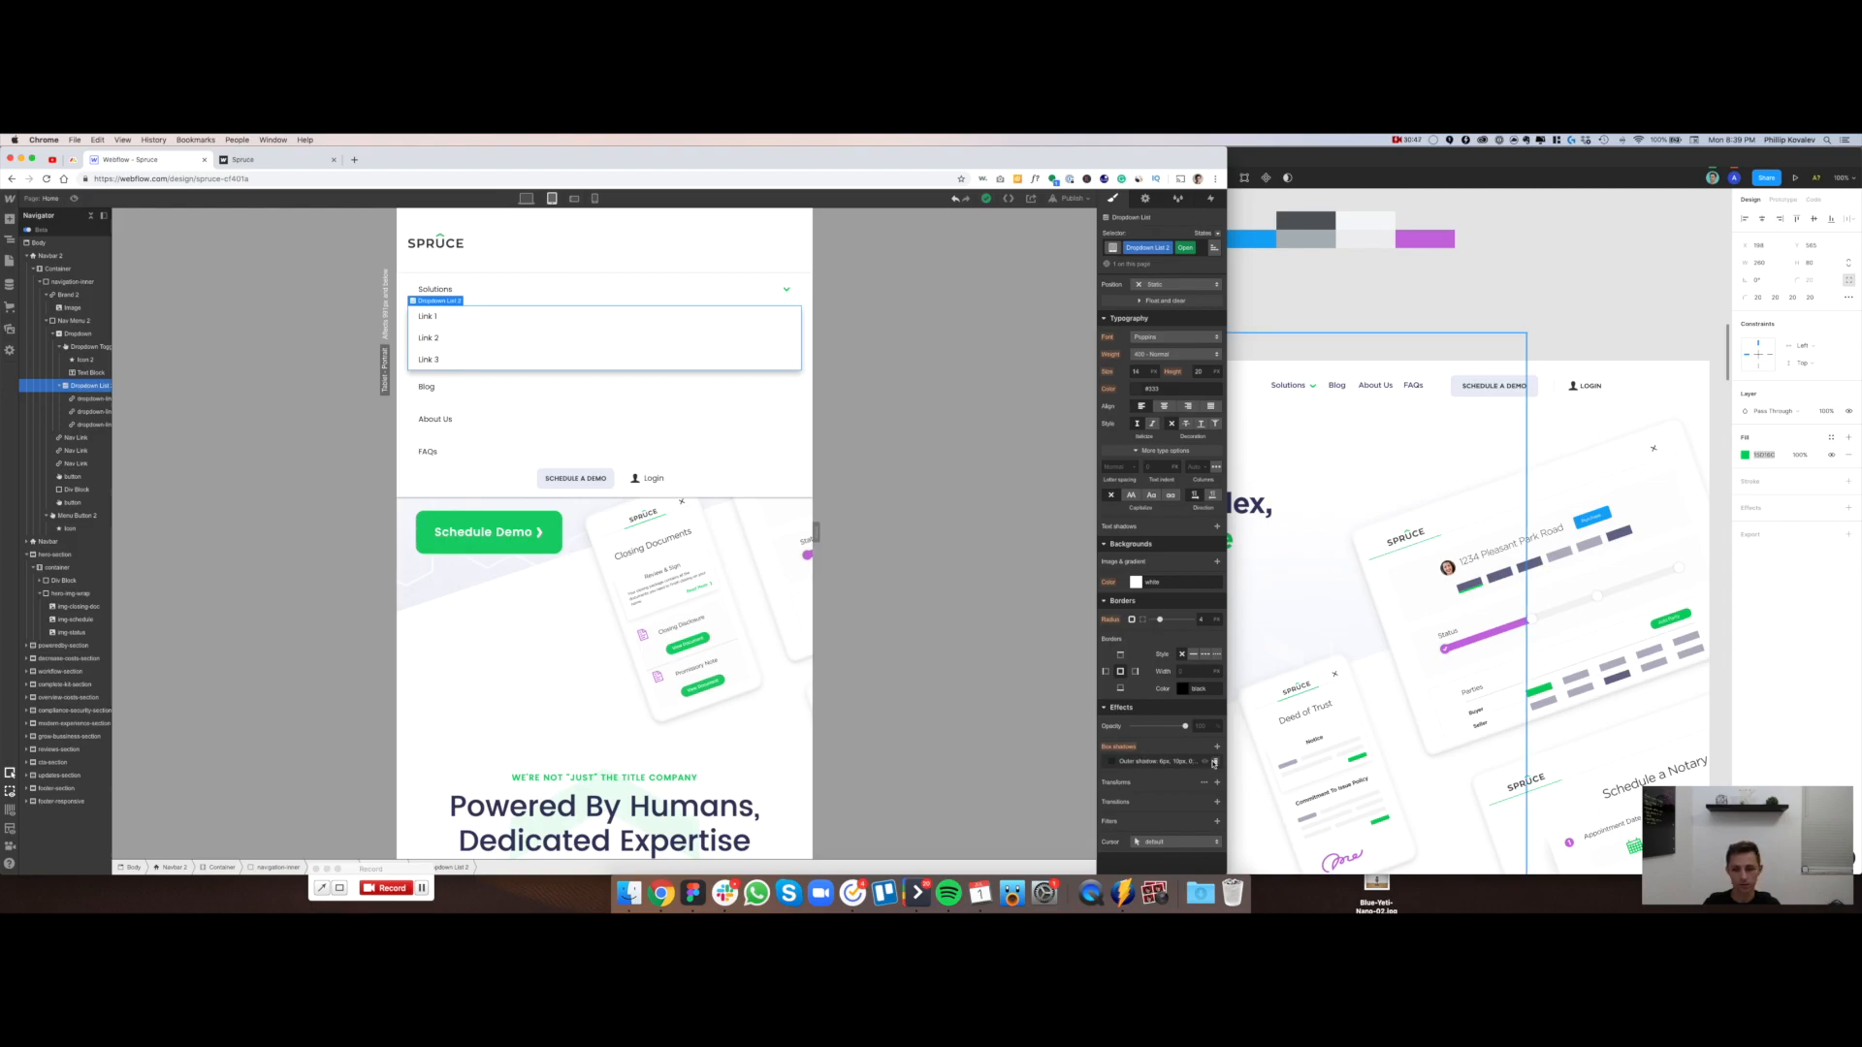
pyautogui.click(1216, 763)
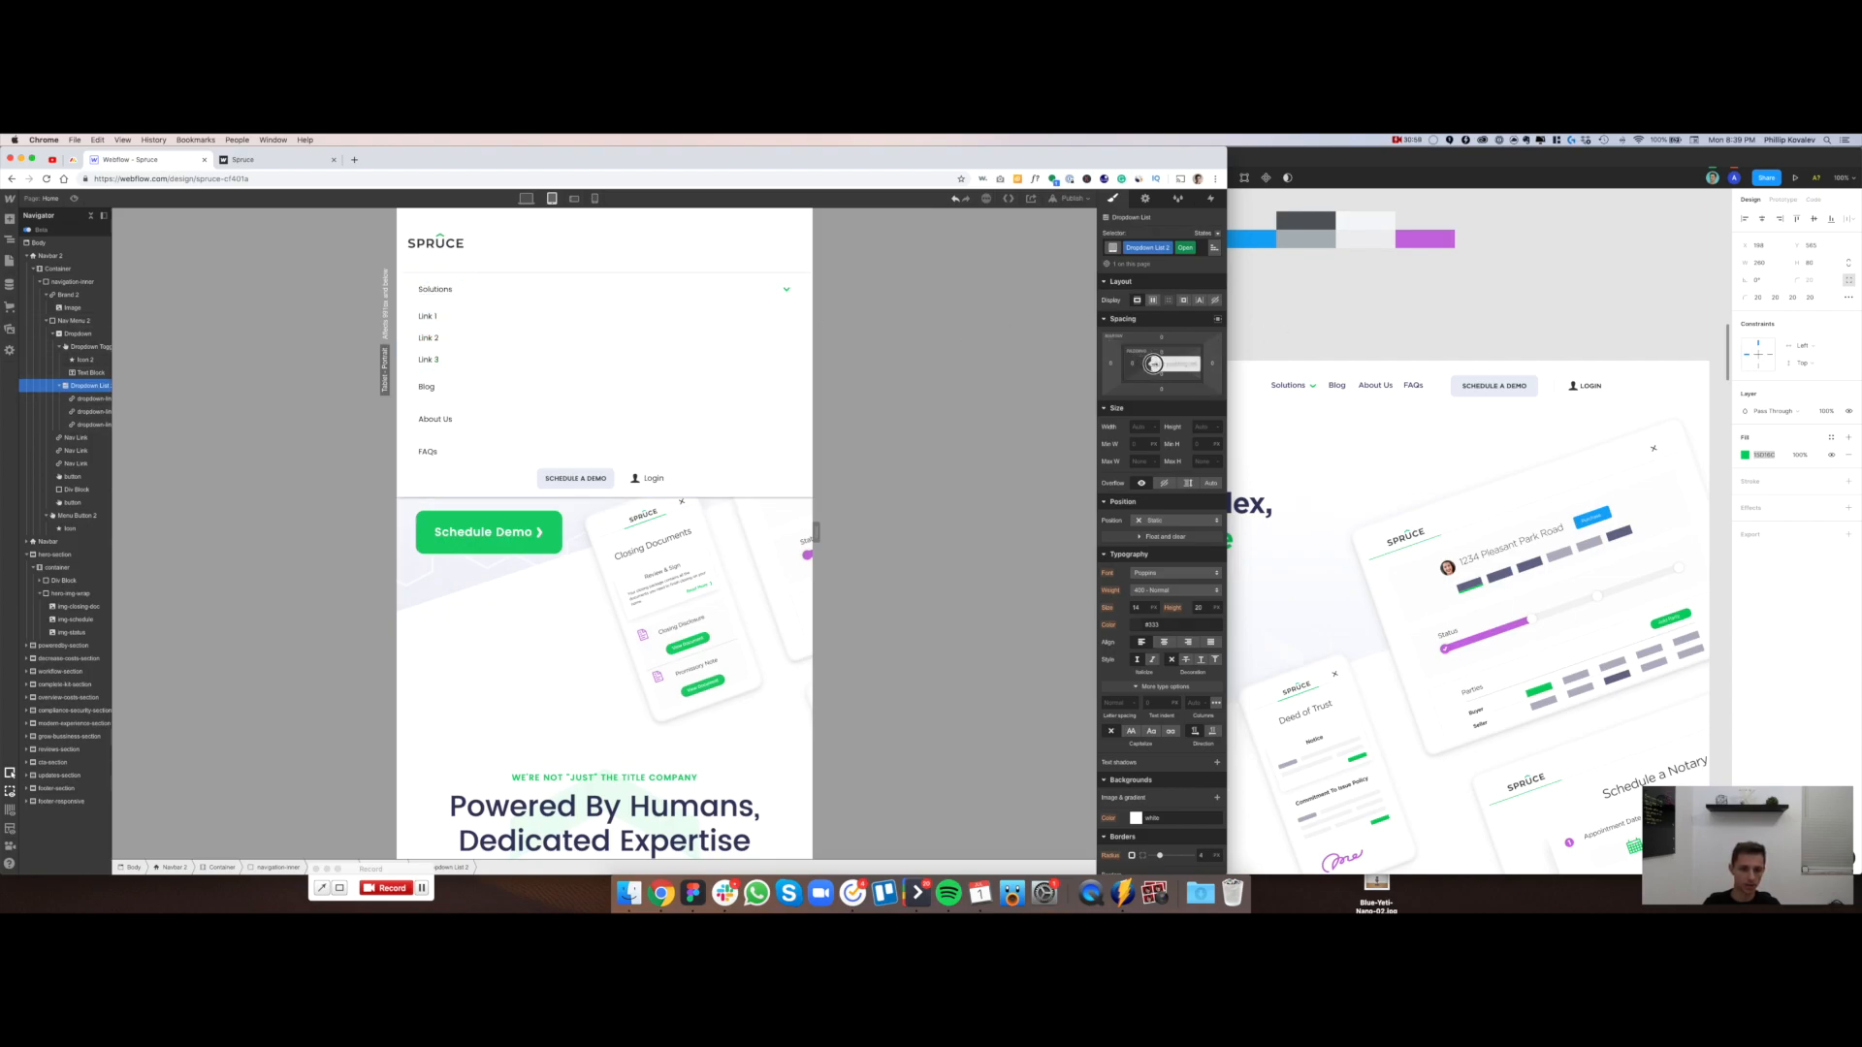
pyautogui.moveTo(1155, 363); pyautogui.dragTo(1183, 364)
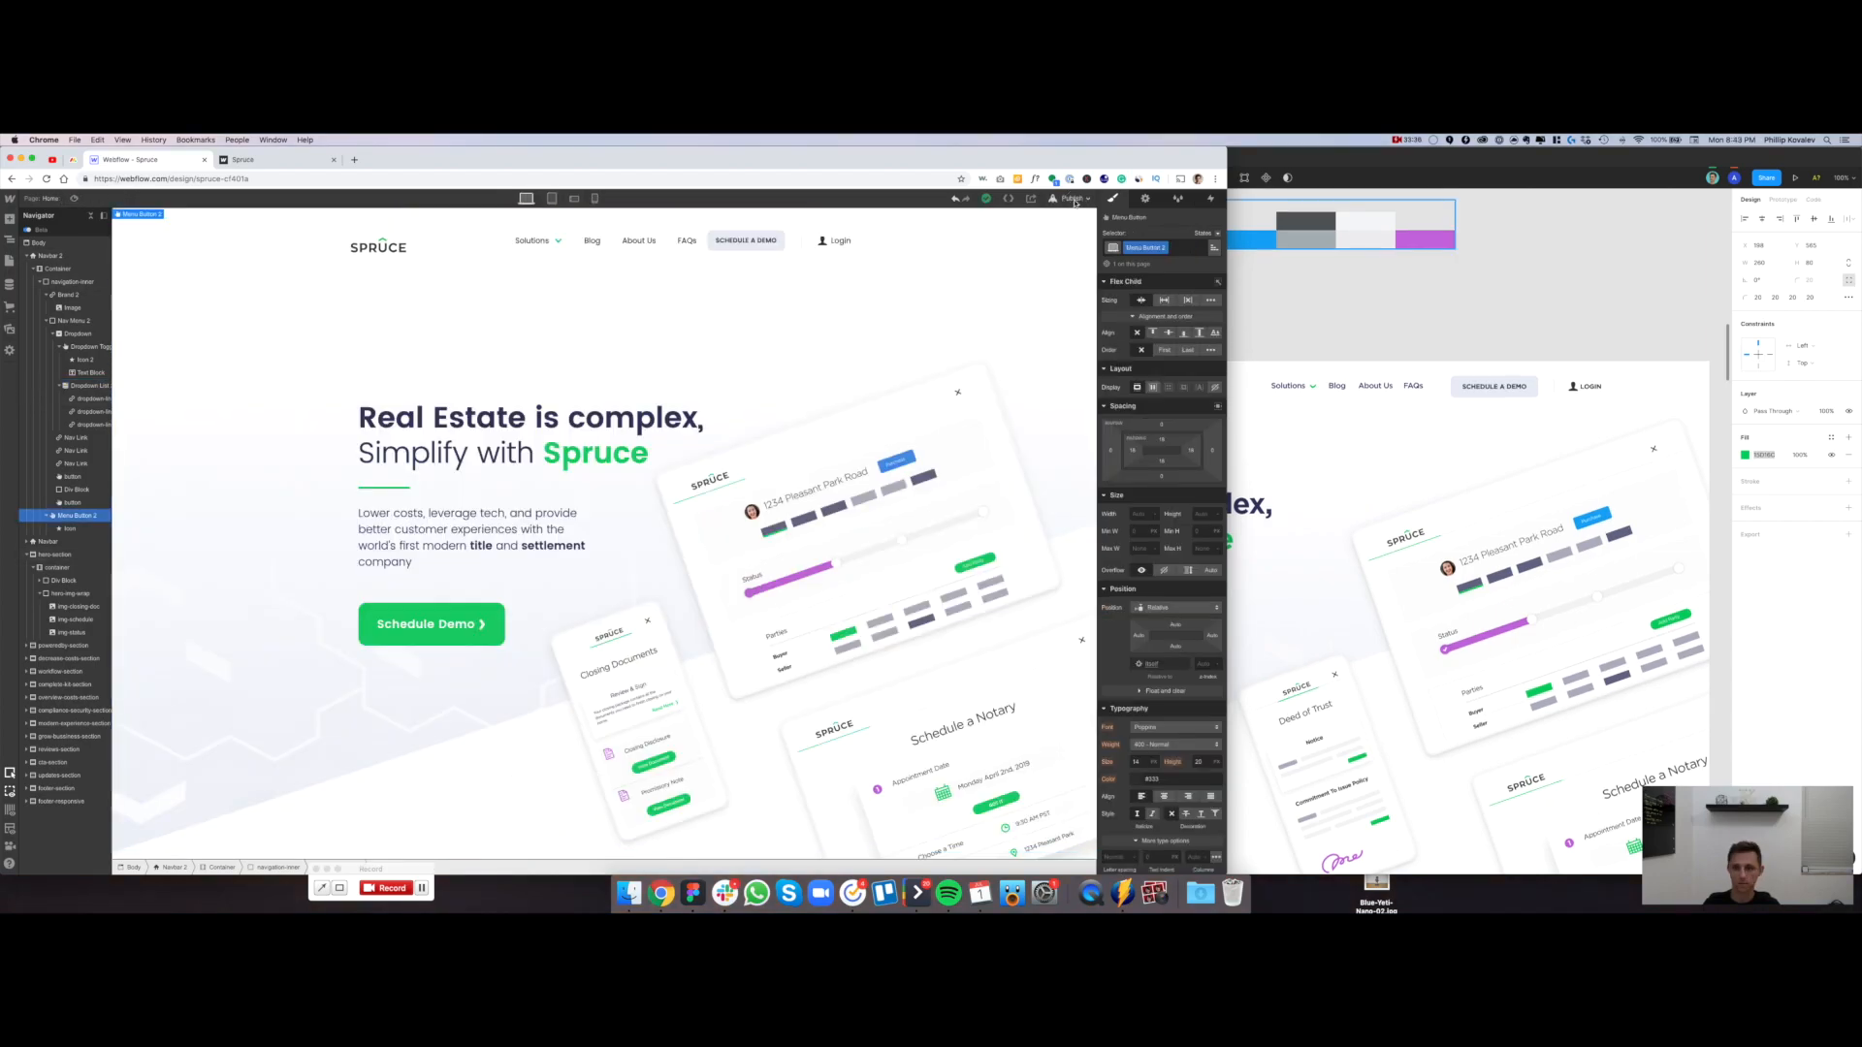
# Publish the site to its webflow.io domain and test the Solutions dropdown on the live page
pyautogui.click(1073, 200)
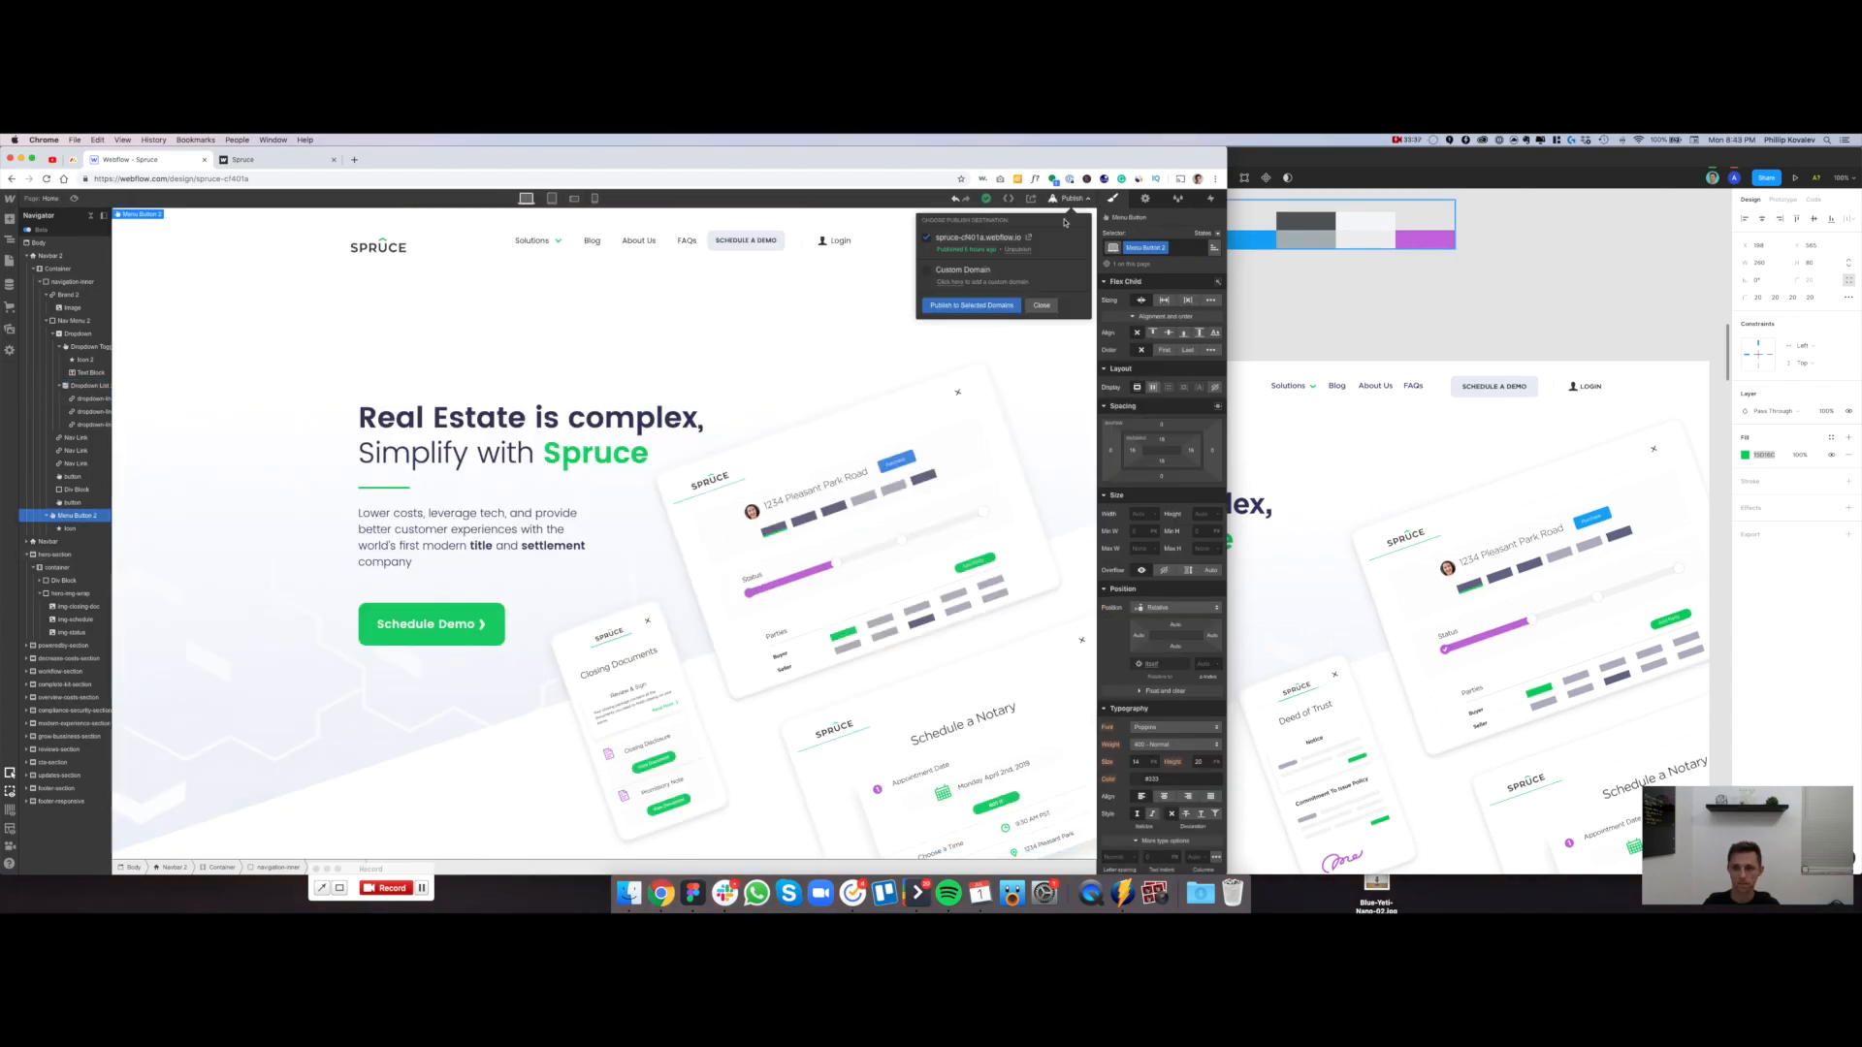
pyautogui.click(977, 237)
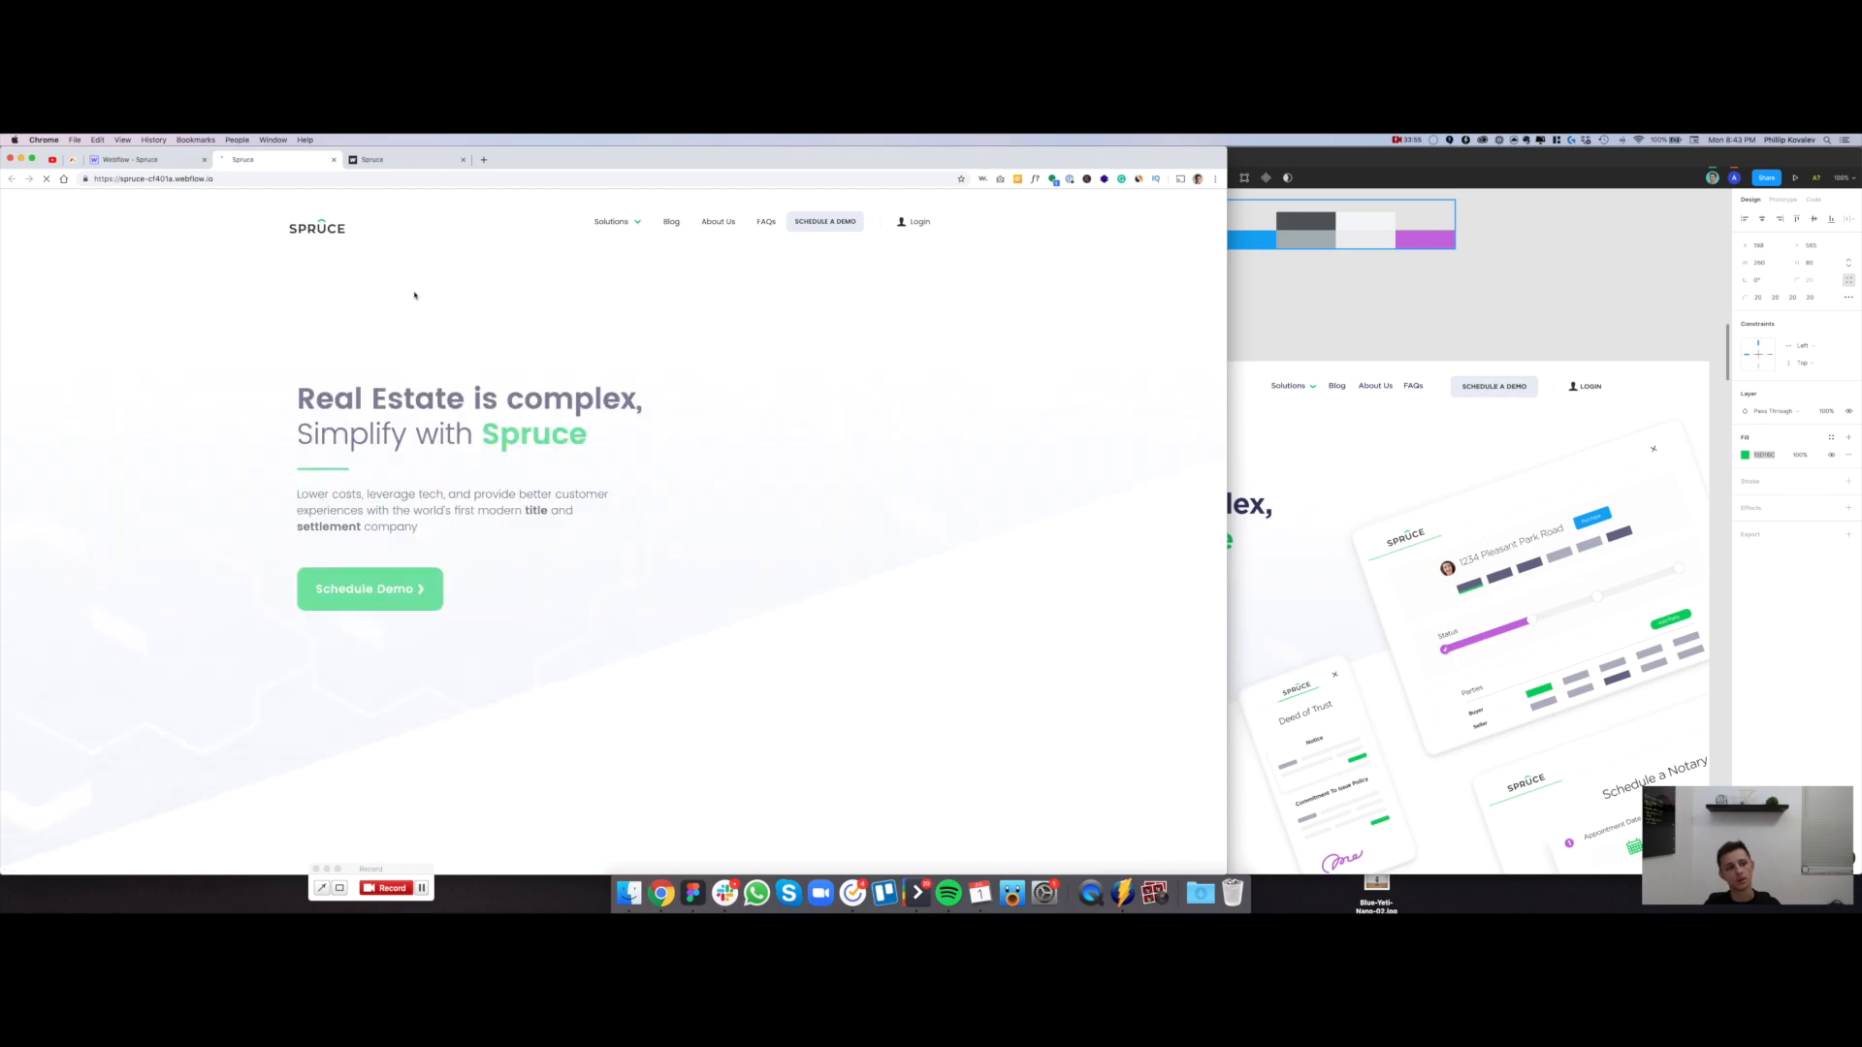
pyautogui.click(613, 224)
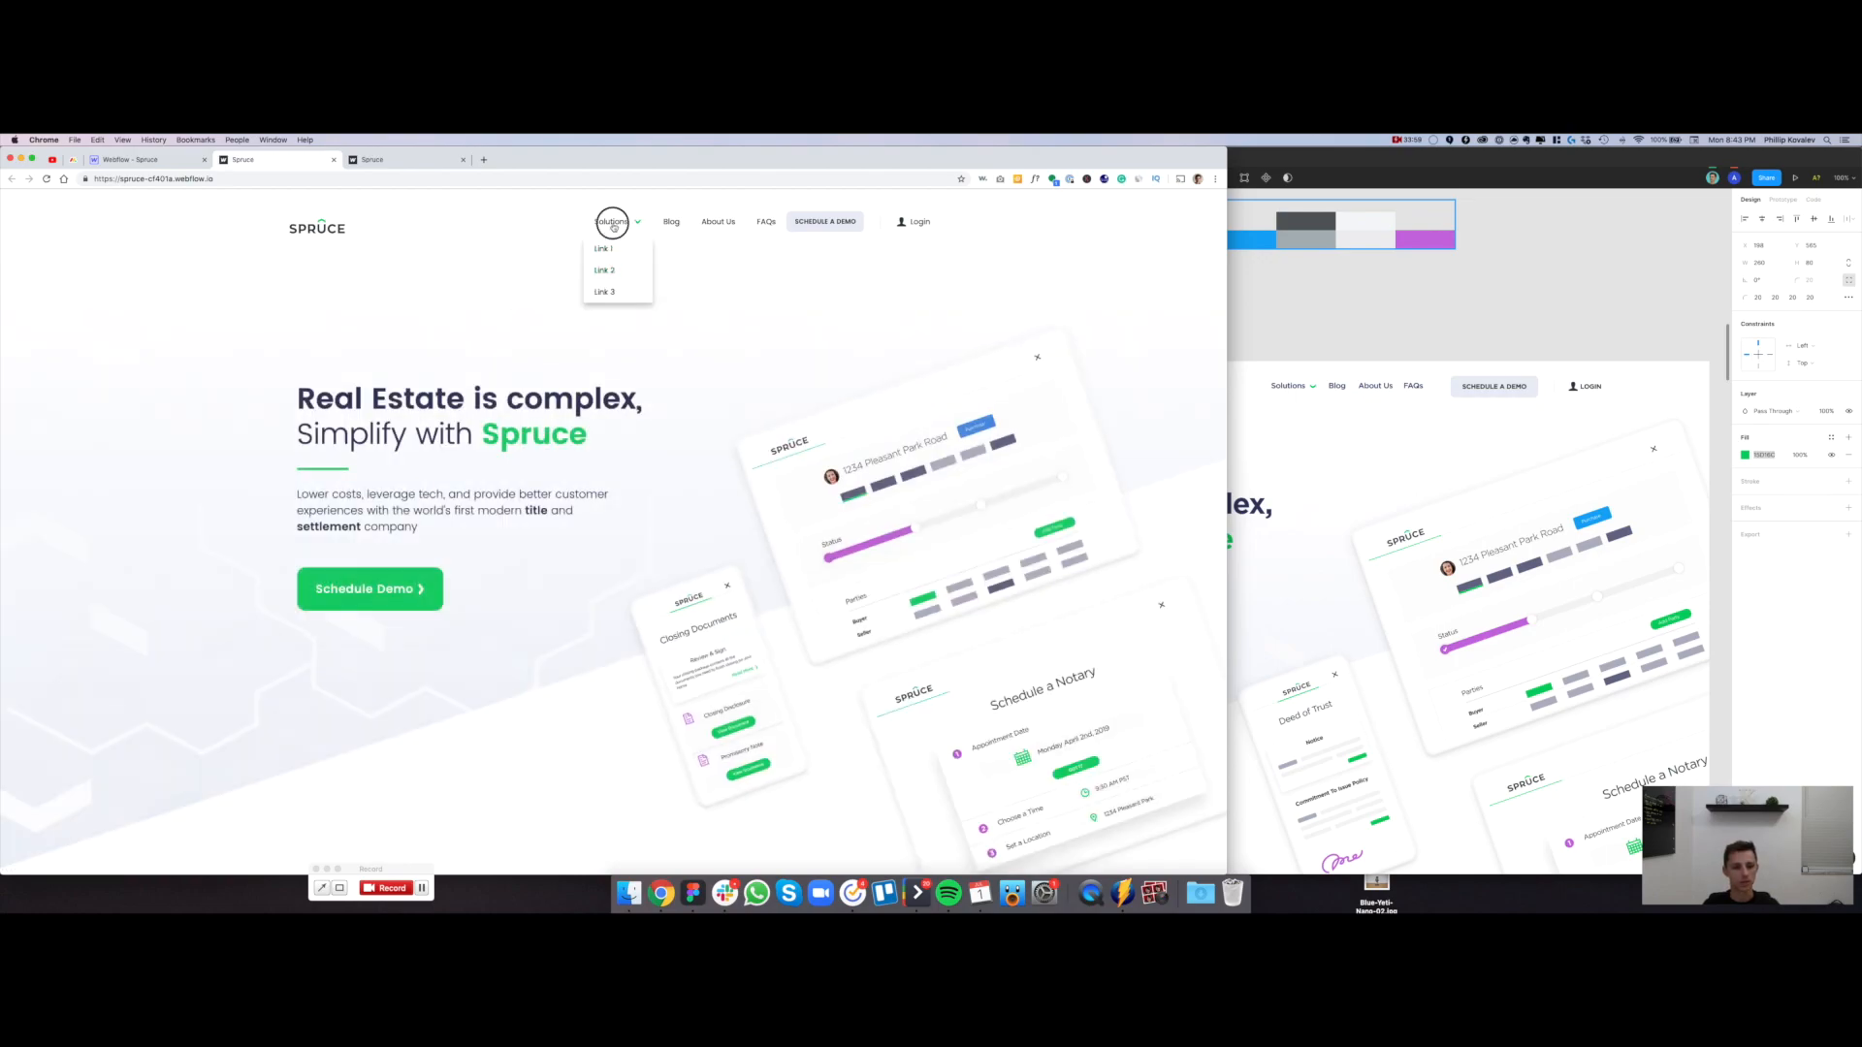
# Narrow the browser window to phone width and test the live page's menu button and Solutions dropdown
pyautogui.moveTo(2, 397); pyautogui.dragTo(956, 363)
pyautogui.click(1210, 222)
pyautogui.click(989, 276)
pyautogui.click(1002, 273)
pyautogui.click(1003, 272)
pyautogui.click(1003, 273)
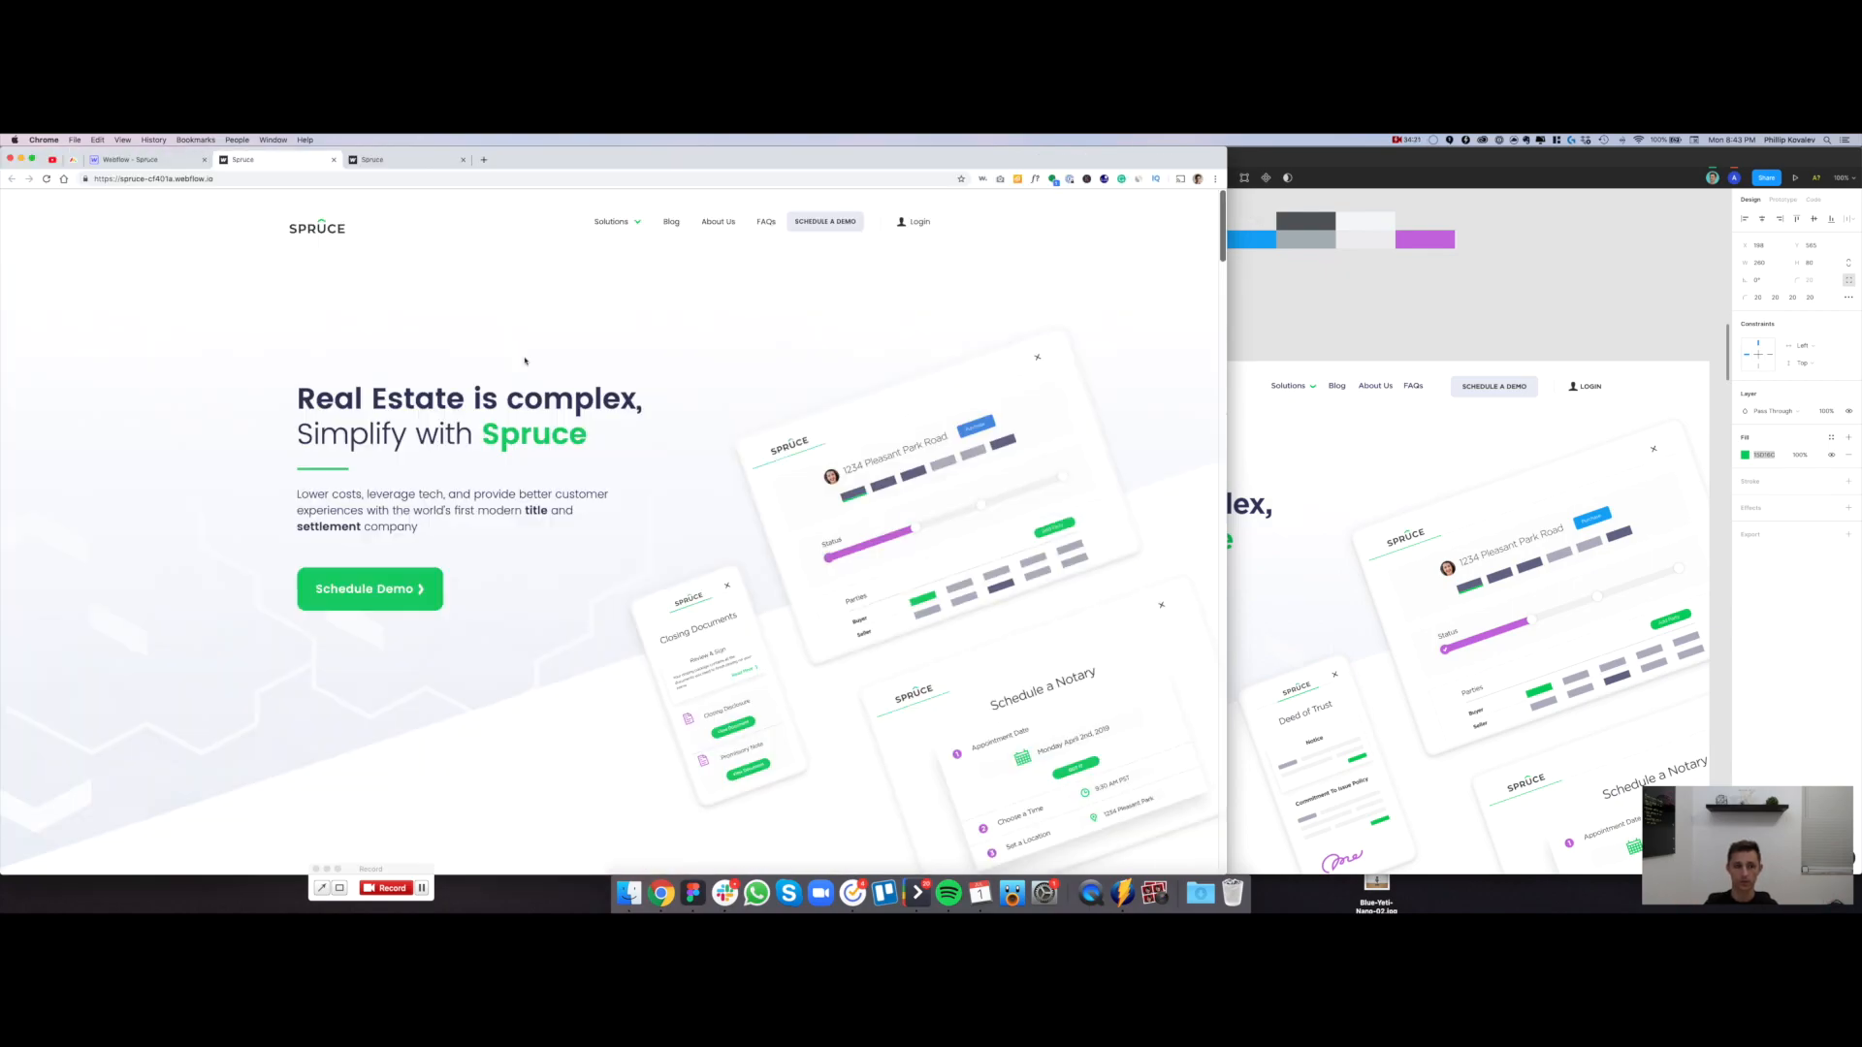